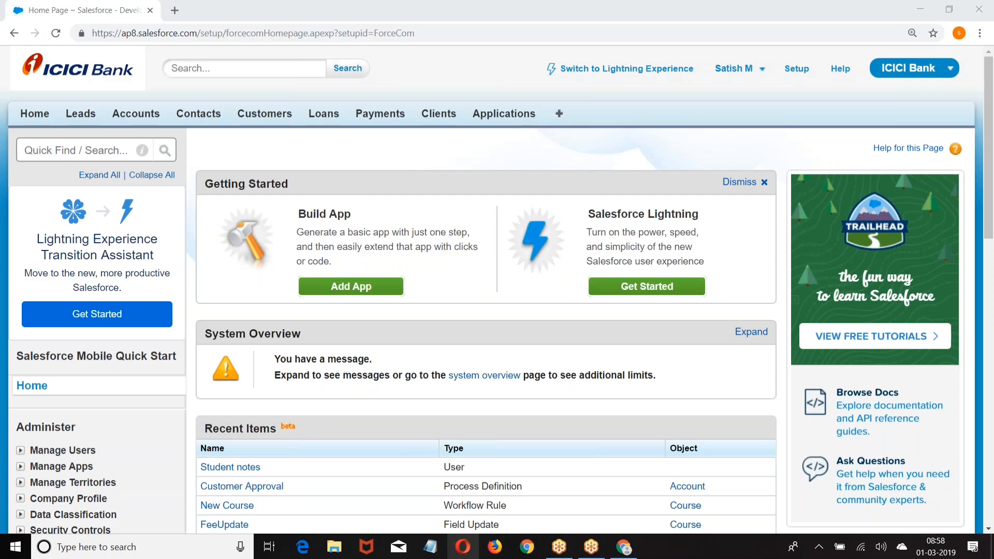
Open the Salesforce Setup home page.
{"action": "left_click", "coordinate": [463, 546]}
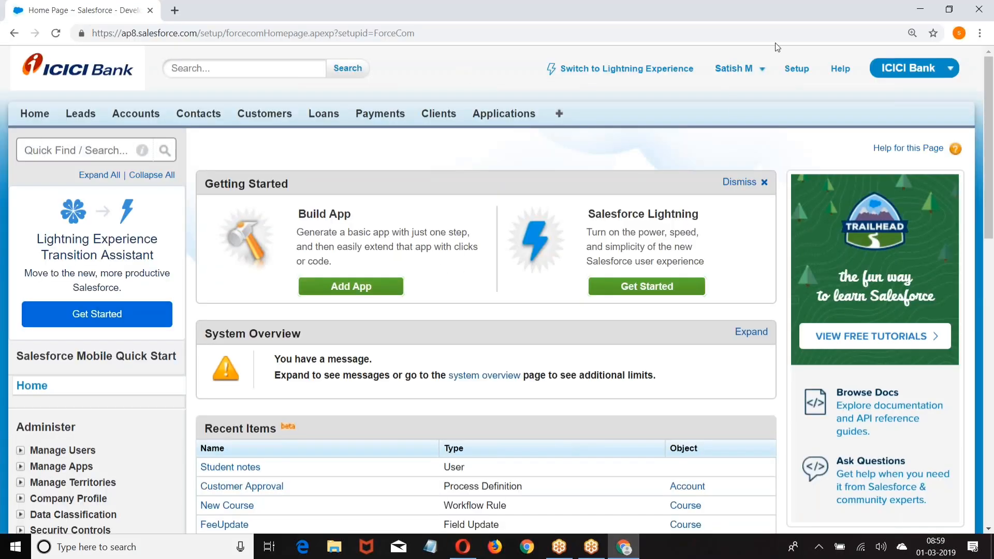
{"action": "left_click", "coordinate": [797, 69]}
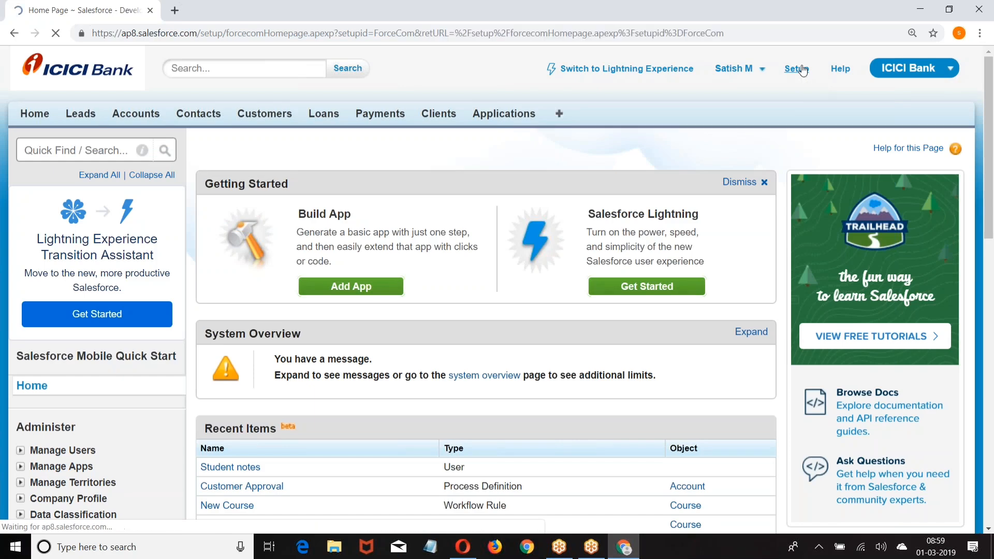
{"action": "scroll", "coordinate": [937, 479], "scroll_direction": "down", "scroll_amount": 3}
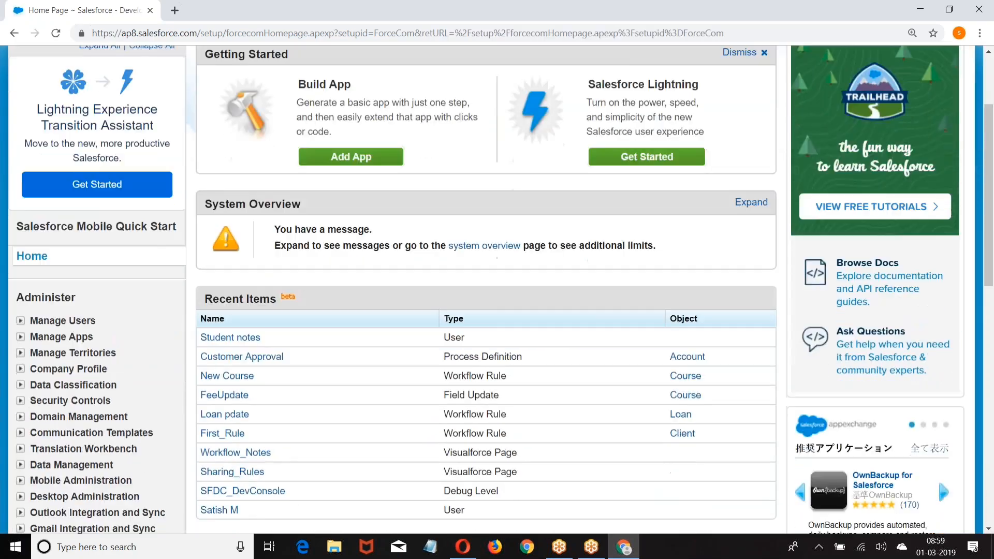
{"action": "scroll", "coordinate": [311, 129], "scroll_direction": "down", "scroll_amount": 7}
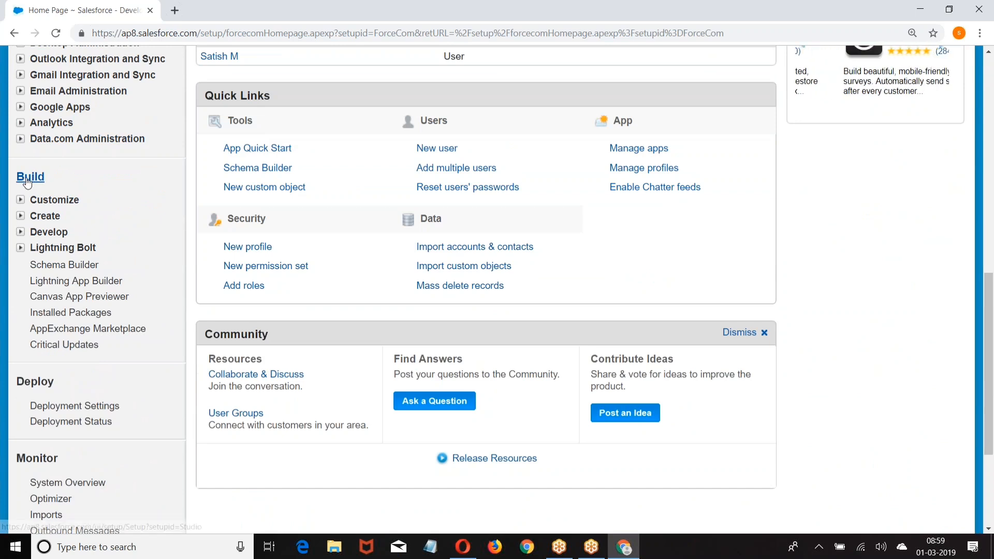
Go to Build > Create > Workflow & Approvals > Approval Processes, showing Account's processes.
{"action": "left_click", "coordinate": [21, 215]}
{"action": "scroll", "coordinate": [102, 181], "scroll_direction": "down", "scroll_amount": 2}
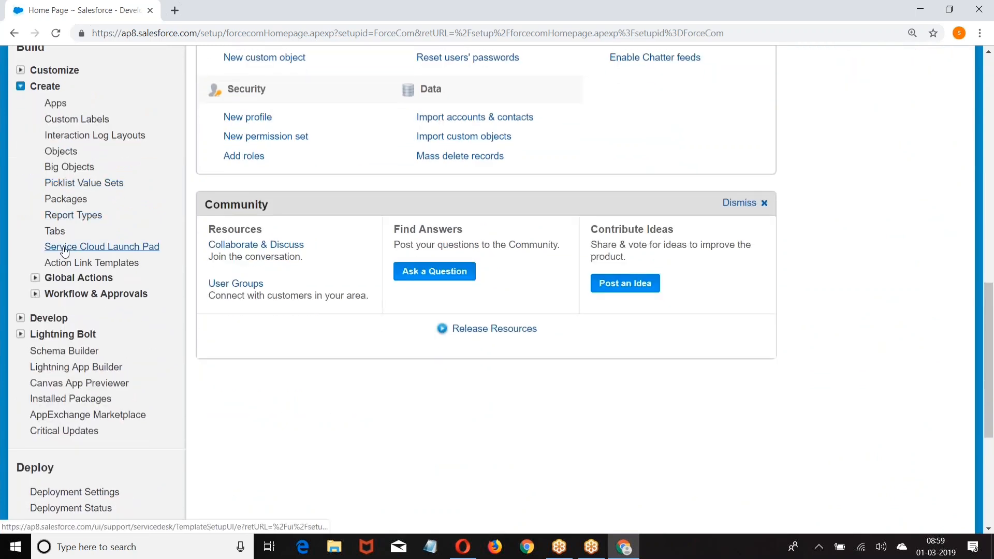
{"action": "left_click", "coordinate": [35, 295]}
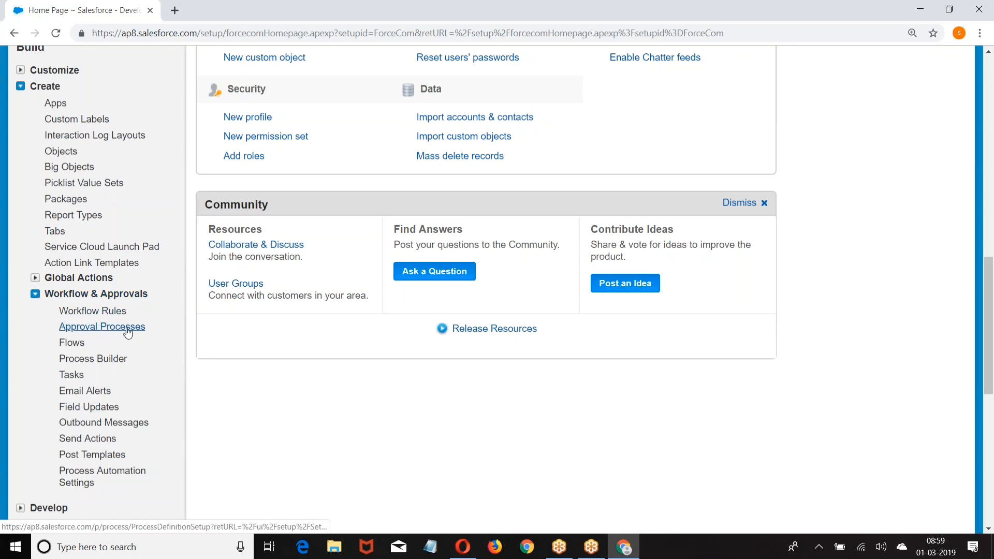
{"action": "scroll", "coordinate": [430, 180], "scroll_direction": "up", "scroll_amount": 15}
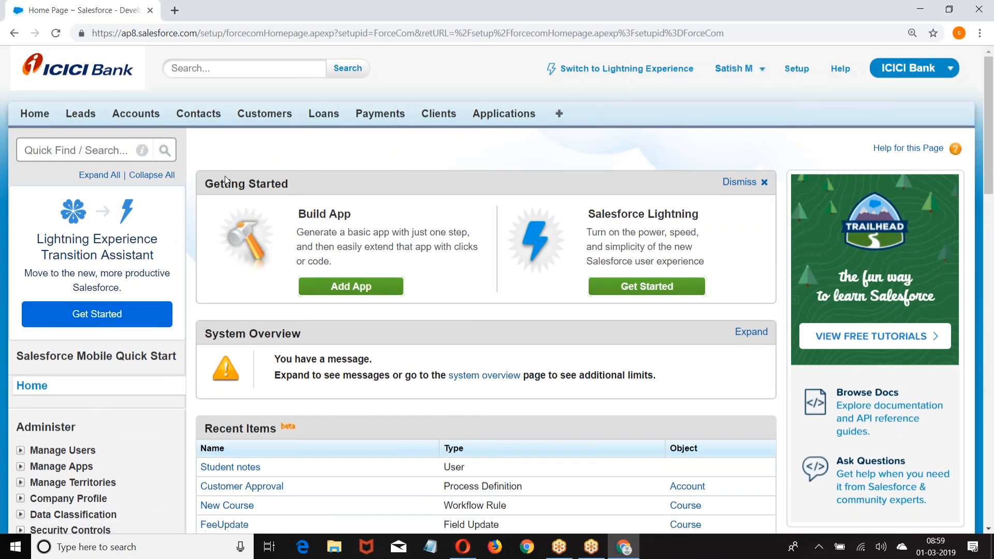
{"action": "scroll", "coordinate": [146, 191], "scroll_direction": "down", "scroll_amount": 9}
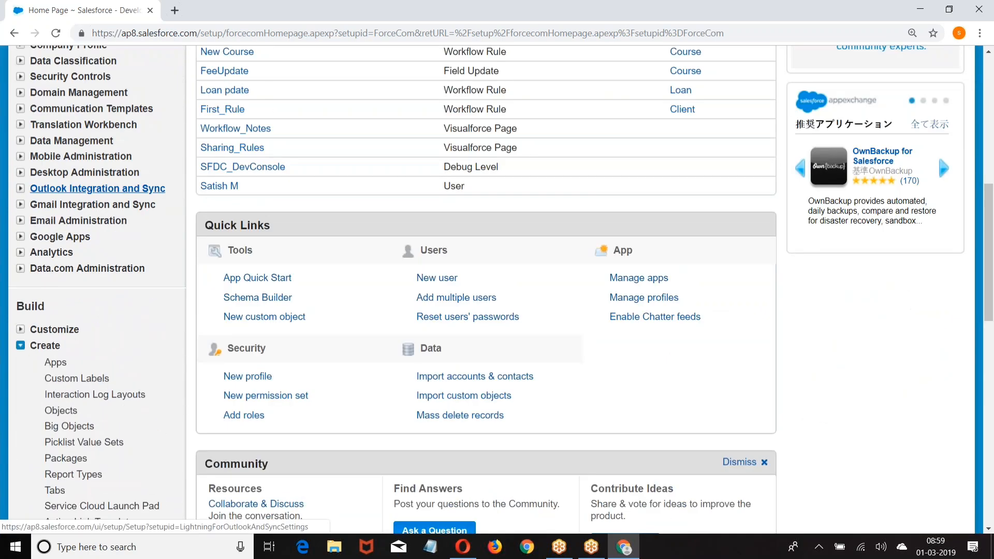
{"action": "scroll", "coordinate": [147, 190], "scroll_direction": "down", "scroll_amount": 5}
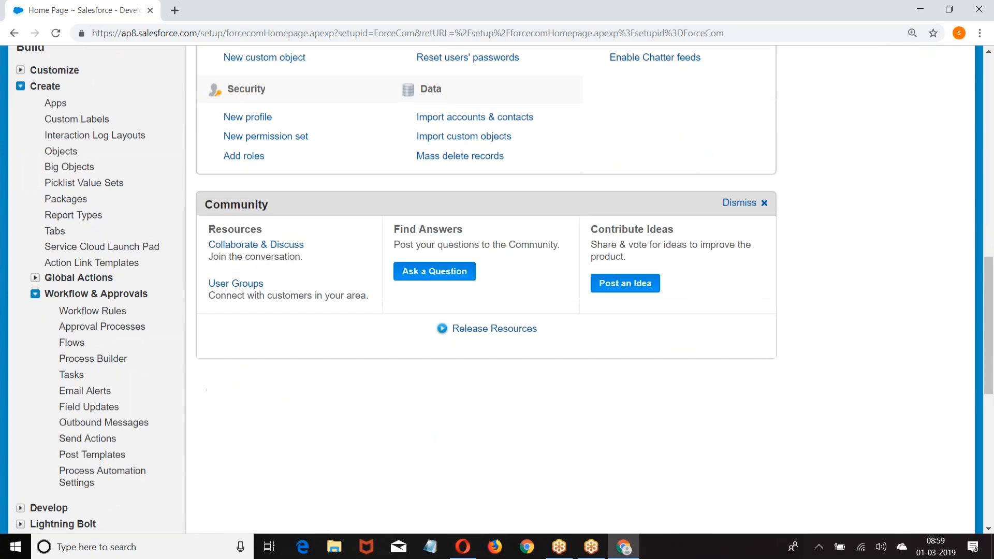
{"action": "scroll", "coordinate": [93, 200], "scroll_direction": "down", "scroll_amount": 3}
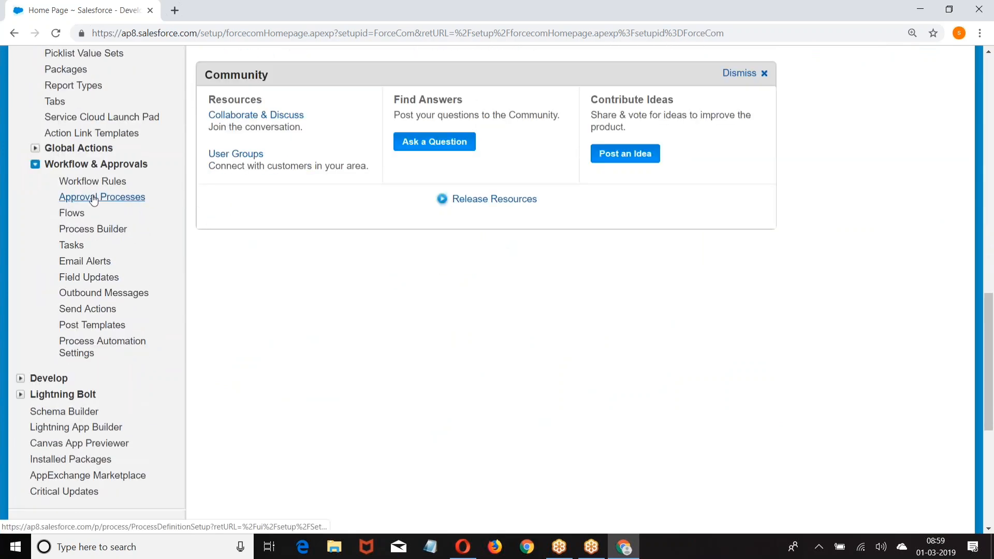
{"action": "left_click", "coordinate": [94, 198]}
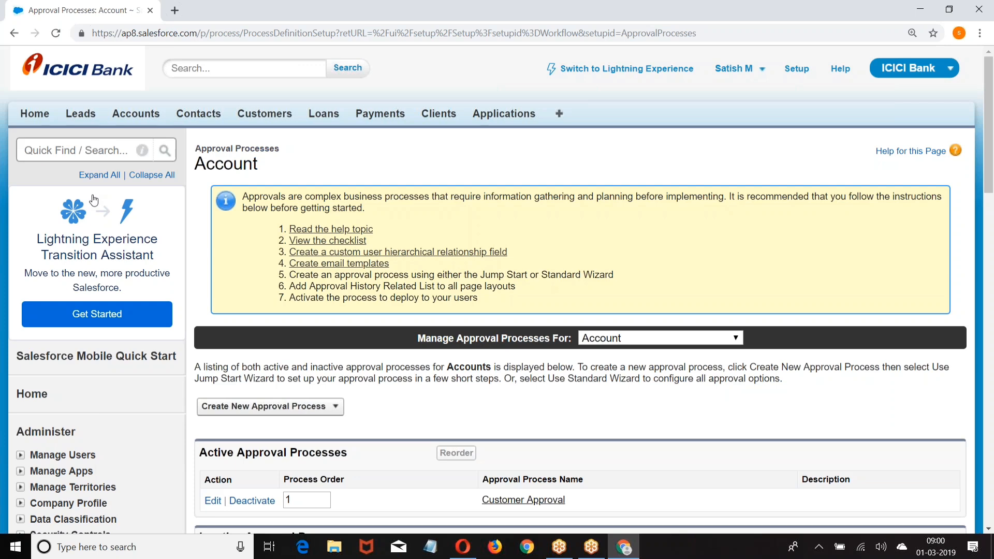
{"action": "right_click", "coordinate": [356, 363]}
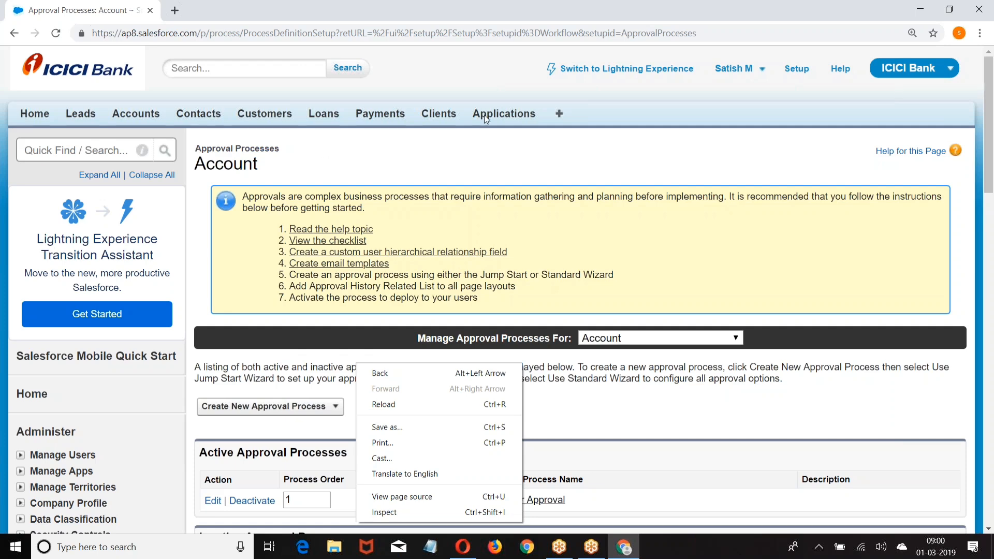
Deactivate the active Customer Approval process for Account.
{"action": "left_click", "coordinate": [645, 147]}
{"action": "scroll", "coordinate": [646, 148], "scroll_direction": "down", "scroll_amount": 3}
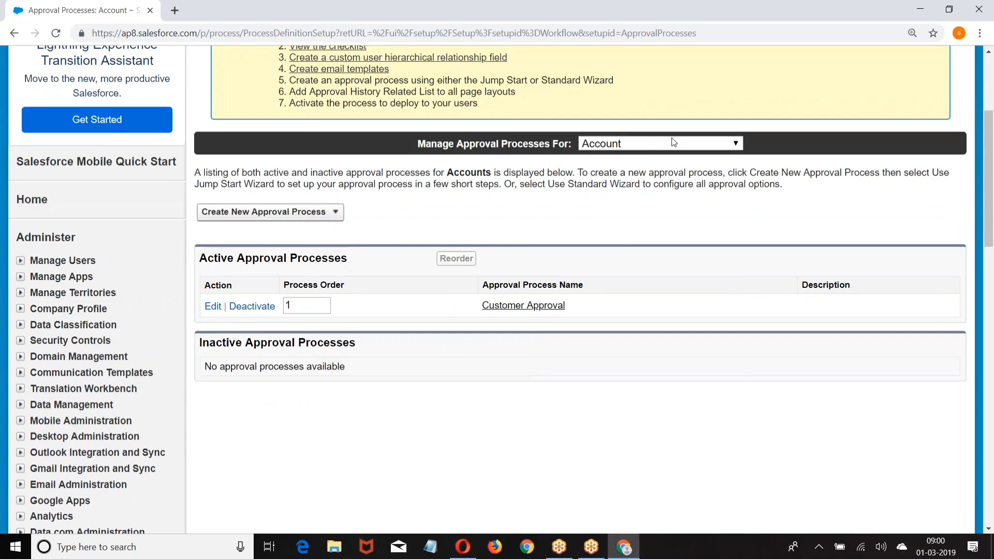
{"action": "left_click", "coordinate": [619, 144]}
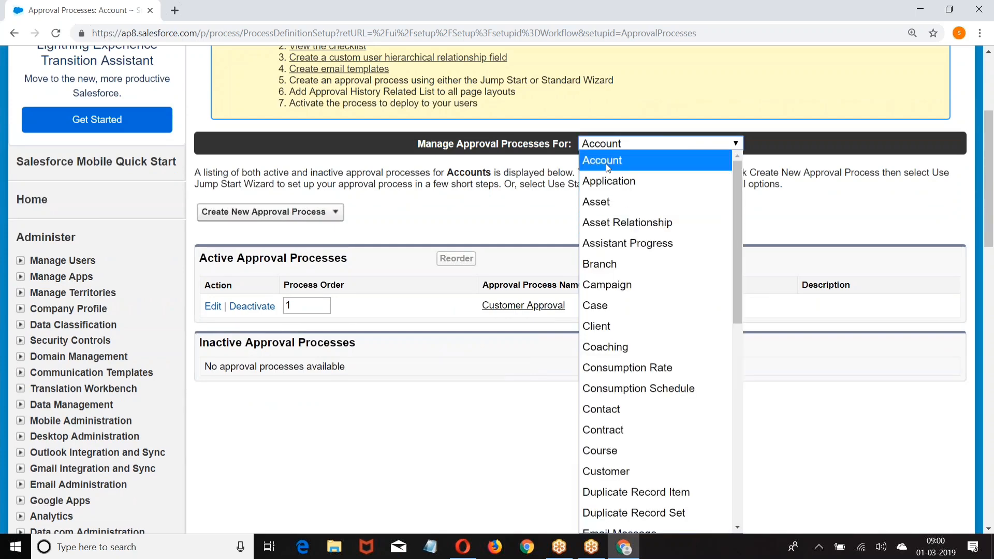
{"action": "left_click", "coordinate": [250, 307]}
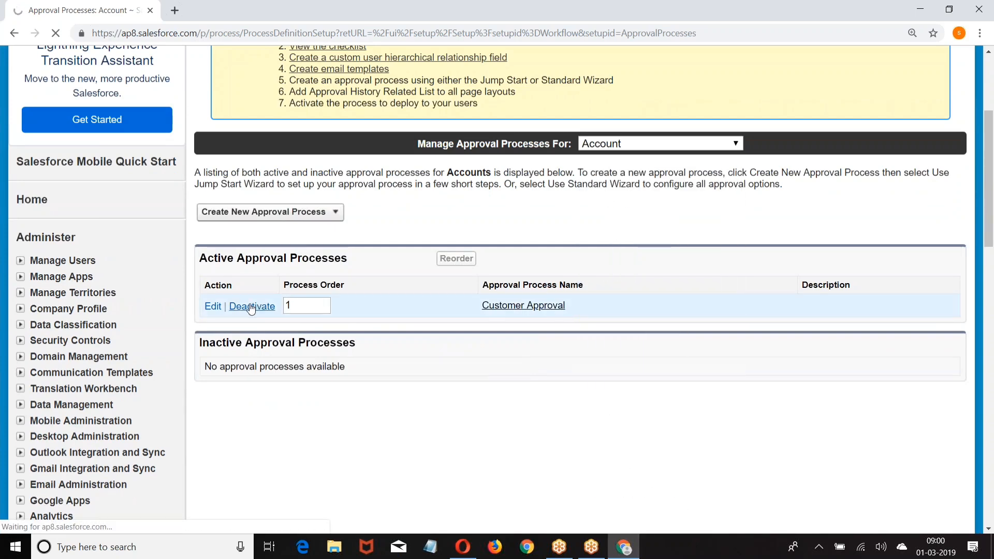
{"action": "scroll", "coordinate": [617, 222], "scroll_direction": "down", "scroll_amount": 2}
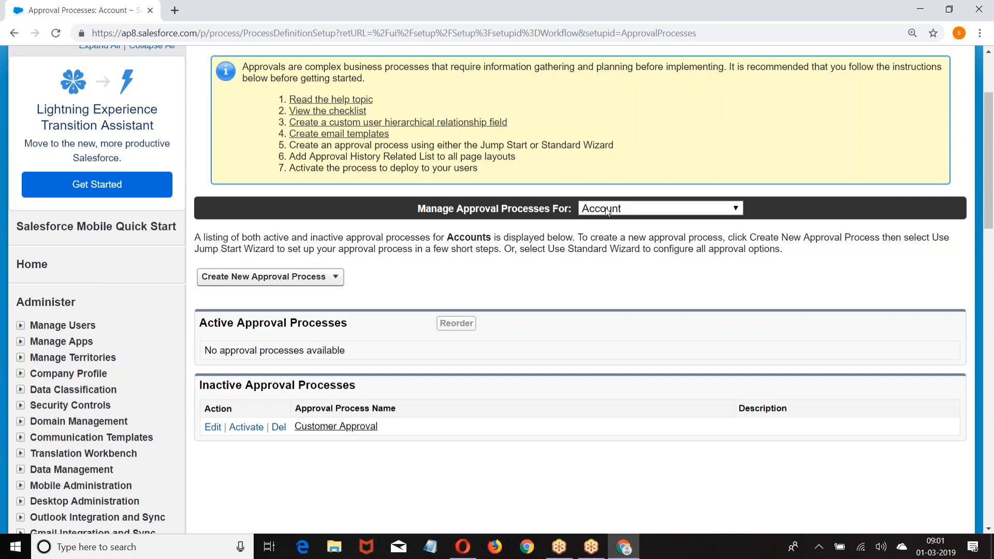
{"action": "scroll", "coordinate": [657, 205], "scroll_direction": "down", "scroll_amount": 2}
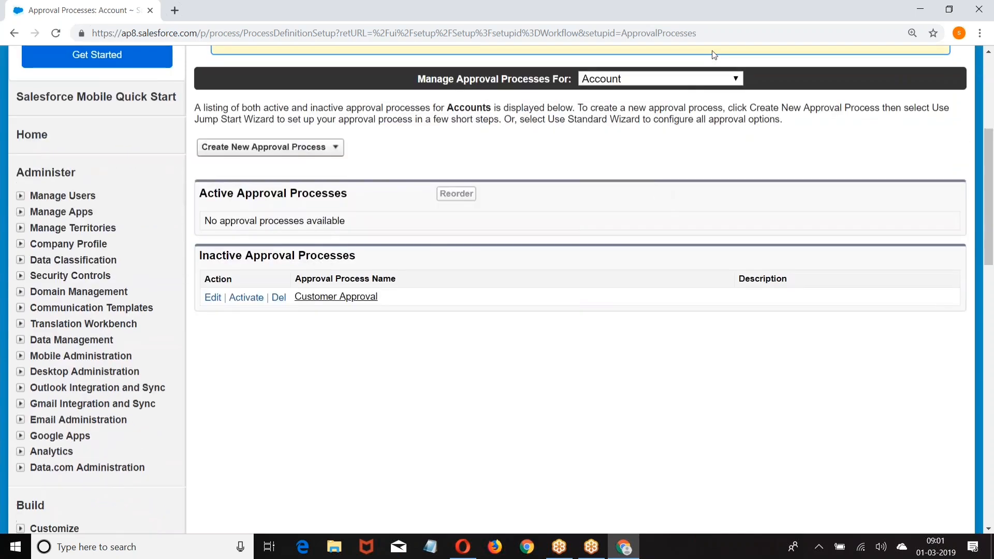
Switch the managed approval processes object from Customer to Course.
{"action": "left_click", "coordinate": [713, 79]}
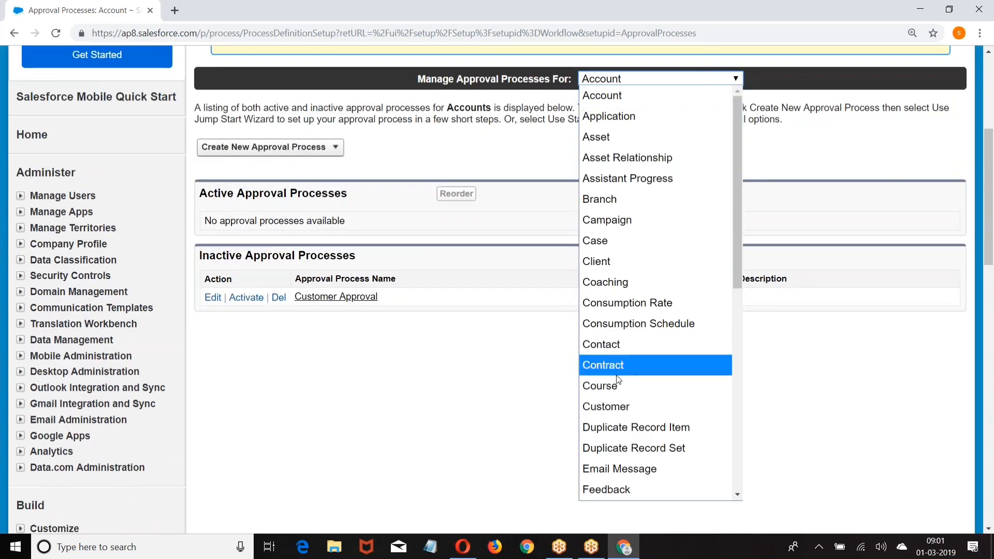
{"action": "left_click", "coordinate": [616, 405]}
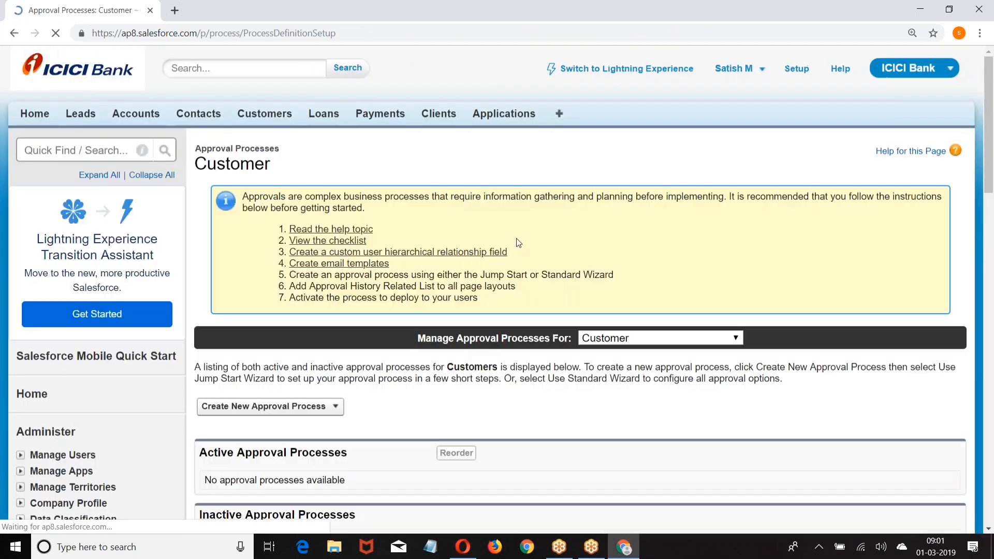
{"action": "scroll", "coordinate": [571, 220], "scroll_direction": "down", "scroll_amount": 2}
{"action": "left_click", "coordinate": [622, 208]}
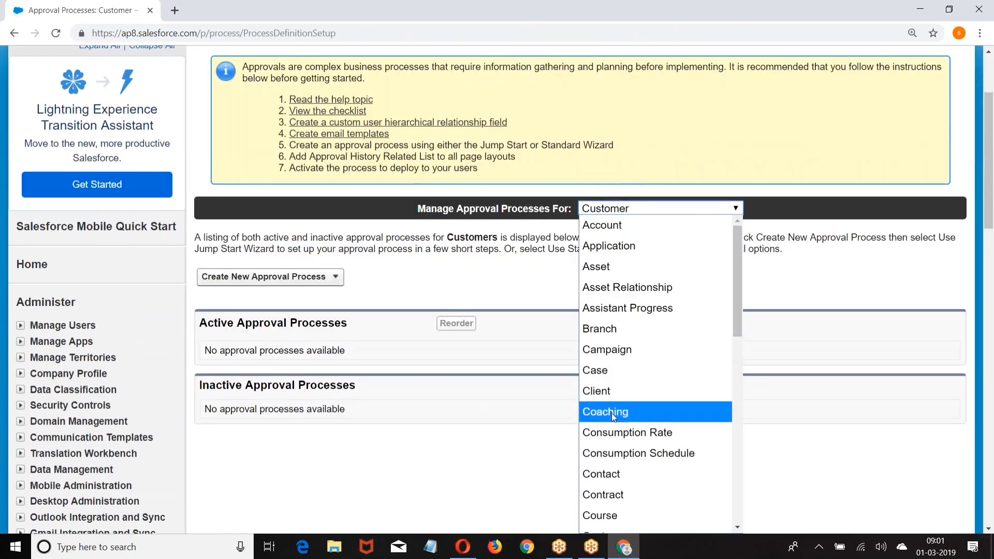
{"action": "left_click", "coordinate": [602, 514]}
{"action": "scroll", "coordinate": [331, 170], "scroll_direction": "down", "scroll_amount": 5}
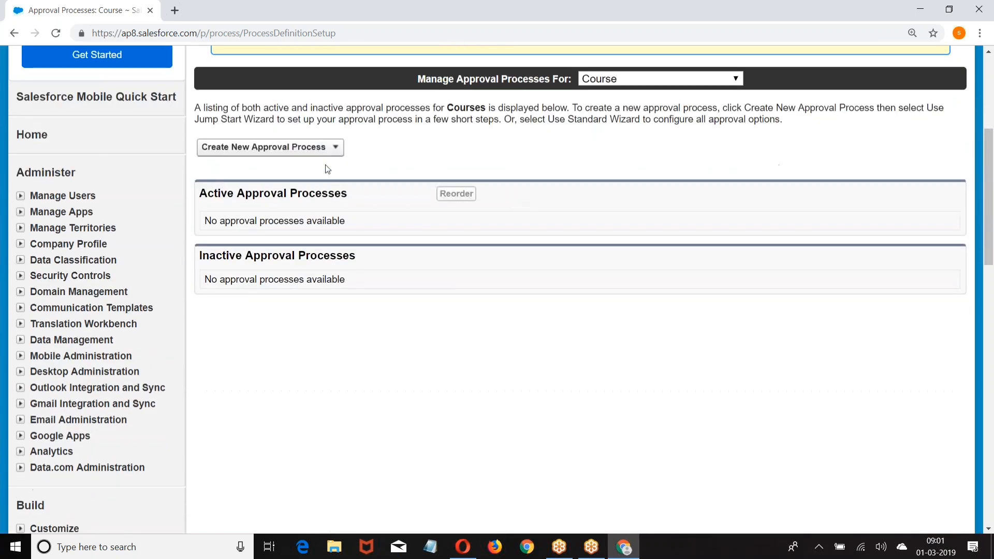
Start a Standard Setup Wizard process named 'New Course Approval' (unique name New_Course_Approval).
{"action": "left_click", "coordinate": [333, 150]}
{"action": "left_click", "coordinate": [275, 182]}
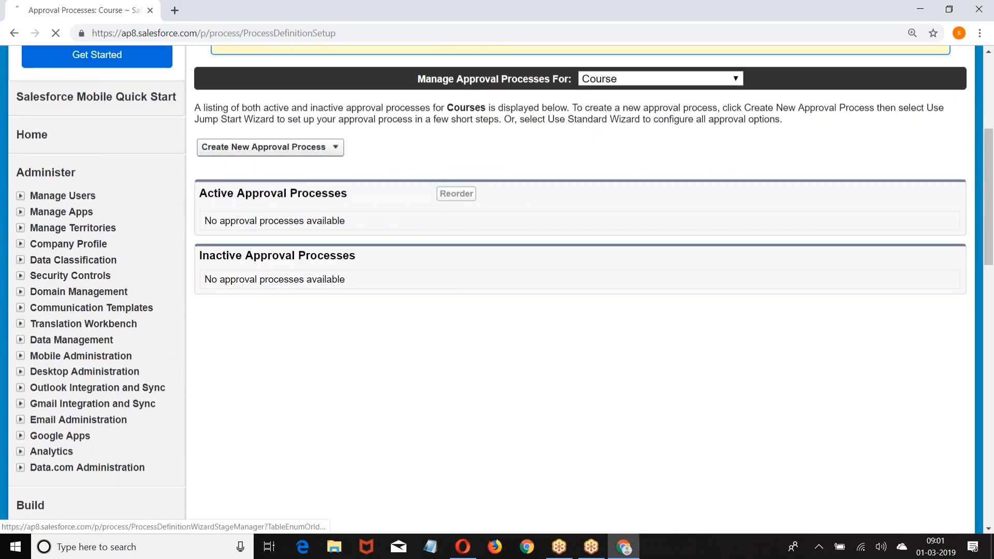
{"action": "scroll", "coordinate": [431, 166], "scroll_direction": "down", "scroll_amount": 4}
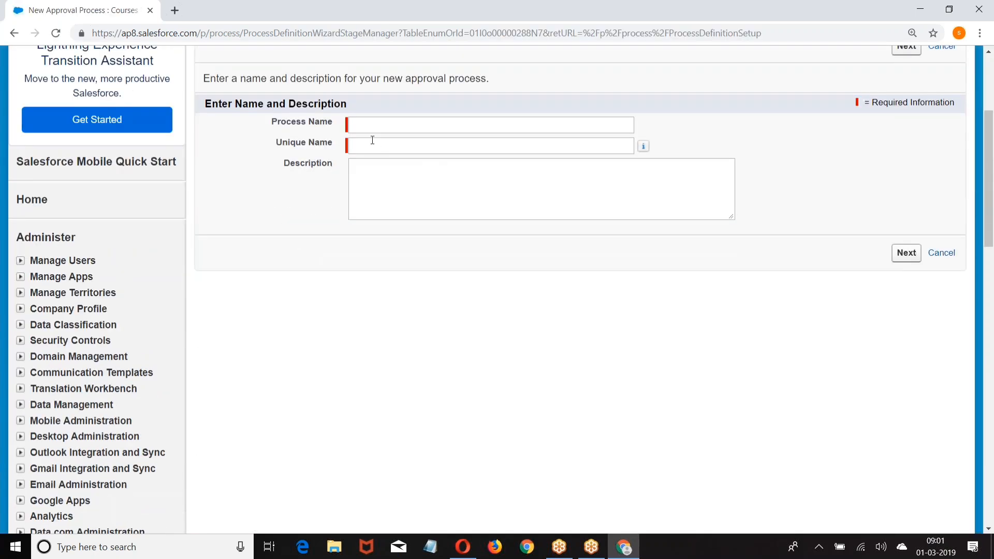
{"action": "left_click", "coordinate": [366, 127]}
{"action": "type", "text": "New "}
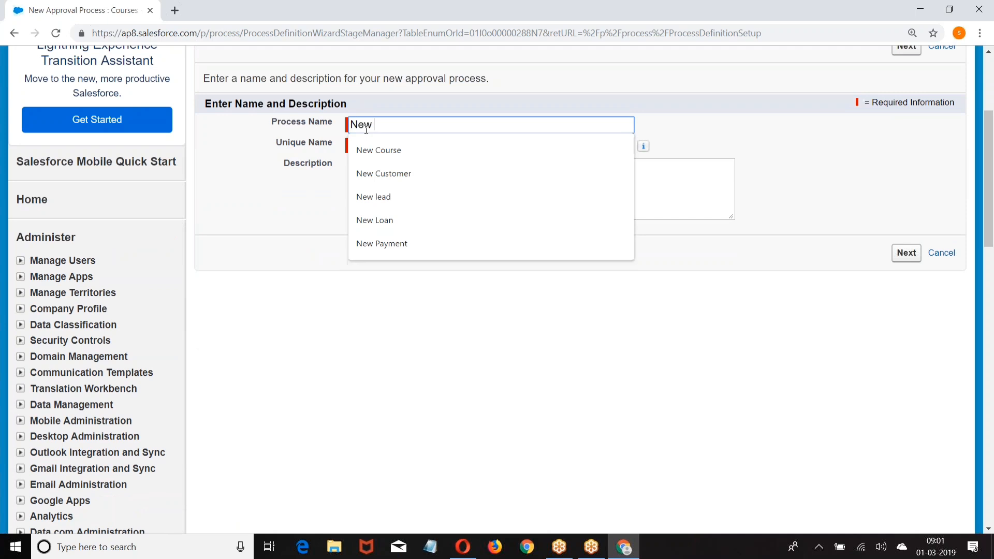
{"action": "type", "text": "Couse"}
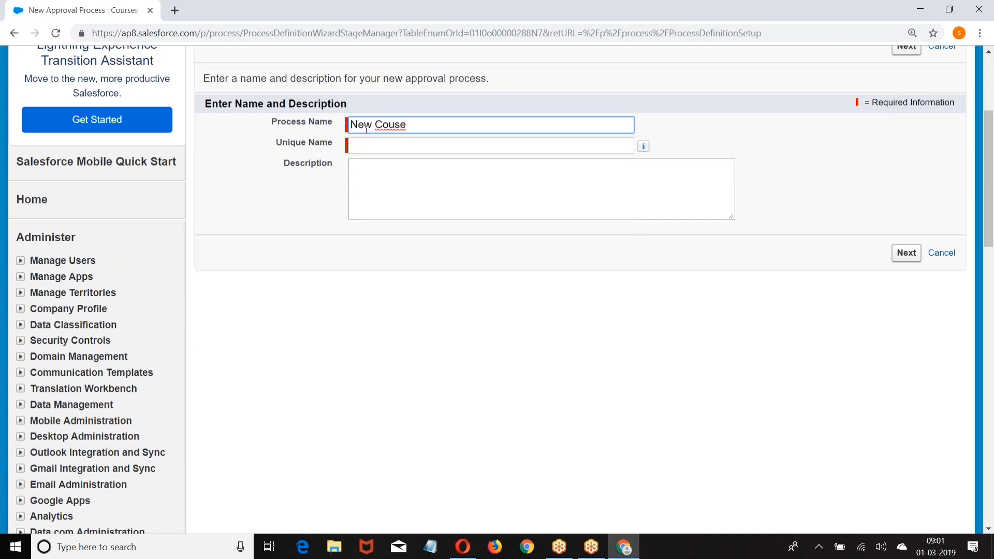
{"action": "key", "text": "BackSpace"}
{"action": "key", "text": "BackSpace"}
{"action": "key", "text": "BackSpace"}
{"action": "key", "text": "BackSpace"}
{"action": "type", "text": "urse Approval"}
{"action": "left_click", "coordinate": [394, 148]}
{"action": "left_click", "coordinate": [906, 252]}
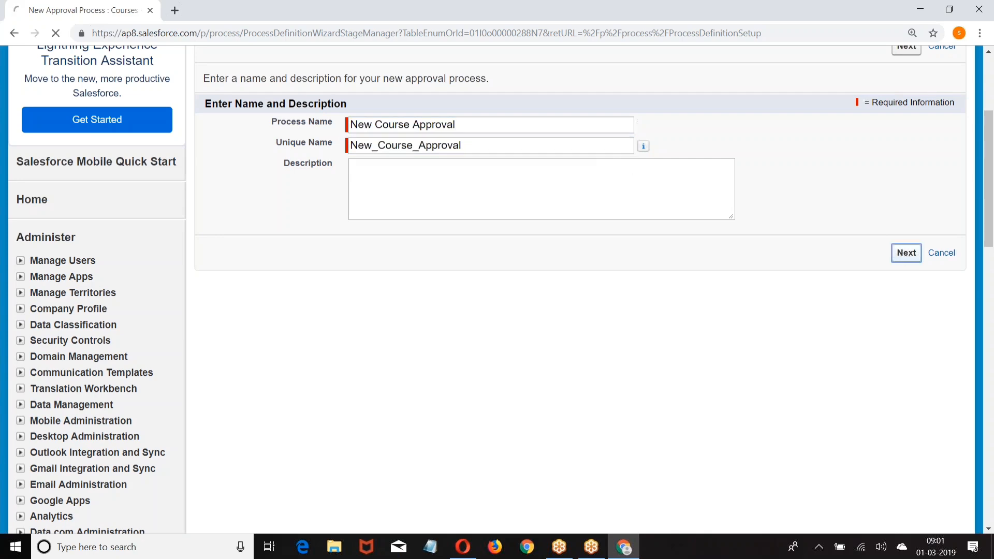
{"action": "scroll", "coordinate": [656, 220], "scroll_direction": "down", "scroll_amount": 3}
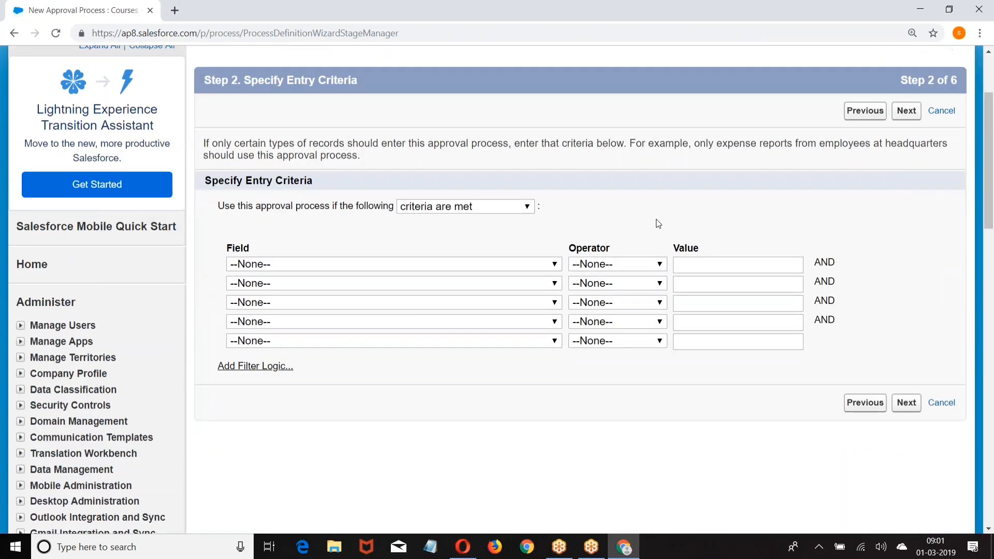
Leave the Course entry criteria blank and advance to Step 3.
{"action": "scroll", "coordinate": [653, 215], "scroll_direction": "down", "scroll_amount": 1}
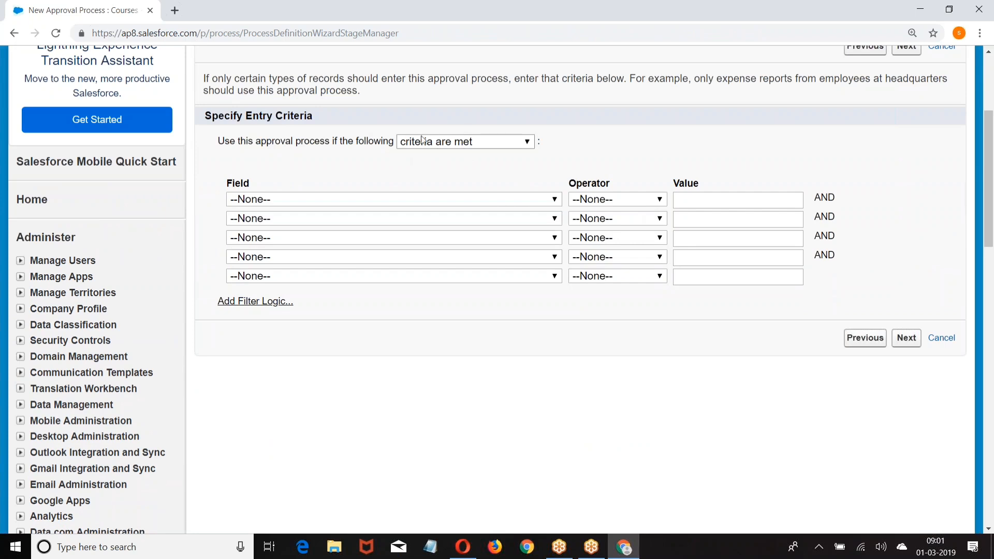
{"action": "left_click", "coordinate": [406, 202]}
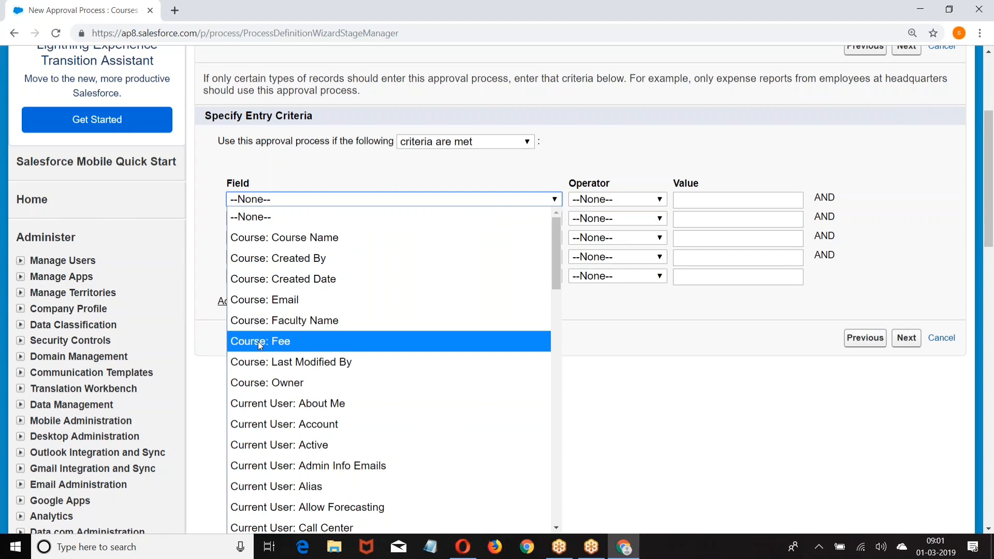
{"action": "left_click", "coordinate": [609, 126]}
{"action": "scroll", "coordinate": [751, 207], "scroll_direction": "down", "scroll_amount": 1}
{"action": "left_click", "coordinate": [907, 273]}
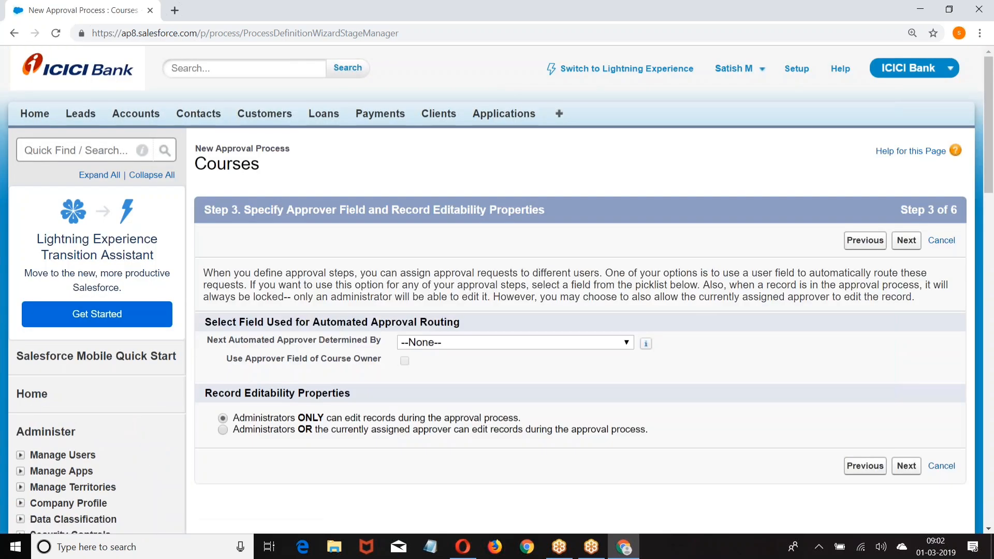
Keep Next Automated Approver at --None-- and let administrators or the assigned approver edit records.
{"action": "scroll", "coordinate": [693, 254], "scroll_direction": "down", "scroll_amount": 2}
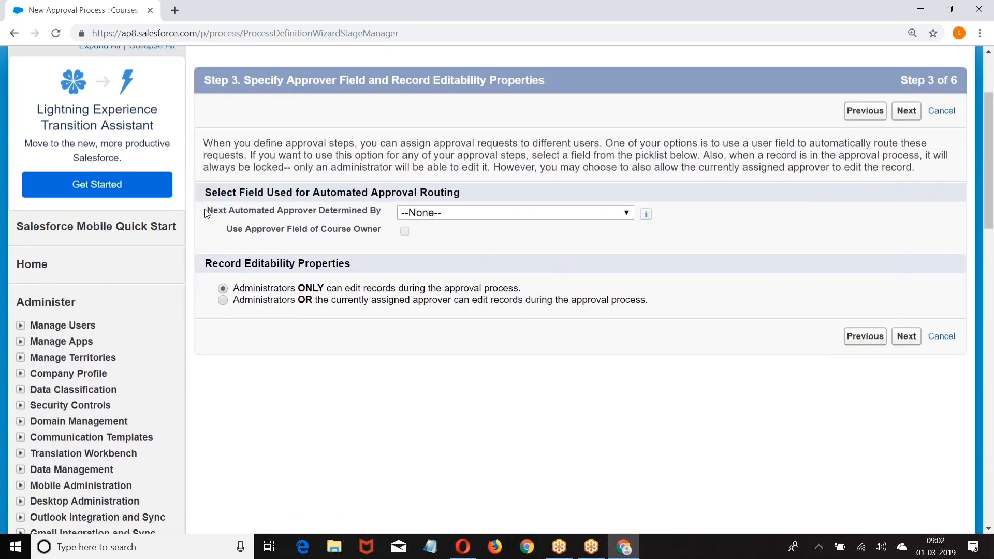
{"action": "left_click_drag", "start_coordinate": [206, 213], "coordinate": [400, 215]}
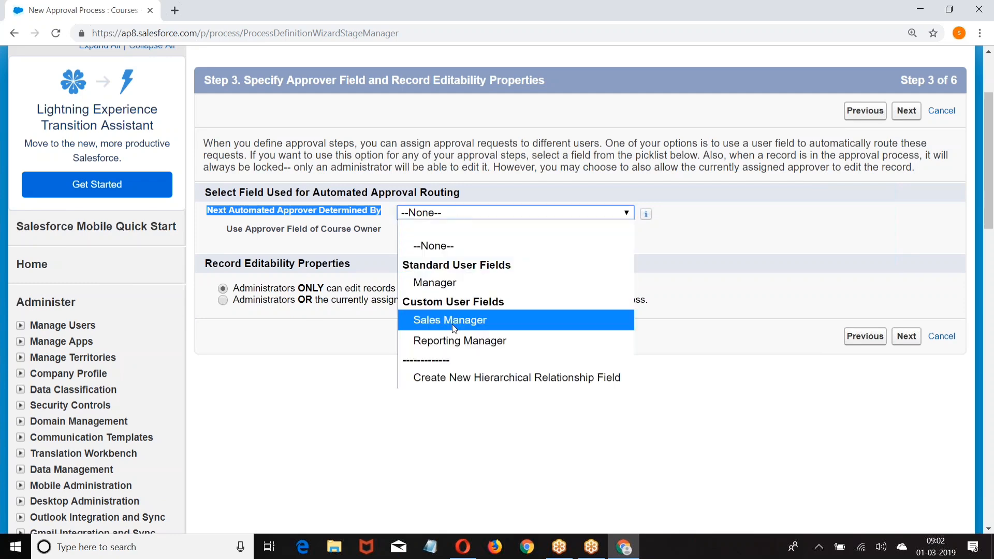
{"action": "left_click", "coordinate": [725, 210]}
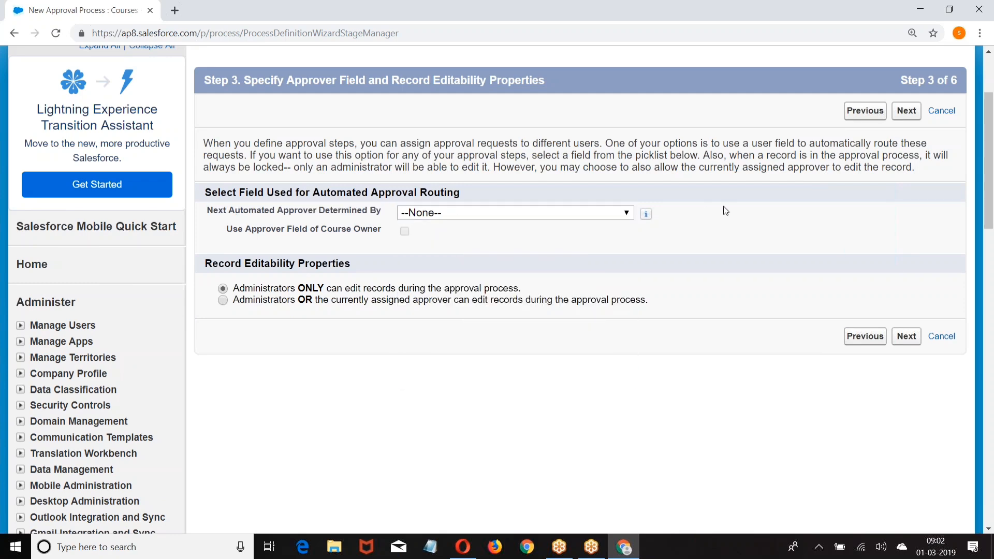
{"action": "scroll", "coordinate": [725, 211], "scroll_direction": "down", "scroll_amount": 1}
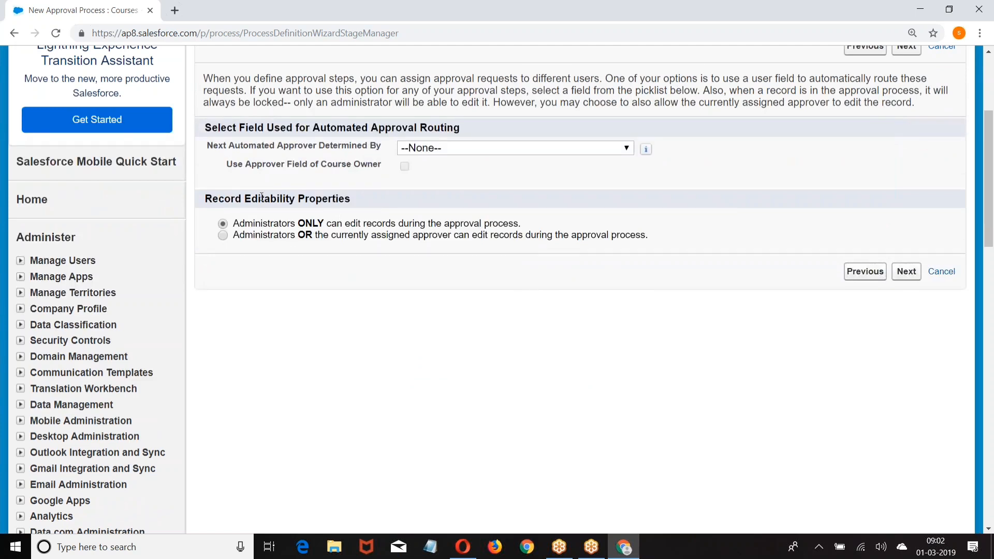
{"action": "left_click_drag", "start_coordinate": [206, 199], "coordinate": [408, 198]}
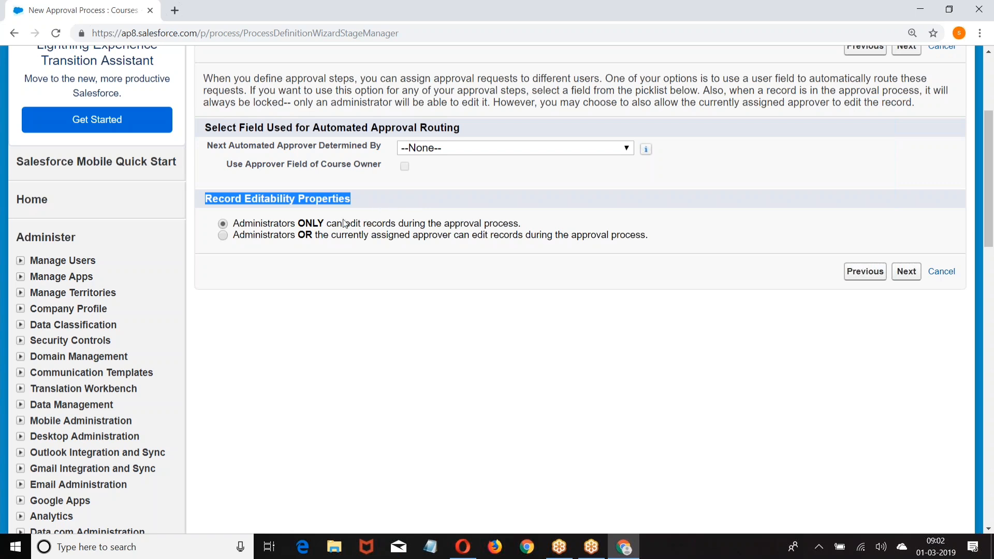
{"action": "left_click", "coordinate": [222, 236]}
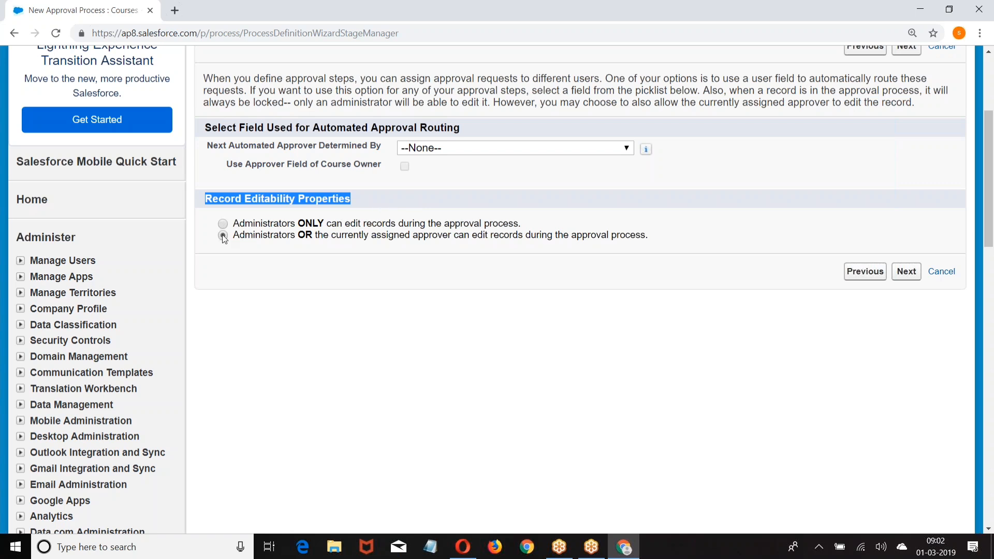
{"action": "left_click", "coordinate": [907, 272]}
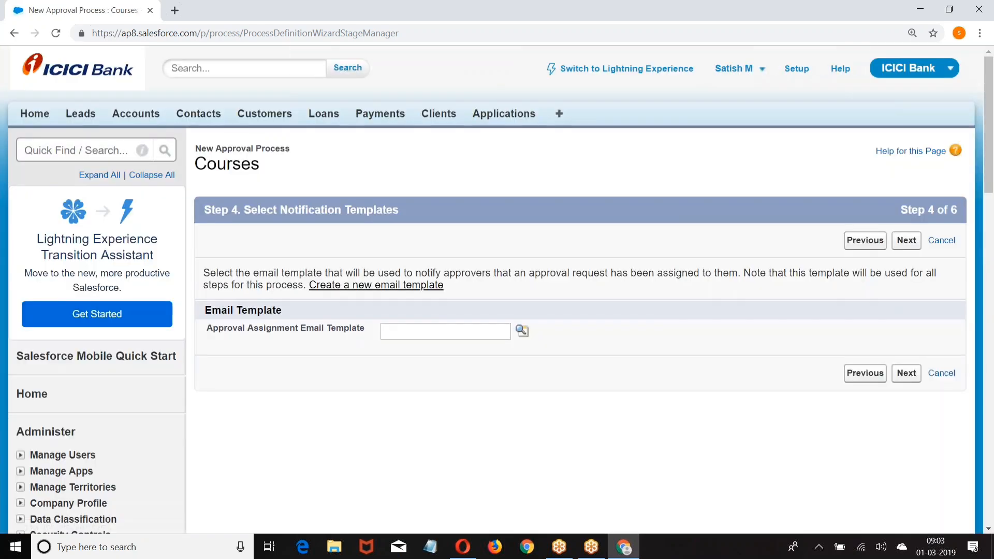
Leave the Approval Assignment Email Template empty and continue to Step 5.
{"action": "scroll", "coordinate": [667, 219], "scroll_direction": "down", "scroll_amount": 2}
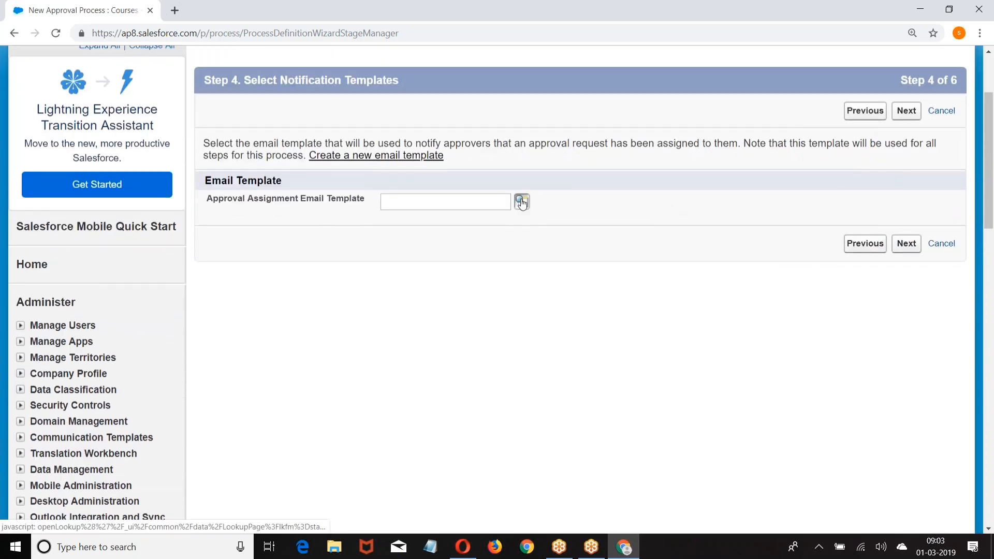
{"action": "left_click", "coordinate": [522, 201]}
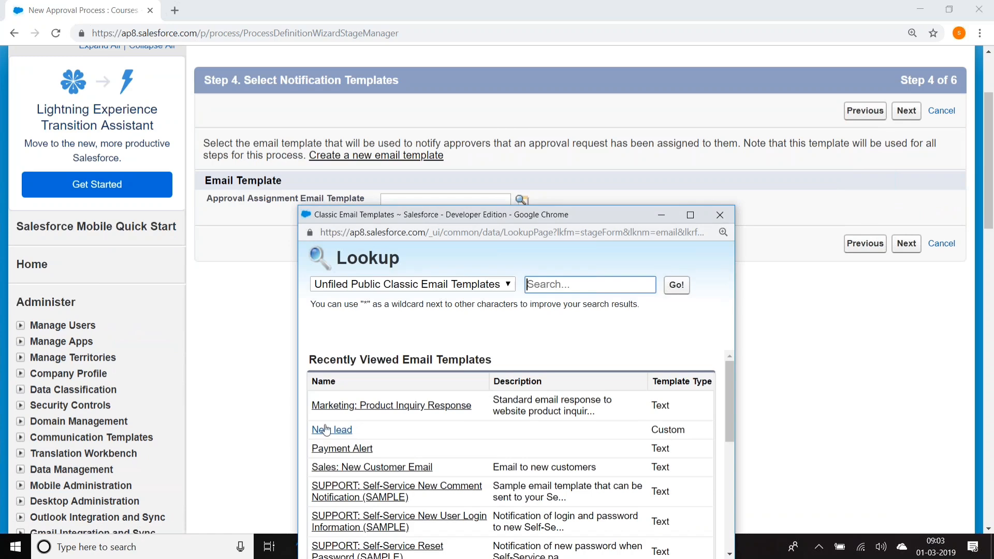
{"action": "left_click", "coordinate": [332, 429]}
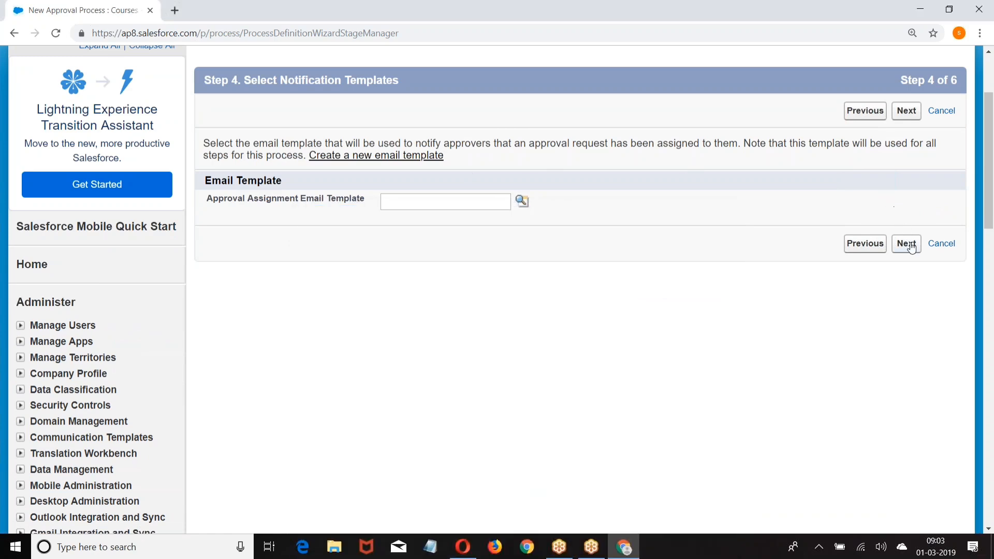
{"action": "left_click", "coordinate": [909, 246]}
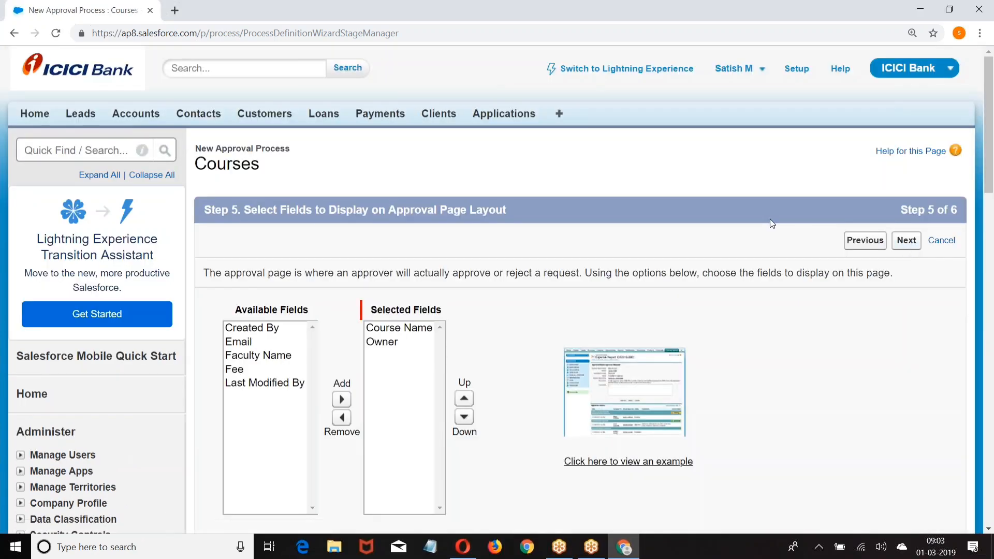
{"action": "scroll", "coordinate": [769, 219], "scroll_direction": "down", "scroll_amount": 4}
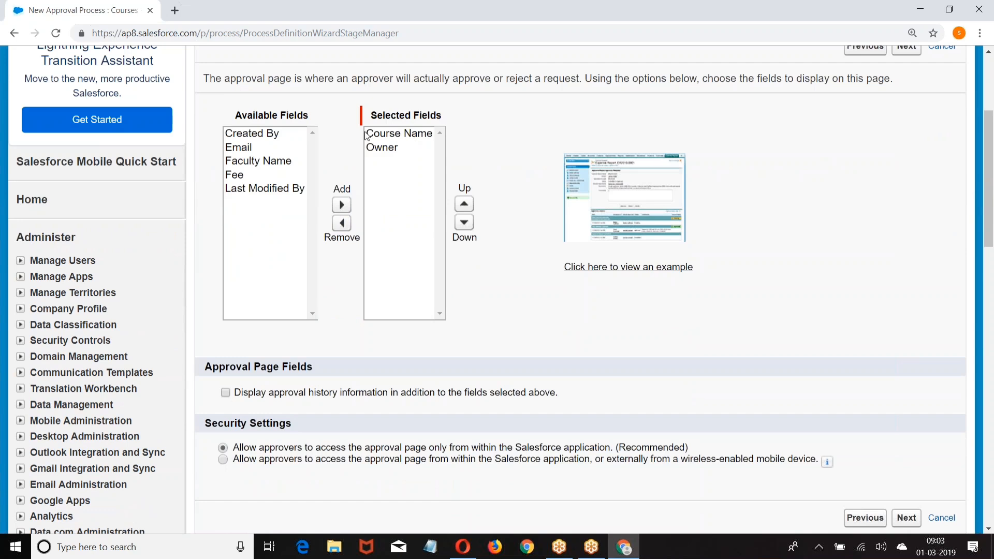
Add Faculty Name, Fee and Email to the approval page's selected fields.
{"action": "left_click", "coordinate": [247, 162]}
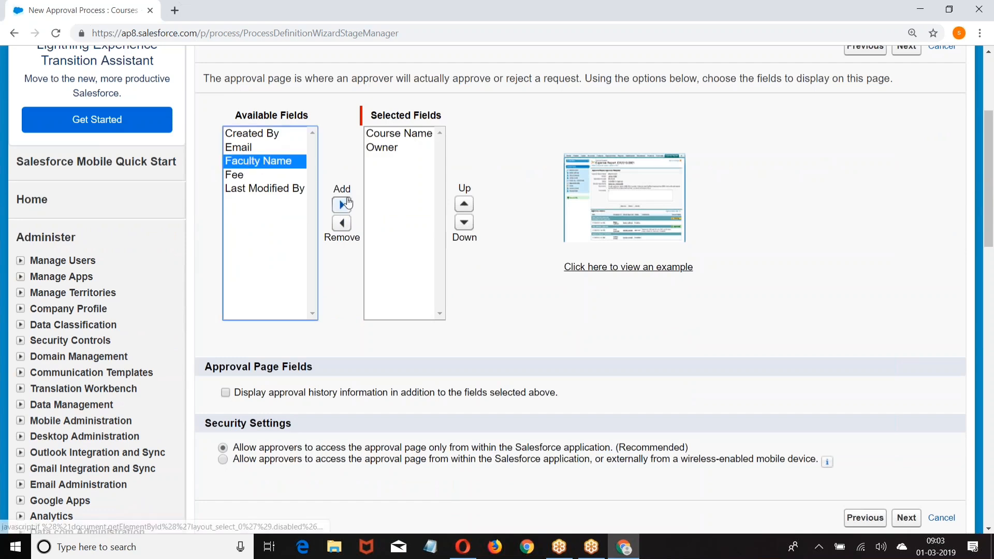
{"action": "left_click", "coordinate": [342, 205]}
{"action": "left_click", "coordinate": [248, 161]}
{"action": "left_click", "coordinate": [342, 205]}
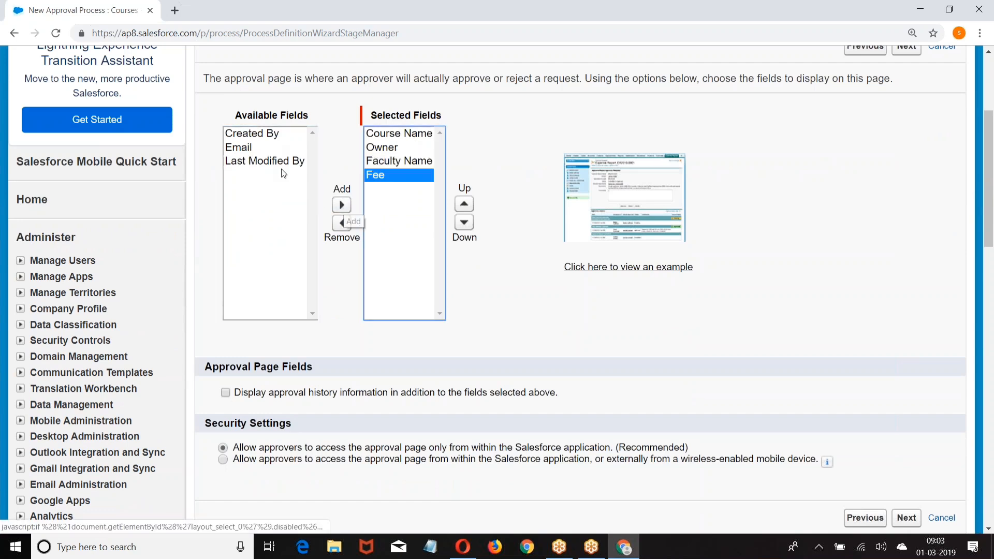
{"action": "left_click", "coordinate": [242, 146]}
{"action": "left_click", "coordinate": [341, 205]}
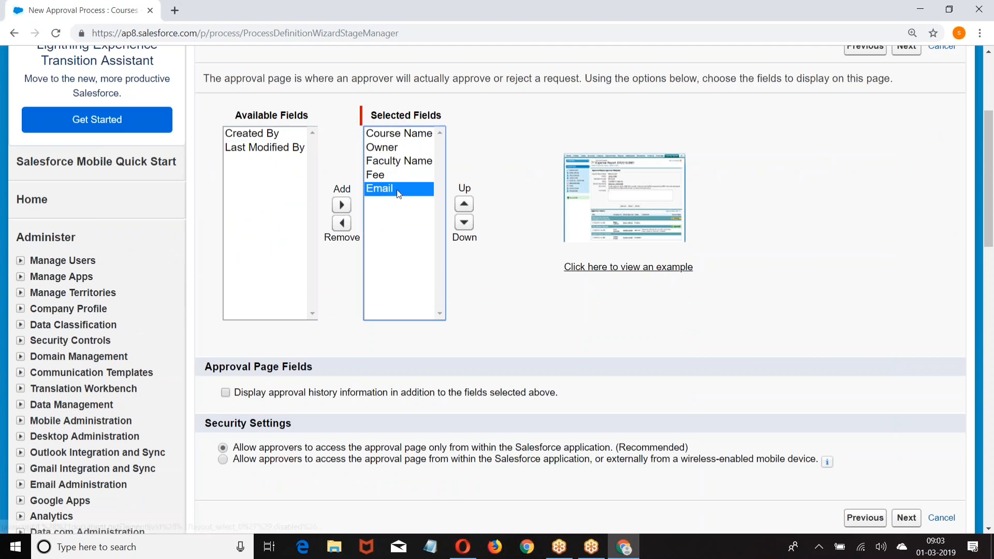
Also display approval history on the approval page and continue to Step 6.
{"action": "scroll", "coordinate": [538, 212], "scroll_direction": "down", "scroll_amount": 4}
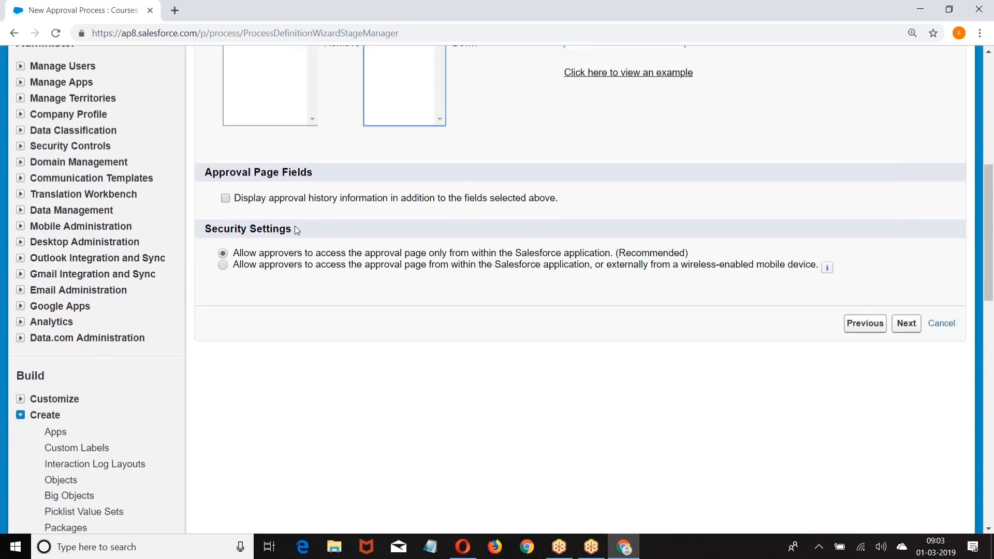
{"action": "left_click", "coordinate": [226, 198]}
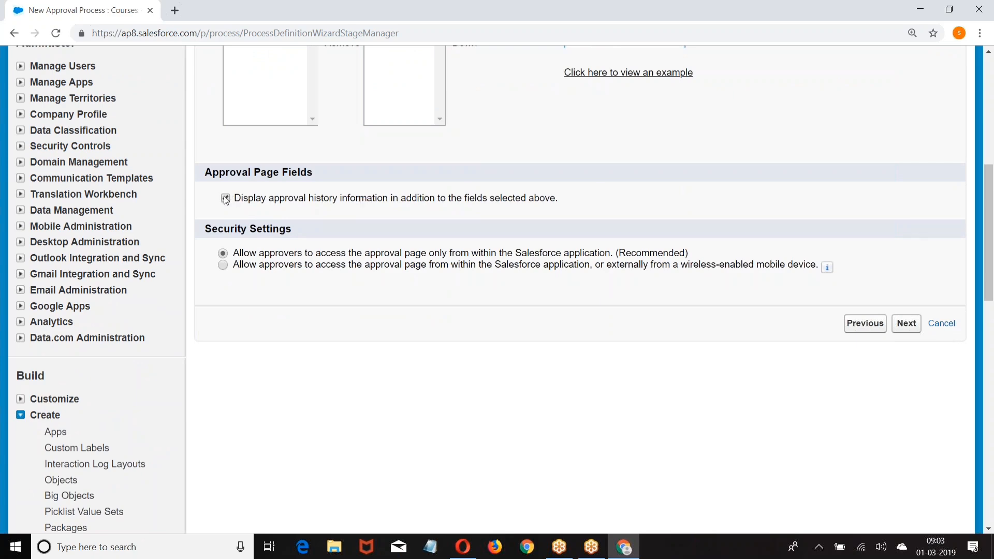
{"action": "scroll", "coordinate": [287, 185], "scroll_direction": "down", "scroll_amount": 2}
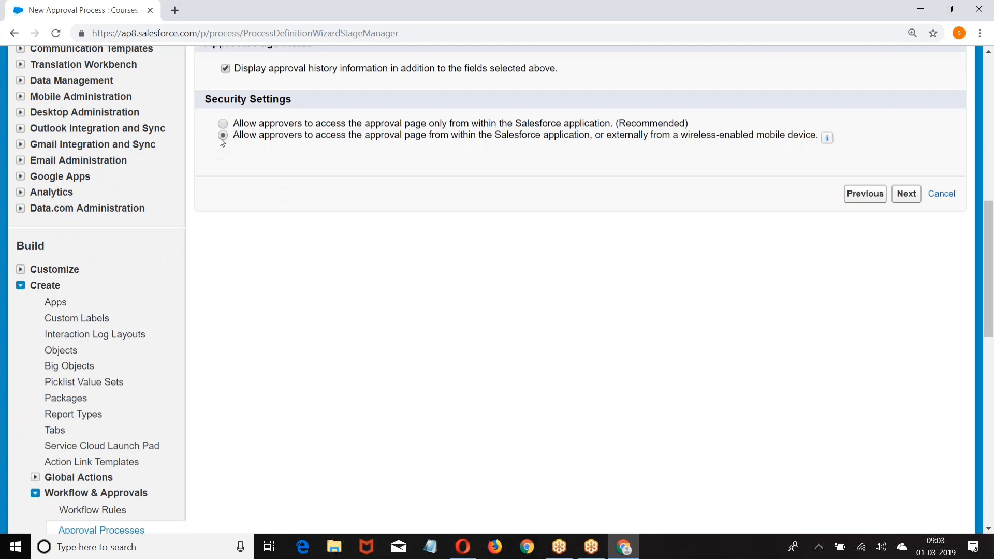
{"action": "left_click", "coordinate": [907, 194]}
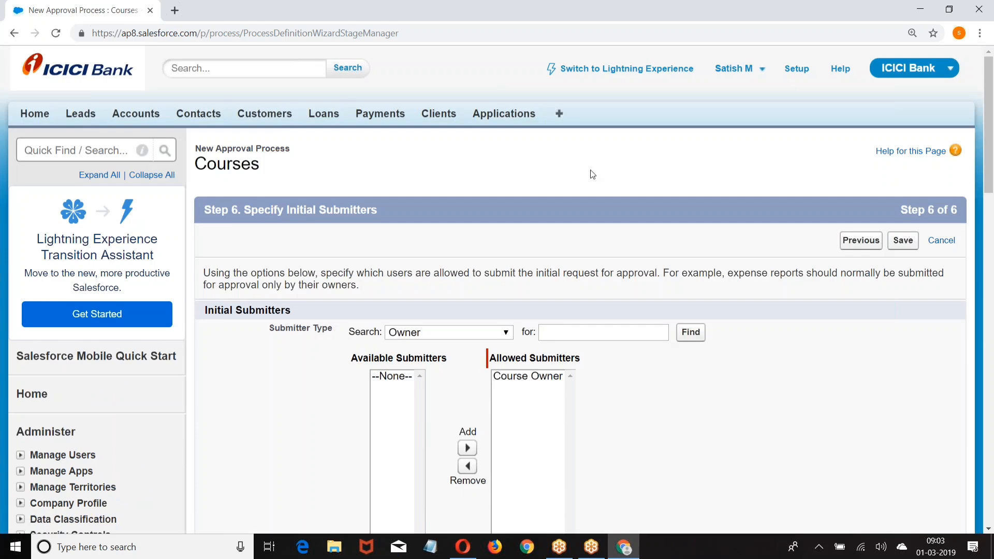
Add the user 'Student notes' as an allowed initial submitter and save the process.
{"action": "scroll", "coordinate": [590, 169], "scroll_direction": "down", "scroll_amount": 3}
{"action": "scroll", "coordinate": [590, 169], "scroll_direction": "down", "scroll_amount": 1}
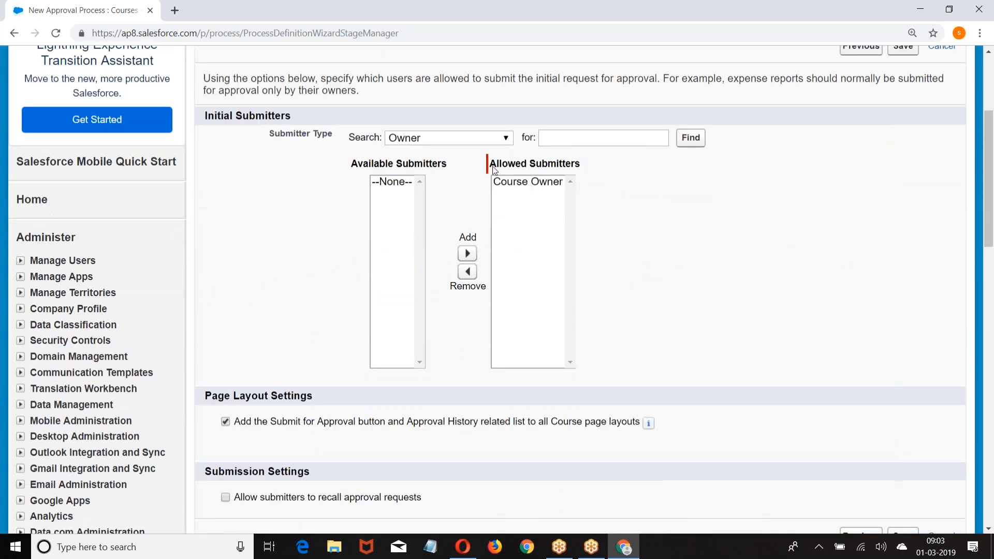
{"action": "left_click", "coordinate": [455, 138]}
{"action": "left_click", "coordinate": [416, 256]}
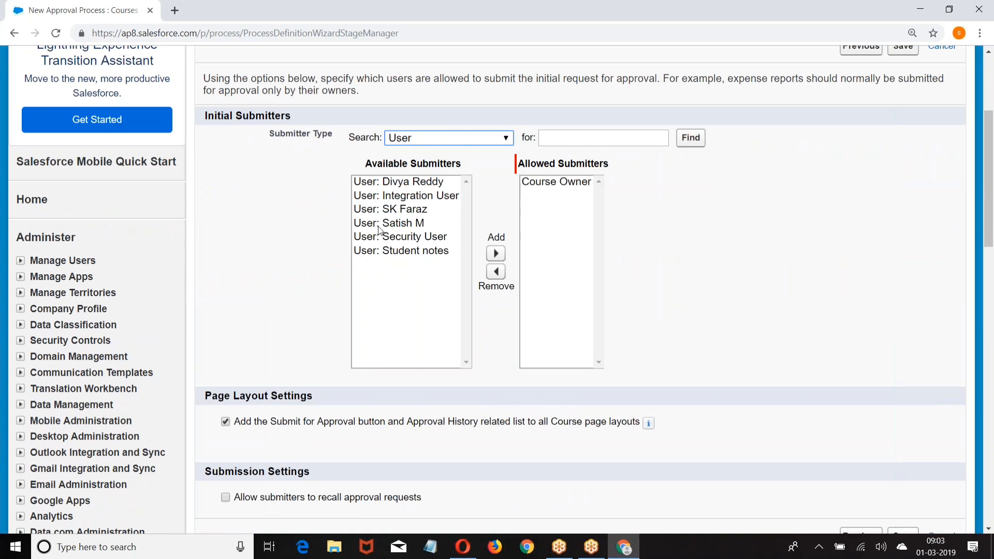
{"action": "left_click", "coordinate": [409, 251]}
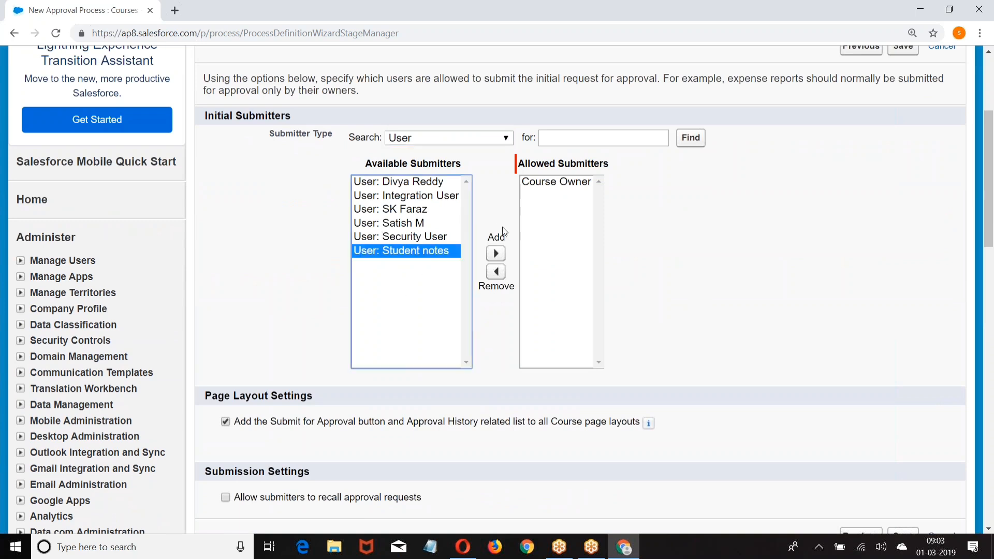
{"action": "left_click", "coordinate": [499, 256]}
{"action": "scroll", "coordinate": [499, 259], "scroll_direction": "down", "scroll_amount": 1}
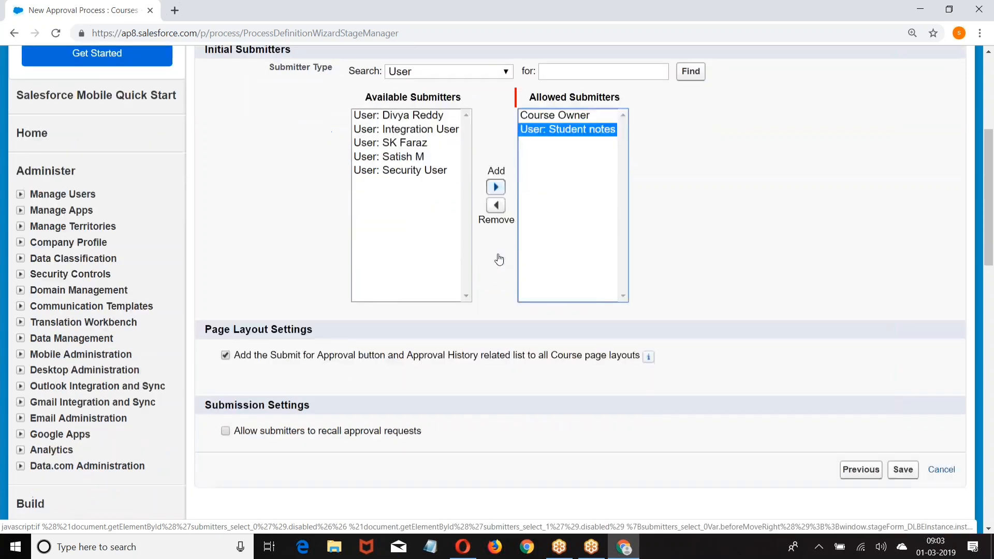
{"action": "scroll", "coordinate": [499, 259], "scroll_direction": "down", "scroll_amount": 2}
{"action": "left_click", "coordinate": [903, 341]}
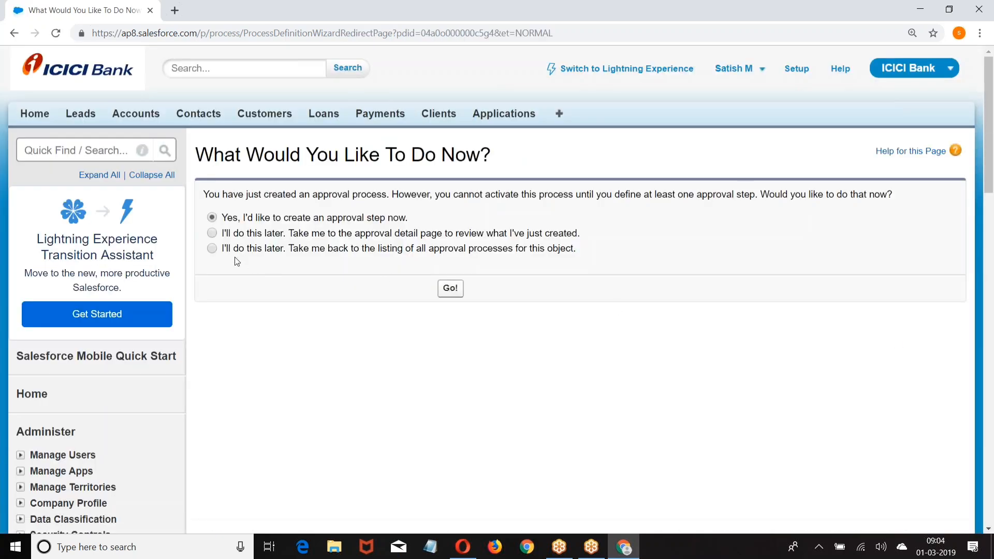
Defer adding approval steps and review the Initial Submission Actions and Approval Steps sections.
{"action": "left_click", "coordinate": [212, 233]}
{"action": "left_click", "coordinate": [454, 289]}
{"action": "scroll", "coordinate": [399, 213], "scroll_direction": "down", "scroll_amount": 3}
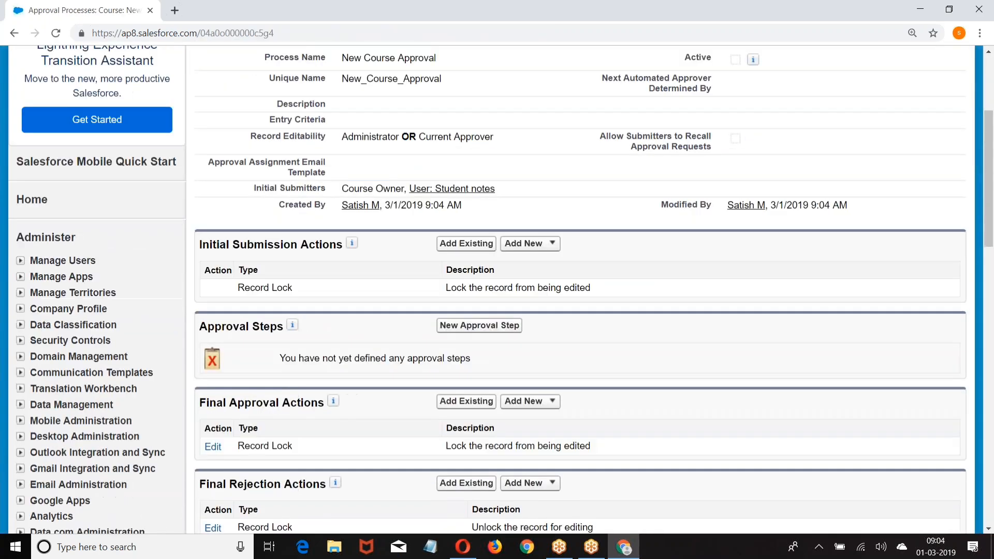
{"action": "scroll", "coordinate": [501, 290], "scroll_direction": "down", "scroll_amount": 2}
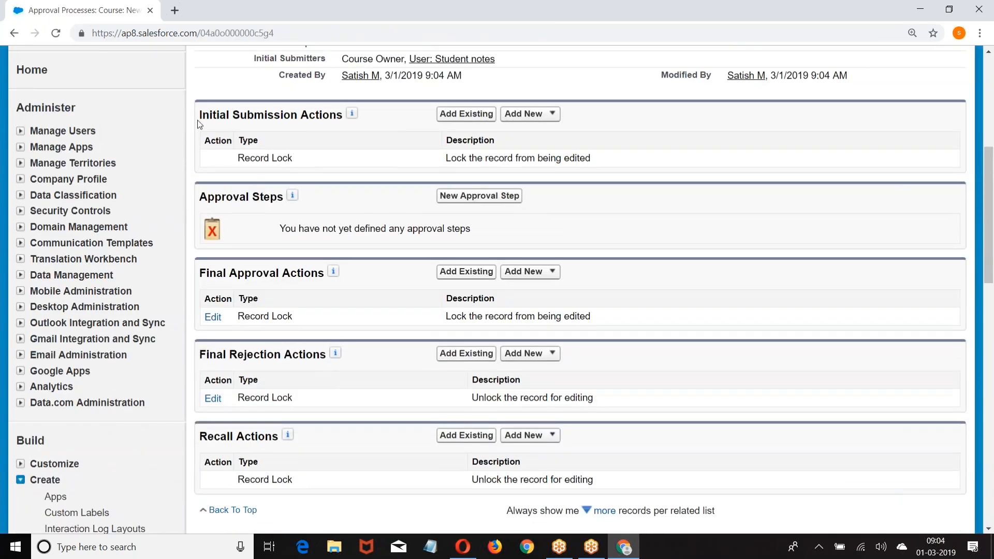
{"action": "left_click_drag", "start_coordinate": [200, 115], "coordinate": [344, 114]}
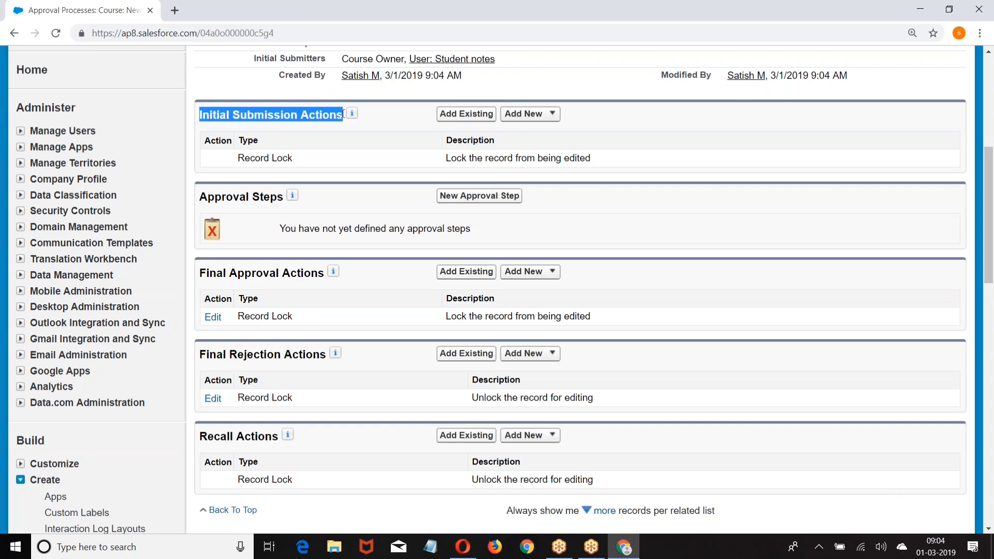
{"action": "left_click", "coordinate": [204, 113]}
{"action": "left_click_drag", "start_coordinate": [203, 114], "coordinate": [317, 116]}
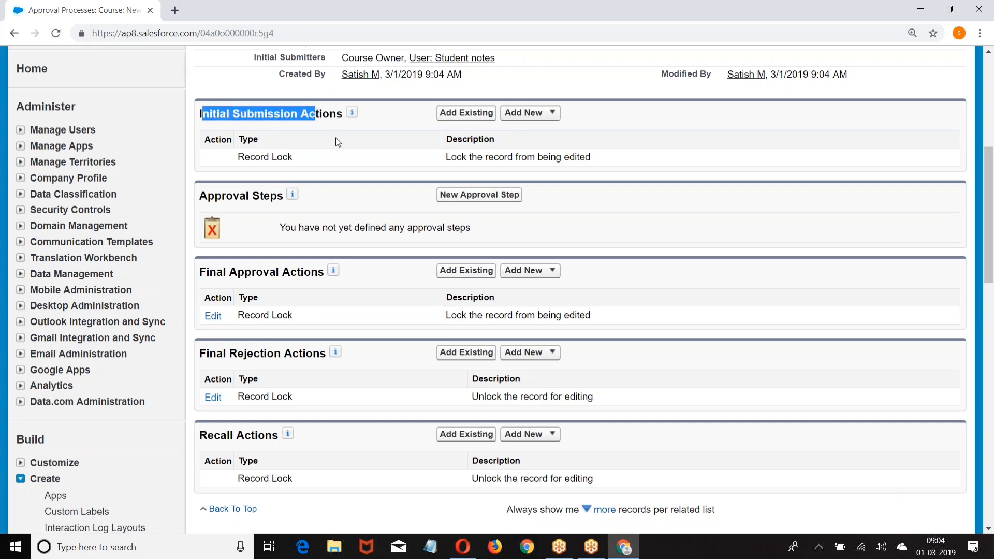
{"action": "scroll", "coordinate": [336, 138], "scroll_direction": "down", "scroll_amount": 1}
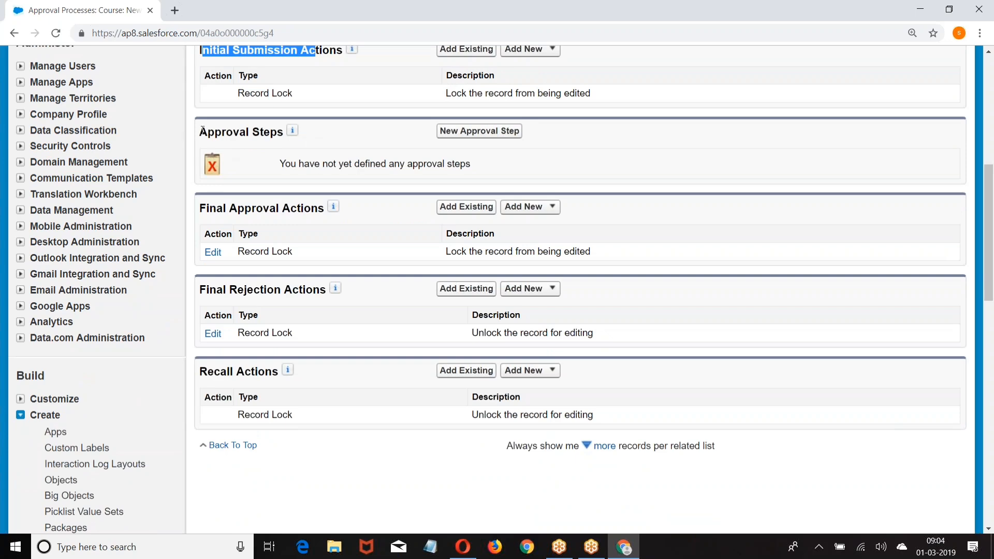
{"action": "left_click_drag", "start_coordinate": [200, 133], "coordinate": [278, 132]}
Create a new approval step named 'Manager Approval' and continue to its step criteria.
{"action": "left_click", "coordinate": [459, 132]}
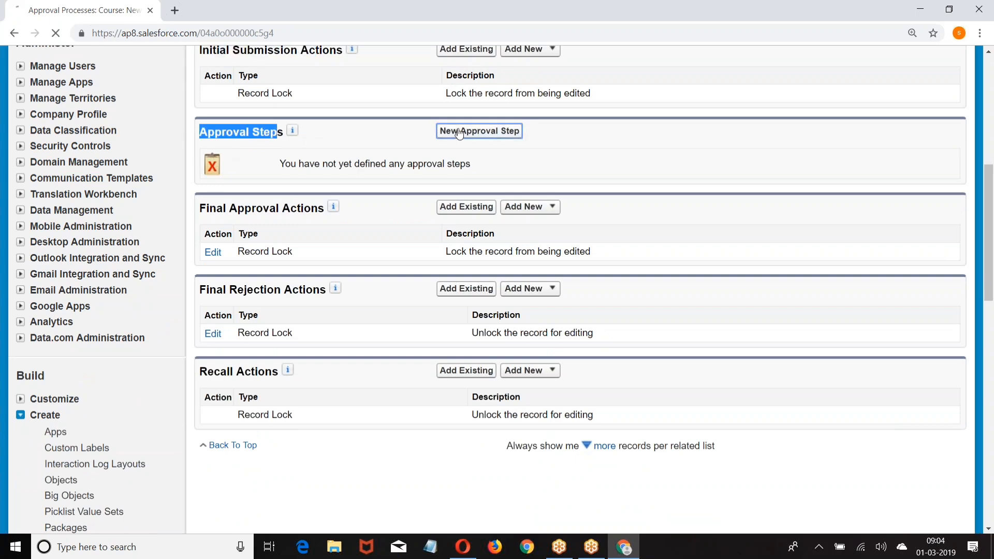
{"action": "scroll", "coordinate": [459, 134], "scroll_direction": "down", "scroll_amount": 2}
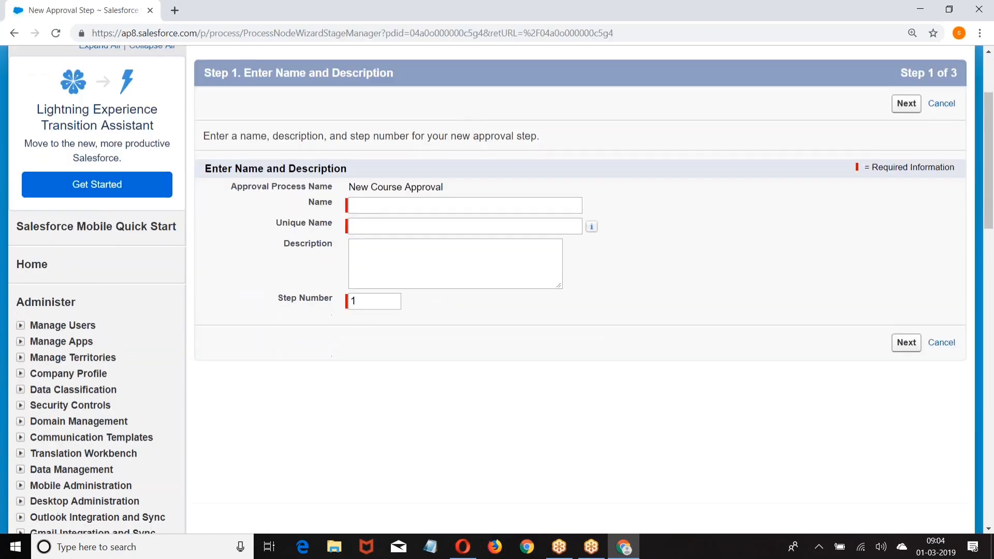
{"action": "left_click", "coordinate": [462, 206]}
{"action": "type", "text": "M"}
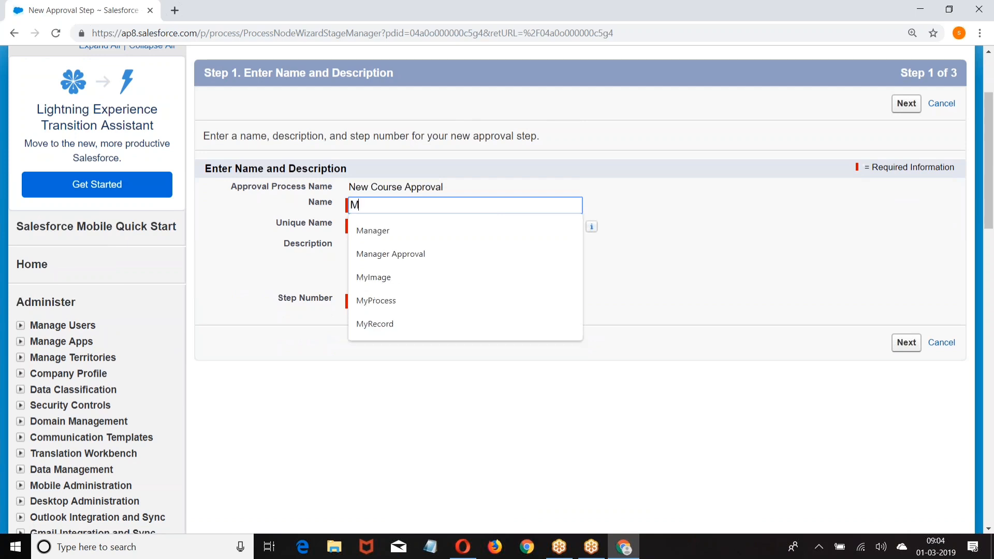
{"action": "type", "text": "anager Approval"}
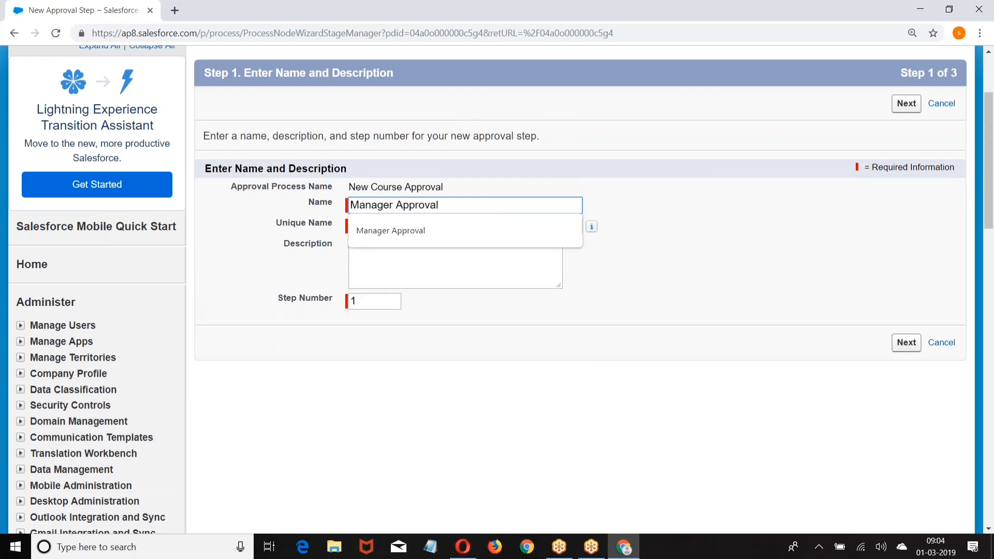
{"action": "left_click", "coordinate": [704, 163]}
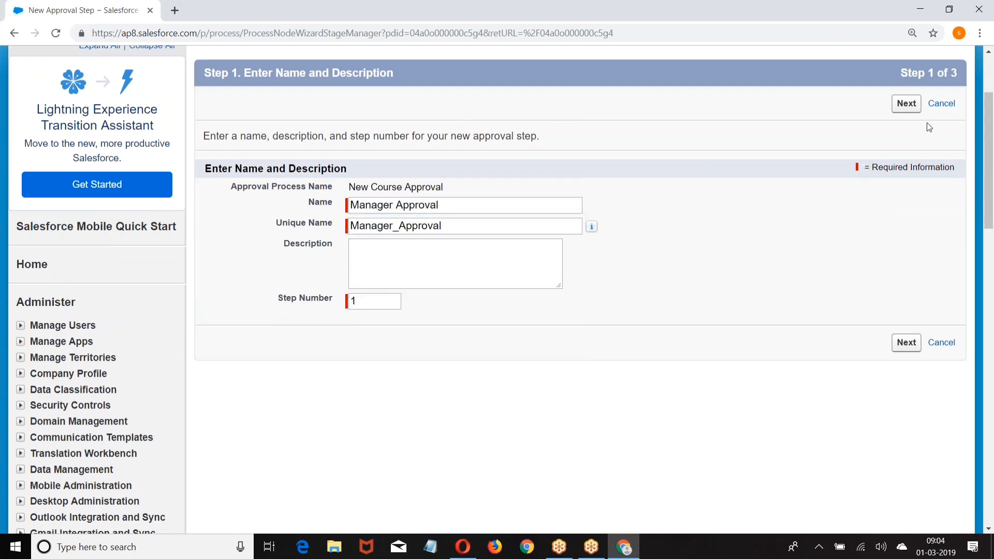
{"action": "left_click", "coordinate": [906, 104]}
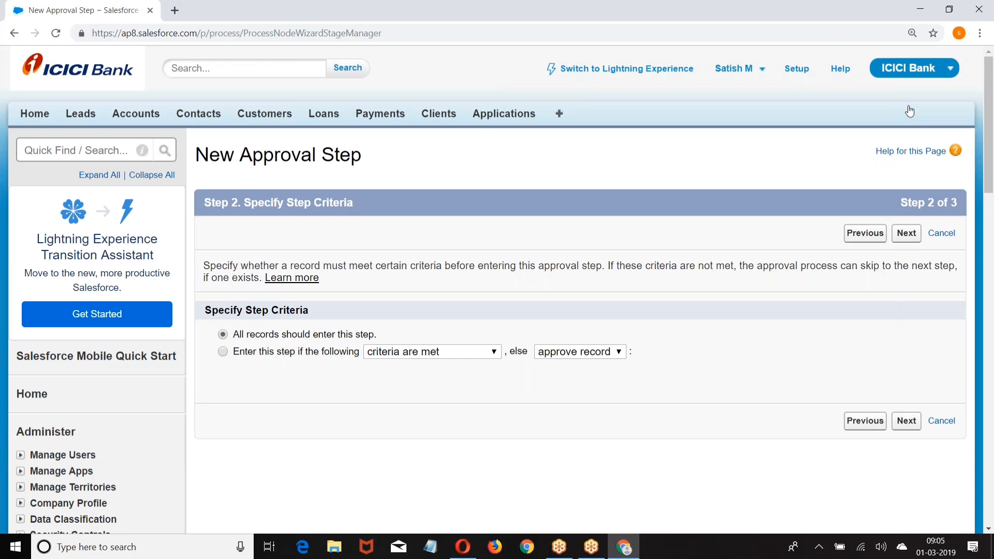
Make the step apply only when Course: Fee is greater than 5000.
{"action": "scroll", "coordinate": [910, 111], "scroll_direction": "down", "scroll_amount": 3}
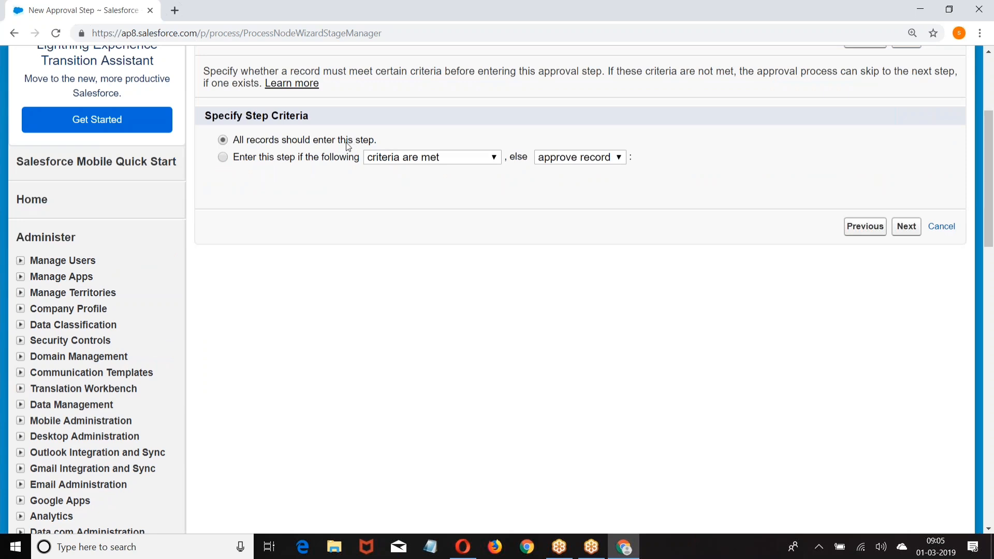
{"action": "left_click", "coordinate": [224, 158]}
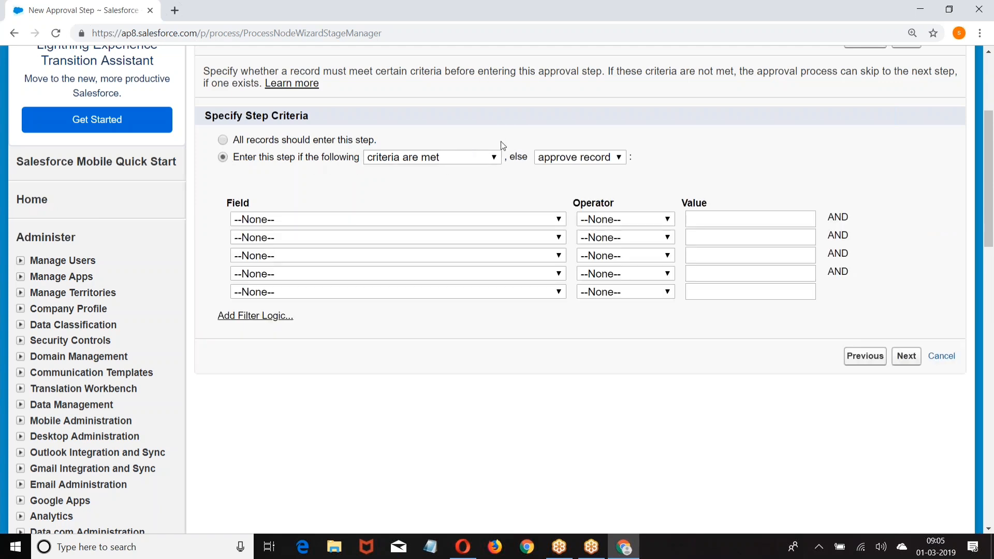
{"action": "left_click", "coordinate": [355, 219]}
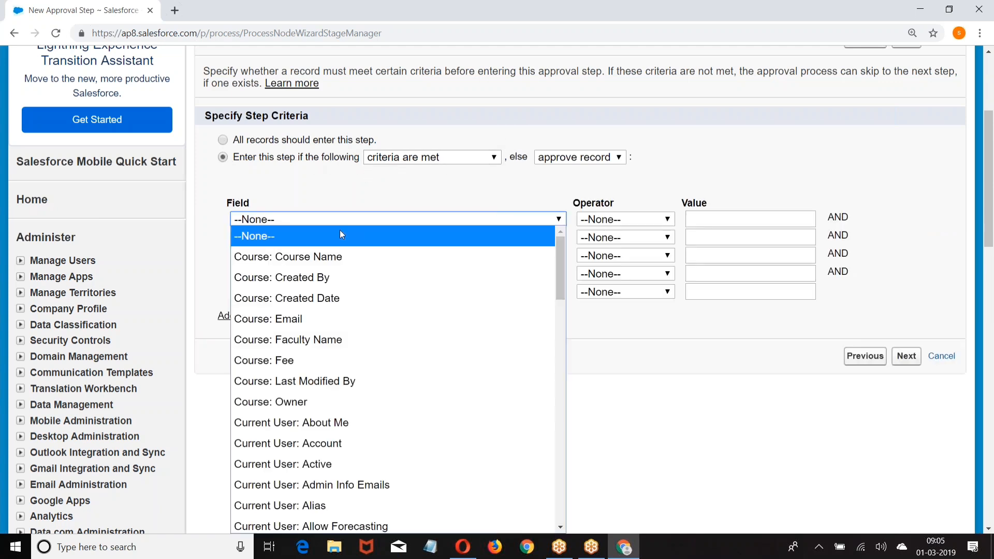
{"action": "left_click", "coordinate": [326, 361]}
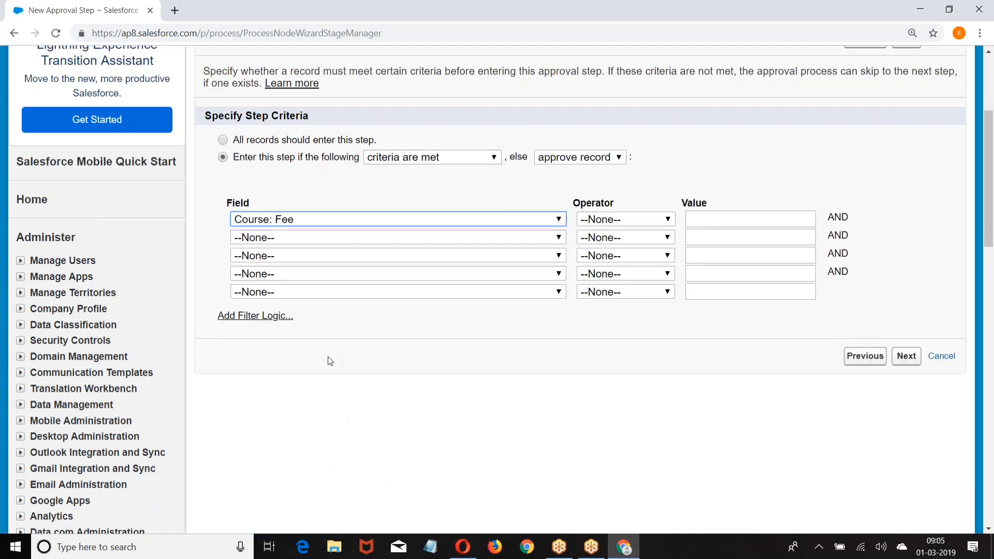
{"action": "left_click", "coordinate": [616, 222]}
{"action": "left_click", "coordinate": [621, 318]}
{"action": "left_click", "coordinate": [722, 218]}
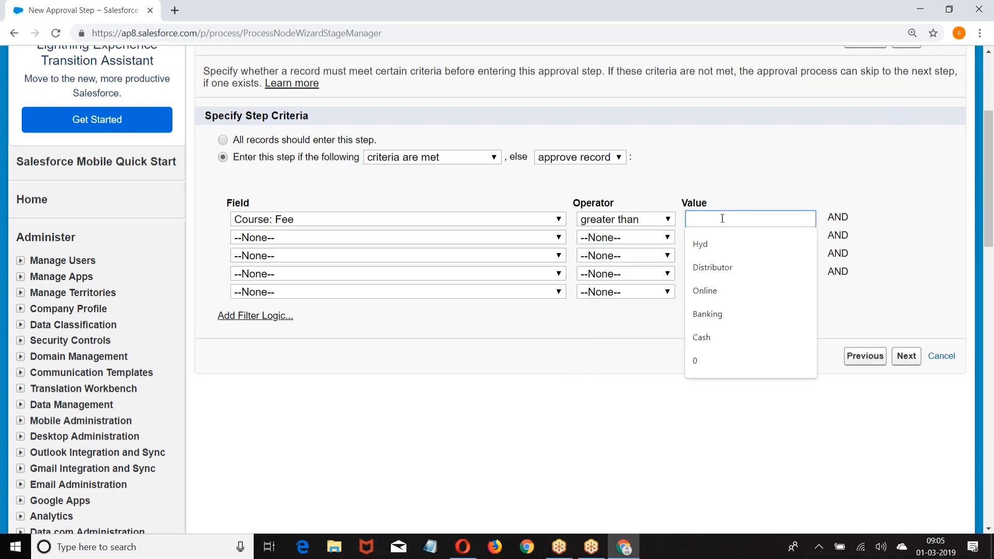
{"action": "type", "text": "5000"}
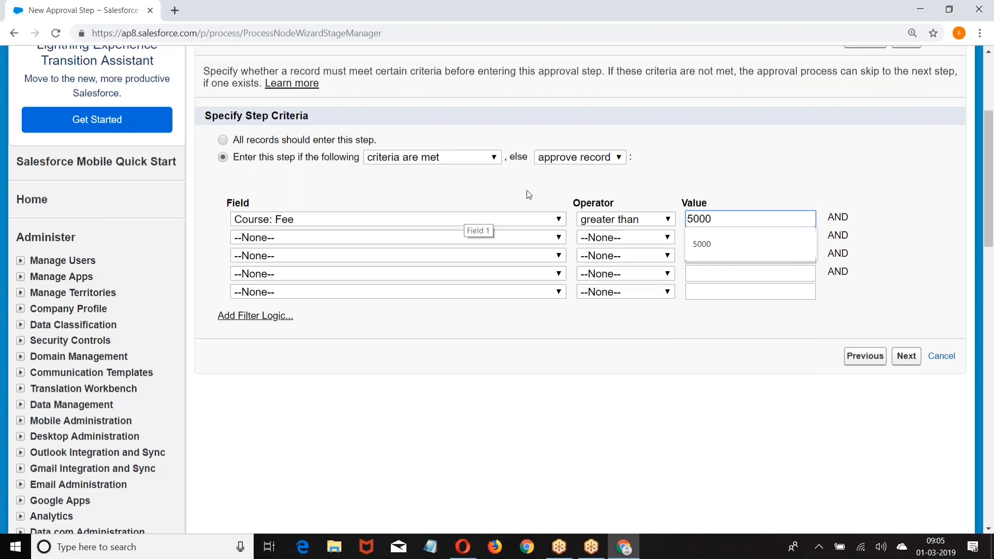
Keep 'approve record' for records that fail the criteria and continue.
{"action": "left_click", "coordinate": [580, 163]}
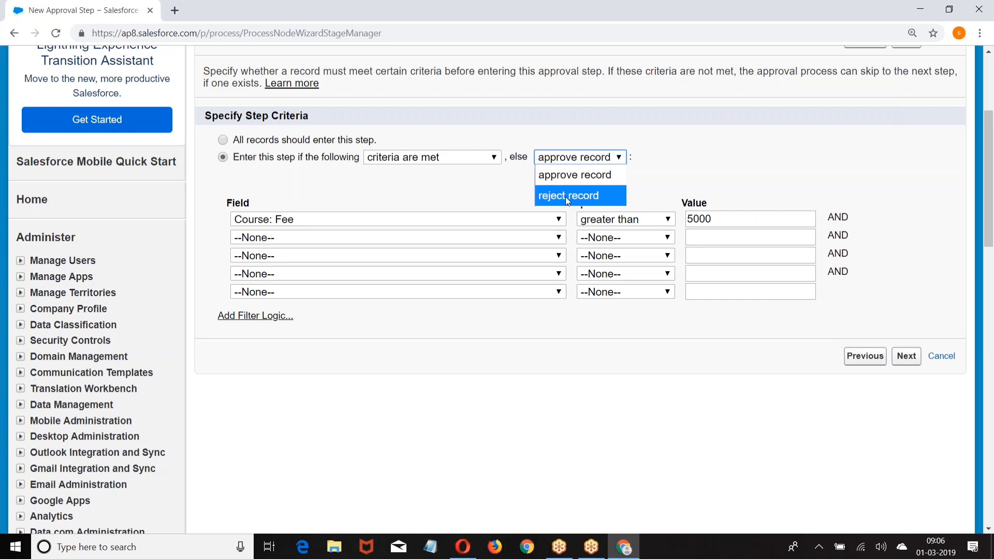
{"action": "left_click", "coordinate": [573, 175]}
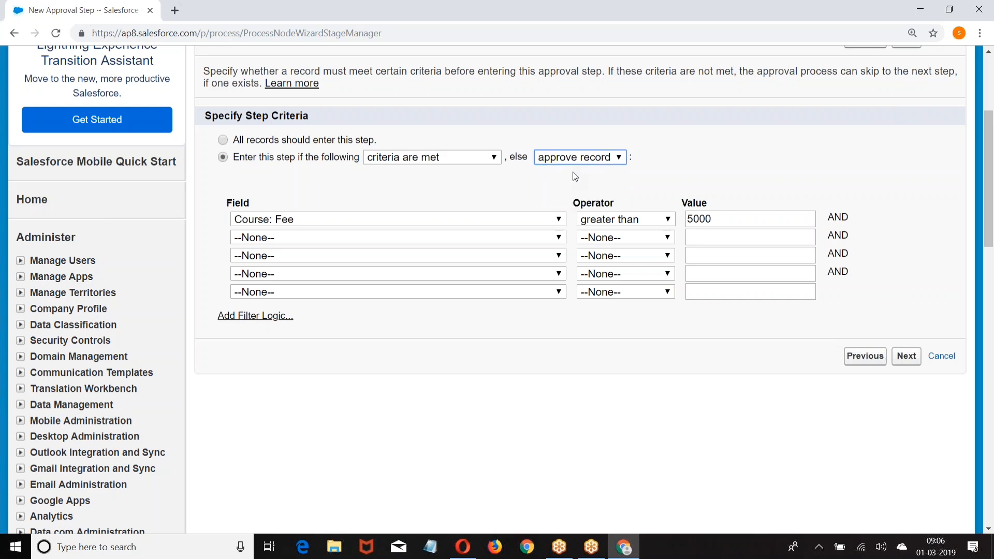
{"action": "left_click", "coordinate": [911, 352]}
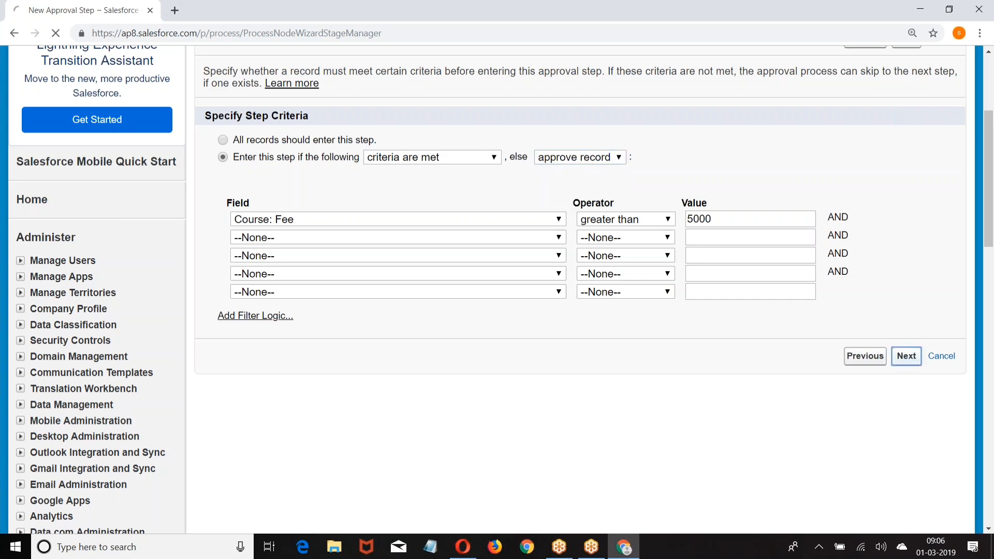
Auto-assign a recently viewed user as approver and save the Manager Approval step.
{"action": "scroll", "coordinate": [713, 284], "scroll_direction": "down", "scroll_amount": 4}
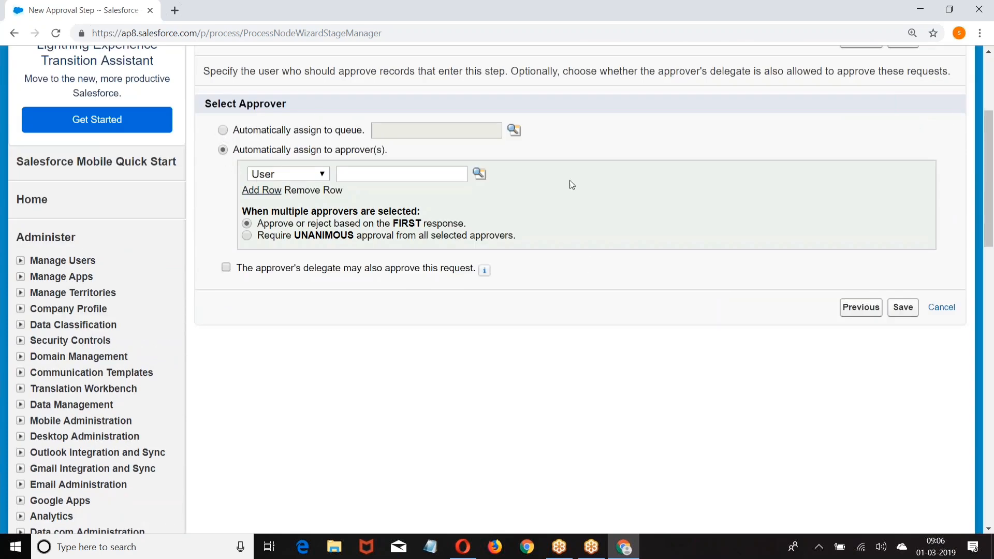
{"action": "left_click", "coordinate": [479, 174]}
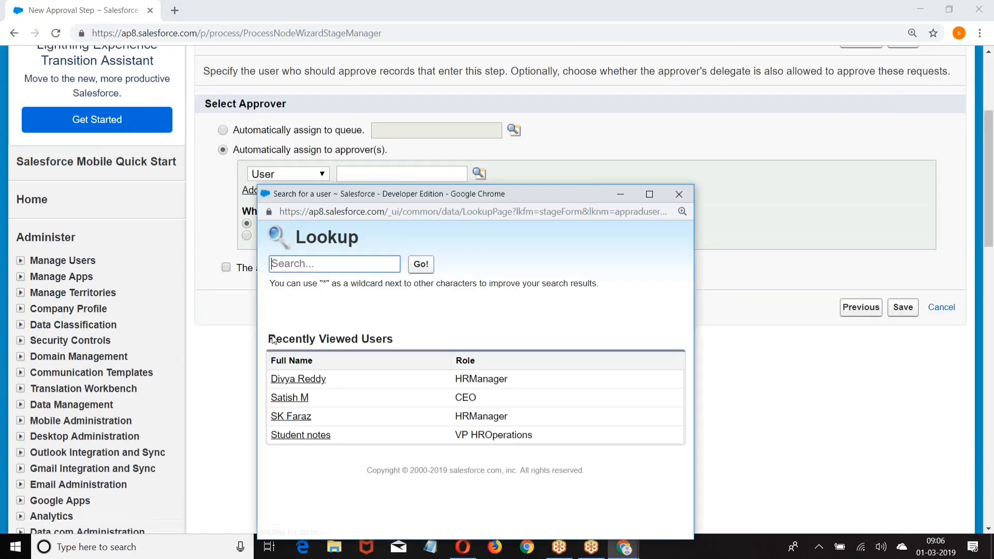
{"action": "left_click", "coordinate": [282, 397]}
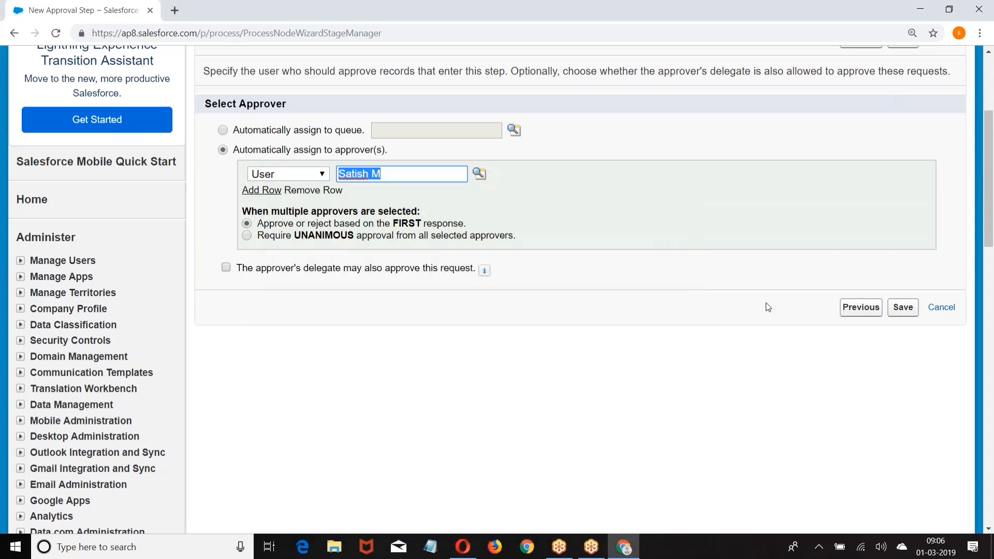
{"action": "left_click", "coordinate": [903, 307]}
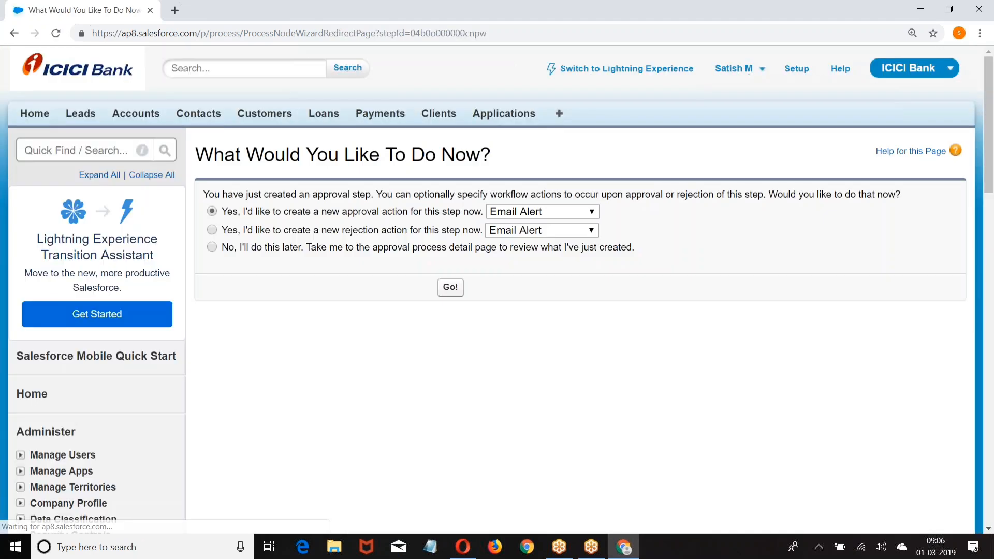
Choose 'No, I'll do this later' for approval actions and activate New Course Approval.
{"action": "left_click", "coordinate": [215, 246]}
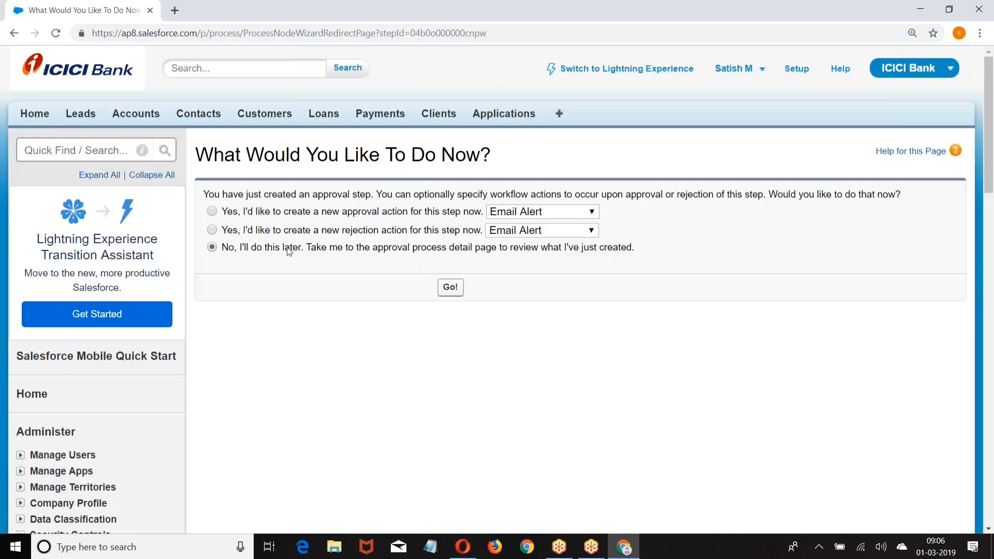
{"action": "left_click", "coordinate": [449, 288]}
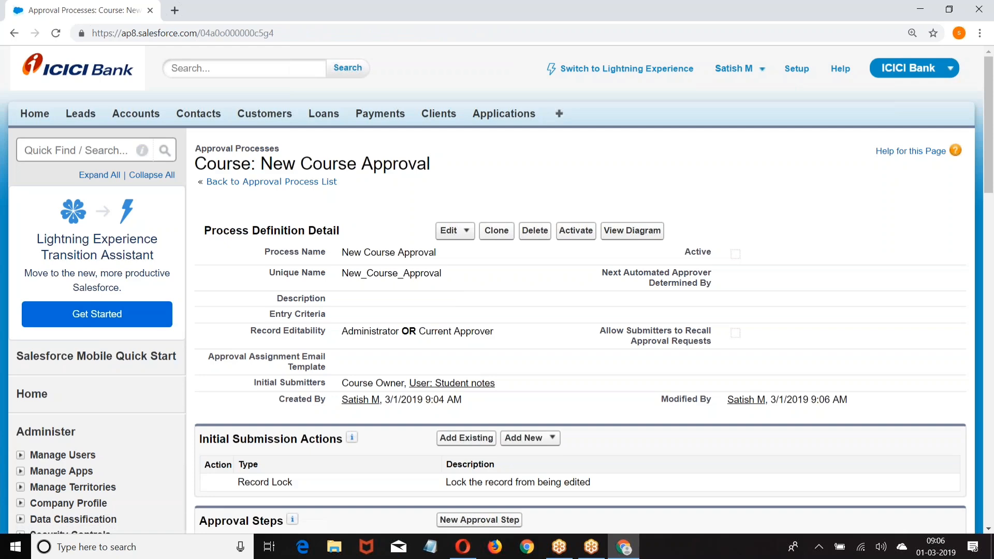
{"action": "left_click", "coordinate": [567, 234]}
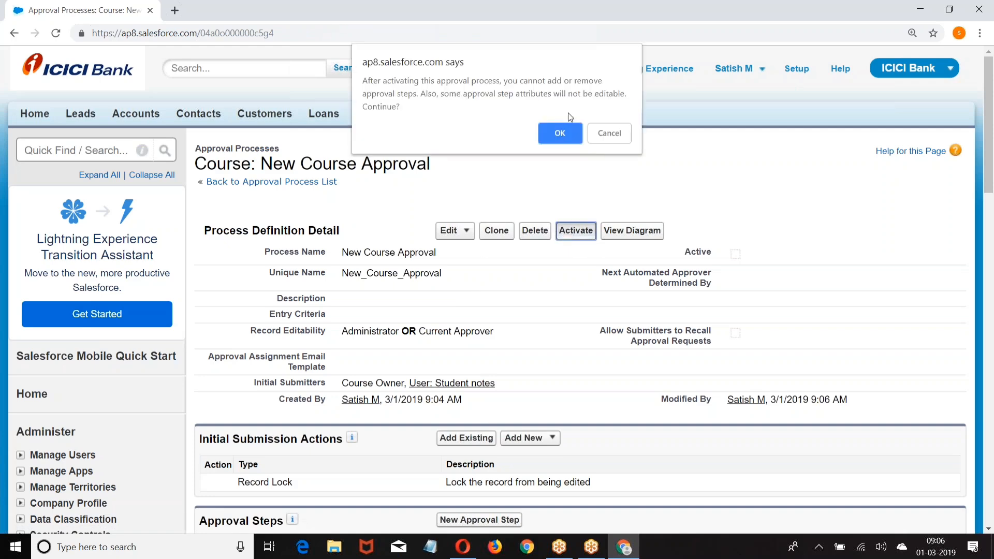
{"action": "left_click", "coordinate": [563, 130]}
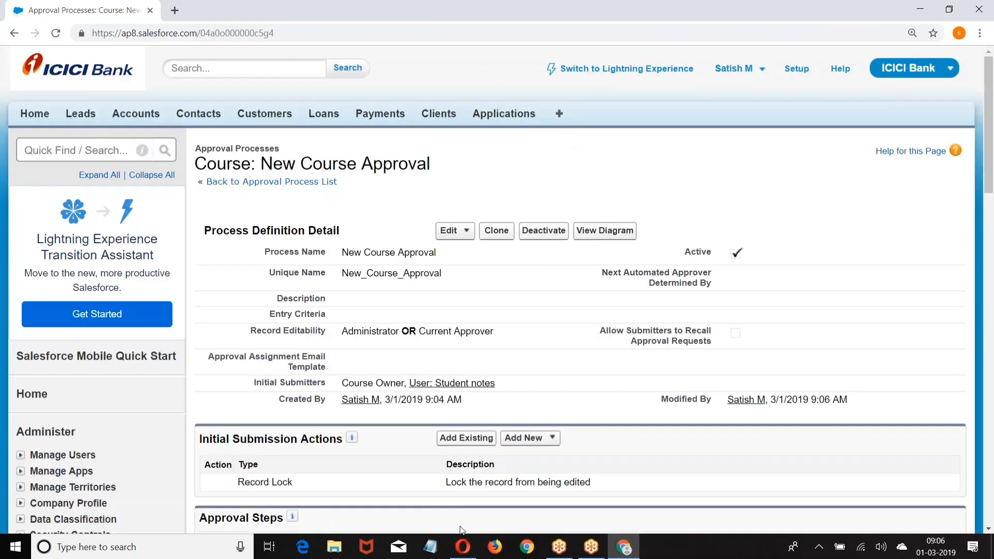
In the Opera session, switch Salesforce to the ICICI Bank app.
{"action": "left_click", "coordinate": [463, 547]}
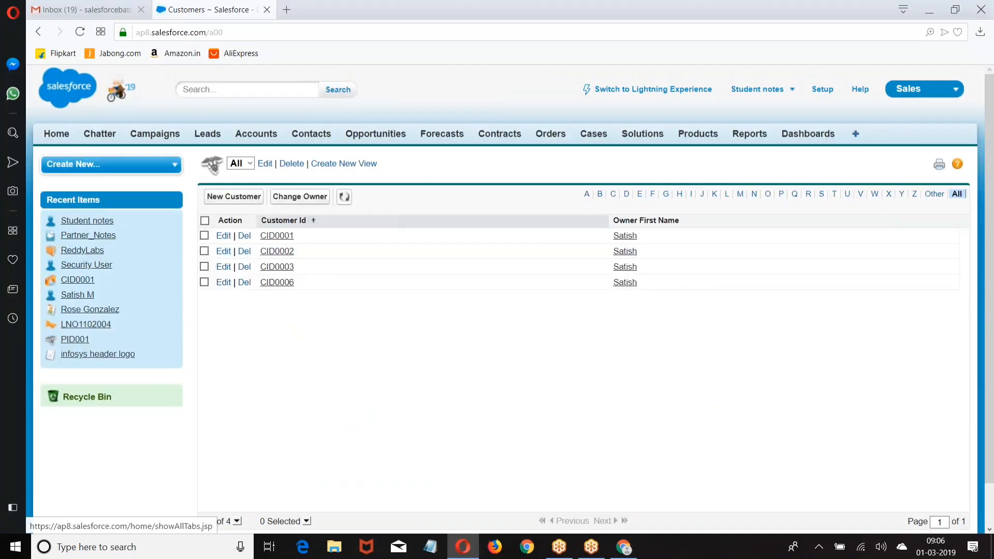
{"action": "left_click", "coordinate": [902, 91]}
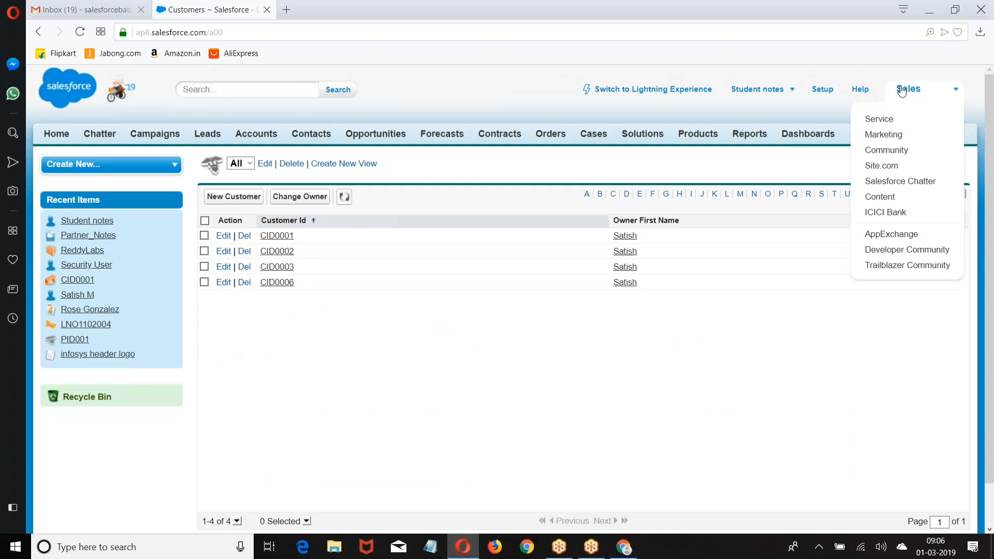
{"action": "left_click", "coordinate": [883, 212]}
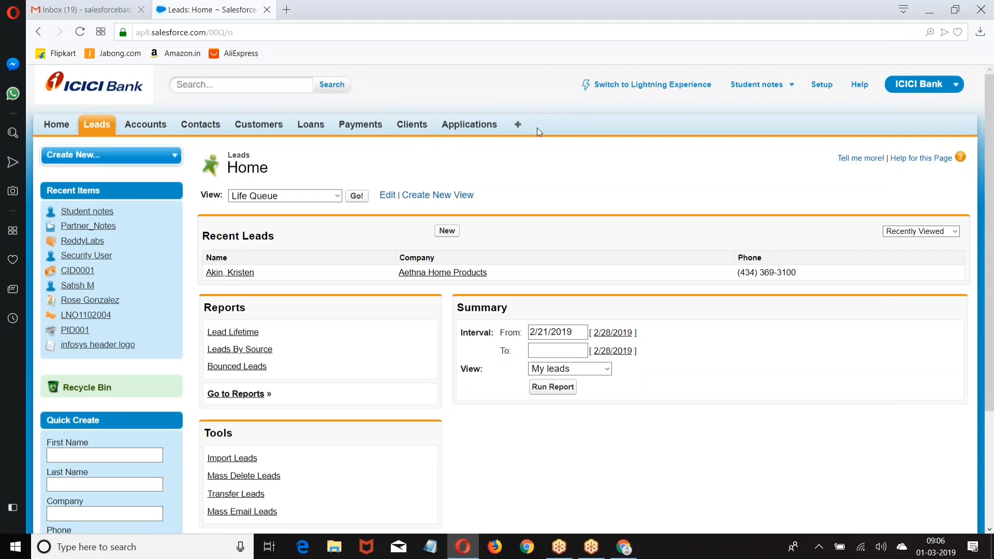
Back in Chrome, open the Users list from Setup's user management in a new tab.
{"action": "left_click", "coordinate": [624, 547]}
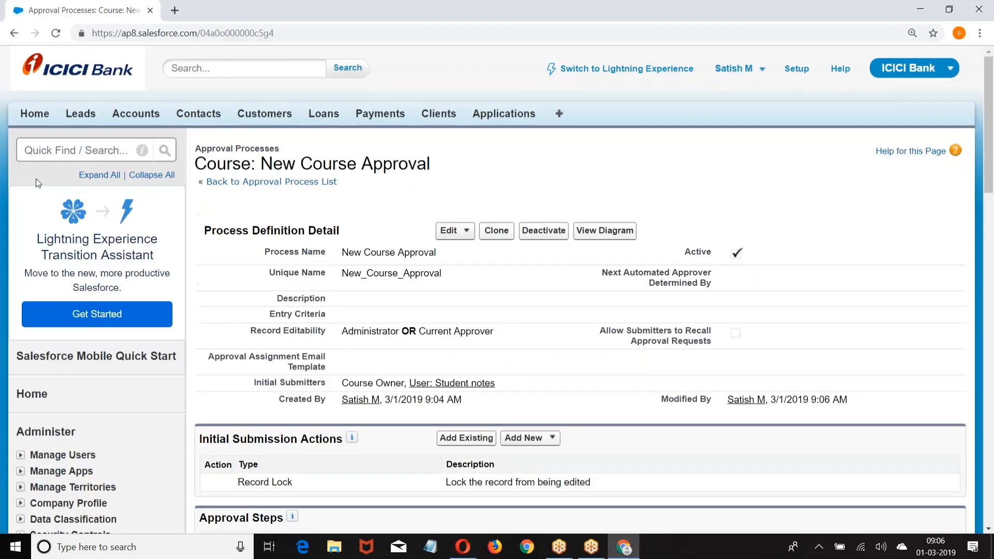
{"action": "scroll", "coordinate": [36, 178], "scroll_direction": "down", "scroll_amount": 3}
{"action": "left_click", "coordinate": [21, 325]}
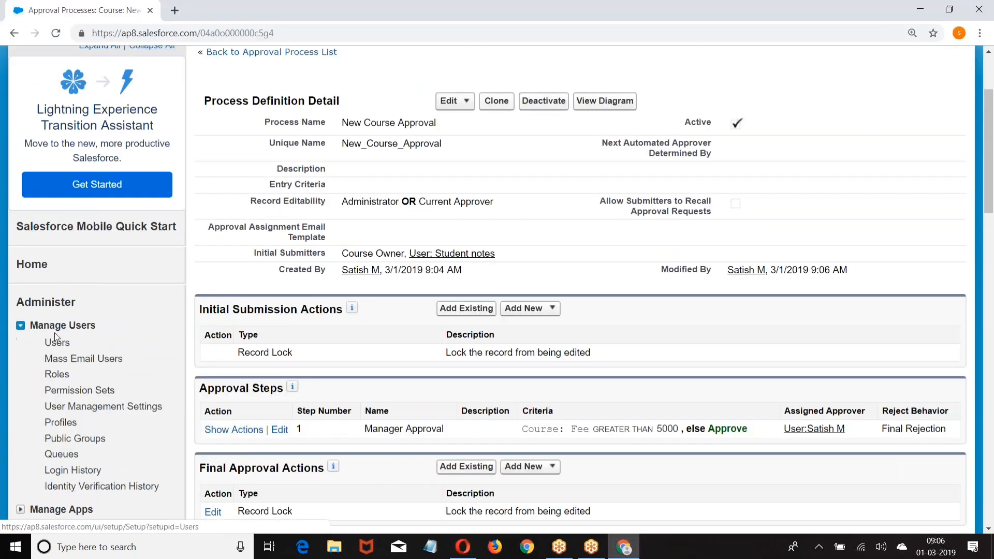
{"action": "right_click", "coordinate": [56, 341]}
{"action": "left_click", "coordinate": [103, 348]}
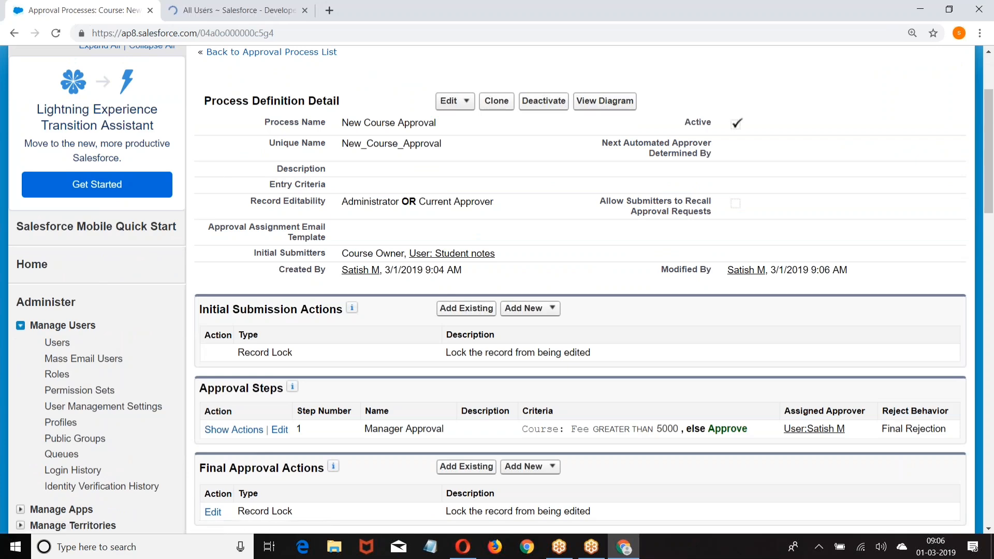
{"action": "left_click", "coordinate": [249, 9]}
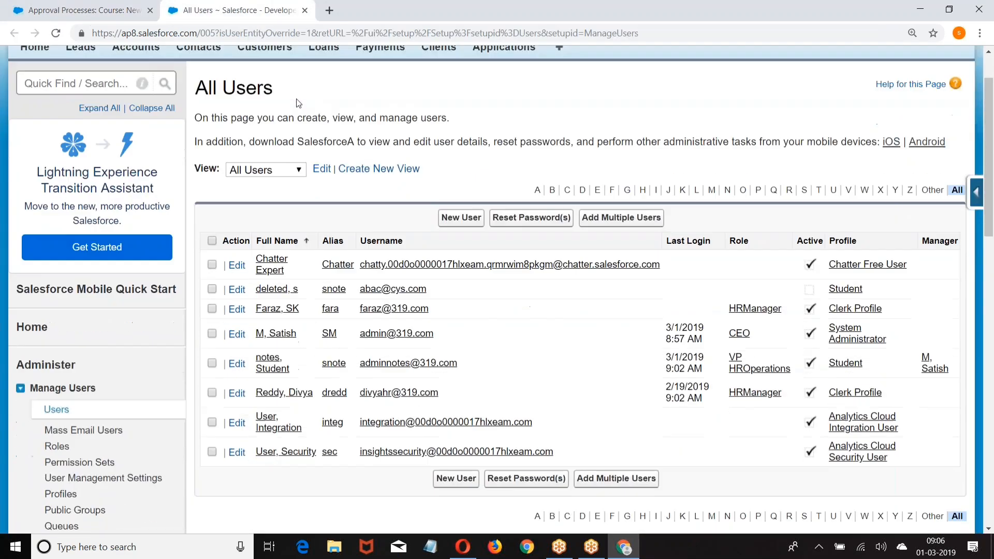
Open the Student profile in a new tab and start editing it.
{"action": "scroll", "coordinate": [298, 102], "scroll_direction": "down", "scroll_amount": 1}
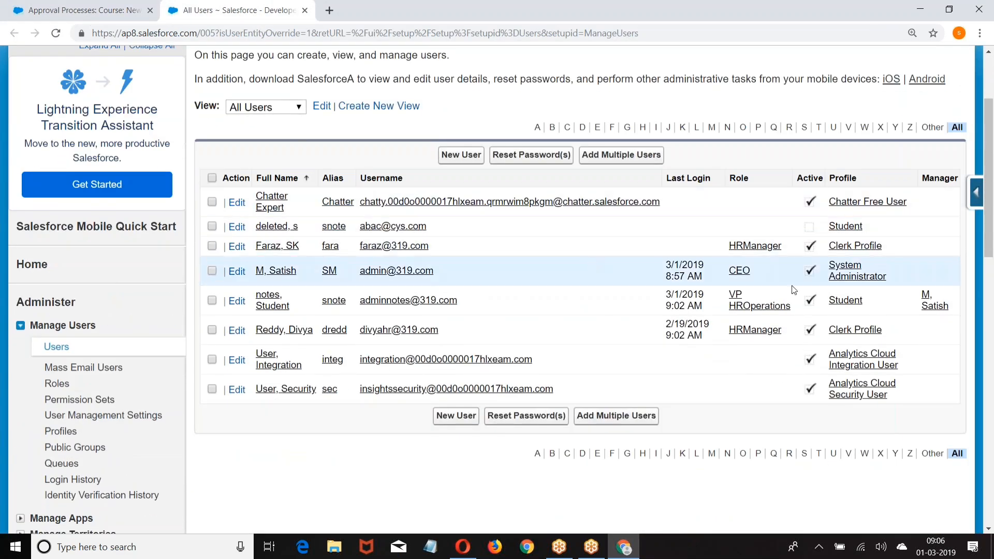
{"action": "right_click", "coordinate": [840, 300]}
{"action": "left_click", "coordinate": [853, 307]}
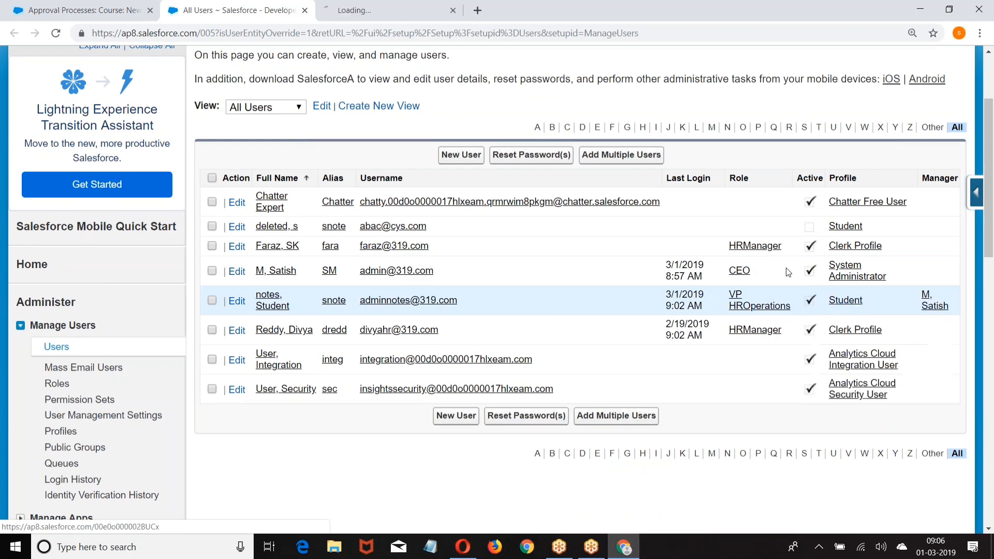
{"action": "left_click", "coordinate": [365, 9]}
{"action": "scroll", "coordinate": [351, 114], "scroll_direction": "down", "scroll_amount": 4}
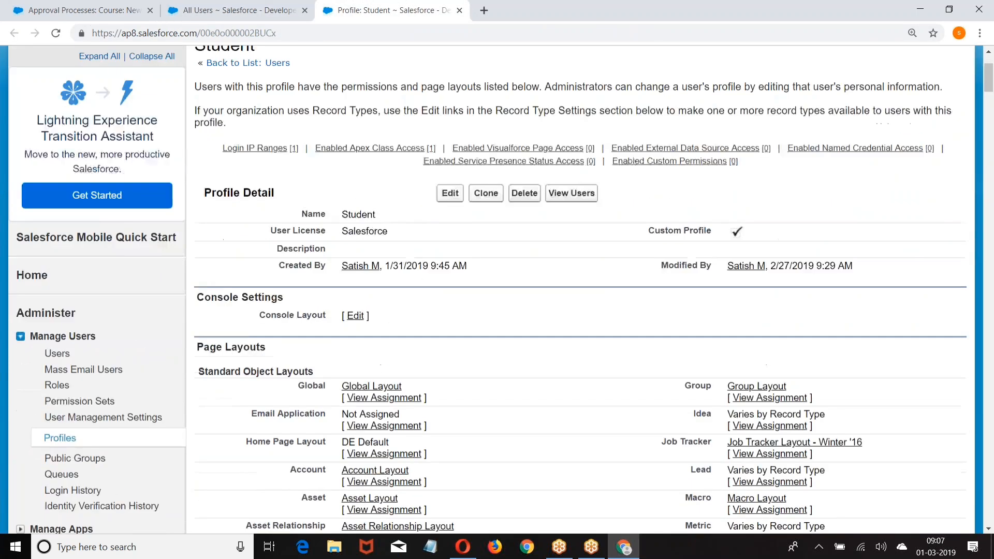
{"action": "left_click", "coordinate": [450, 124]}
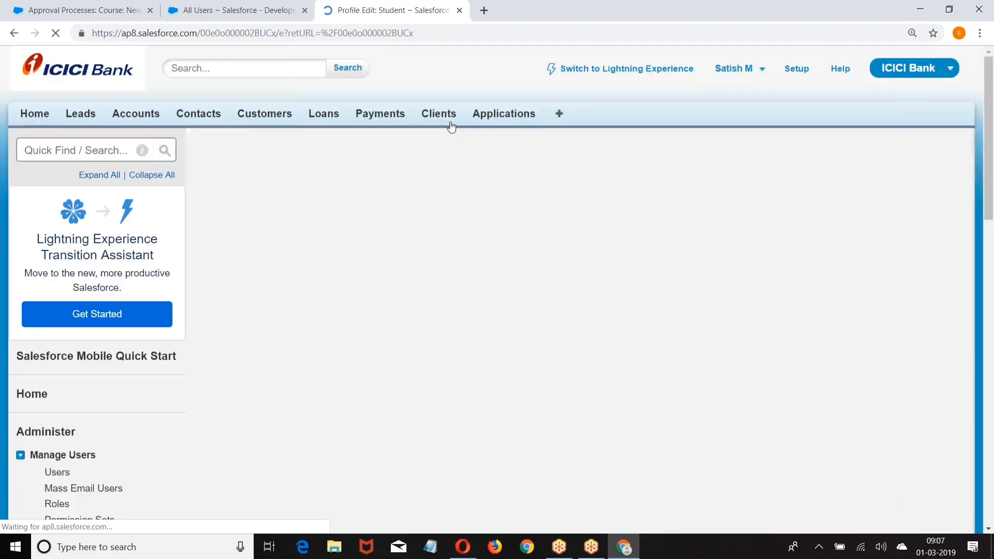
Review the Student profile's permission and tab settings and save them.
{"action": "scroll", "coordinate": [451, 127], "scroll_direction": "down", "scroll_amount": 4}
{"action": "scroll", "coordinate": [451, 127], "scroll_direction": "down", "scroll_amount": 20}
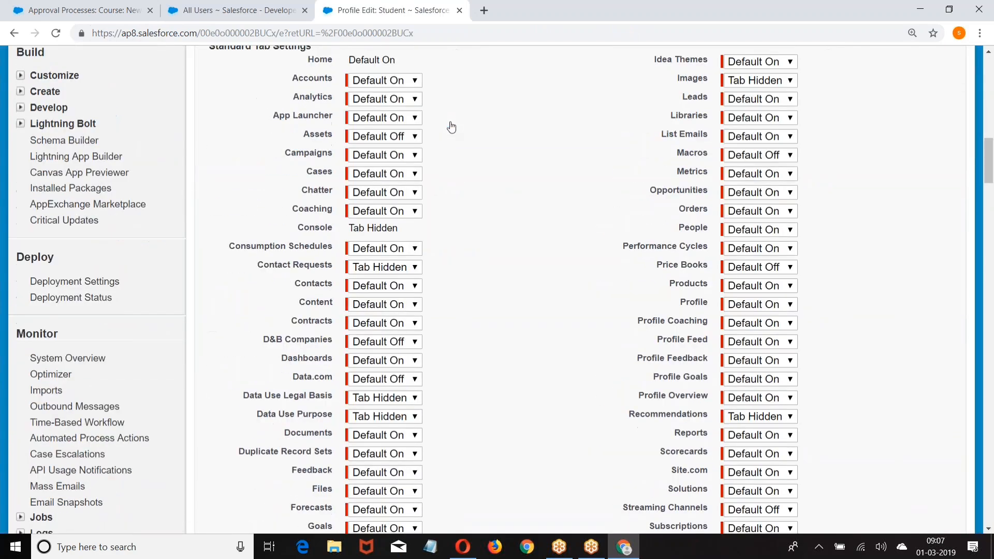
{"action": "scroll", "coordinate": [452, 127], "scroll_direction": "down", "scroll_amount": 20}
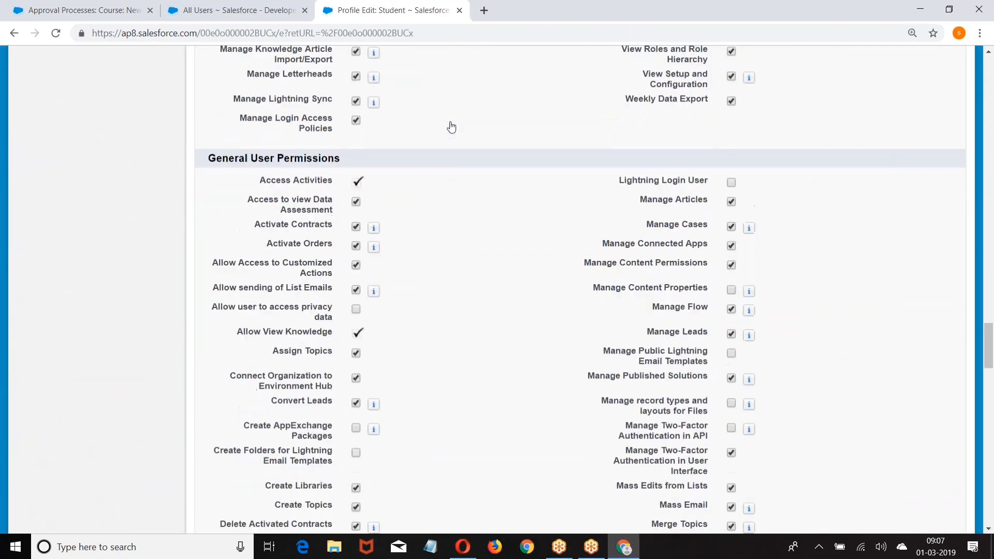
{"action": "scroll", "coordinate": [451, 126], "scroll_direction": "down", "scroll_amount": 15}
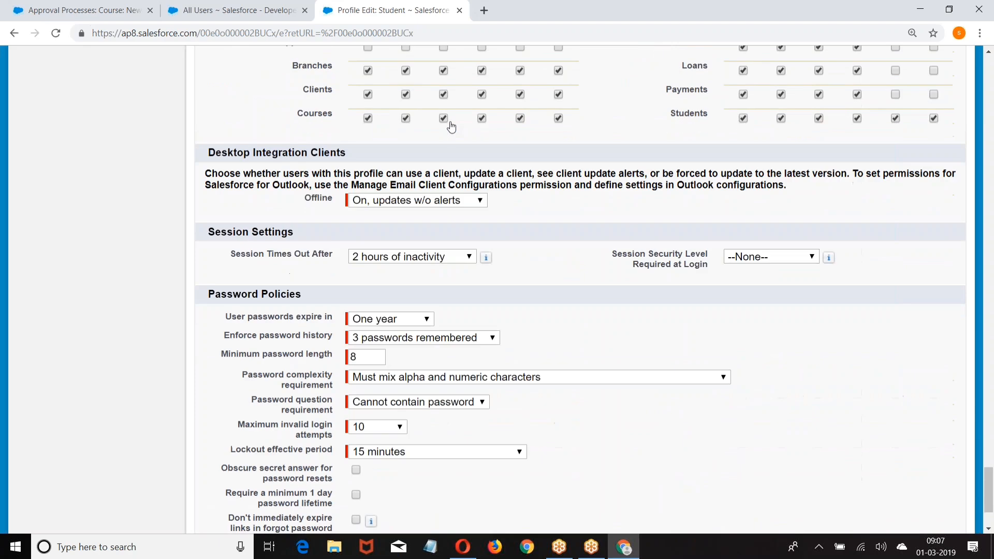
{"action": "scroll", "coordinate": [451, 127], "scroll_direction": "up", "scroll_amount": 1}
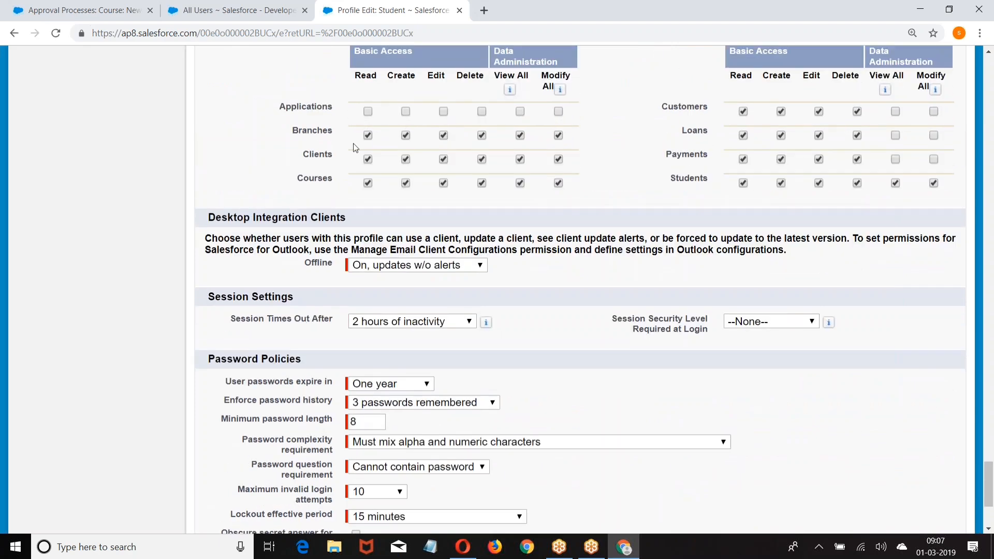
{"action": "scroll", "coordinate": [423, 188], "scroll_direction": "up", "scroll_amount": 20}
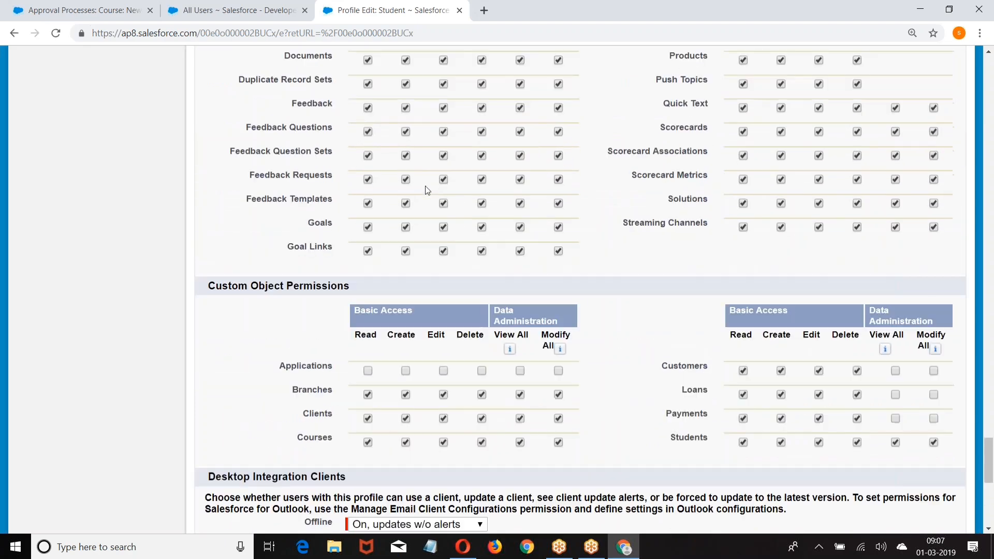
{"action": "scroll", "coordinate": [426, 187], "scroll_direction": "up", "scroll_amount": 20}
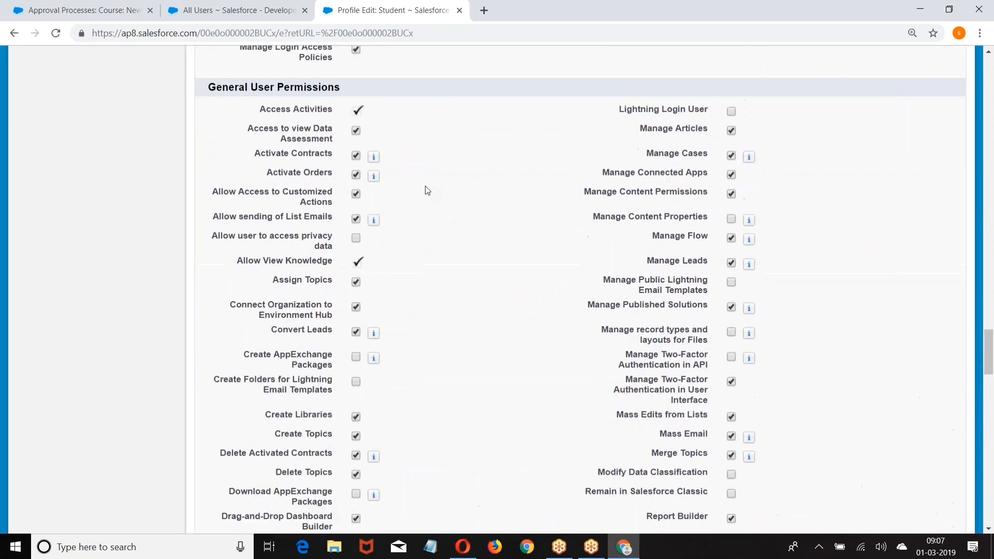
{"action": "scroll", "coordinate": [424, 191], "scroll_direction": "up", "scroll_amount": 20}
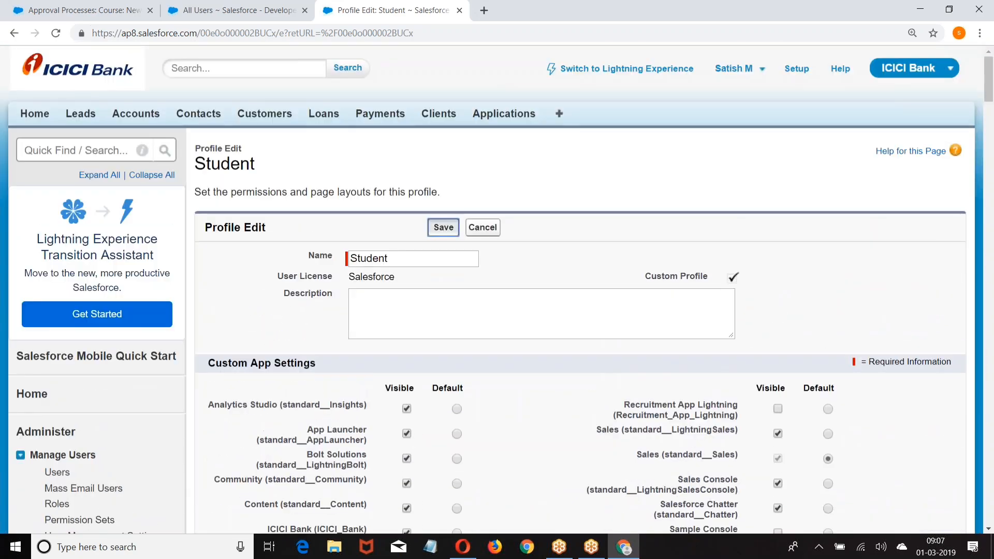
{"action": "left_click", "coordinate": [443, 227]}
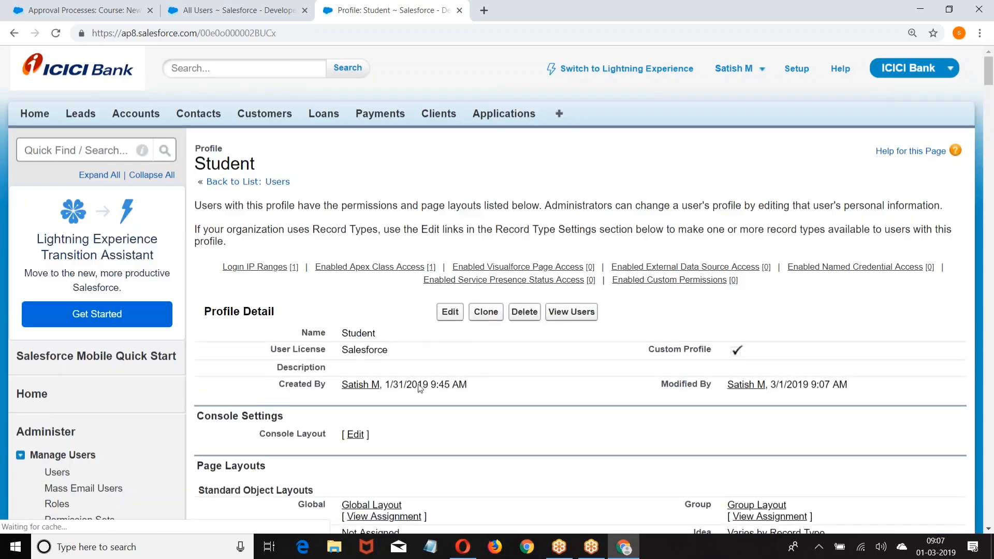
In the Opera session, open Courses from All Tabs and start a new Course record.
{"action": "left_click", "coordinate": [463, 546]}
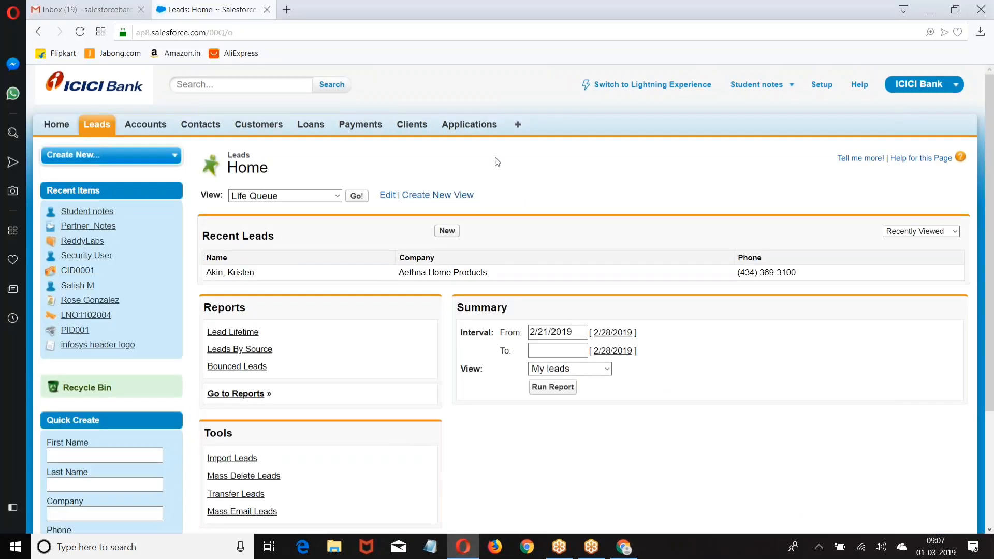
{"action": "left_click", "coordinate": [520, 125]}
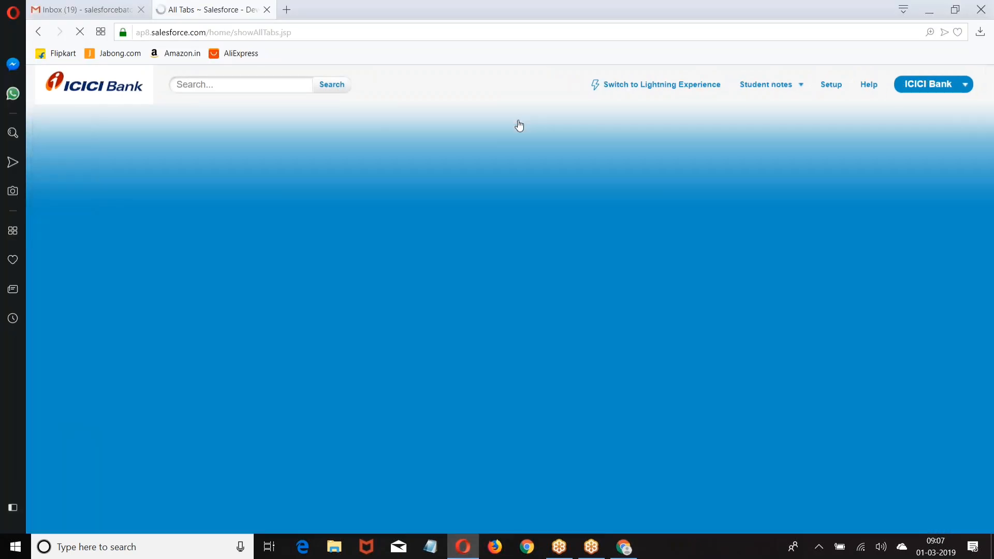
{"action": "scroll", "coordinate": [238, 270], "scroll_direction": "down", "scroll_amount": 1}
{"action": "scroll", "coordinate": [239, 270], "scroll_direction": "down", "scroll_amount": 2}
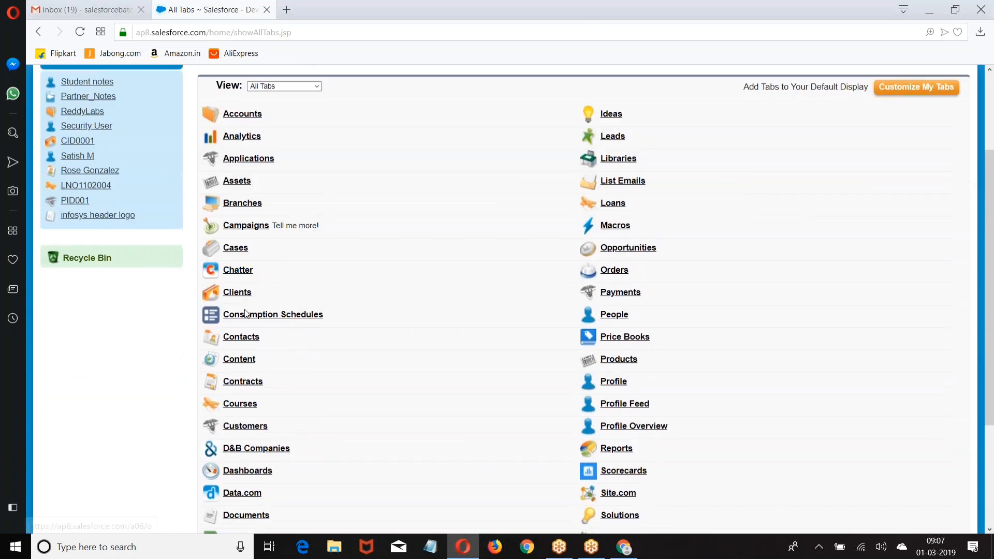
{"action": "left_click", "coordinate": [239, 404]}
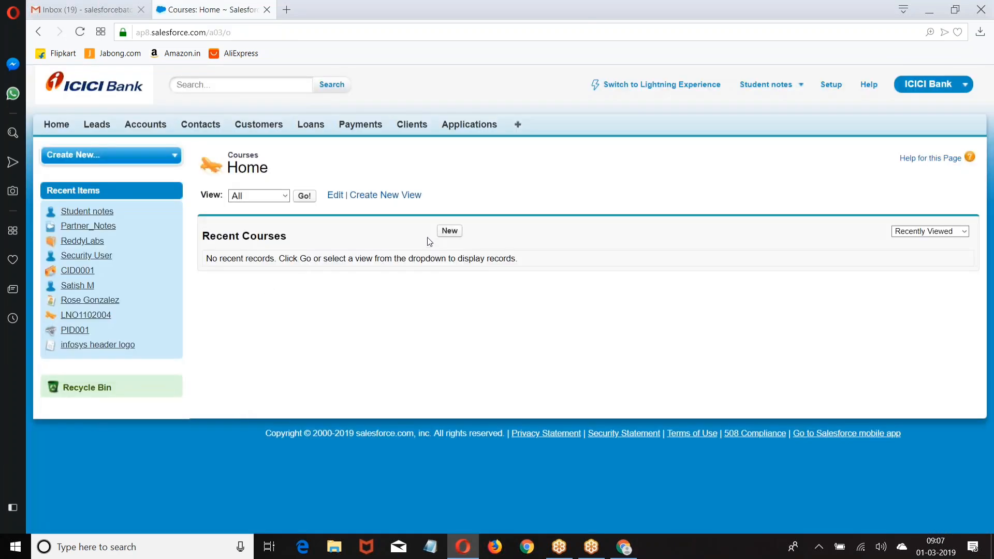
{"action": "left_click", "coordinate": [449, 231]}
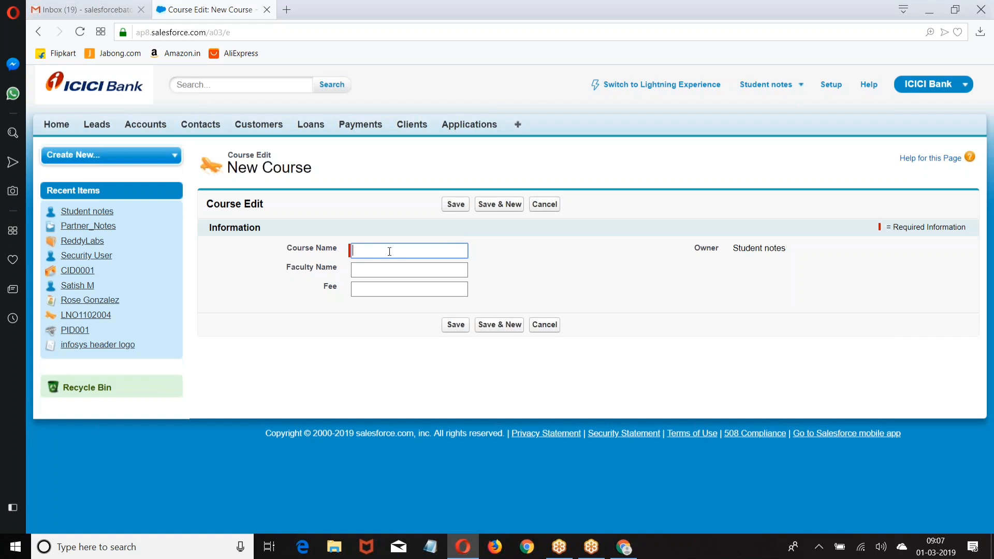
Create and save the AWS course with the faculty's name and a 3000 fee.
{"action": "type", "text": "AWS"}
{"action": "left_click", "coordinate": [373, 268]}
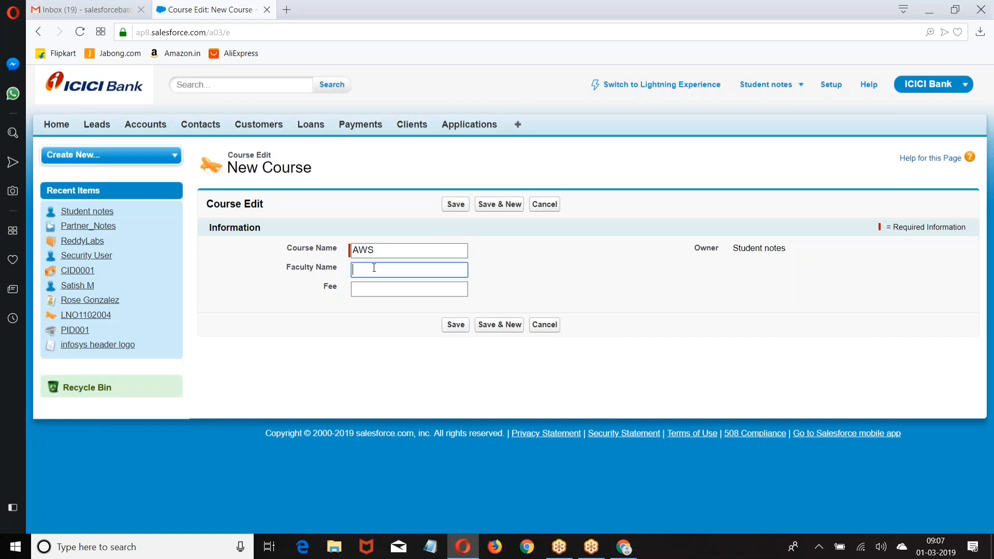
{"action": "left_click", "coordinate": [406, 296]}
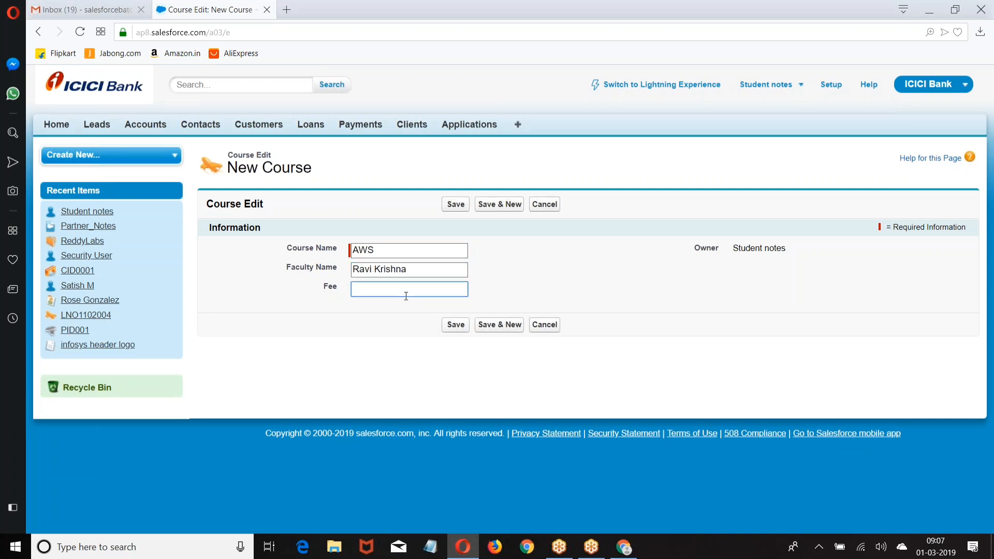
{"action": "type", "text": "3000"}
{"action": "left_click", "coordinate": [458, 203]}
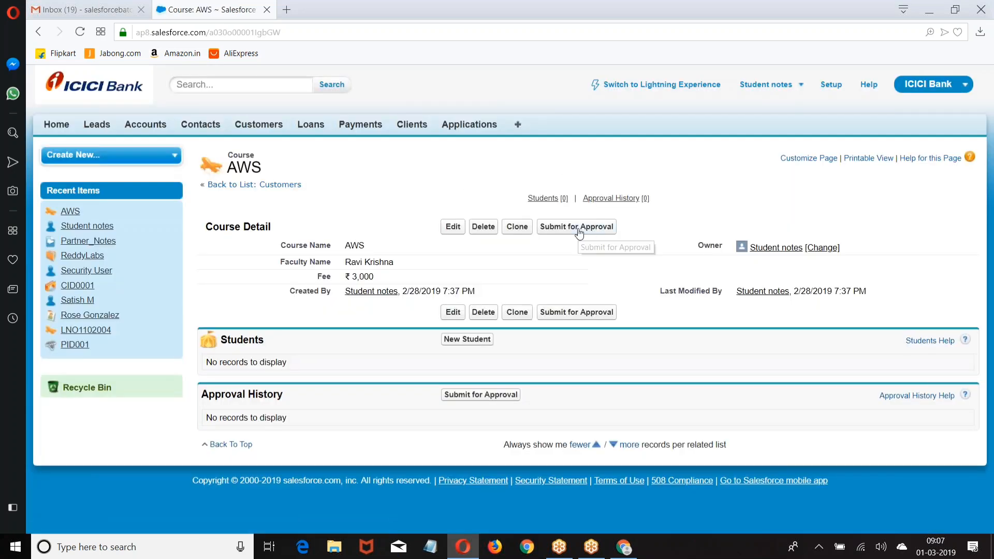
Submit the AWS course for approval and confirm it.
{"action": "left_click", "coordinate": [579, 228]}
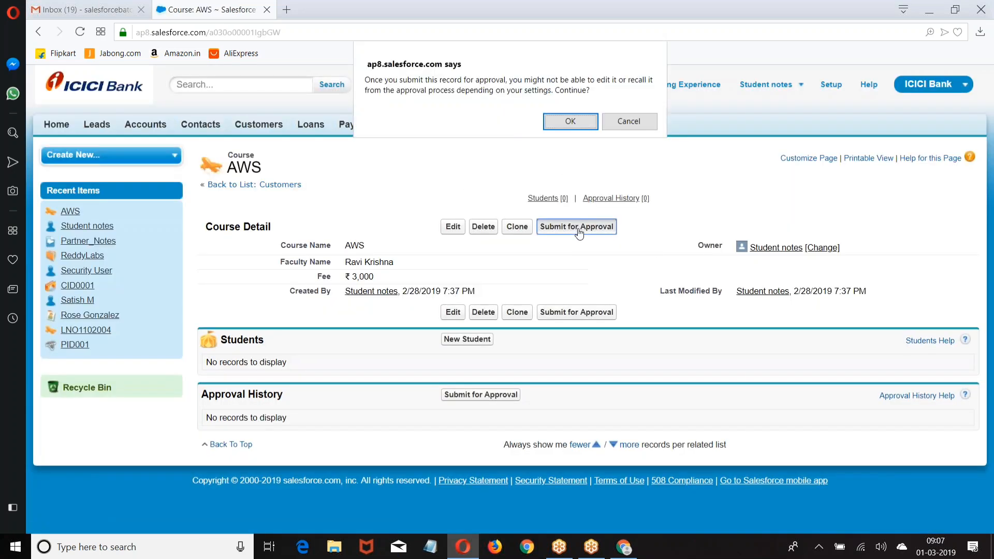
{"action": "left_click", "coordinate": [573, 128]}
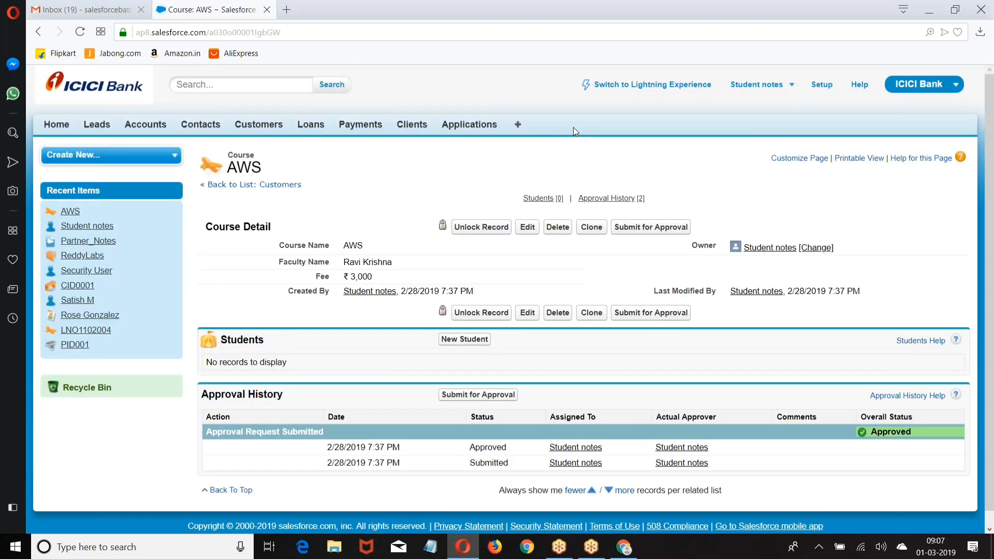
{"action": "scroll", "coordinate": [578, 127], "scroll_direction": "down", "scroll_amount": 1}
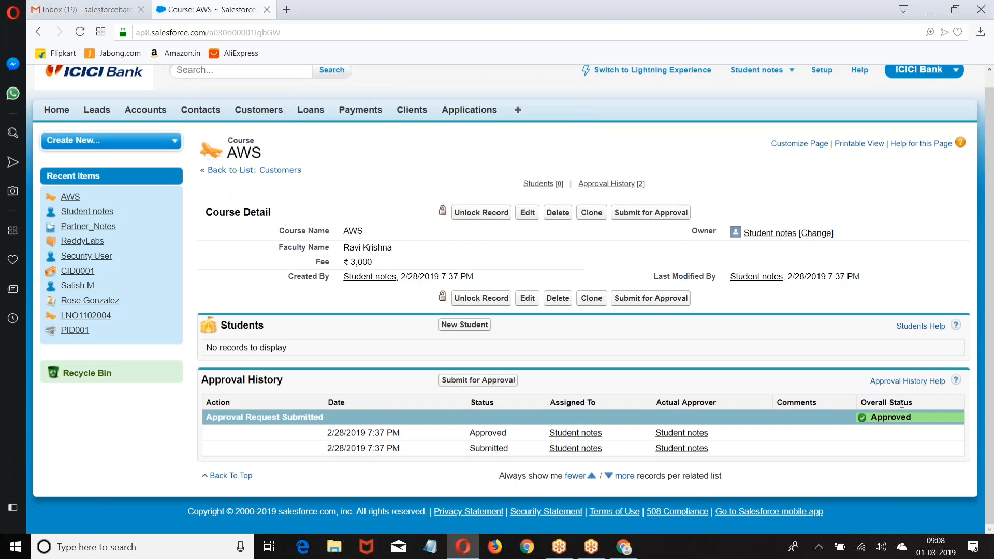
Unlock the approved AWS course and change its fee to 7000, saving the edit.
{"action": "left_click", "coordinate": [482, 209]}
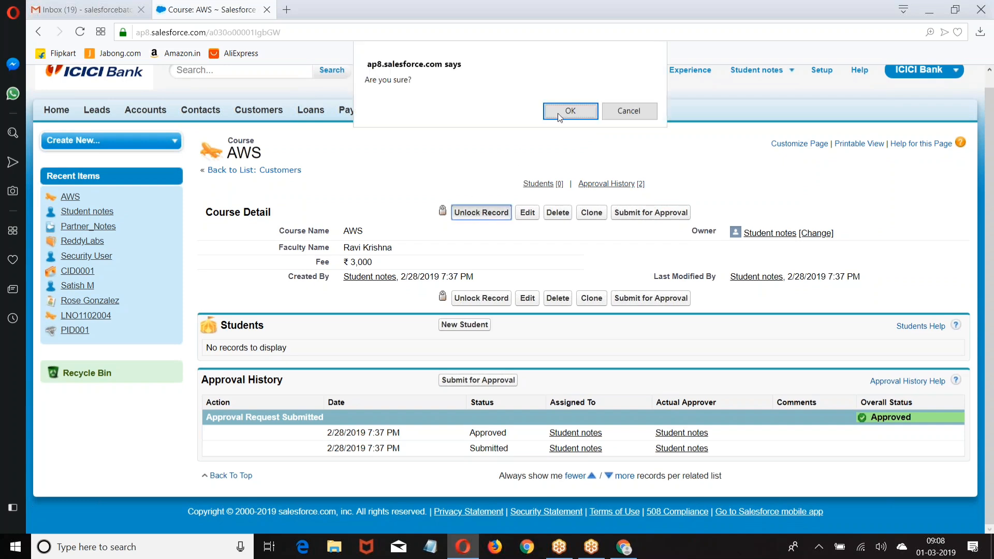
{"action": "left_click", "coordinate": [560, 113]}
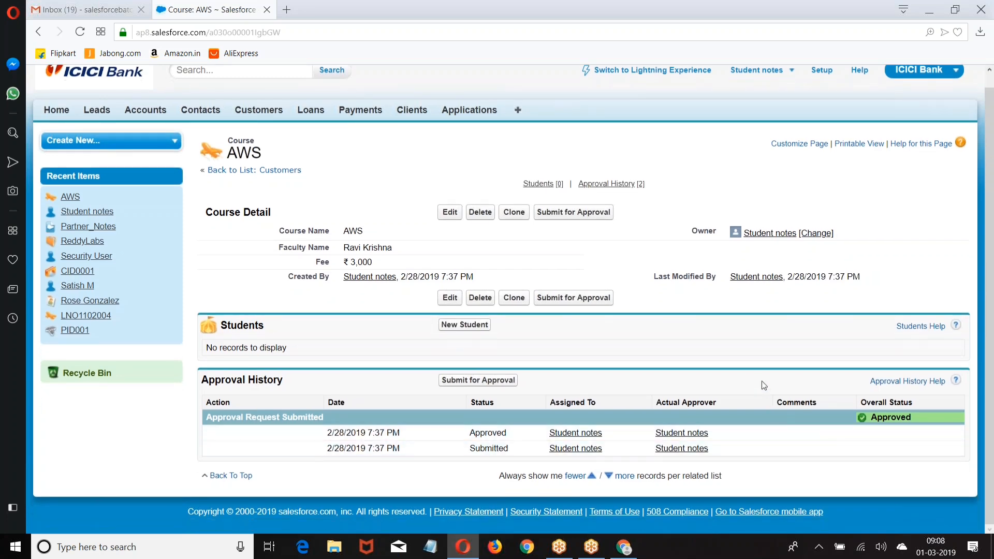
{"action": "double_click", "coordinate": [371, 260]}
{"action": "type", "text": "7000"}
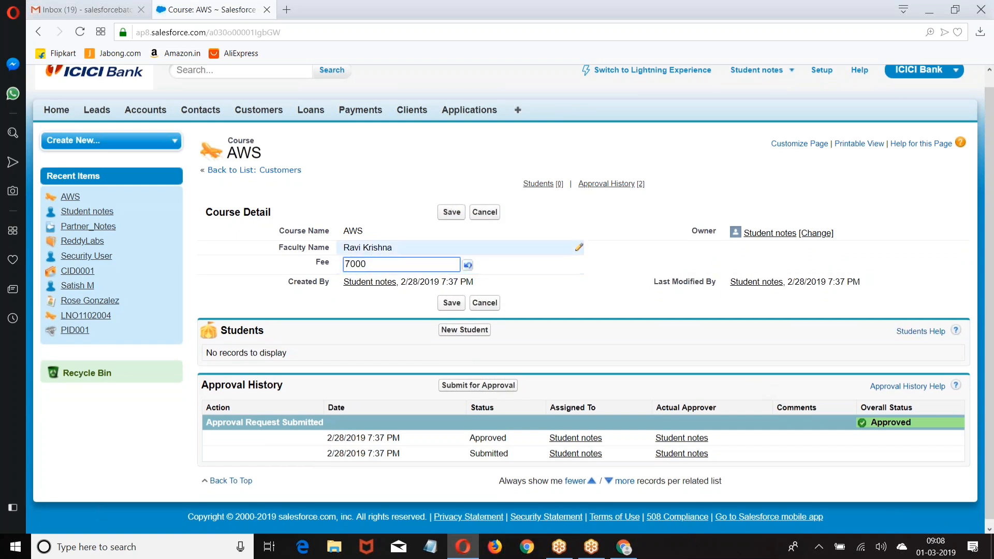
{"action": "left_click", "coordinate": [452, 212]}
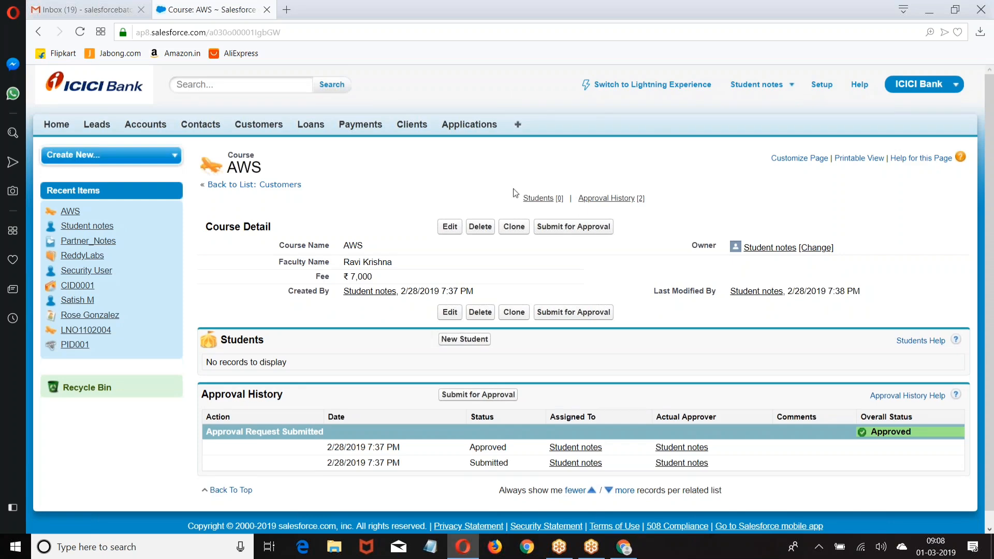
Resubmit the ₹7,000 AWS course for approval and review its pending Approval History.
{"action": "left_click", "coordinate": [585, 227]}
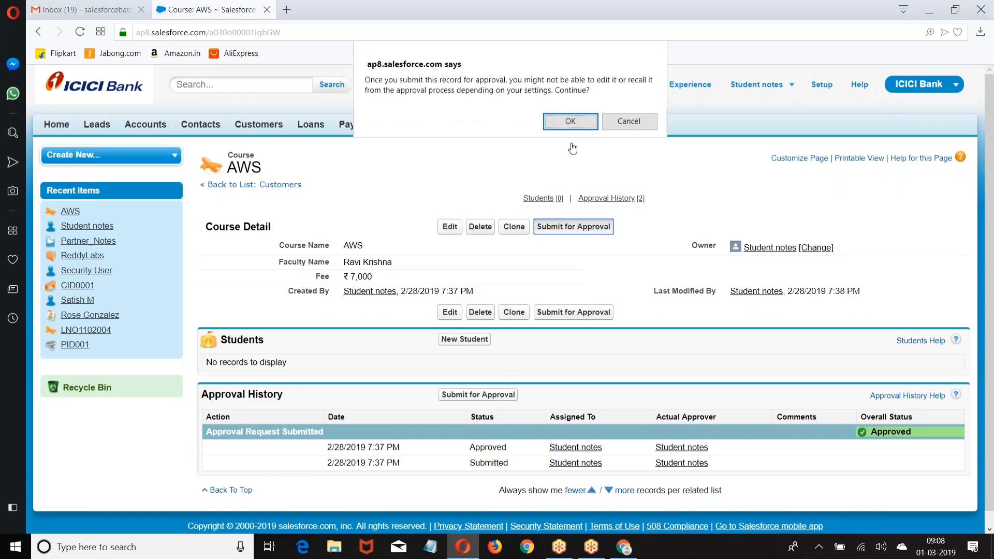
{"action": "left_click", "coordinate": [575, 122]}
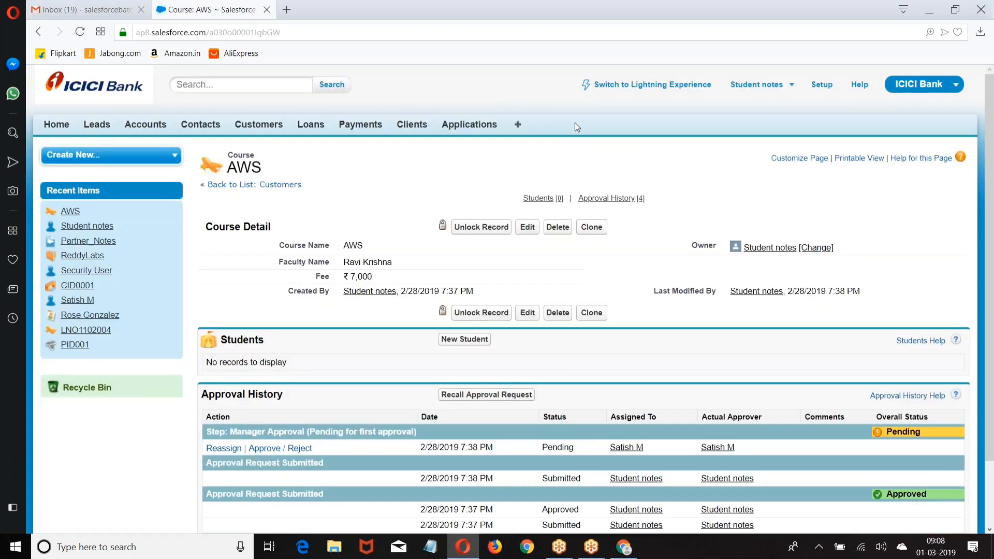
{"action": "scroll", "coordinate": [575, 155], "scroll_direction": "down", "scroll_amount": 2}
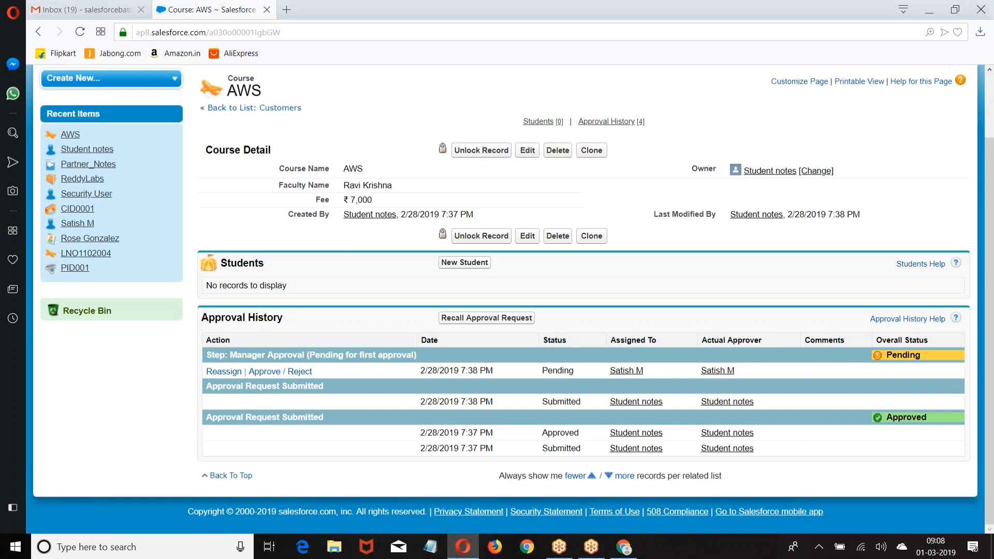
In Chrome, check the approval process and users tabs, then find AWS under Home's Items to Approve.
{"action": "left_click", "coordinate": [623, 547]}
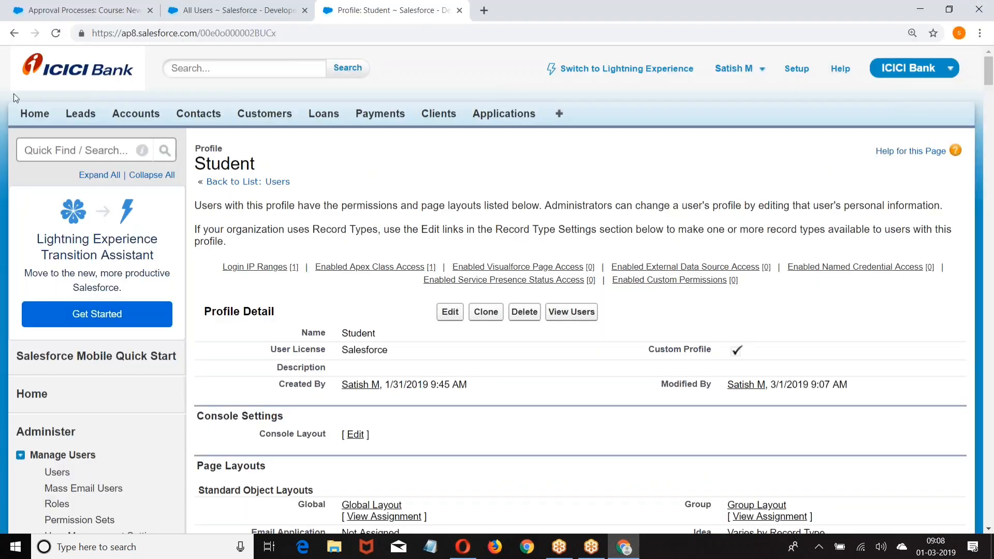
{"action": "left_click", "coordinate": [86, 10]}
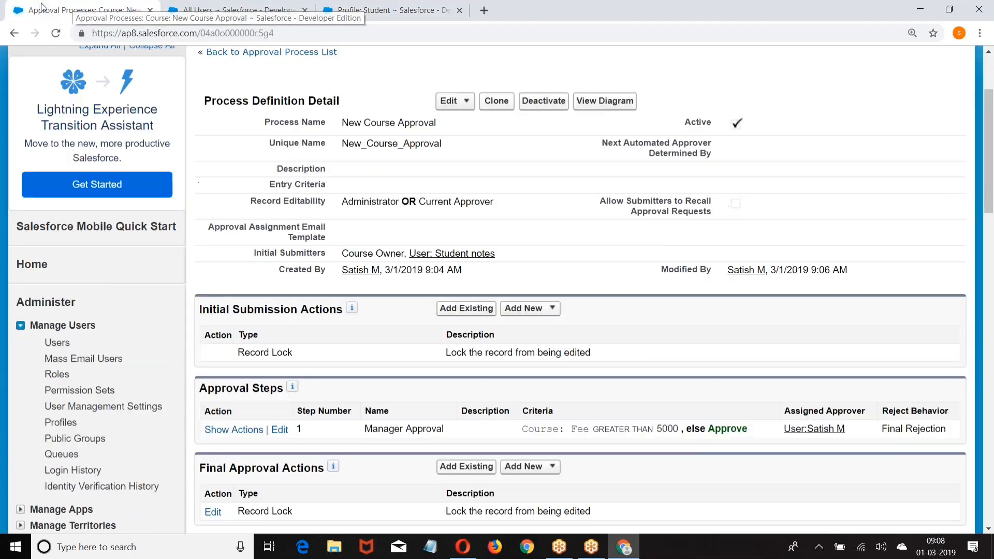
{"action": "left_click", "coordinate": [221, 8]}
{"action": "scroll", "coordinate": [48, 101], "scroll_direction": "up", "scroll_amount": 3}
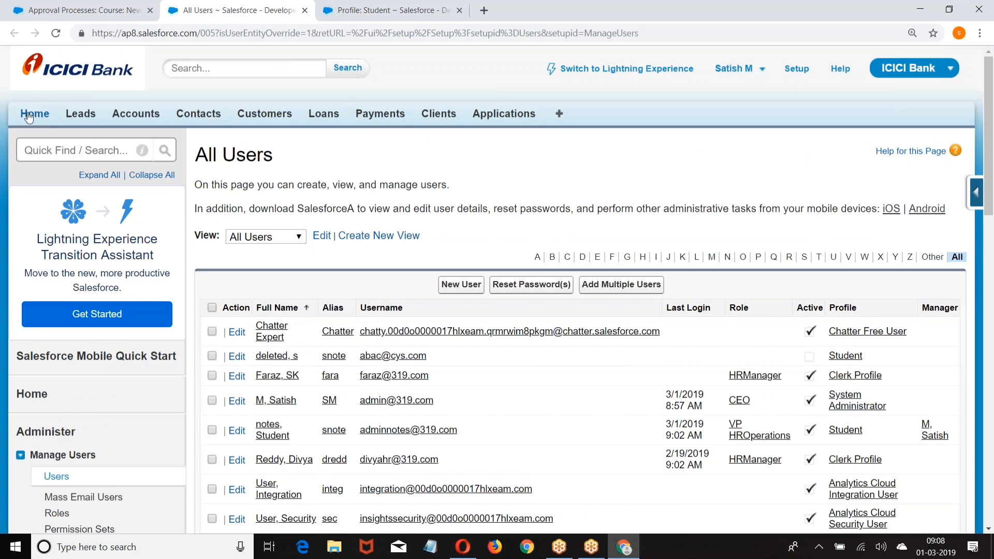
{"action": "left_click", "coordinate": [32, 114]}
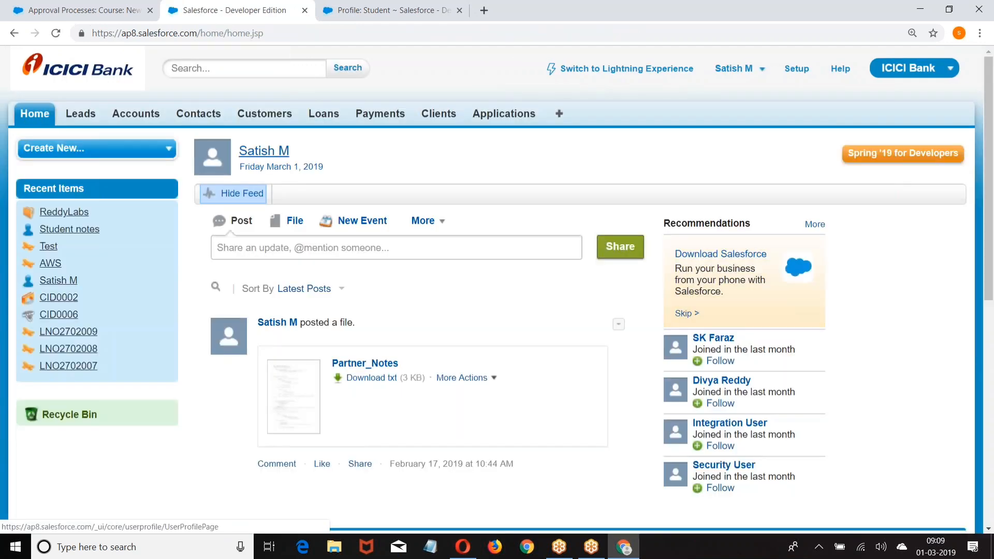
{"action": "scroll", "coordinate": [264, 151], "scroll_direction": "down", "scroll_amount": 10}
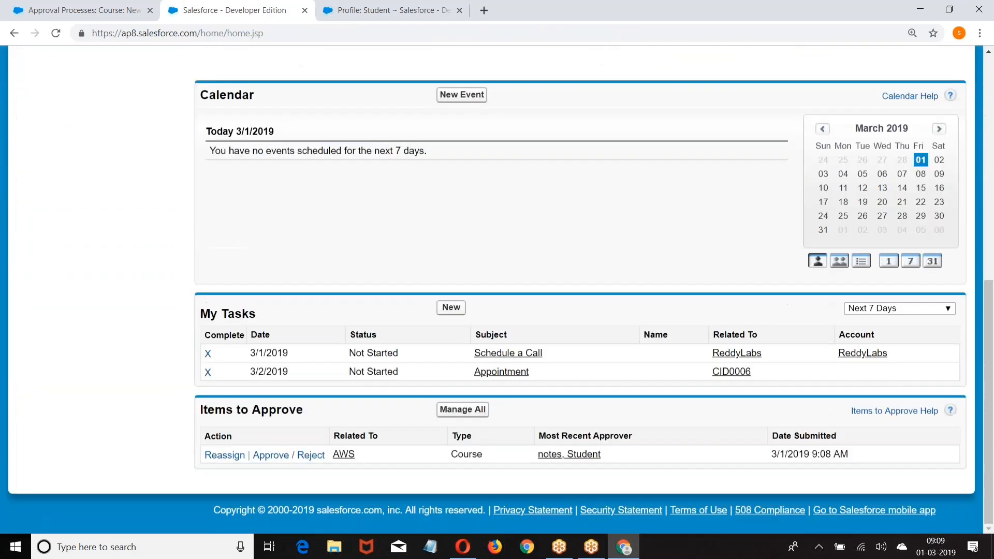
Reject the pending Manager Approval request for the AWS course.
{"action": "left_click", "coordinate": [286, 457]}
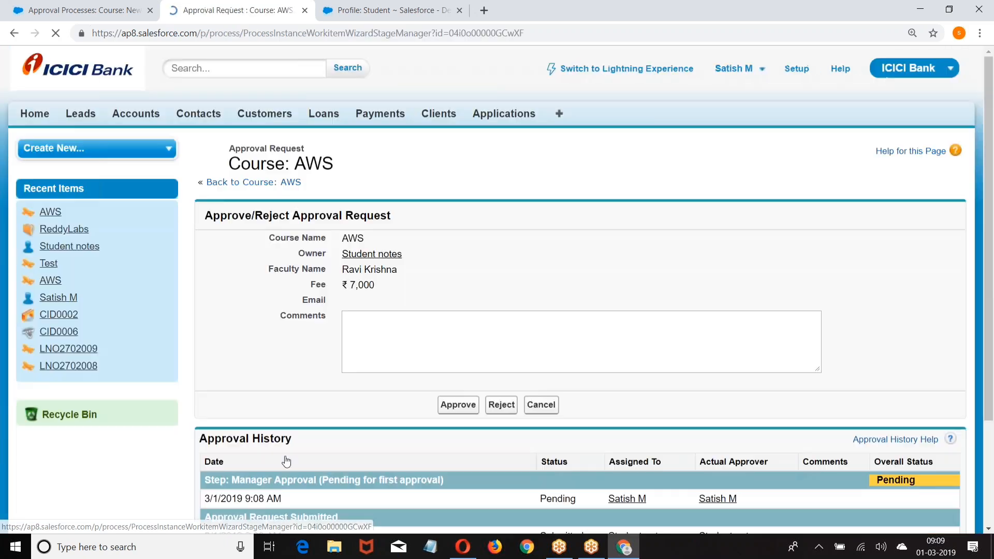
{"action": "scroll", "coordinate": [524, 286], "scroll_direction": "down", "scroll_amount": 3}
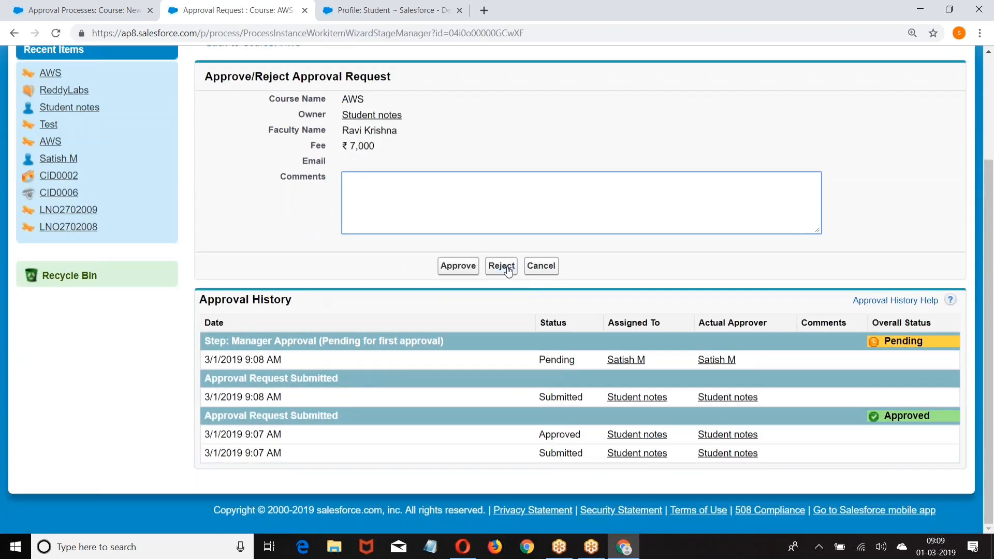
{"action": "left_click", "coordinate": [502, 267]}
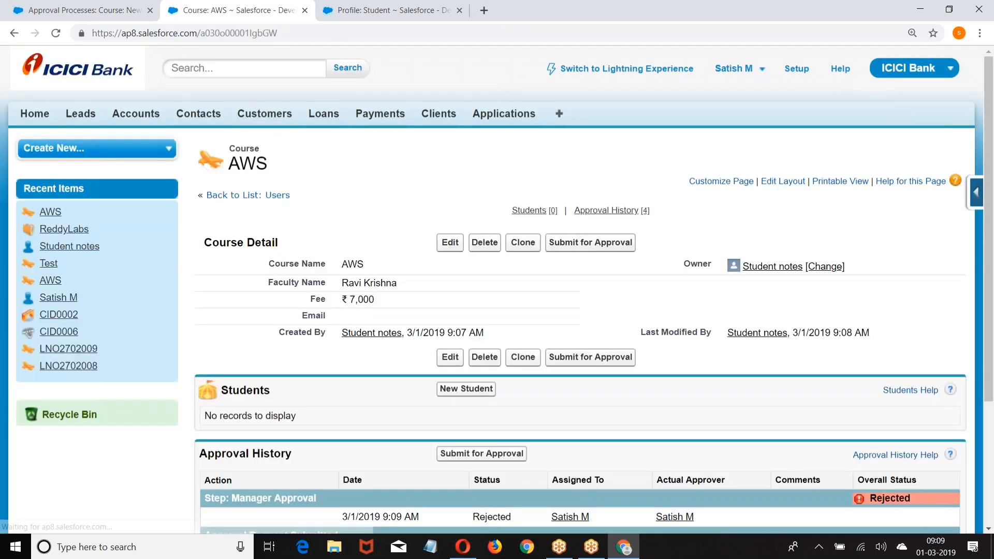
{"action": "scroll", "coordinate": [363, 92], "scroll_direction": "down", "scroll_amount": 3}
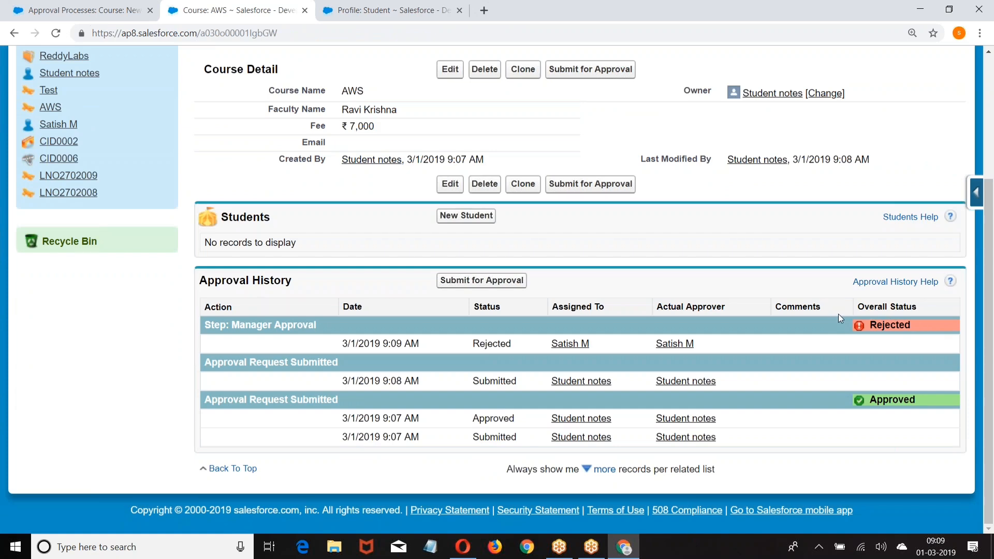
Reload the AWS record in the other browser to confirm it shows Rejected, then return.
{"action": "left_click", "coordinate": [625, 547]}
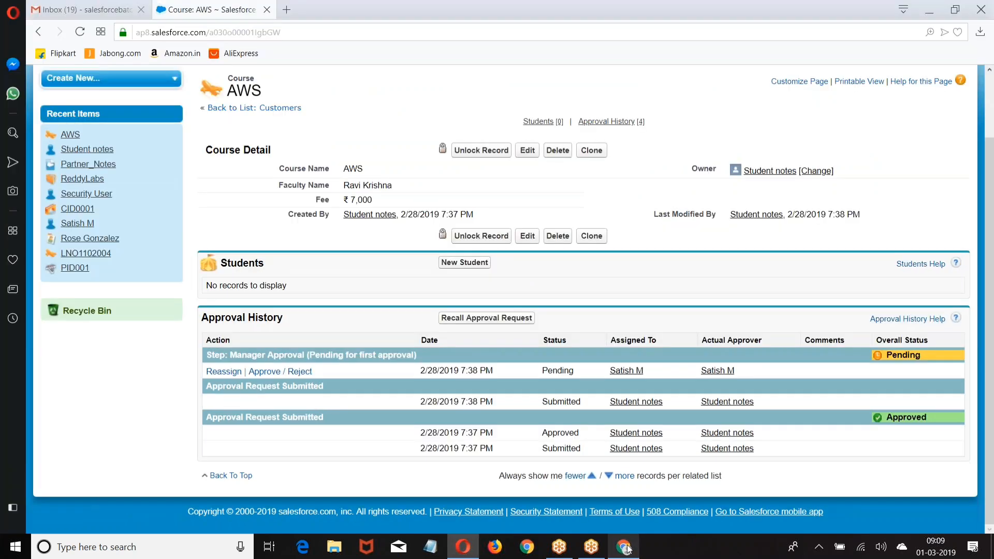
{"action": "left_click", "coordinate": [342, 31]}
{"action": "key", "text": "Return"}
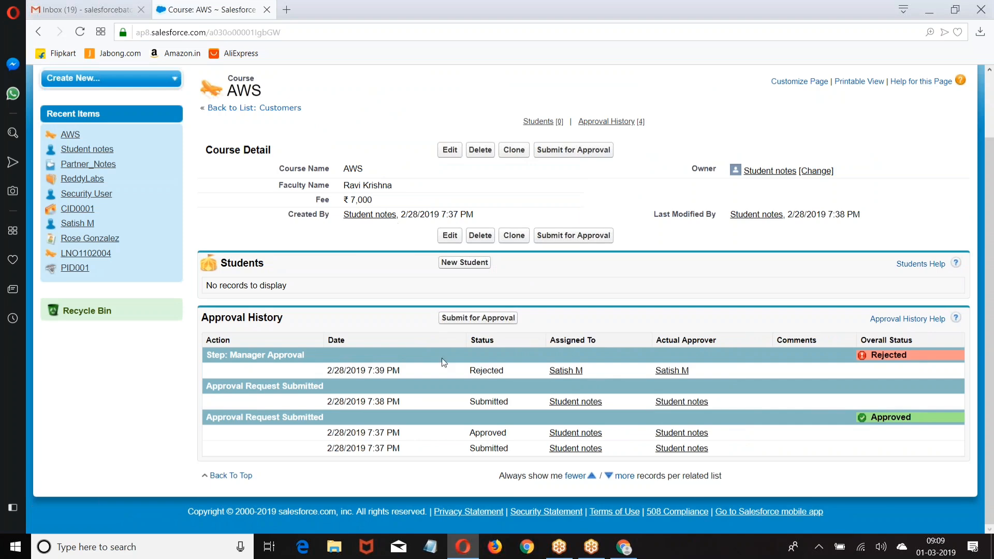
{"action": "scroll", "coordinate": [495, 277], "scroll_direction": "up", "scroll_amount": 3}
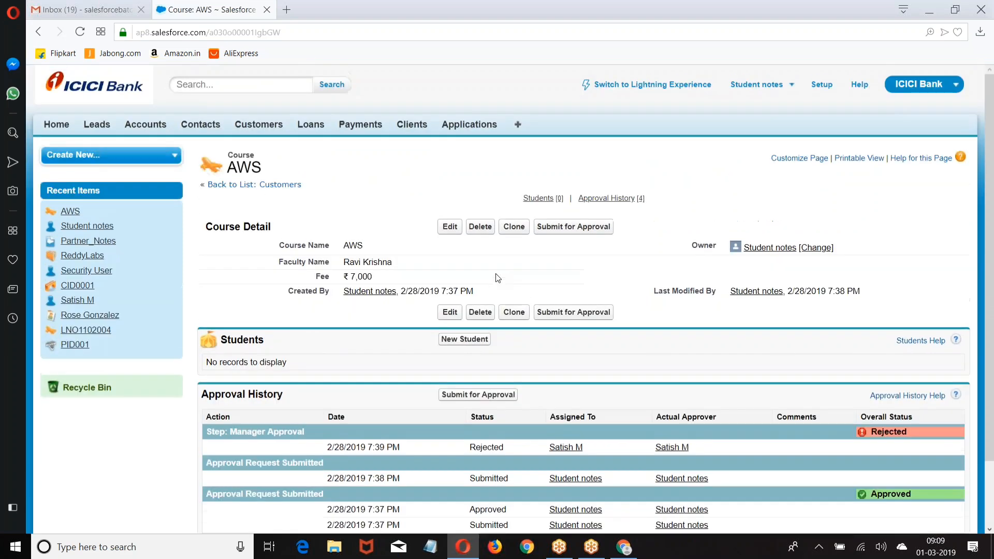
{"action": "left_click", "coordinate": [624, 547]}
{"action": "scroll", "coordinate": [495, 284], "scroll_direction": "up", "scroll_amount": 3}
{"action": "scroll", "coordinate": [495, 285], "scroll_direction": "up", "scroll_amount": 1}
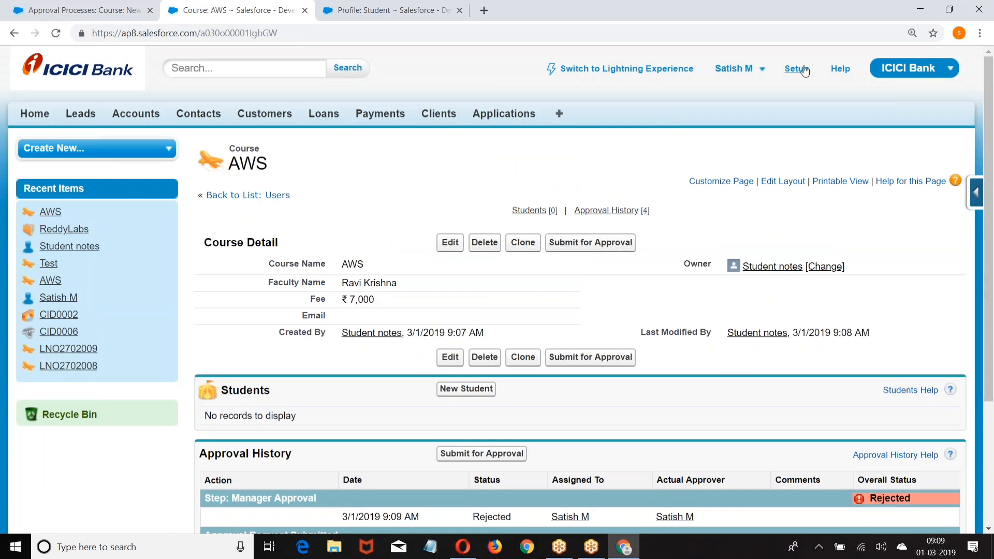
Open Setup's All Users list under Manage Users, select the HR manager's username, and switch to Firefox.
{"action": "left_click", "coordinate": [803, 70]}
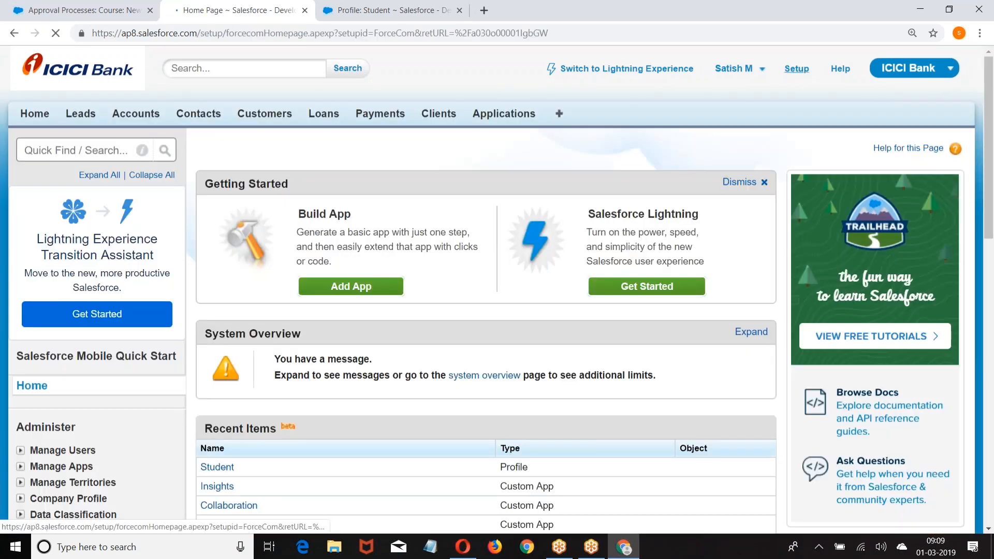
{"action": "scroll", "coordinate": [19, 117], "scroll_direction": "down", "scroll_amount": 6}
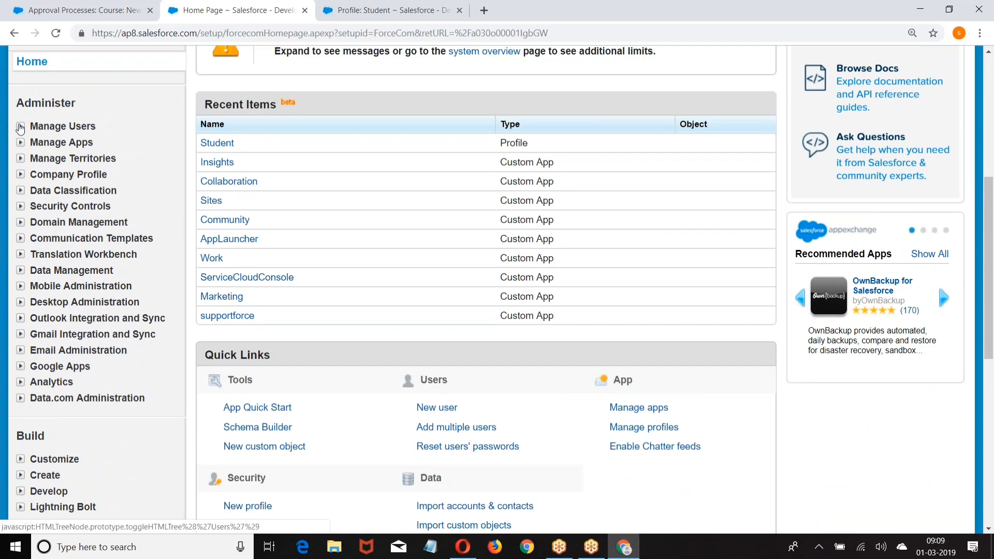
{"action": "left_click", "coordinate": [21, 127]}
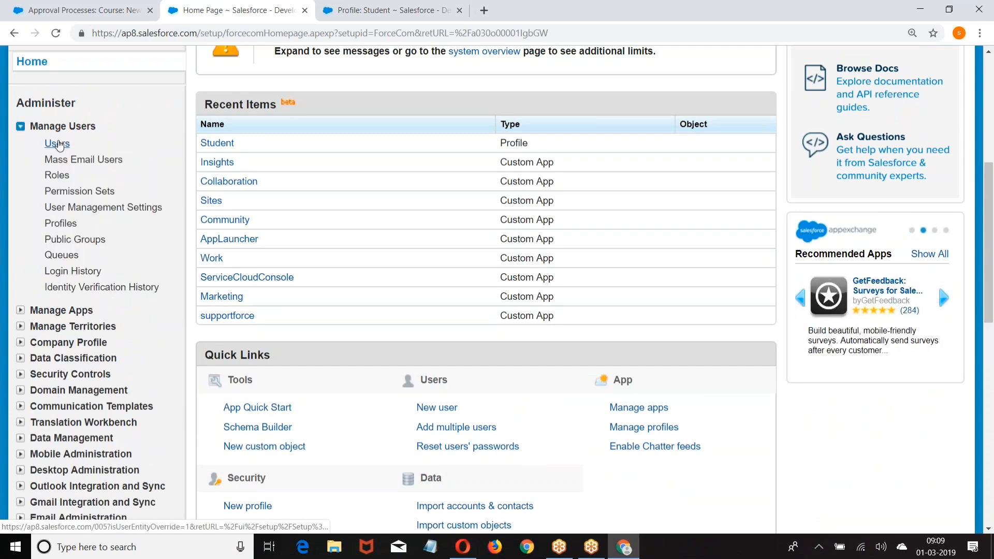
{"action": "left_click", "coordinate": [58, 143]}
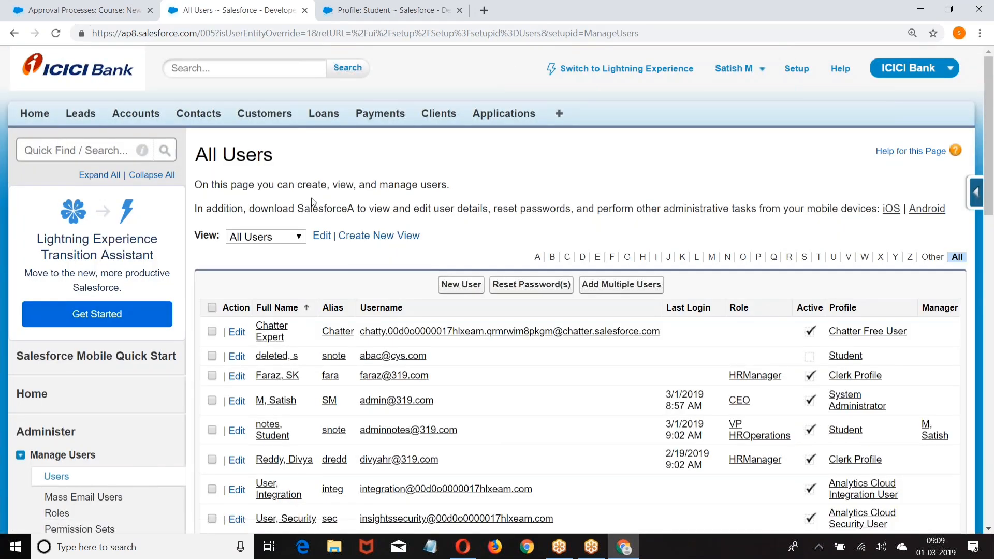
{"action": "scroll", "coordinate": [372, 228], "scroll_direction": "down", "scroll_amount": 2}
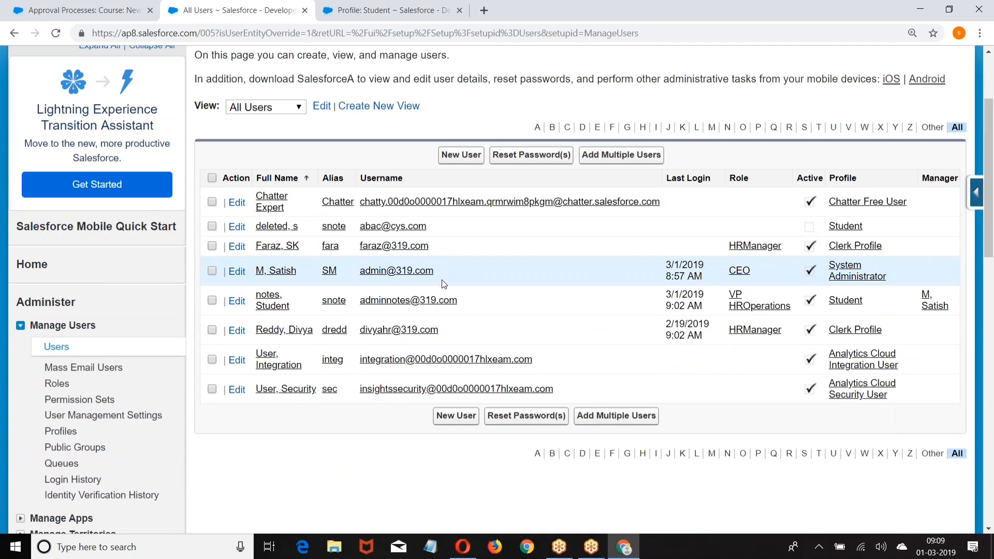
{"action": "left_click_drag", "start_coordinate": [446, 328], "coordinate": [358, 330]}
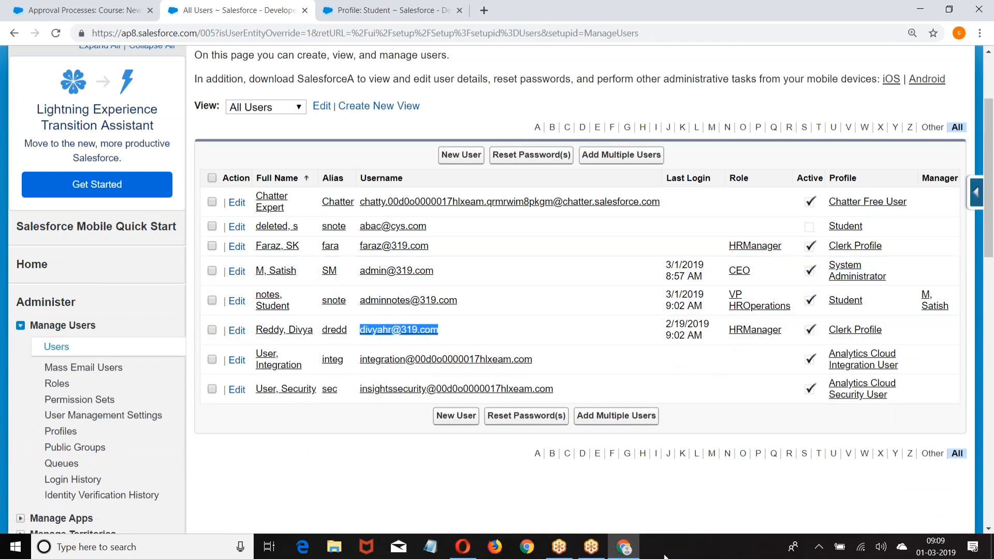
{"action": "left_click", "coordinate": [498, 548]}
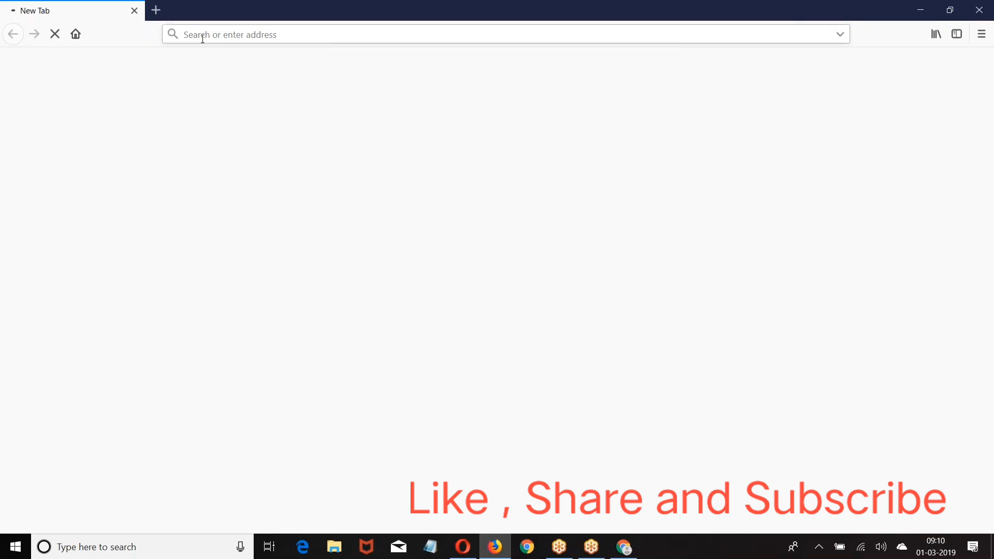
Start replacing Firefox's address with the Salesforce login URL, then go back to the All Users browser.
{"action": "left_click", "coordinate": [203, 37]}
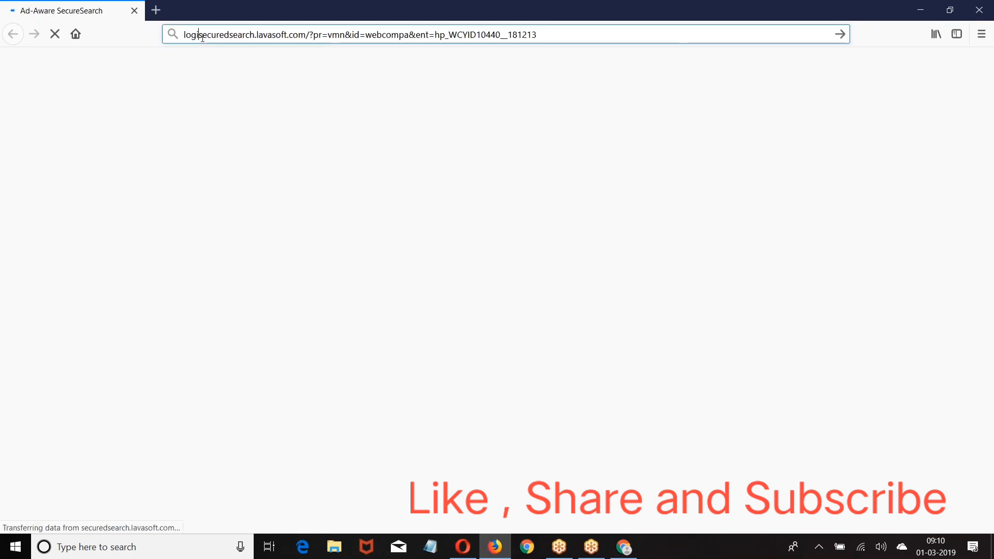
{"action": "key", "text": "Delete"}
{"action": "key", "text": "Delete"}
{"action": "key", "text": "Delete"}
{"action": "key", "text": "Delete"}
{"action": "key", "text": "Delete"}
{"action": "key", "text": "Delete"}
{"action": "key", "text": "Delete"}
{"action": "key", "text": "Delete"}
{"action": "key", "text": "Delete"}
{"action": "key", "text": "Delete"}
{"action": "key", "text": "Delete"}
{"action": "key", "text": "Delete"}
{"action": "key", "text": "Delete"}
{"action": "key", "text": "Delete"}
{"action": "key", "text": "Delete"}
{"action": "key", "text": "Delete"}
{"action": "key", "text": "Delete"}
{"action": "key", "text": "Delete"}
{"action": "key", "text": "Delete"}
{"action": "key", "text": "Delete"}
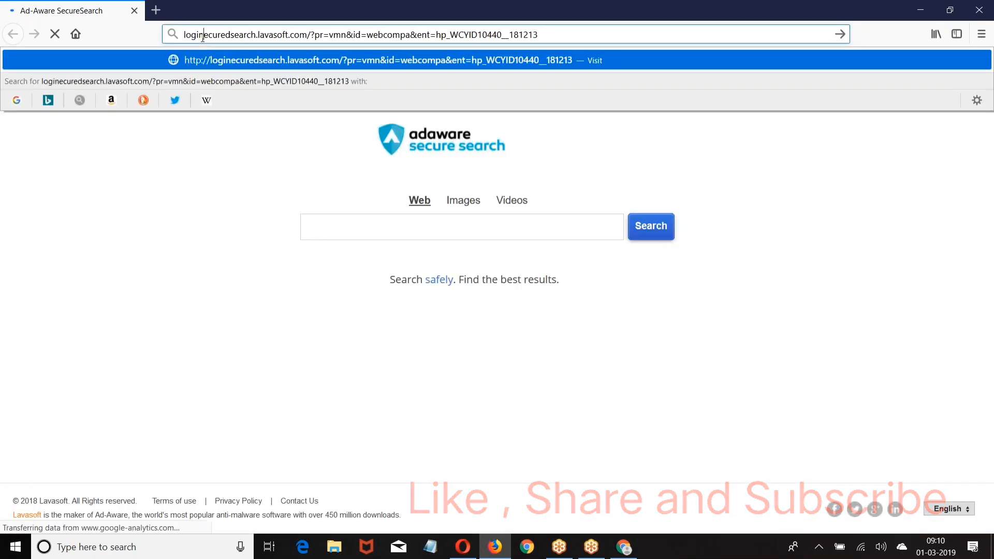
{"action": "key", "text": "Delete"}
{"action": "key", "text": "Delete"}
{"action": "key", "text": "Delete"}
{"action": "key", "text": "Delete"}
{"action": "key", "text": "Delete"}
{"action": "key", "text": "Delete"}
{"action": "key", "text": "Delete"}
{"action": "key", "text": "Delete"}
{"action": "key", "text": "Delete"}
{"action": "key", "text": "Delete"}
{"action": "key", "text": "Delete"}
{"action": "key", "text": "Delete"}
{"action": "key", "text": "Delete"}
{"action": "key", "text": "Delete"}
{"action": "key", "text": "Delete"}
{"action": "key", "text": "Delete"}
{"action": "key", "text": "Delete"}
{"action": "key", "text": "Delete"}
{"action": "key", "text": "Delete"}
{"action": "key", "text": "Delete"}
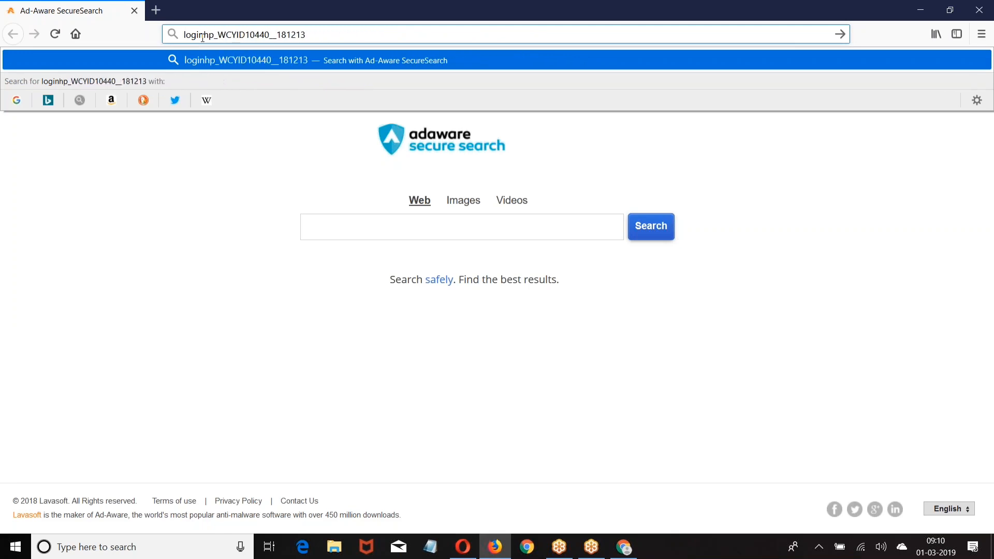
{"action": "type", "text": ".sales"}
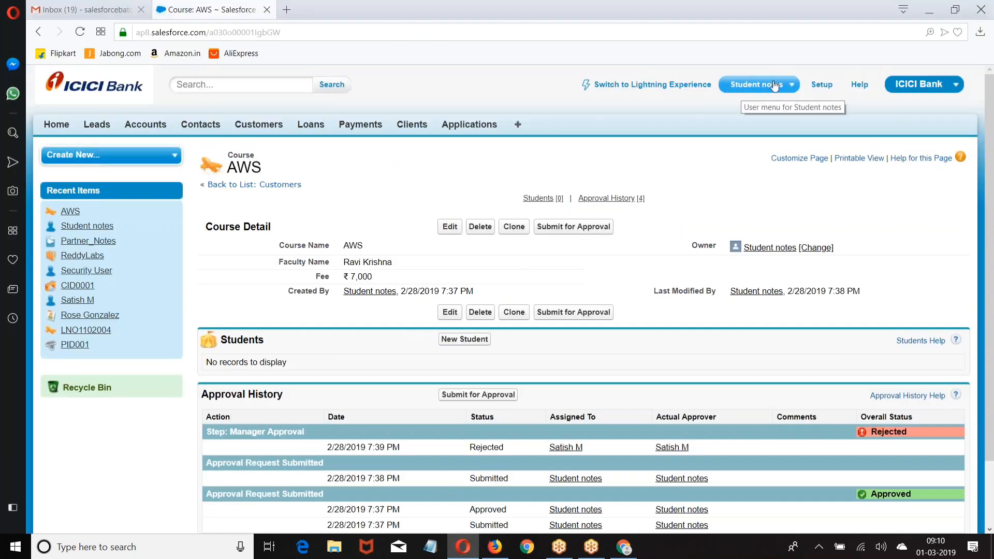
{"action": "left_click", "coordinate": [624, 546]}
{"action": "scroll", "coordinate": [512, 231], "scroll_direction": "up", "scroll_amount": 3}
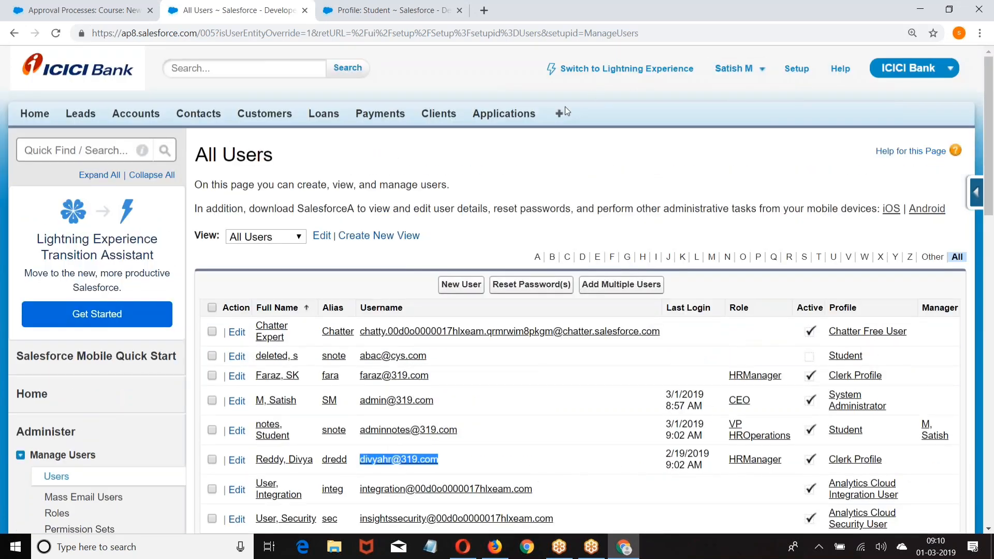
Open Schema Builder and drop a new custom object onto the canvas.
{"action": "scroll", "coordinate": [515, 150], "scroll_direction": "down", "scroll_amount": 5}
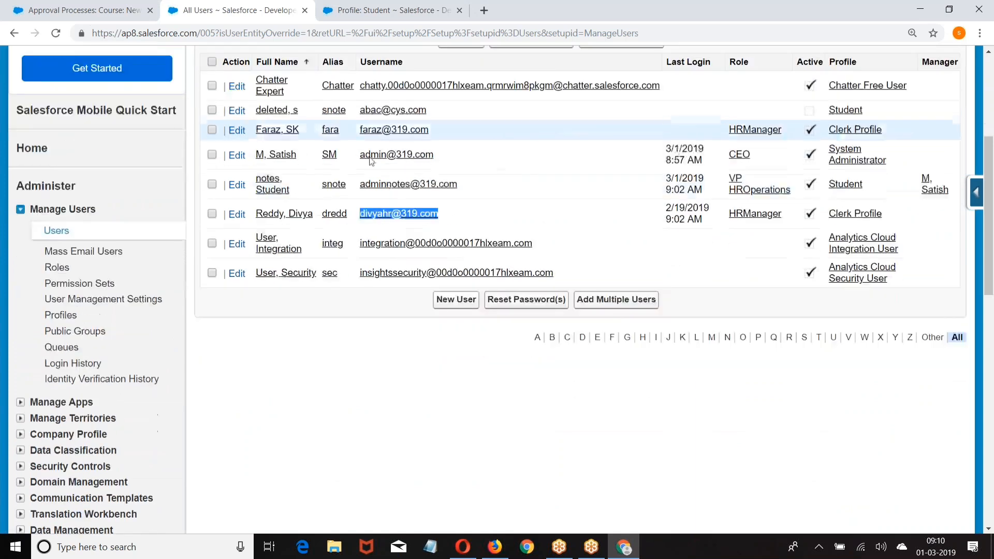
{"action": "scroll", "coordinate": [216, 198], "scroll_direction": "down", "scroll_amount": 10}
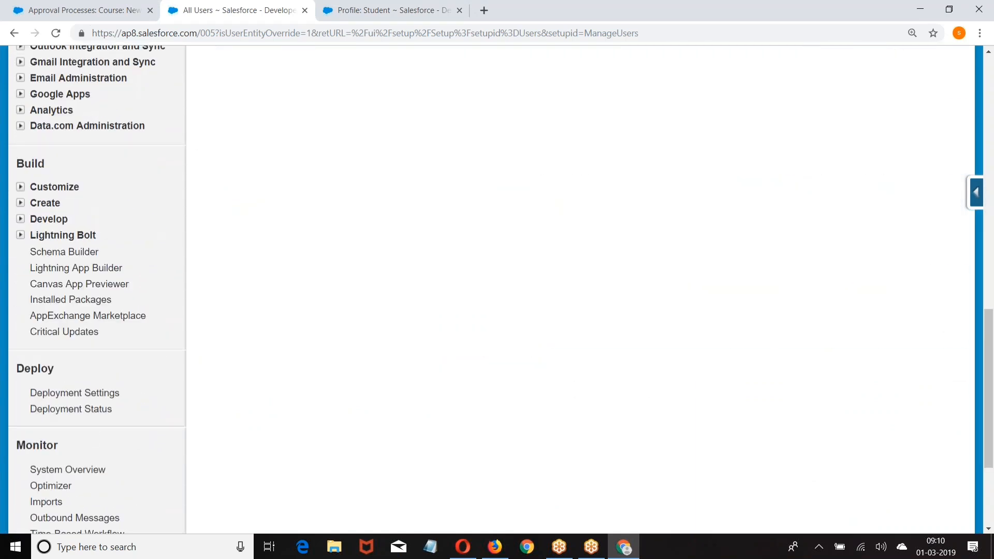
{"action": "left_click", "coordinate": [64, 253]}
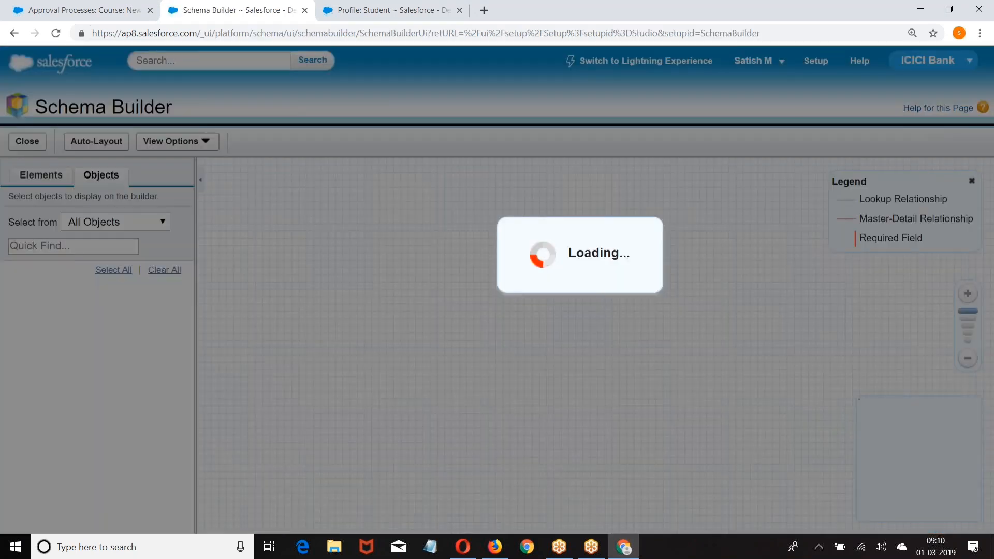
{"action": "scroll", "coordinate": [189, 329], "scroll_direction": "down", "scroll_amount": 1}
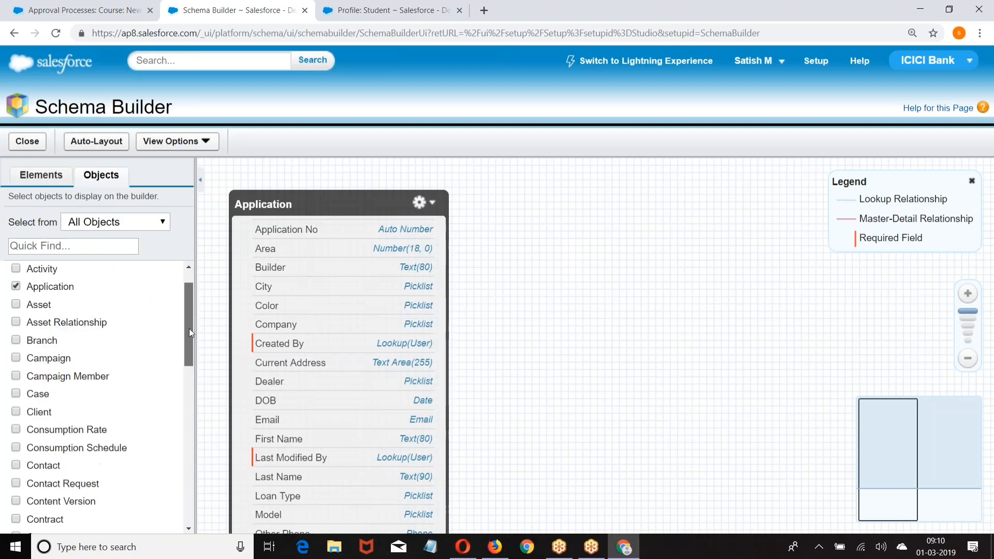
{"action": "scroll", "coordinate": [189, 329], "scroll_direction": "up", "scroll_amount": 1}
{"action": "left_click", "coordinate": [41, 175]}
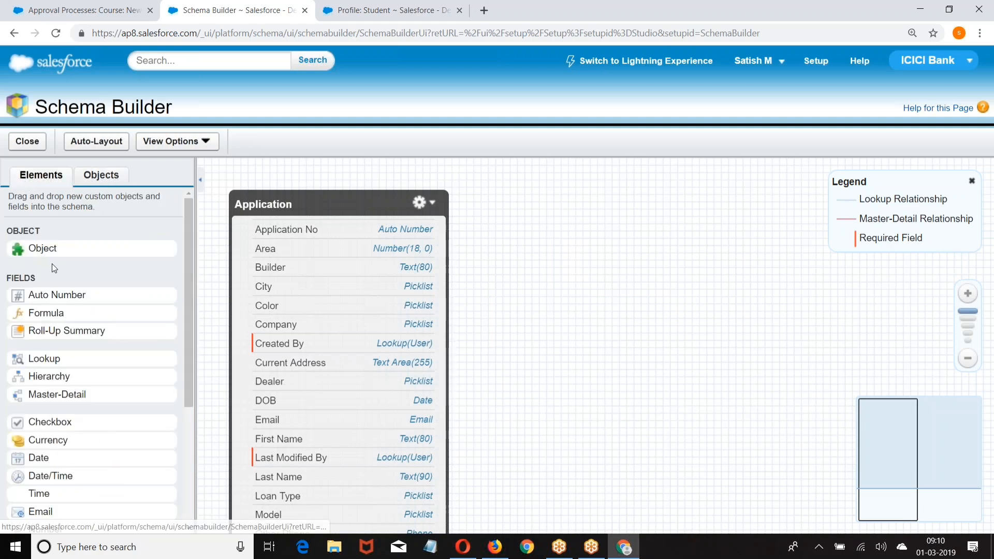
{"action": "left_click_drag", "start_coordinate": [52, 249], "coordinate": [522, 217]}
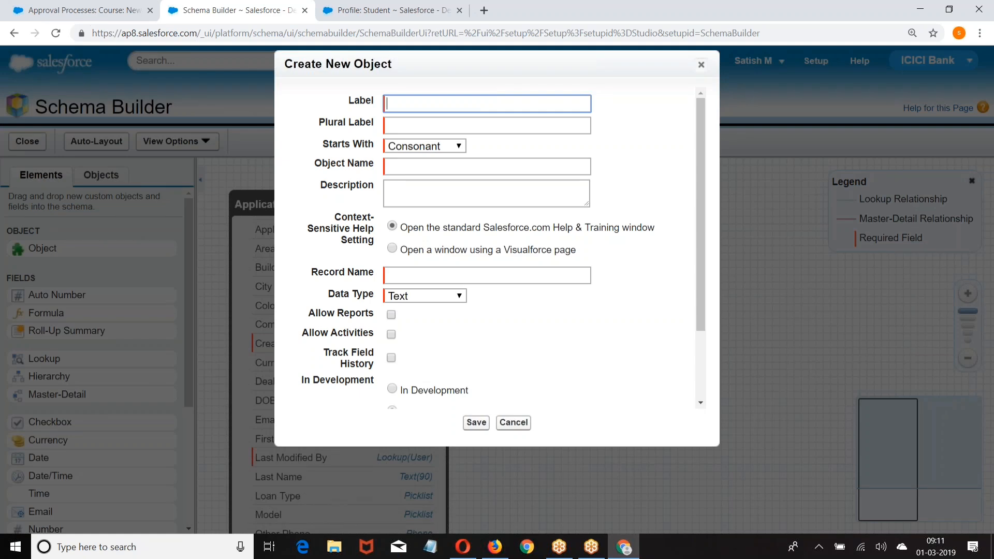
Label the object App_Object with plural label Apps and save it.
{"action": "type", "text": "Prope"}
{"action": "key", "text": "BackSpace"}
{"action": "key", "text": "BackSpace"}
{"action": "key", "text": "BackSpace"}
{"action": "type", "text": "Ass"}
{"action": "key", "text": "BackSpace"}
{"action": "key", "text": "BackSpace"}
{"action": "key", "text": "BackSpace"}
{"action": "type", "text": "Ad"}
{"action": "key", "text": "BackSpace"}
{"action": "key", "text": "BackSpace"}
{"action": "type", "text": "App_Object"}
{"action": "left_click", "coordinate": [418, 128]}
{"action": "type", "text": "Apps"}
{"action": "key", "text": "Return"}
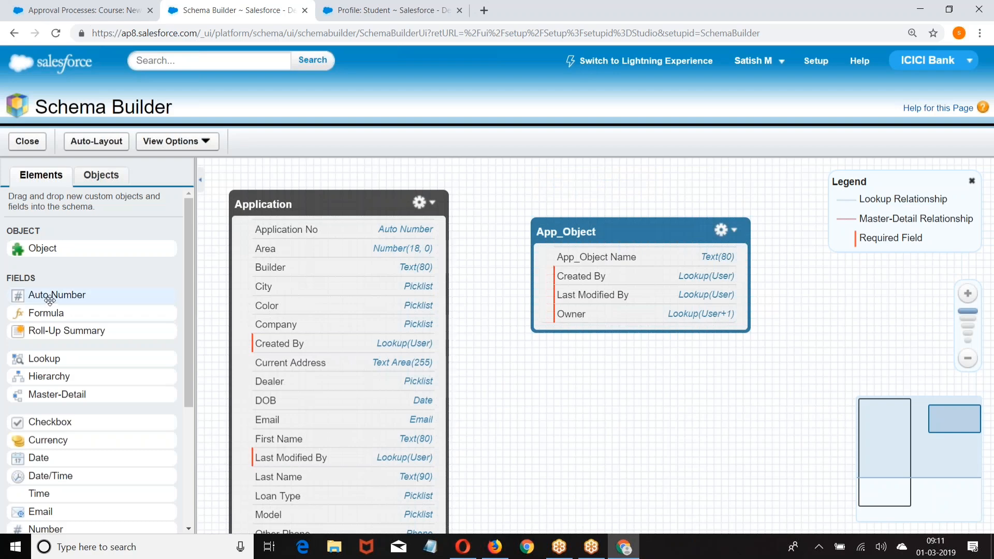
Add a Last Name text field (Last_Name) of length 80 to App_Object.
{"action": "scroll", "coordinate": [188, 278], "scroll_direction": "down", "scroll_amount": 4}
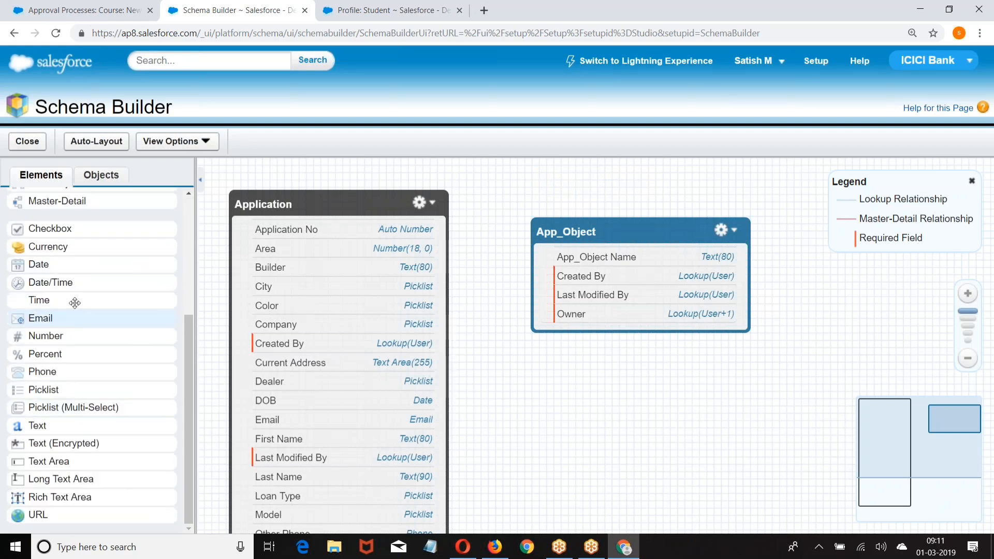
{"action": "left_click_drag", "start_coordinate": [42, 424], "coordinate": [601, 292]}
{"action": "type", "text": "Name"}
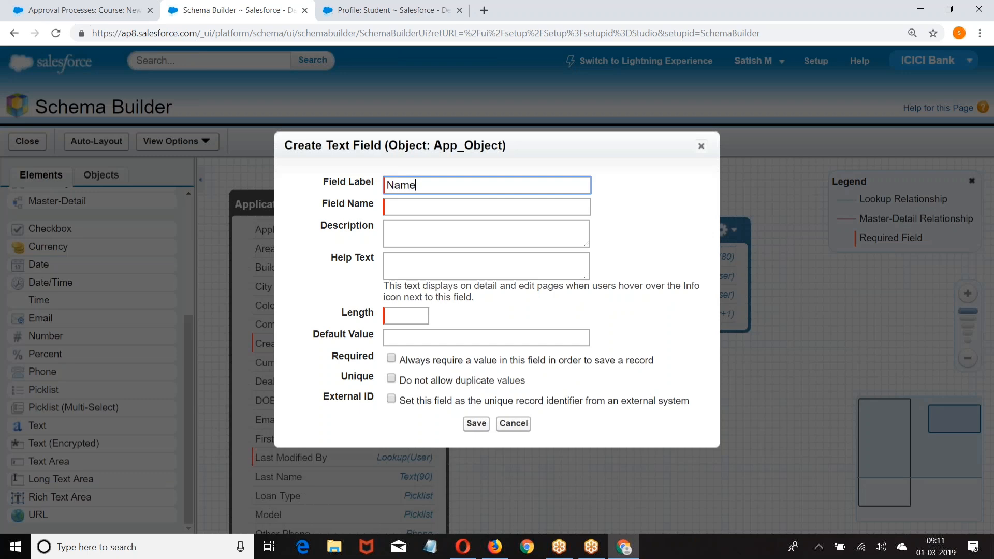
{"action": "left_click", "coordinate": [412, 207]}
{"action": "left_click_drag", "start_coordinate": [438, 187], "coordinate": [370, 191]}
{"action": "key", "text": "BackSpace"}
{"action": "type", "text": "Last Nam"}
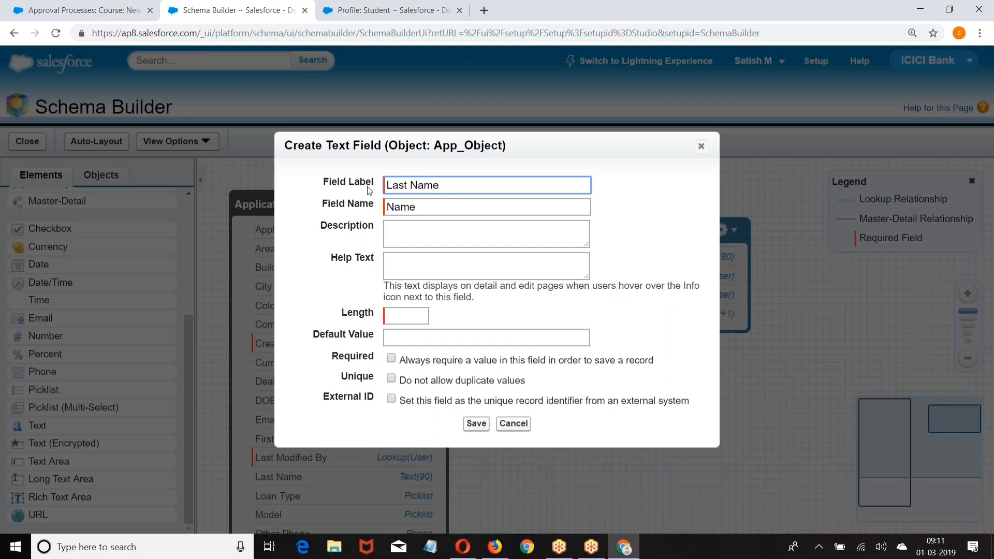
{"action": "left_click", "coordinate": [439, 206]}
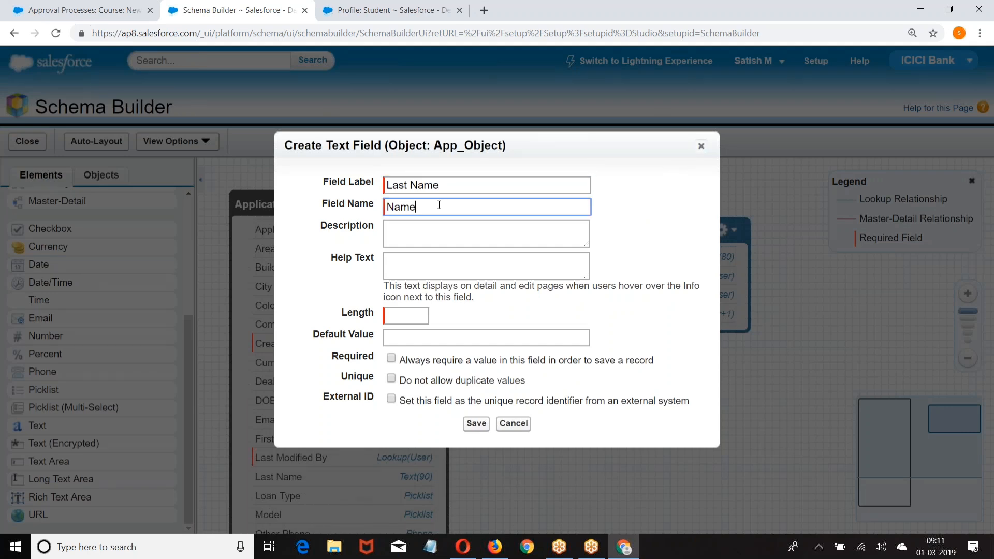
{"action": "key", "text": "BackSpace"}
{"action": "key", "text": "BackSpace"}
{"action": "key", "text": "BackSpace"}
{"action": "key", "text": "BackSpace"}
{"action": "type", "text": "Last Nam"}
{"action": "key", "text": "BackSpace"}
{"action": "key", "text": "BackSpace"}
{"action": "key", "text": "BackSpace"}
{"action": "type", "text": "_Nam"}
{"action": "left_click", "coordinate": [395, 365]}
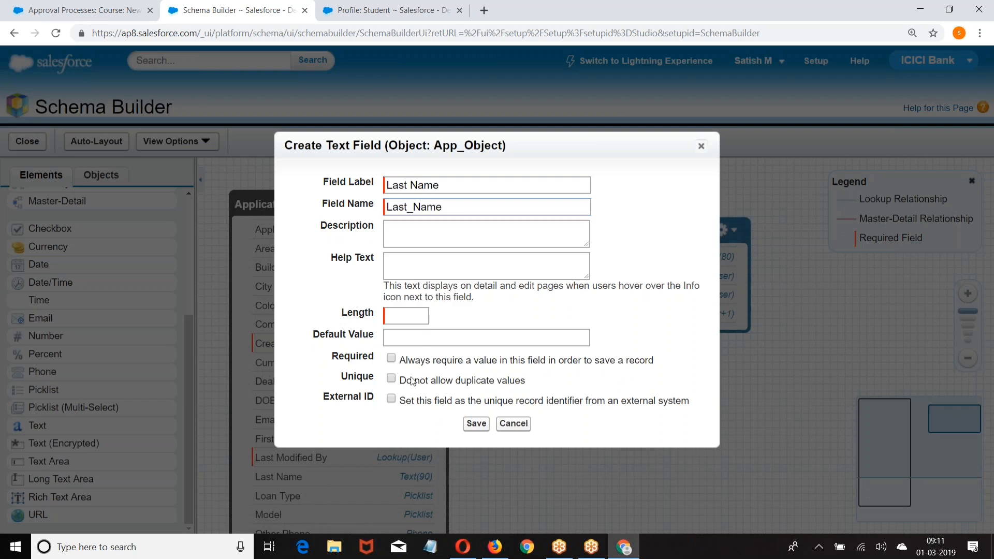
{"action": "left_click", "coordinate": [475, 427]}
{"action": "left_click", "coordinate": [410, 312]}
{"action": "type", "text": "80"}
{"action": "left_click", "coordinate": [476, 424]}
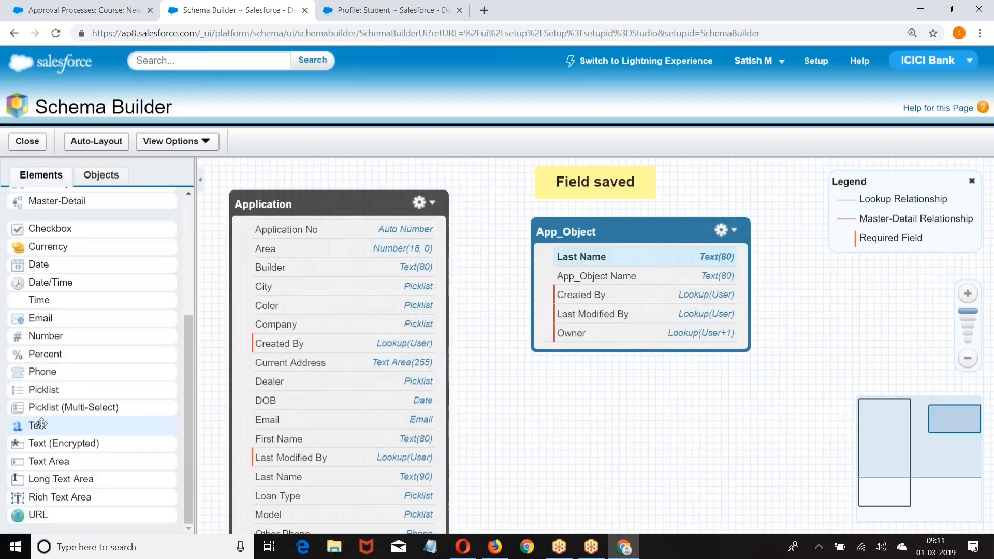
Add a First Name text field of length 80.
{"action": "left_click_drag", "start_coordinate": [41, 427], "coordinate": [572, 292]}
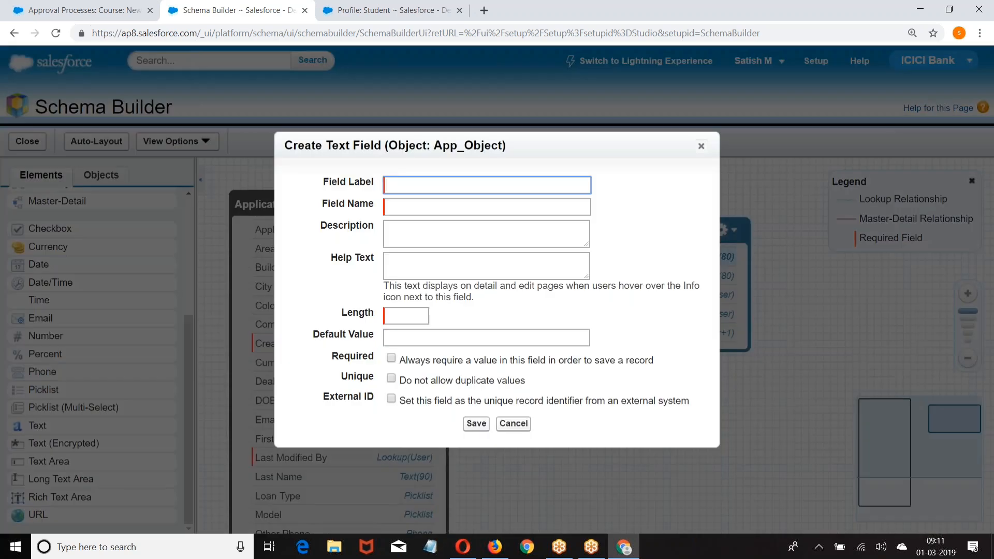
{"action": "type", "text": "First Name"}
{"action": "left_click", "coordinate": [403, 207]}
{"action": "left_click", "coordinate": [404, 315]}
{"action": "type", "text": "80"}
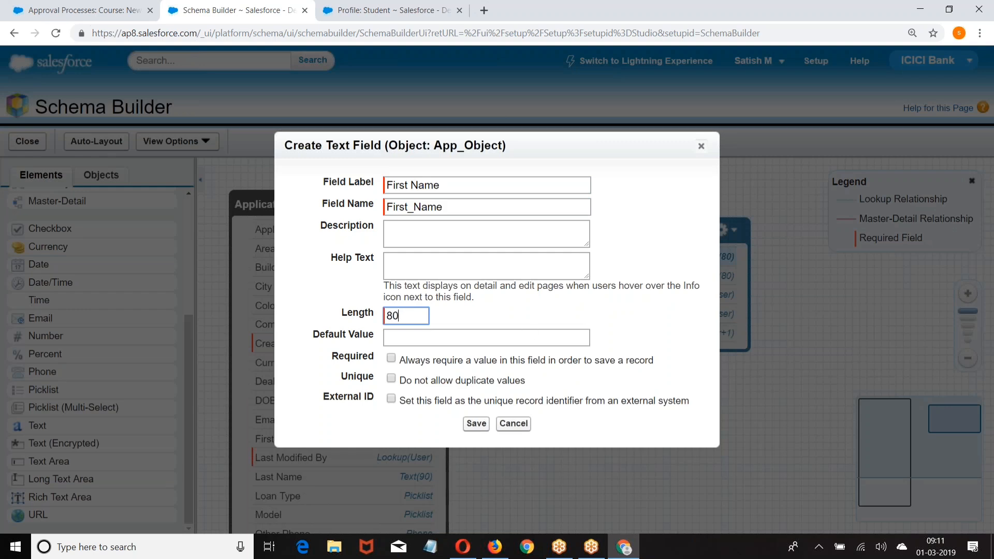
{"action": "left_click", "coordinate": [483, 426]}
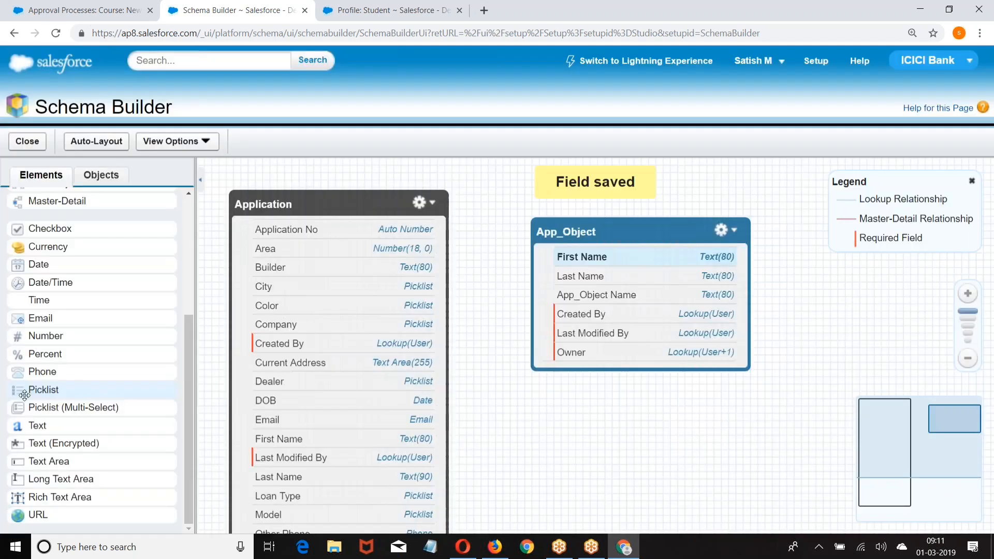
Add a City picklist with the values Hyd, Ban and Che.
{"action": "left_click_drag", "start_coordinate": [24, 396], "coordinate": [632, 317]}
{"action": "type", "text": "Ci"}
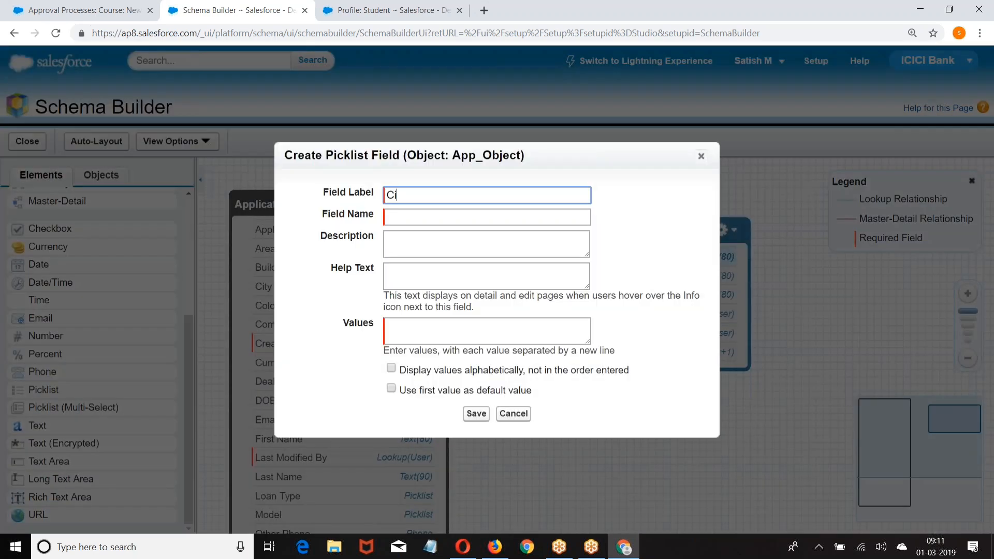
{"action": "type", "text": "ty"}
{"action": "left_click", "coordinate": [476, 233]}
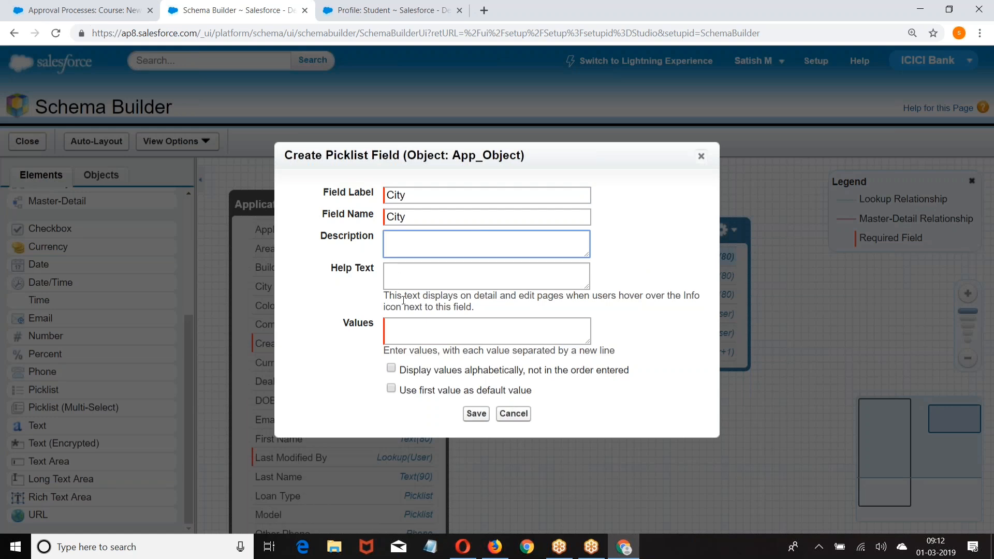
{"action": "left_click", "coordinate": [404, 323]}
{"action": "type", "text": "Hyd B"}
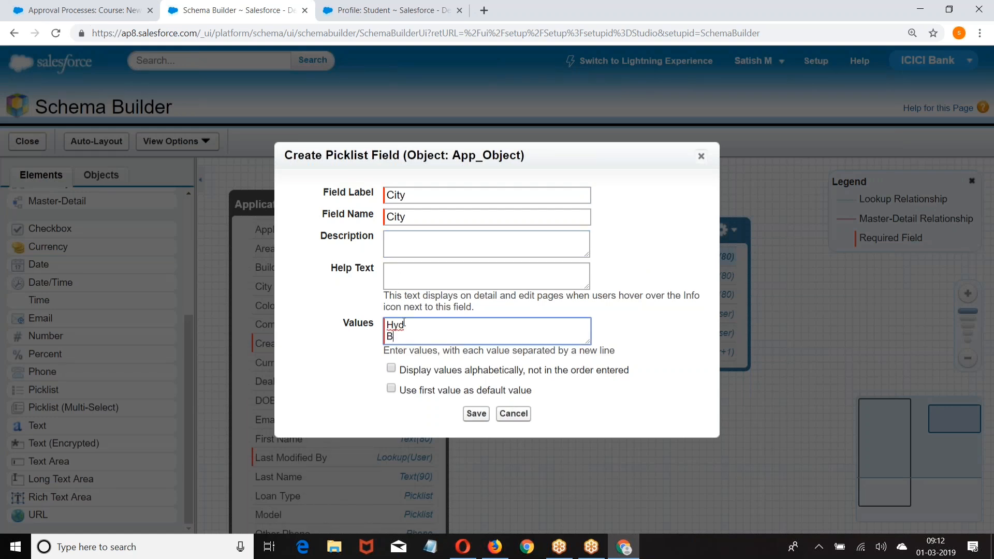
{"action": "type", "text": "an"}
{"action": "key", "text": "Return"}
{"action": "type", "text": "Che"}
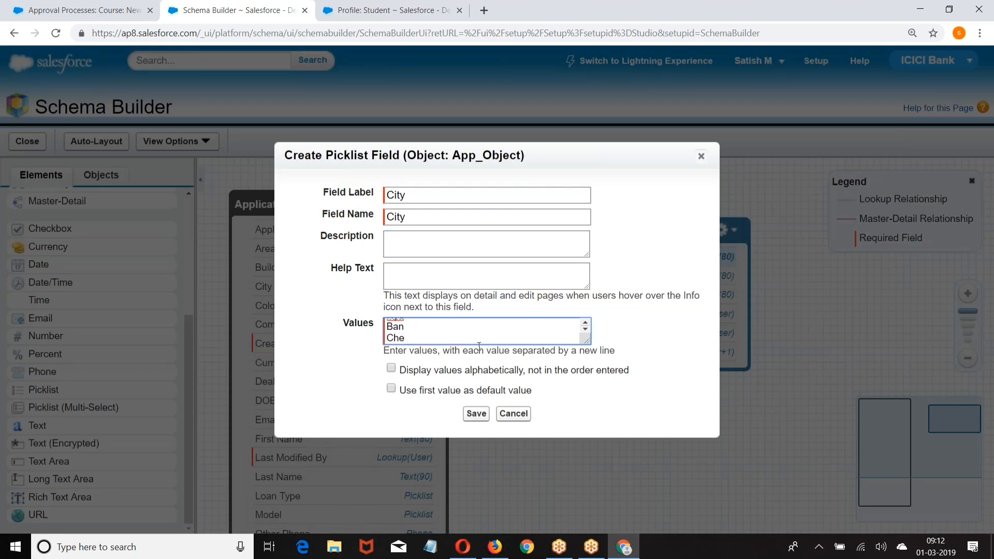
{"action": "left_click", "coordinate": [474, 414]}
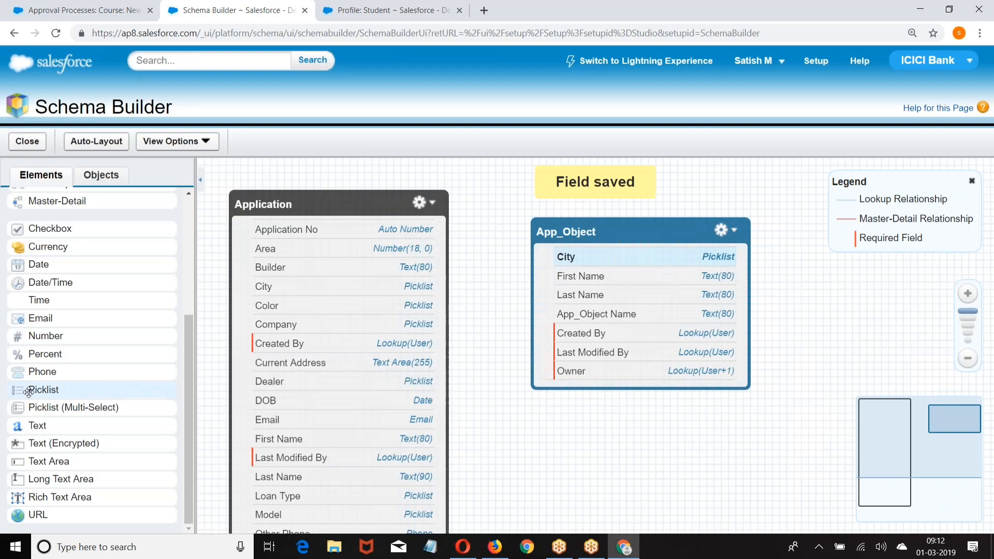
Add a Manager picklist with Approved, Pending and Rejected options.
{"action": "left_click_drag", "start_coordinate": [29, 392], "coordinate": [596, 334]}
{"action": "type", "text": "Mange"}
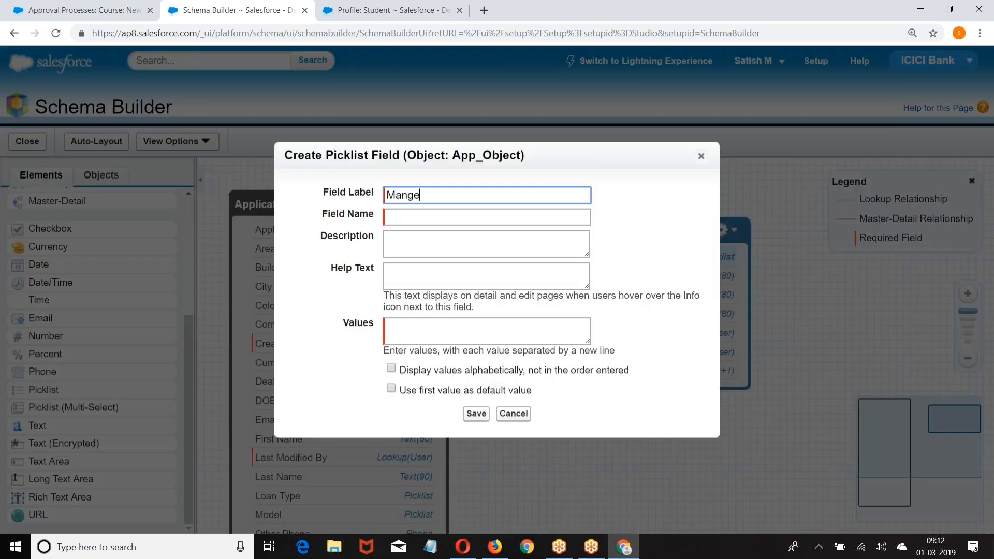
{"action": "type", "text": "r"}
{"action": "key", "text": "BackSpace"}
{"action": "key", "text": "BackSpace"}
{"action": "key", "text": "BackSpace"}
{"action": "type", "text": "ag"}
{"action": "left_click", "coordinate": [421, 217]}
{"action": "left_click", "coordinate": [413, 324]}
{"action": "type", "text": "Ap"}
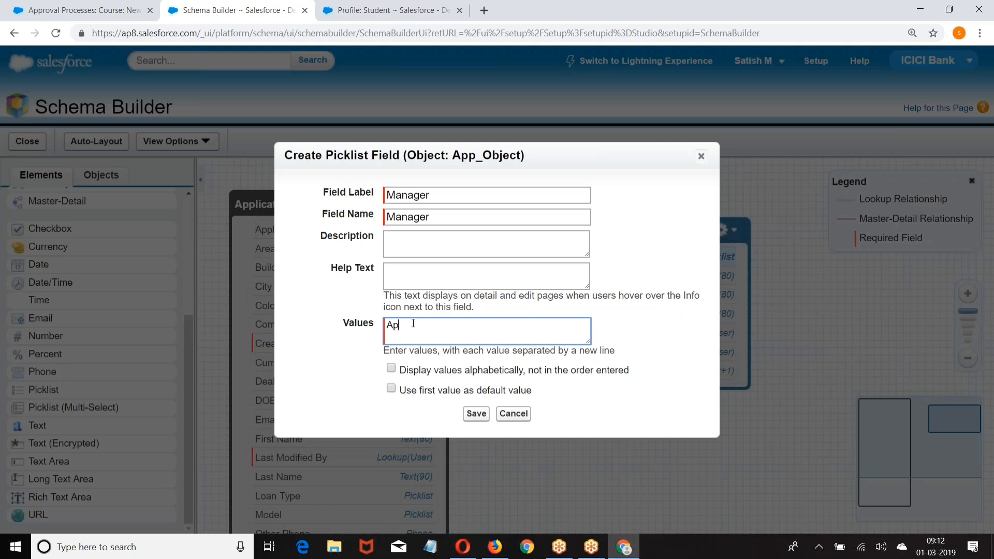
{"action": "type", "text": "proved Pending"}
{"action": "key", "text": "Return"}
{"action": "type", "text": "Rejected"}
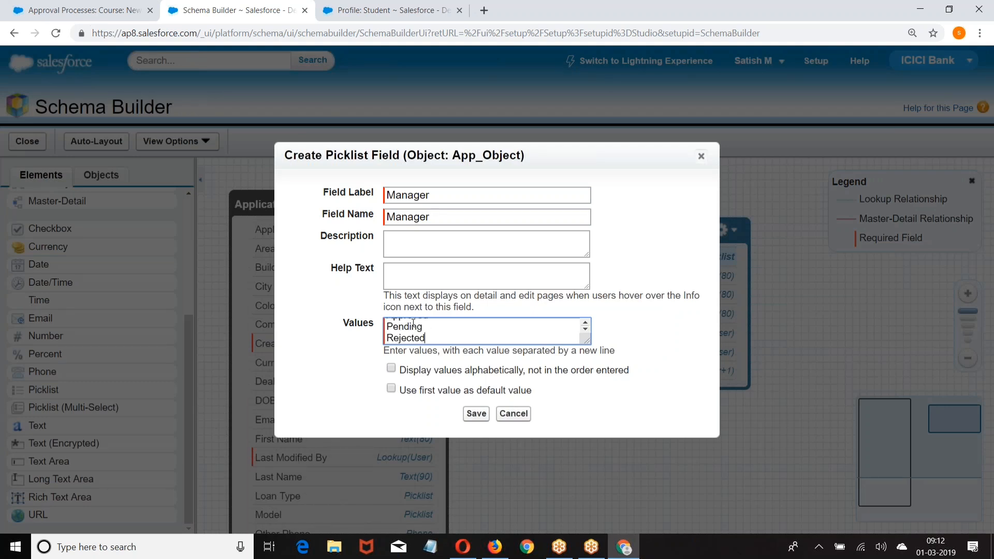
{"action": "left_click", "coordinate": [476, 413]}
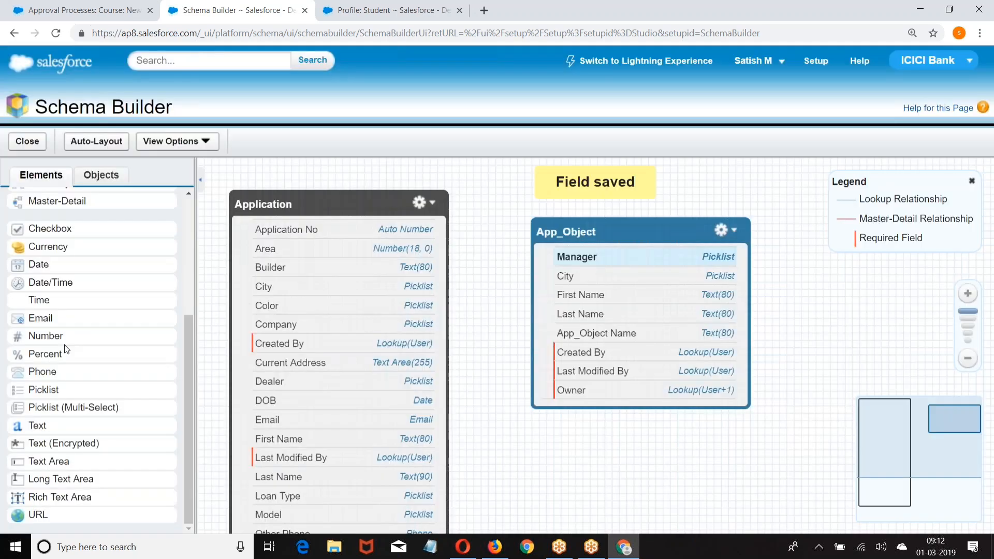
Add an RManager picklist with Pending, Approved and Rejected options.
{"action": "left_click_drag", "start_coordinate": [43, 390], "coordinate": [576, 329]}
{"action": "type", "text": "R"}
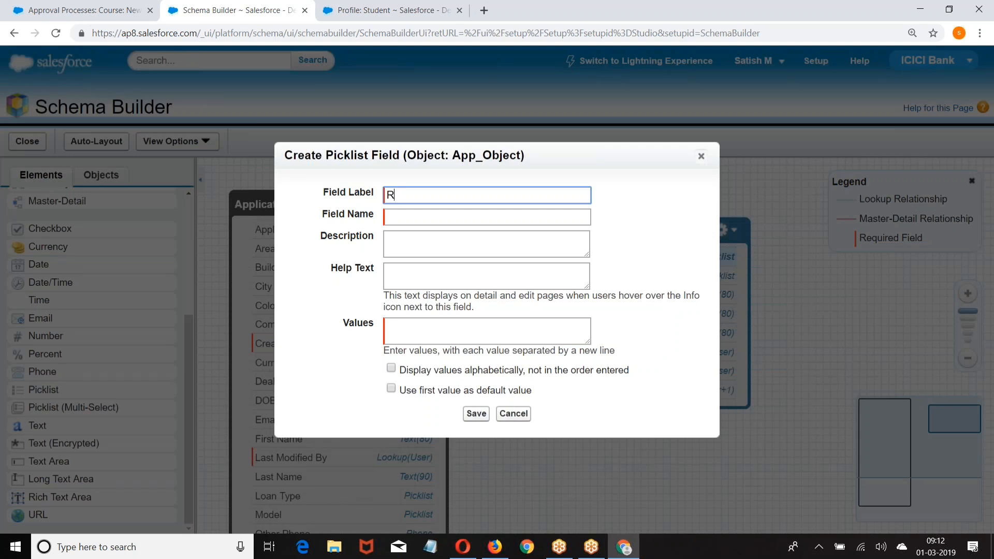
{"action": "type", "text": "MManager"}
{"action": "left_click", "coordinate": [434, 216]}
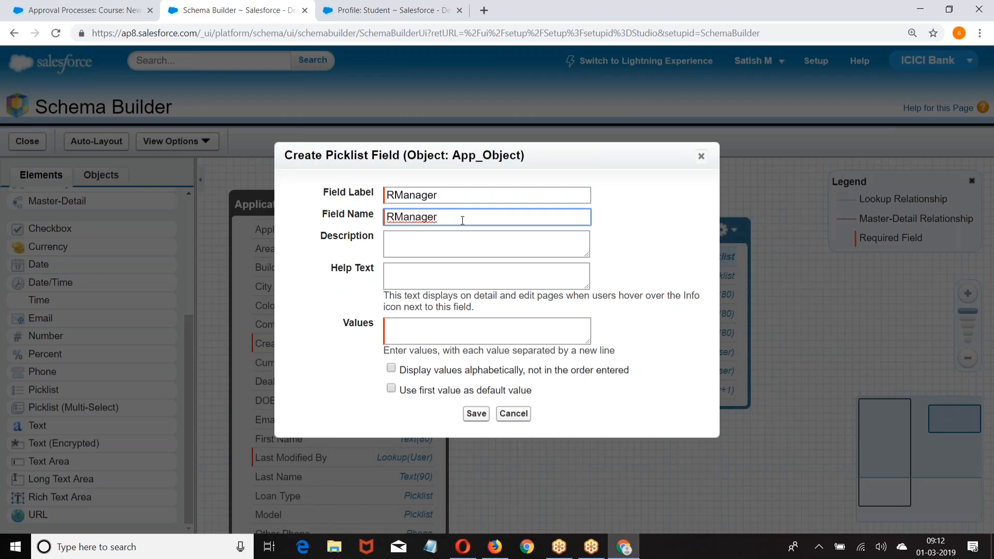
{"action": "left_click", "coordinate": [402, 333]}
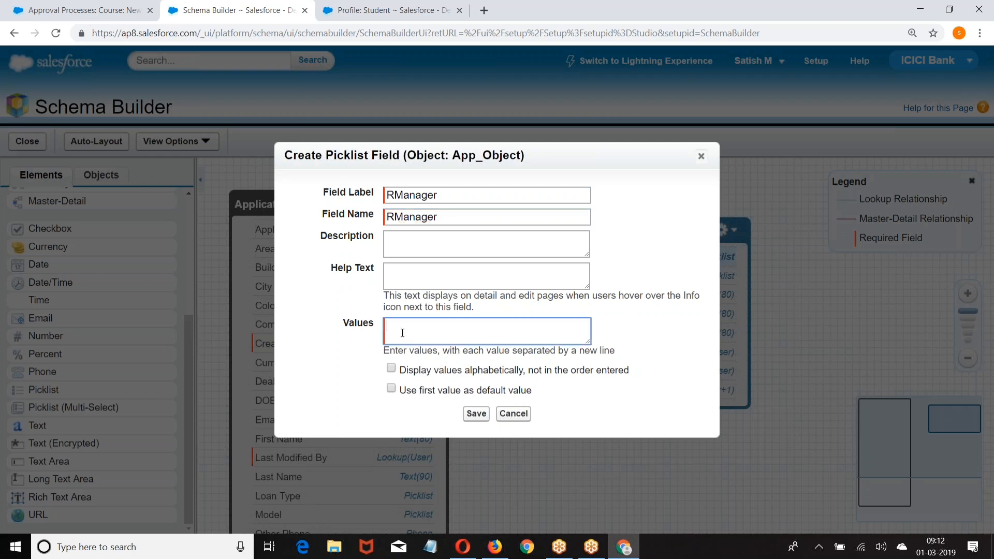
{"action": "type", "text": "Pening"}
{"action": "key", "text": "Return"}
{"action": "key", "text": "BackSpace"}
{"action": "key", "text": "BackSpace"}
{"action": "key", "text": "BackSpace"}
{"action": "key", "text": "BackSpace"}
{"action": "type", "text": "d"}
{"action": "type", "text": "r"}
{"action": "key", "text": "Return"}
{"action": "key", "text": "BackSpace"}
{"action": "key", "text": "BackSpace"}
{"action": "key", "text": "BackSpace"}
{"action": "key", "text": "BackSpace"}
{"action": "type", "text": "ed"}
{"action": "key", "text": "Return"}
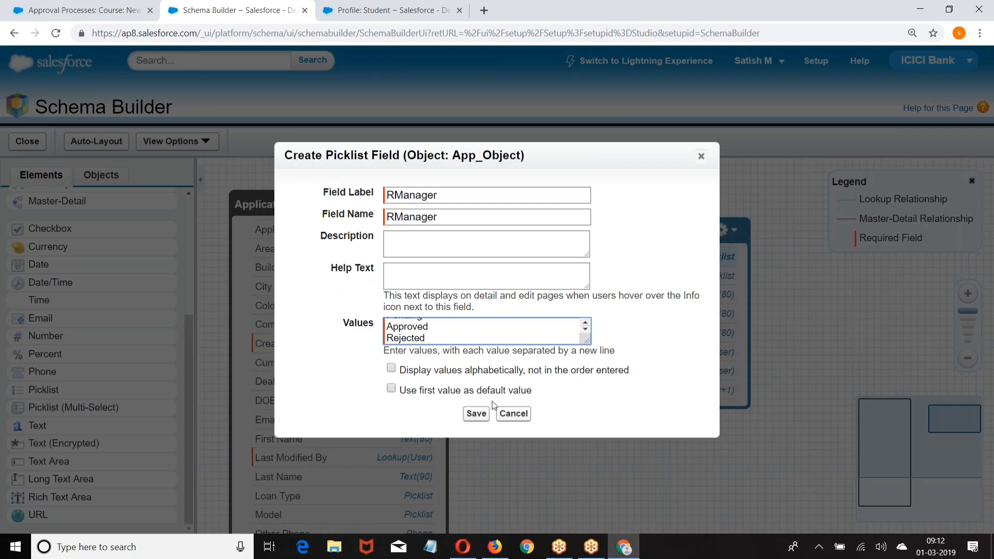
{"action": "left_click", "coordinate": [476, 413]}
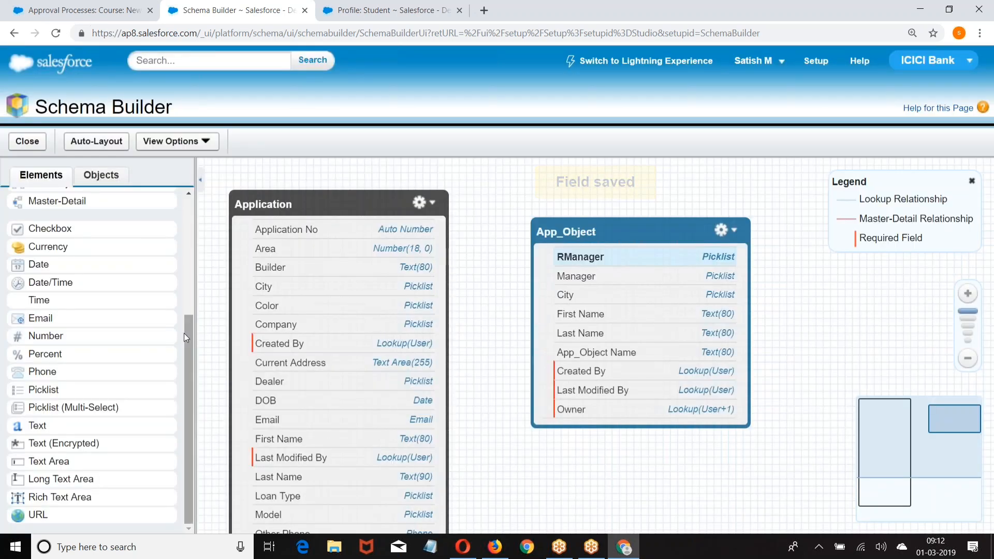
Add a Status picklist with Rejected, Pending and Approved options to App_Object.
{"action": "left_click_drag", "start_coordinate": [36, 389], "coordinate": [570, 350]}
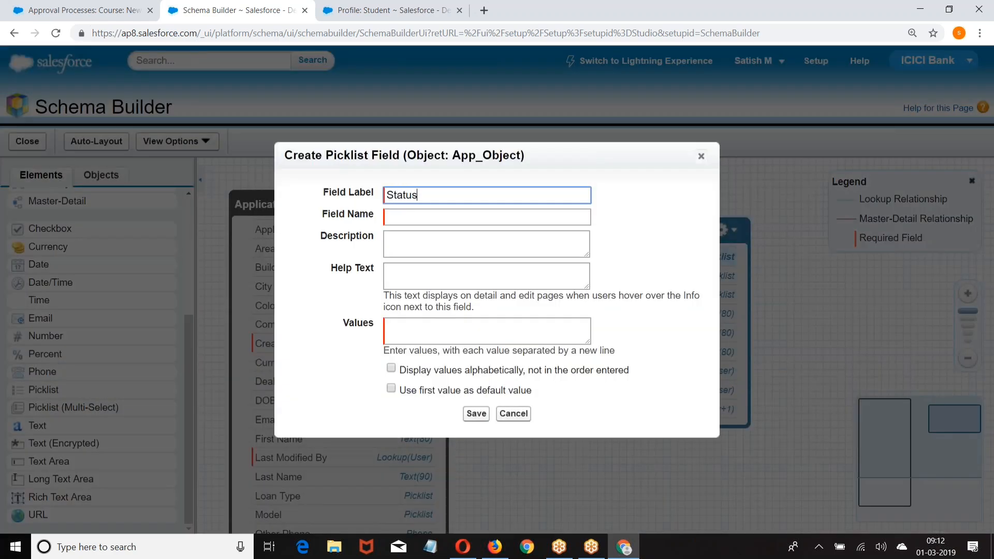
{"action": "left_click", "coordinate": [427, 219]}
{"action": "left_click", "coordinate": [416, 328]}
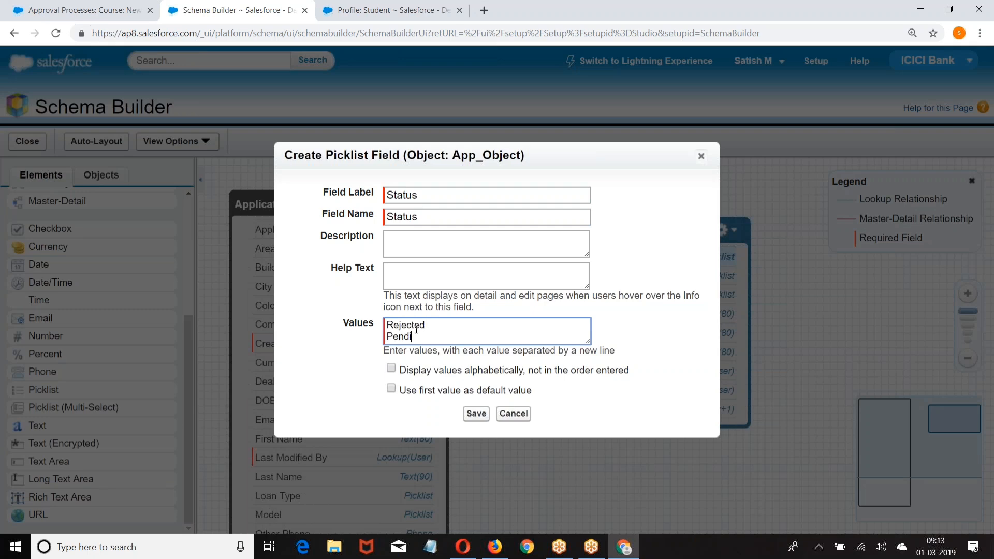
{"action": "key", "text": "Return"}
{"action": "type", "text": "Approved"}
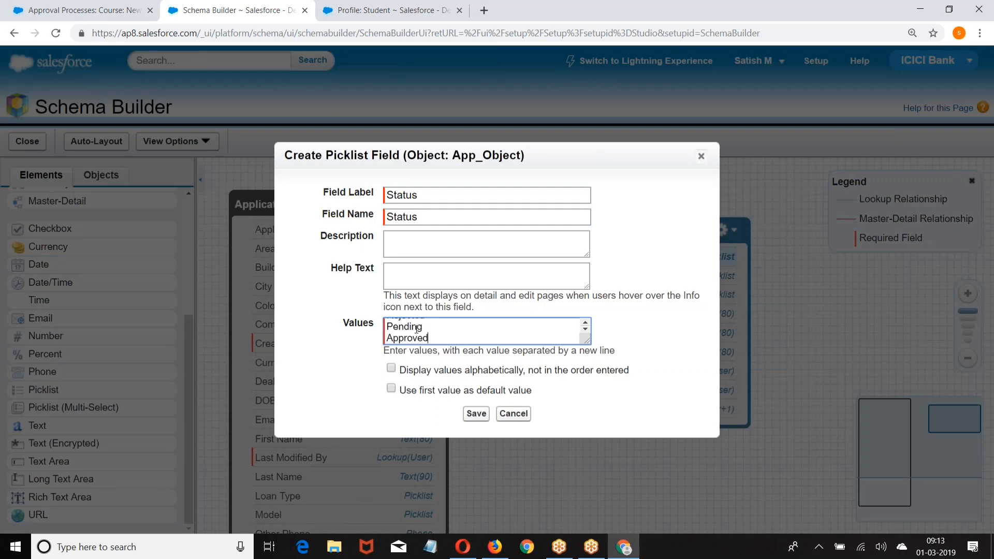
{"action": "left_click", "coordinate": [469, 413]}
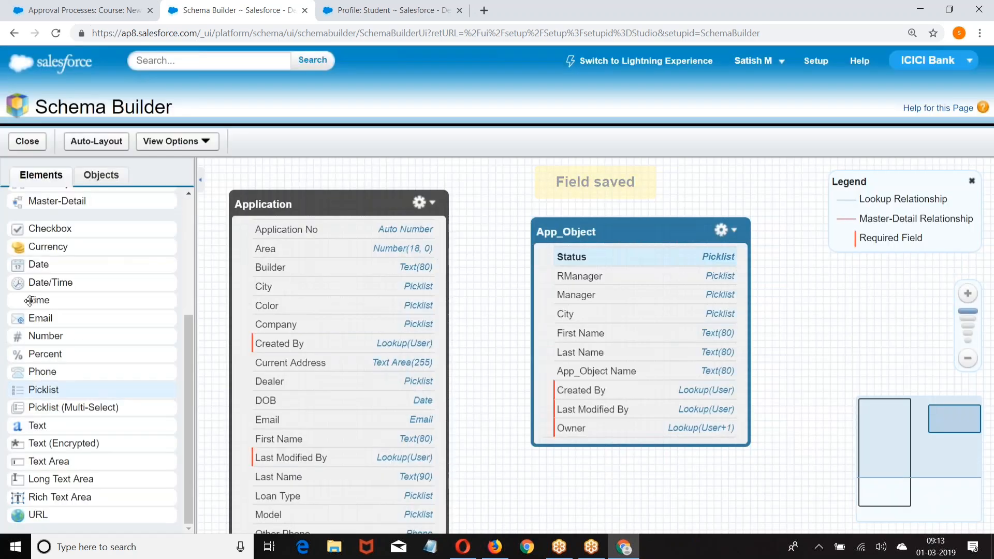
Add an Amount currency field, then return to the Setup home page.
{"action": "left_click_drag", "start_coordinate": [47, 246], "coordinate": [564, 297]}
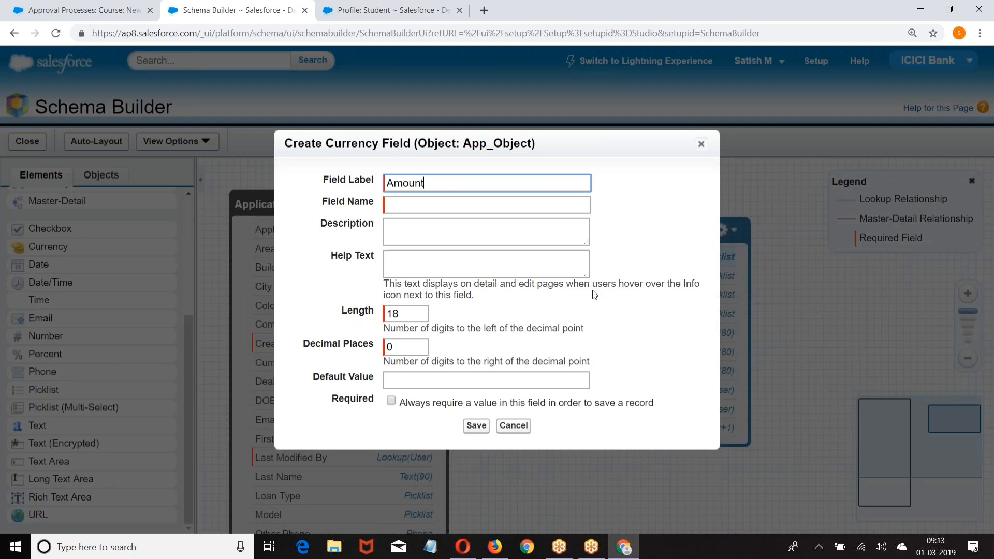
{"action": "left_click", "coordinate": [480, 205]}
{"action": "left_click", "coordinate": [474, 425]}
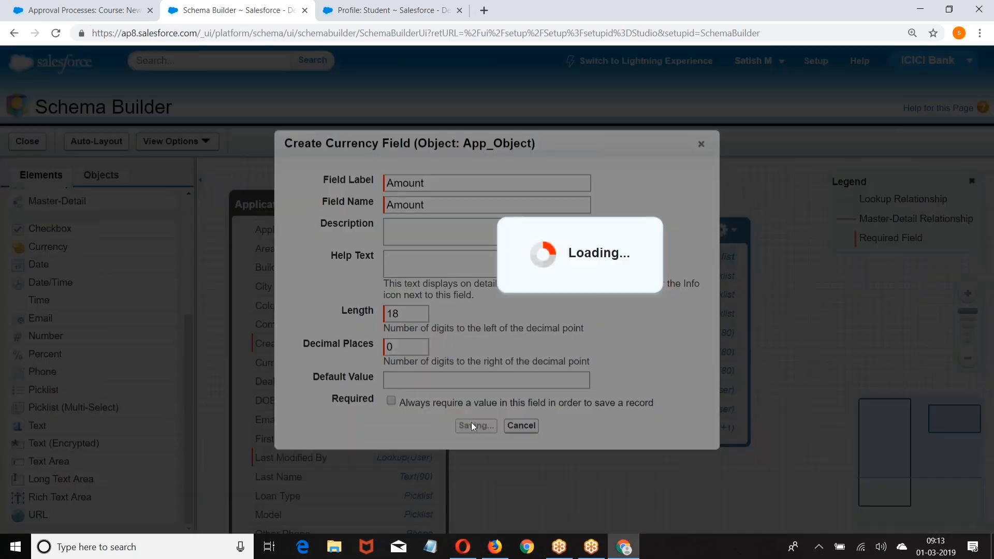
{"action": "left_click", "coordinate": [821, 62]}
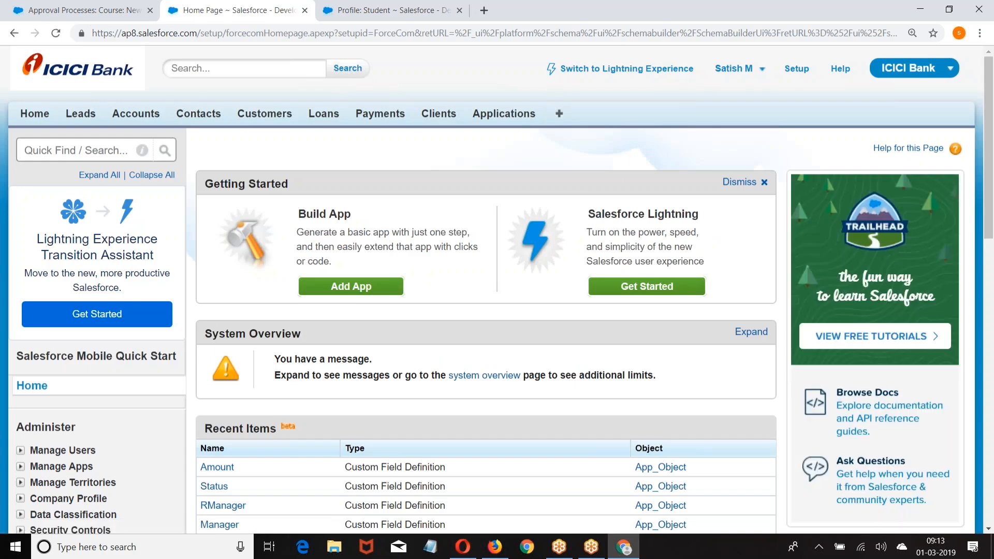
Edit App_Object from the Custom Objects list and rename its record name to AppID.
{"action": "scroll", "coordinate": [937, 284], "scroll_direction": "down", "scroll_amount": 6}
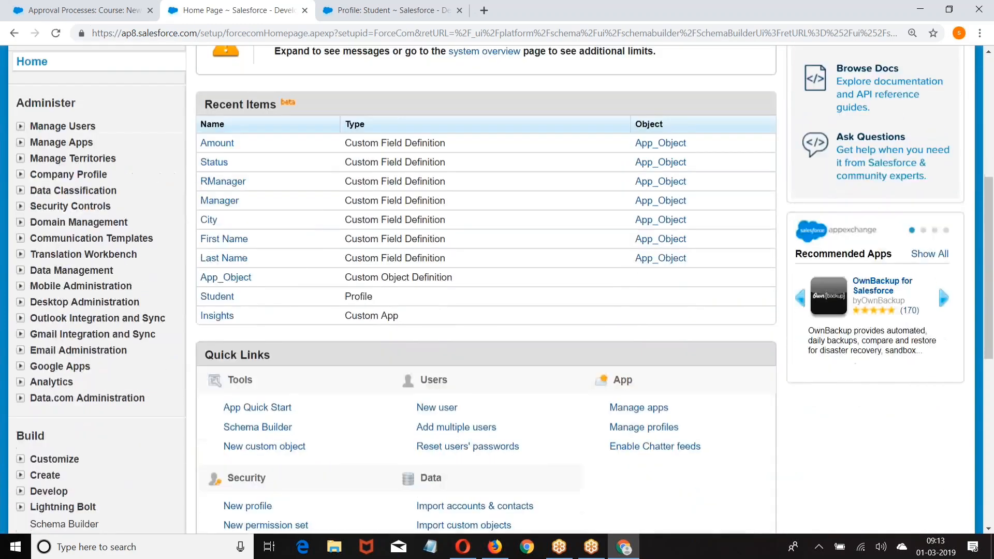
{"action": "scroll", "coordinate": [937, 285], "scroll_direction": "down", "scroll_amount": 5}
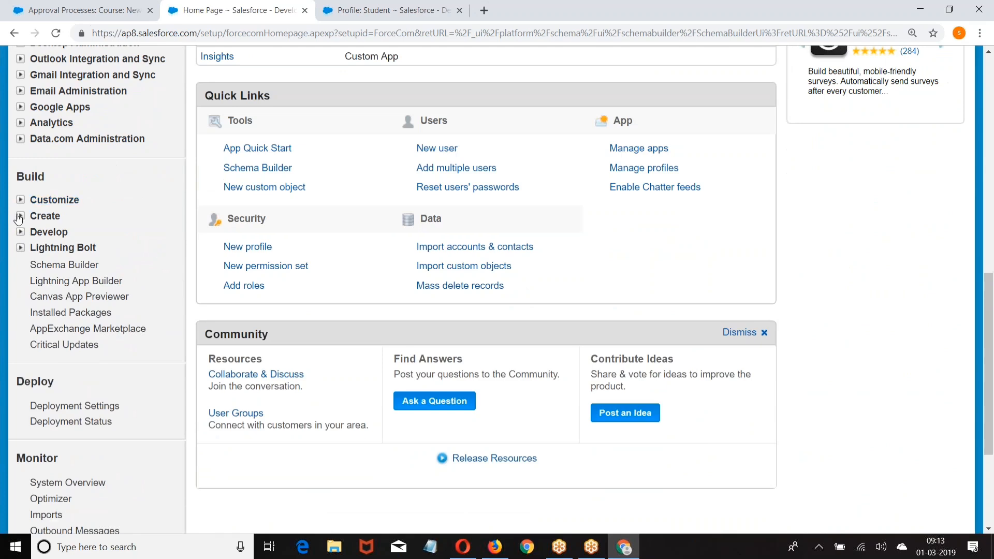
{"action": "left_click", "coordinate": [19, 216]}
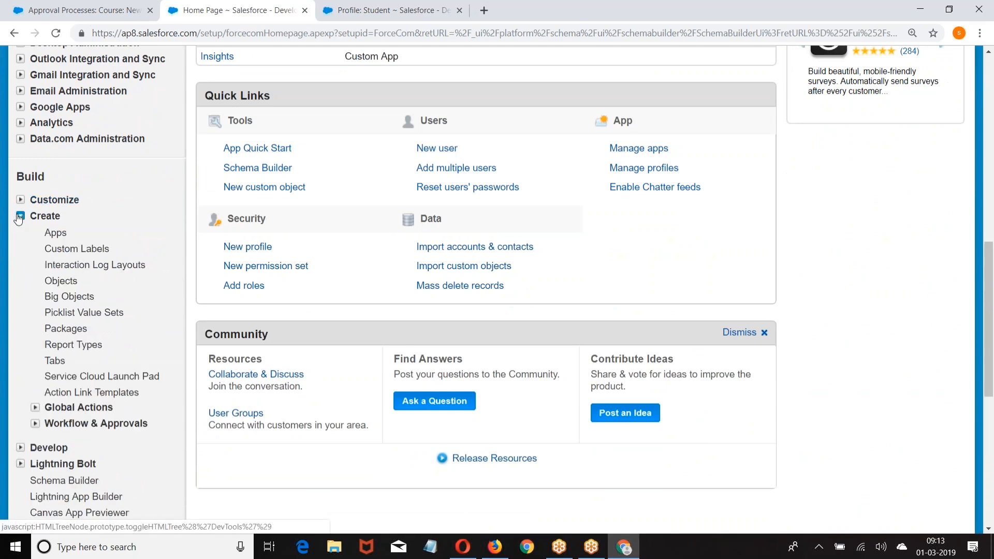
{"action": "left_click", "coordinate": [57, 281]}
{"action": "scroll", "coordinate": [229, 257], "scroll_direction": "down", "scroll_amount": 1}
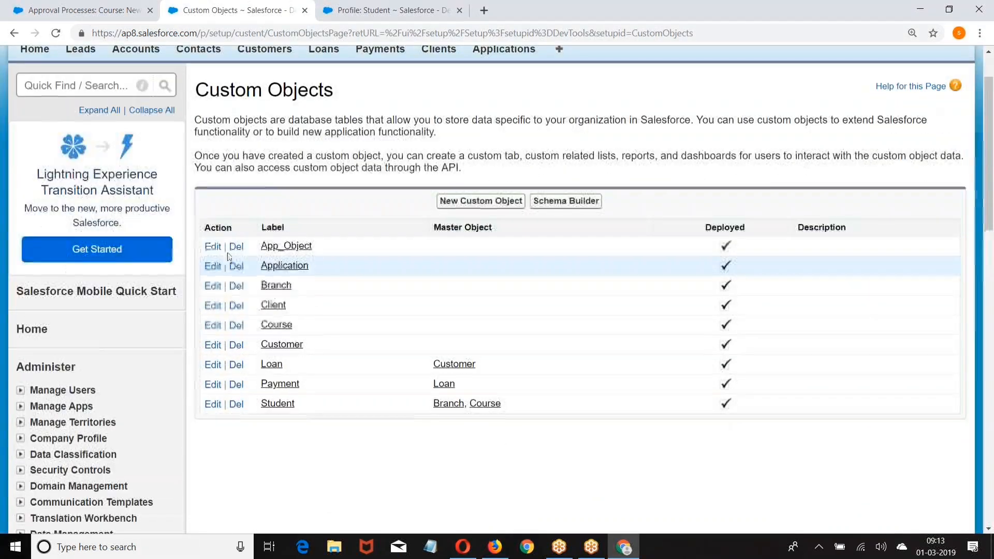
{"action": "left_click", "coordinate": [211, 247]}
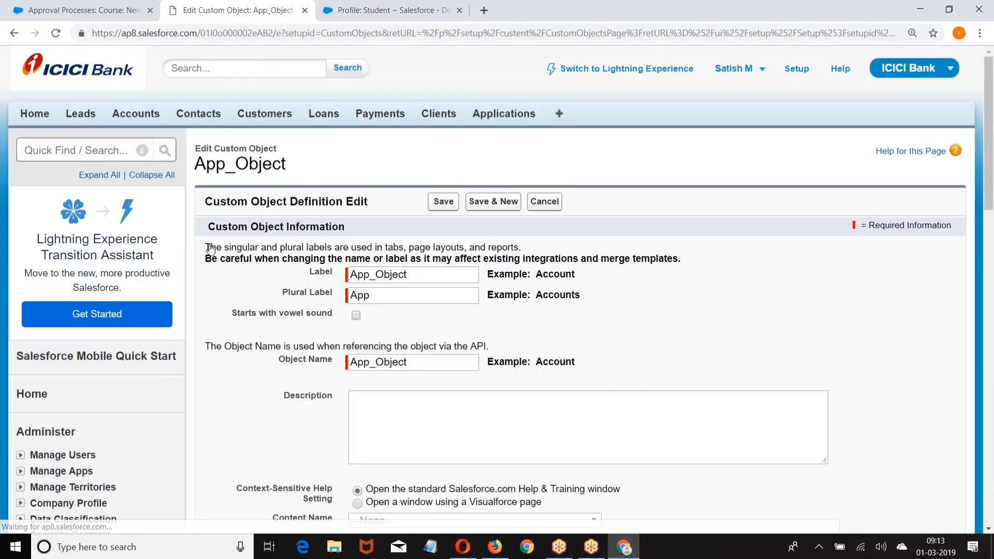
{"action": "scroll", "coordinate": [428, 235], "scroll_direction": "down", "scroll_amount": 6}
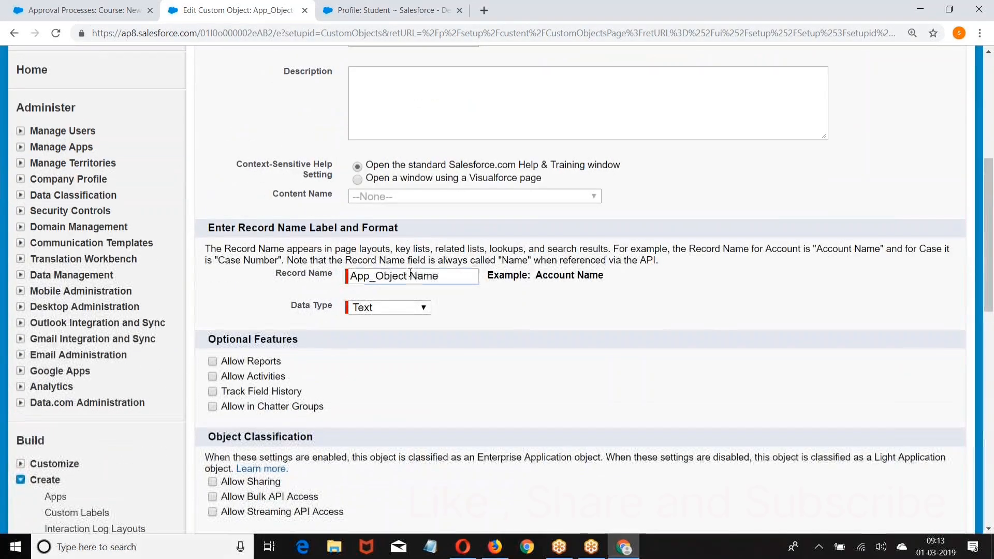
{"action": "double_click", "coordinate": [437, 276]}
{"action": "key", "text": "BackSpace"}
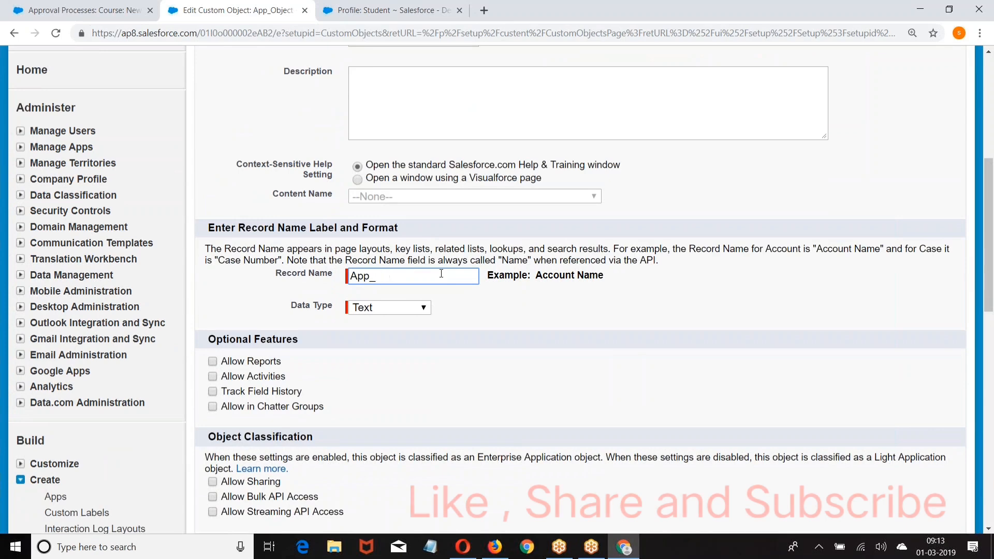
Make the record name an Auto Number APP_ID{0000} starting at 1, allow activities and sharing, and save.
{"action": "left_click", "coordinate": [409, 306]}
{"action": "left_click", "coordinate": [383, 344]}
{"action": "left_click", "coordinate": [365, 326]}
{"action": "type", "text": "APP_ID{0000"}
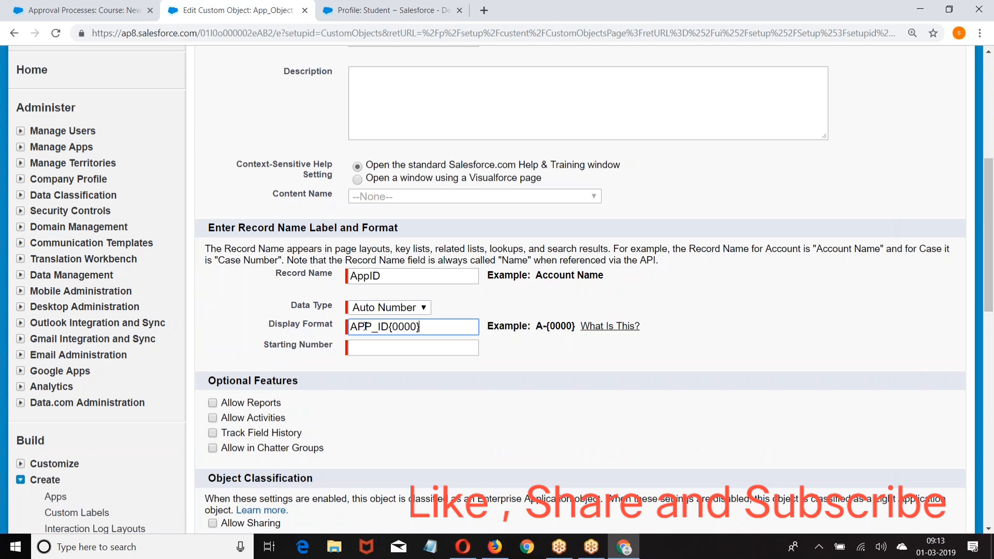
{"action": "left_click", "coordinate": [365, 343]}
{"action": "type", "text": "1"}
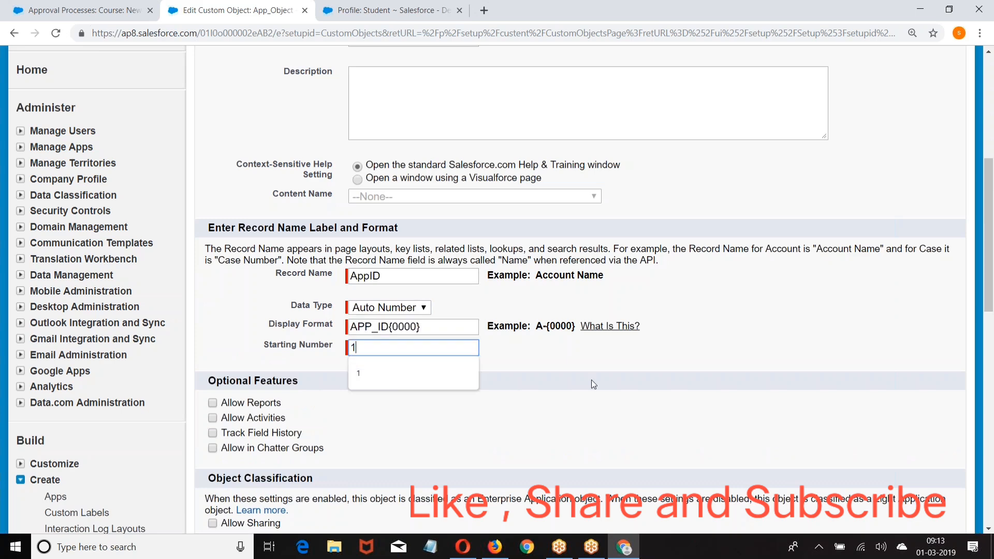
{"action": "scroll", "coordinate": [554, 383], "scroll_direction": "down", "scroll_amount": 4}
{"action": "scroll", "coordinate": [555, 384], "scroll_direction": "down", "scroll_amount": 4}
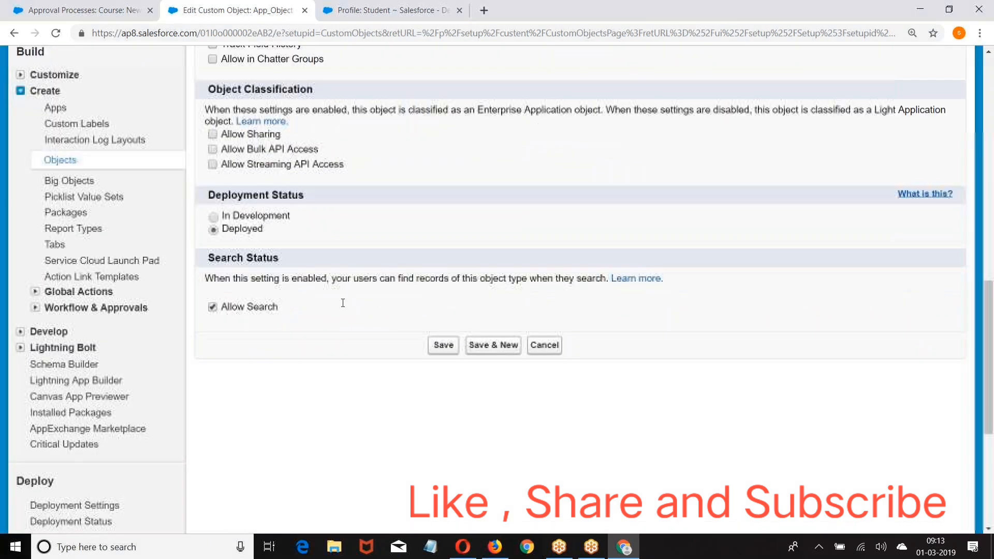
{"action": "scroll", "coordinate": [362, 295], "scroll_direction": "up", "scroll_amount": 1}
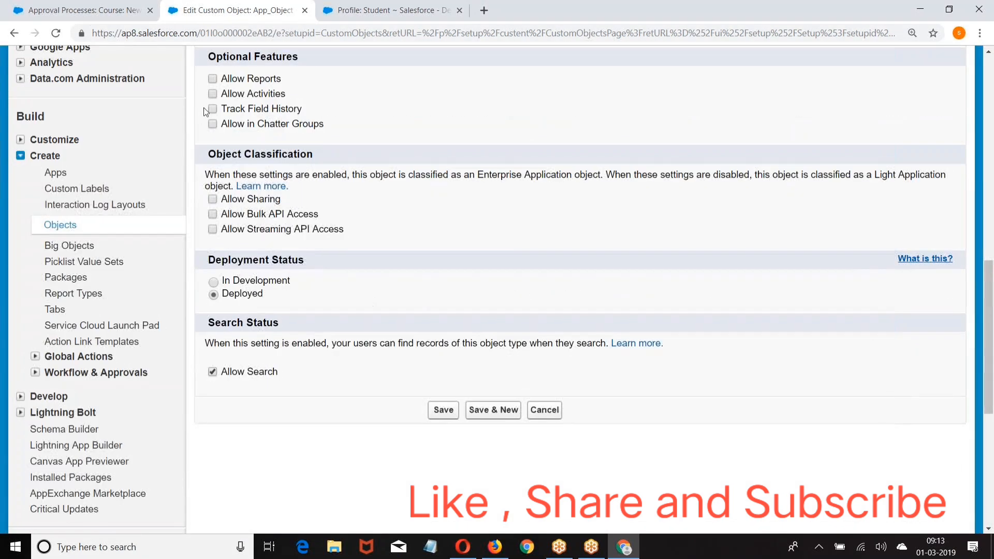
{"action": "left_click", "coordinate": [212, 94]}
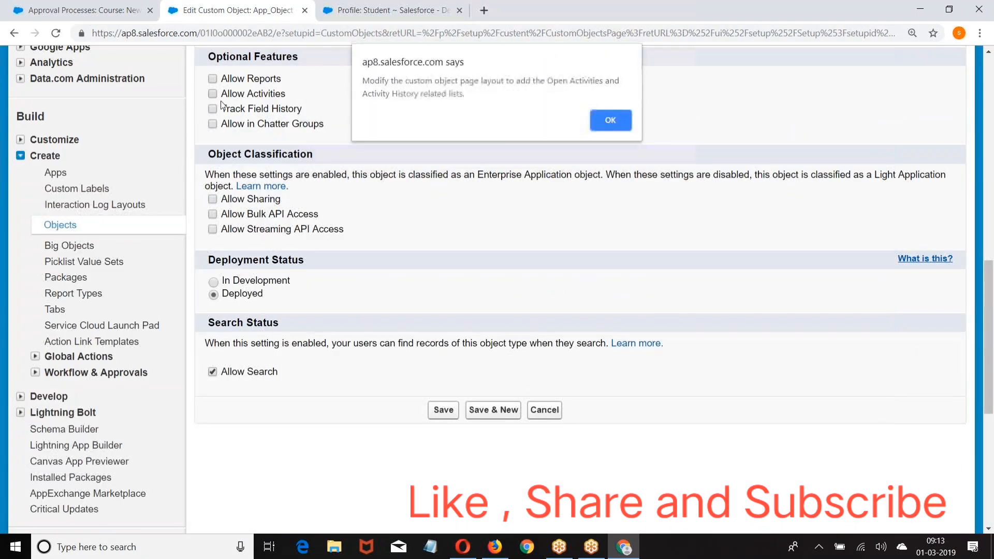
{"action": "left_click", "coordinate": [608, 120]}
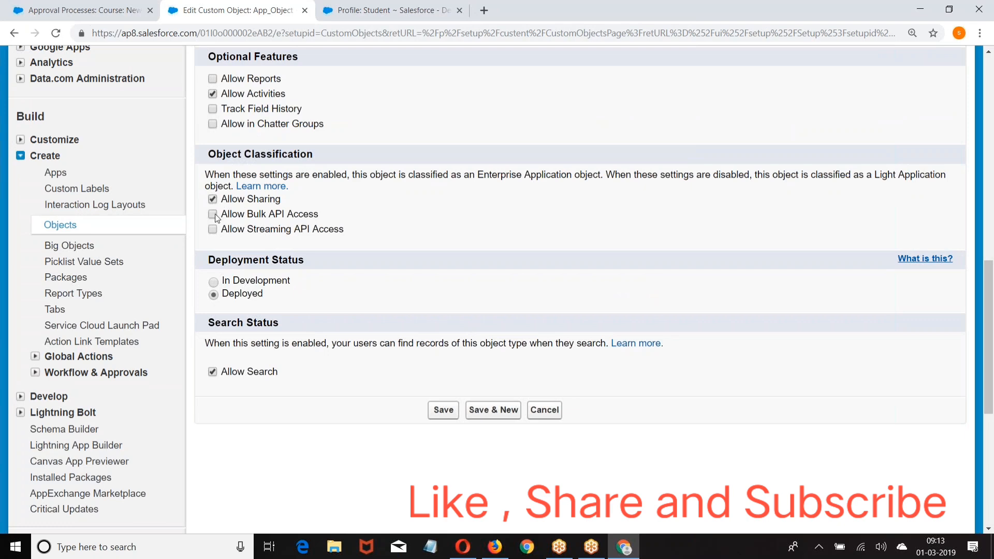
{"action": "left_click", "coordinate": [443, 410]}
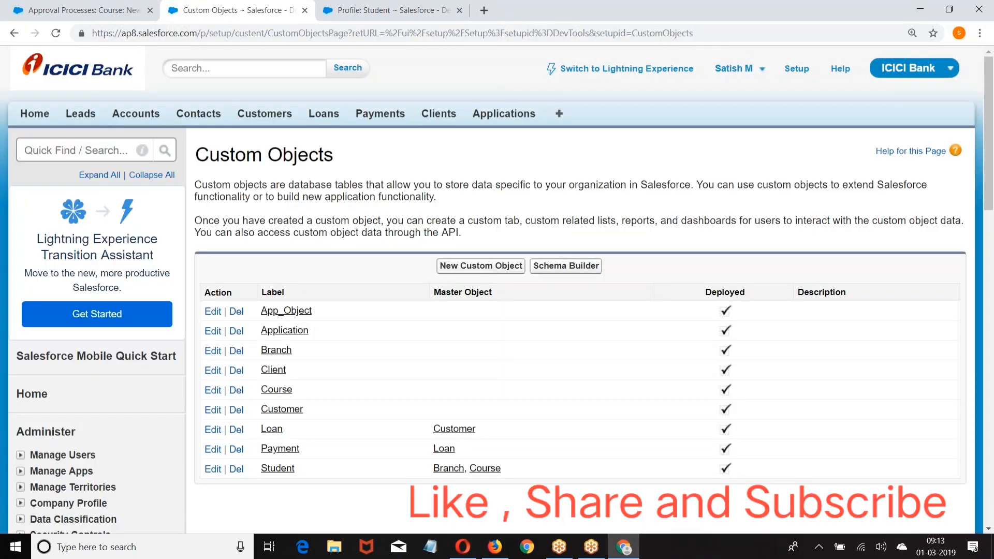
Start a new custom object tab for App_Object with the Bridge tab style.
{"action": "scroll", "coordinate": [264, 258], "scroll_direction": "down", "scroll_amount": 10}
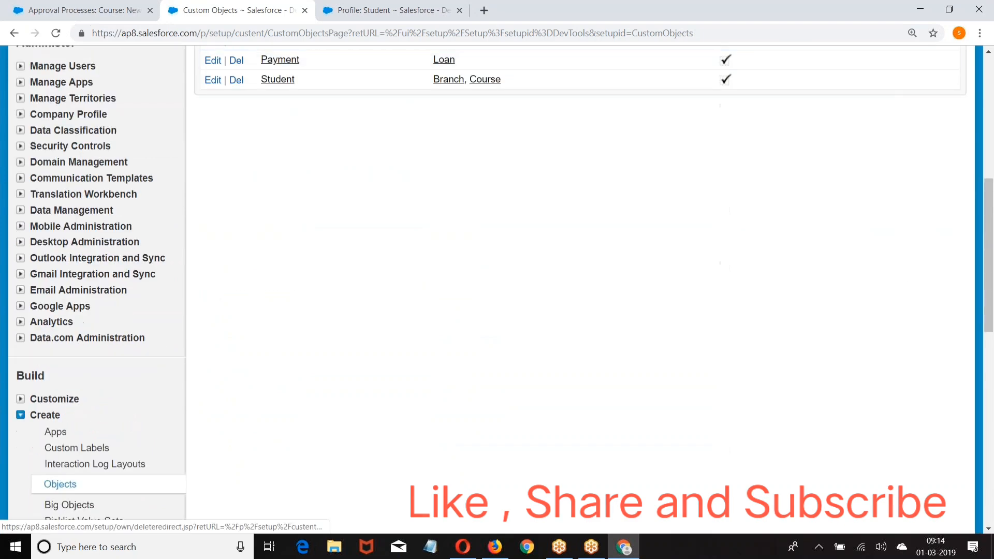
{"action": "left_click", "coordinate": [55, 439]}
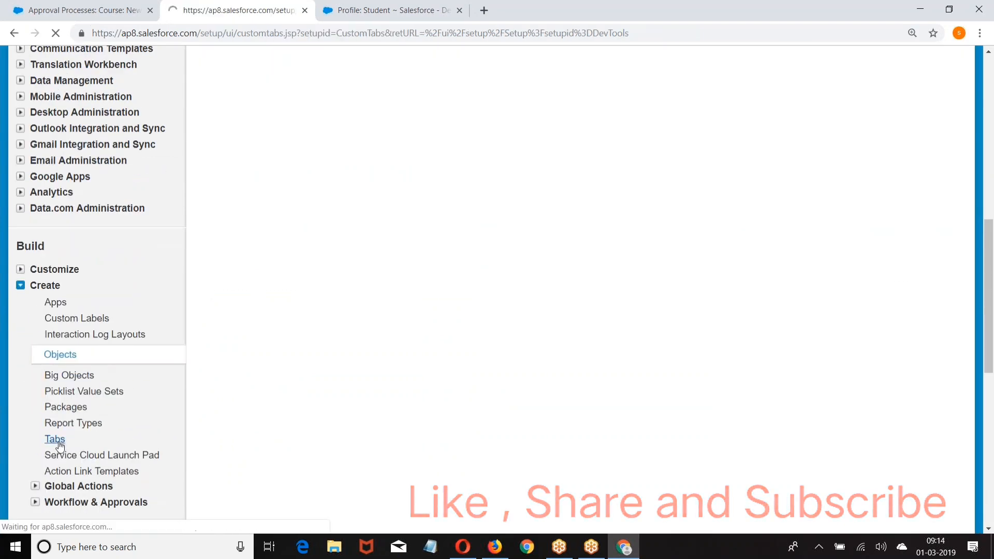
{"action": "left_click", "coordinate": [451, 278]}
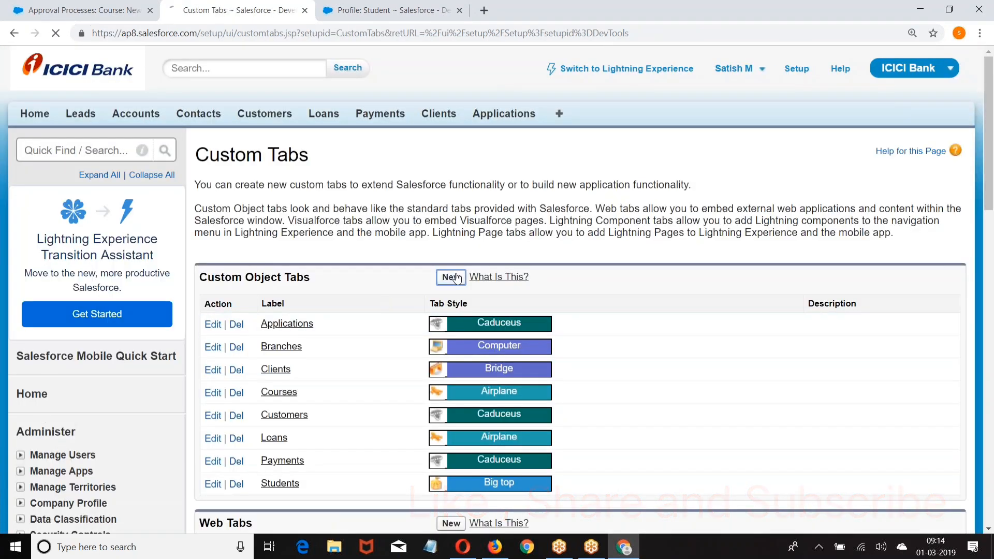
{"action": "left_click", "coordinate": [386, 286]}
{"action": "left_click", "coordinate": [380, 324]}
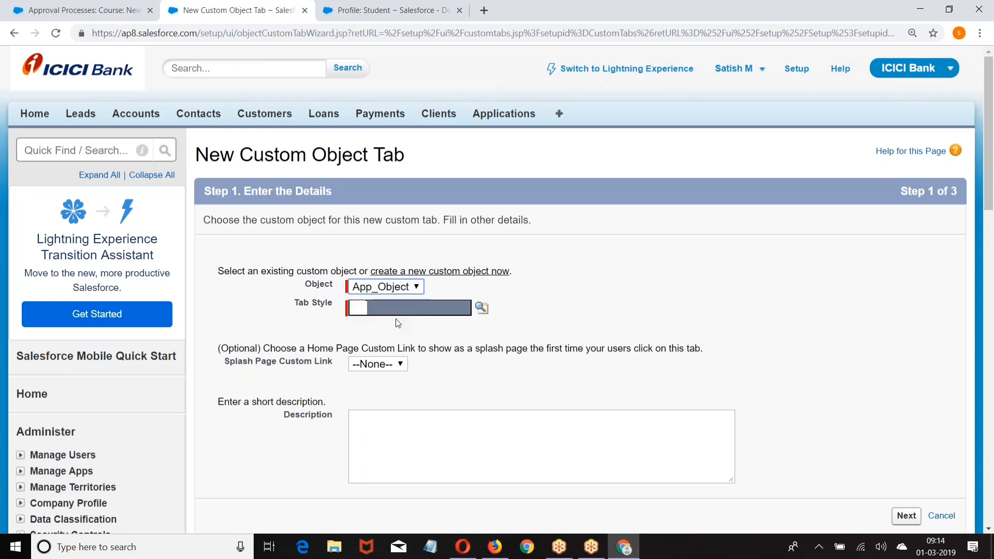
{"action": "left_click", "coordinate": [489, 308]}
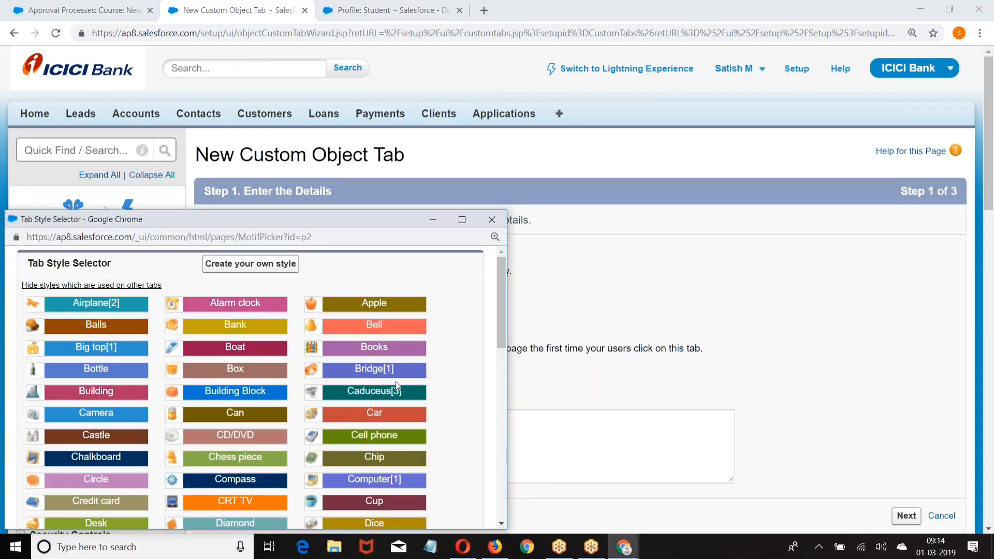
{"action": "left_click", "coordinate": [373, 369]}
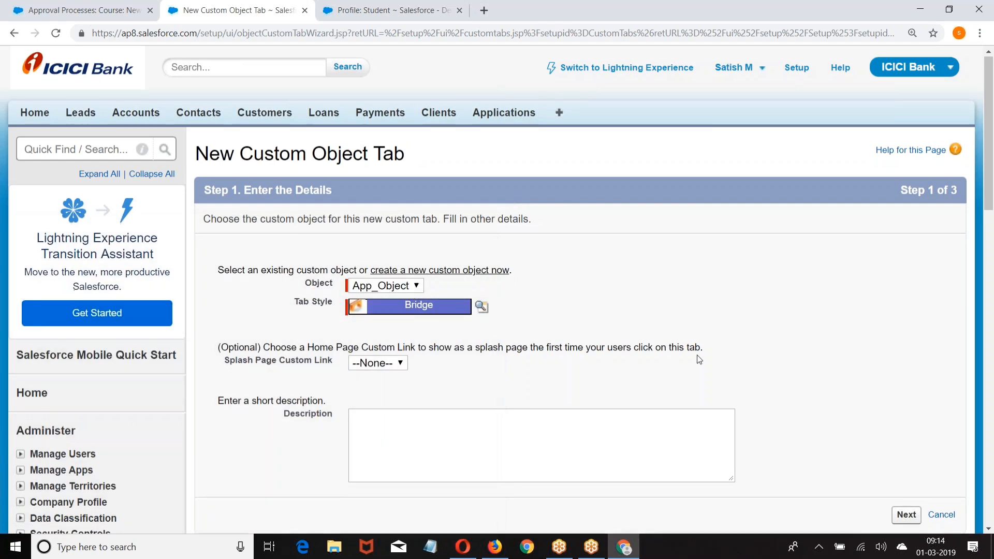
Keep the default profile and custom app visibility and save the App tab.
{"action": "scroll", "coordinate": [697, 356], "scroll_direction": "down", "scroll_amount": 3}
{"action": "left_click", "coordinate": [906, 322]}
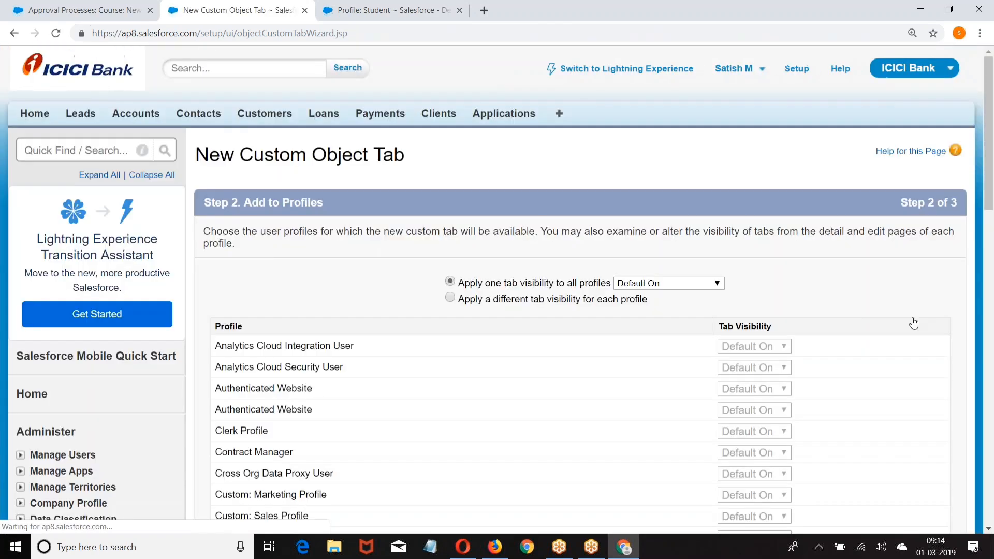
{"action": "scroll", "coordinate": [849, 313], "scroll_direction": "down", "scroll_amount": 5}
{"action": "scroll", "coordinate": [850, 316], "scroll_direction": "down", "scroll_amount": 8}
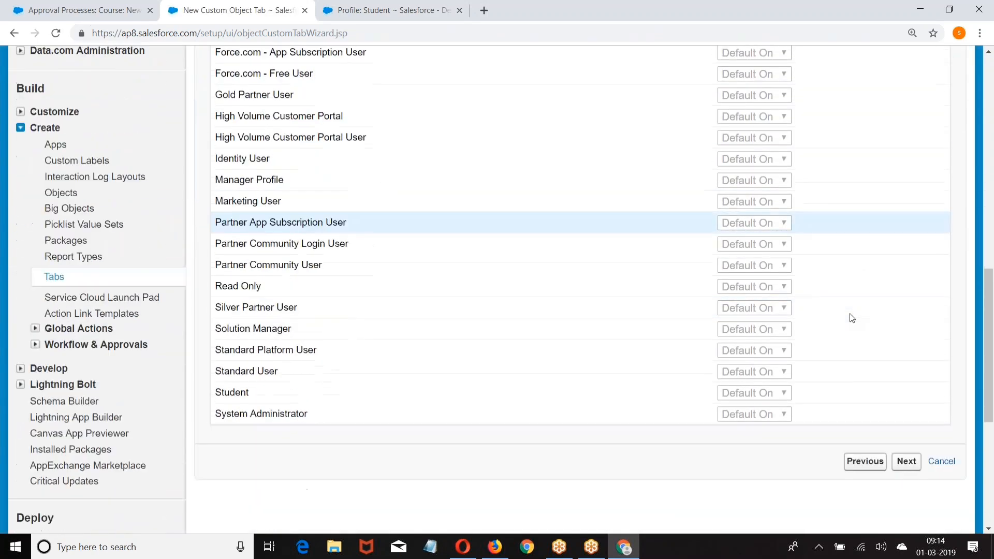
{"action": "left_click", "coordinate": [903, 363]}
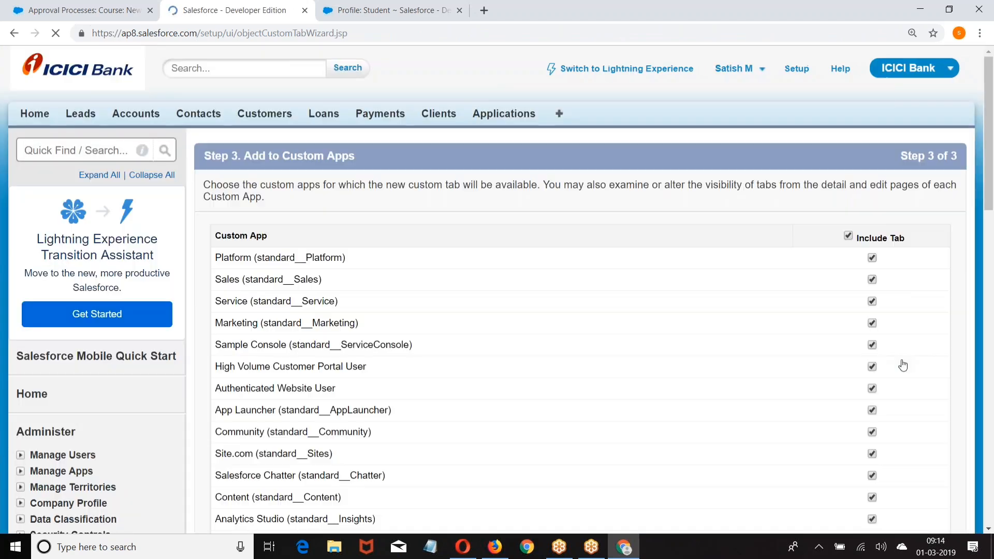
{"action": "scroll", "coordinate": [901, 362], "scroll_direction": "down", "scroll_amount": 9}
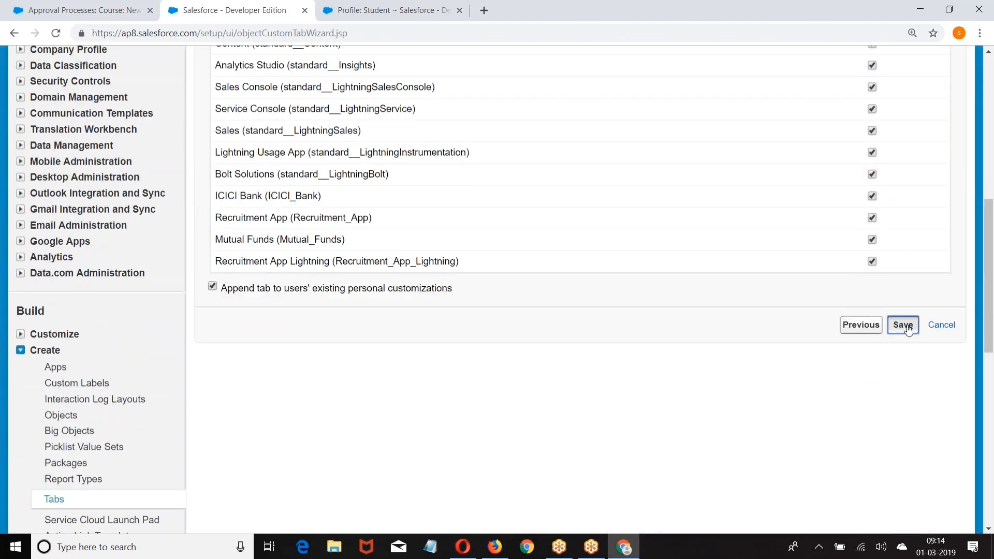
{"action": "left_click", "coordinate": [903, 325]}
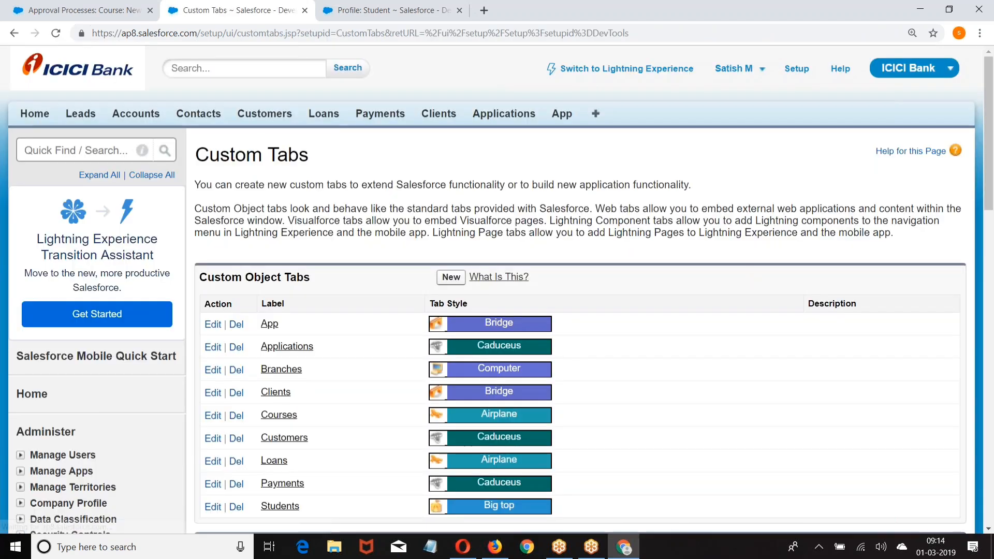
{"action": "scroll", "coordinate": [349, 169], "scroll_direction": "down", "scroll_amount": 2}
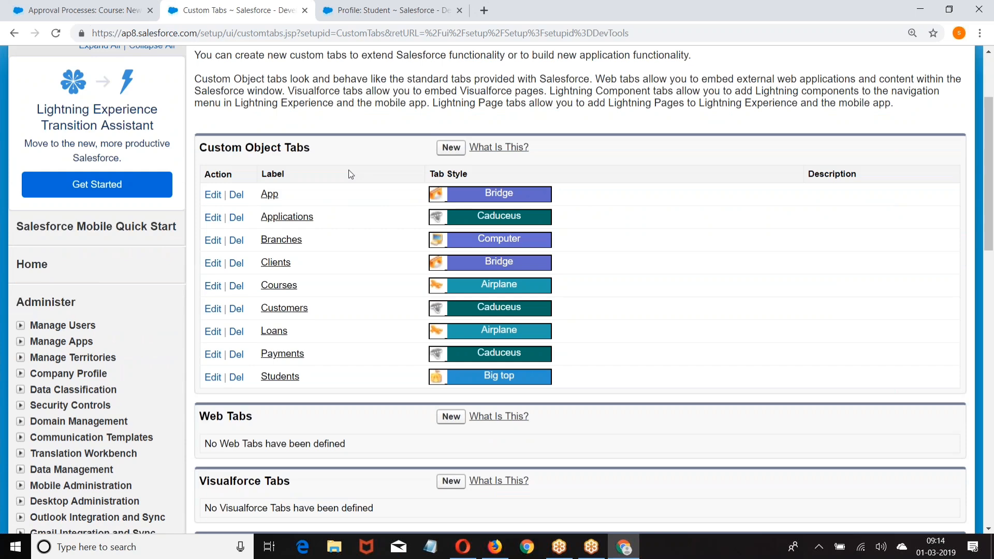
{"action": "scroll", "coordinate": [83, 155], "scroll_direction": "down", "scroll_amount": 4}
{"action": "scroll", "coordinate": [83, 163], "scroll_direction": "down", "scroll_amount": 2}
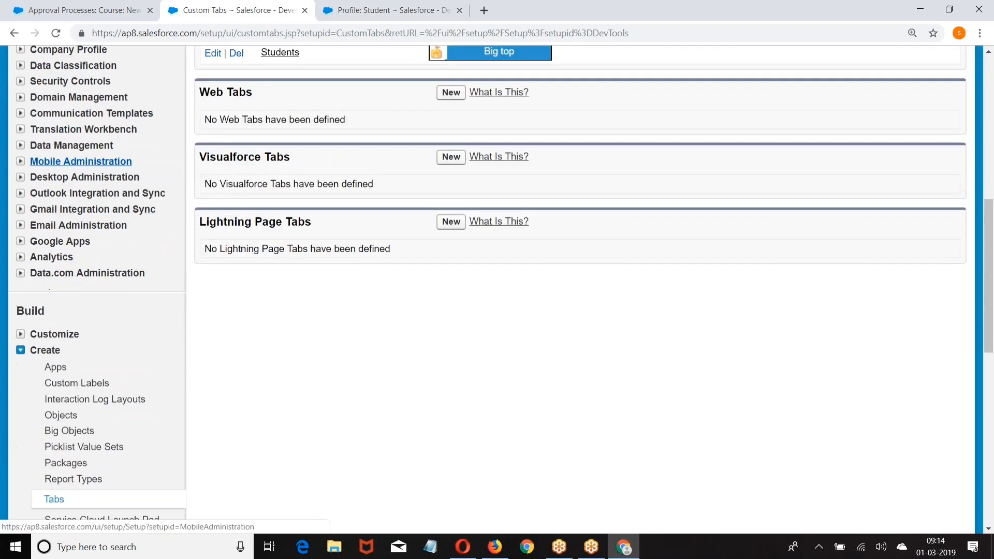
{"action": "scroll", "coordinate": [83, 163], "scroll_direction": "up", "scroll_amount": 2}
{"action": "scroll", "coordinate": [83, 164], "scroll_direction": "down", "scroll_amount": 3}
{"action": "scroll", "coordinate": [83, 163], "scroll_direction": "up", "scroll_amount": 2}
{"action": "scroll", "coordinate": [78, 257], "scroll_direction": "up", "scroll_amount": 1}
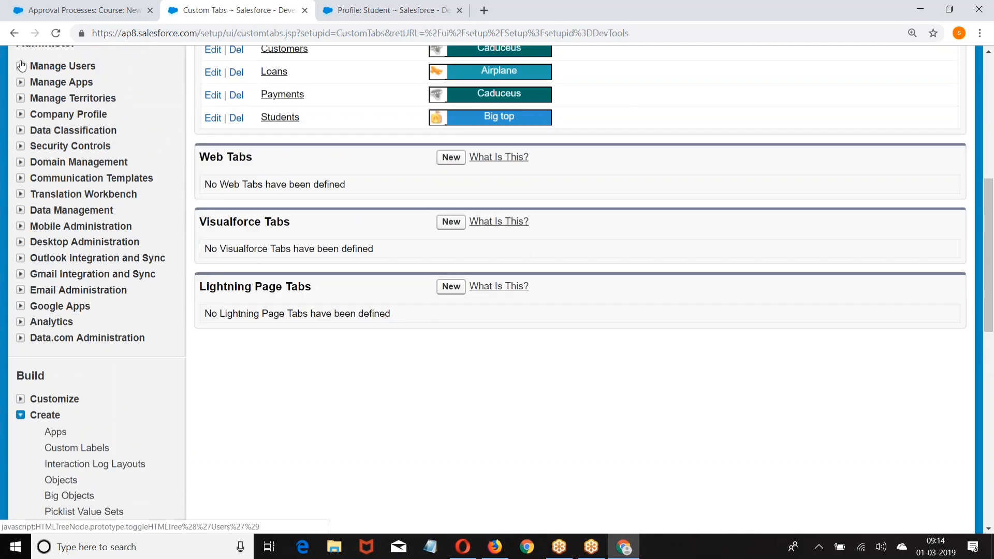
Filter the Profiles list to names starting with S.
{"action": "left_click", "coordinate": [52, 72]}
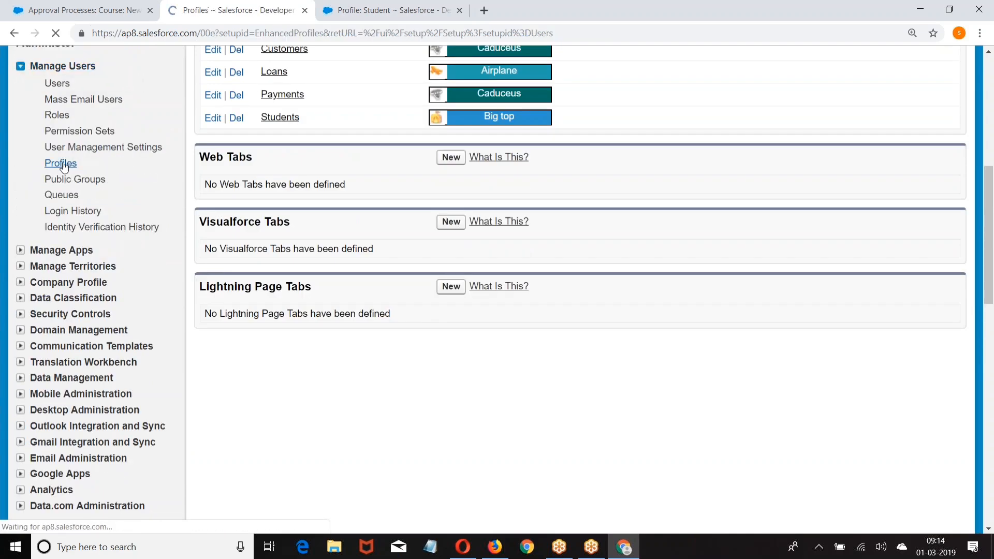
{"action": "scroll", "coordinate": [658, 231], "scroll_direction": "down", "scroll_amount": 2}
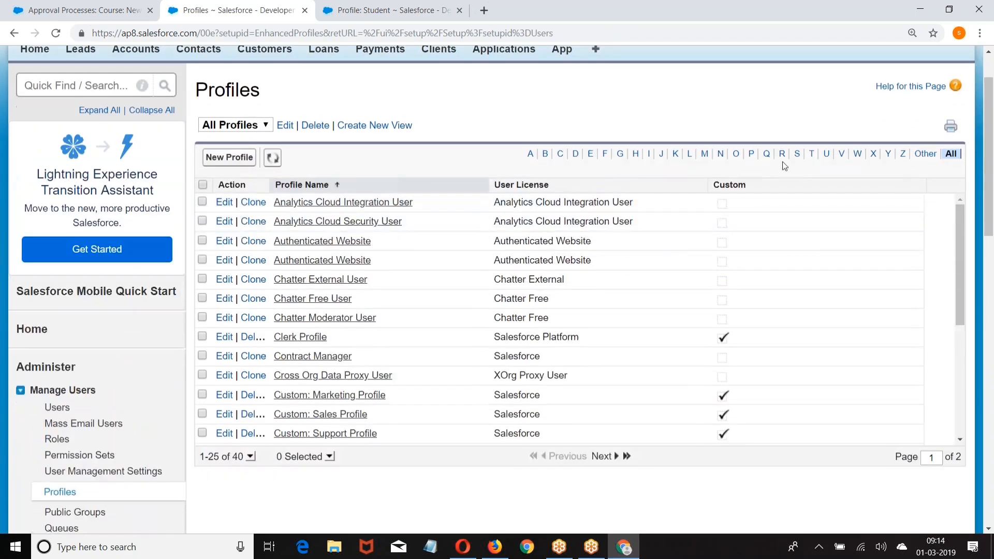
{"action": "left_click", "coordinate": [798, 154]}
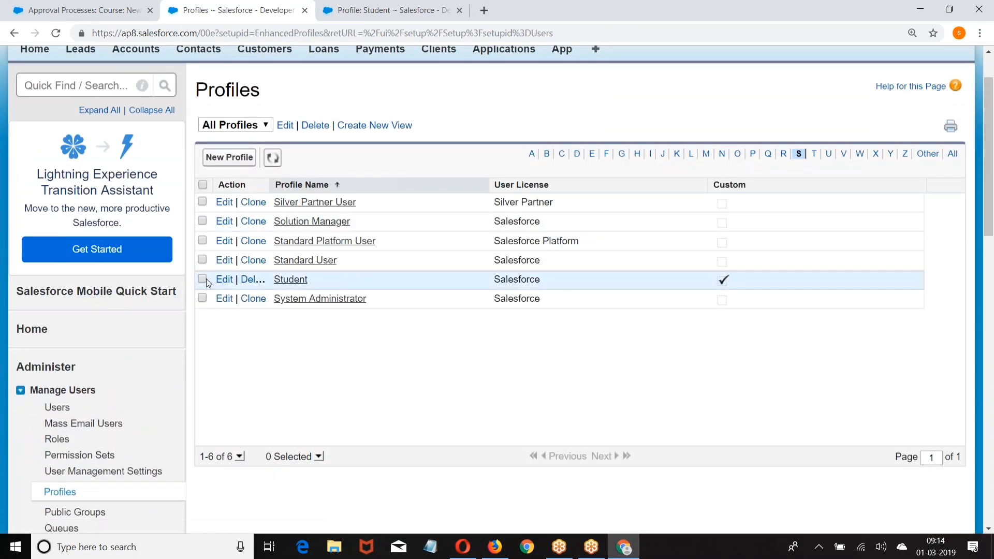
Grant the Student profile Modify All on App and Applications objects and save it.
{"action": "left_click", "coordinate": [225, 280]}
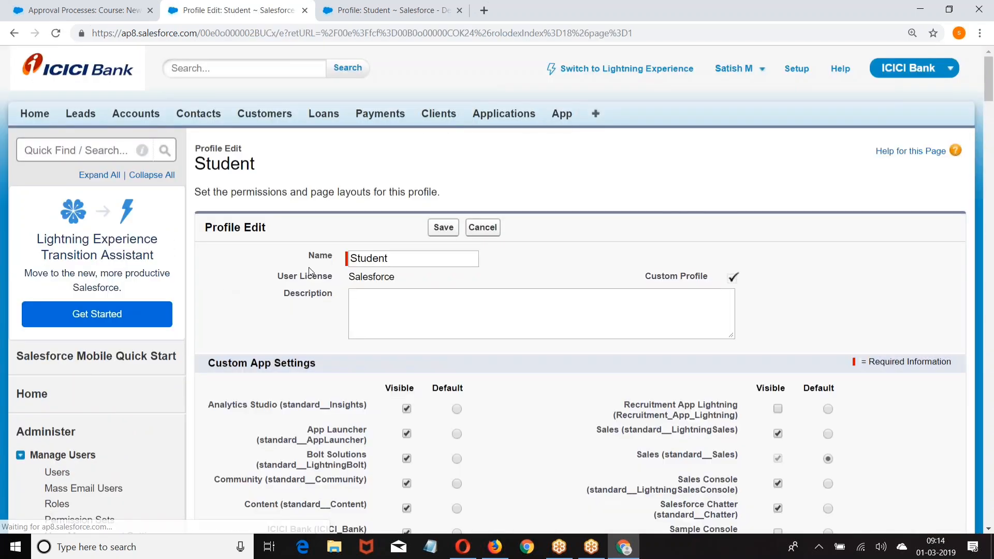
{"action": "scroll", "coordinate": [464, 248], "scroll_direction": "down", "scroll_amount": 20}
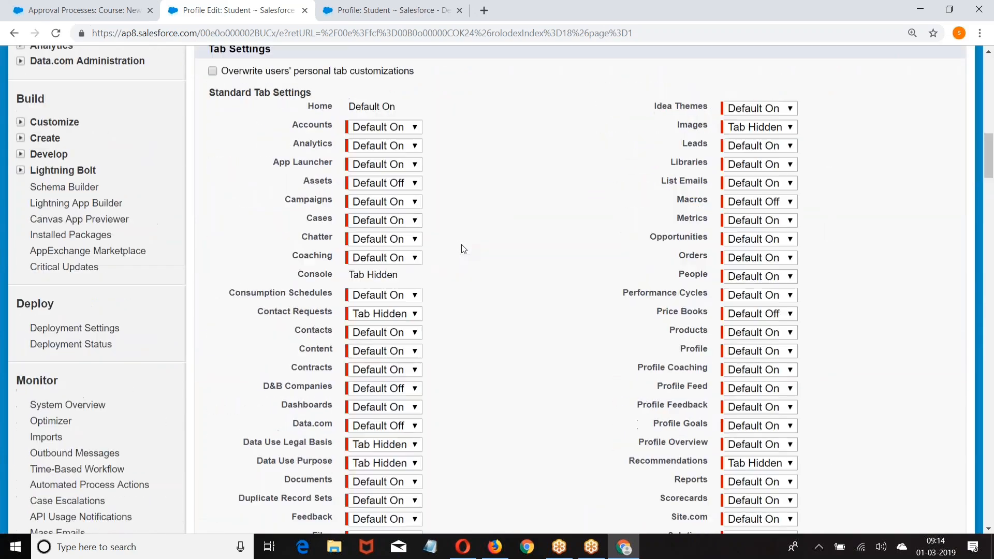
{"action": "scroll", "coordinate": [462, 244], "scroll_direction": "down", "scroll_amount": 20}
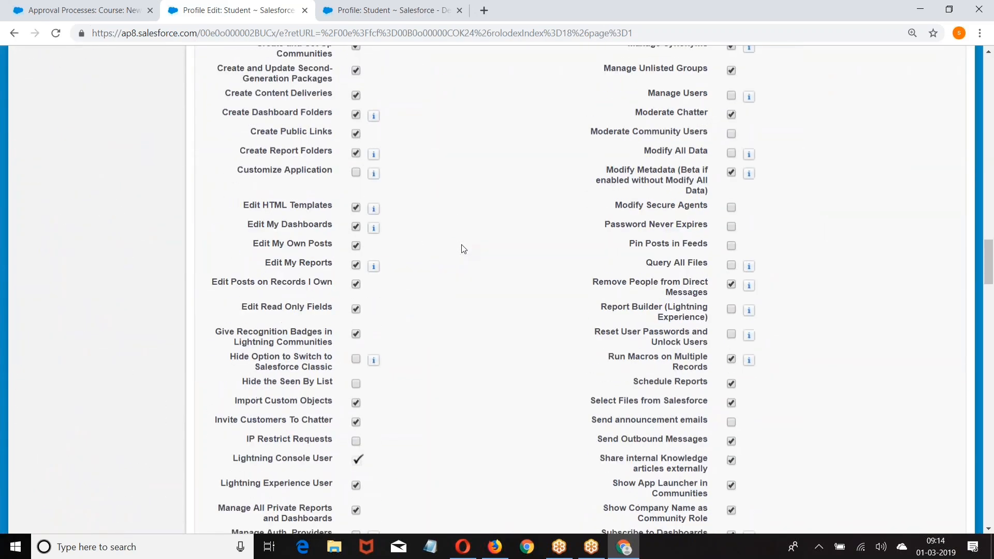
{"action": "scroll", "coordinate": [461, 244], "scroll_direction": "down", "scroll_amount": 20}
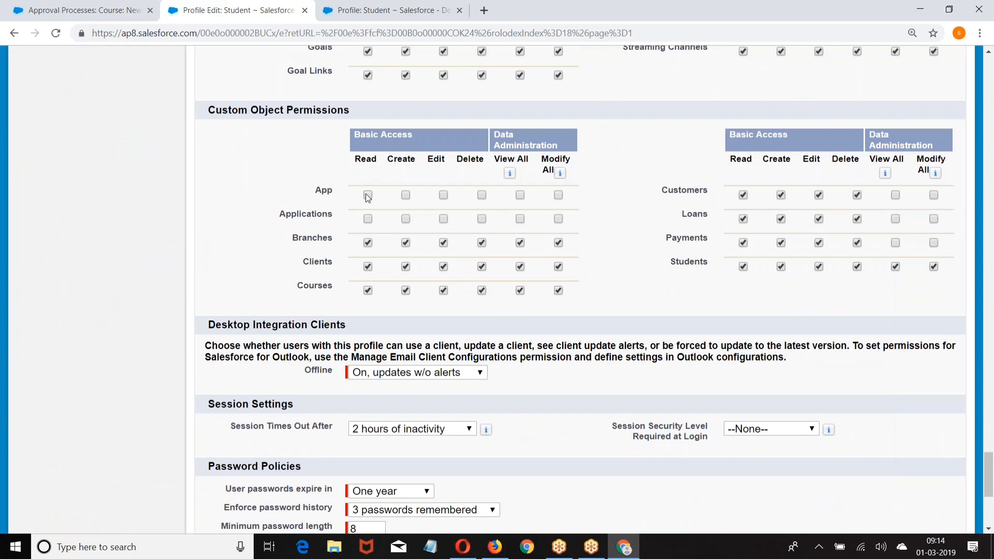
{"action": "left_click", "coordinate": [558, 195]}
{"action": "left_click", "coordinate": [558, 219]}
{"action": "scroll", "coordinate": [544, 310], "scroll_direction": "down", "scroll_amount": 6}
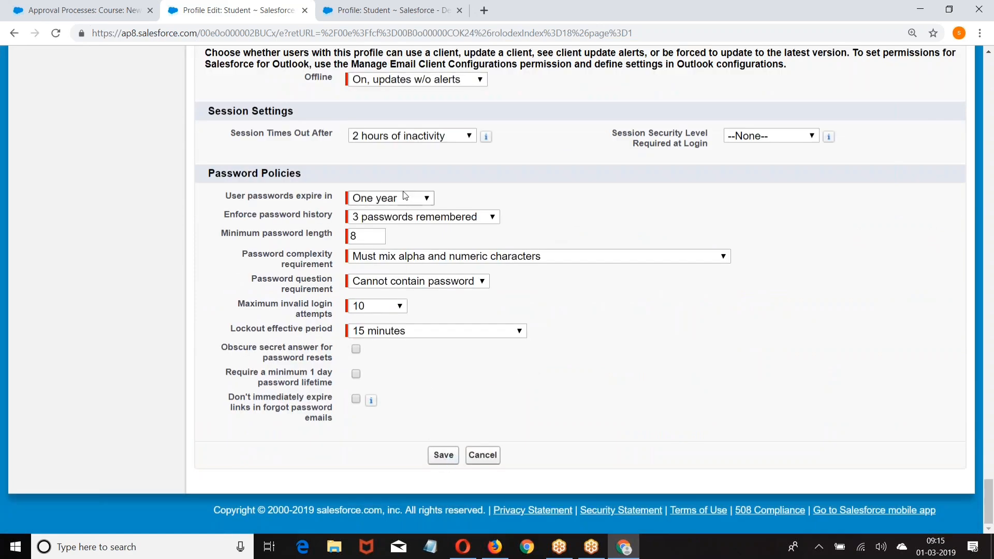
{"action": "left_click", "coordinate": [443, 455]}
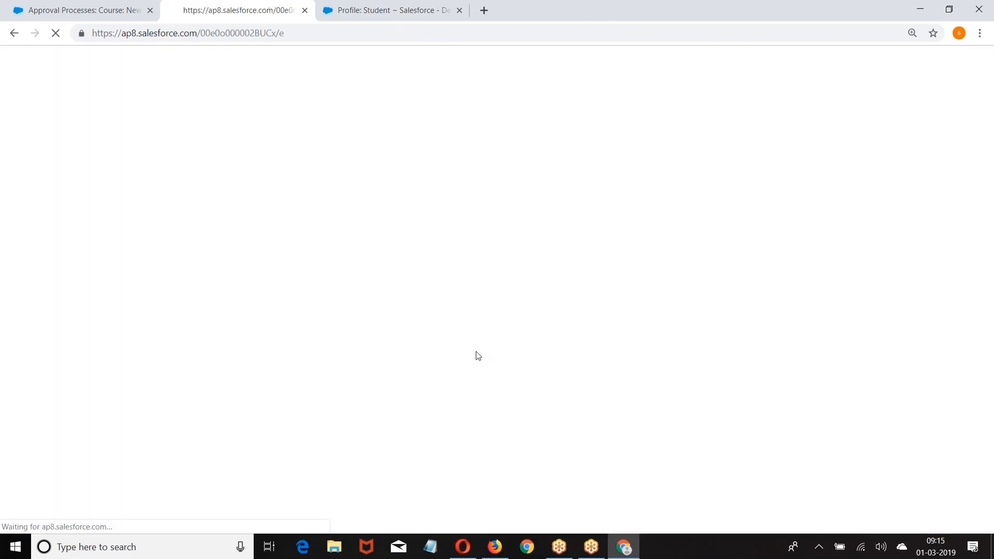
{"action": "scroll", "coordinate": [167, 266], "scroll_direction": "down", "scroll_amount": 1}
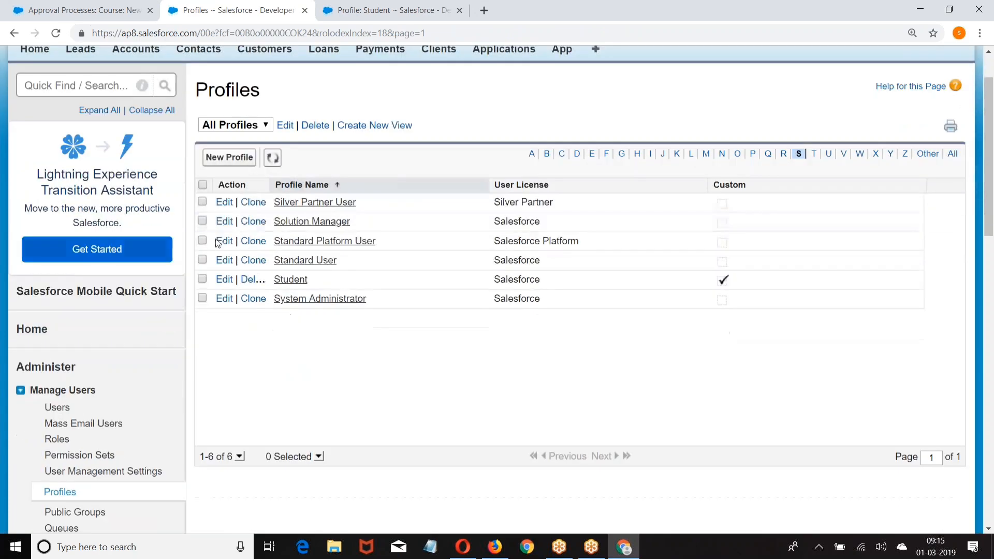
Give Clerk Profile Modify All on App and Applications plus App Create, and save.
{"action": "left_click", "coordinate": [563, 156]}
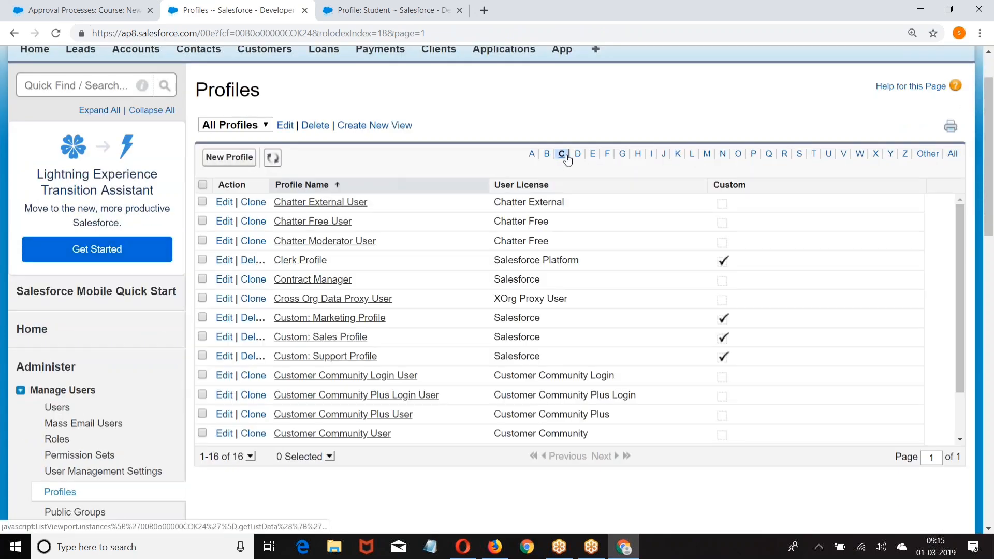
{"action": "left_click", "coordinate": [225, 260]}
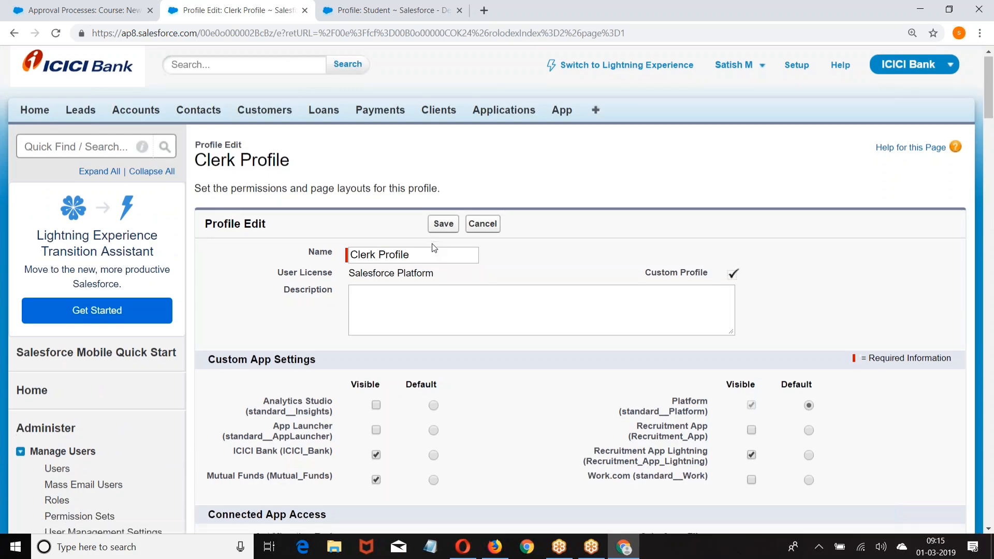
{"action": "scroll", "coordinate": [434, 249], "scroll_direction": "down", "scroll_amount": 13}
{"action": "scroll", "coordinate": [432, 243], "scroll_direction": "down", "scroll_amount": 20}
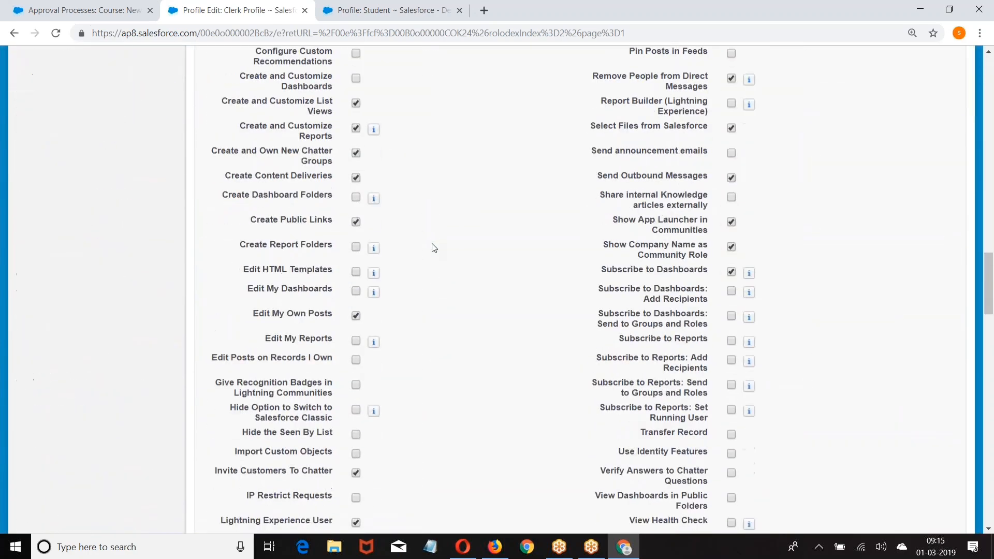
{"action": "scroll", "coordinate": [539, 125], "scroll_direction": "down", "scroll_amount": 1}
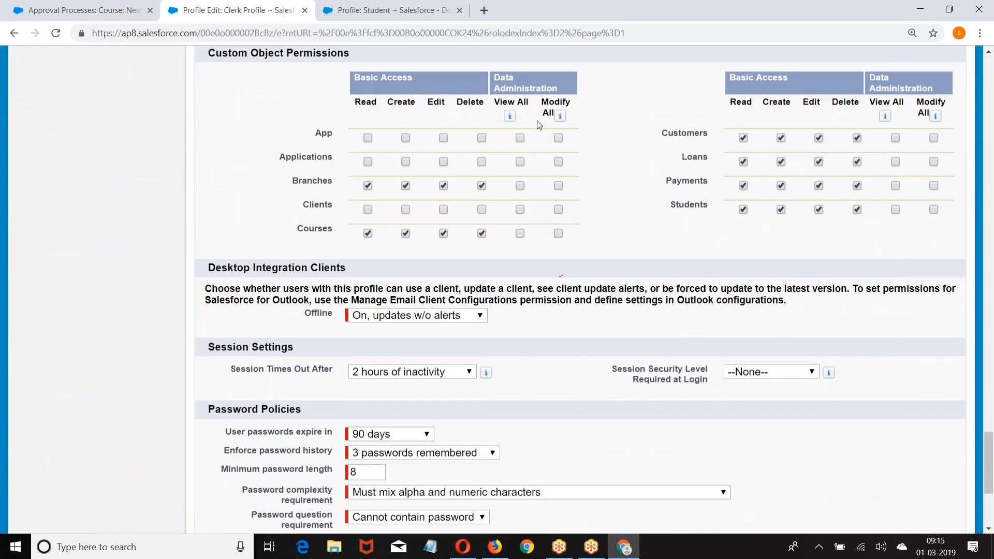
{"action": "left_click", "coordinate": [558, 138]}
{"action": "left_click", "coordinate": [558, 162]}
{"action": "left_click", "coordinate": [406, 138]}
{"action": "scroll", "coordinate": [508, 395], "scroll_direction": "down", "scroll_amount": 4}
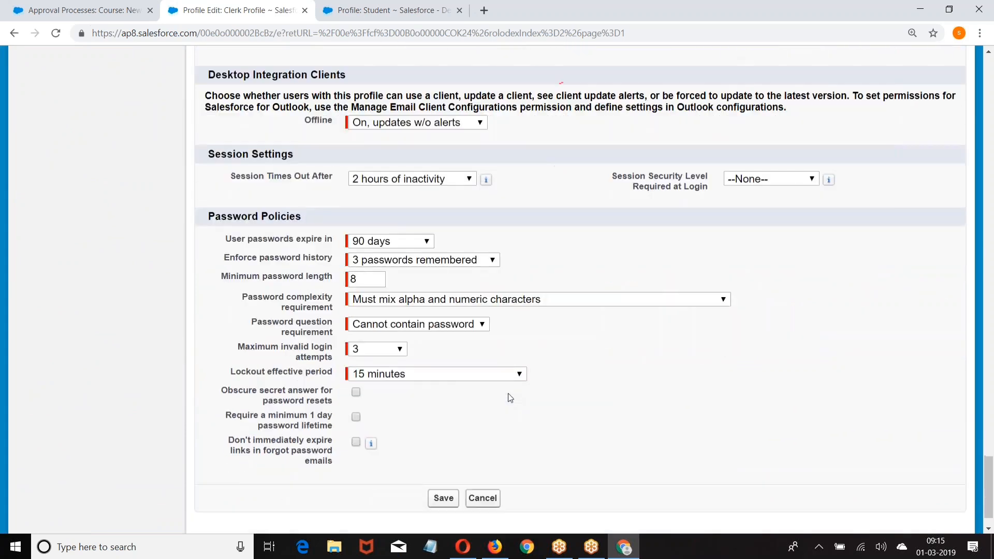
{"action": "scroll", "coordinate": [507, 395], "scroll_direction": "up", "scroll_amount": 1}
{"action": "scroll", "coordinate": [466, 435], "scroll_direction": "down", "scroll_amount": 2}
{"action": "left_click", "coordinate": [439, 457]}
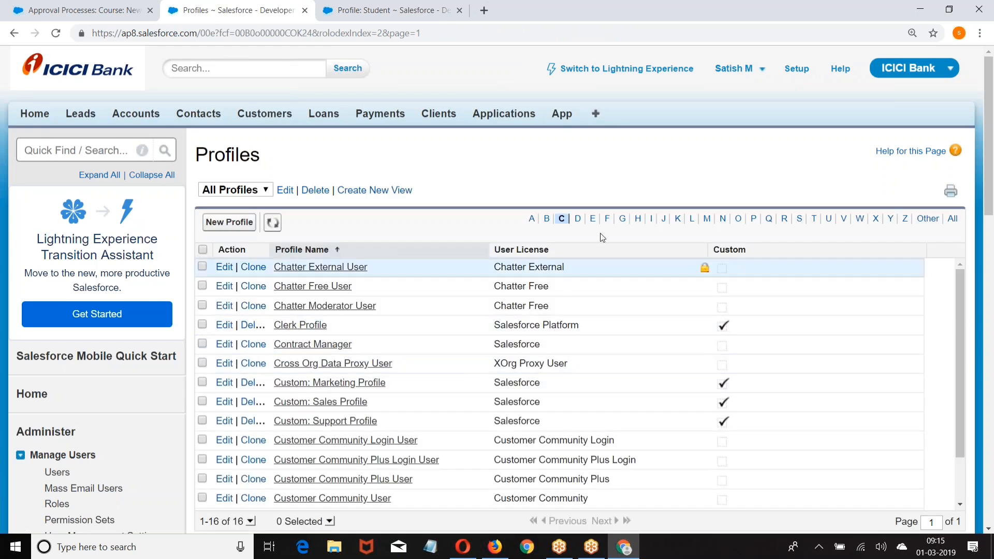
Go through Setup > Create > Workflow & Approvals to the Approval Processes page.
{"action": "left_click", "coordinate": [796, 71]}
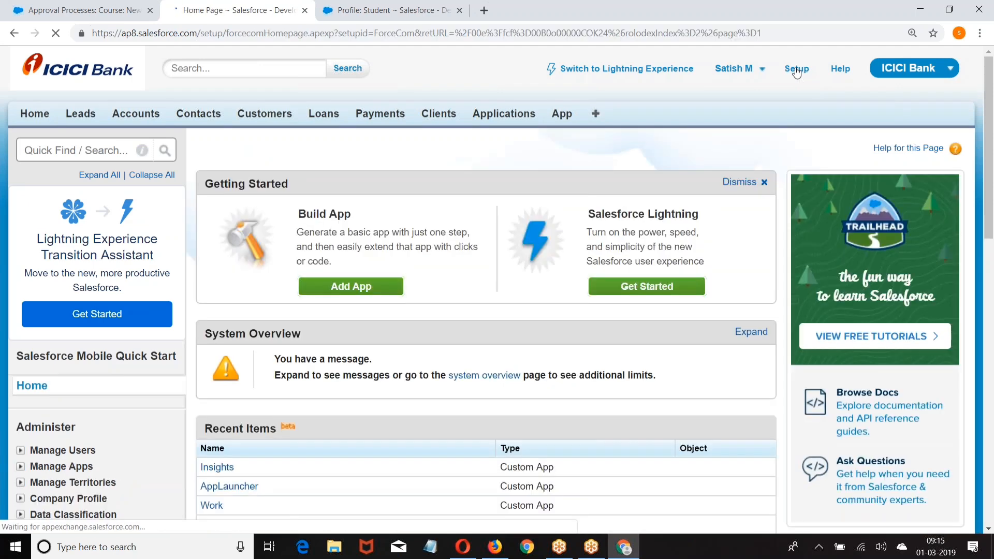
{"action": "scroll", "coordinate": [125, 173], "scroll_direction": "down", "scroll_amount": 10}
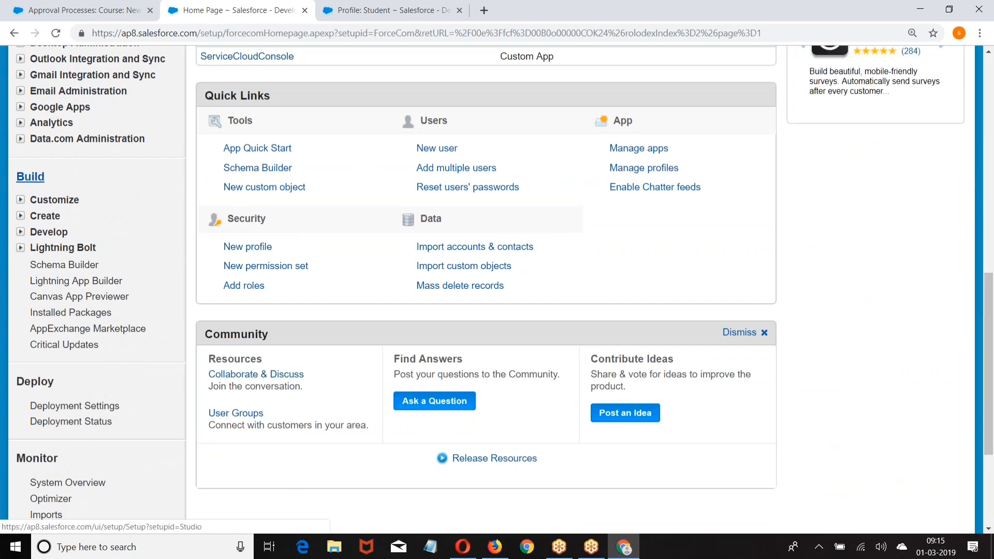
{"action": "left_click", "coordinate": [21, 216]}
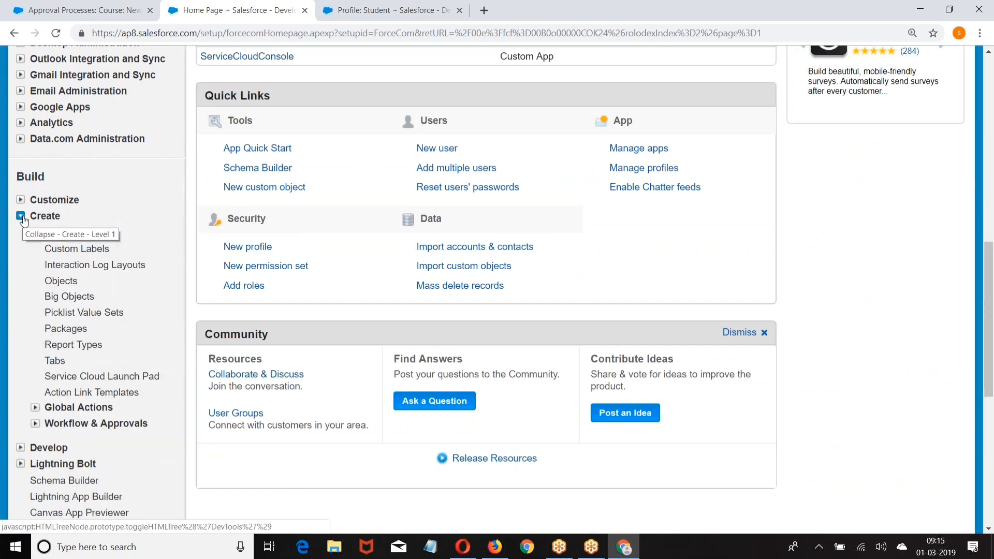
{"action": "scroll", "coordinate": [29, 223], "scroll_direction": "down", "scroll_amount": 1}
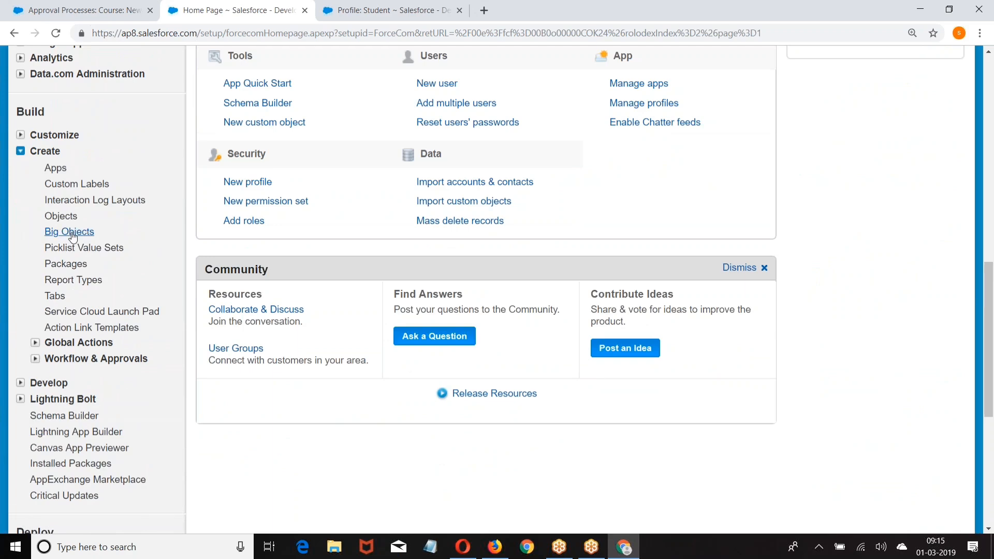
{"action": "scroll", "coordinate": [57, 233], "scroll_direction": "down", "scroll_amount": 2}
{"action": "left_click", "coordinate": [35, 229]}
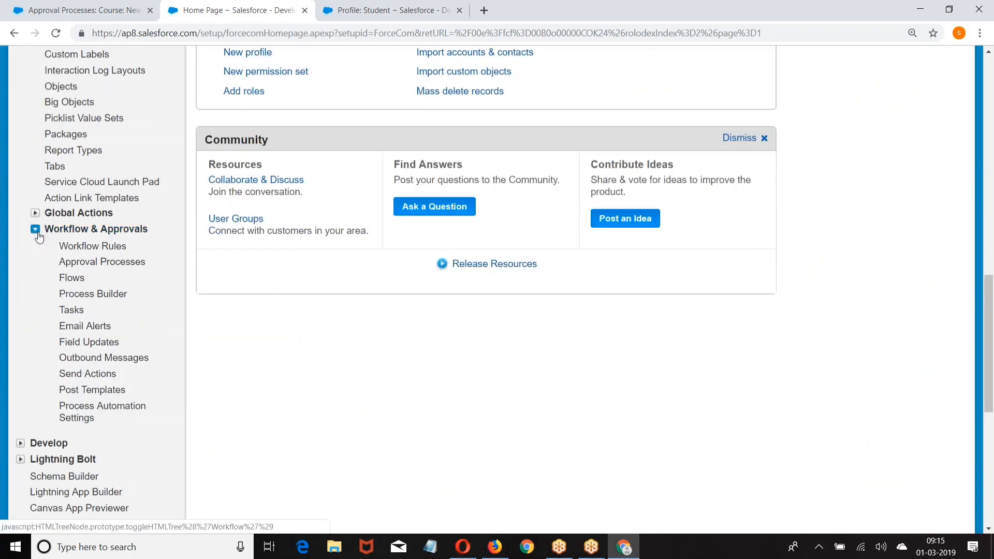
{"action": "left_click", "coordinate": [107, 262]}
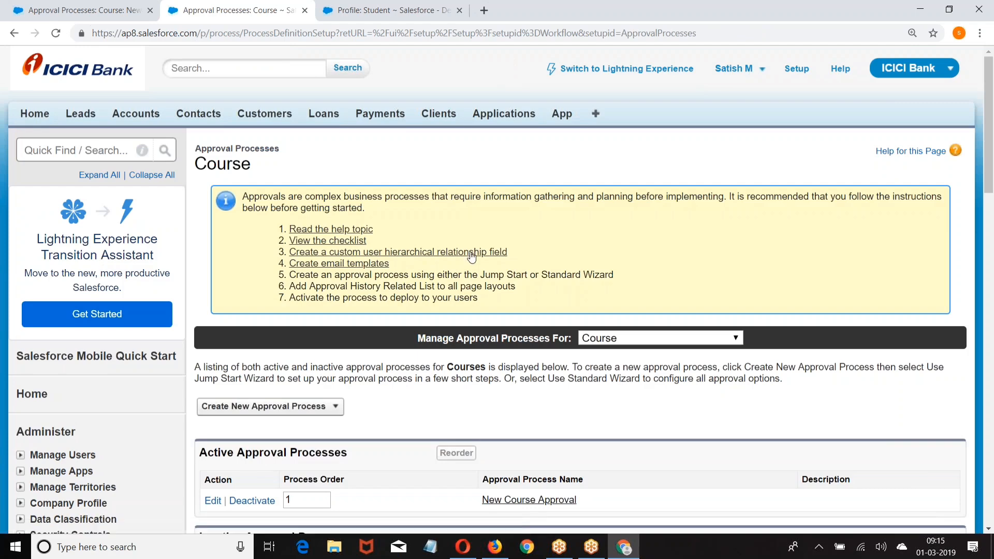
{"action": "scroll", "coordinate": [544, 261], "scroll_direction": "down", "scroll_amount": 2}
Select App_Object and bring up the Create New Approval Process choices.
{"action": "left_click", "coordinate": [679, 214]}
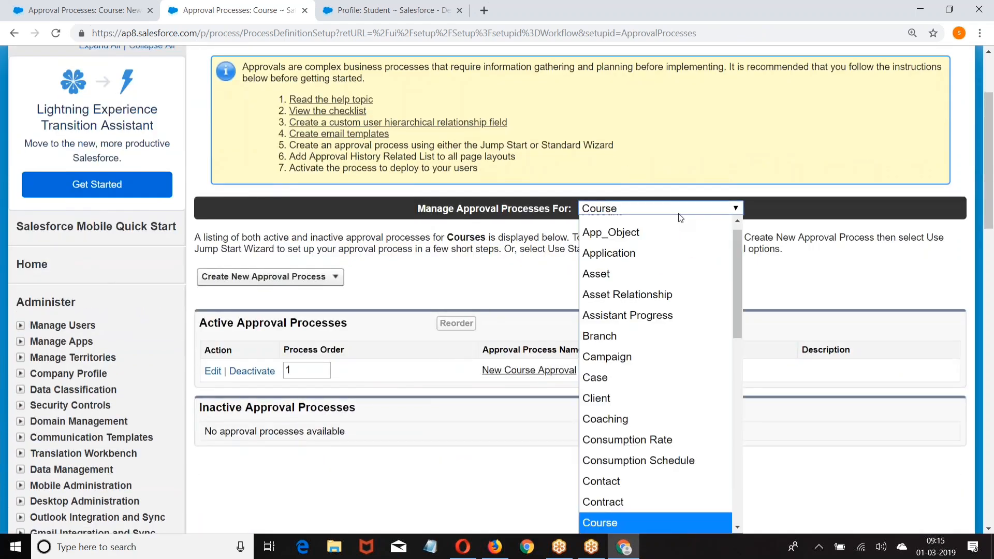
{"action": "scroll", "coordinate": [647, 224], "scroll_direction": "up", "scroll_amount": 1}
{"action": "left_click", "coordinate": [601, 246]}
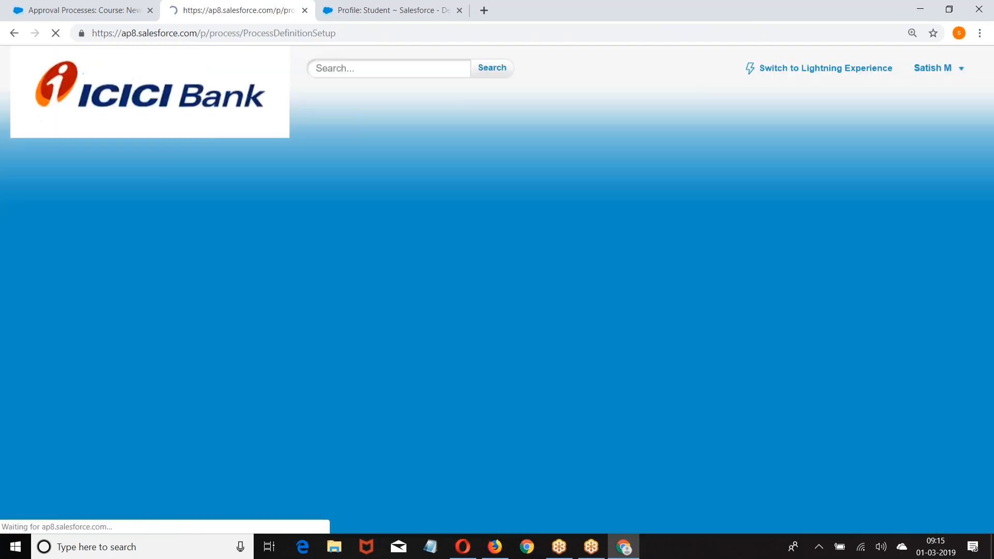
{"action": "scroll", "coordinate": [602, 247], "scroll_direction": "down", "scroll_amount": 3}
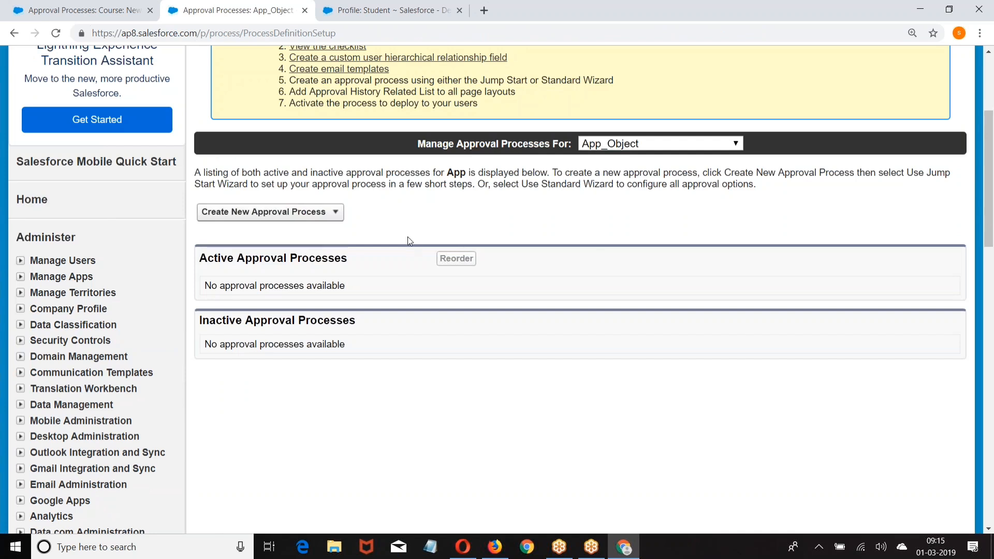
{"action": "left_click", "coordinate": [336, 217]}
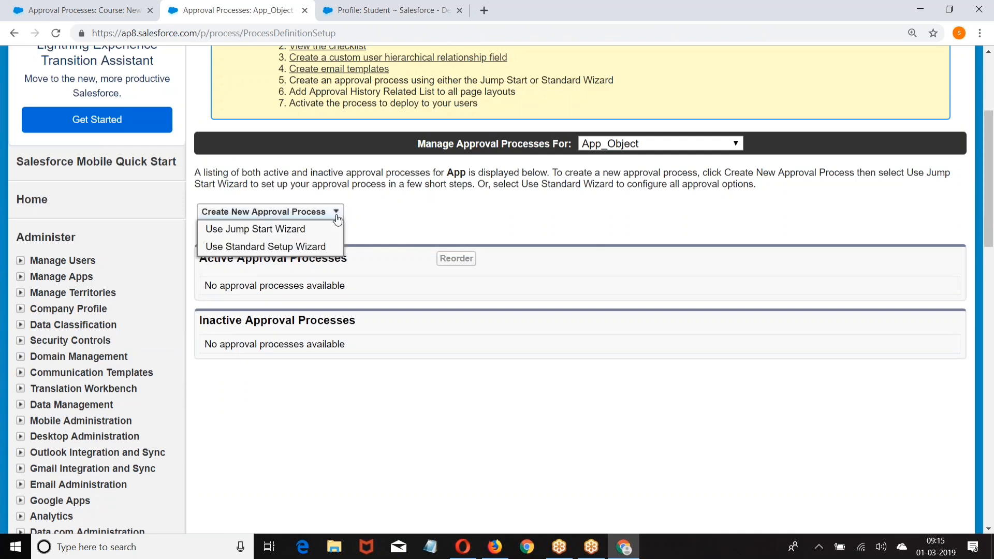
Use the Standard Setup Wizard to name the new process 'App Approval'.
{"action": "left_click", "coordinate": [251, 247]}
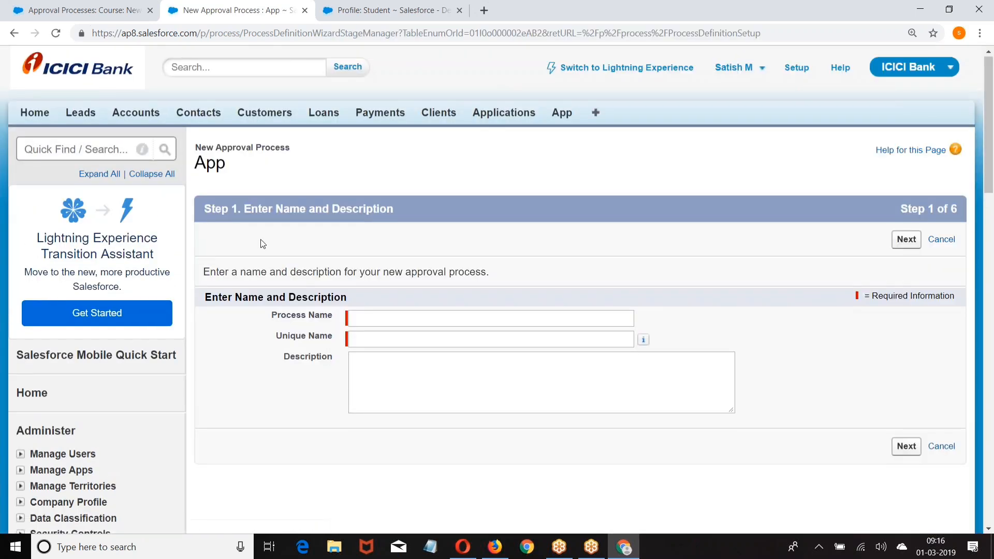
{"action": "scroll", "coordinate": [367, 247], "scroll_direction": "down", "scroll_amount": 1}
{"action": "left_click", "coordinate": [368, 252]}
{"action": "type", "text": "A"}
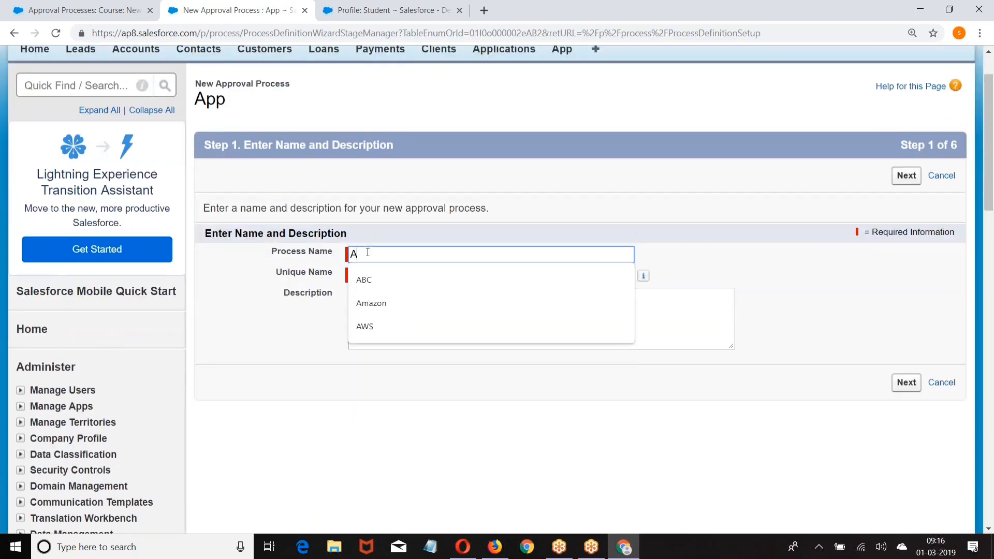
{"action": "type", "text": "pp Approva"}
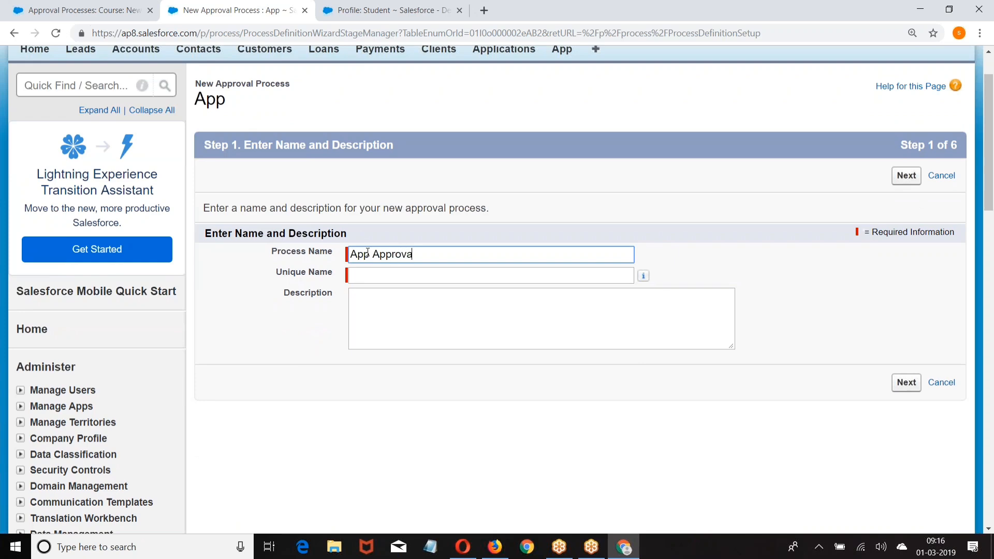
{"action": "type", "text": "l"}
{"action": "left_click", "coordinate": [417, 274]}
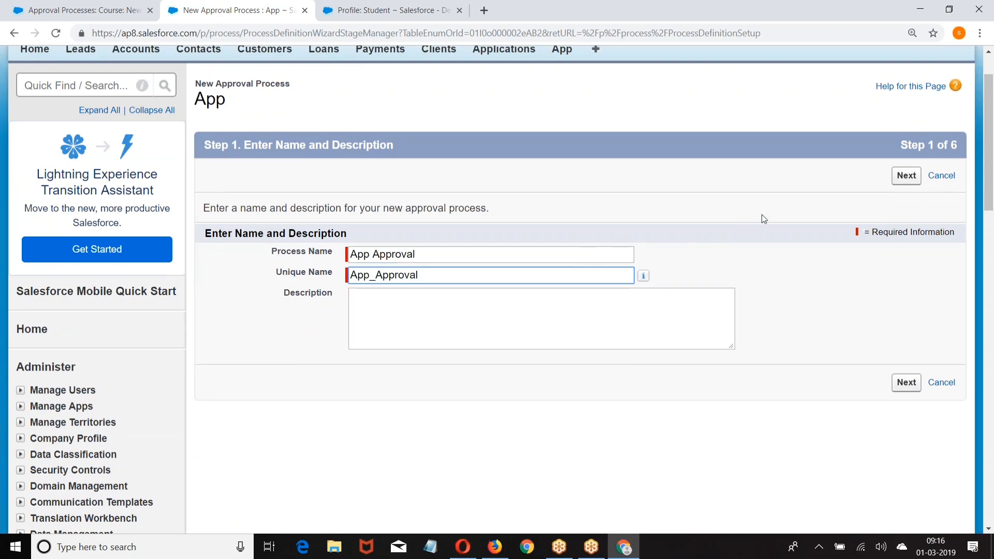
{"action": "left_click", "coordinate": [900, 176]}
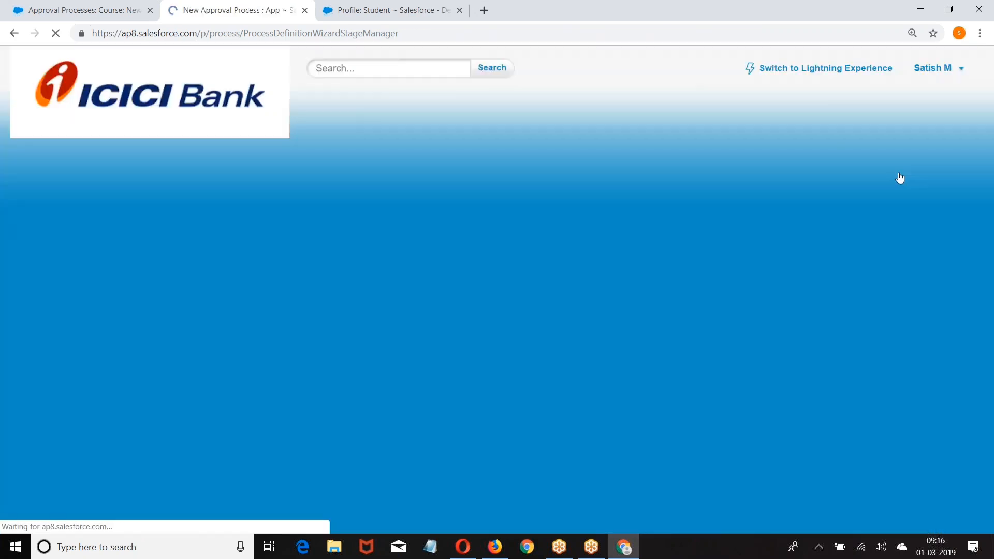
Skip entry criteria and set Sales Manager as the next automated approver.
{"action": "scroll", "coordinate": [741, 182], "scroll_direction": "down", "scroll_amount": 2}
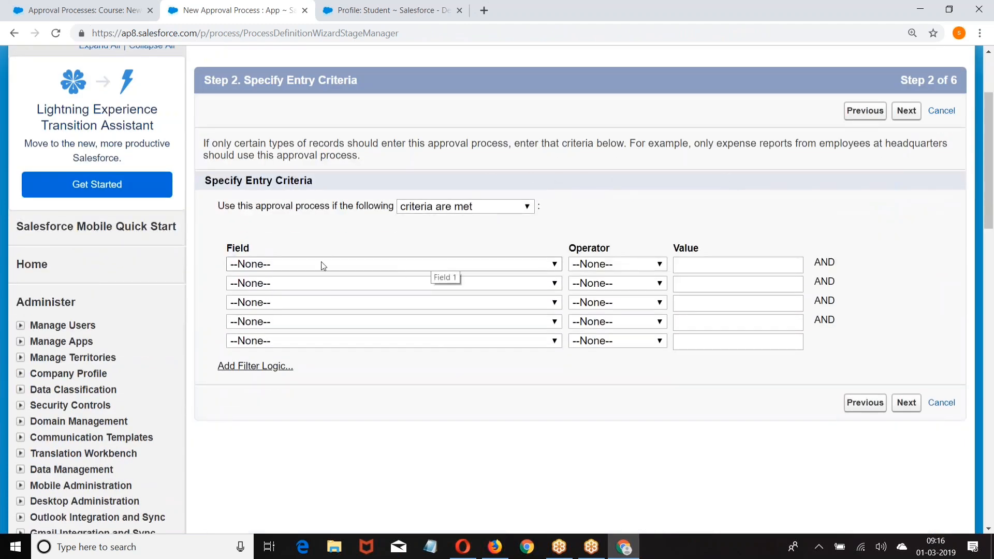
{"action": "left_click", "coordinate": [907, 403]}
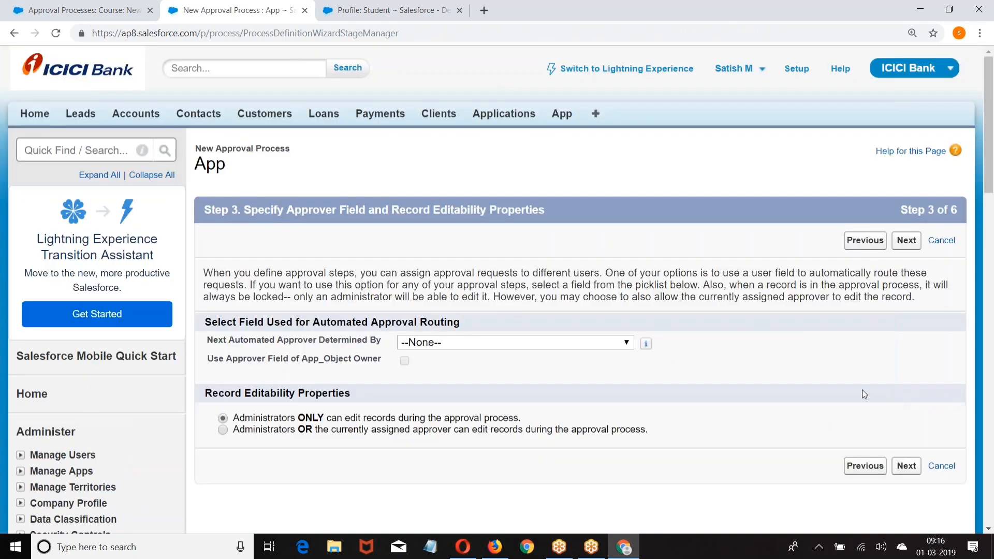
{"action": "scroll", "coordinate": [171, 233], "scroll_direction": "down", "scroll_amount": 3}
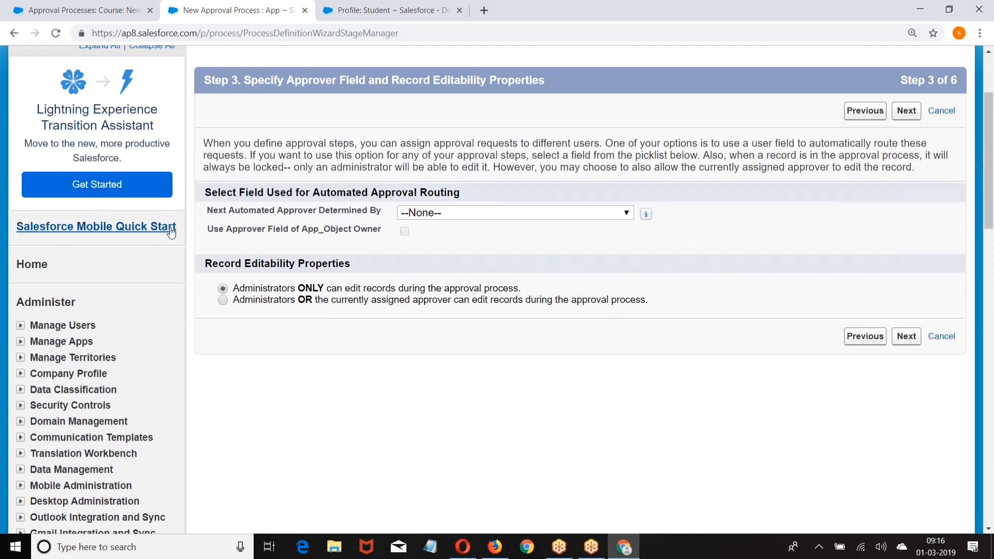
{"action": "left_click", "coordinate": [508, 212]}
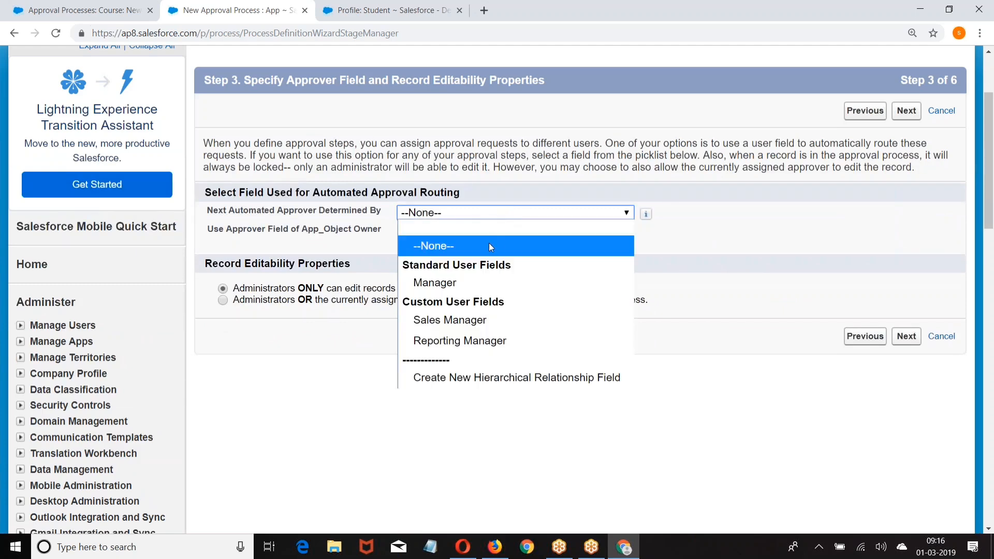
{"action": "left_click", "coordinate": [449, 321]}
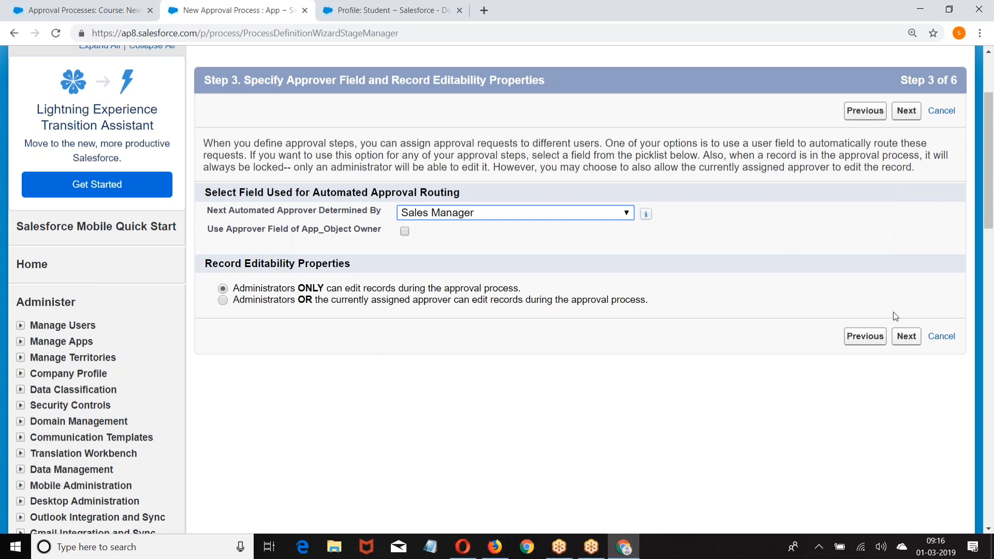
Use the 'New lead' email template for approval assignment notifications.
{"action": "left_click", "coordinate": [906, 337]}
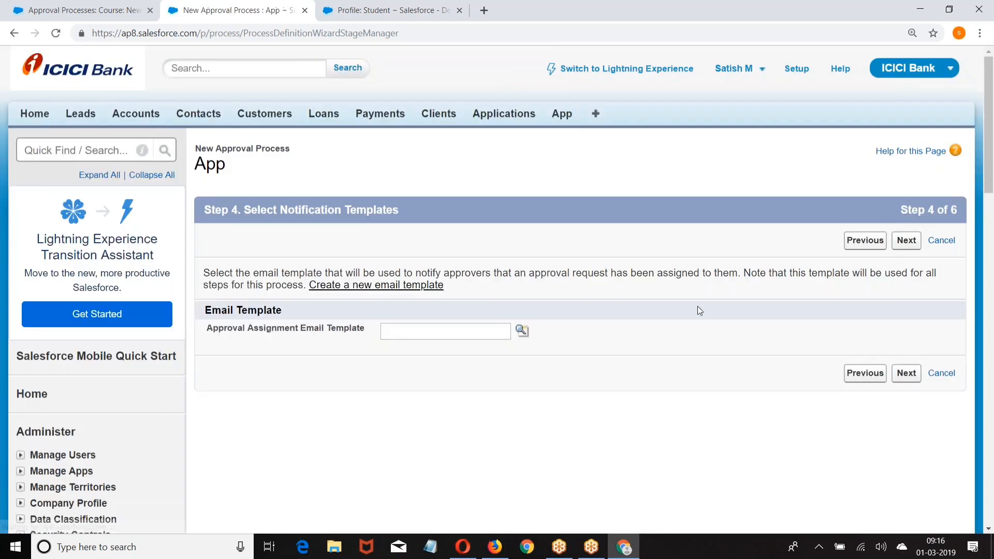
{"action": "scroll", "coordinate": [698, 306], "scroll_direction": "down", "scroll_amount": 2}
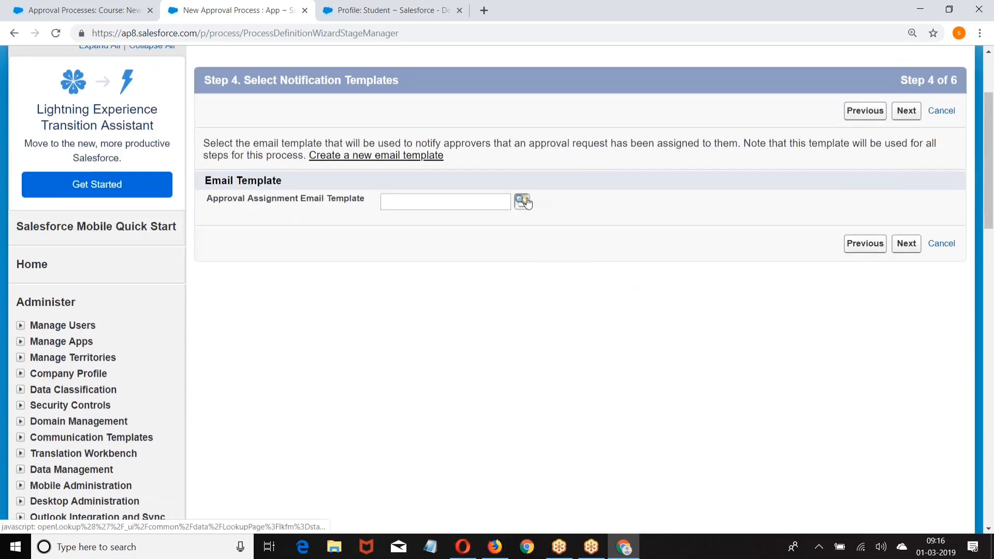
{"action": "left_click", "coordinate": [523, 201]}
{"action": "left_click", "coordinate": [327, 304]}
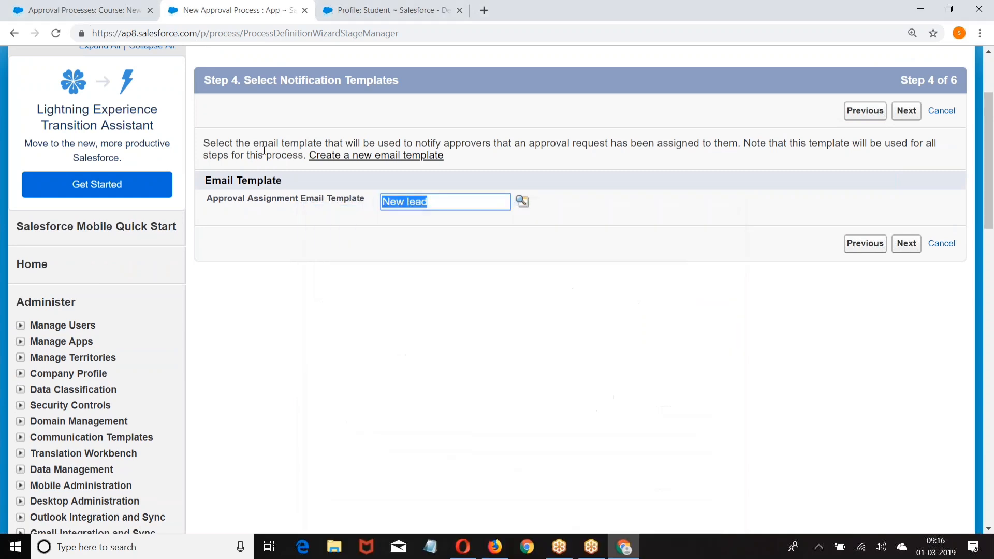
{"action": "left_click", "coordinate": [906, 243]}
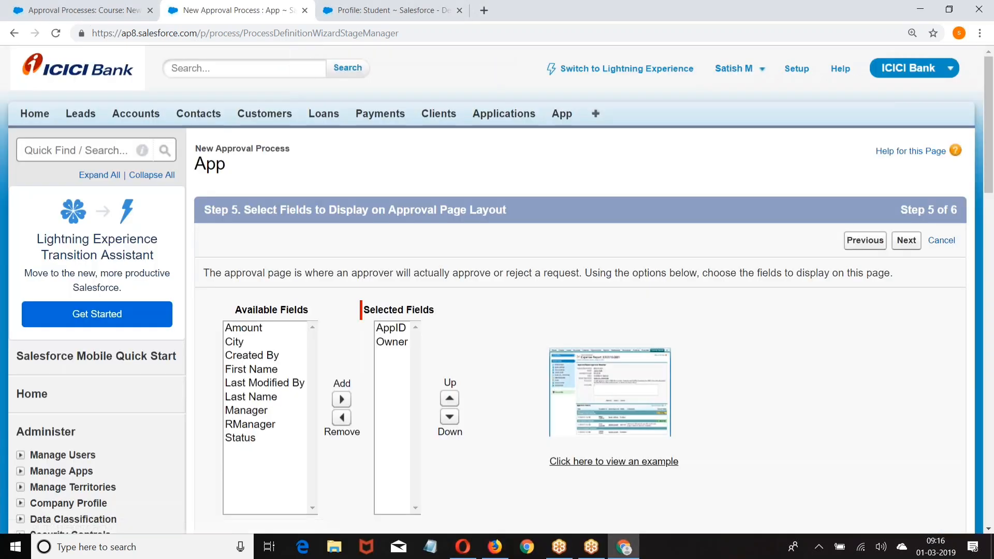
Add City, Amount, Last Name and First Name to the approval page, placing names after AppID and Owner last.
{"action": "scroll", "coordinate": [722, 264], "scroll_direction": "down", "scroll_amount": 2}
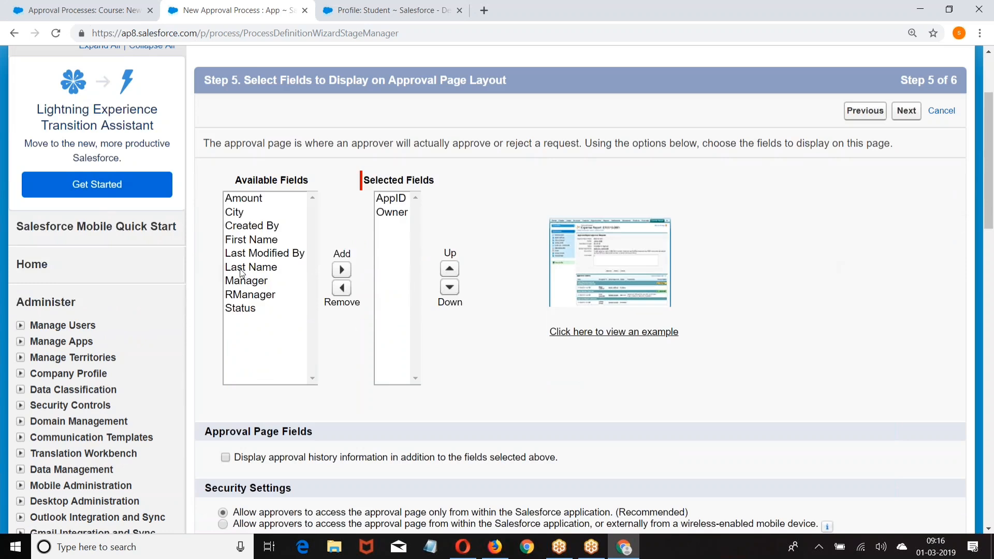
{"action": "left_click", "coordinate": [234, 213]}
{"action": "left_click", "coordinate": [342, 269]}
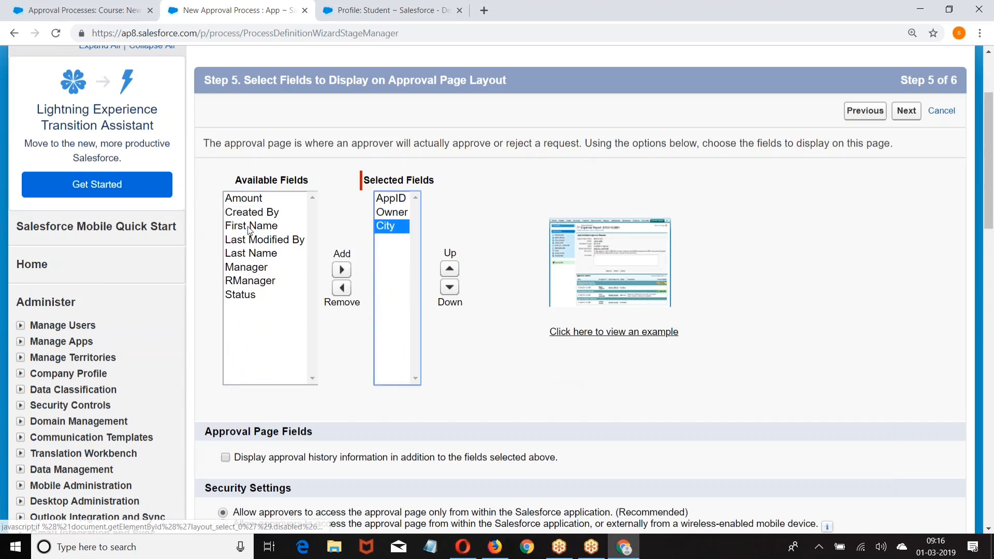
{"action": "left_click", "coordinate": [249, 203]}
{"action": "left_click", "coordinate": [341, 270]}
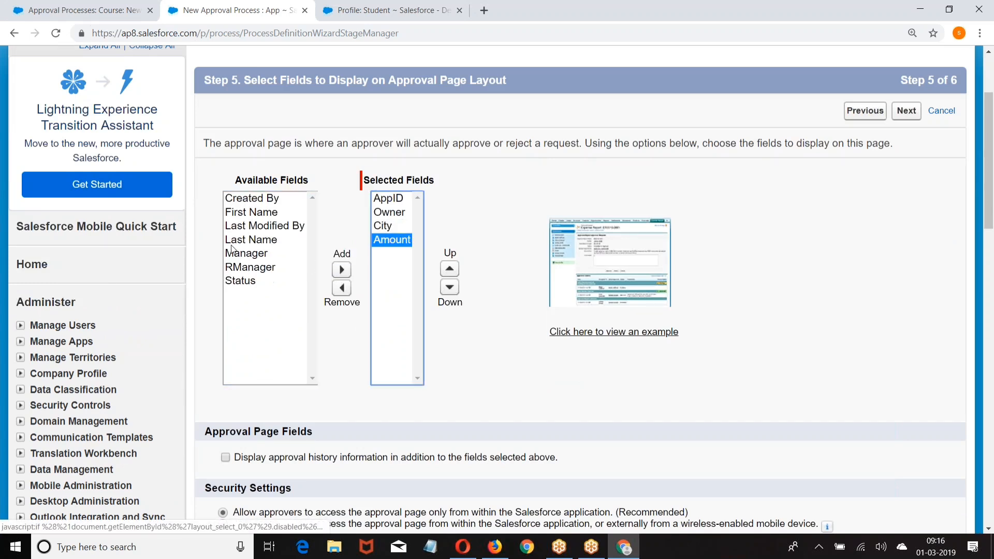
{"action": "left_click", "coordinate": [268, 241]}
{"action": "left_click", "coordinate": [342, 270]}
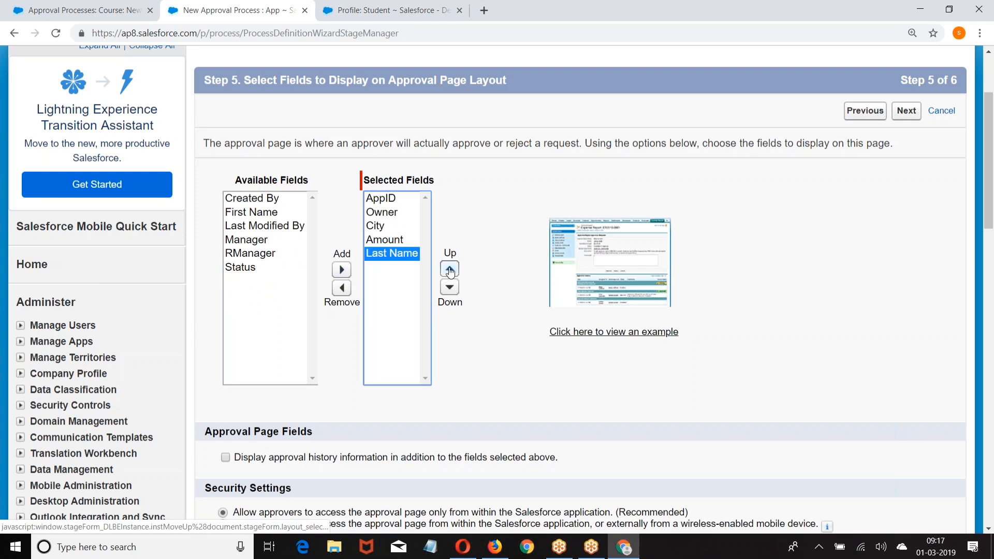
{"action": "left_click", "coordinate": [449, 269]}
{"action": "left_click", "coordinate": [449, 269]}
{"action": "left_click", "coordinate": [450, 269]}
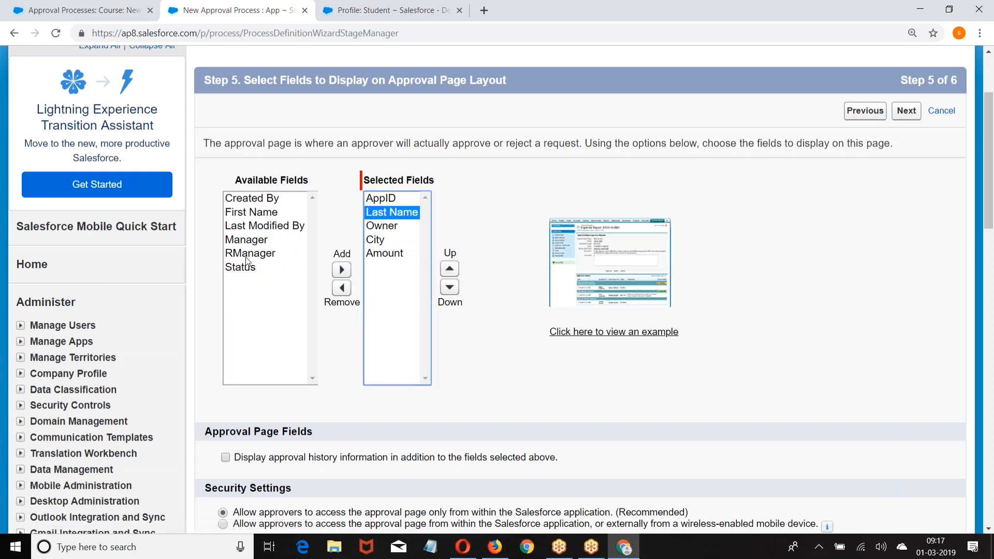
{"action": "left_click", "coordinate": [270, 214]}
{"action": "left_click", "coordinate": [341, 270]}
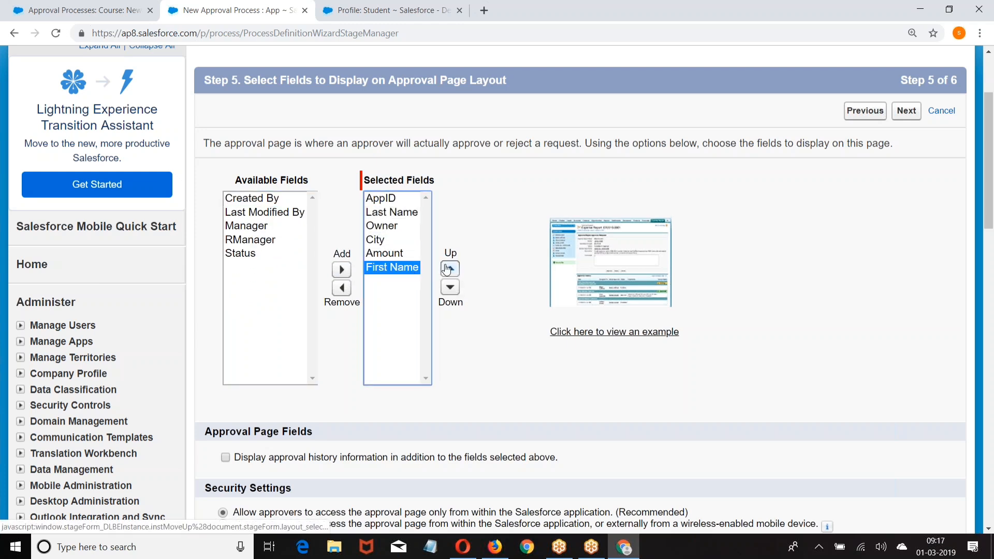
{"action": "left_click", "coordinate": [450, 269]}
{"action": "left_click", "coordinate": [450, 269]}
{"action": "left_click", "coordinate": [450, 269]}
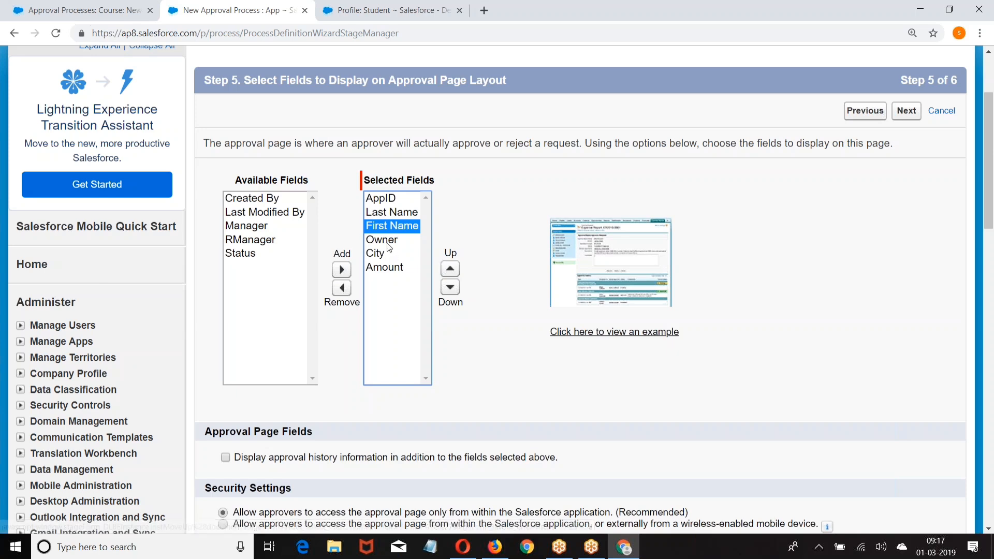
{"action": "left_click", "coordinate": [383, 239]}
{"action": "left_click", "coordinate": [449, 287]}
{"action": "left_click", "coordinate": [450, 286]}
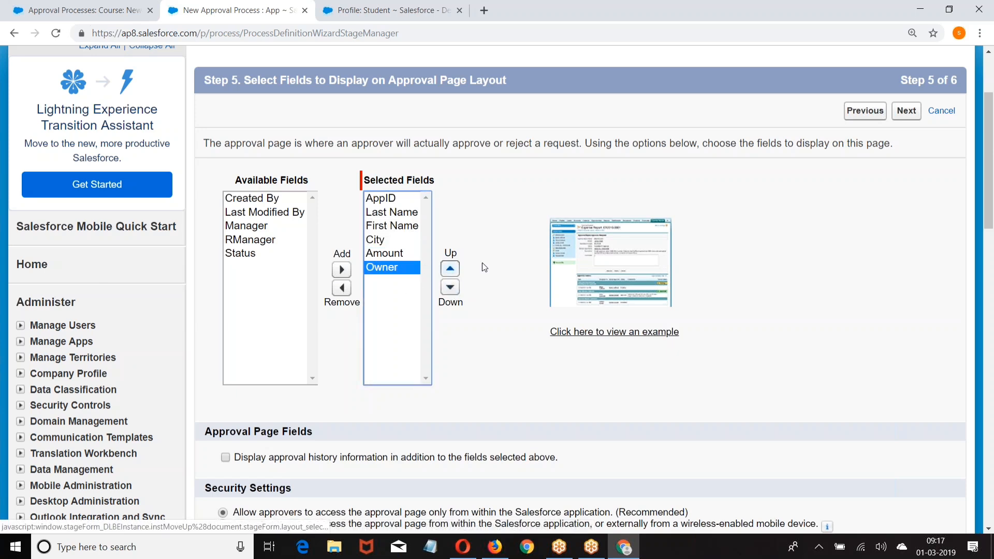
Display approval history and allow approval page access from mobile devices.
{"action": "scroll", "coordinate": [523, 262], "scroll_direction": "down", "scroll_amount": 4}
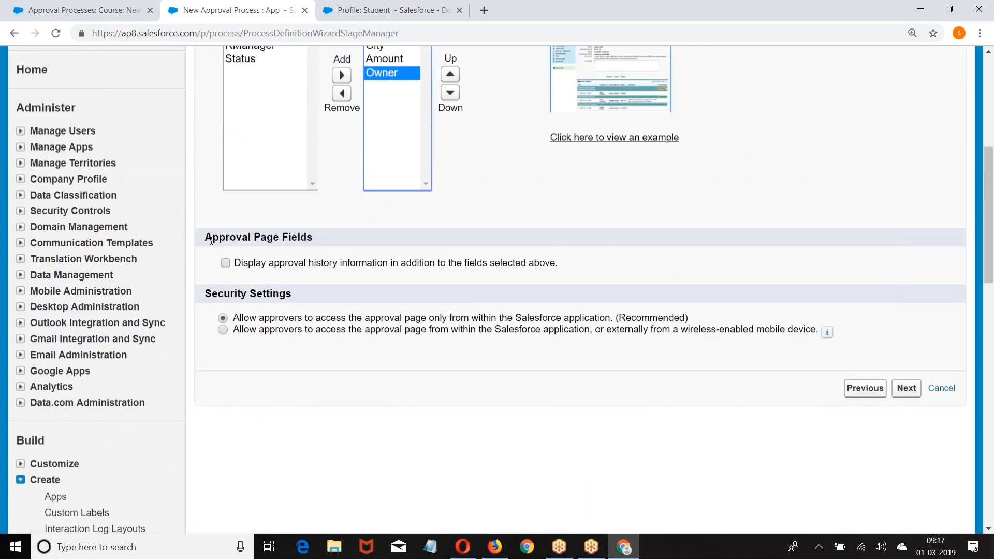
{"action": "left_click_drag", "start_coordinate": [211, 239], "coordinate": [347, 236]}
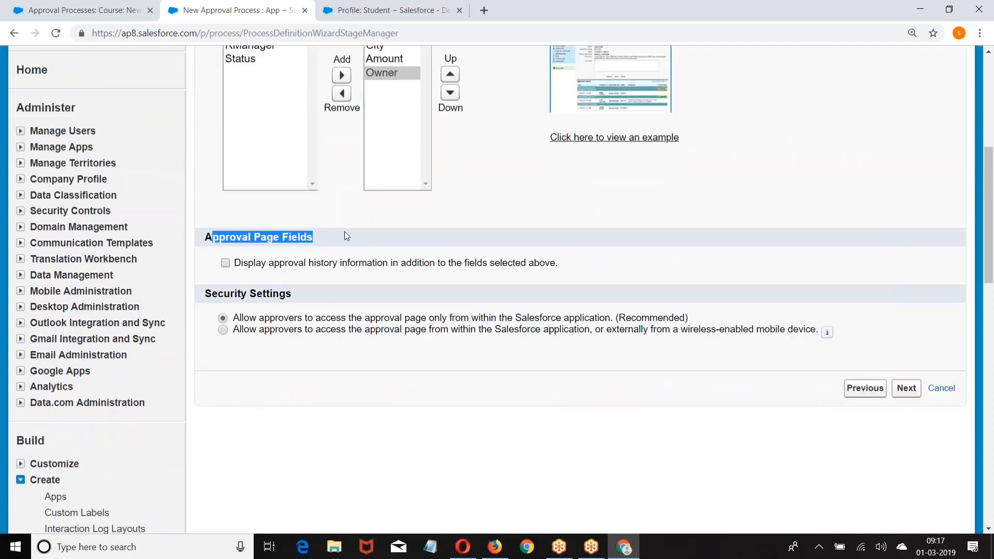
{"action": "left_click", "coordinate": [226, 263]}
{"action": "scroll", "coordinate": [502, 262], "scroll_direction": "down", "scroll_amount": 1}
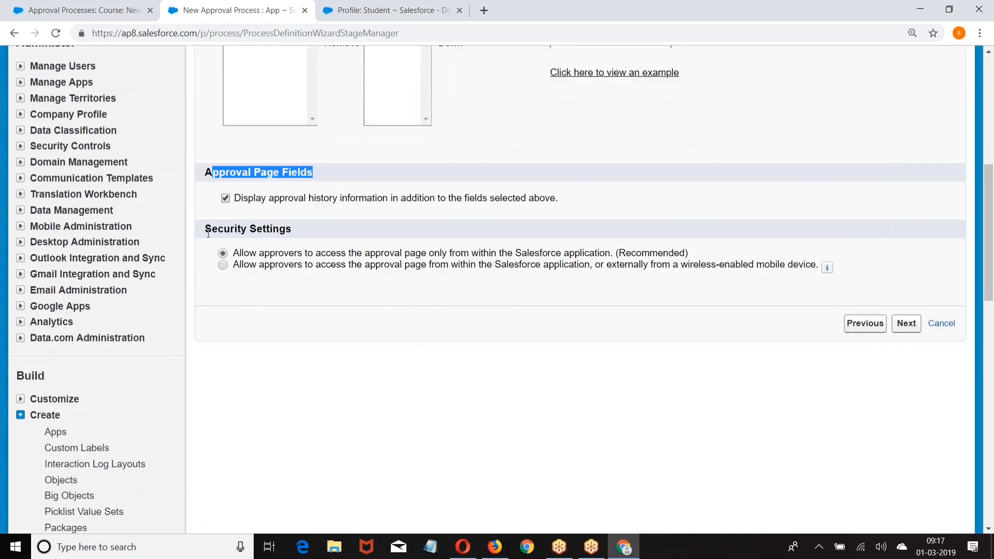
{"action": "left_click", "coordinate": [227, 265]}
Add a specific user to the allowed initial submitters.
{"action": "left_click", "coordinate": [916, 323]}
{"action": "scroll", "coordinate": [910, 330], "scroll_direction": "down", "scroll_amount": 5}
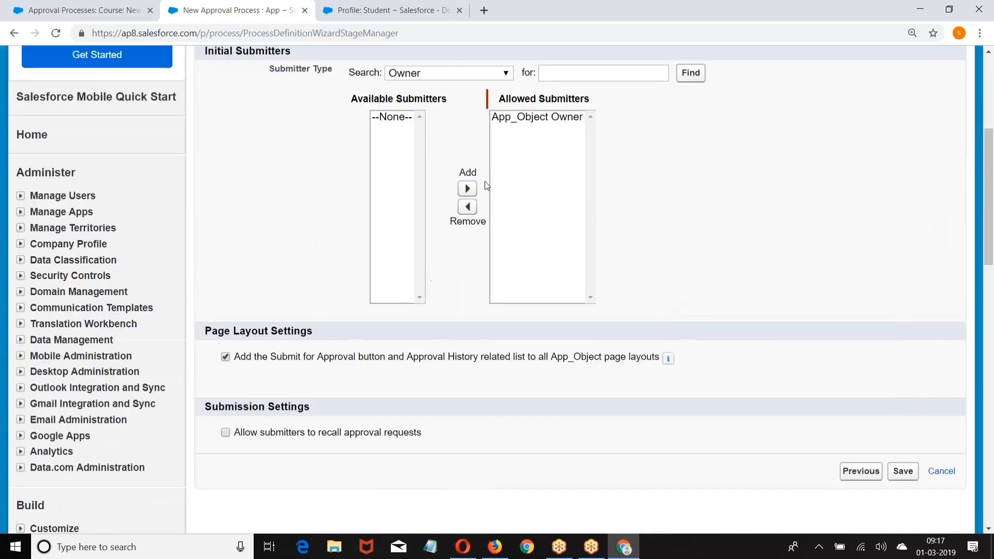
{"action": "left_click", "coordinate": [459, 73]}
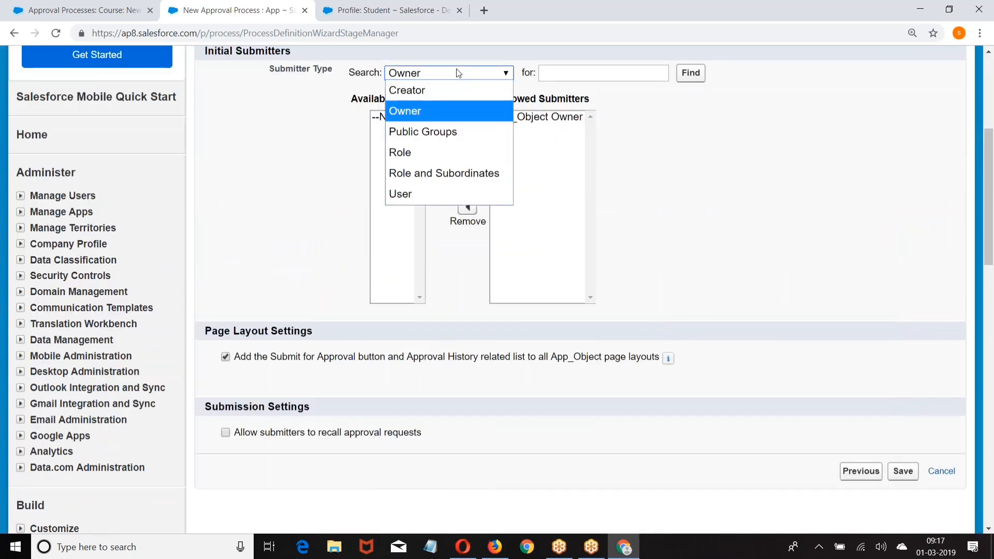
{"action": "left_click", "coordinate": [397, 194]}
{"action": "left_click", "coordinate": [399, 117]}
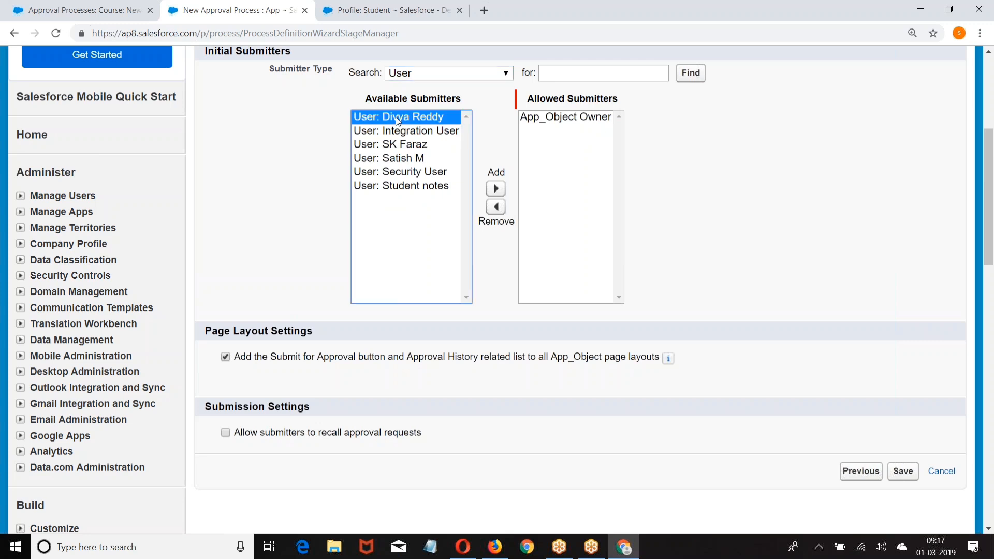
{"action": "left_click", "coordinate": [495, 189]}
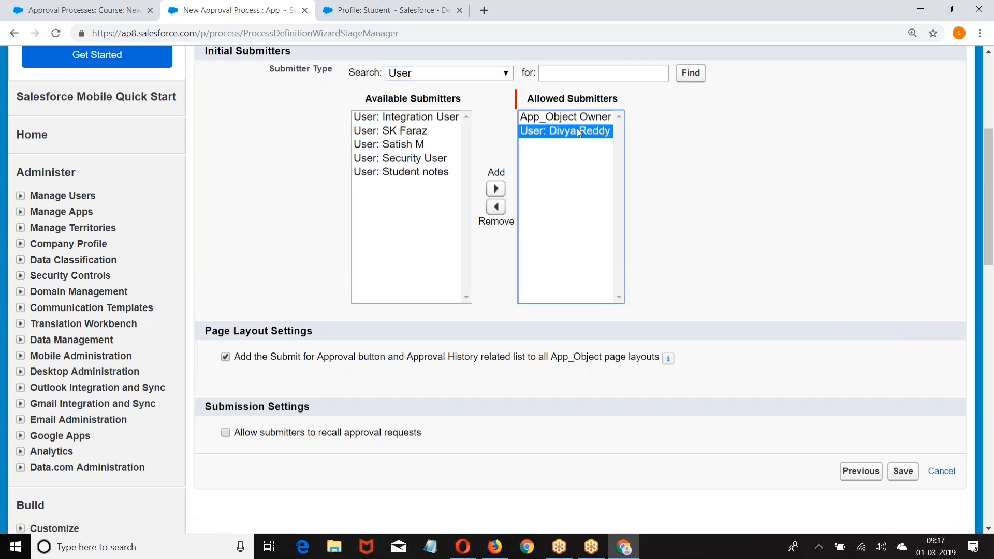
Save the App Approval process and open its detail page.
{"action": "scroll", "coordinate": [671, 191], "scroll_direction": "down", "scroll_amount": 3}
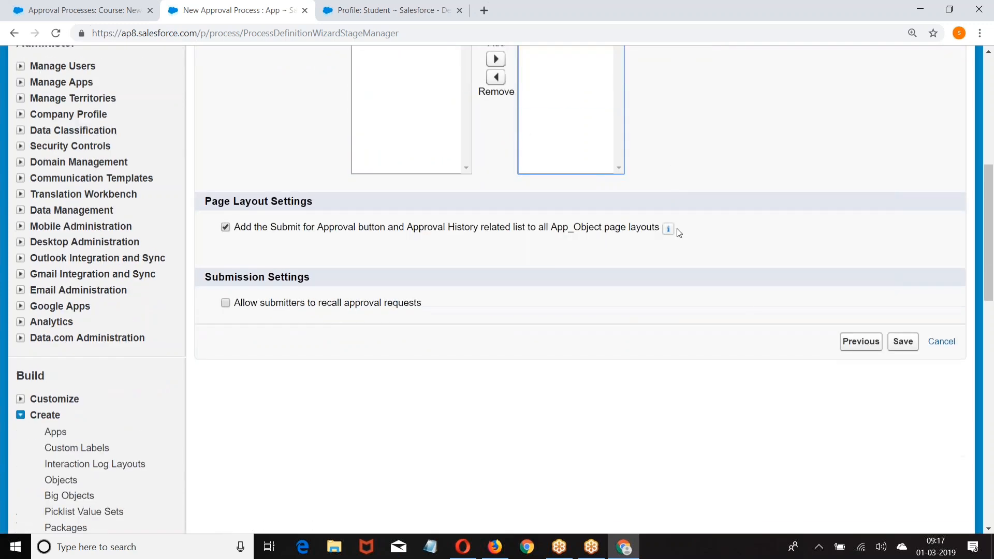
{"action": "left_click", "coordinate": [902, 341]}
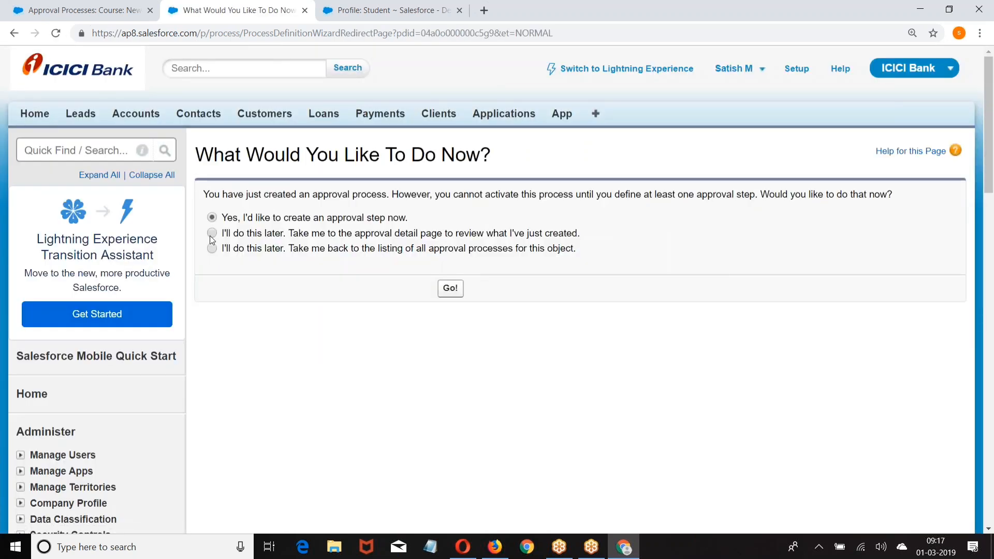
{"action": "left_click", "coordinate": [458, 289]}
{"action": "scroll", "coordinate": [387, 207], "scroll_direction": "down", "scroll_amount": 6}
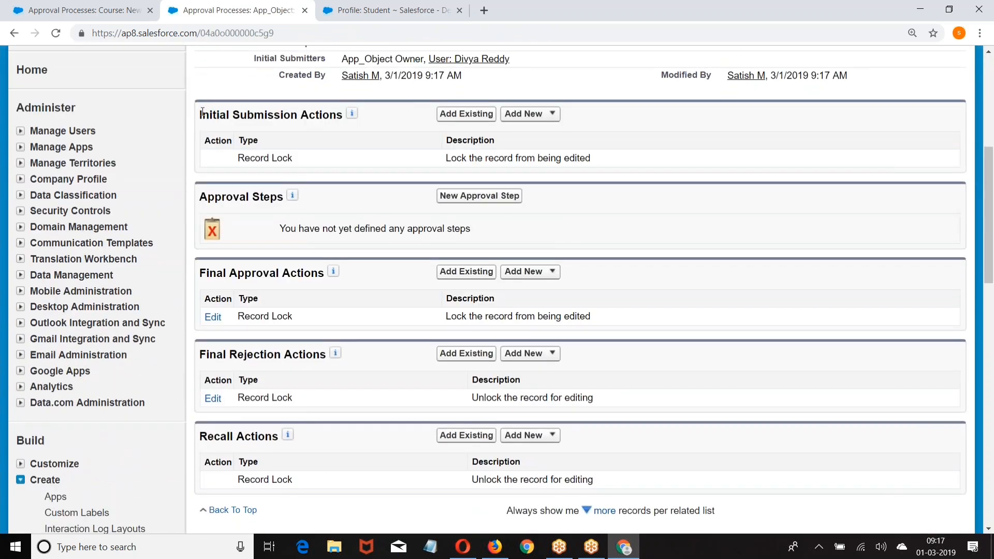
Start a new initial submission field update named Status_Pending.
{"action": "left_click_drag", "start_coordinate": [202, 112], "coordinate": [352, 114]}
{"action": "left_click", "coordinate": [533, 115]}
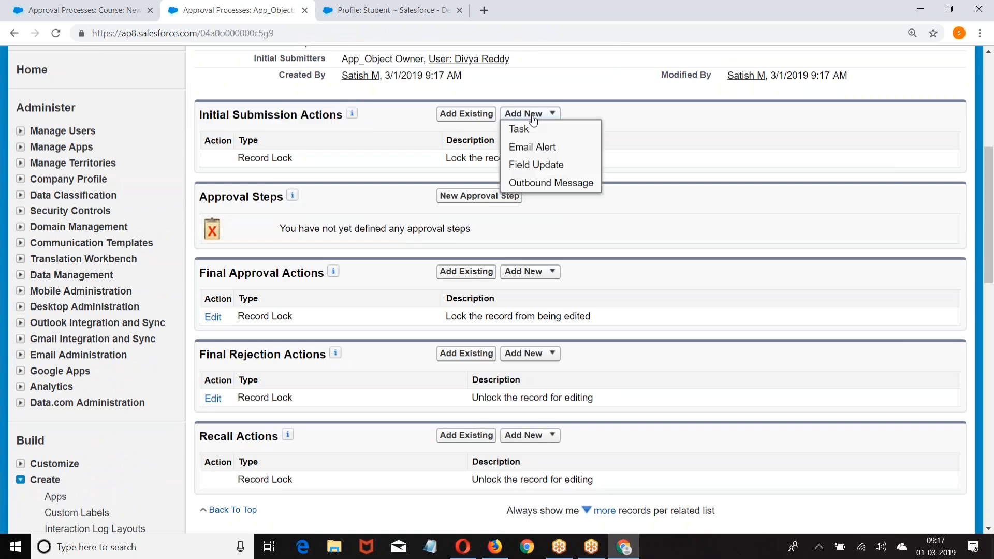
{"action": "left_click", "coordinate": [536, 165]}
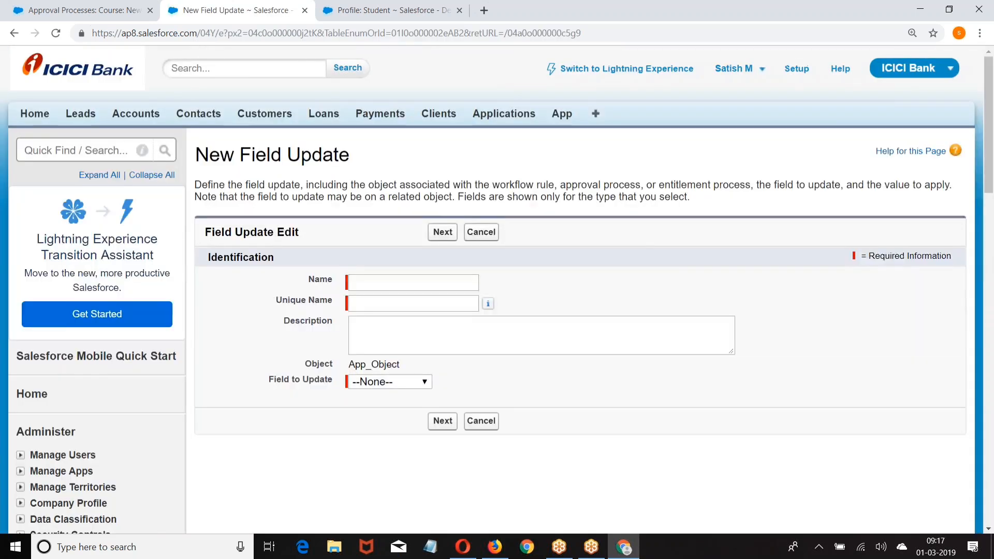
{"action": "scroll", "coordinate": [401, 200], "scroll_direction": "down", "scroll_amount": 1}
{"action": "left_click", "coordinate": [378, 217]}
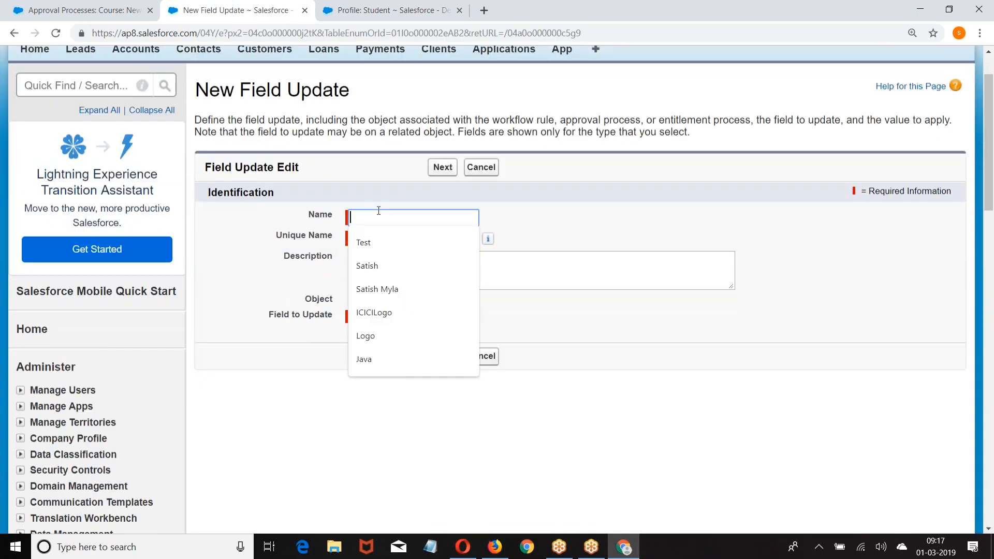
{"action": "type", "text": "Status"}
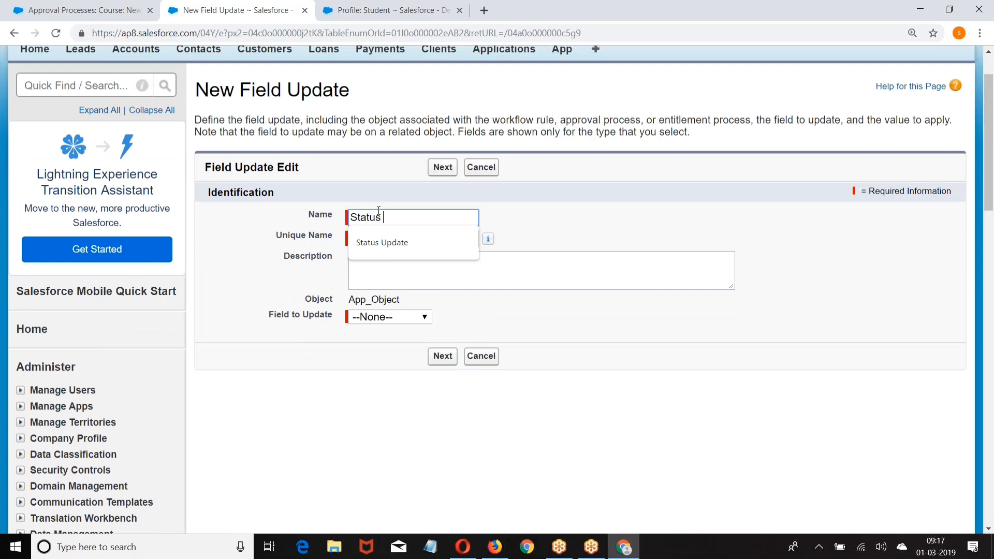
{"action": "type", "text": " Pe"}
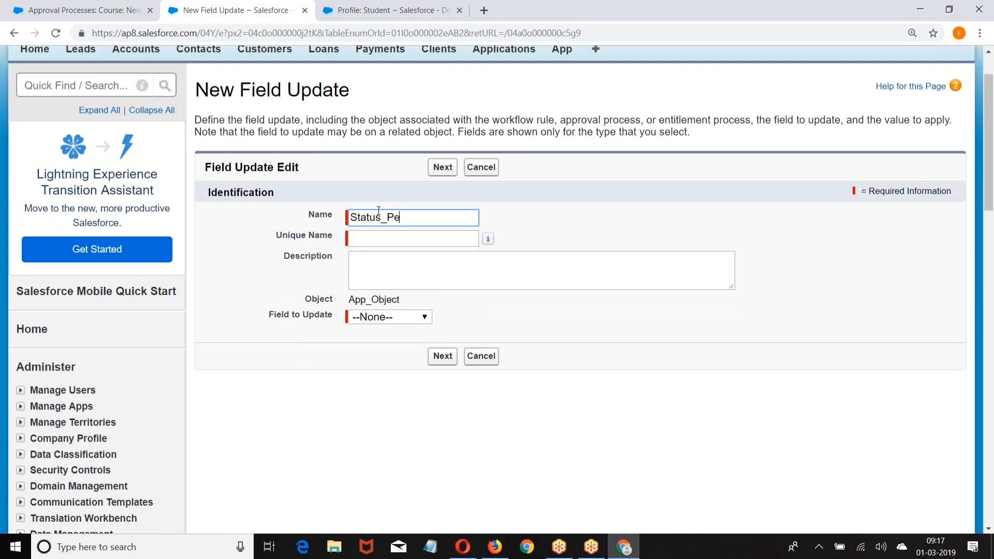
{"action": "type", "text": "nding"}
{"action": "key", "text": "Tab"}
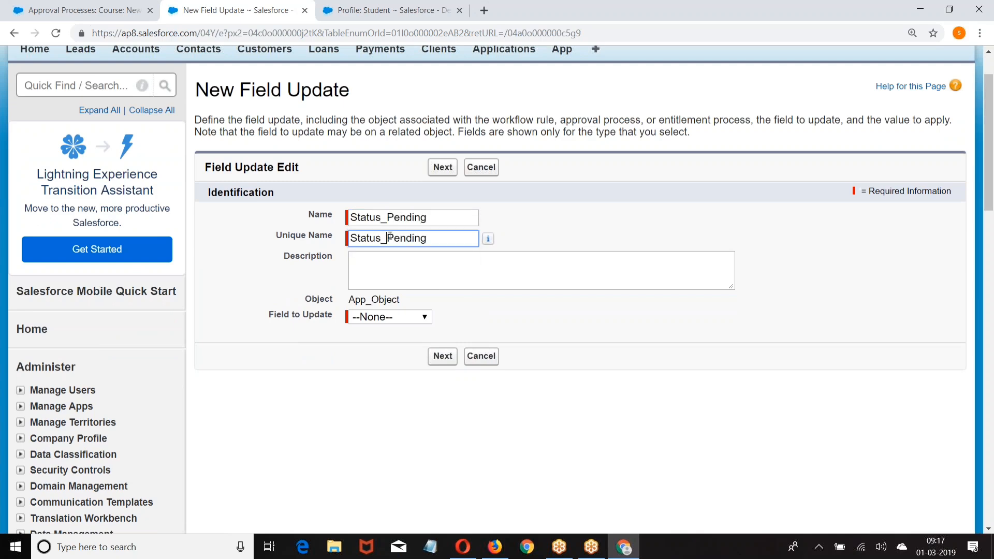
Make the field update set Status to Pending and save it.
{"action": "scroll", "coordinate": [397, 243], "scroll_direction": "down", "scroll_amount": 1}
{"action": "left_click", "coordinate": [399, 253]}
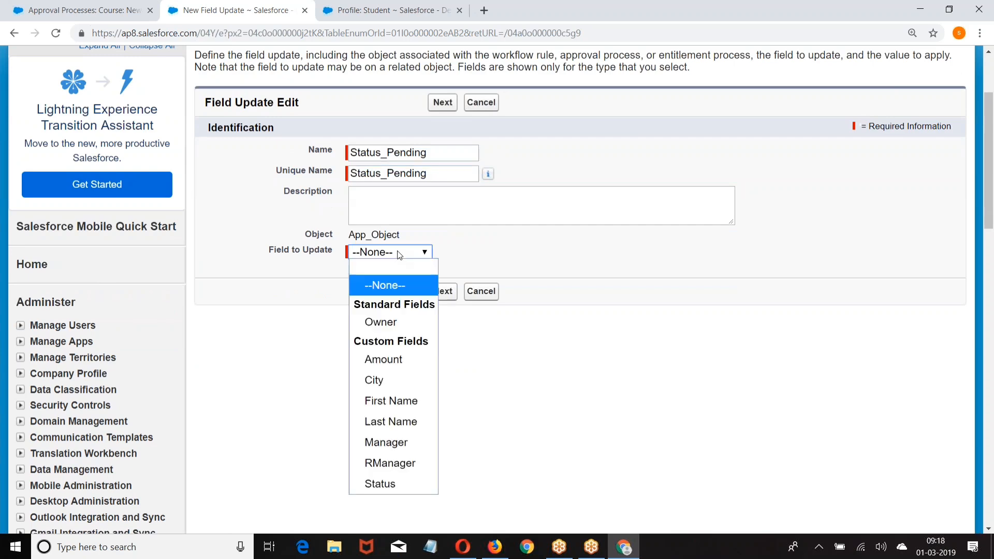
{"action": "left_click", "coordinate": [394, 479]}
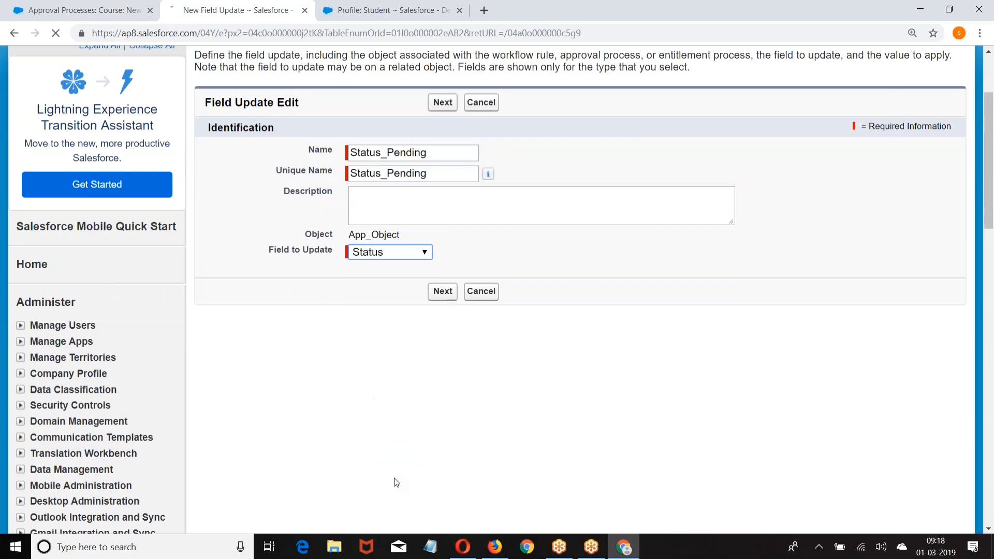
{"action": "scroll", "coordinate": [495, 288], "scroll_direction": "down", "scroll_amount": 5}
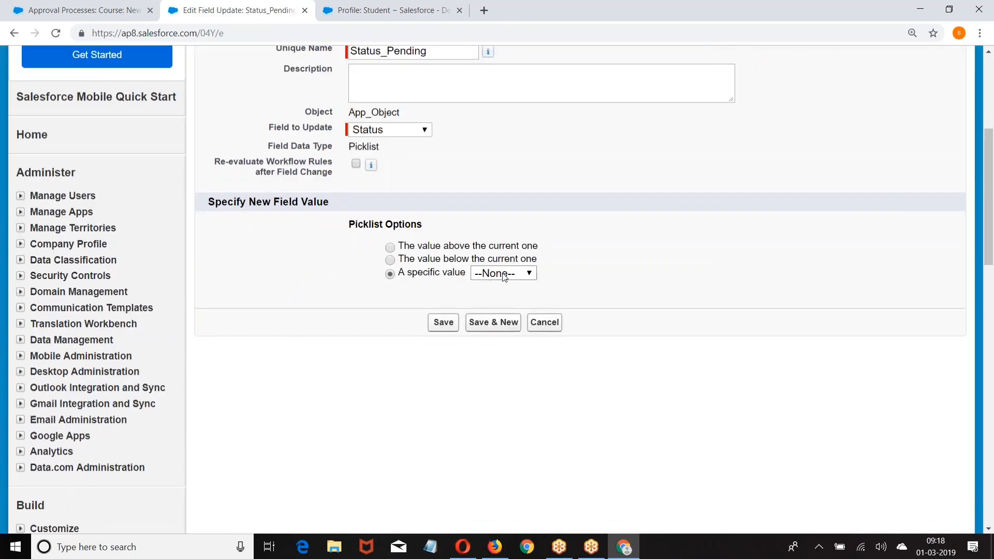
{"action": "left_click", "coordinate": [497, 273]}
{"action": "left_click", "coordinate": [496, 334]}
{"action": "left_click", "coordinate": [444, 325]}
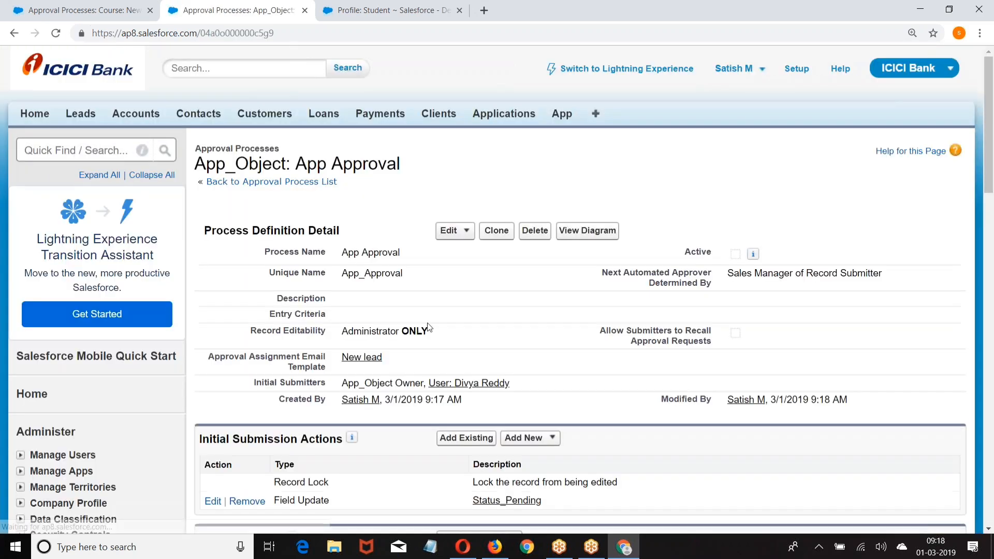
{"action": "scroll", "coordinate": [282, 312], "scroll_direction": "down", "scroll_amount": 4}
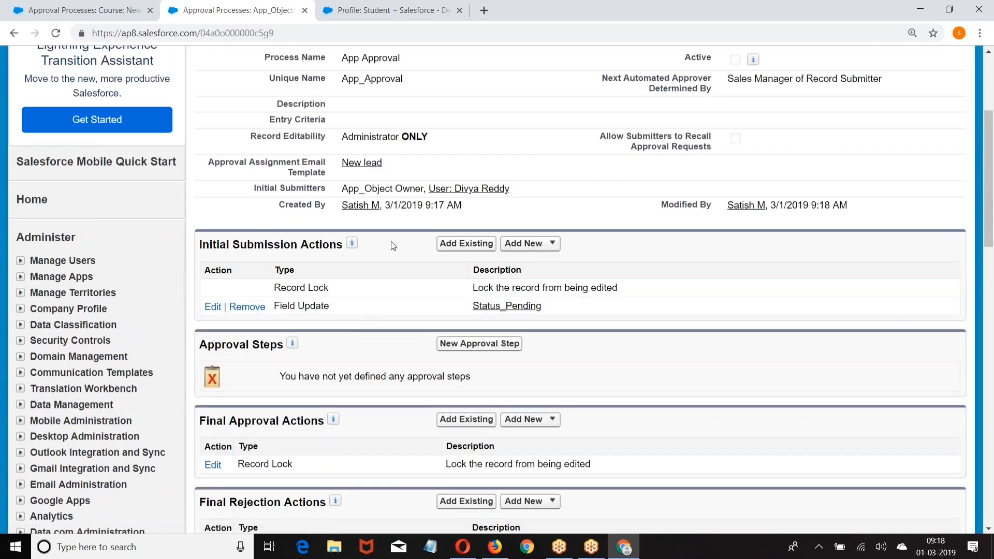
{"action": "scroll", "coordinate": [390, 241], "scroll_direction": "down", "scroll_amount": 3}
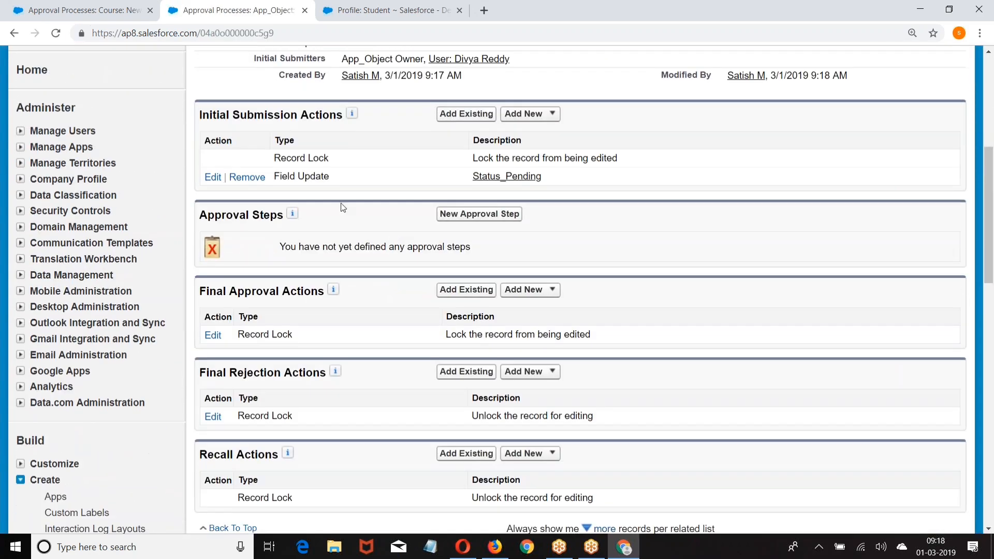
Create an approval step named 'Parallel Approval' that all records enter.
{"action": "left_click", "coordinate": [477, 217]}
{"action": "scroll", "coordinate": [477, 217], "scroll_direction": "down", "scroll_amount": 3}
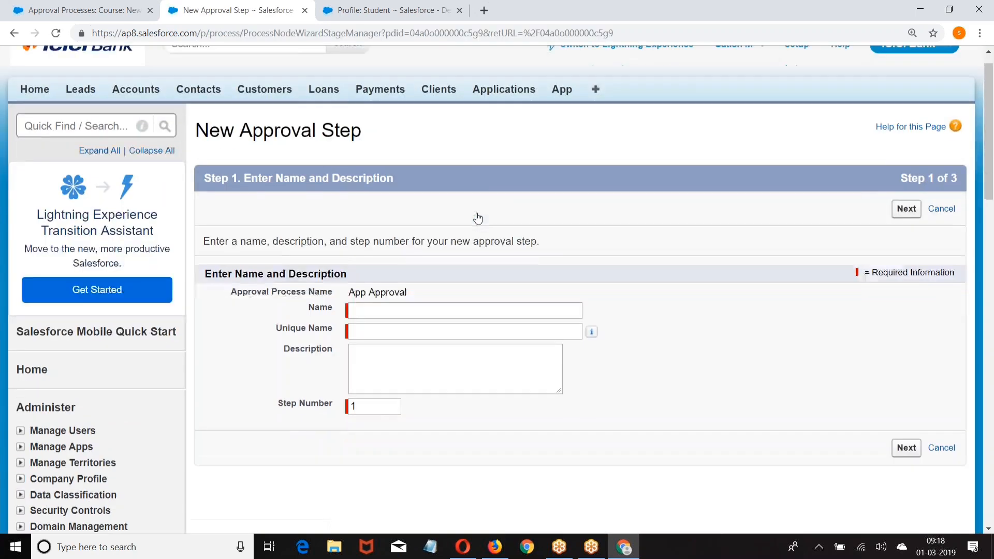
{"action": "left_click", "coordinate": [398, 211]}
{"action": "type", "text": "P"}
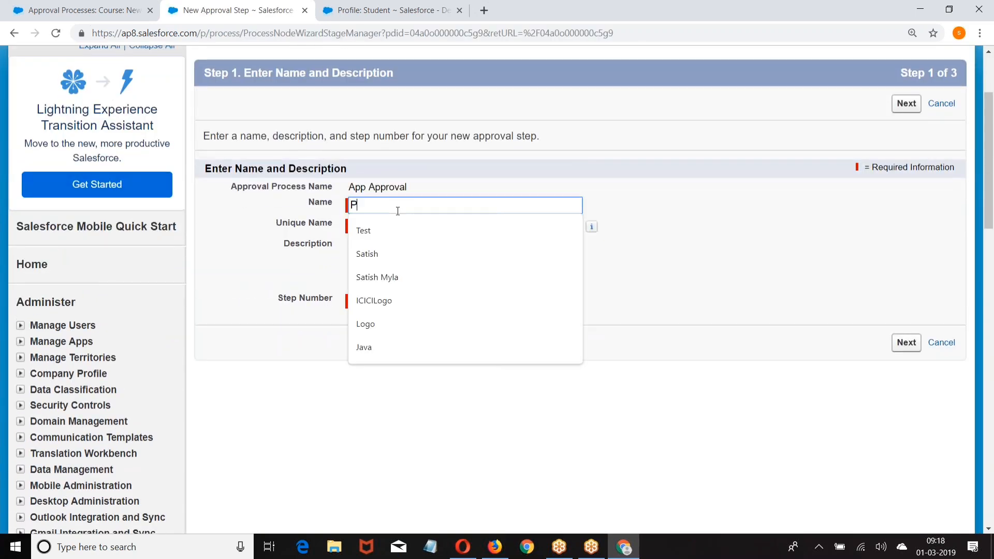
{"action": "type", "text": "aralel"}
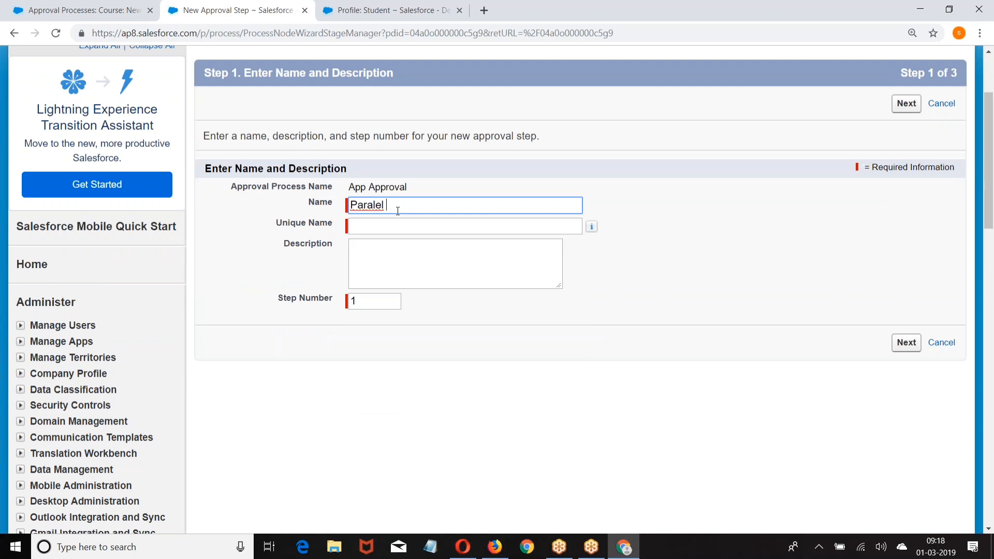
{"action": "key", "text": "BackSpace"}
{"action": "key", "text": "BackSpace"}
{"action": "type", "text": "lel Approval"}
{"action": "left_click", "coordinate": [529, 227]}
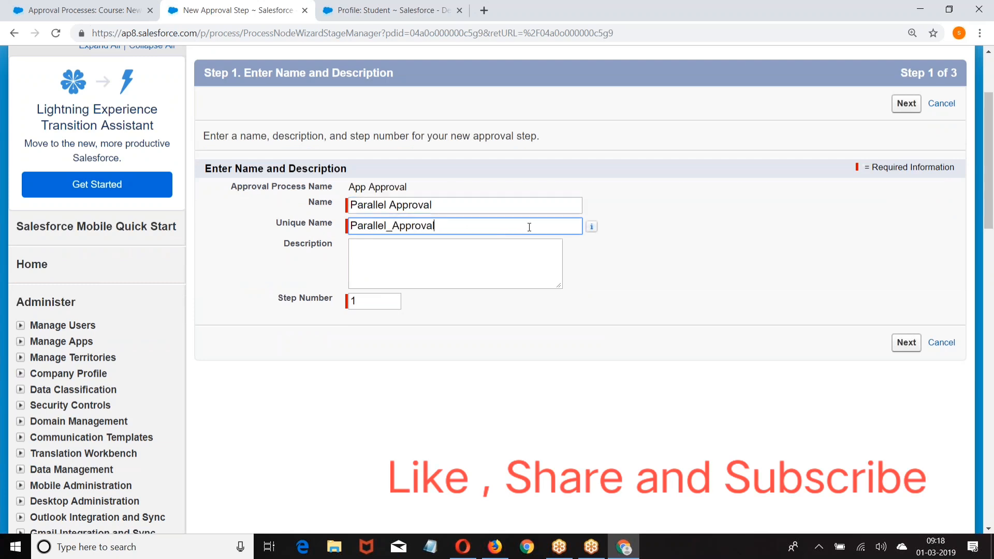
{"action": "left_click", "coordinate": [904, 104]}
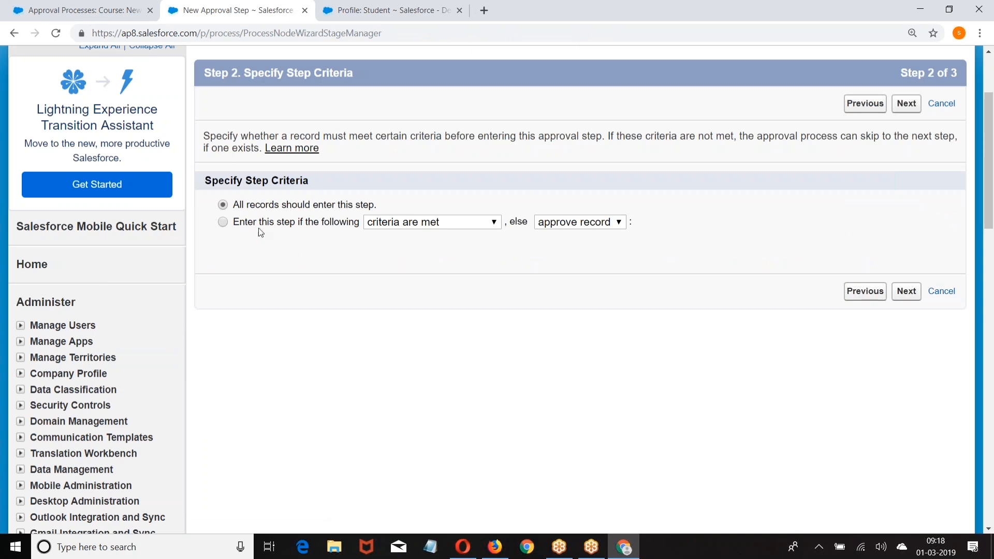
{"action": "left_click", "coordinate": [906, 293]}
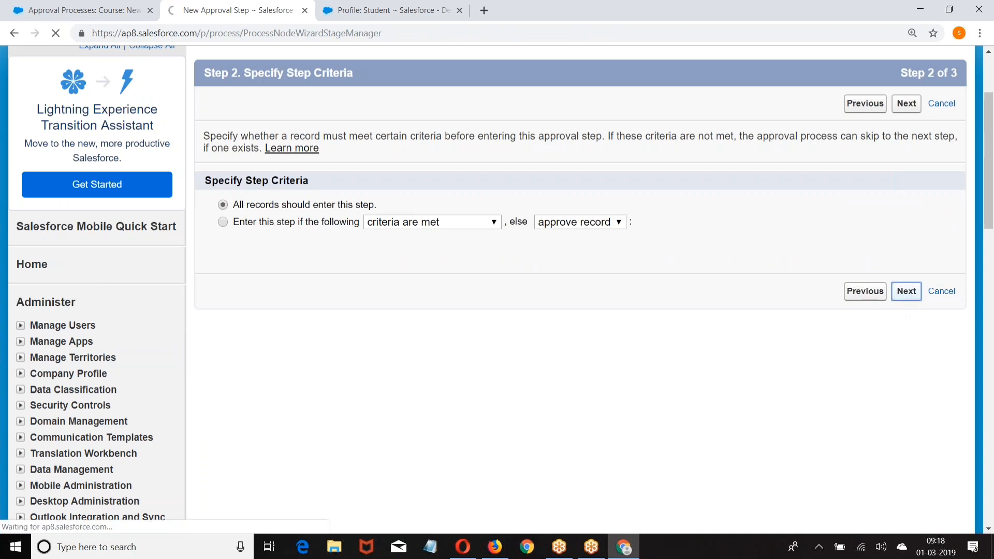
{"action": "scroll", "coordinate": [712, 253], "scroll_direction": "down", "scroll_amount": 1}
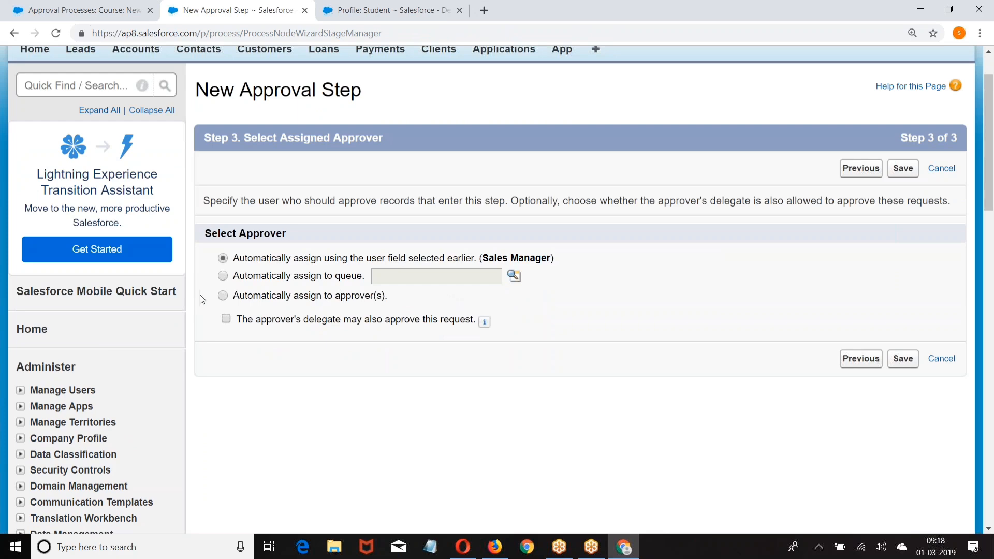
Automatically assign the step to two specific users picked from recent users.
{"action": "left_click", "coordinate": [223, 295]}
{"action": "scroll", "coordinate": [489, 227], "scroll_direction": "down", "scroll_amount": 2}
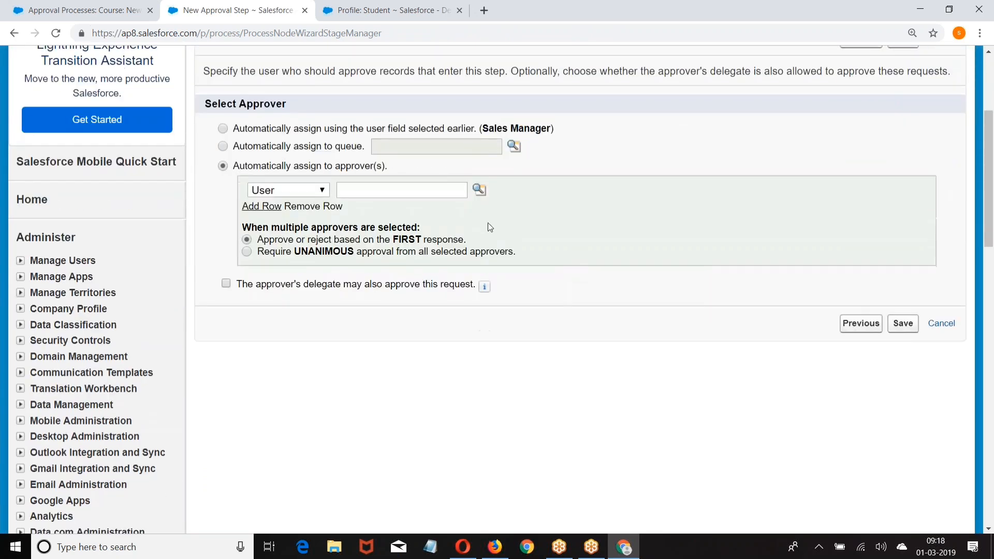
{"action": "left_click", "coordinate": [479, 189]}
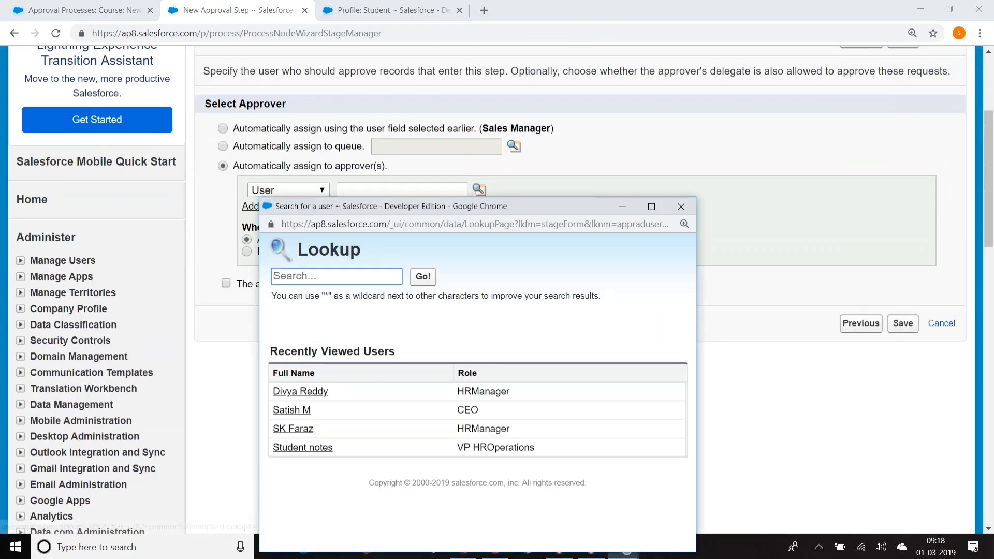
{"action": "left_click", "coordinate": [297, 448]}
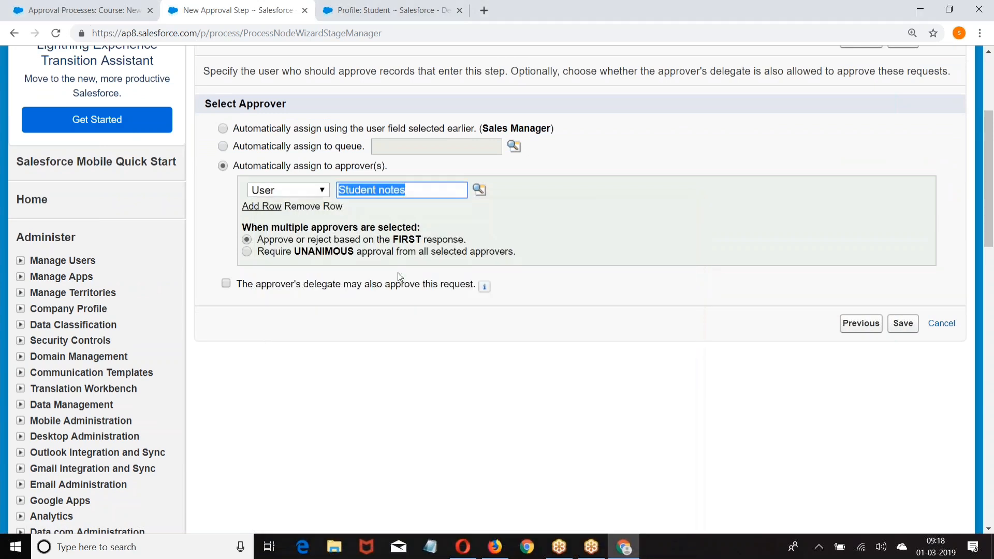
{"action": "left_click", "coordinate": [260, 207]}
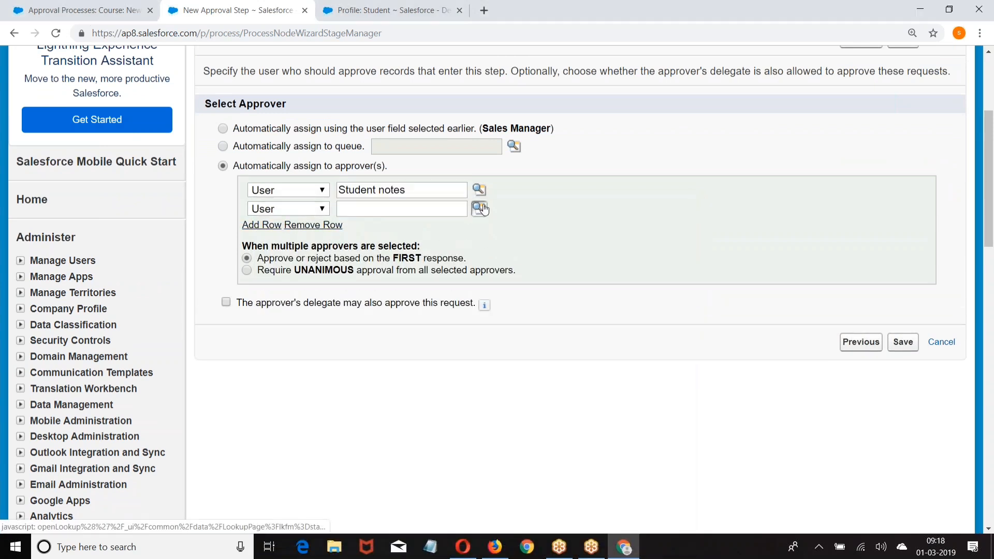
{"action": "left_click", "coordinate": [479, 207]}
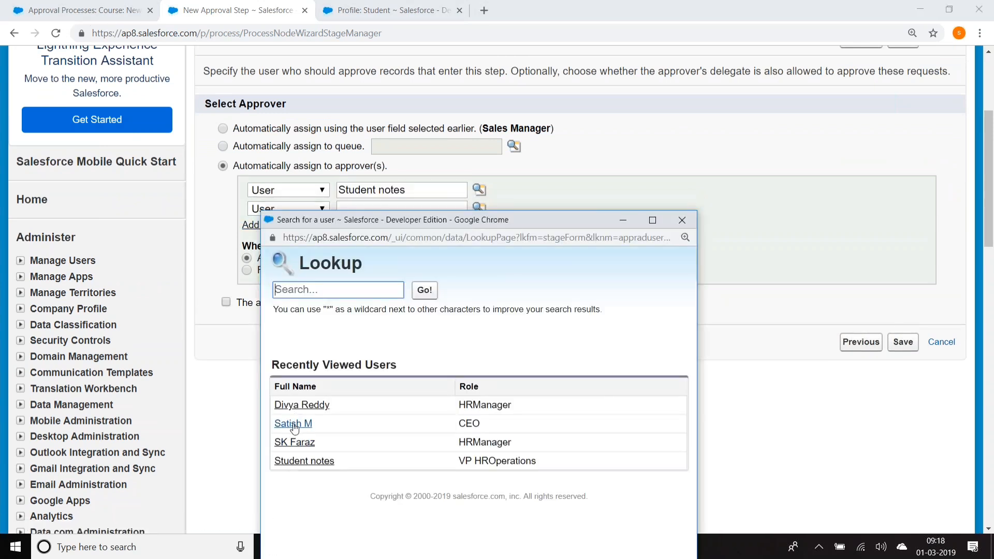
{"action": "left_click", "coordinate": [293, 424]}
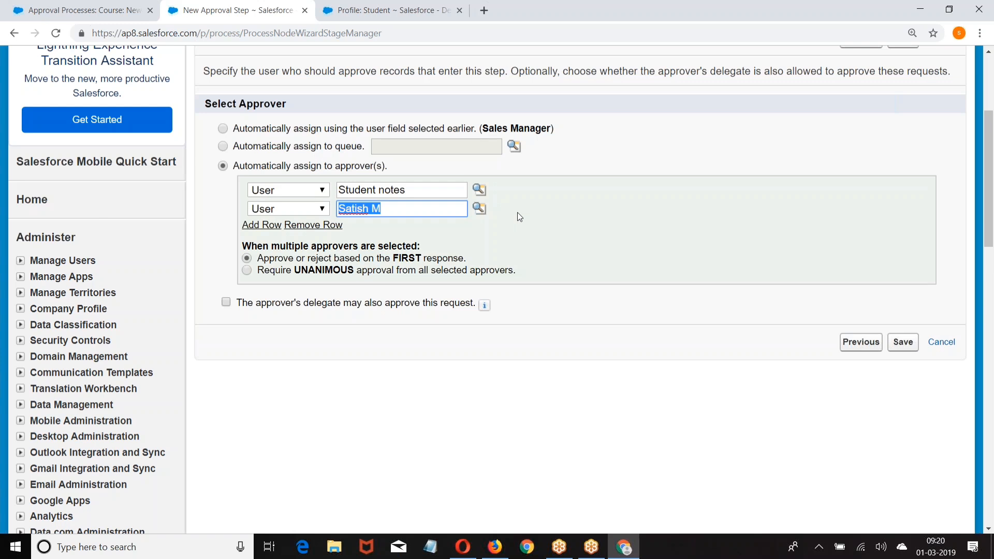
Close the stray new browser window that opened.
{"action": "scroll", "coordinate": [517, 216], "scroll_direction": "up", "scroll_amount": 1}
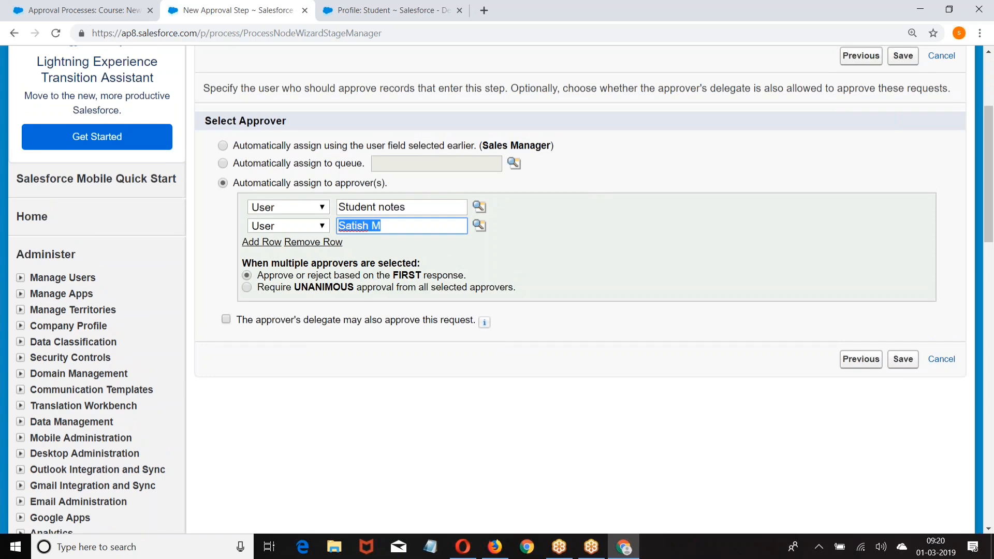
{"action": "key", "text": "ctrl+n"}
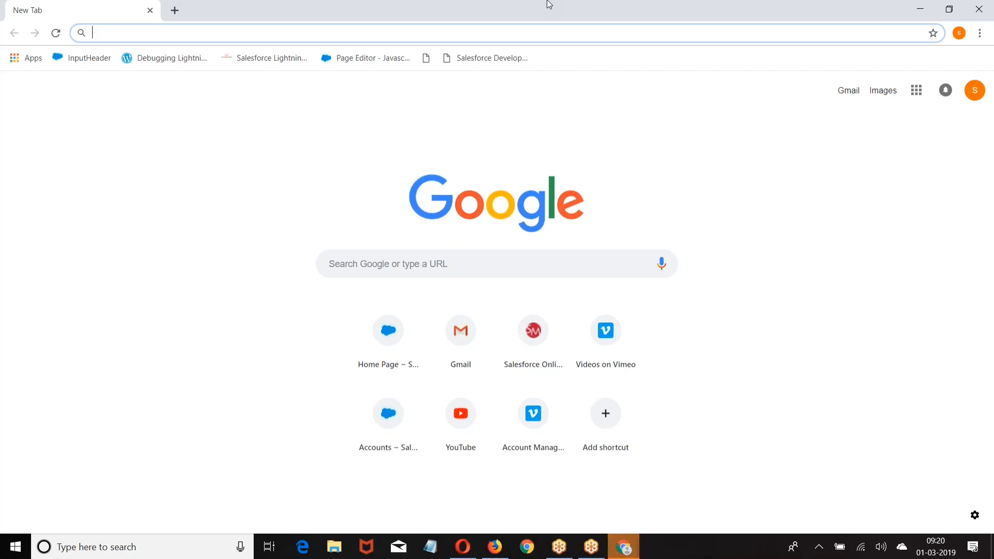
{"action": "left_click_drag", "start_coordinate": [547, 2], "coordinate": [496, 113]}
{"action": "left_click", "coordinate": [935, 111]}
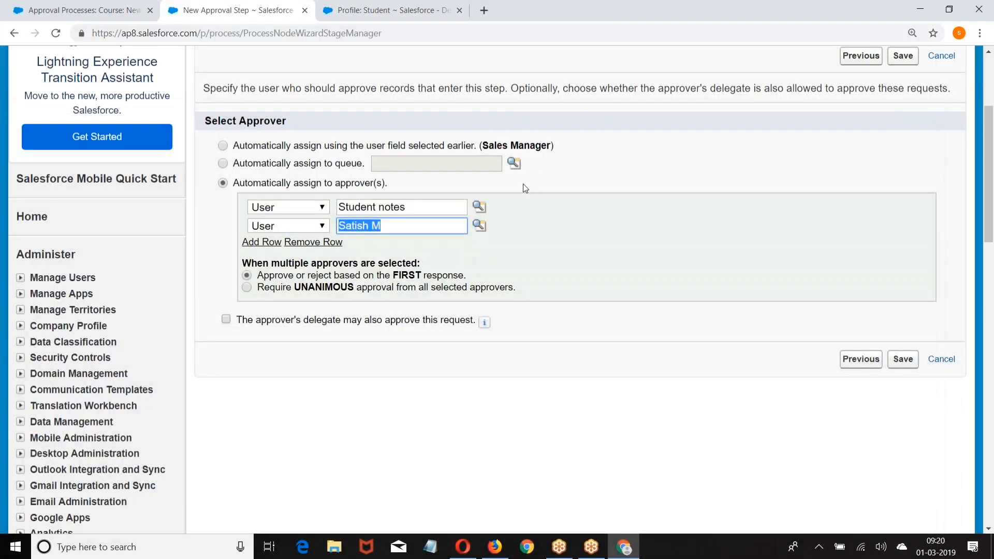
{"action": "scroll", "coordinate": [523, 184], "scroll_direction": "down", "scroll_amount": 1}
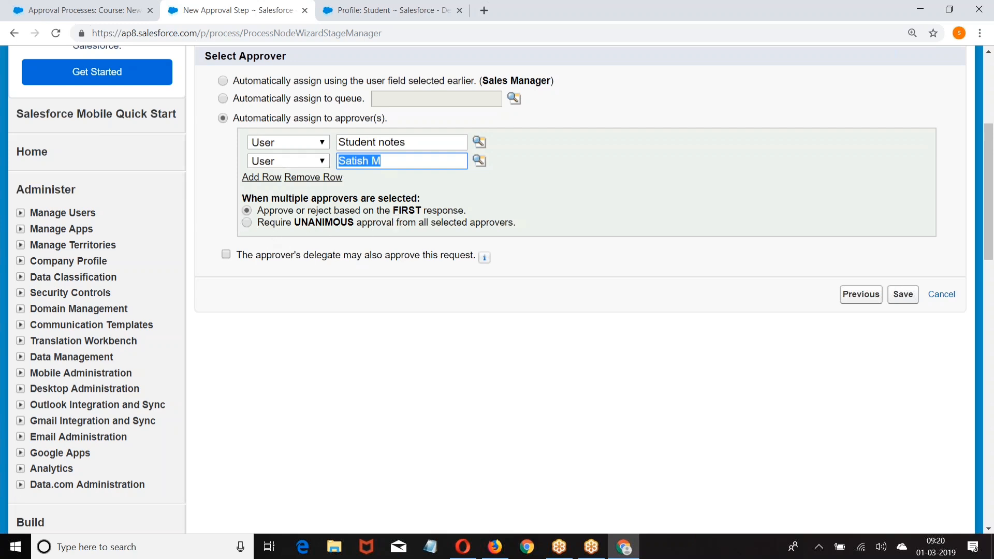
Save the Parallel Approval step without actions and return to the process detail page.
{"action": "left_click", "coordinate": [901, 295]}
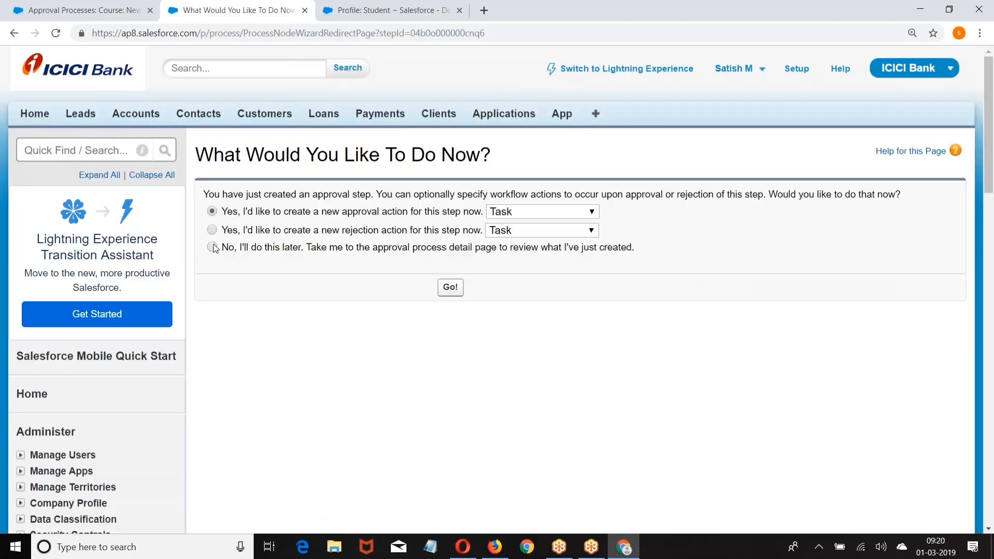
{"action": "left_click", "coordinate": [211, 247]}
{"action": "left_click", "coordinate": [450, 288]}
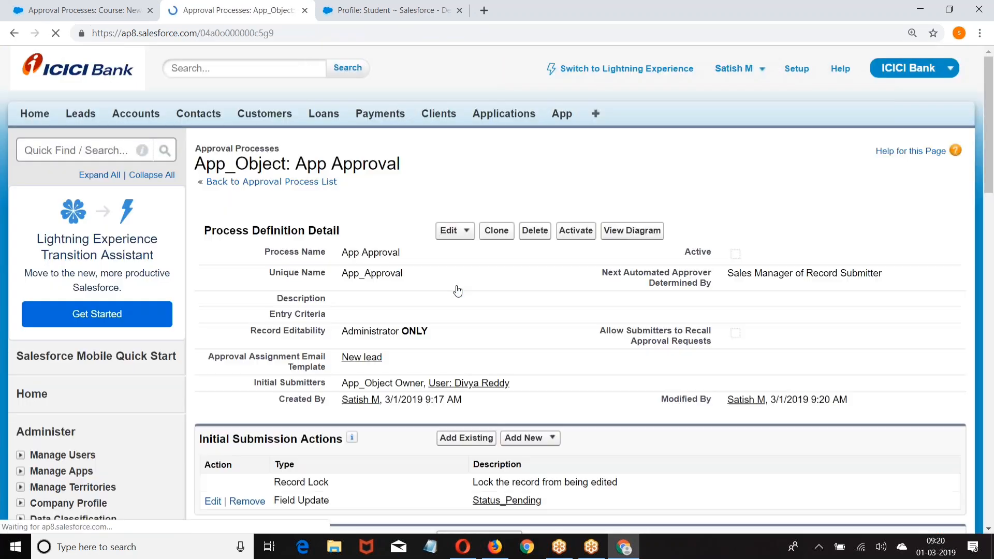
{"action": "scroll", "coordinate": [458, 290], "scroll_direction": "down", "scroll_amount": 3}
{"action": "scroll", "coordinate": [457, 290], "scroll_direction": "down", "scroll_amount": 3}
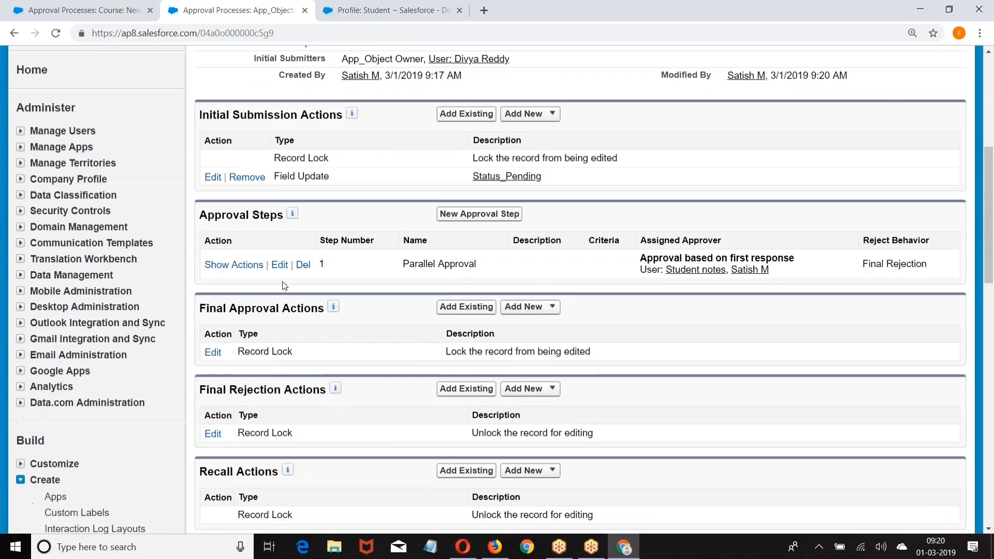
Add an approval field update named Status_Approved to the Parallel Approval step.
{"action": "left_click", "coordinate": [233, 264]}
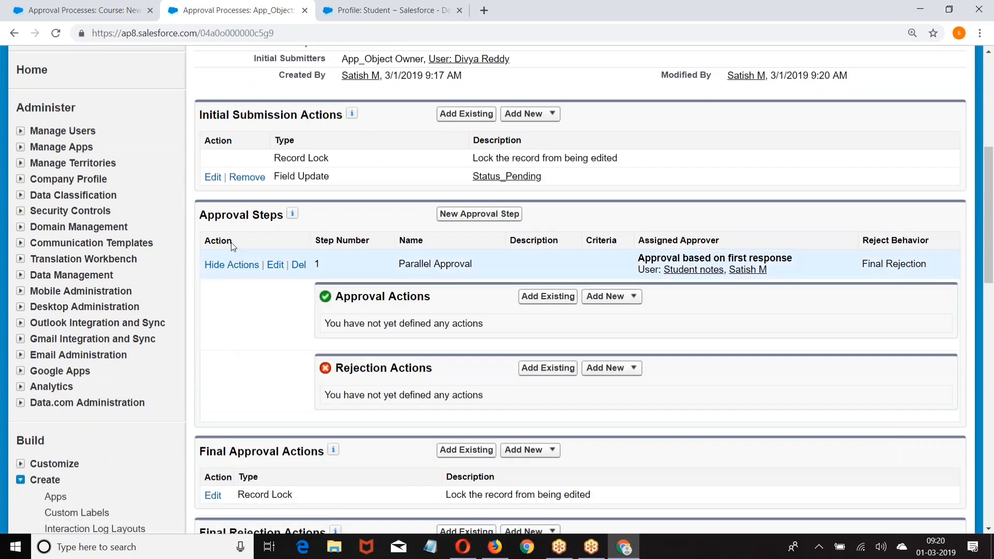
{"action": "left_click", "coordinate": [628, 297]}
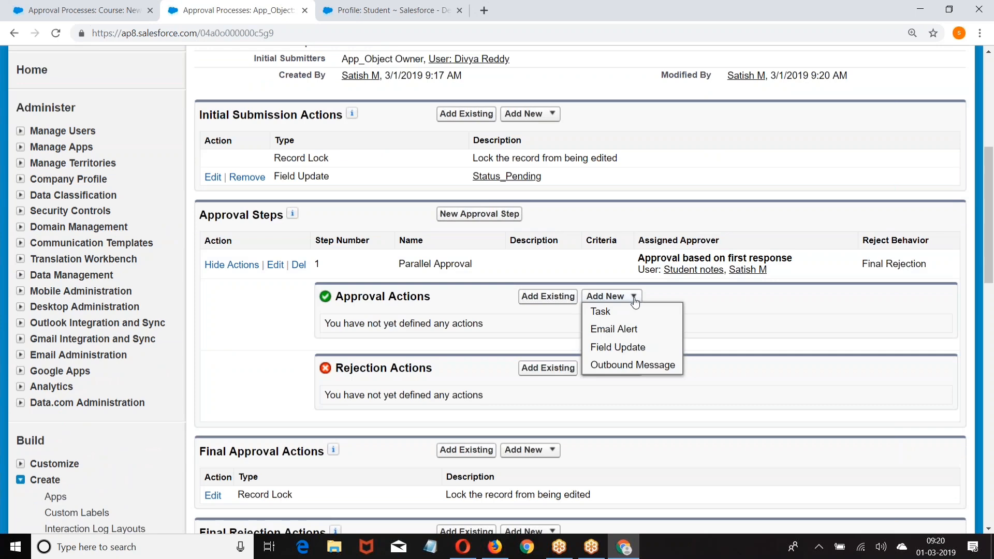
{"action": "left_click", "coordinate": [613, 347]}
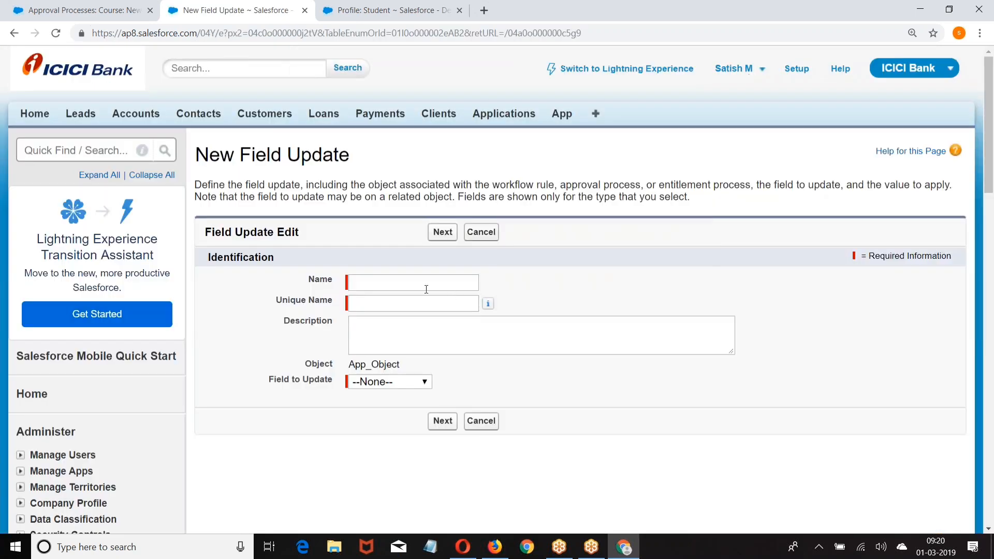
{"action": "left_click", "coordinate": [417, 284]}
{"action": "type", "text": "Stat"}
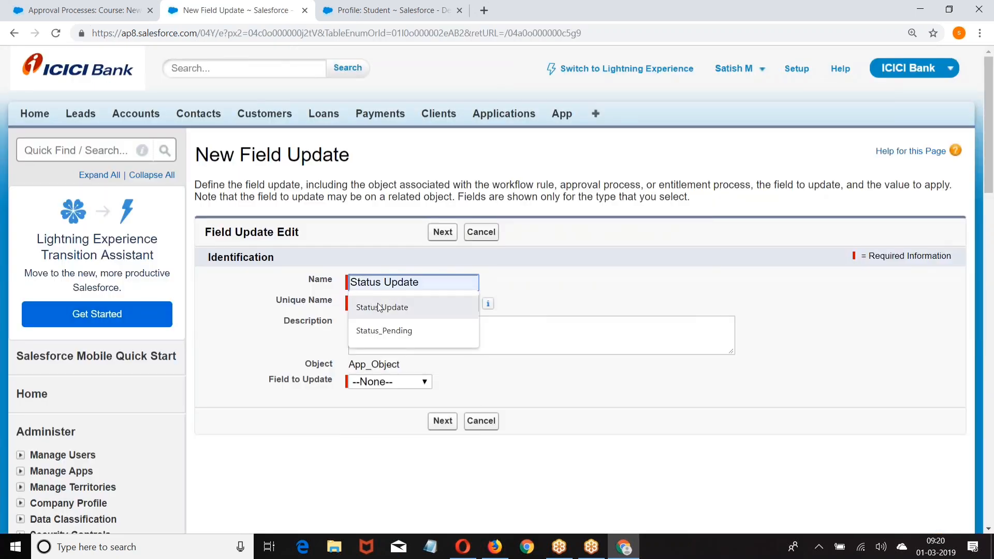
{"action": "type", "text": "us"}
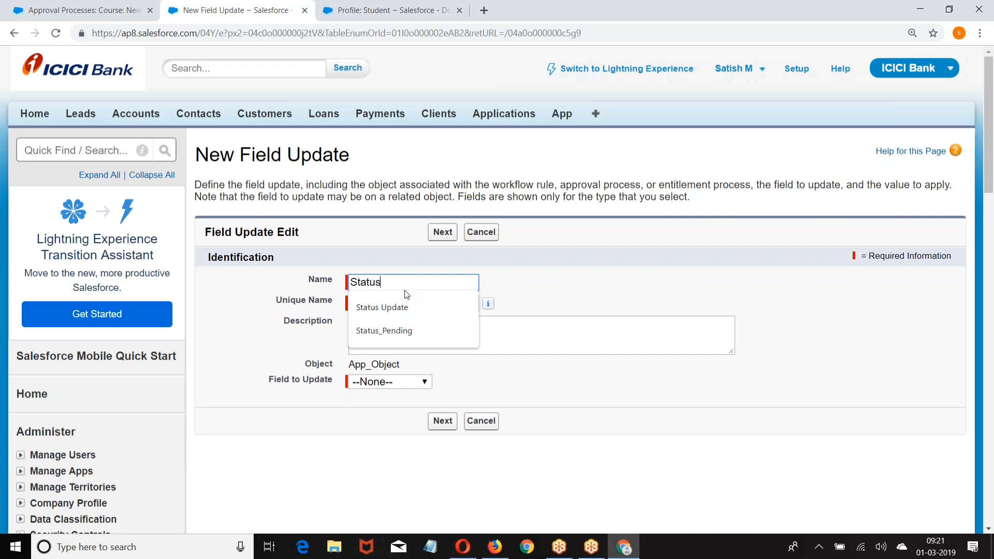
{"action": "type", "text": "_Approved"}
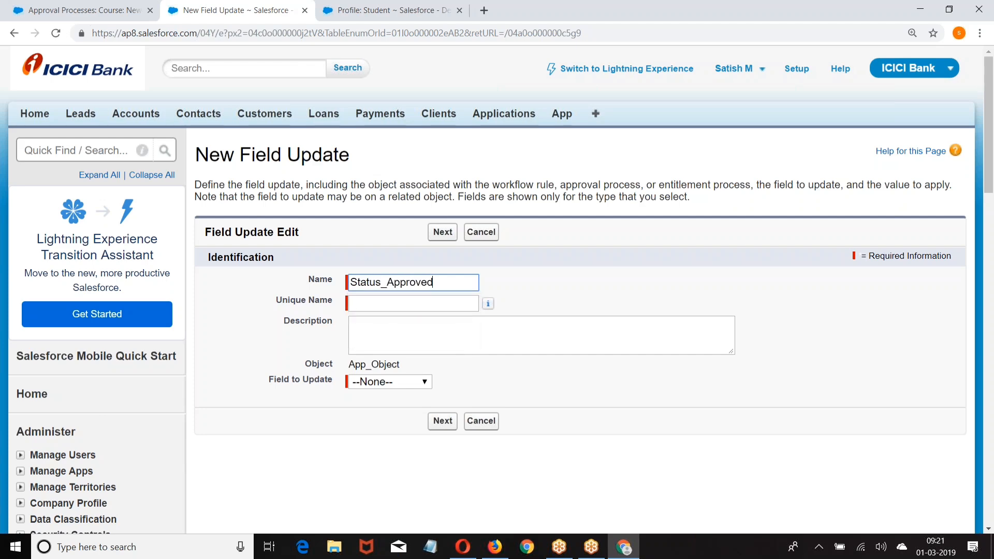
{"action": "left_click", "coordinate": [419, 302]}
Make Status_Approved set Status to Approved and save it.
{"action": "scroll", "coordinate": [418, 301], "scroll_direction": "down", "scroll_amount": 2}
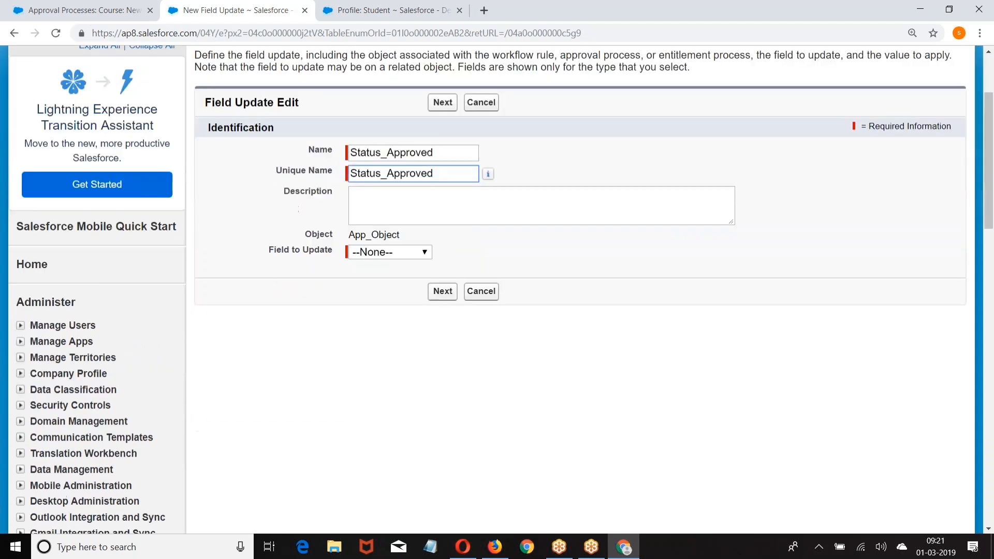
{"action": "left_click", "coordinate": [388, 255]}
{"action": "left_click", "coordinate": [390, 484]}
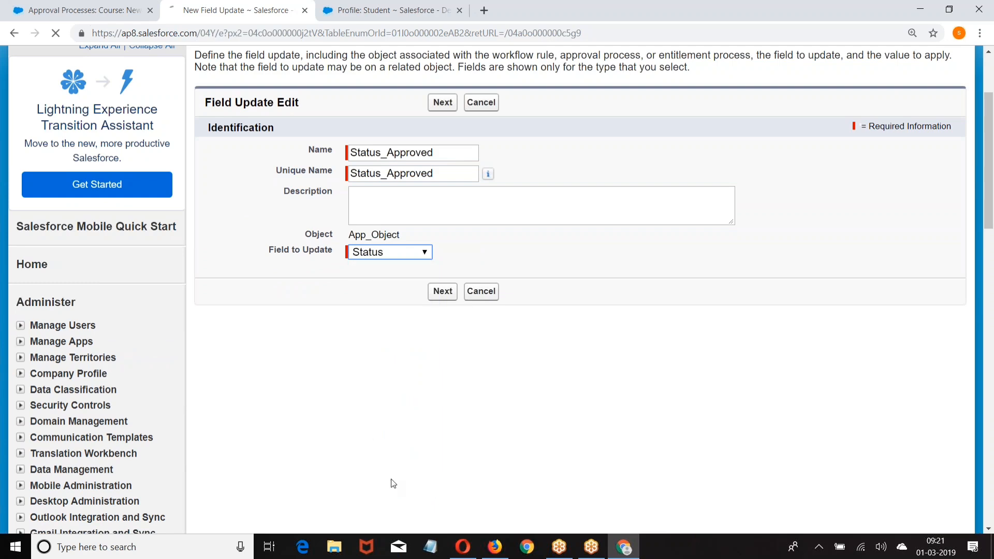
{"action": "scroll", "coordinate": [487, 325], "scroll_direction": "down", "scroll_amount": 3}
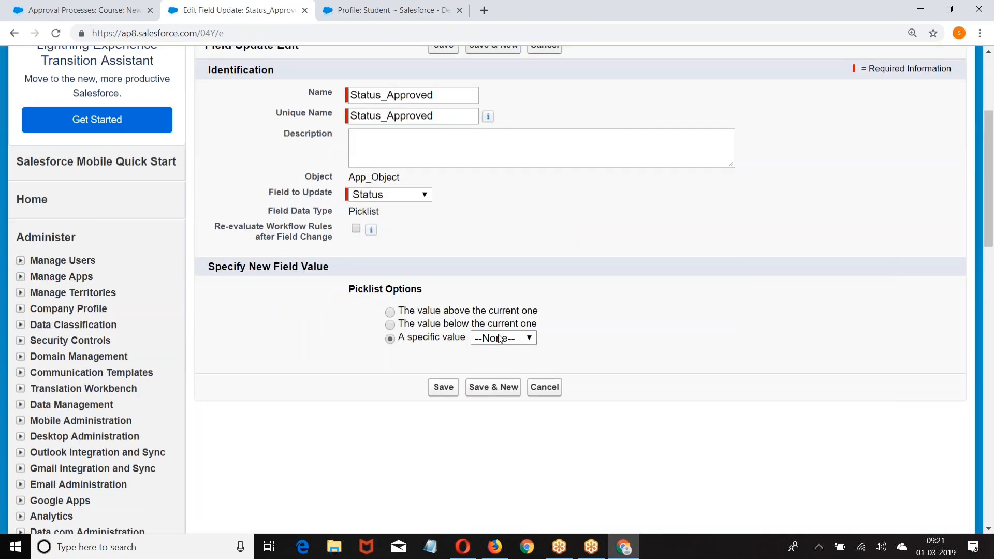
{"action": "left_click", "coordinate": [499, 338]}
{"action": "left_click", "coordinate": [496, 416]}
{"action": "left_click", "coordinate": [443, 387]}
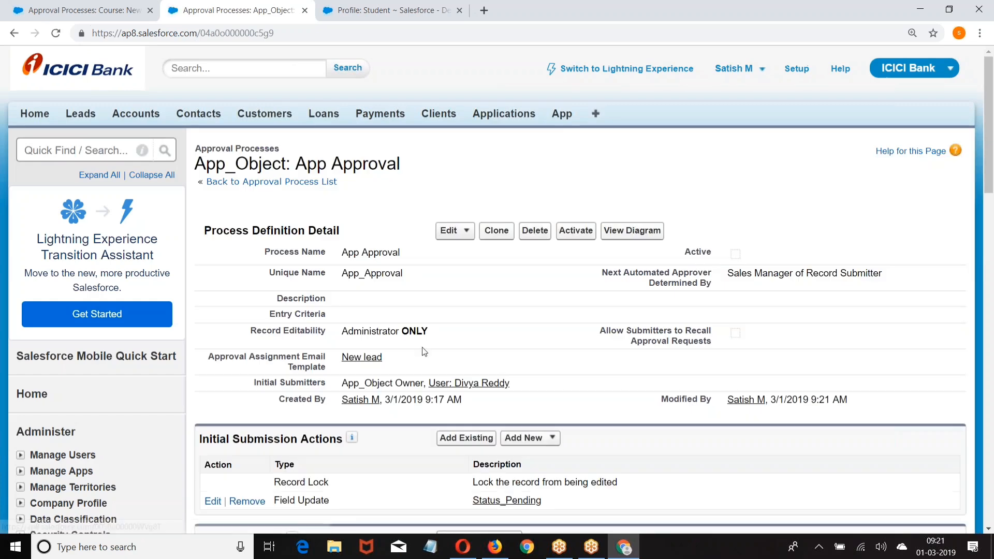
Add a rejection field update named Status_Rejected to the Parallel Approval step.
{"action": "scroll", "coordinate": [403, 337], "scroll_direction": "down", "scroll_amount": 5}
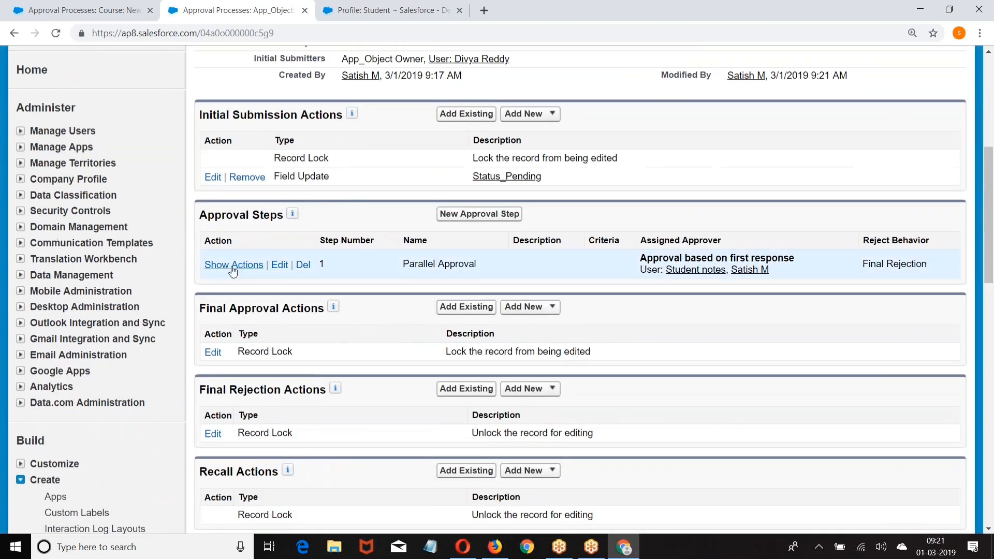
{"action": "left_click", "coordinate": [233, 265]}
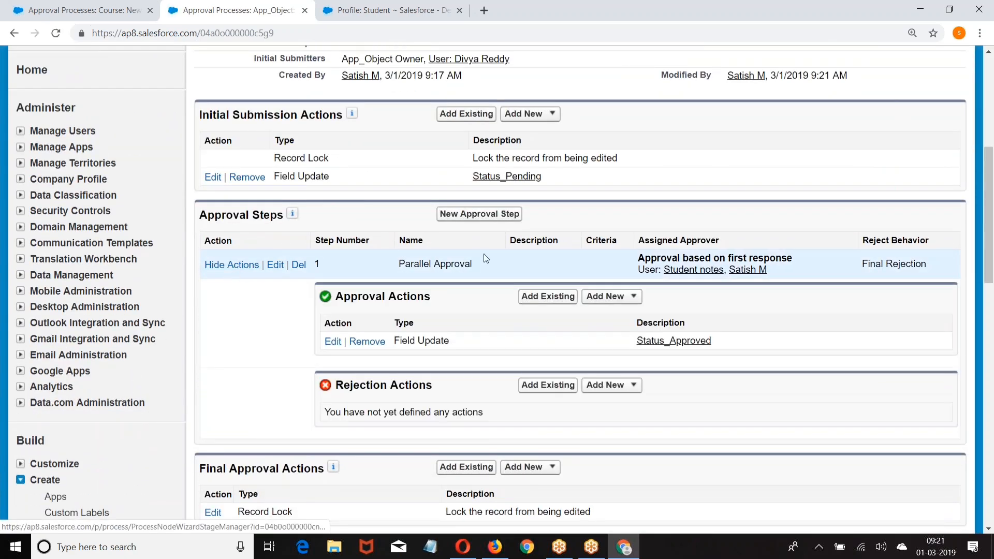
{"action": "scroll", "coordinate": [483, 254], "scroll_direction": "down", "scroll_amount": 4}
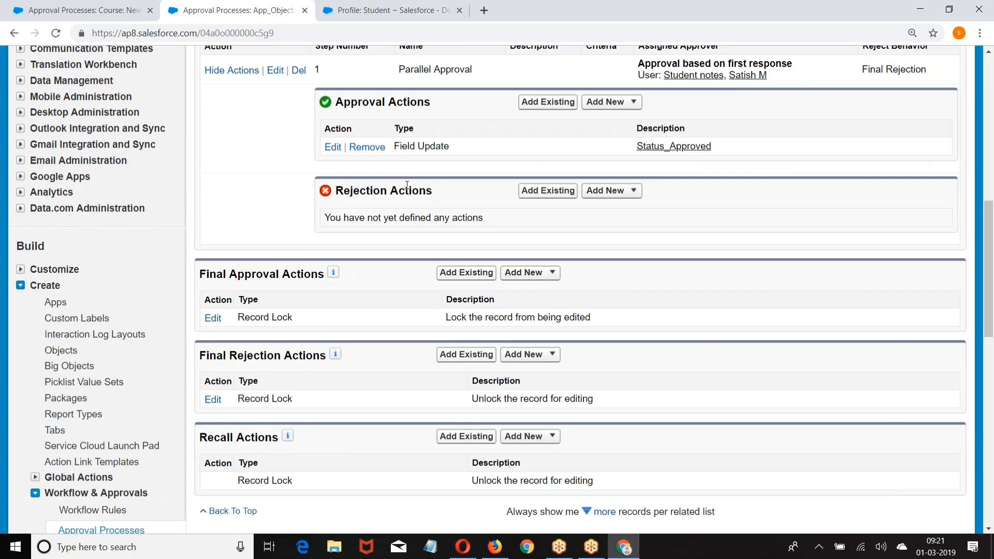
{"action": "left_click", "coordinate": [607, 191]}
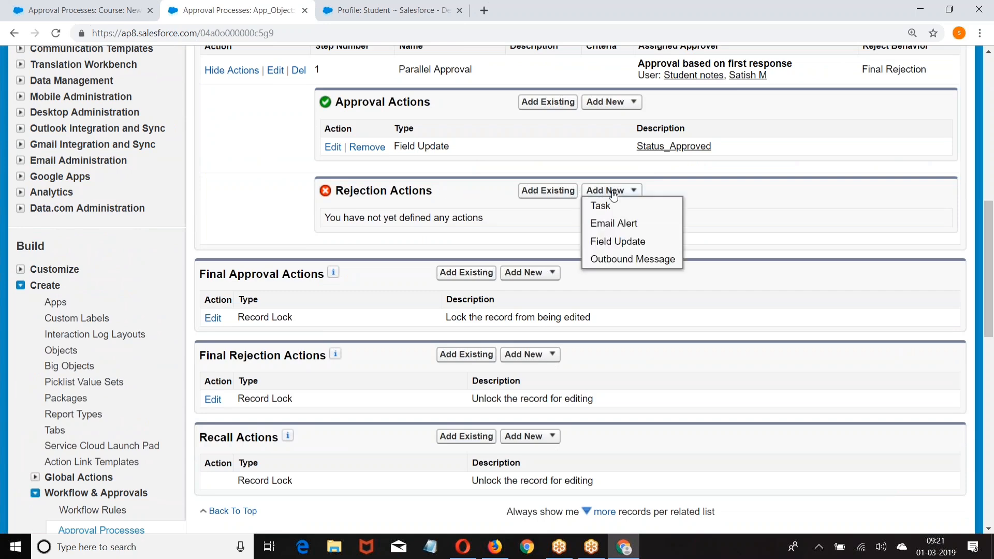
{"action": "left_click", "coordinate": [619, 242]}
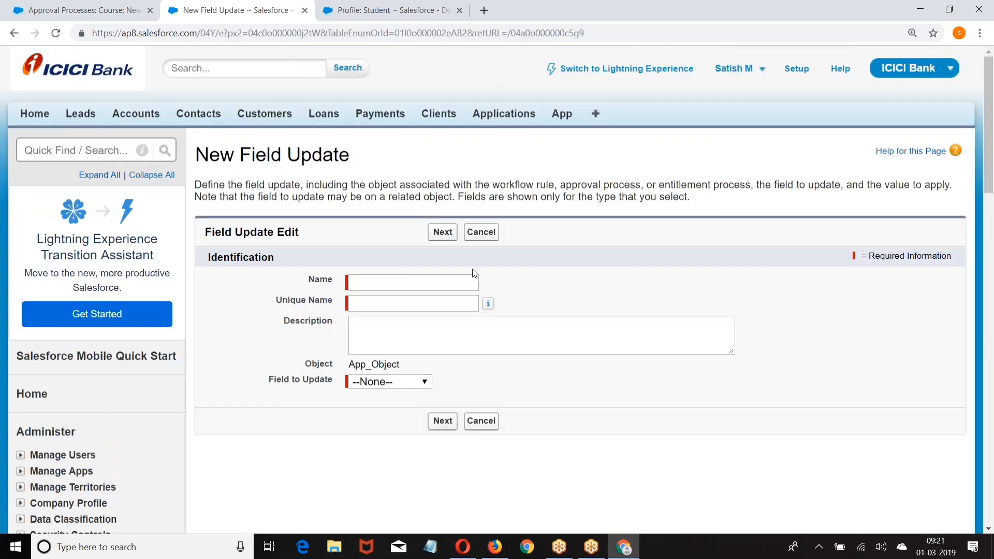
{"action": "left_click", "coordinate": [392, 281]}
{"action": "type", "text": "Stat"}
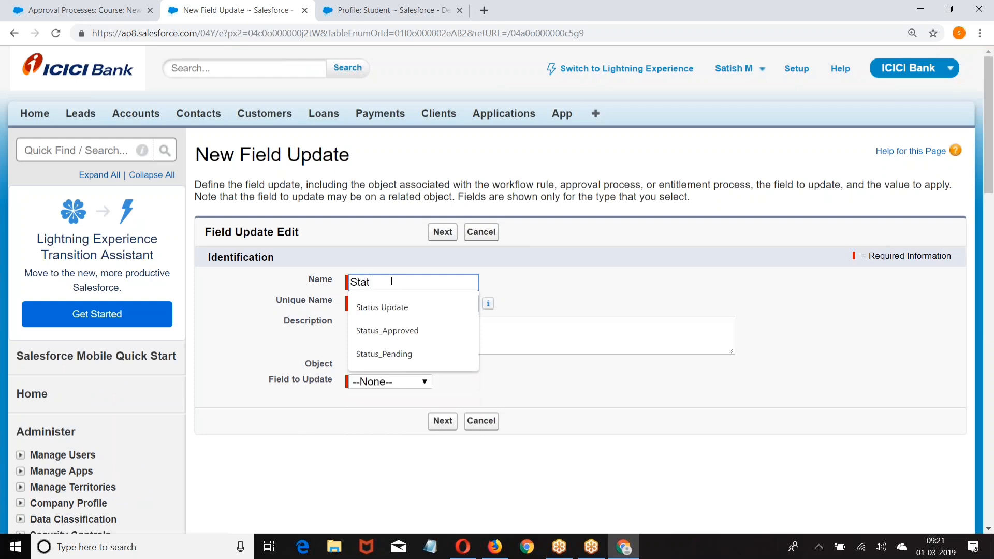
{"action": "type", "text": "us_Rejected"}
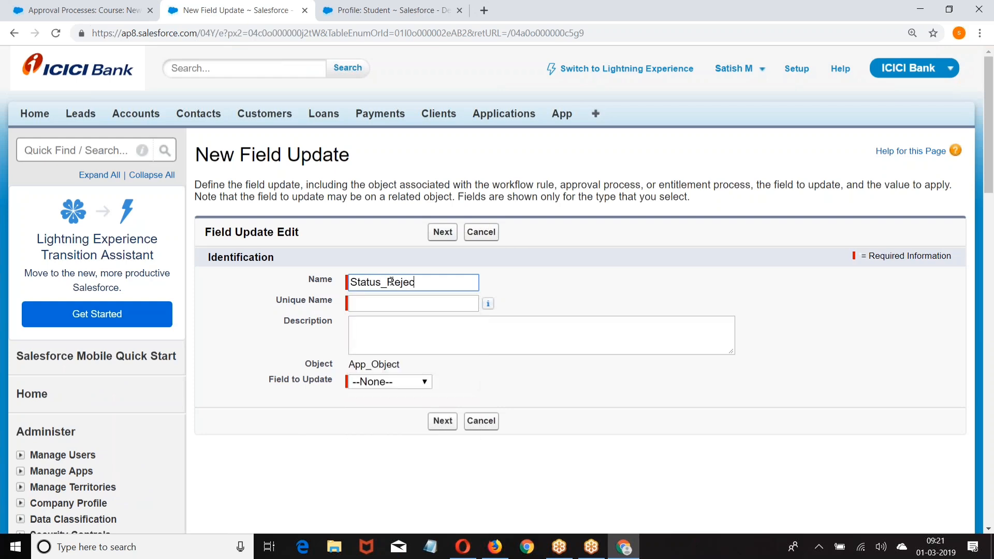
{"action": "left_click", "coordinate": [399, 303]}
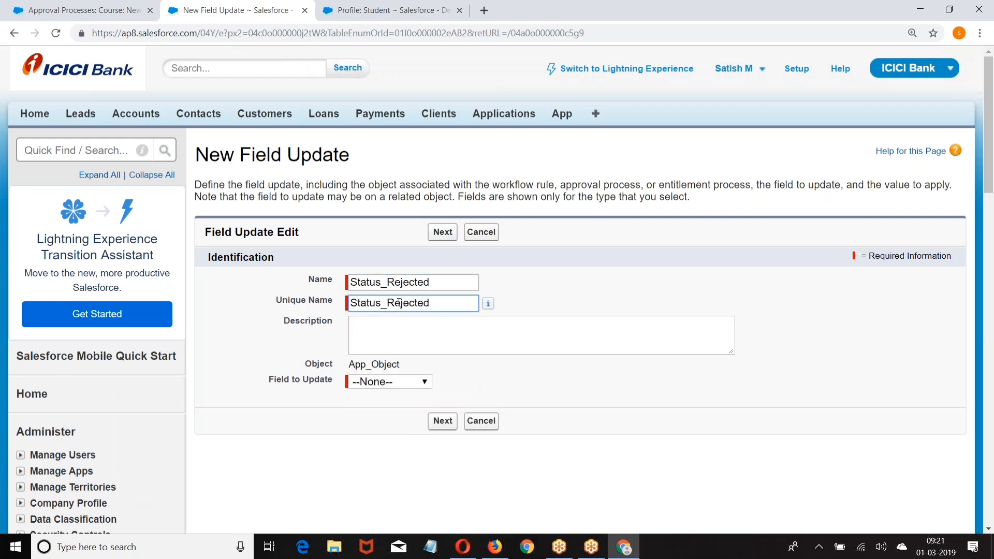
Make Status_Rejected set Status to Rejected and save it.
{"action": "scroll", "coordinate": [550, 280], "scroll_direction": "down", "scroll_amount": 2}
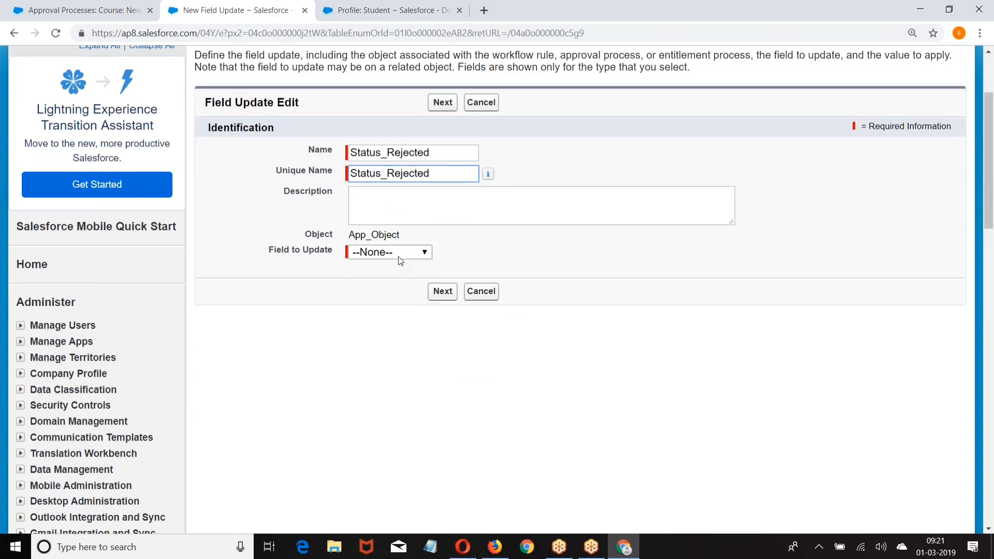
{"action": "left_click", "coordinate": [401, 255]}
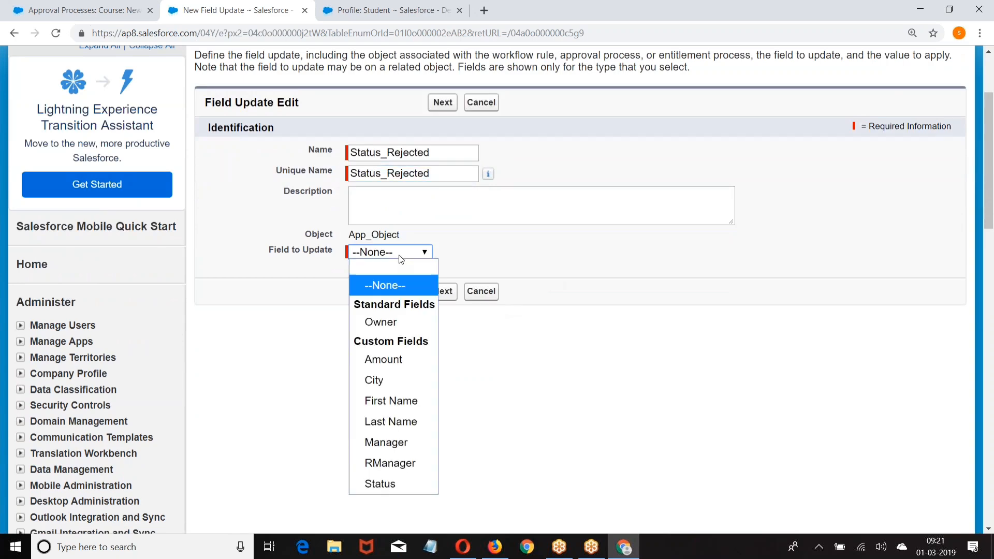
{"action": "left_click", "coordinate": [396, 480]}
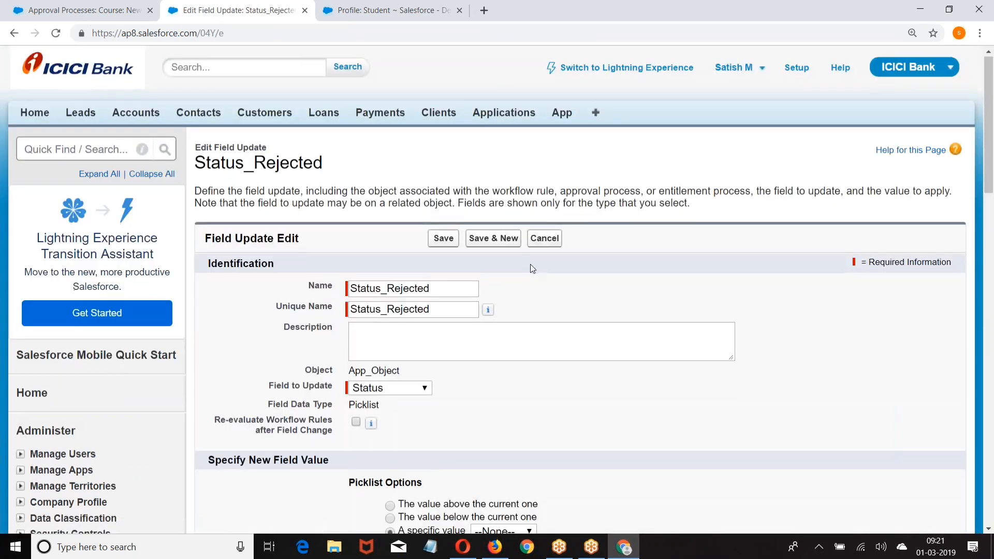
{"action": "scroll", "coordinate": [530, 264], "scroll_direction": "down", "scroll_amount": 4}
{"action": "left_click", "coordinate": [517, 338]}
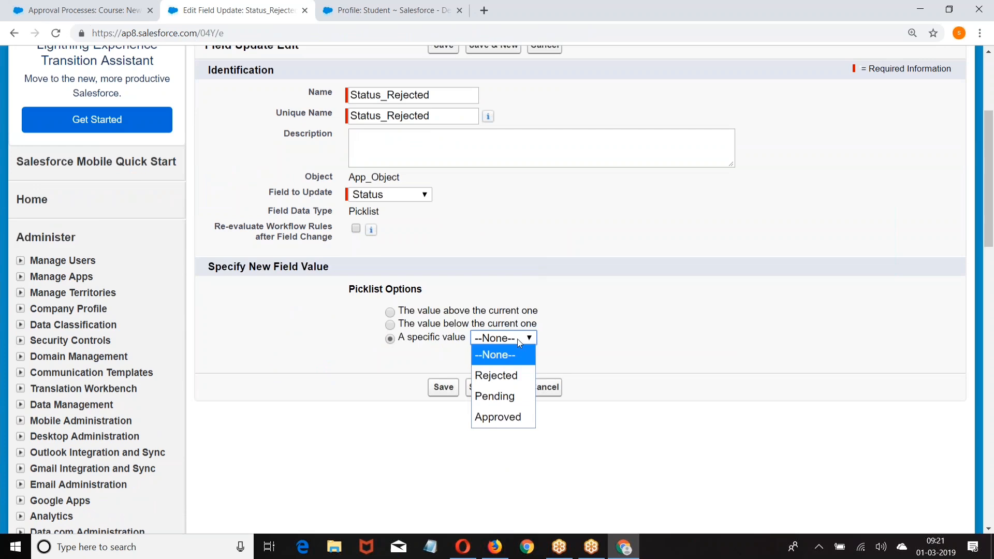
{"action": "left_click", "coordinate": [503, 375]}
{"action": "left_click", "coordinate": [443, 389]}
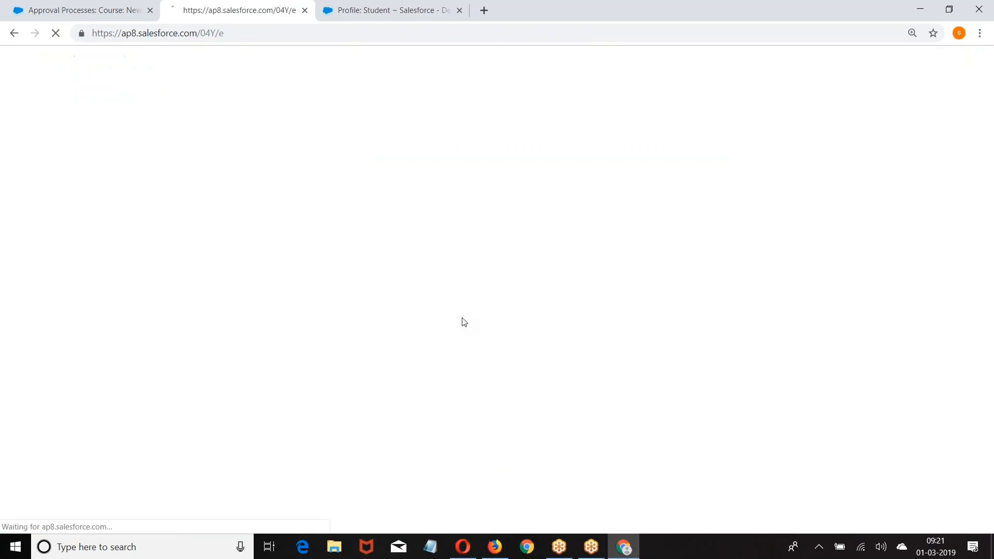
{"action": "scroll", "coordinate": [463, 322], "scroll_direction": "down", "scroll_amount": 4}
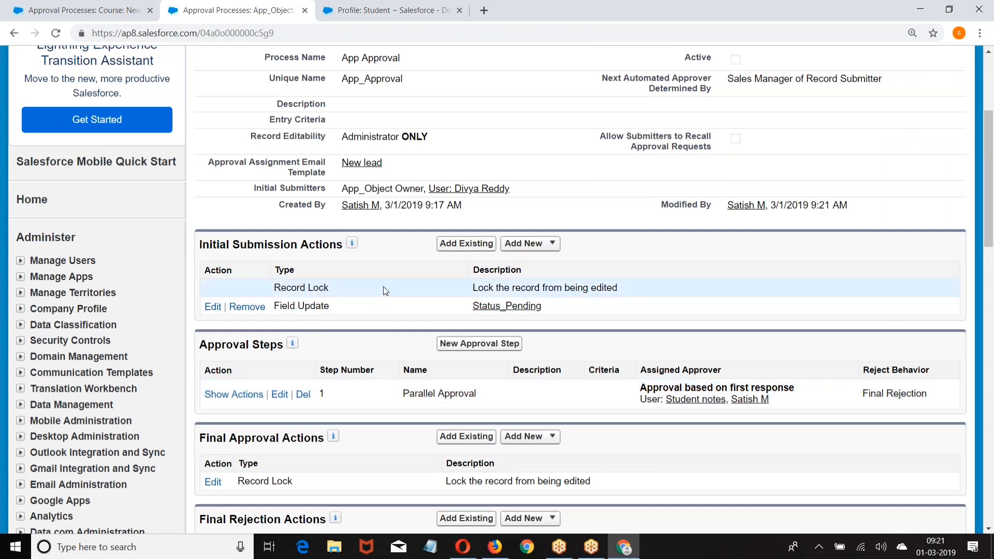
Activate the App Approval process and confirm.
{"action": "scroll", "coordinate": [383, 288], "scroll_direction": "up", "scroll_amount": 4}
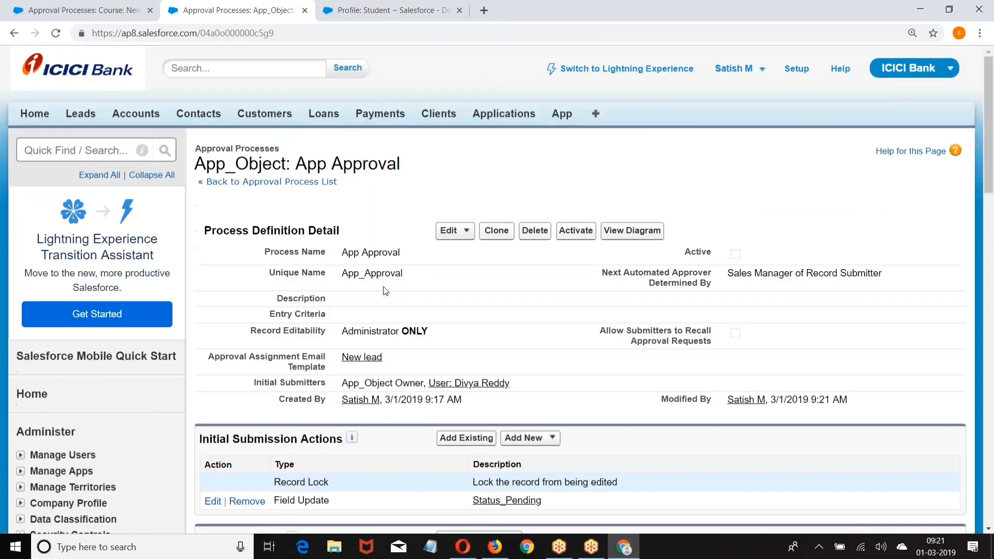
{"action": "left_click", "coordinate": [574, 231]}
{"action": "left_click", "coordinate": [555, 137]}
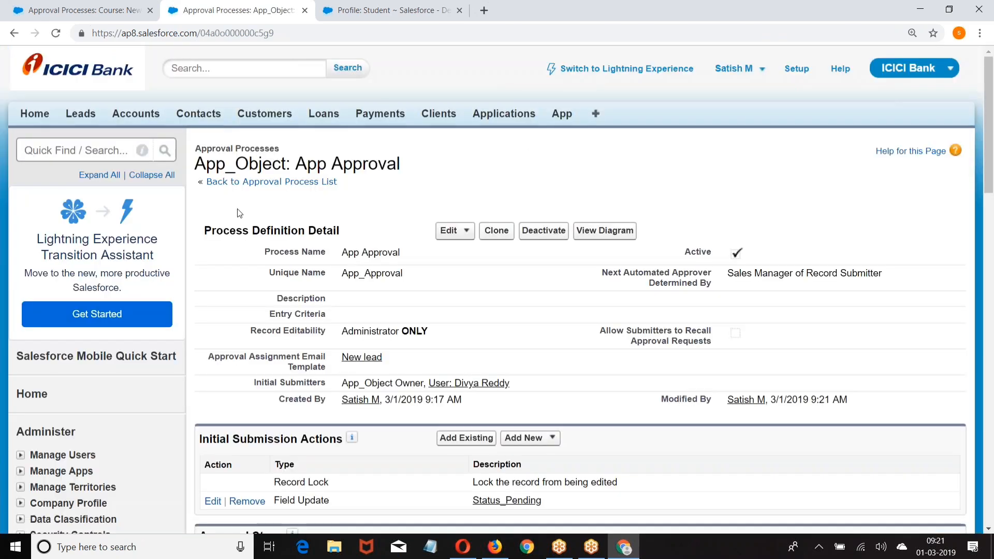
Expand the Security Controls group in the Setup sidebar.
{"action": "scroll", "coordinate": [182, 209], "scroll_direction": "down", "scroll_amount": 4}
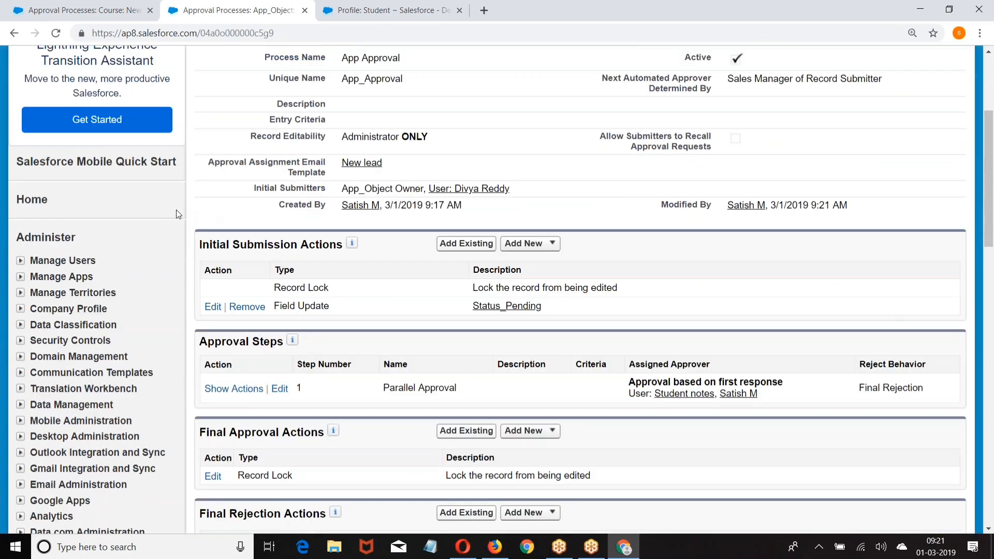
{"action": "scroll", "coordinate": [176, 209], "scroll_direction": "down", "scroll_amount": 4}
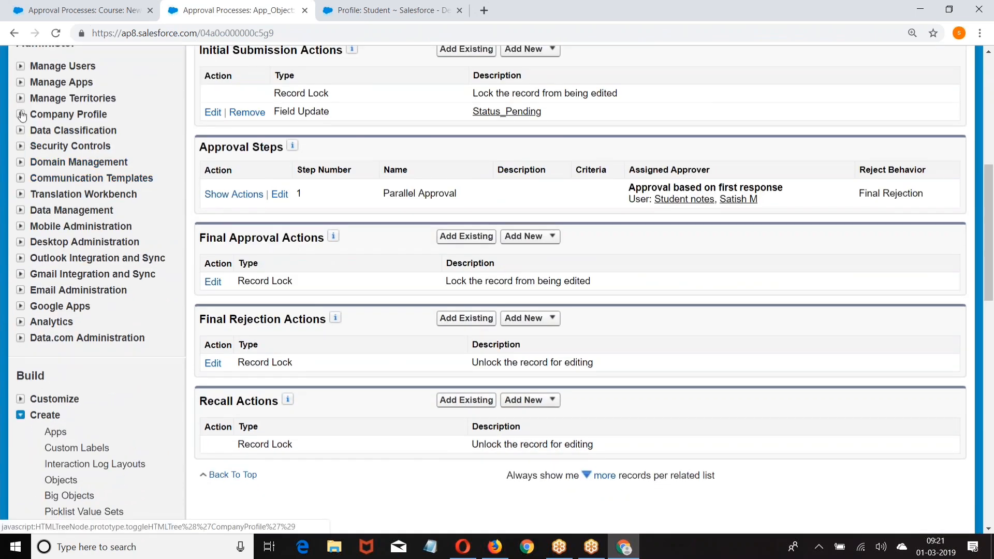
{"action": "scroll", "coordinate": [22, 110], "scroll_direction": "up", "scroll_amount": 1}
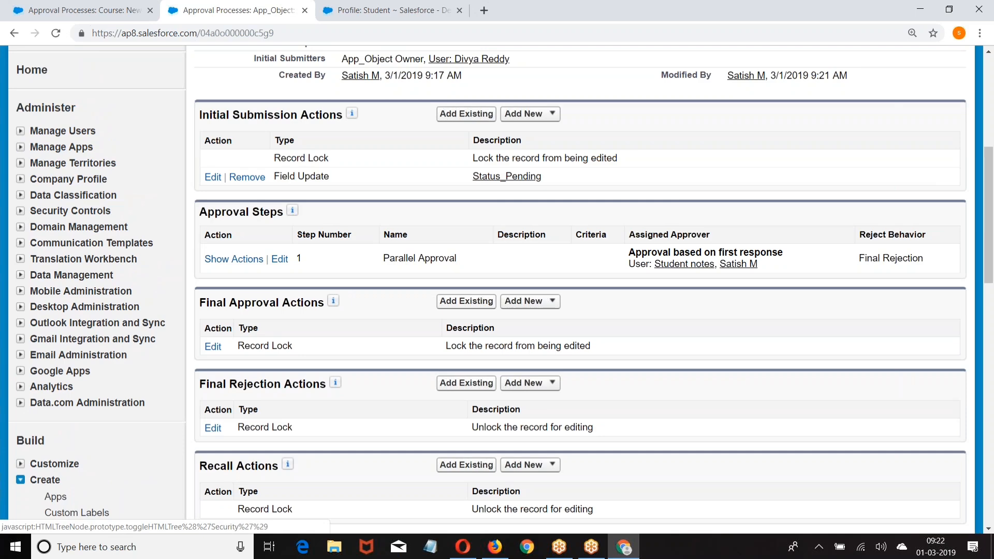
{"action": "left_click", "coordinate": [20, 211]}
View App_Object field accessibility by profile for the Clerk Profile.
{"action": "left_click", "coordinate": [86, 261]}
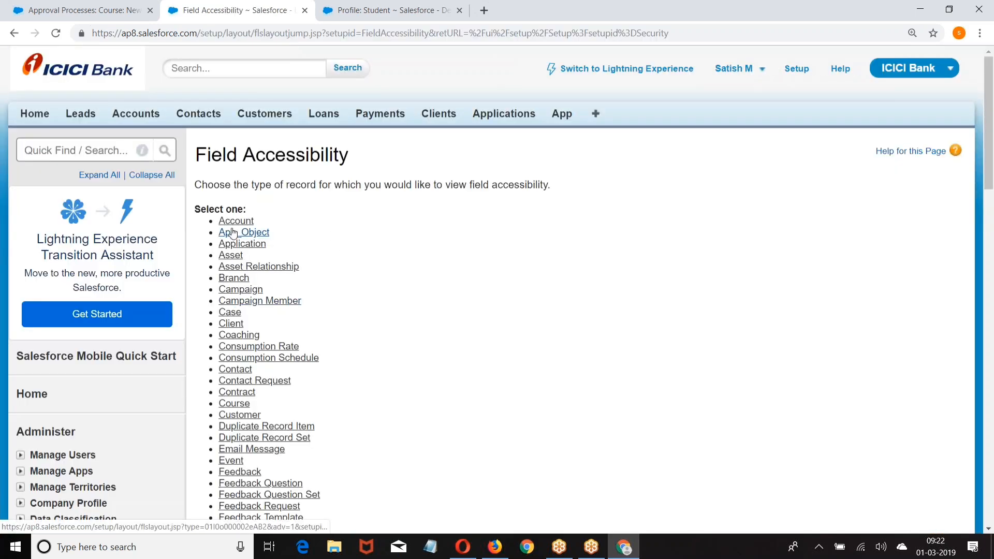
{"action": "left_click", "coordinate": [251, 233]}
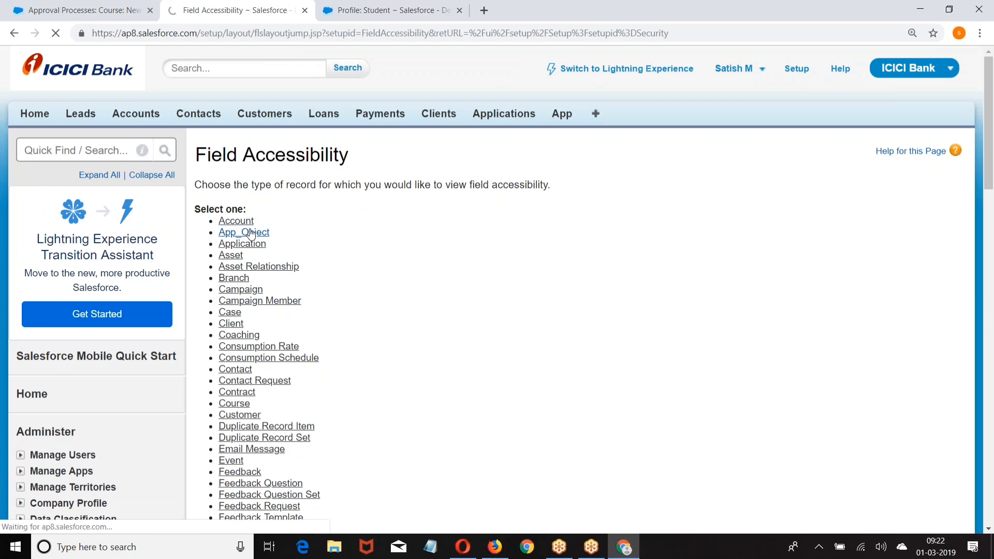
{"action": "scroll", "coordinate": [275, 224], "scroll_direction": "down", "scroll_amount": 3}
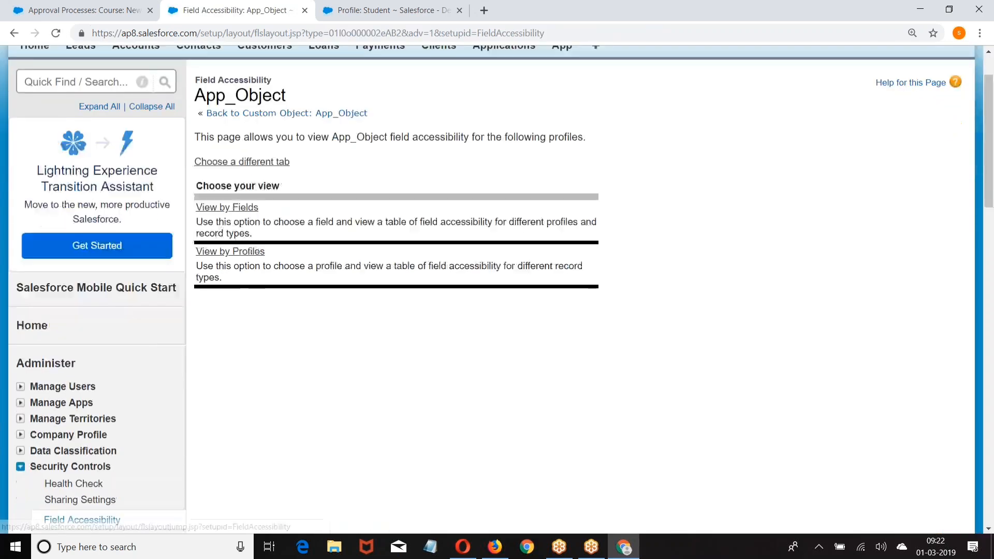
{"action": "left_click", "coordinate": [237, 192]}
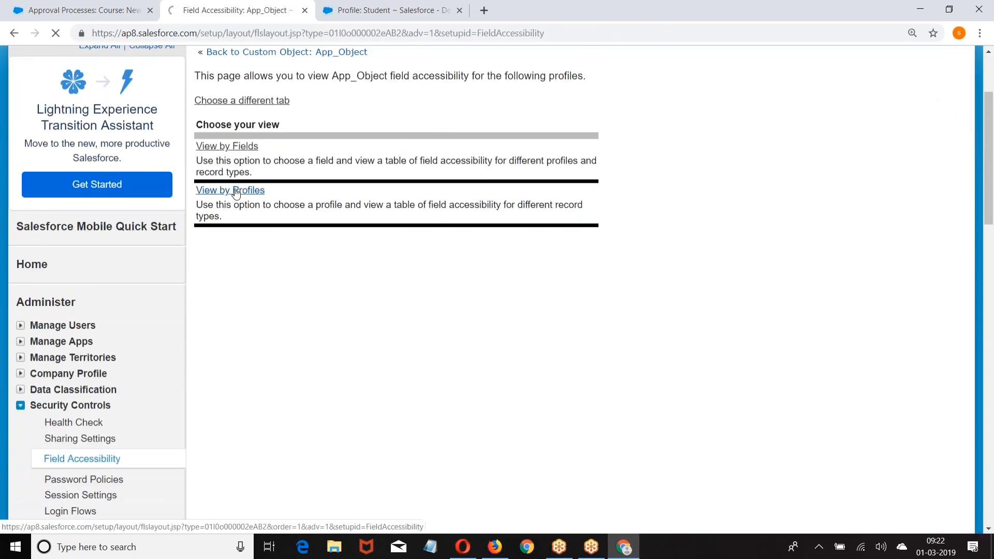
{"action": "scroll", "coordinate": [527, 226], "scroll_direction": "down", "scroll_amount": 2}
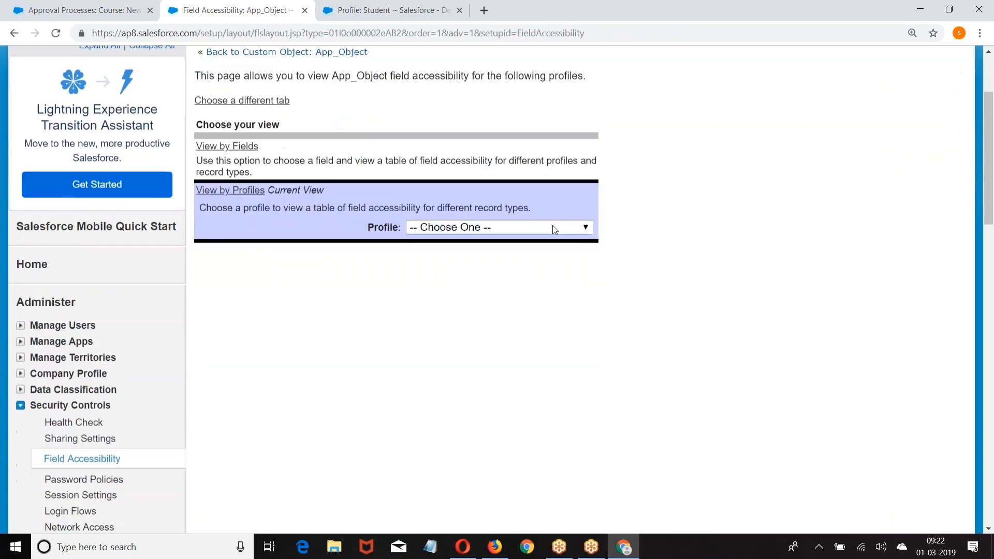
{"action": "left_click", "coordinate": [552, 225]}
{"action": "left_click", "coordinate": [434, 307]}
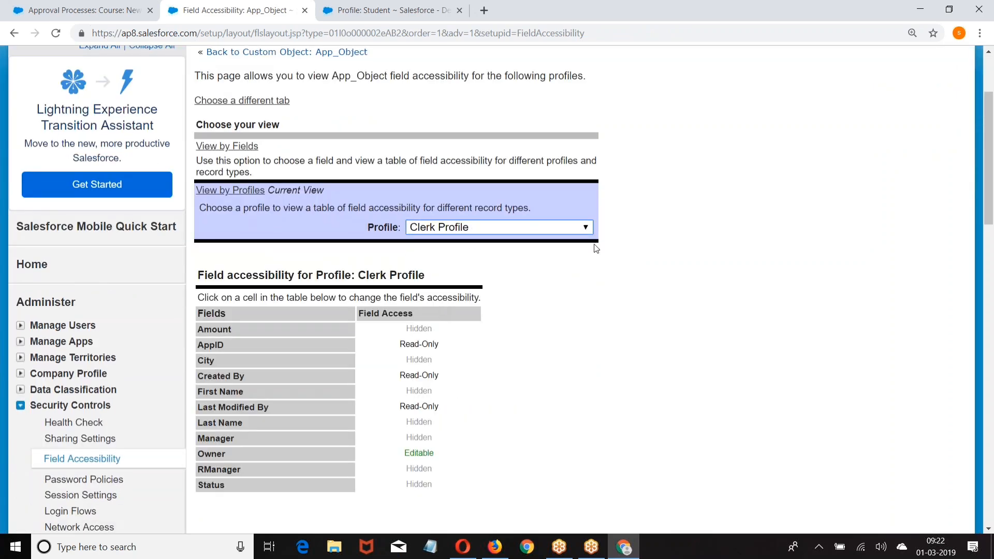
{"action": "scroll", "coordinate": [595, 249], "scroll_direction": "down", "scroll_amount": 3}
{"action": "scroll", "coordinate": [560, 315], "scroll_direction": "up", "scroll_amount": 1}
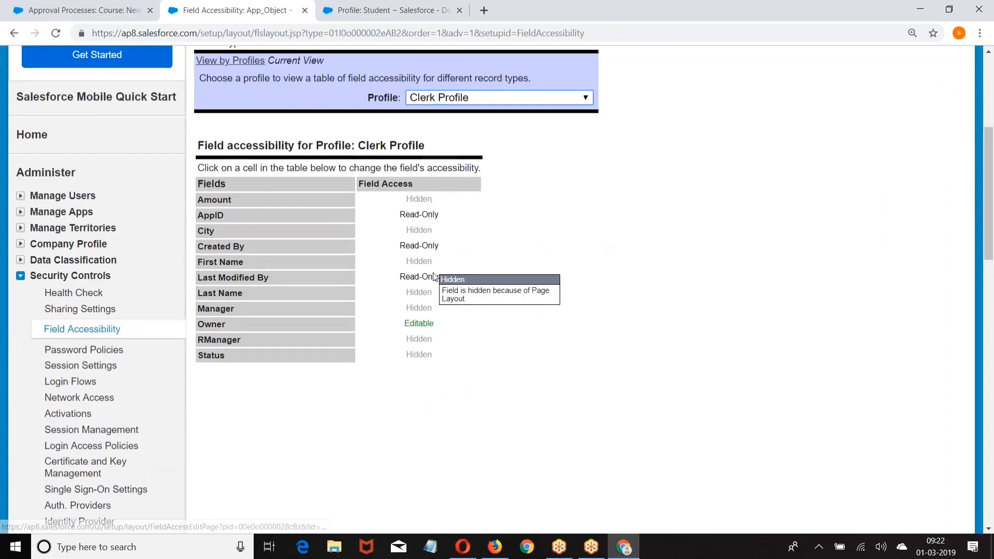
Make the Status field visible and editable for the Clerk Profile.
{"action": "left_click", "coordinate": [419, 360]}
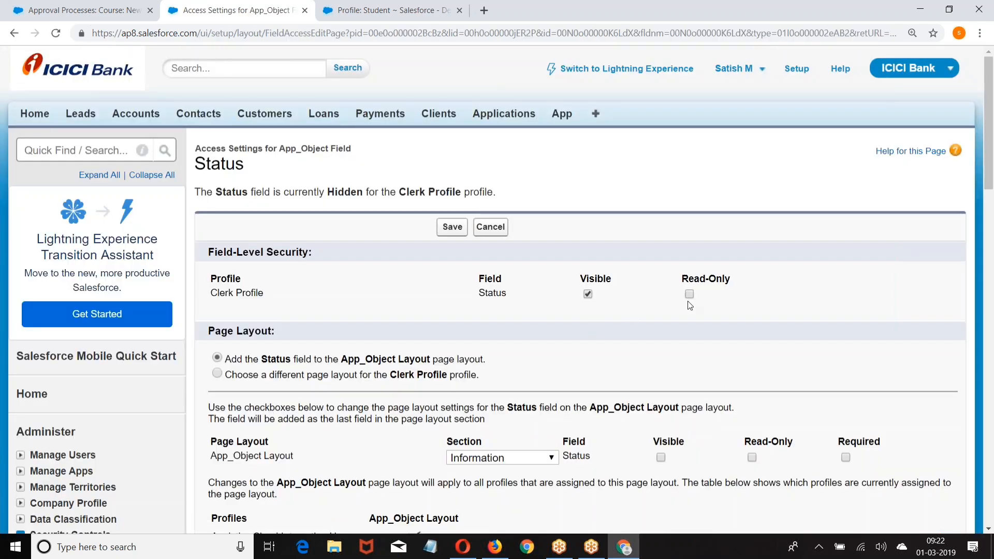
{"action": "left_click", "coordinate": [454, 232]}
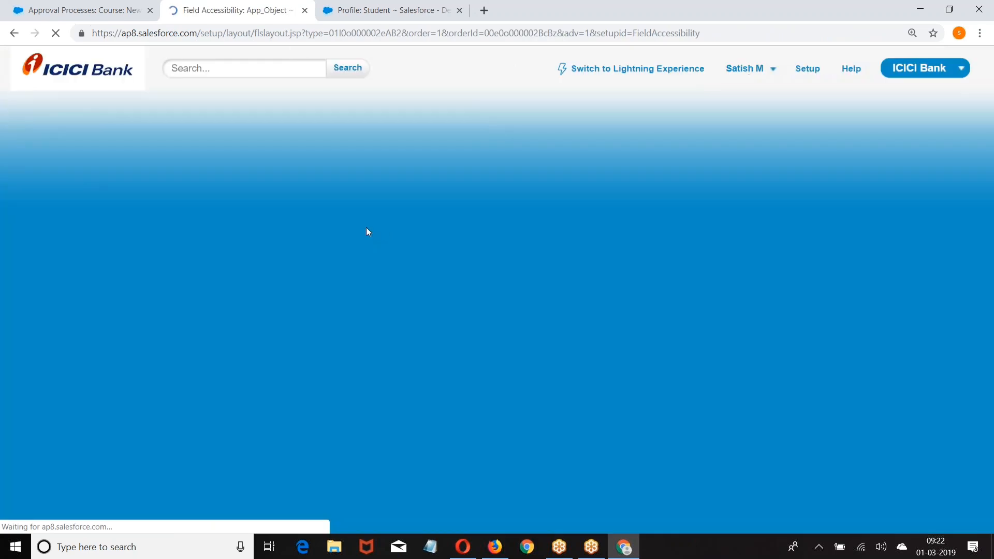
{"action": "scroll", "coordinate": [367, 236], "scroll_direction": "down", "scroll_amount": 2}
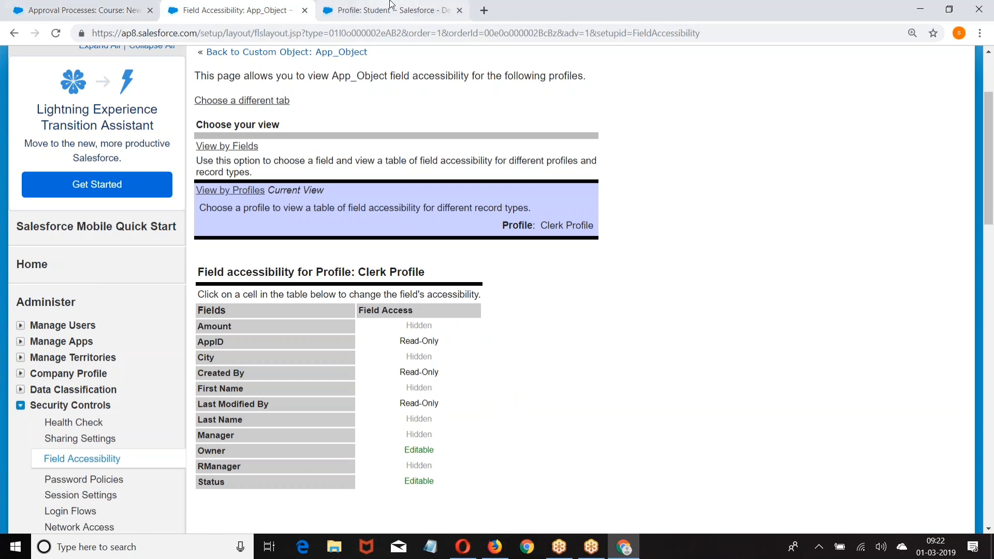
{"action": "scroll", "coordinate": [108, 338], "scroll_direction": "down", "scroll_amount": 4}
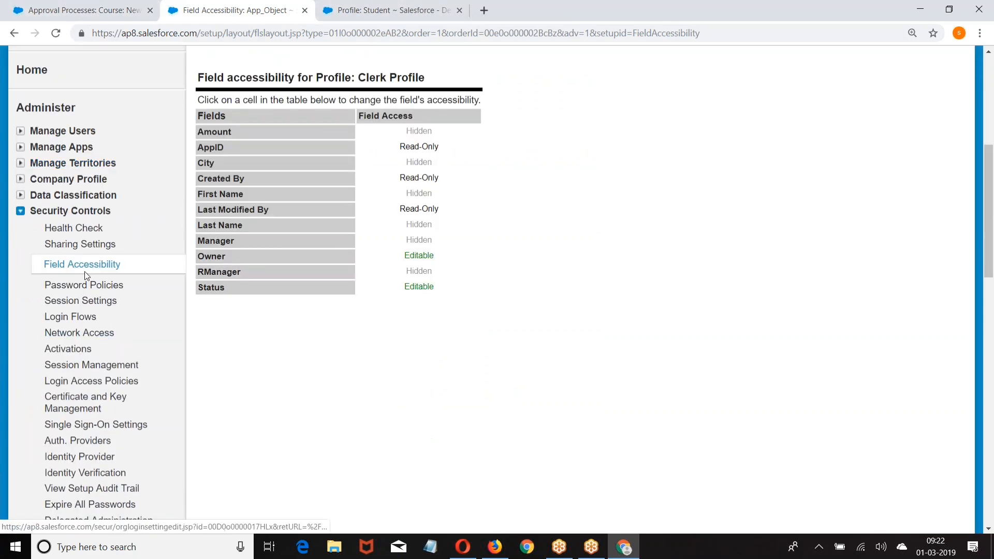
Collapse Security Controls and expand the Create setup options.
{"action": "left_click", "coordinate": [31, 212]}
{"action": "scroll", "coordinate": [28, 223], "scroll_direction": "down", "scroll_amount": 2}
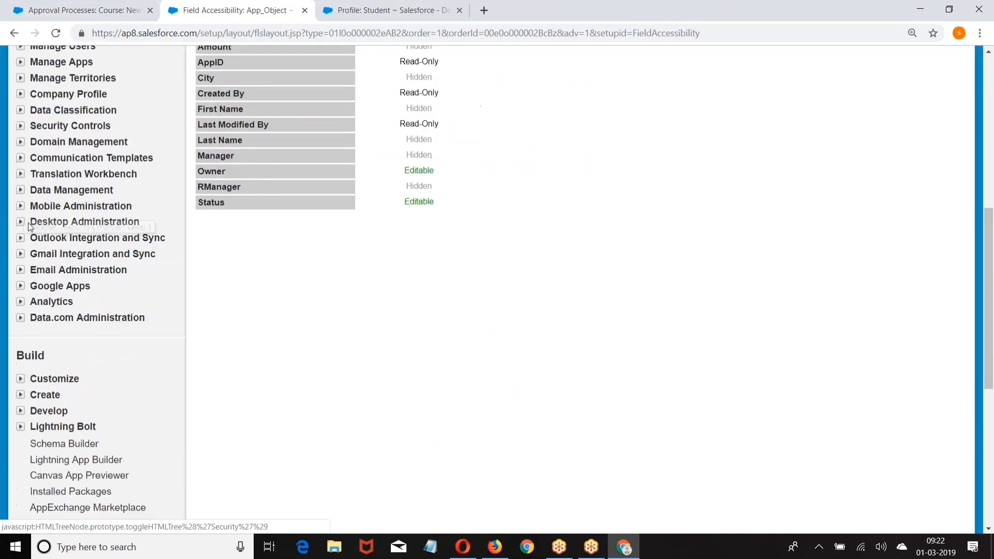
{"action": "scroll", "coordinate": [28, 223], "scroll_direction": "down", "scroll_amount": 4}
{"action": "left_click", "coordinate": [21, 220]}
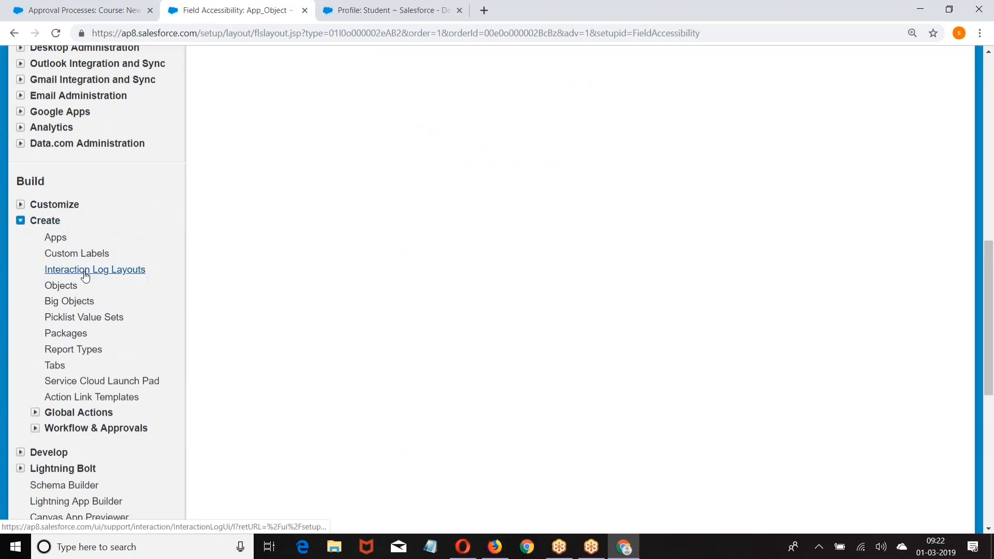
Open the App_Object custom object and start editing its App_Object Layout page layout.
{"action": "left_click", "coordinate": [65, 288]}
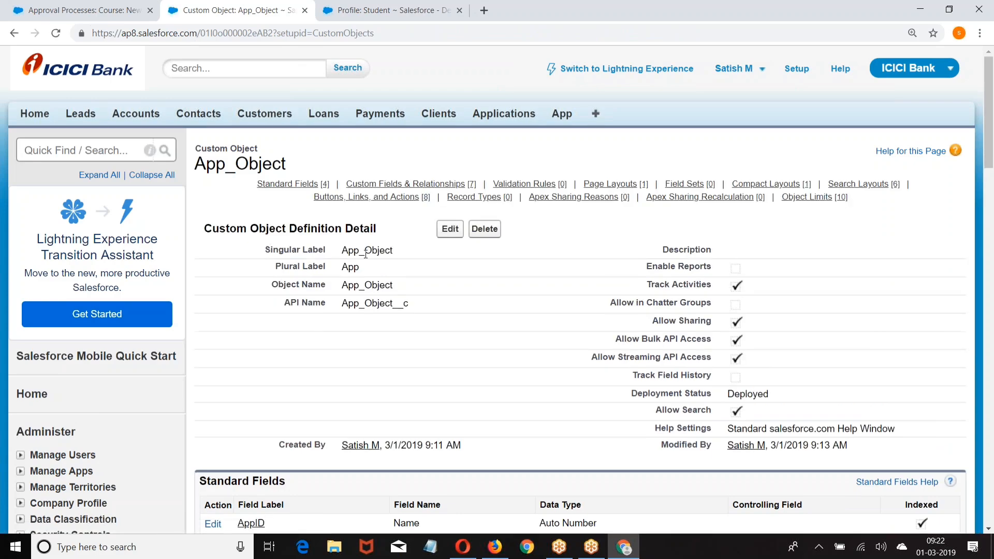
{"action": "scroll", "coordinate": [287, 312], "scroll_direction": "down", "scroll_amount": 15}
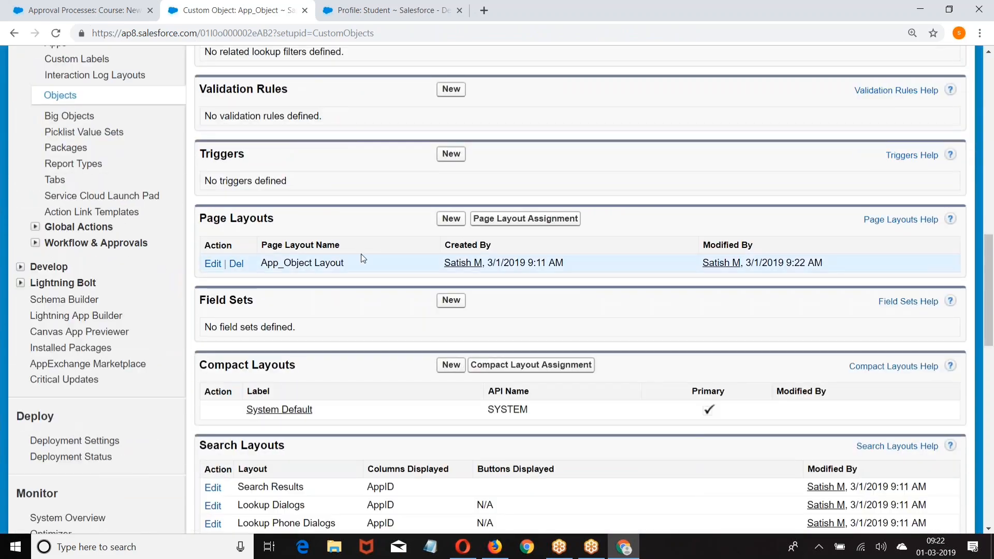
{"action": "left_click", "coordinate": [213, 264]}
{"action": "scroll", "coordinate": [212, 264], "scroll_direction": "down", "scroll_amount": 1}
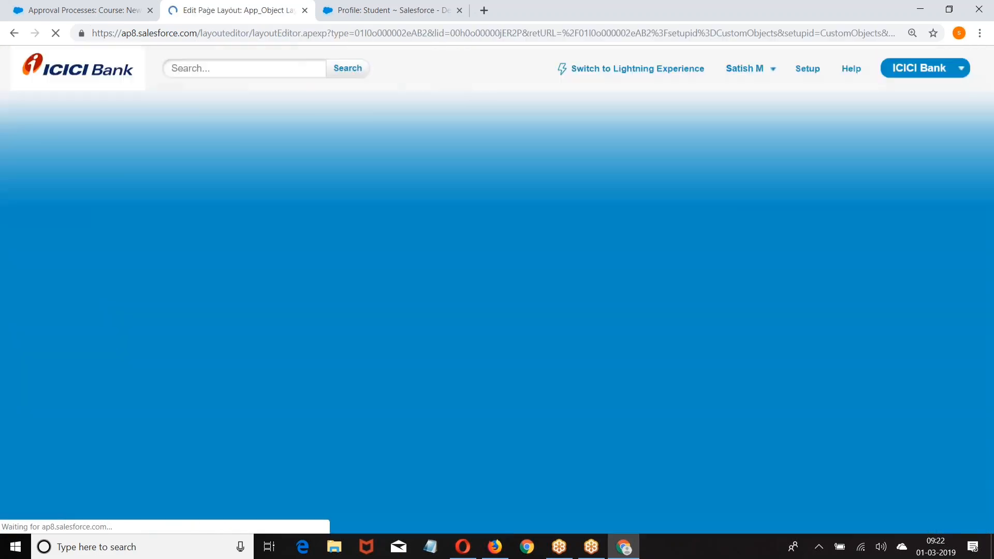
{"action": "scroll", "coordinate": [366, 272], "scroll_direction": "down", "scroll_amount": 7}
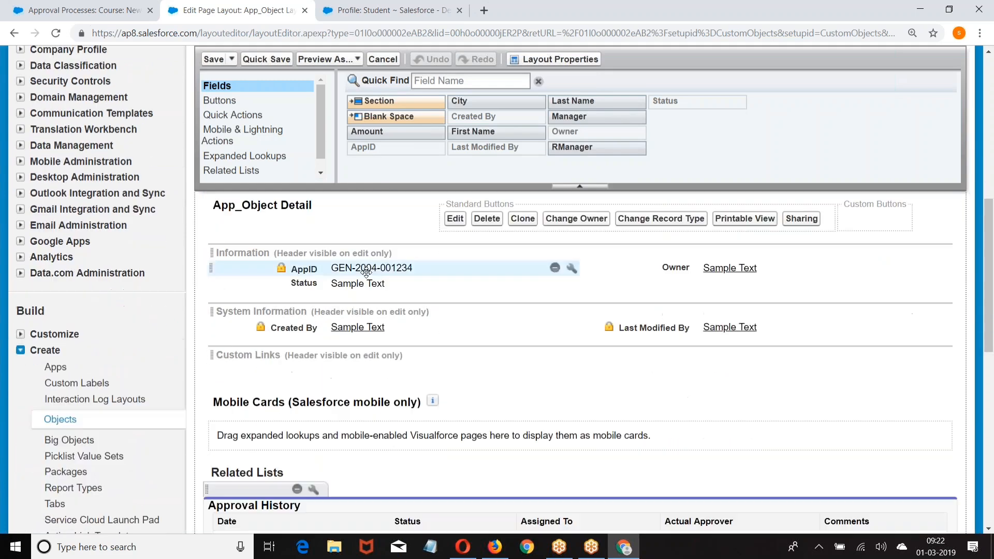
Place First Name, Last Name, Manager, RManager, Status, Amount and City in the Information section, then save the layout.
{"action": "left_click_drag", "start_coordinate": [473, 132], "coordinate": [297, 275]}
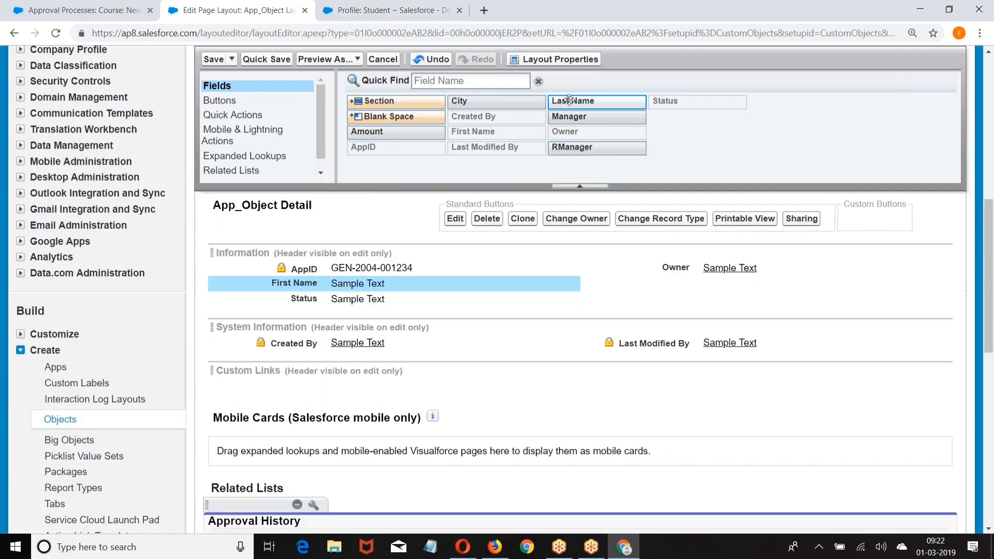
{"action": "left_click_drag", "start_coordinate": [569, 100], "coordinate": [287, 308]}
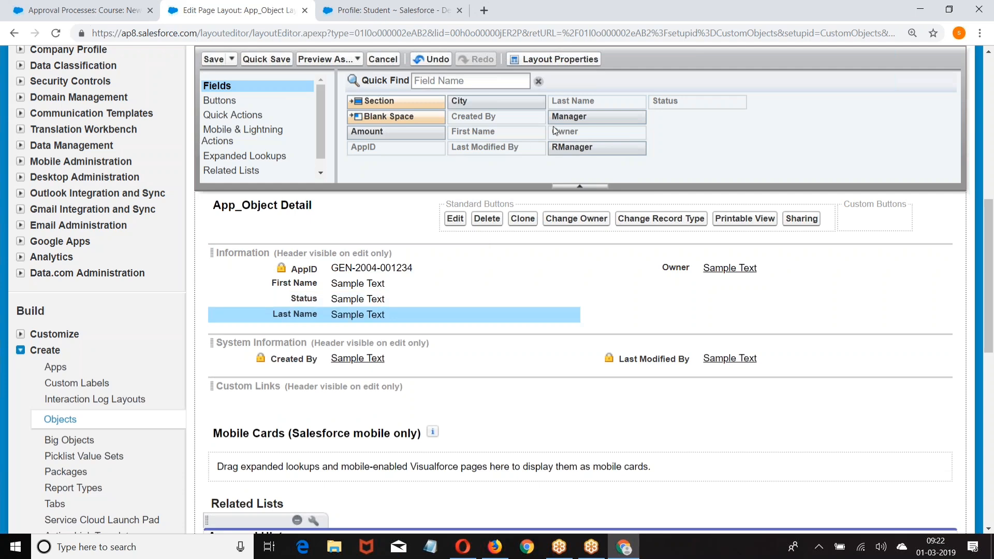
{"action": "left_click_drag", "start_coordinate": [567, 117], "coordinate": [572, 285]}
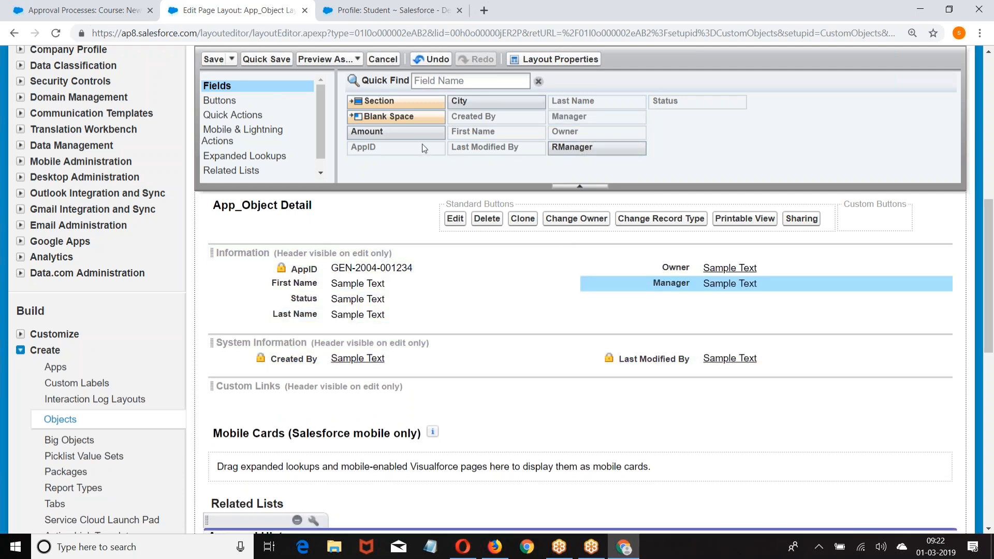
{"action": "left_click_drag", "start_coordinate": [572, 147], "coordinate": [661, 299]}
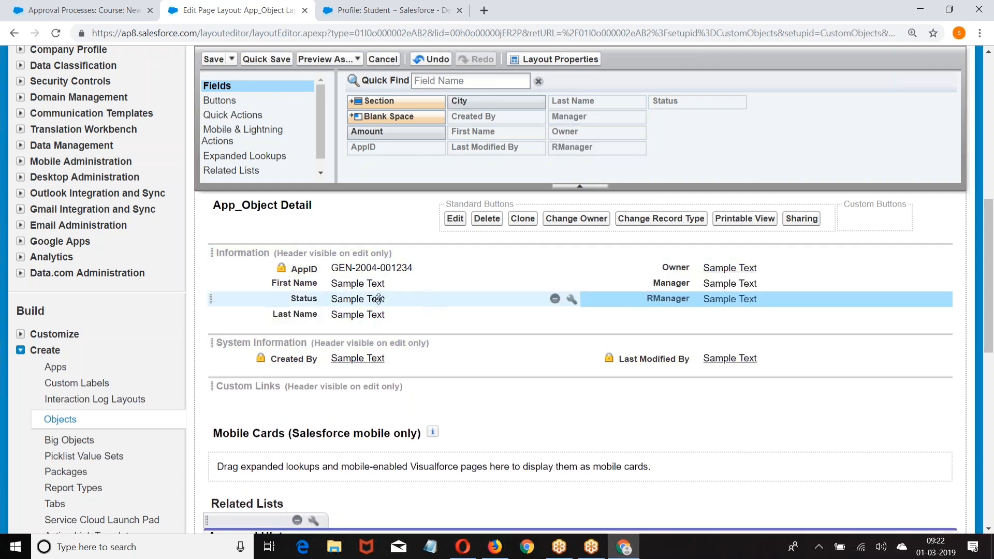
{"action": "left_click_drag", "start_coordinate": [379, 298], "coordinate": [326, 322]}
{"action": "left_click_drag", "start_coordinate": [373, 131], "coordinate": [660, 313]}
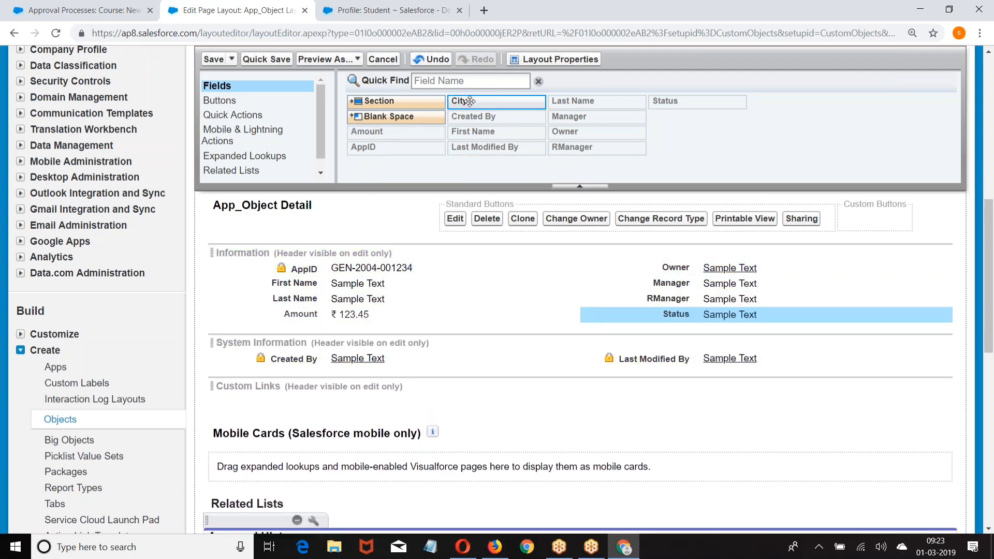
{"action": "left_click_drag", "start_coordinate": [469, 101], "coordinate": [357, 314]}
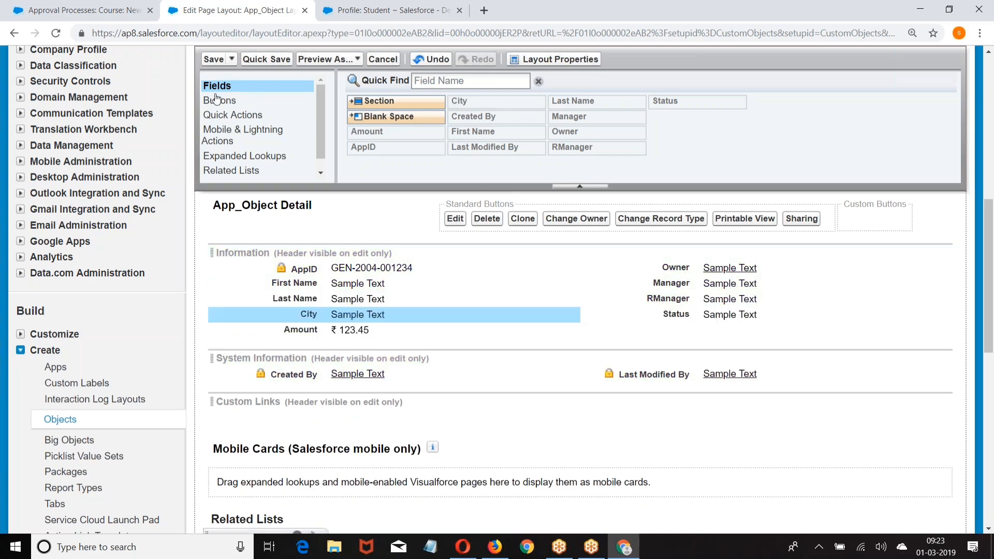
{"action": "left_click", "coordinate": [213, 59]}
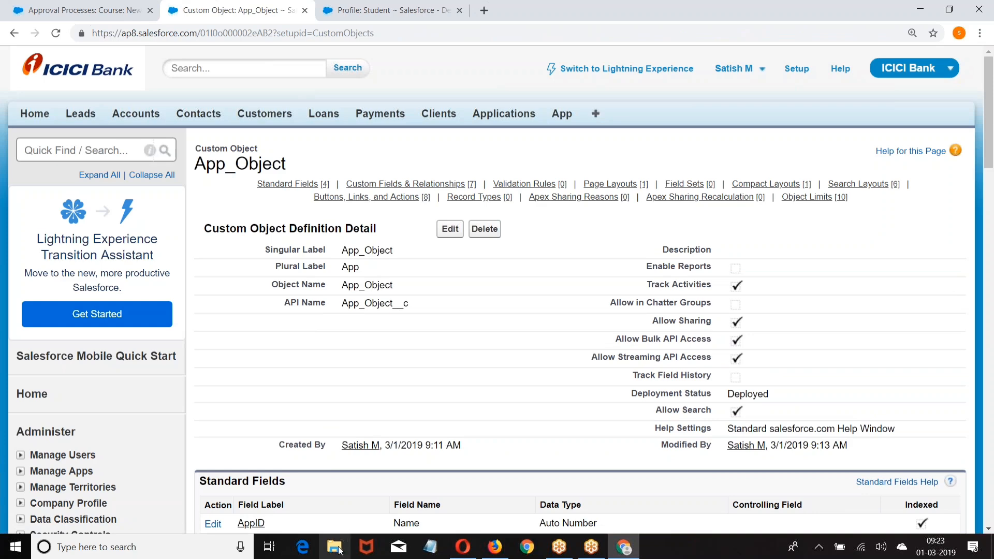
Reload the developer org home page in Firefox so the App tab appears.
{"action": "left_click", "coordinate": [496, 547]}
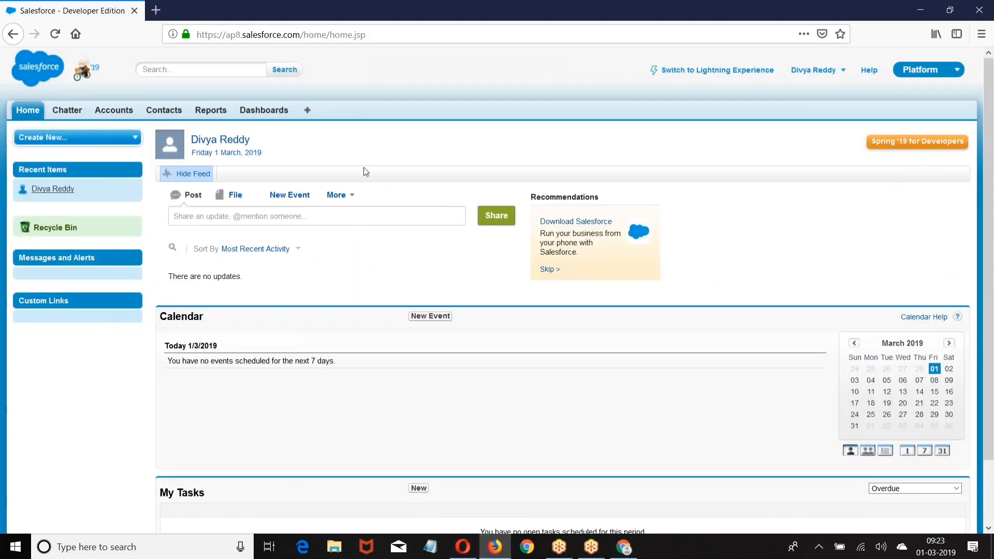
{"action": "left_click", "coordinate": [540, 35]}
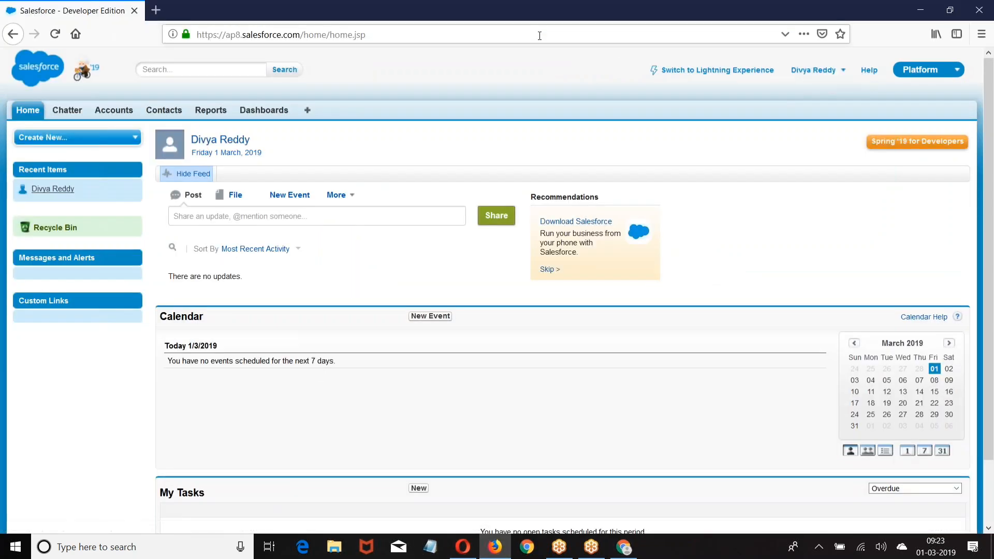
{"action": "key", "text": "Return"}
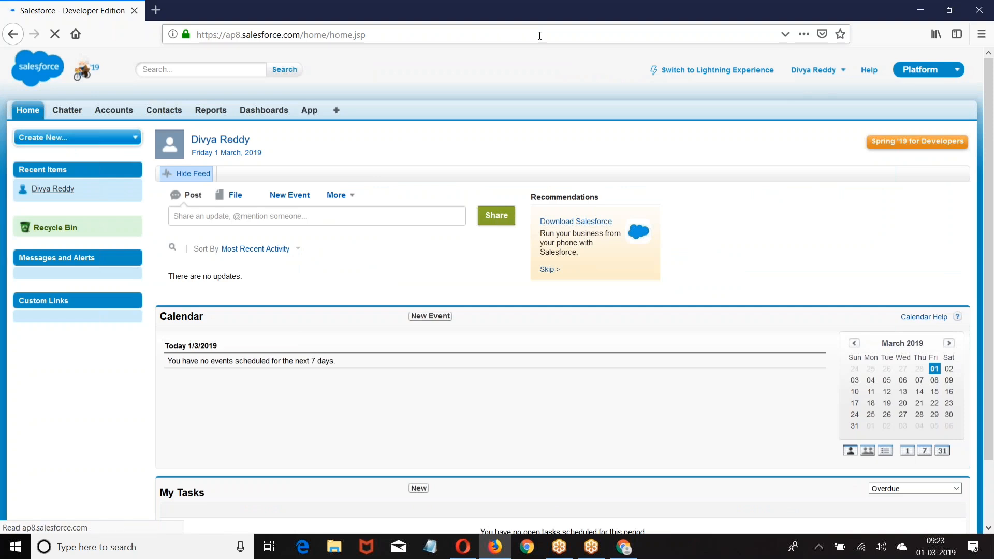
{"action": "left_click", "coordinate": [539, 35]}
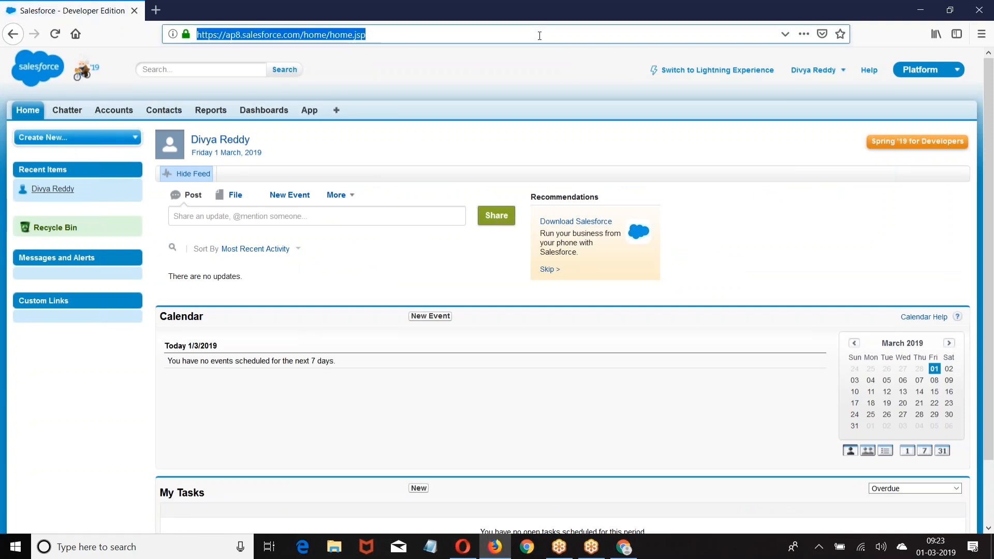
{"action": "key", "text": "Return"}
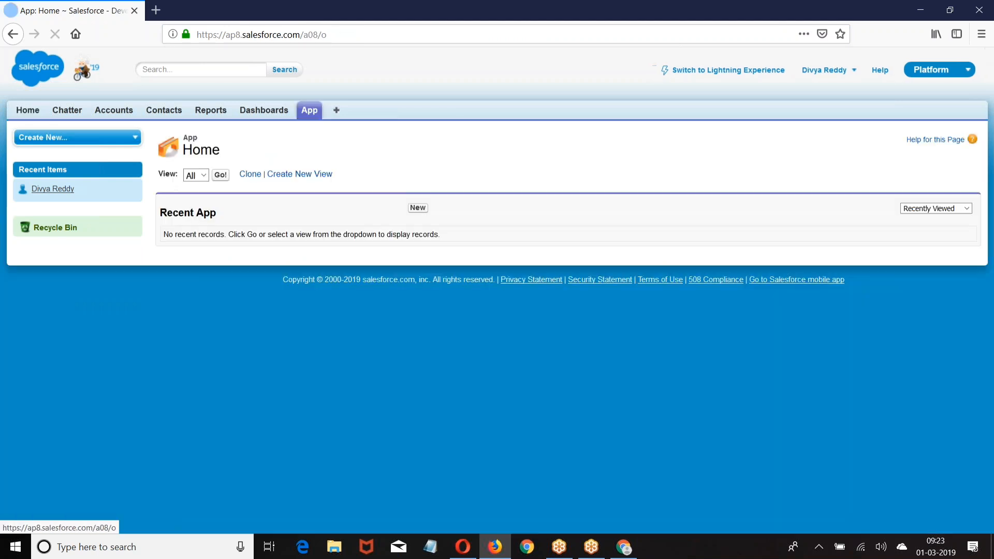
Create a new App_Object record with a first name, last name, City Hyd and Amount 50,000, and save it.
{"action": "left_click", "coordinate": [418, 208]}
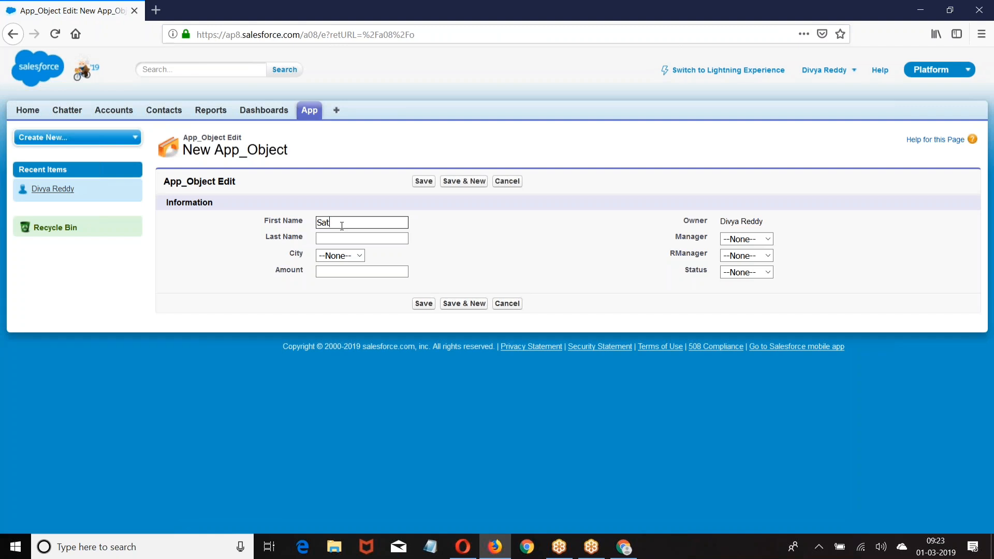
{"action": "type", "text": "Satish"}
{"action": "key", "text": "Tab"}
{"action": "left_click", "coordinate": [342, 256]}
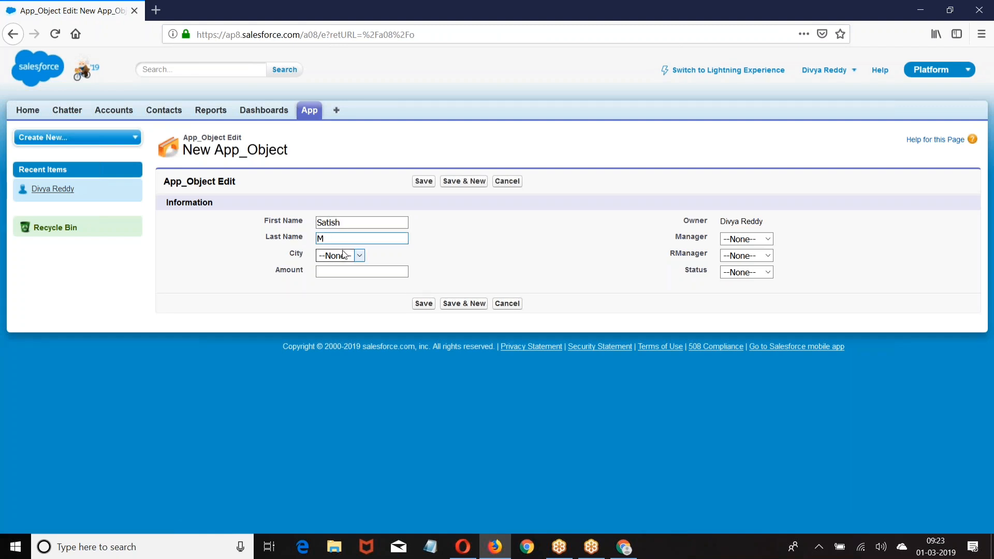
{"action": "left_click", "coordinate": [349, 271]}
{"action": "left_click", "coordinate": [350, 274]}
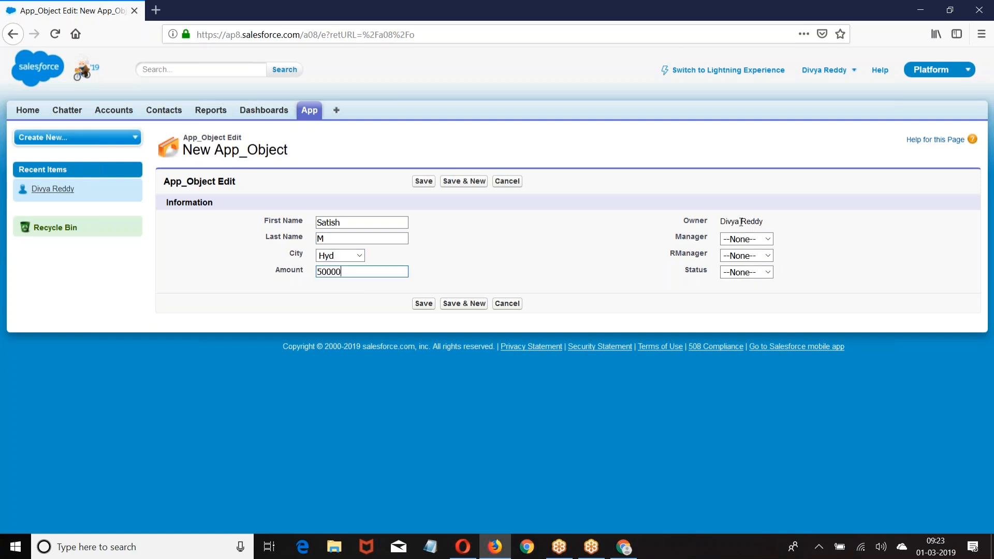
{"action": "left_click", "coordinate": [419, 184]}
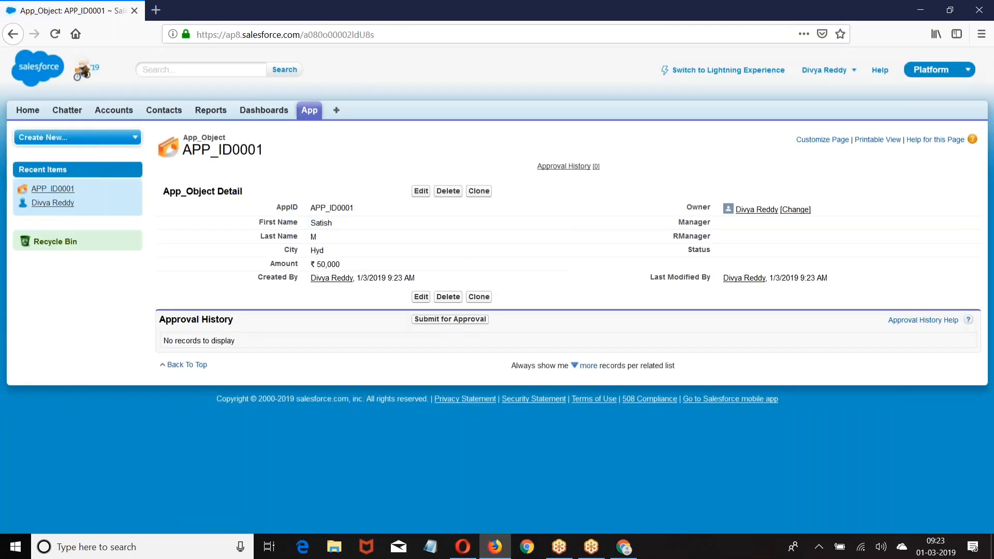
Submit APP_ID0001 for approval and zoom the page to show its full Approval History.
{"action": "left_click", "coordinate": [451, 320]}
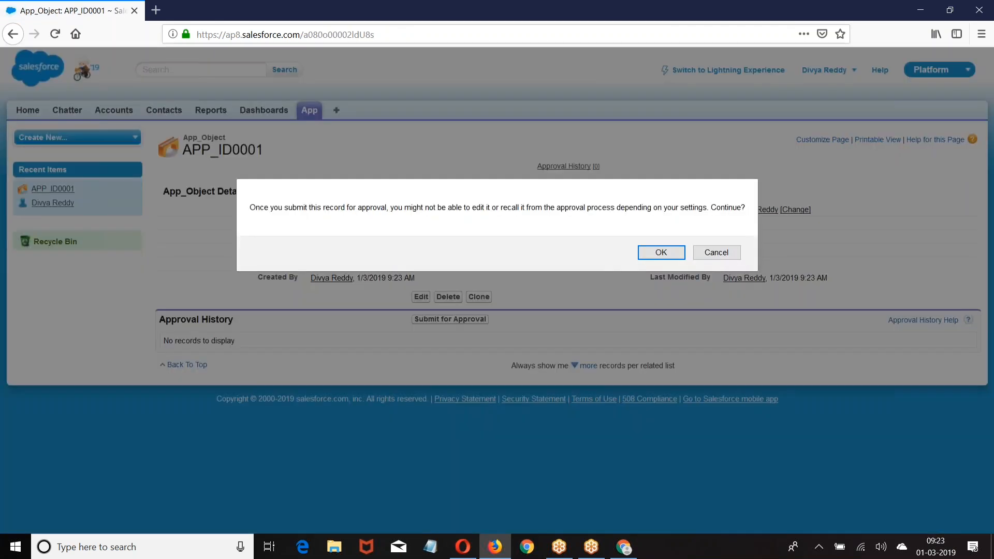
{"action": "left_click", "coordinate": [660, 251]}
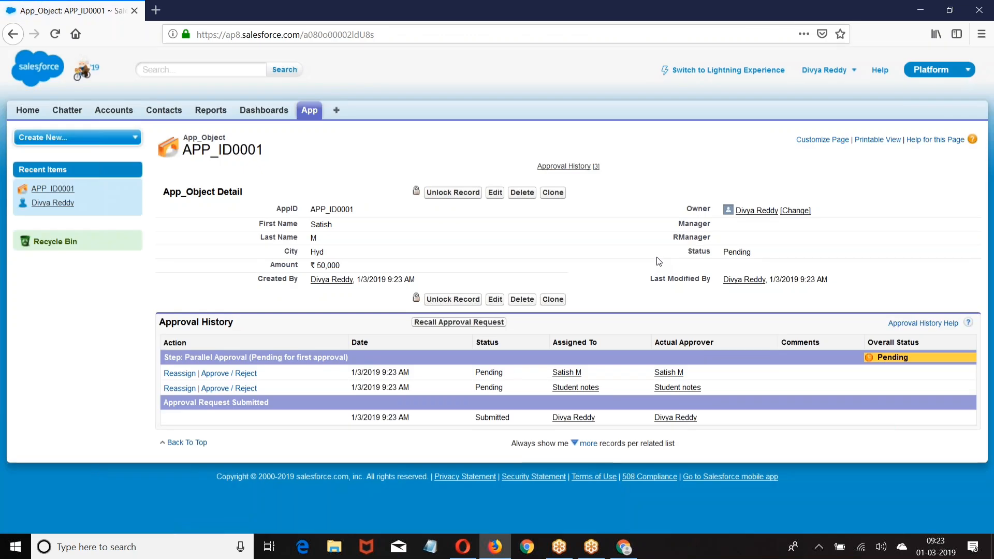
{"action": "key", "text": "ctrl+plus"}
{"action": "key", "text": "ctrl+plus"}
{"action": "key", "text": "ctrl+plus"}
{"action": "key", "text": "ctrl+plus"}
{"action": "key", "text": "ctrl+plus"}
{"action": "key", "text": "ctrl+plus"}
{"action": "key", "text": "ctrl+plus"}
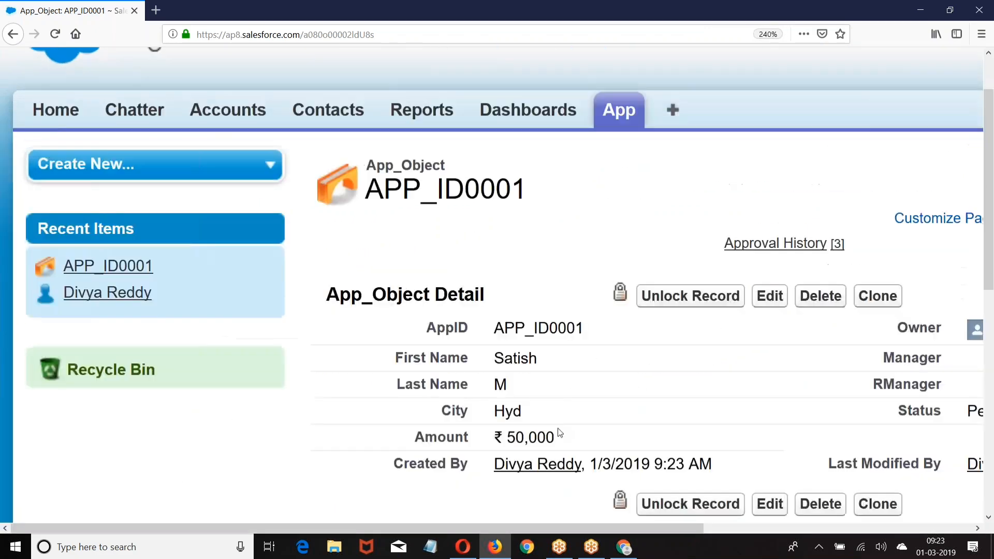
{"action": "scroll", "coordinate": [585, 248], "scroll_direction": "down", "scroll_amount": 5}
{"action": "scroll", "coordinate": [425, 185], "scroll_direction": "right", "scroll_amount": 4}
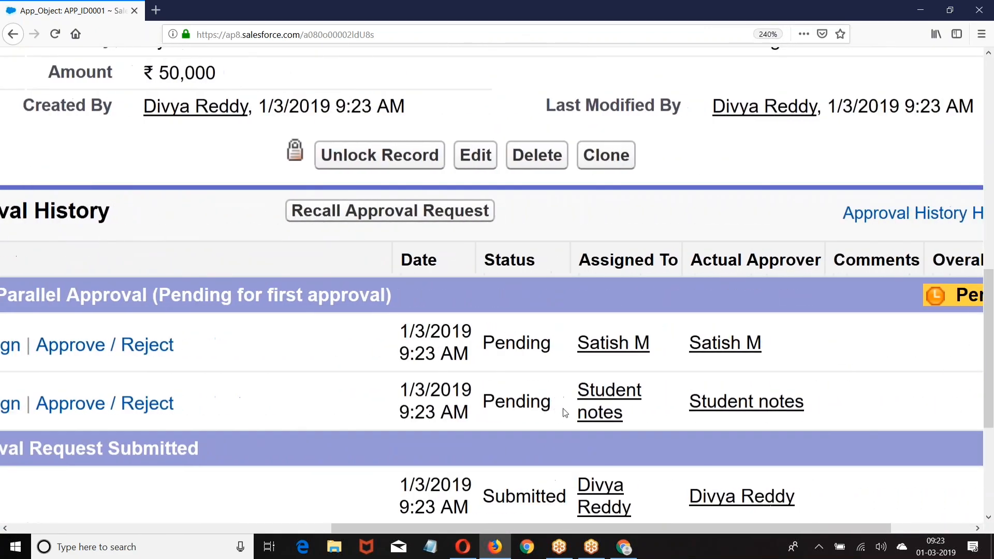
{"action": "key", "text": "ctrl+minus"}
{"action": "key", "text": "ctrl+minus"}
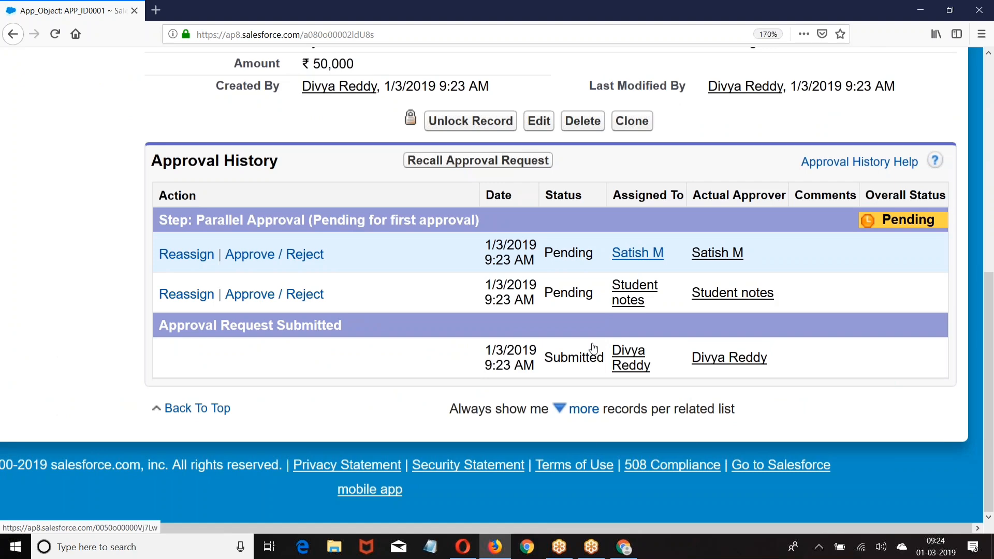
{"action": "left_click", "coordinate": [463, 547]}
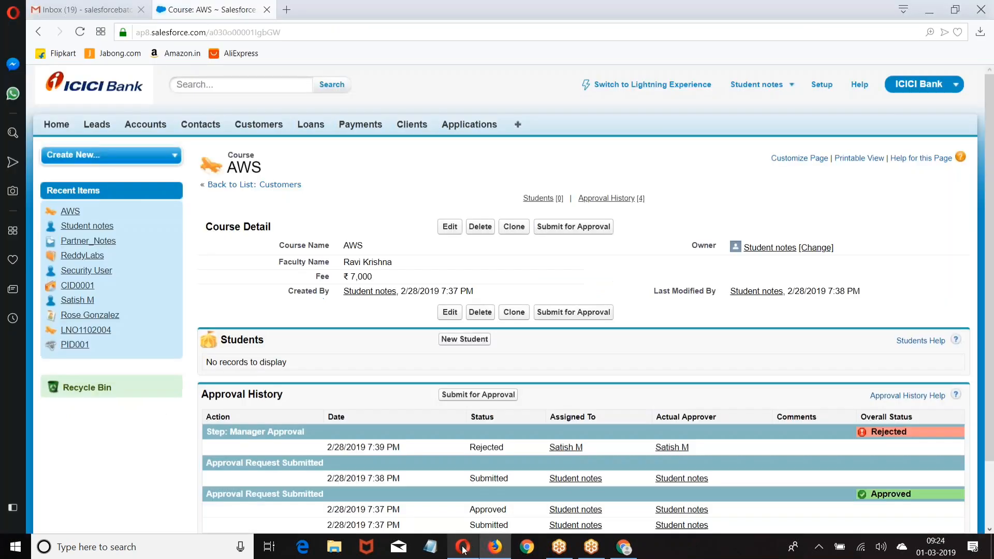
From Items to Approve on the Home page, approve the APP_ID0001 request.
{"action": "left_click", "coordinate": [57, 124]}
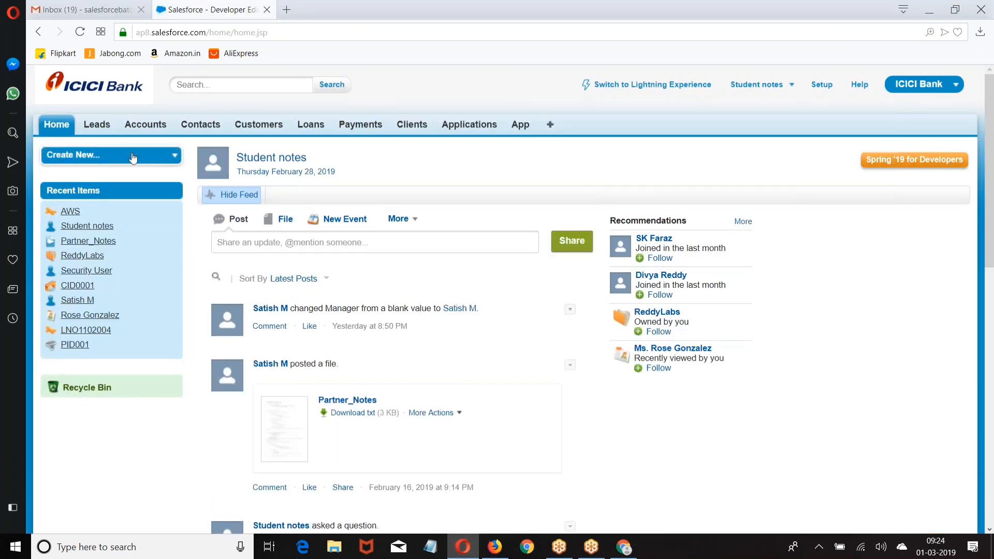
{"action": "scroll", "coordinate": [133, 158], "scroll_direction": "down", "scroll_amount": 10}
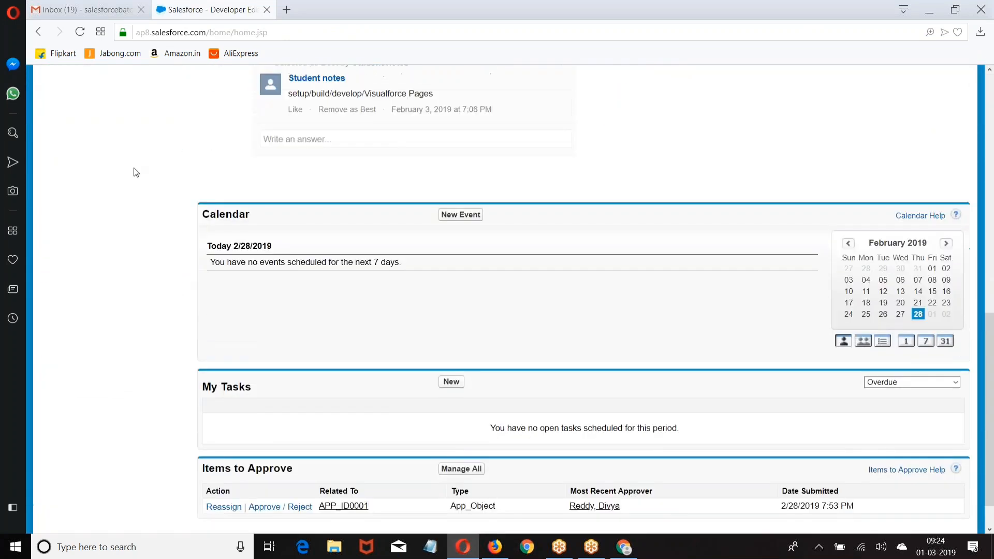
{"action": "scroll", "coordinate": [136, 172], "scroll_direction": "up", "scroll_amount": 10}
{"action": "scroll", "coordinate": [497, 300], "scroll_direction": "down", "scroll_amount": 1}
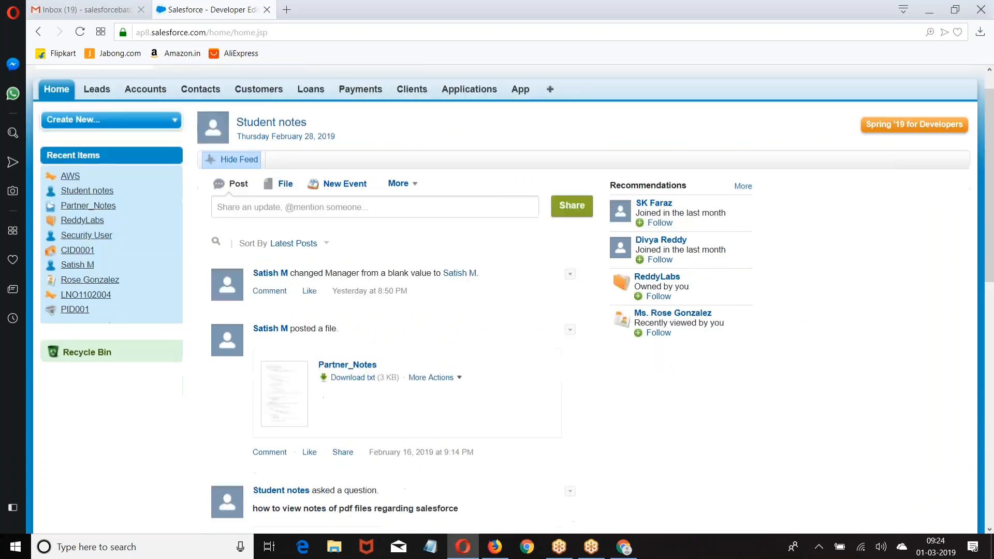
{"action": "scroll", "coordinate": [366, 250], "scroll_direction": "down", "scroll_amount": 10}
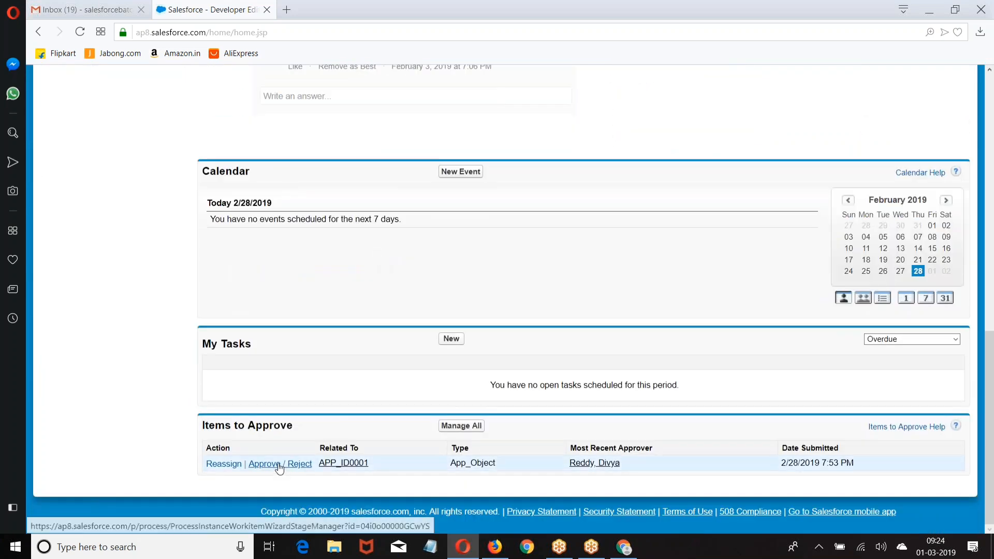
{"action": "left_click", "coordinate": [279, 465]}
{"action": "scroll", "coordinate": [341, 314], "scroll_direction": "down", "scroll_amount": 1}
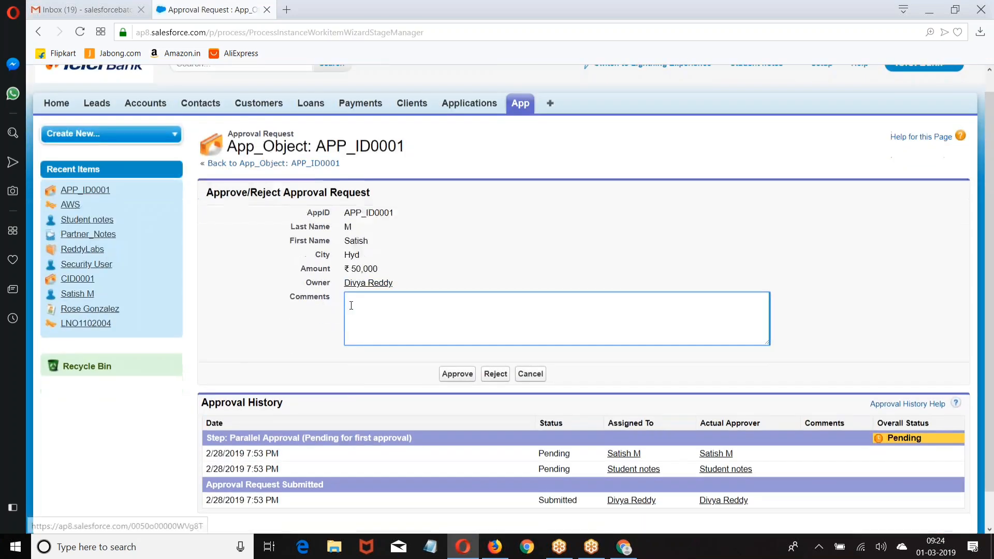
{"action": "left_click", "coordinate": [457, 336]}
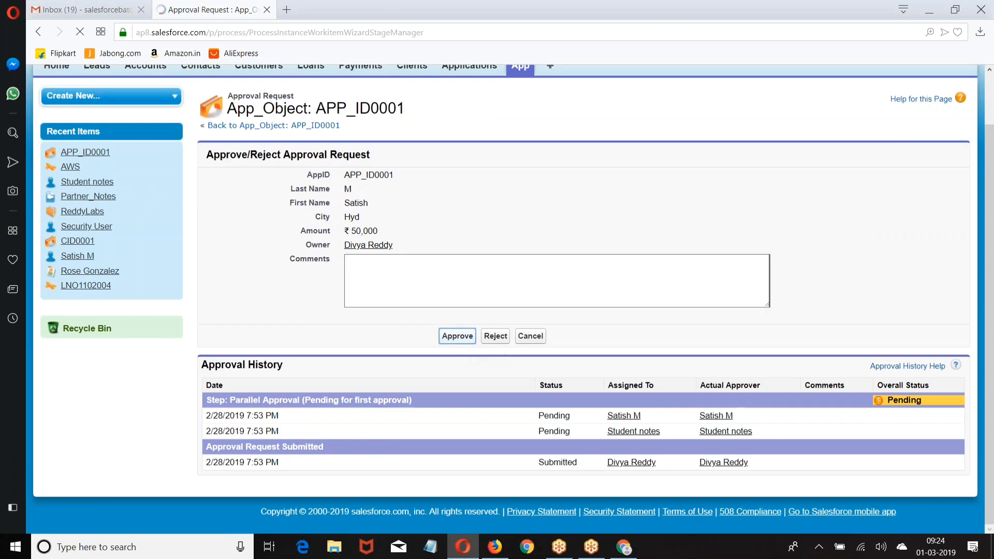
Unlock the approved APP_ID0001 record.
{"action": "scroll", "coordinate": [461, 377], "scroll_direction": "down", "scroll_amount": 1}
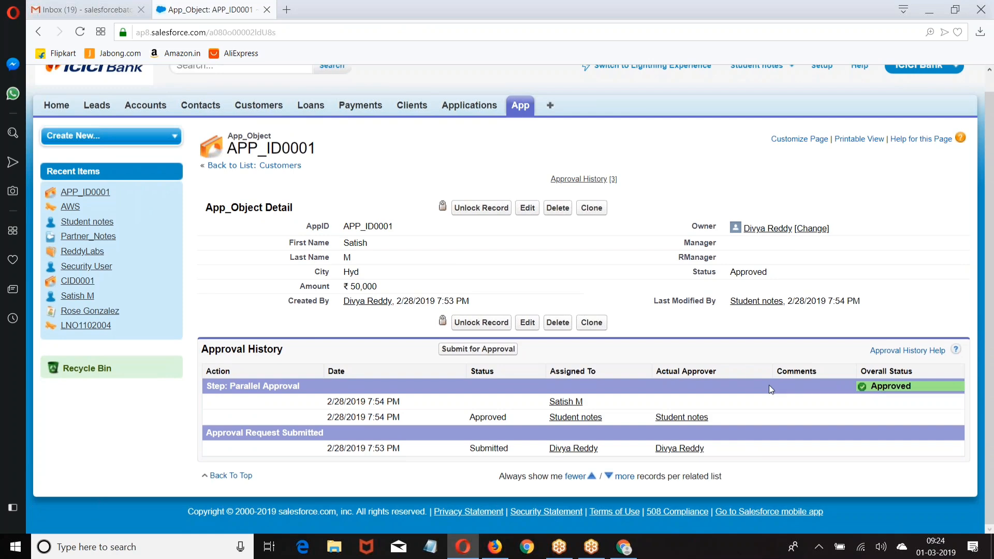
{"action": "left_click", "coordinate": [480, 208]}
{"action": "left_click", "coordinate": [576, 114]}
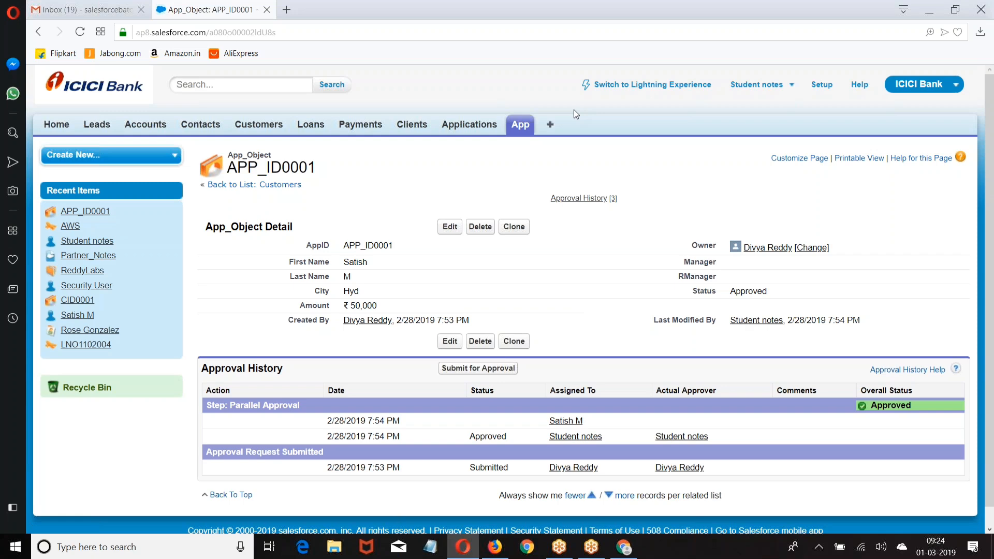
Edit the Manager Approval step of New Course Approval, choose Require UNANIMOUS approval, and save.
{"action": "left_click", "coordinate": [624, 547]}
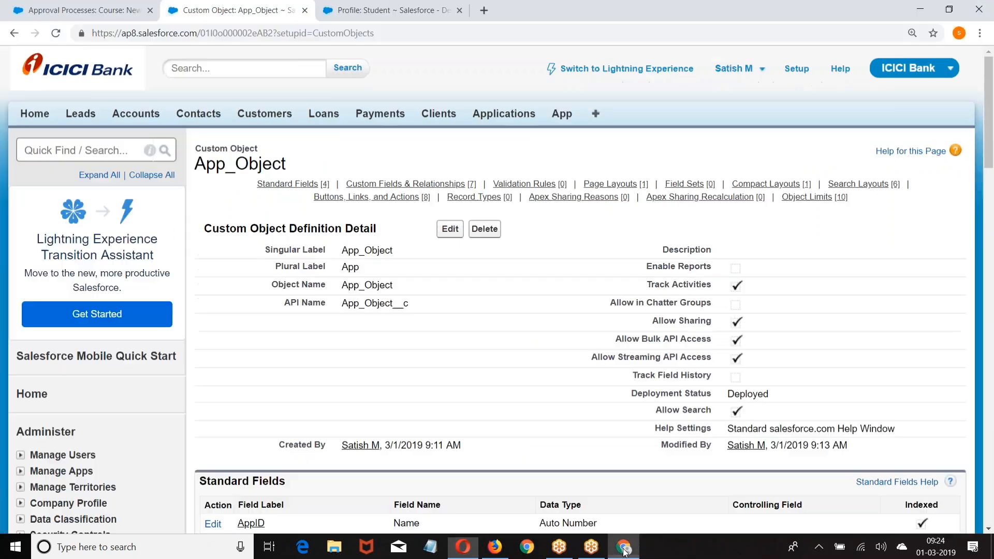
{"action": "left_click", "coordinate": [107, 10]}
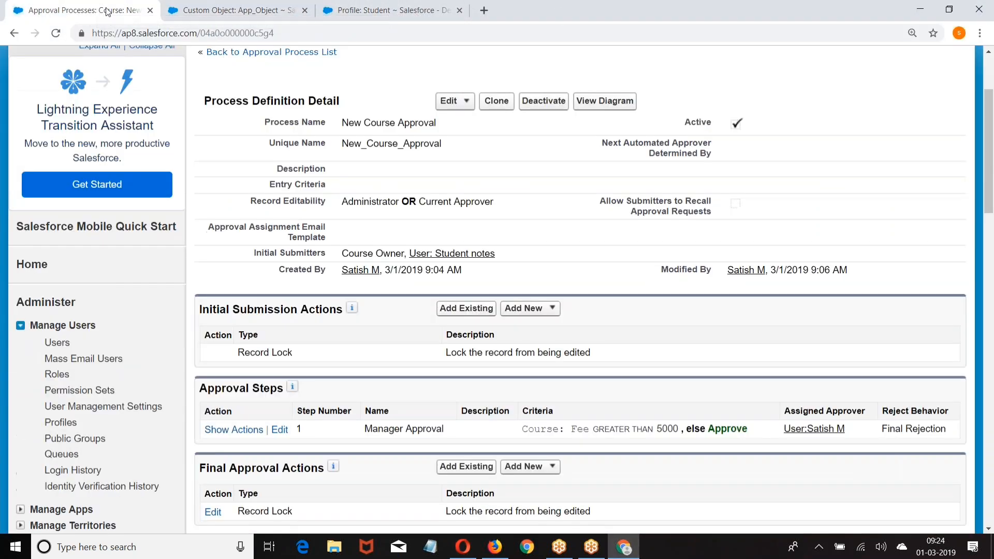
{"action": "left_click", "coordinate": [467, 102]}
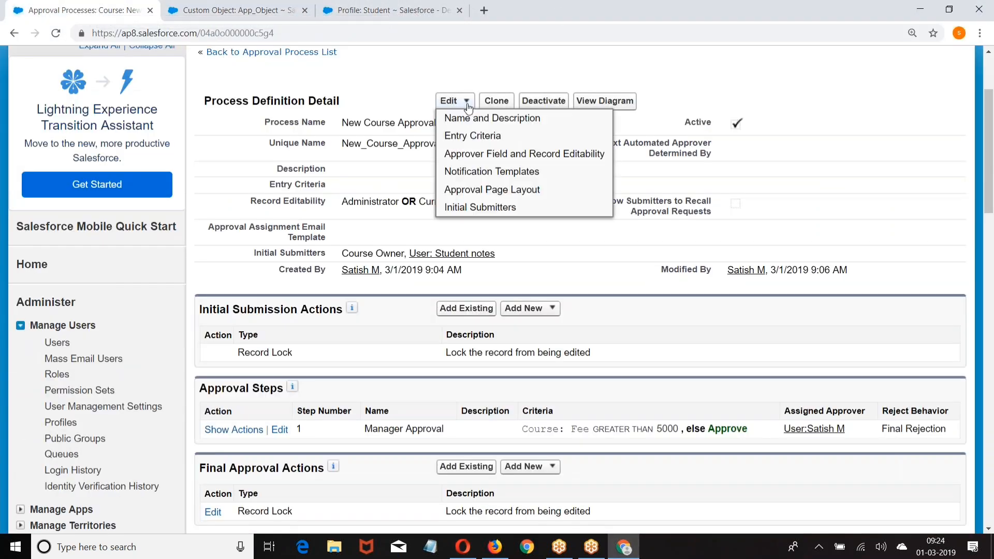
{"action": "left_click", "coordinate": [280, 431]}
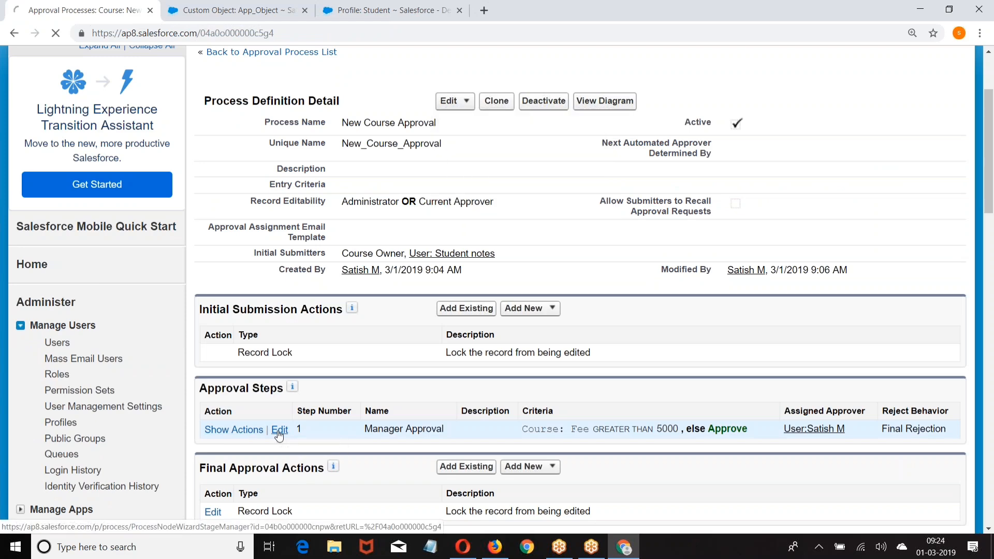
{"action": "scroll", "coordinate": [835, 410], "scroll_direction": "down", "scroll_amount": 1}
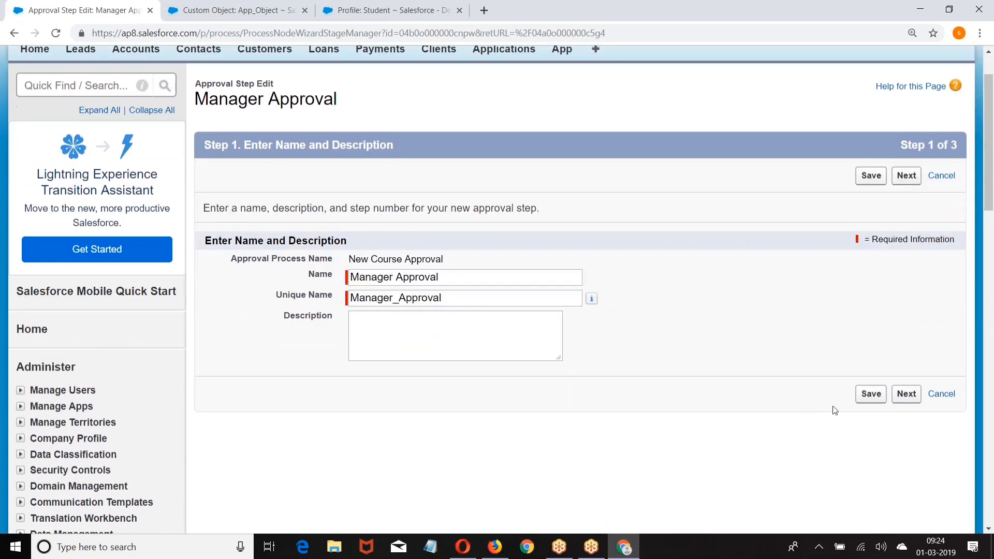
{"action": "left_click", "coordinate": [906, 394]}
{"action": "scroll", "coordinate": [605, 343], "scroll_direction": "down", "scroll_amount": 2}
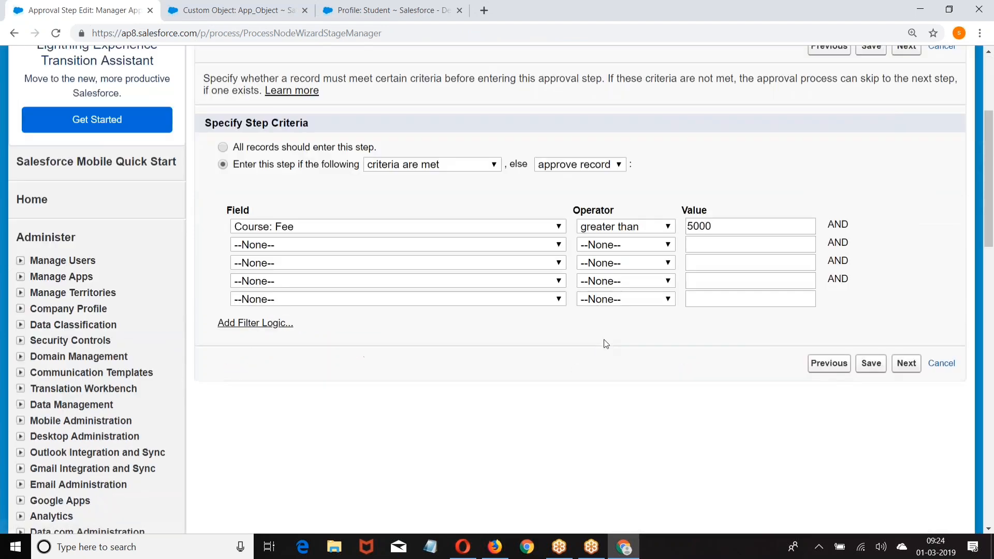
{"action": "left_click", "coordinate": [906, 364]}
{"action": "scroll", "coordinate": [714, 333], "scroll_direction": "down", "scroll_amount": 2}
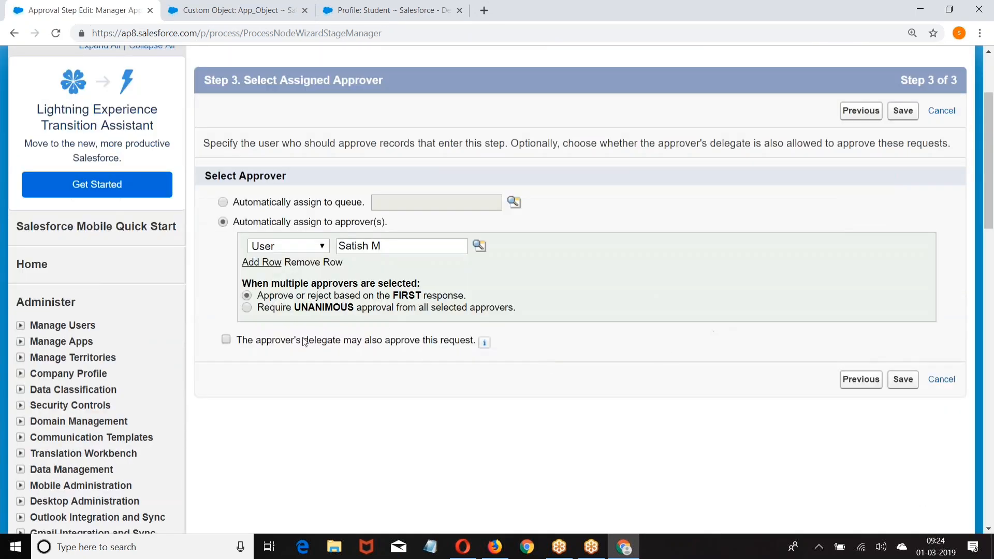
{"action": "left_click", "coordinate": [247, 307]}
{"action": "left_click", "coordinate": [904, 380]}
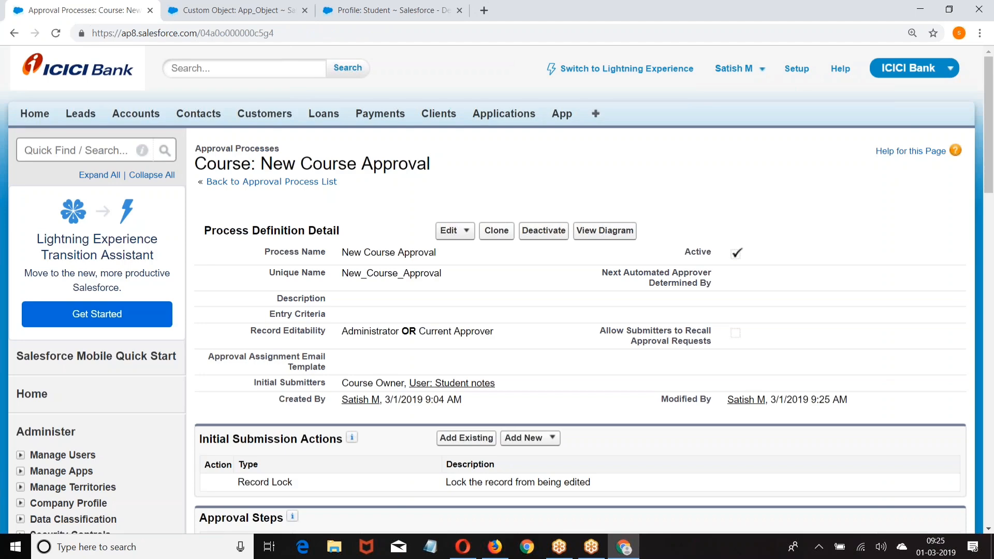
Reload the APP_ID0001 record and submit it for approval again.
{"action": "left_click", "coordinate": [494, 547]}
{"action": "scroll", "coordinate": [264, 233], "scroll_direction": "up", "scroll_amount": 5}
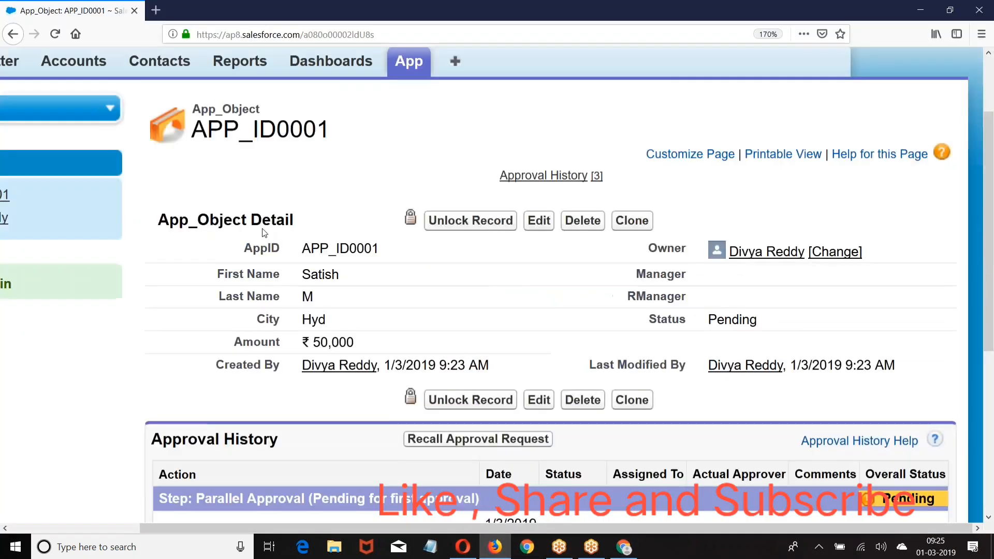
{"action": "left_click", "coordinate": [397, 40]}
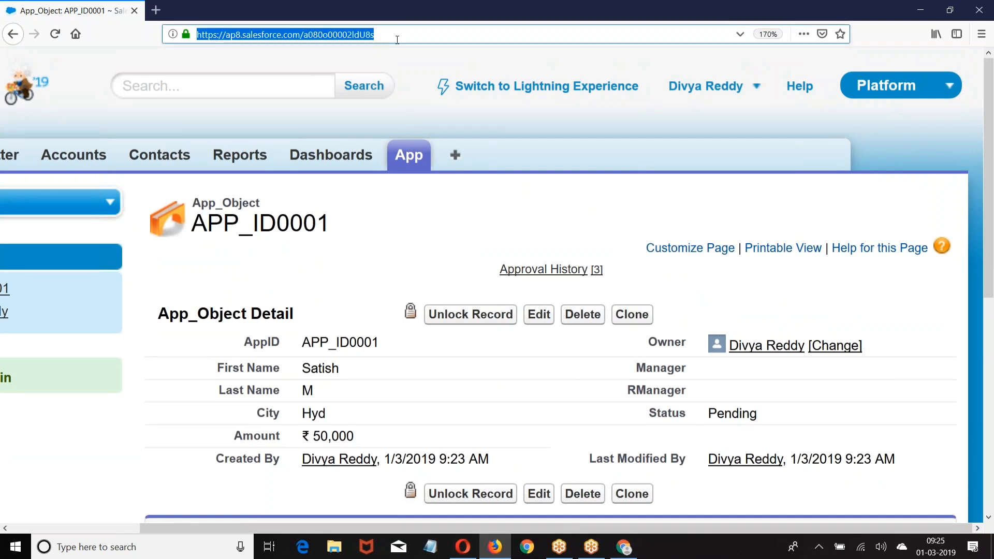
{"action": "key", "text": "Return"}
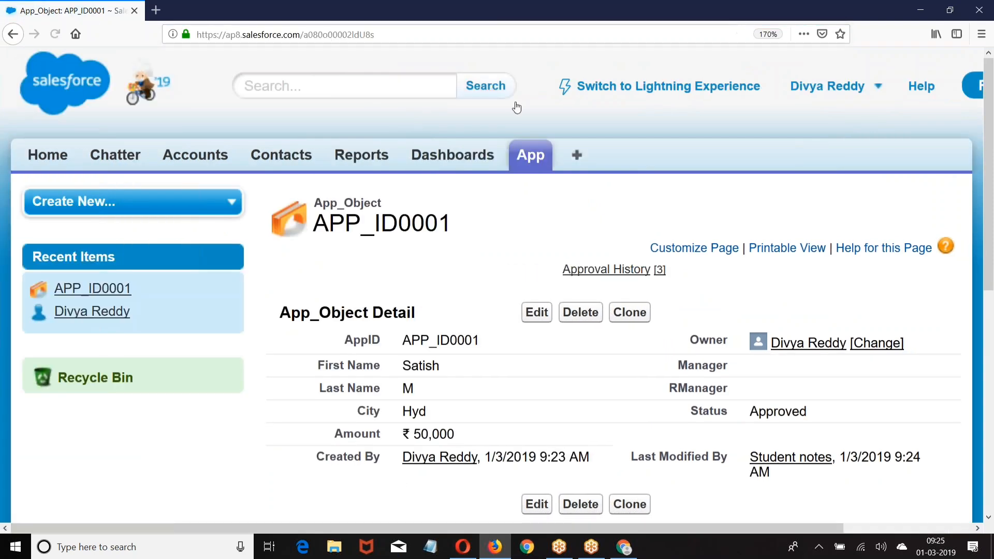
{"action": "scroll", "coordinate": [515, 106], "scroll_direction": "down", "scroll_amount": 1}
{"action": "scroll", "coordinate": [565, 146], "scroll_direction": "down", "scroll_amount": 6}
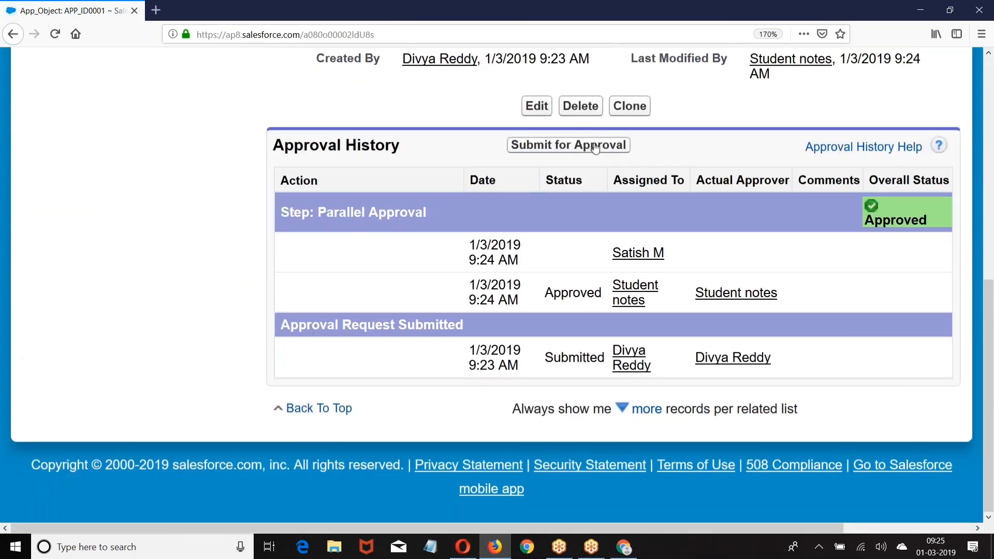
{"action": "left_click", "coordinate": [550, 147]}
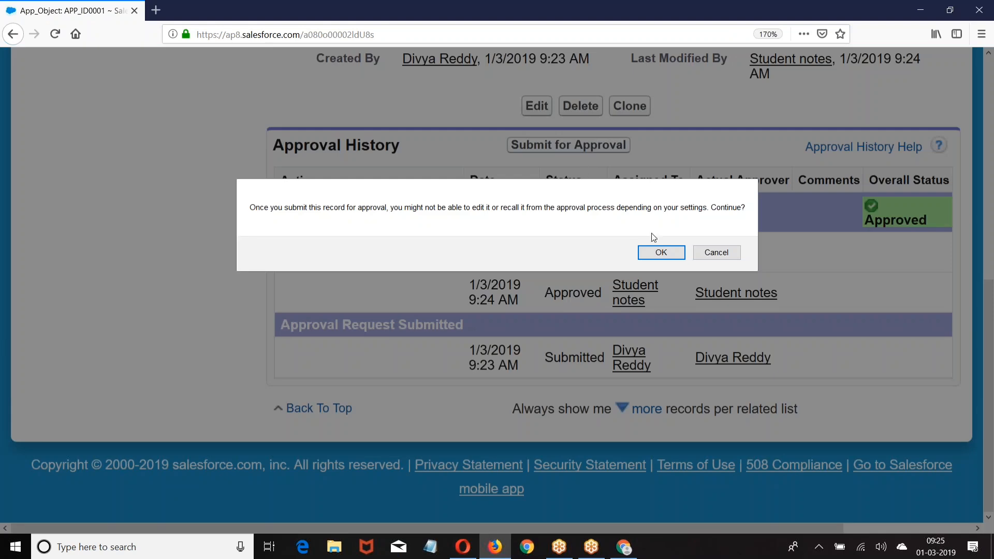
{"action": "left_click", "coordinate": [661, 252]}
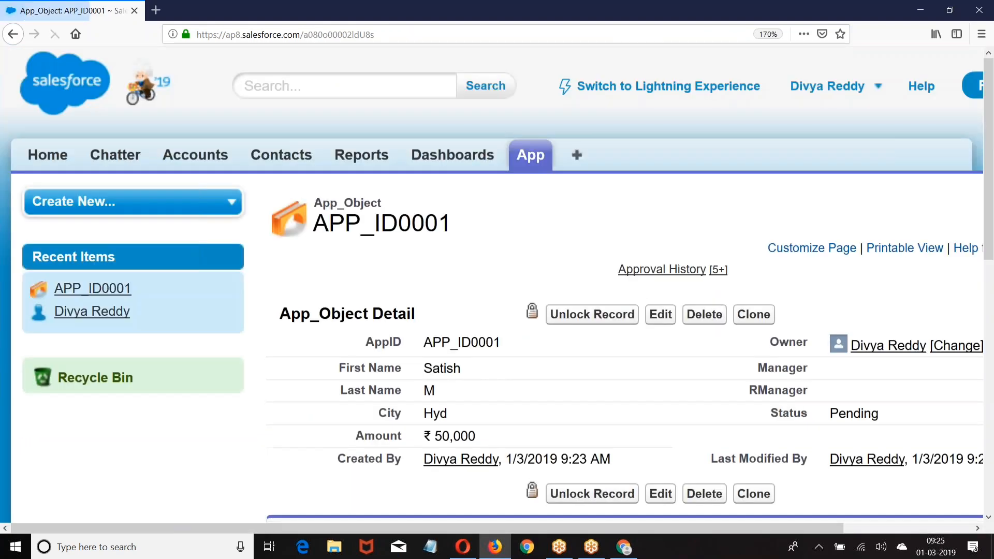
Zoom the page to review the new pending parallel approval rows in Approval History.
{"action": "scroll", "coordinate": [495, 262], "scroll_direction": "right", "scroll_amount": 5}
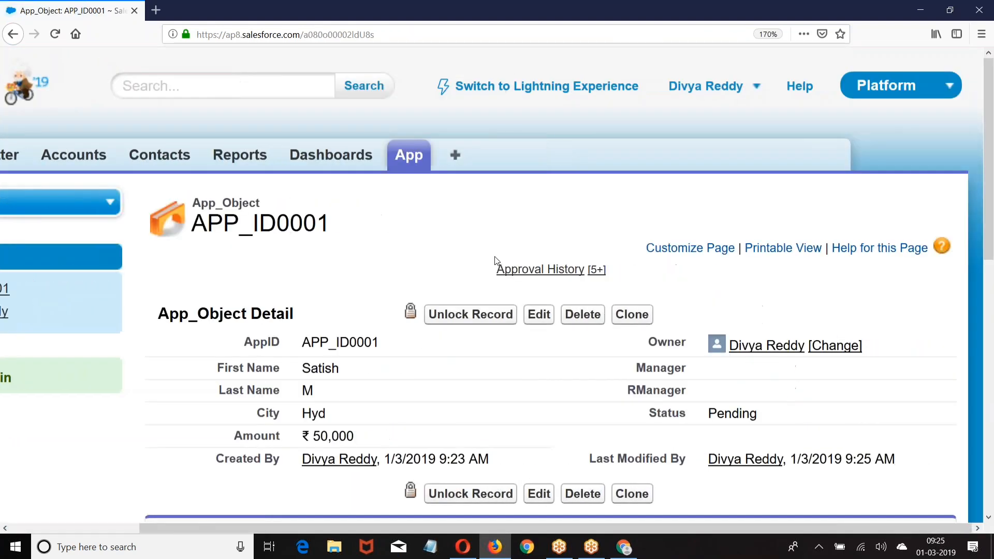
{"action": "key", "text": "ctrl+minus"}
{"action": "key", "text": "ctrl+minus"}
{"action": "scroll", "coordinate": [604, 326], "scroll_direction": "down", "scroll_amount": 4}
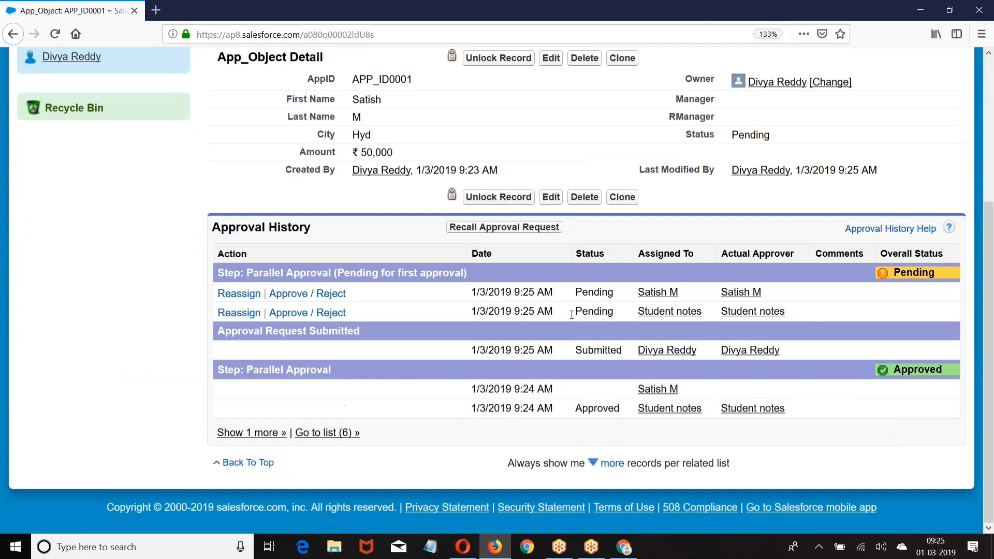
{"action": "key", "text": "ctrl+plus"}
{"action": "key", "text": "ctrl+plus"}
{"action": "key", "text": "ctrl+plus"}
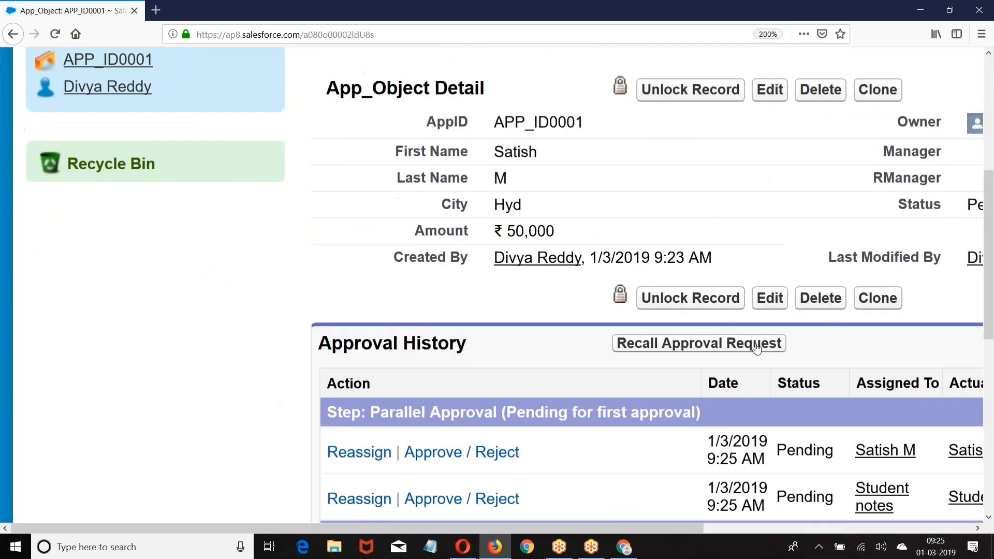
{"action": "scroll", "coordinate": [477, 273], "scroll_direction": "right", "scroll_amount": 10}
{"action": "scroll", "coordinate": [589, 292], "scroll_direction": "down", "scroll_amount": 6}
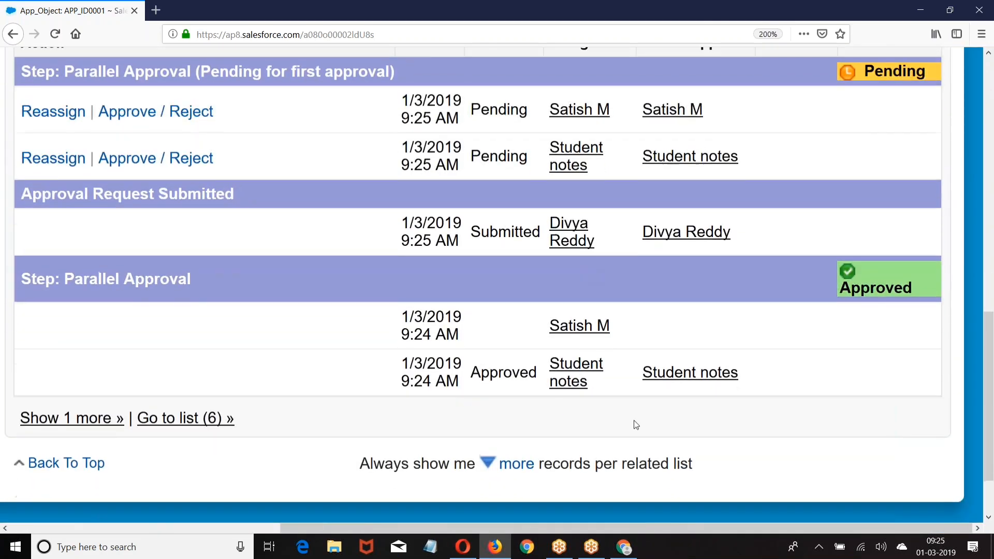
{"action": "left_click", "coordinate": [463, 547]}
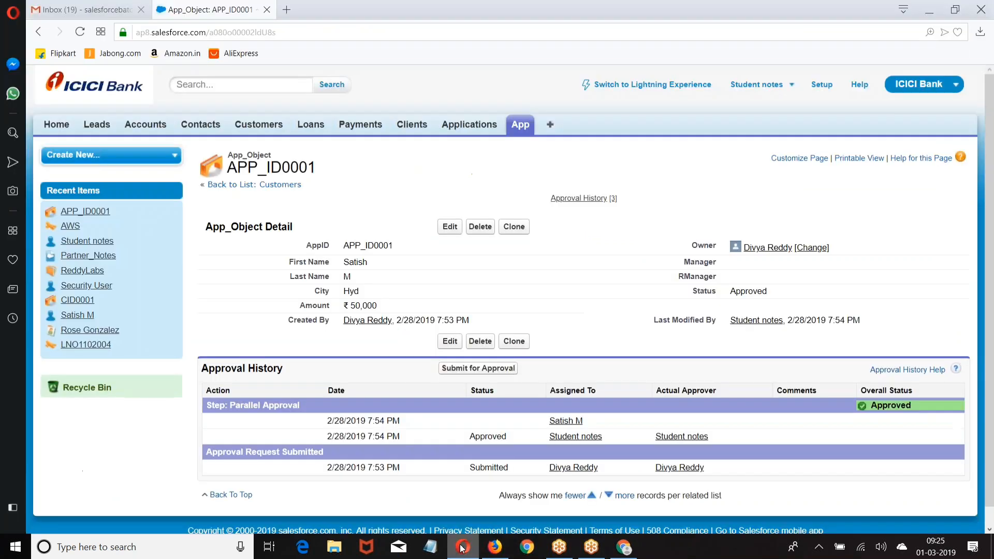
Reload APP_ID0001 and approve the second pending parallel request.
{"action": "left_click", "coordinate": [316, 38]}
{"action": "key", "text": "Return"}
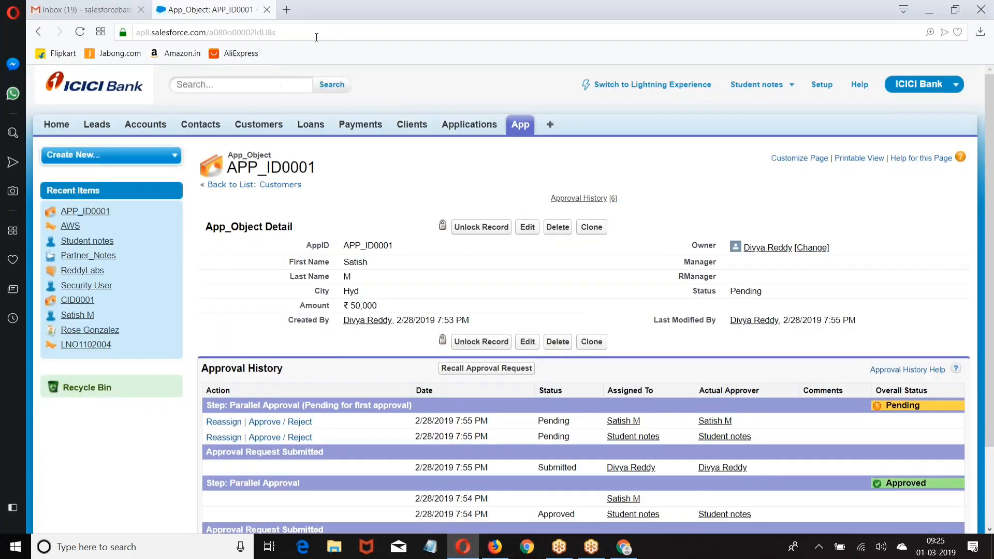
{"action": "scroll", "coordinate": [346, 179], "scroll_direction": "down", "scroll_amount": 2}
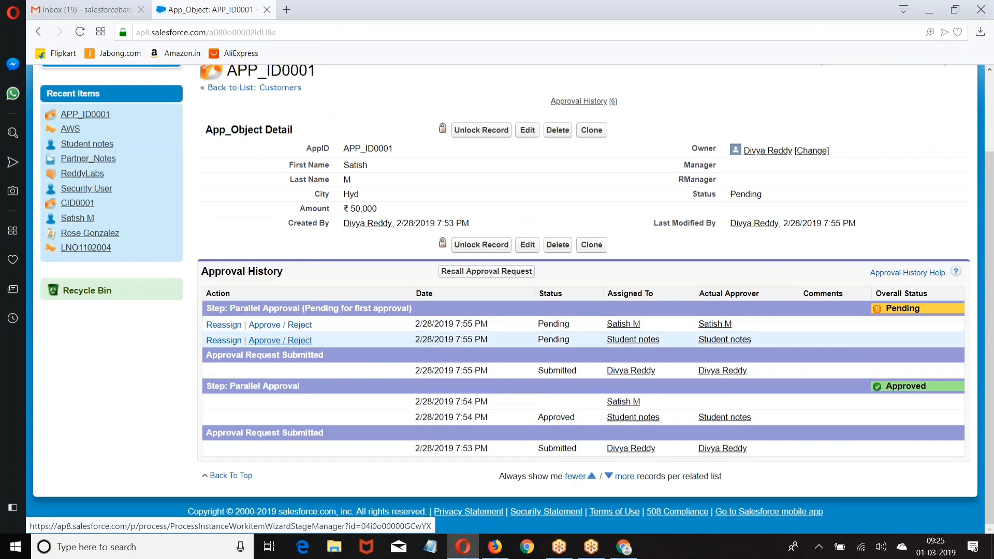
{"action": "left_click", "coordinate": [279, 340]}
{"action": "left_click", "coordinate": [458, 393]}
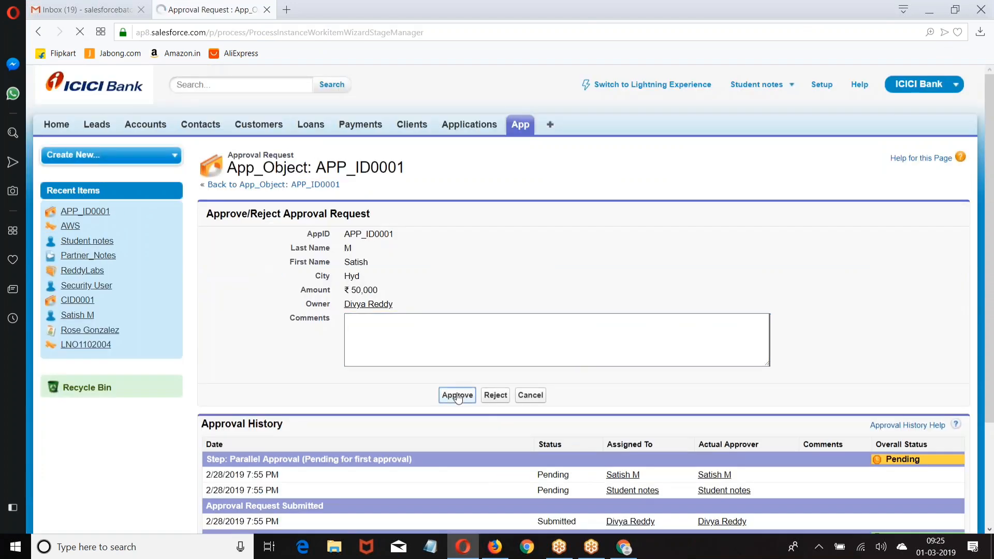
{"action": "scroll", "coordinate": [520, 220], "scroll_direction": "down", "scroll_amount": 2}
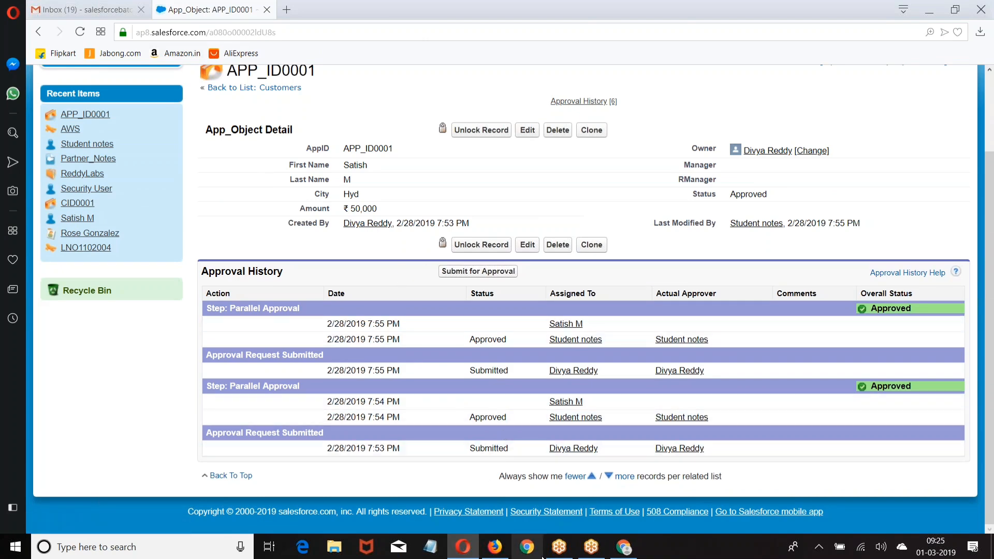
{"action": "left_click", "coordinate": [624, 547]}
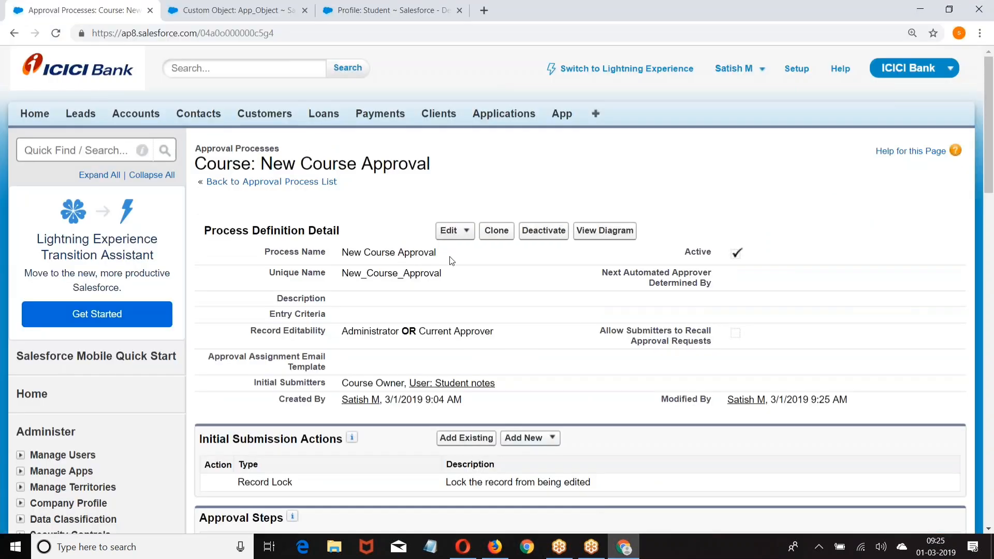
Step through the Manager Approval step editor and save it with Require UNANIMOUS approval.
{"action": "scroll", "coordinate": [450, 260], "scroll_direction": "down", "scroll_amount": 3}
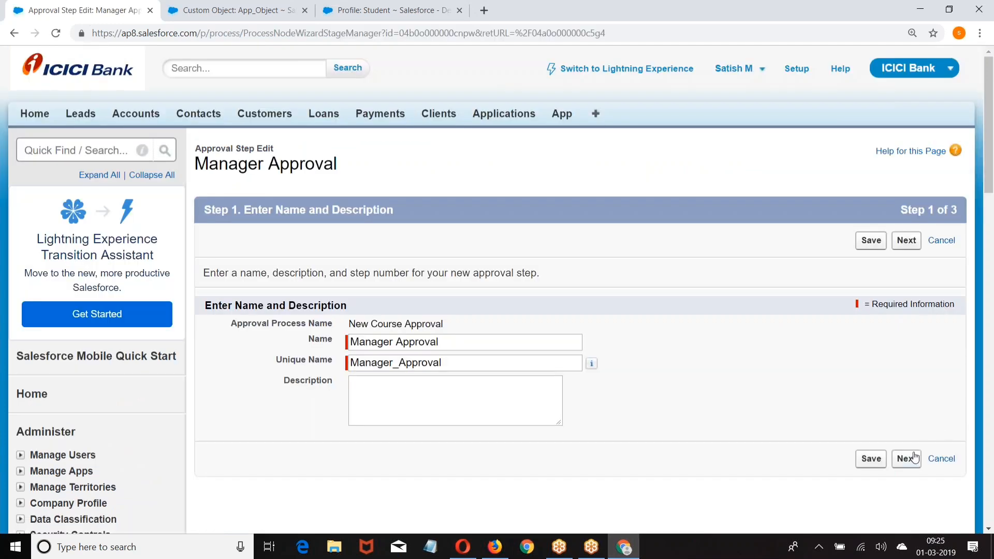
{"action": "left_click", "coordinate": [914, 457]}
{"action": "scroll", "coordinate": [618, 337], "scroll_direction": "down", "scroll_amount": 1}
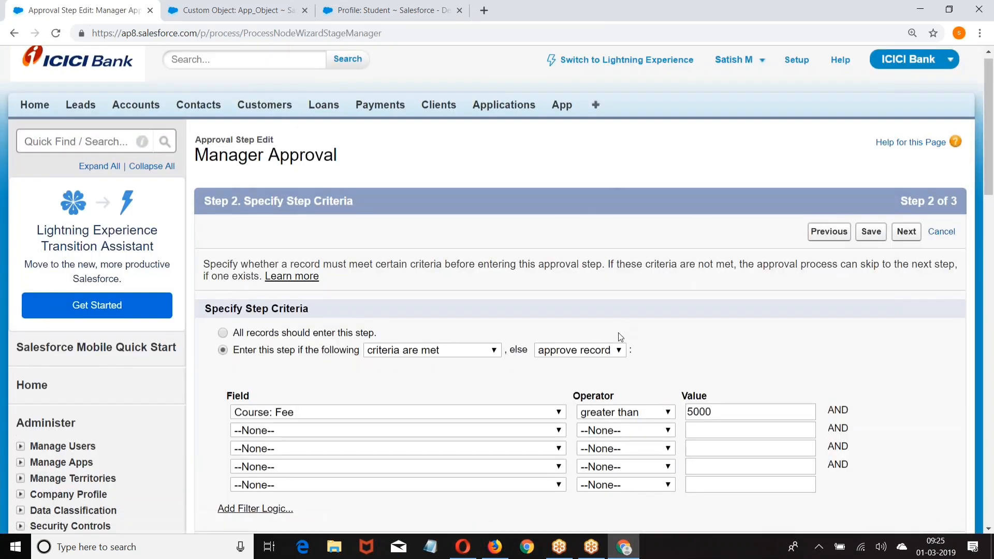
{"action": "scroll", "coordinate": [619, 333], "scroll_direction": "down", "scroll_amount": 5}
{"action": "left_click", "coordinate": [906, 300]}
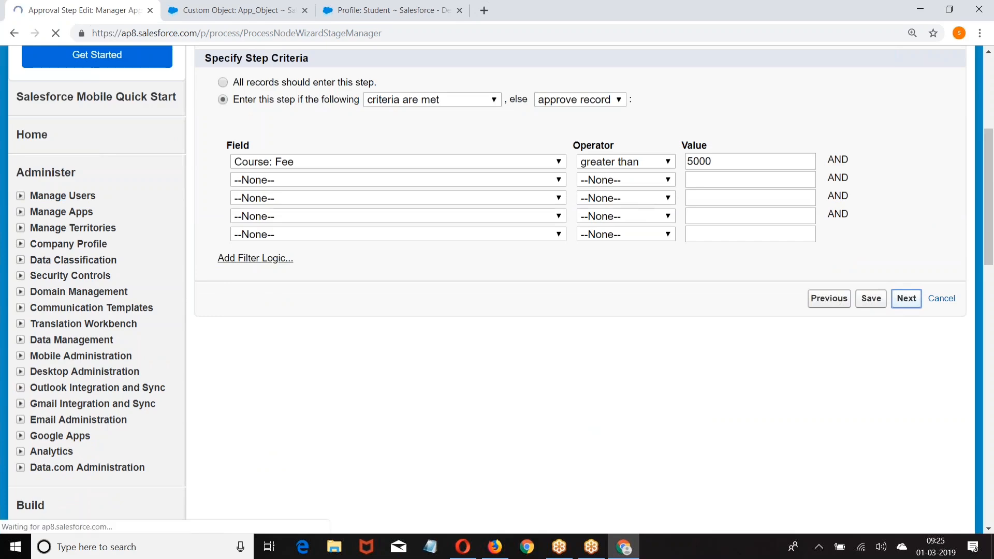
{"action": "scroll", "coordinate": [423, 314], "scroll_direction": "down", "scroll_amount": 2}
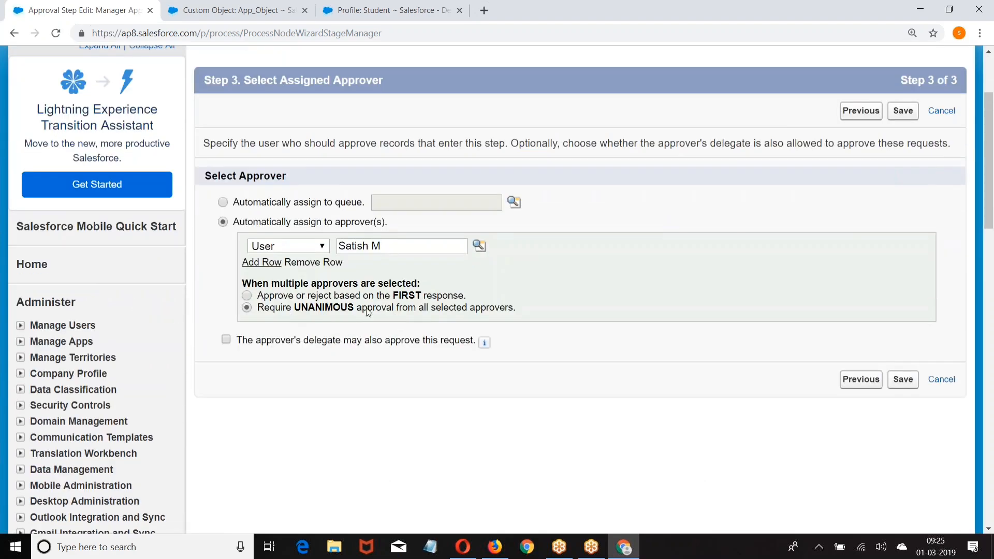
{"action": "left_click", "coordinate": [902, 380]}
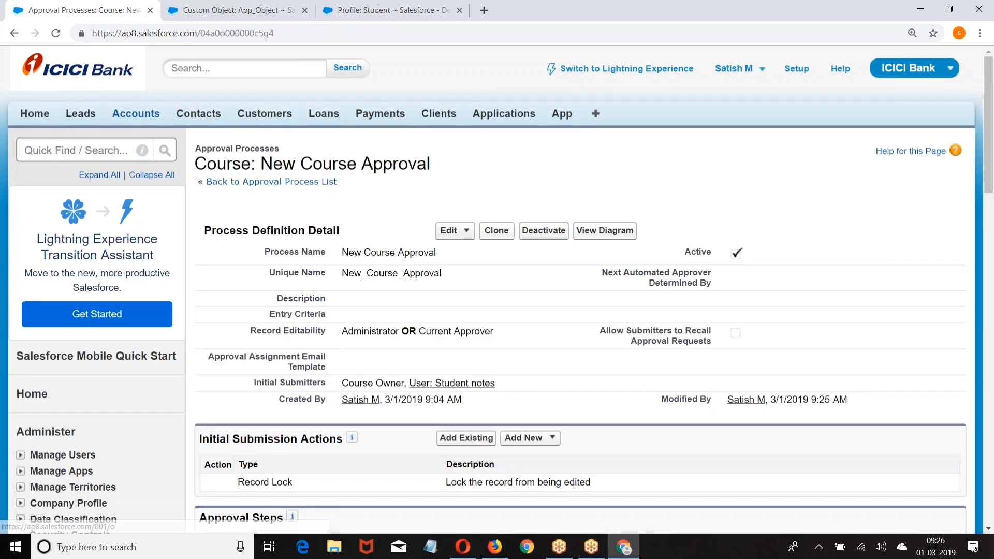
{"action": "left_click", "coordinate": [462, 547]}
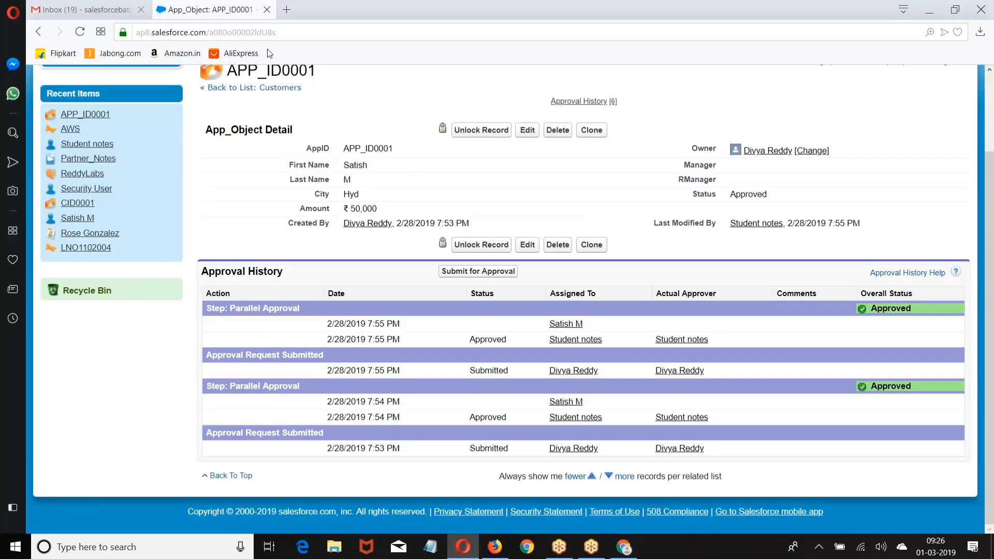
Reload APP_ID0001 and unlock the record.
{"action": "left_click", "coordinate": [304, 32]}
{"action": "key", "text": "Return"}
{"action": "left_click", "coordinate": [473, 129]}
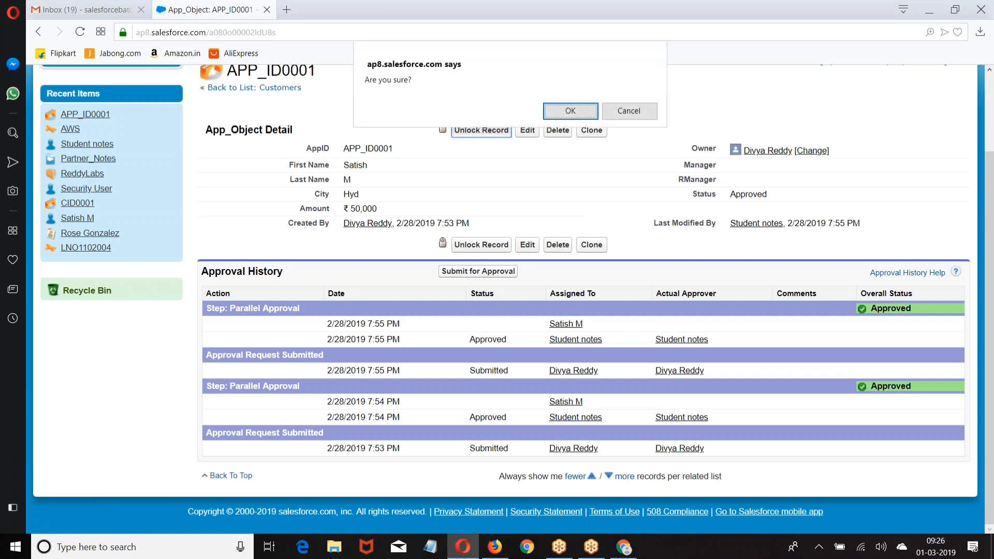
{"action": "left_click", "coordinate": [570, 110]}
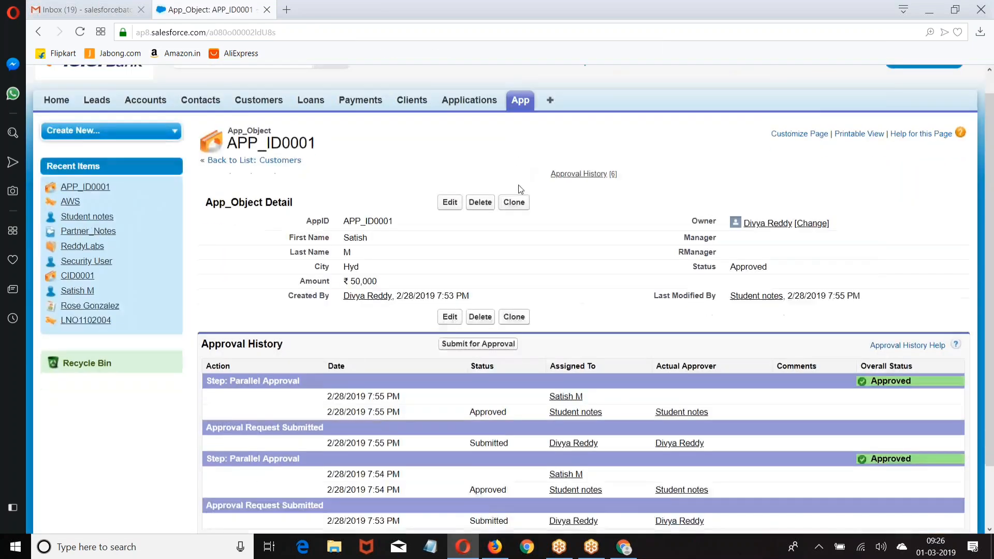
Resubmit APP_ID0001 for approval and approve one of its pending requests.
{"action": "scroll", "coordinate": [520, 188], "scroll_direction": "down", "scroll_amount": 2}
{"action": "left_click", "coordinate": [468, 273]}
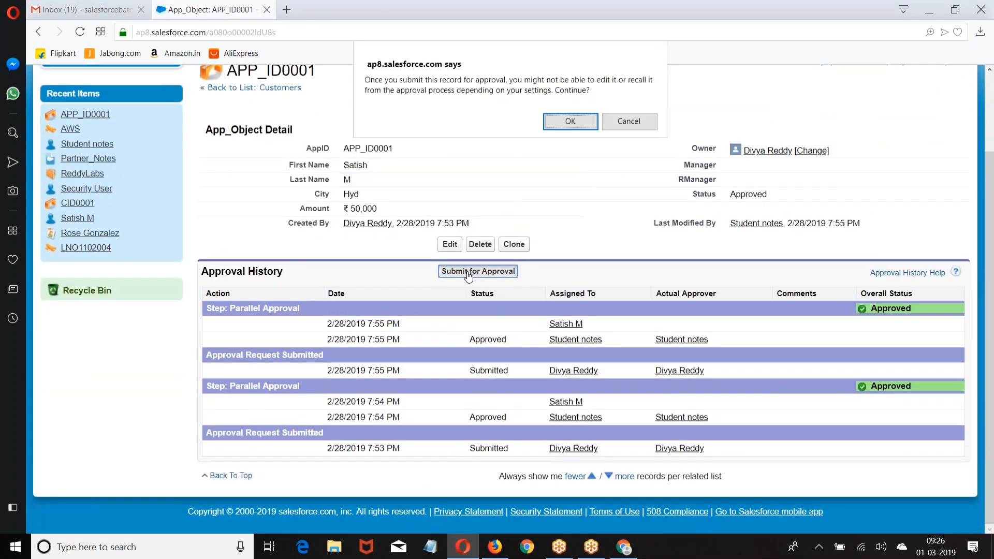
{"action": "left_click", "coordinate": [570, 122]}
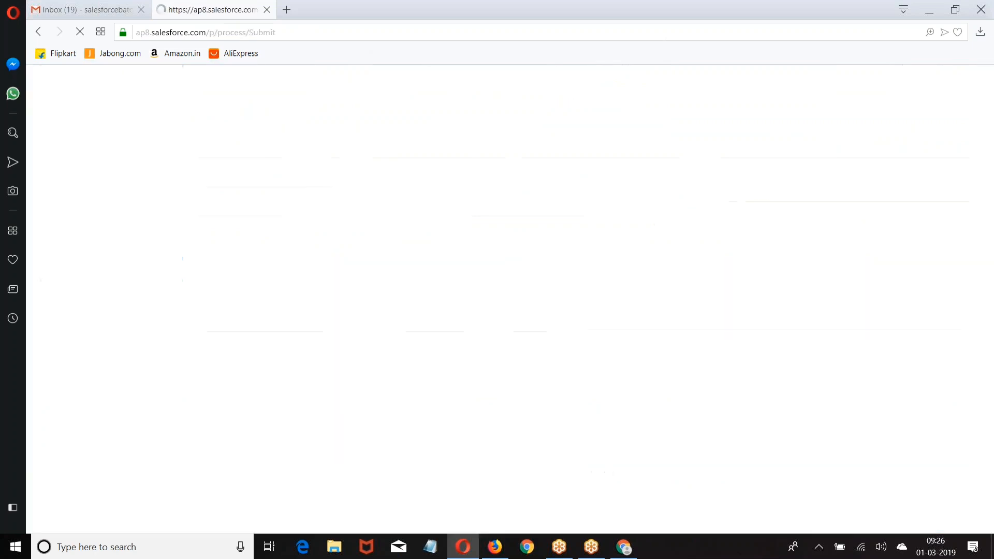
{"action": "scroll", "coordinate": [490, 303], "scroll_direction": "down", "scroll_amount": 3}
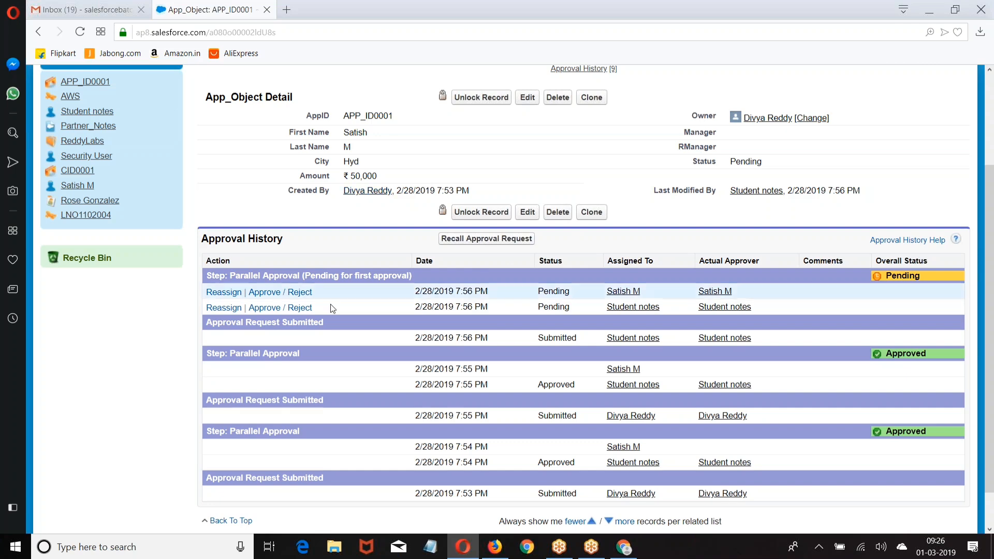
{"action": "left_click", "coordinate": [271, 309]}
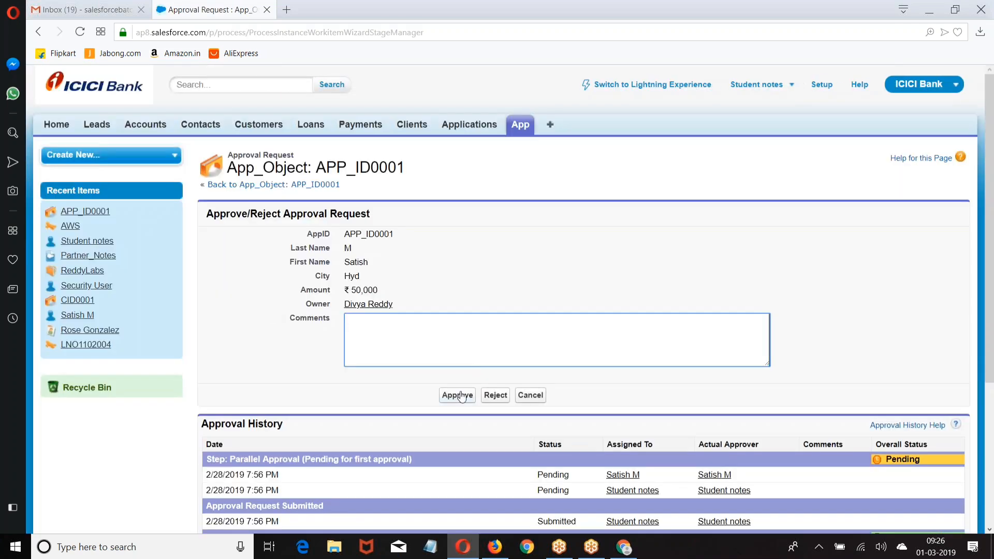
{"action": "left_click", "coordinate": [459, 396]}
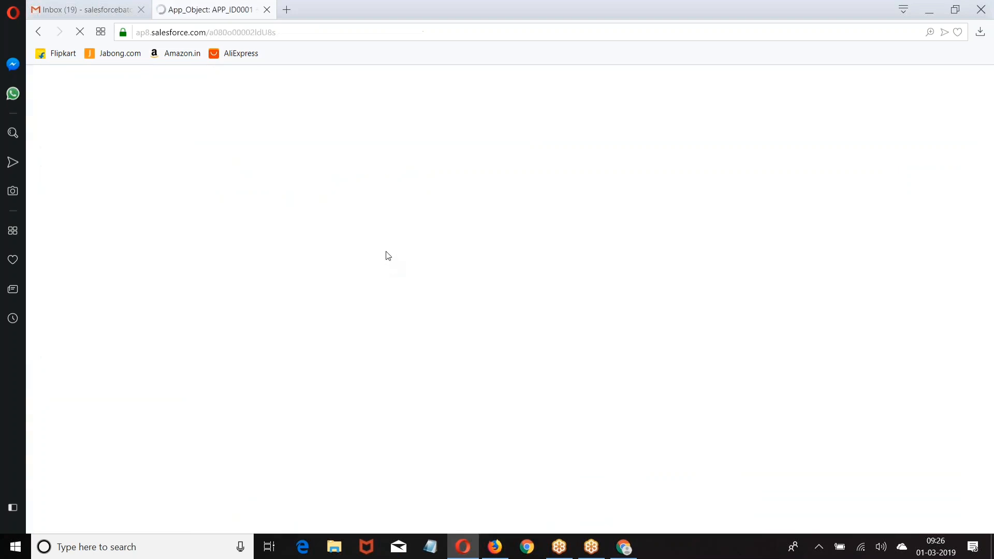
{"action": "scroll", "coordinate": [364, 234], "scroll_direction": "down", "scroll_amount": 3}
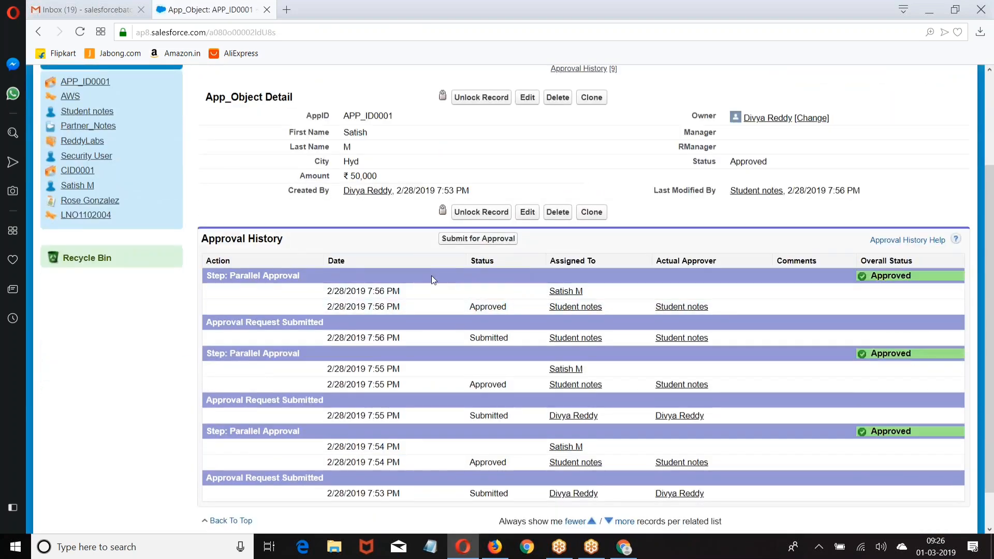
{"action": "scroll", "coordinate": [431, 276], "scroll_direction": "up", "scroll_amount": 3}
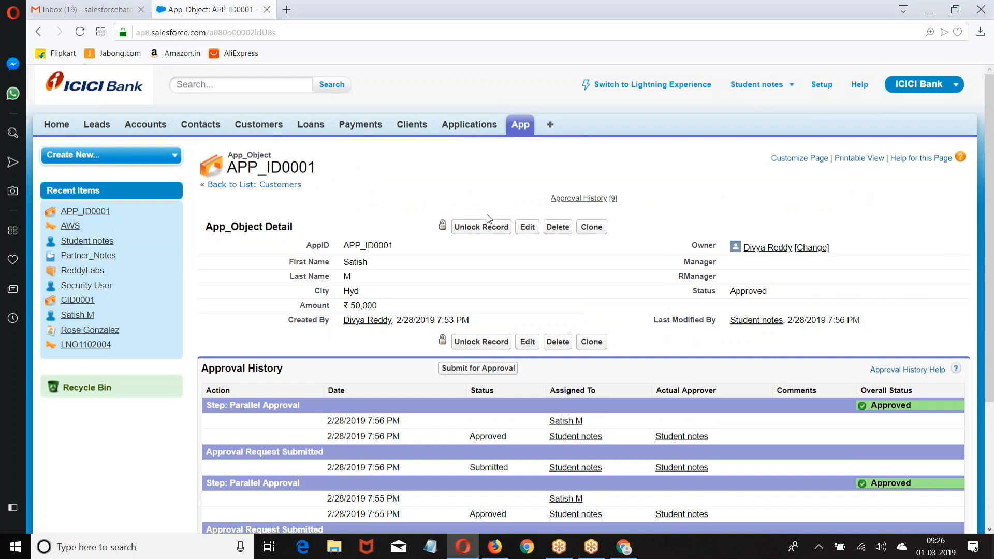
Unlock APP_ID0001 again and reload the record page.
{"action": "left_click", "coordinate": [481, 227]}
{"action": "left_click", "coordinate": [572, 111]}
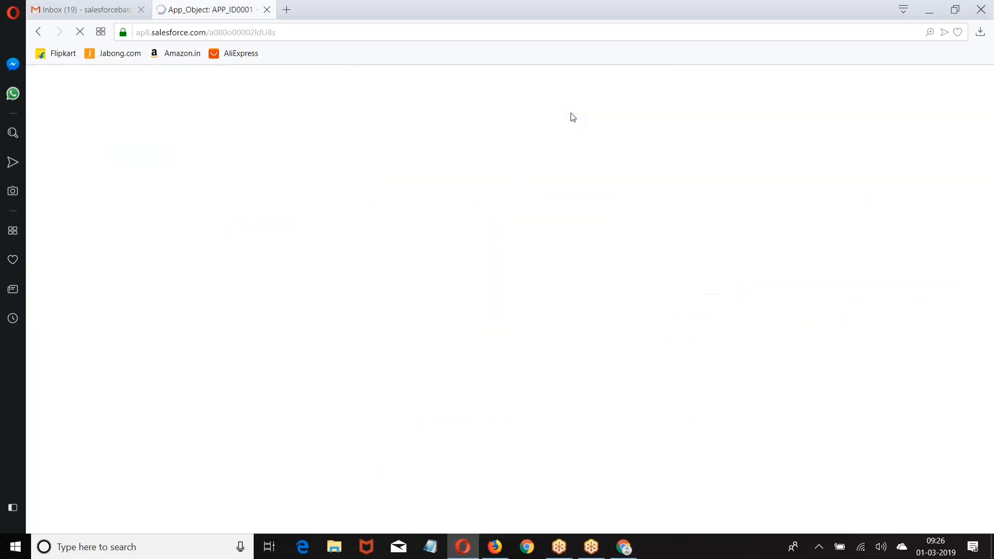
{"action": "scroll", "coordinate": [530, 114], "scroll_direction": "down", "scroll_amount": 1}
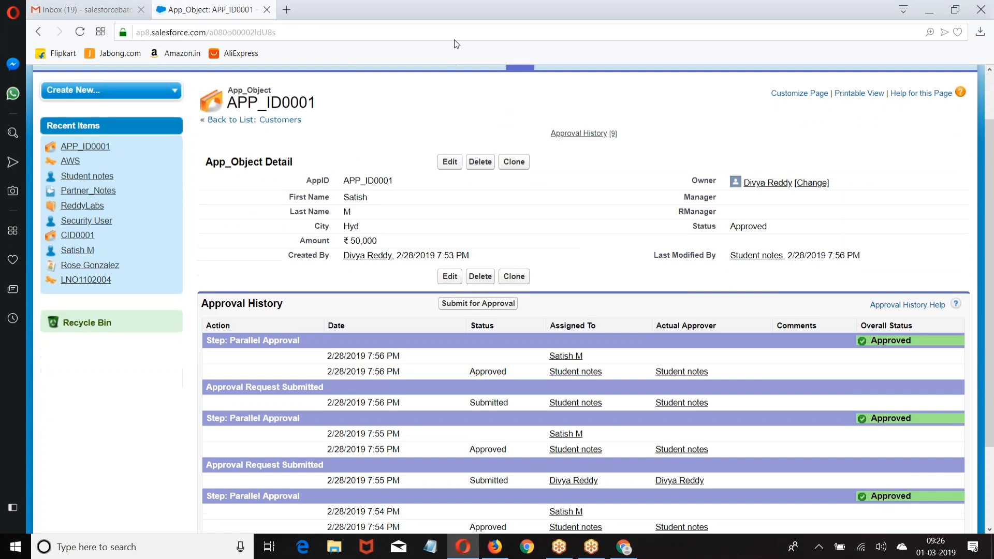
{"action": "left_click", "coordinate": [354, 29]}
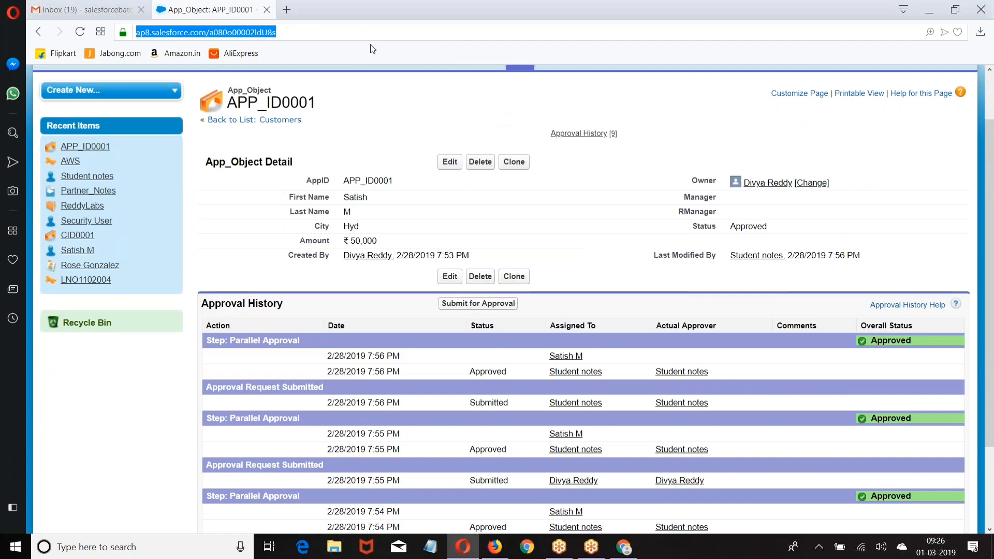
{"action": "key", "text": "Return"}
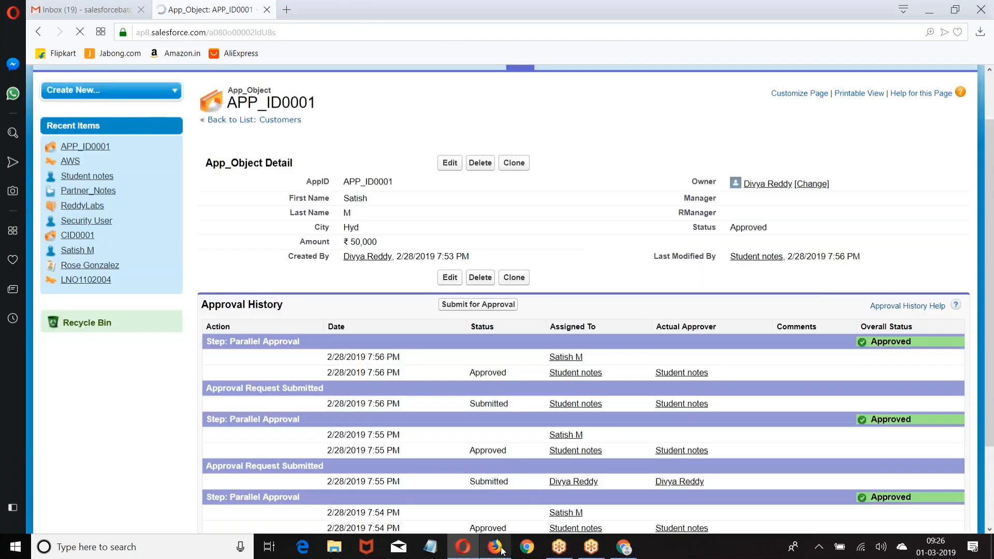
In the submitter's browser, reload APP_ID0001 and zoom out to confirm Status Approved.
{"action": "left_click", "coordinate": [495, 546]}
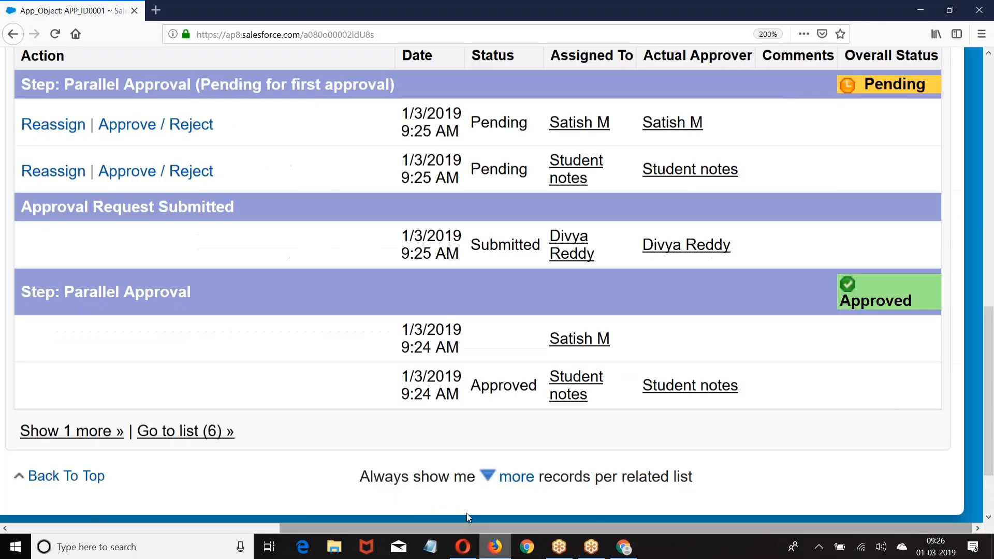
{"action": "scroll", "coordinate": [306, 328], "scroll_direction": "up", "scroll_amount": 4}
{"action": "scroll", "coordinate": [305, 327], "scroll_direction": "up", "scroll_amount": 4}
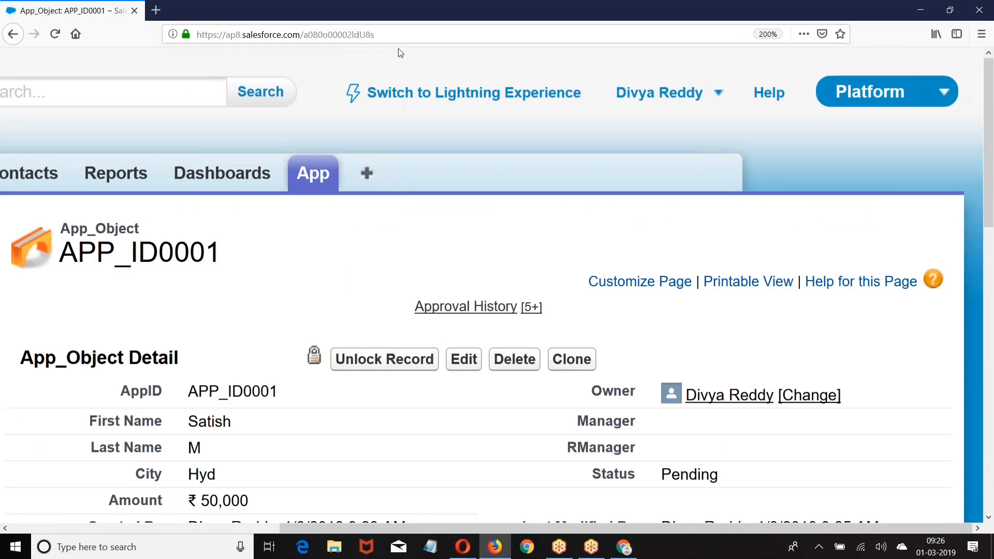
{"action": "left_click", "coordinate": [405, 33]}
{"action": "key", "text": "Return"}
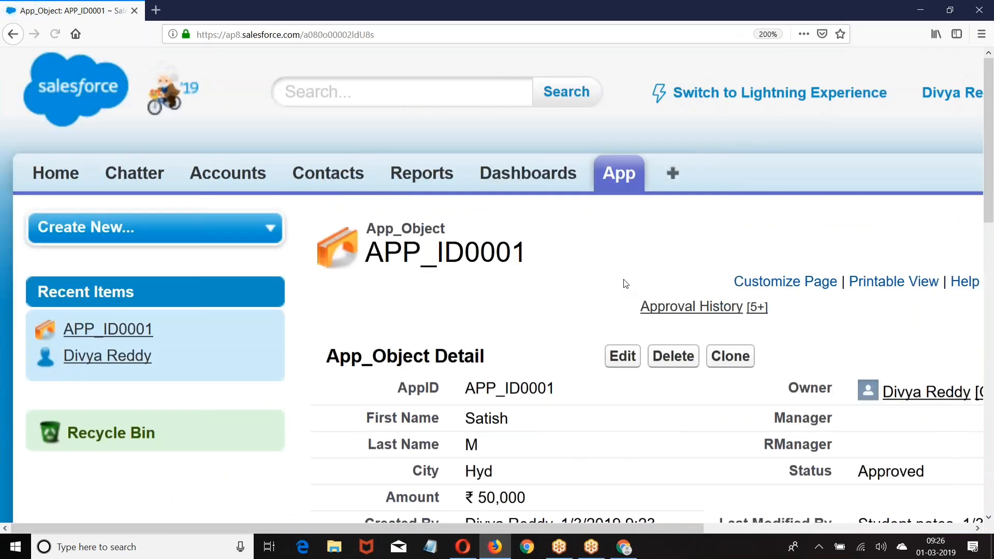
{"action": "scroll", "coordinate": [626, 284], "scroll_direction": "down", "scroll_amount": 15}
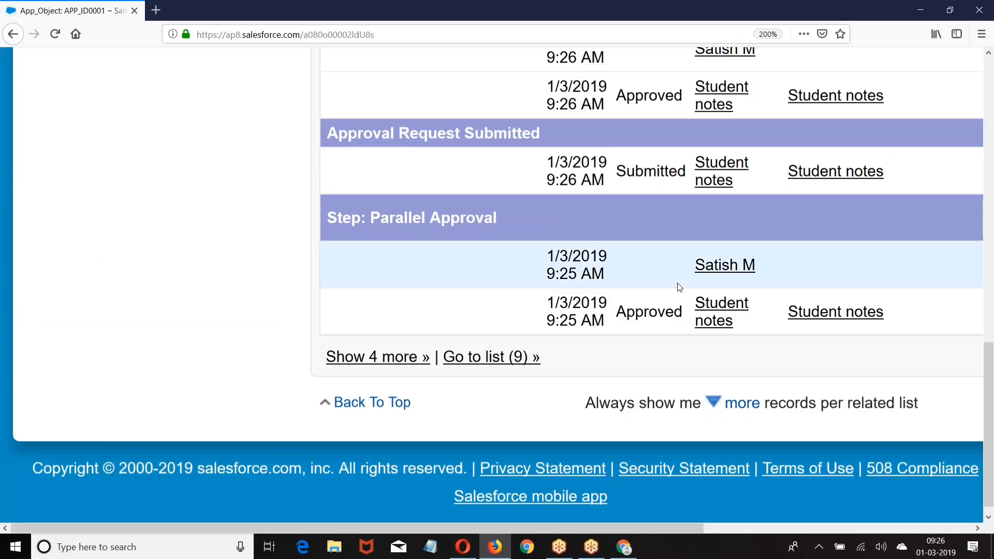
{"action": "key", "text": "ctrl+minus"}
{"action": "key", "text": "ctrl+minus"}
{"action": "key", "text": "ctrl+minus"}
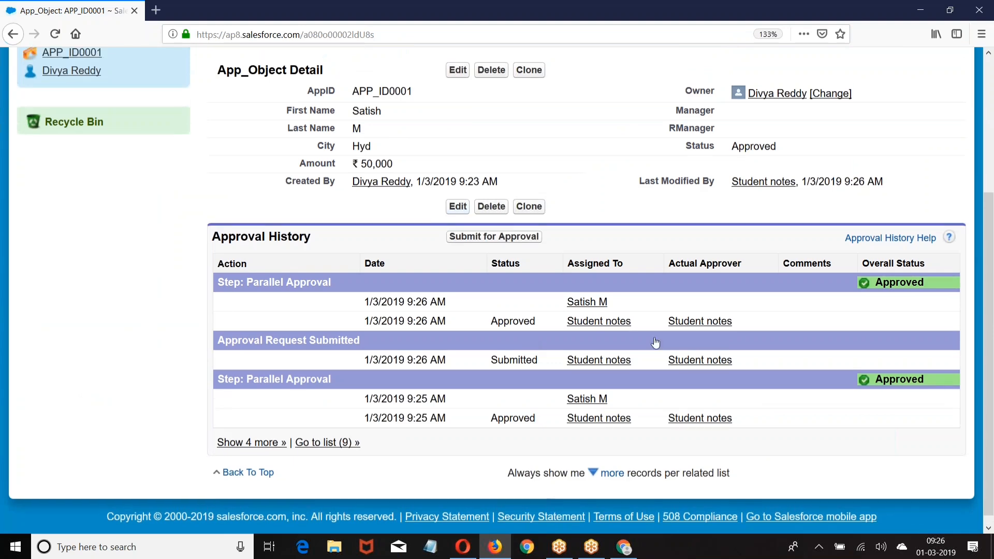
{"action": "scroll", "coordinate": [656, 342], "scroll_direction": "up", "scroll_amount": 5}
Create a new App record with the applicant's name, city Ban and amount 67,000.
{"action": "left_click", "coordinate": [413, 134]}
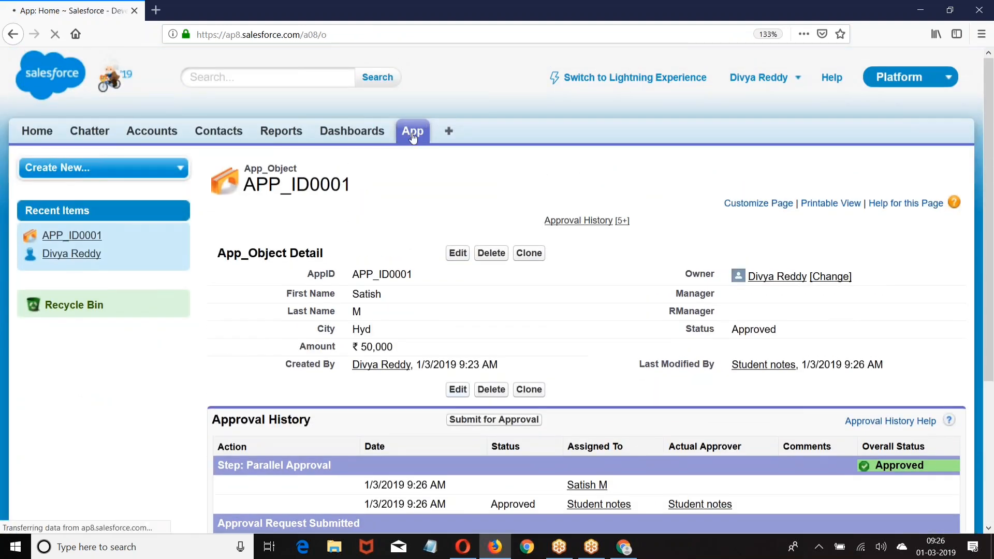
{"action": "left_click", "coordinate": [457, 262]}
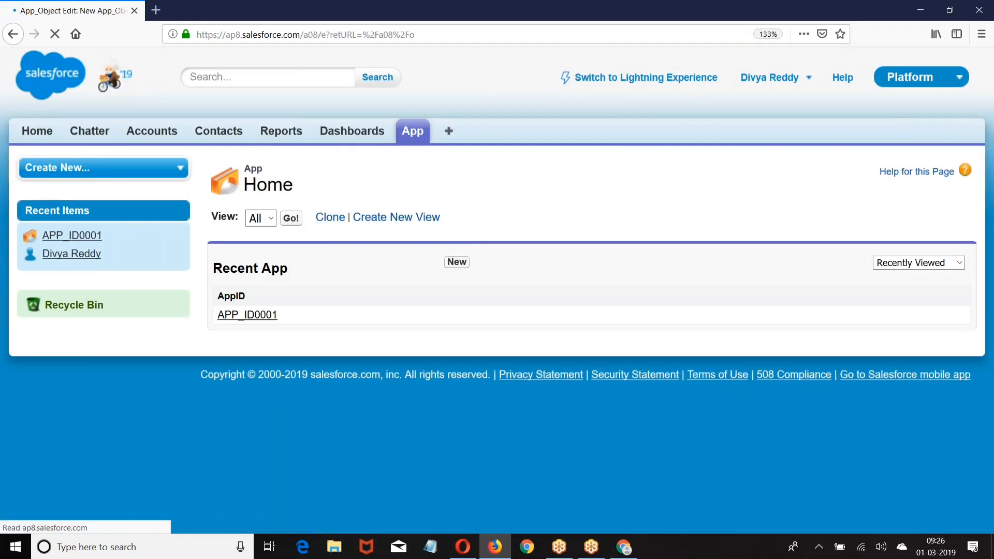
{"action": "left_click", "coordinate": [396, 283]}
{"action": "type", "text": "Karthic"}
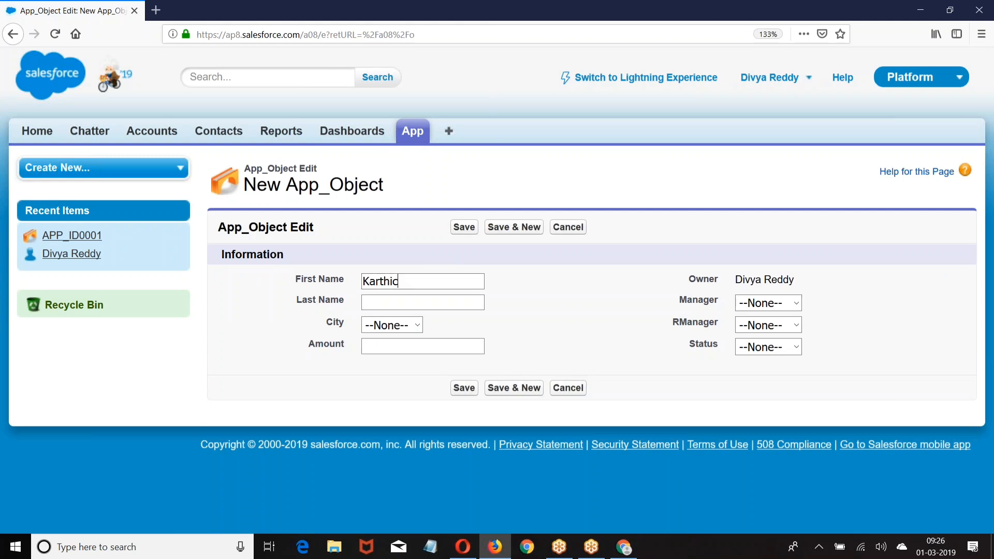
{"action": "left_click", "coordinate": [386, 299]}
{"action": "left_click", "coordinate": [390, 327]}
{"action": "left_click", "coordinate": [376, 380]}
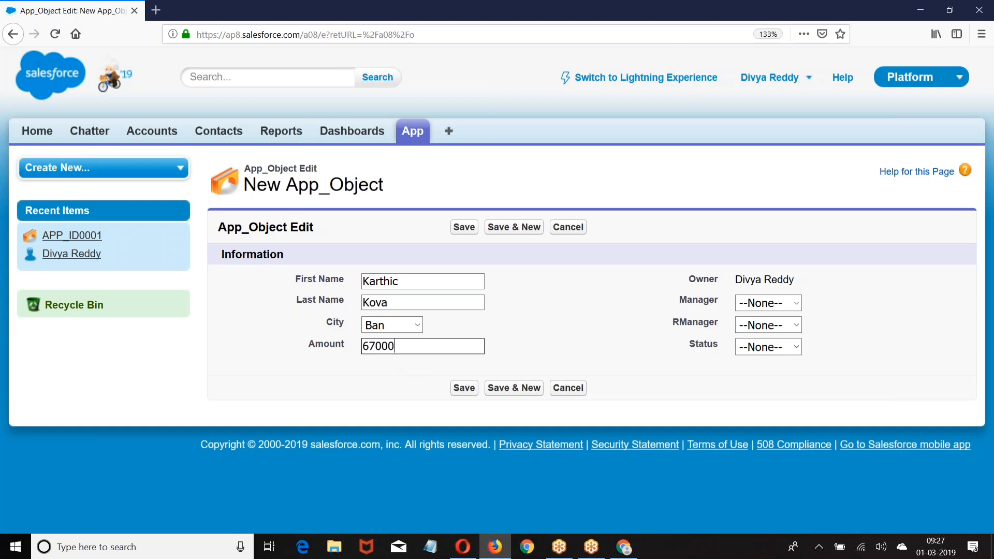
{"action": "left_click", "coordinate": [474, 228]}
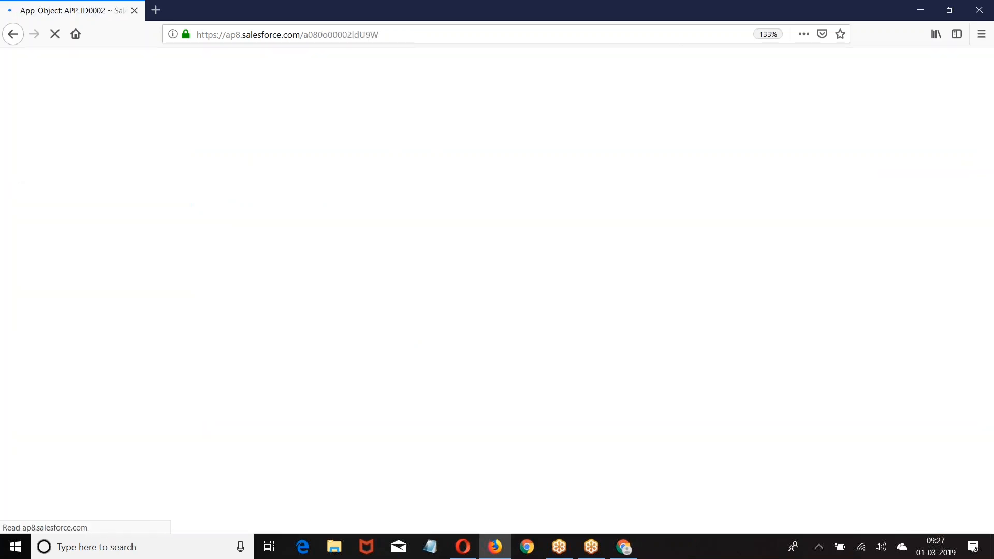
Submit APP_ID0002 for approval and confirm, leaving both parallel approvers pending.
{"action": "scroll", "coordinate": [497, 287], "scroll_direction": "down", "scroll_amount": 1}
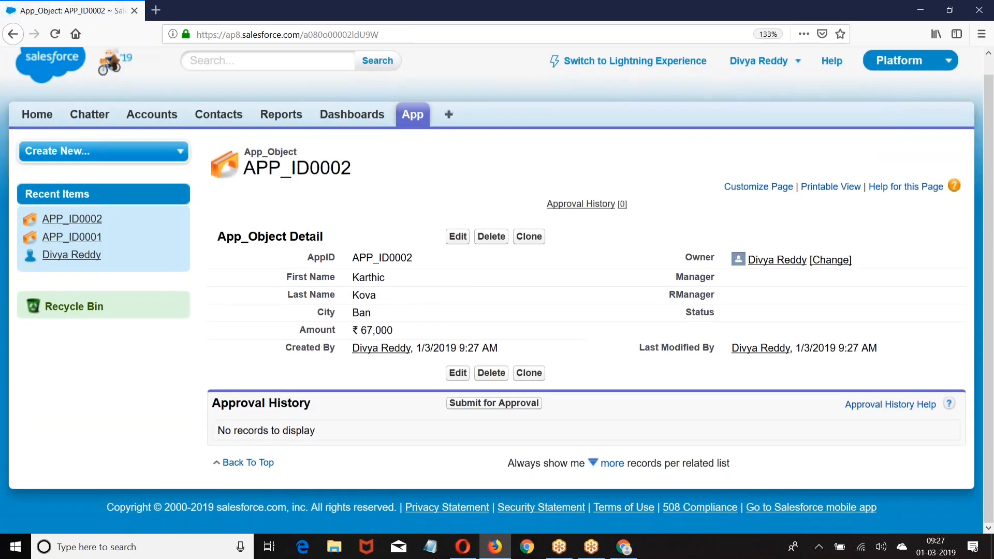
{"action": "left_click", "coordinate": [484, 403]}
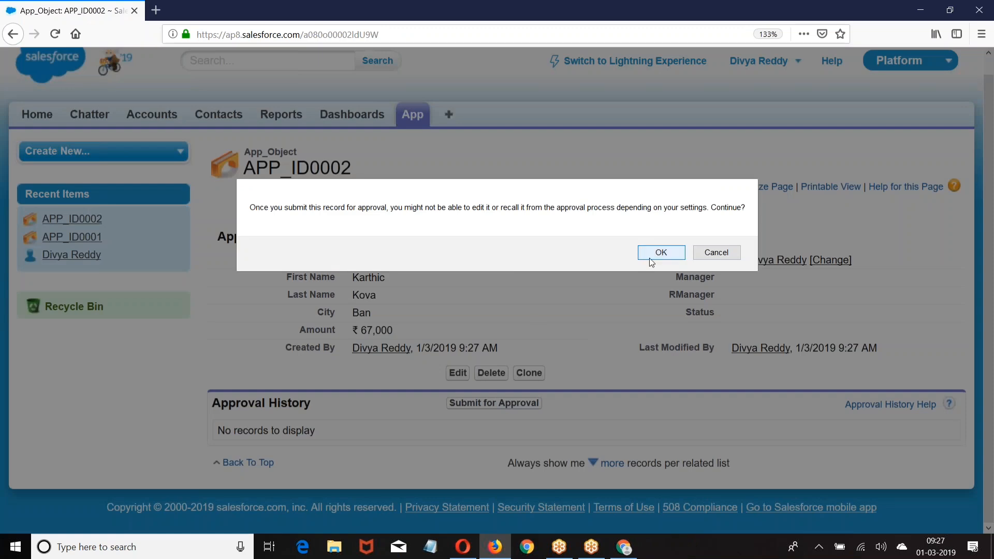
{"action": "left_click", "coordinate": [656, 257]}
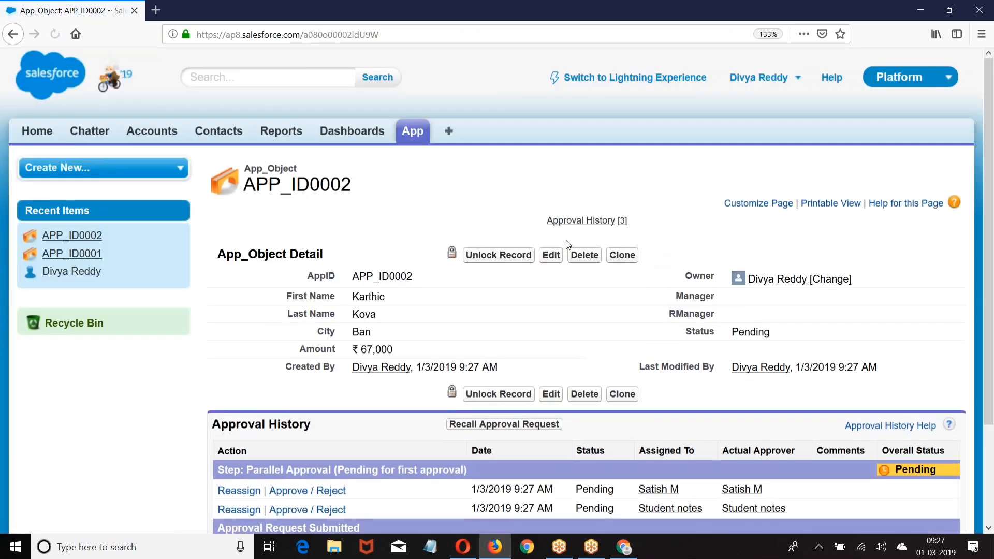
{"action": "scroll", "coordinate": [564, 255], "scroll_direction": "down", "scroll_amount": 2}
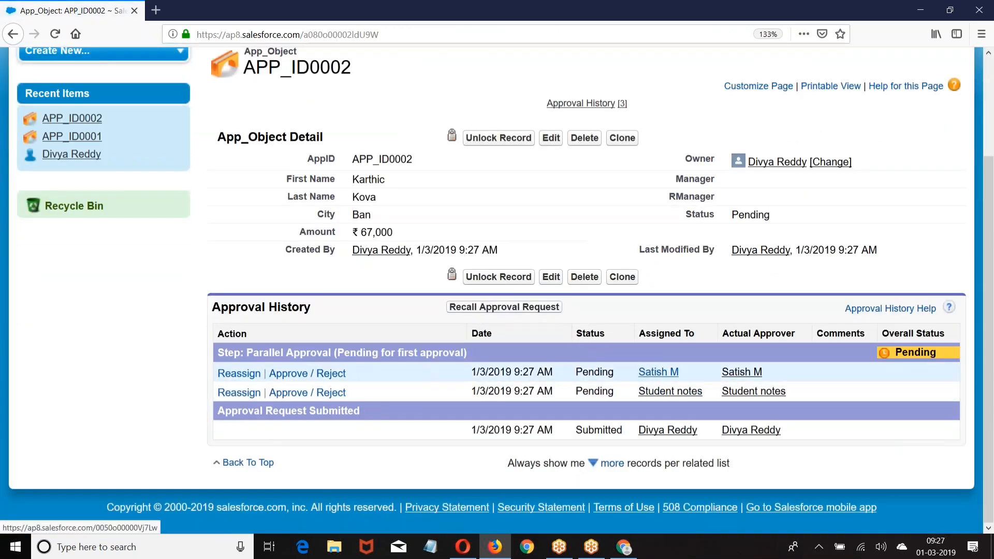
In the approver's browser, list all App records and open APP_ID0002.
{"action": "left_click", "coordinate": [462, 546]}
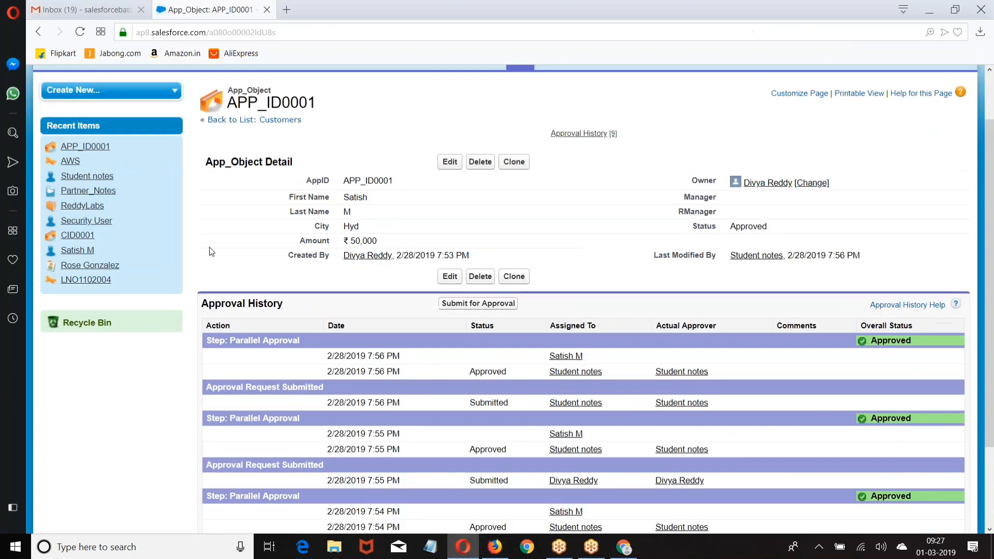
{"action": "scroll", "coordinate": [518, 300], "scroll_direction": "up", "scroll_amount": 2}
{"action": "left_click", "coordinate": [521, 124]}
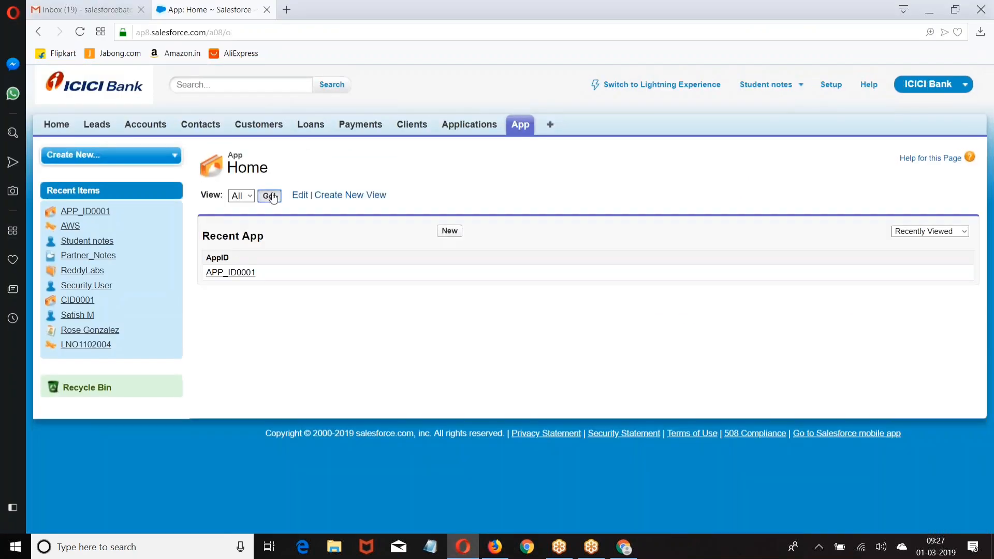
{"action": "left_click", "coordinate": [270, 196]}
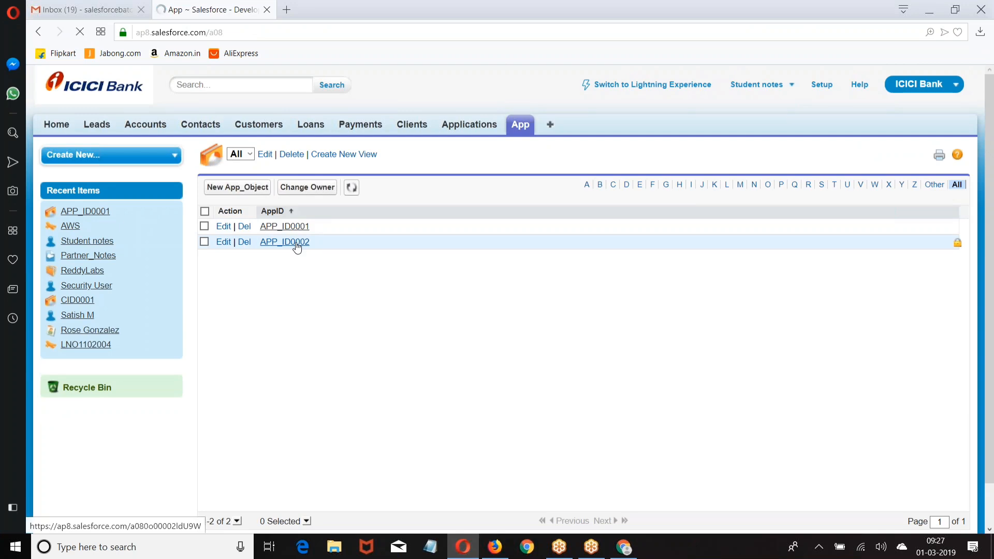
{"action": "left_click", "coordinate": [297, 243]}
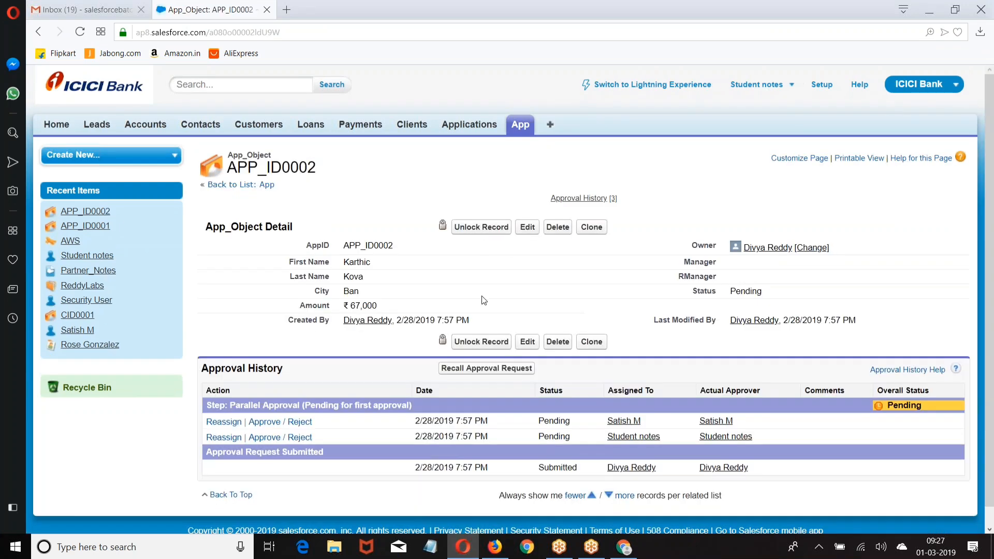
Approve the second approver's pending request on APP_ID0002.
{"action": "scroll", "coordinate": [484, 300], "scroll_direction": "down", "scroll_amount": 1}
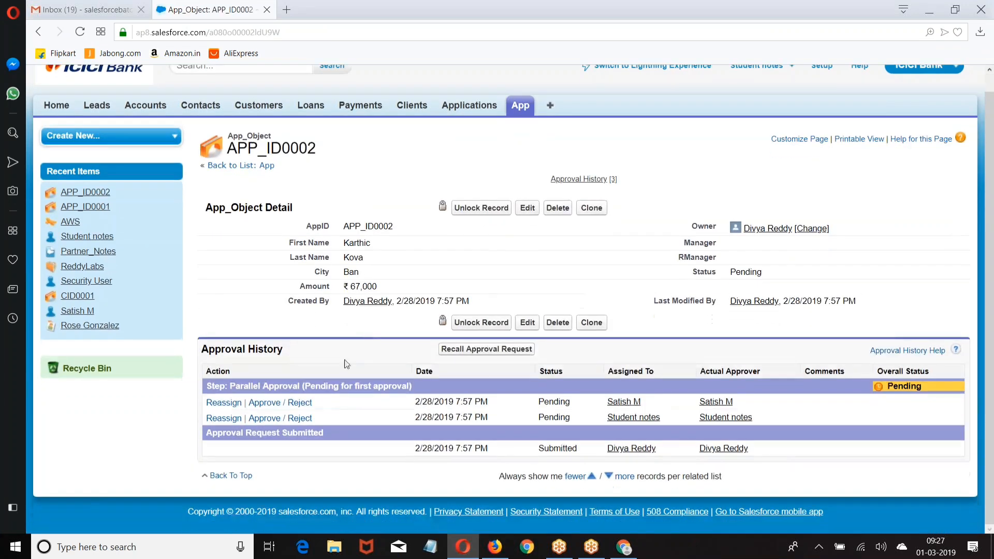
{"action": "left_click", "coordinate": [283, 421]}
{"action": "left_click", "coordinate": [458, 397]}
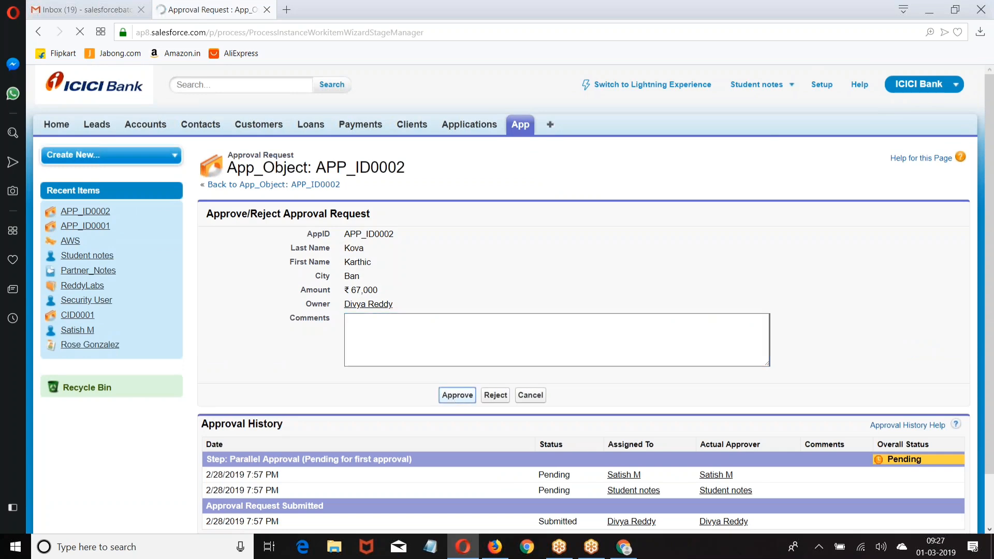
{"action": "scroll", "coordinate": [536, 188], "scroll_direction": "down", "scroll_amount": 1}
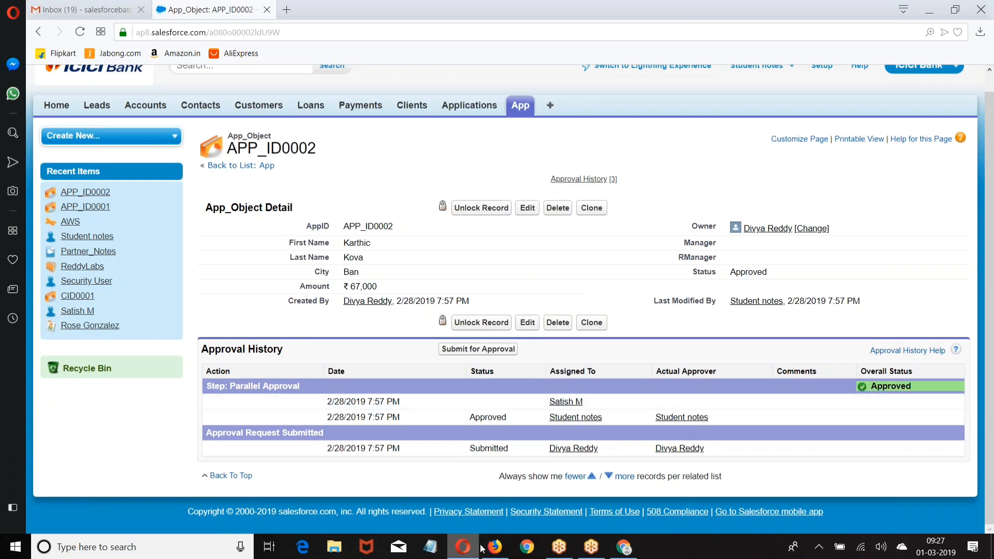
{"action": "left_click", "coordinate": [528, 548]}
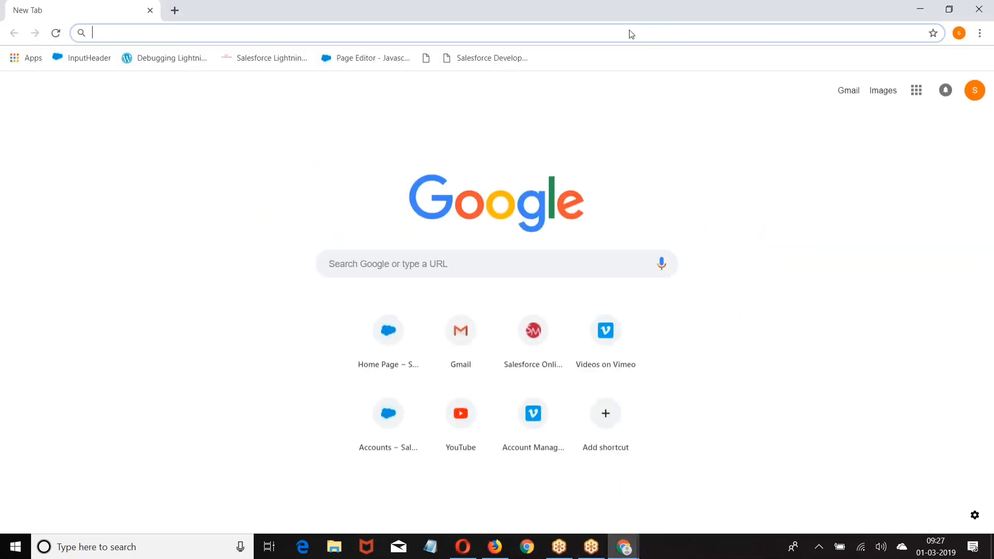
Close the blank tab and review the App Approval process's Manager Approval step.
{"action": "left_click", "coordinate": [878, 106]}
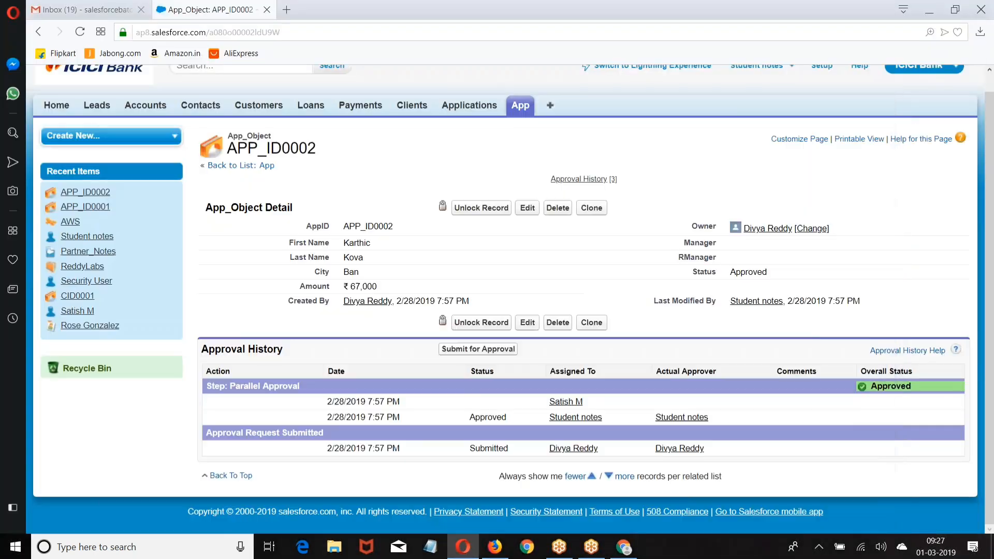
{"action": "left_click", "coordinate": [627, 547]}
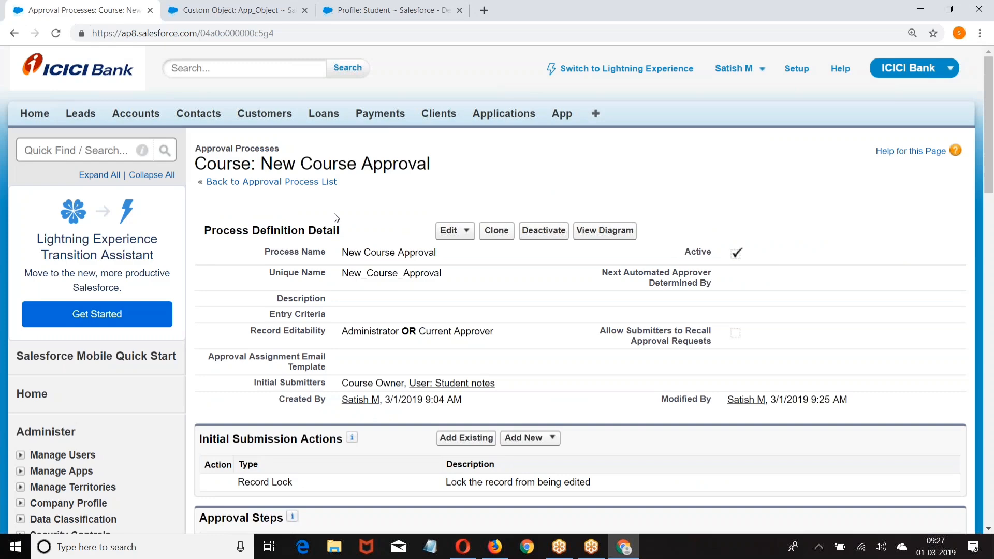
{"action": "scroll", "coordinate": [335, 214], "scroll_direction": "down", "scroll_amount": 5}
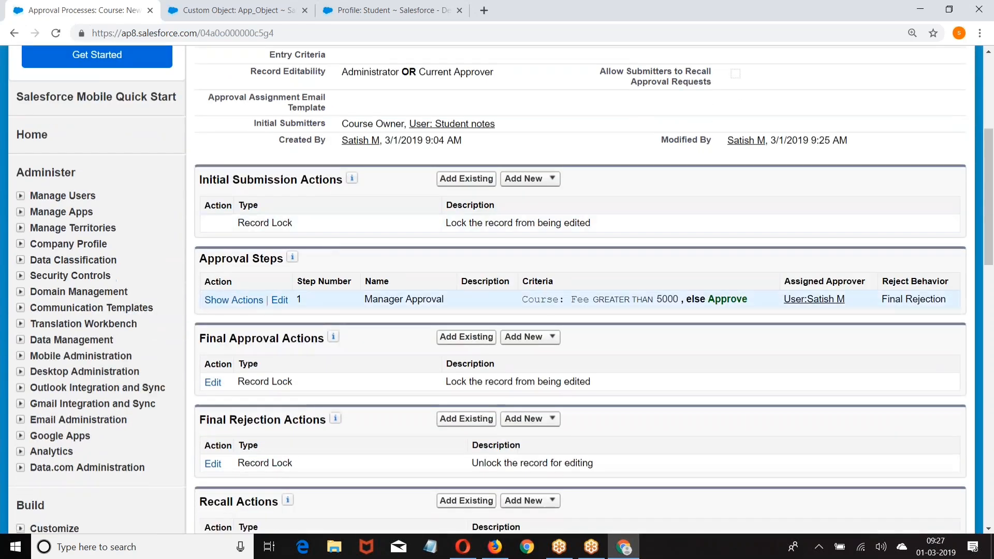
{"action": "left_click", "coordinate": [275, 305]}
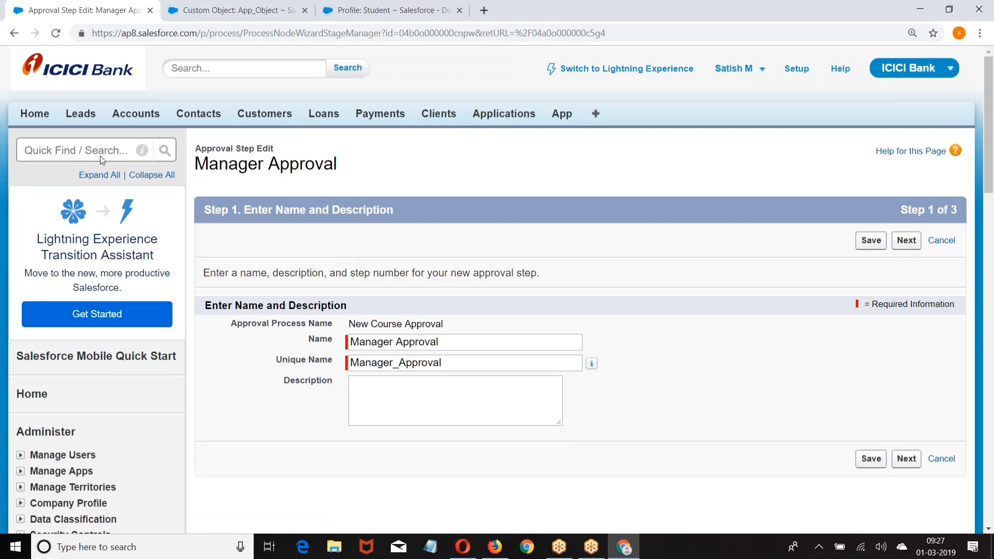
{"action": "left_click", "coordinate": [13, 35]}
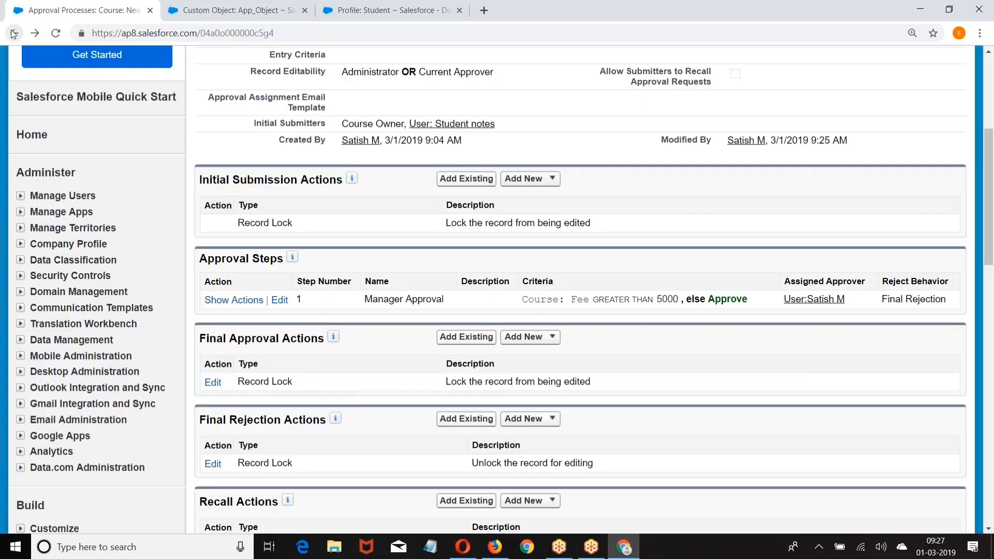
{"action": "scroll", "coordinate": [695, 94], "scroll_direction": "up", "scroll_amount": 5}
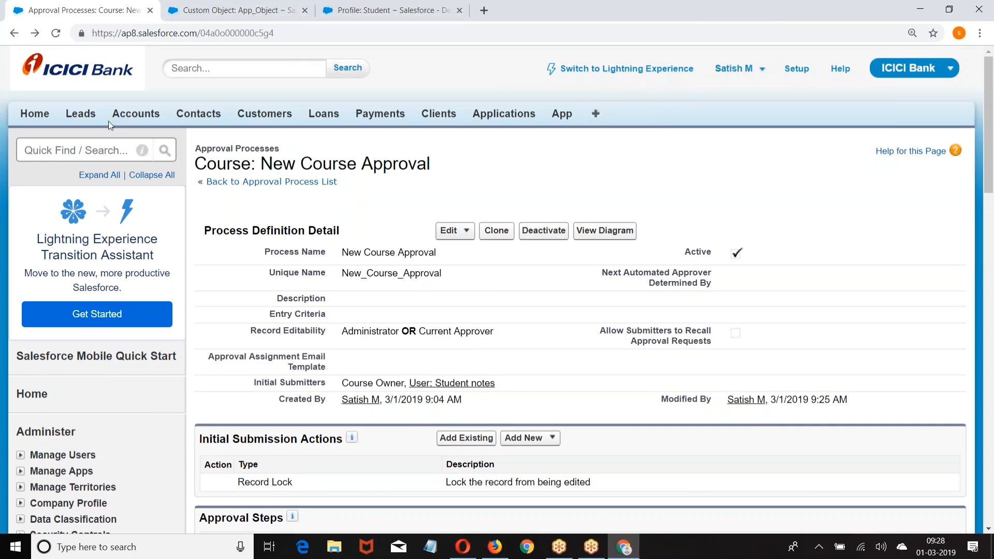
{"action": "scroll", "coordinate": [239, 211], "scroll_direction": "down", "scroll_amount": 1}
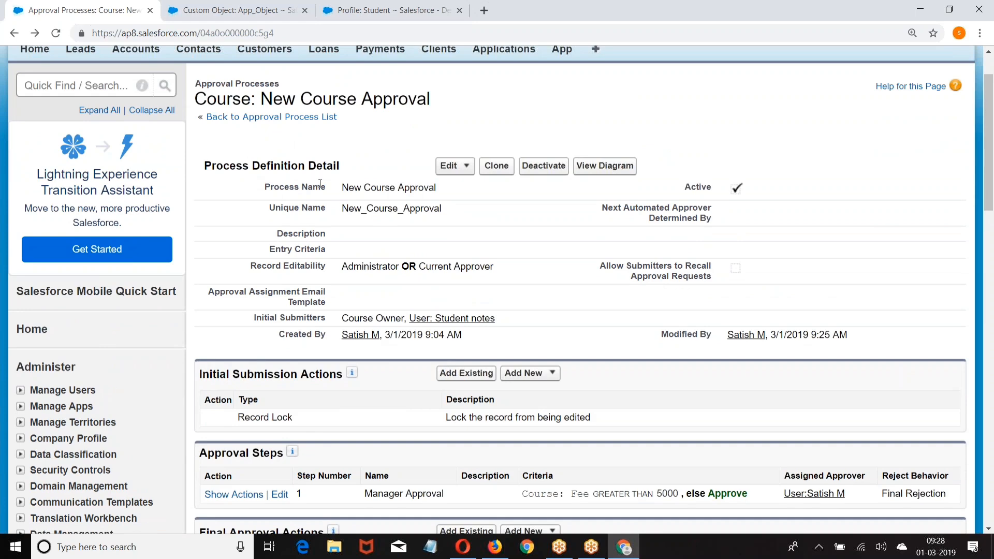
{"action": "scroll", "coordinate": [310, 224], "scroll_direction": "up", "scroll_amount": 1}
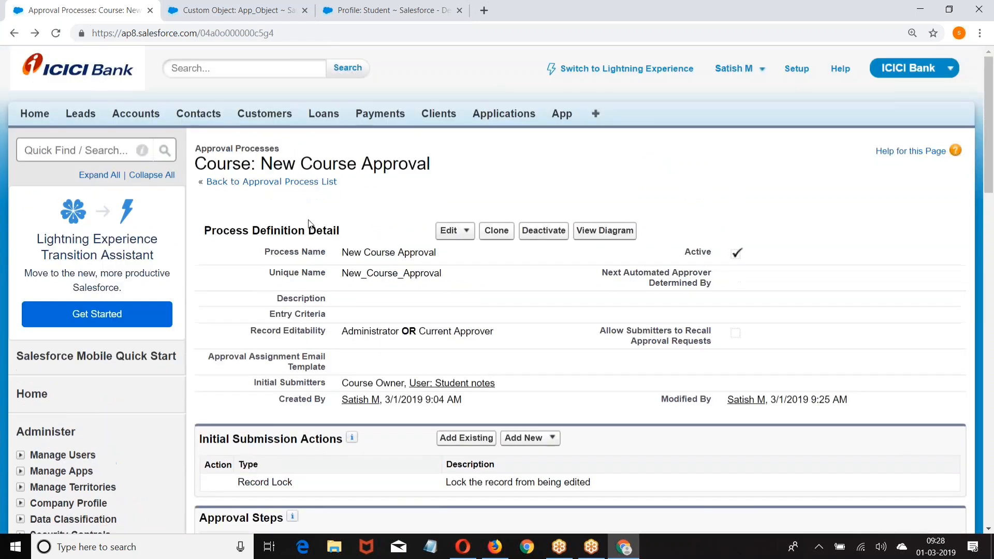
Reopen App Approval from Setup's Approval Processes list and save its name and description.
{"action": "left_click", "coordinate": [800, 67]}
{"action": "scroll", "coordinate": [116, 191], "scroll_direction": "down", "scroll_amount": 1}
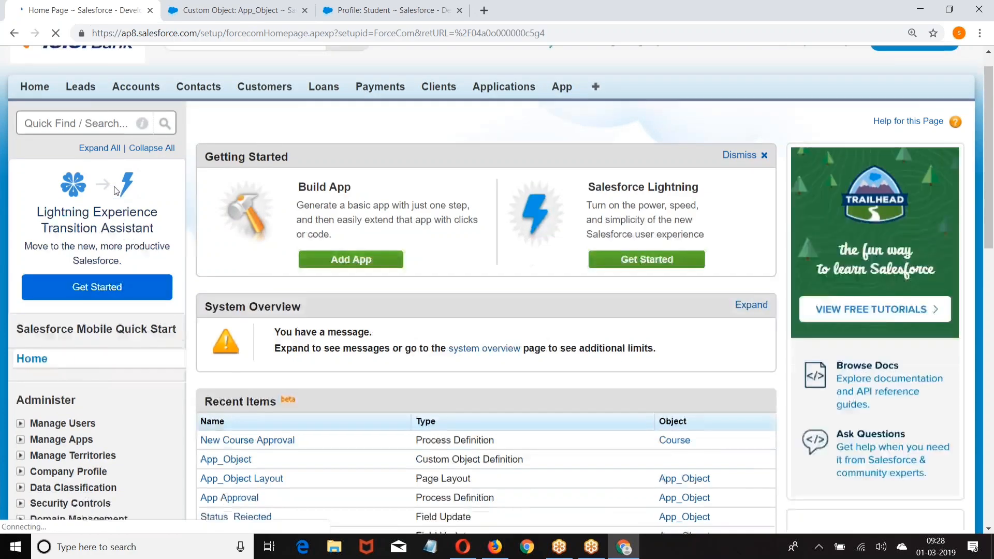
{"action": "scroll", "coordinate": [116, 190], "scroll_direction": "down", "scroll_amount": 3}
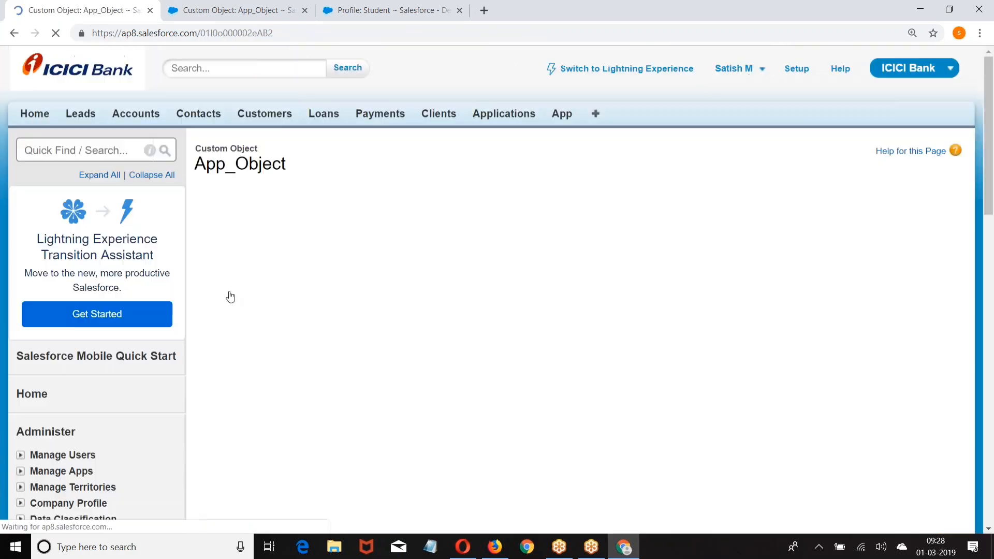
{"action": "scroll", "coordinate": [317, 219], "scroll_direction": "down", "scroll_amount": 14}
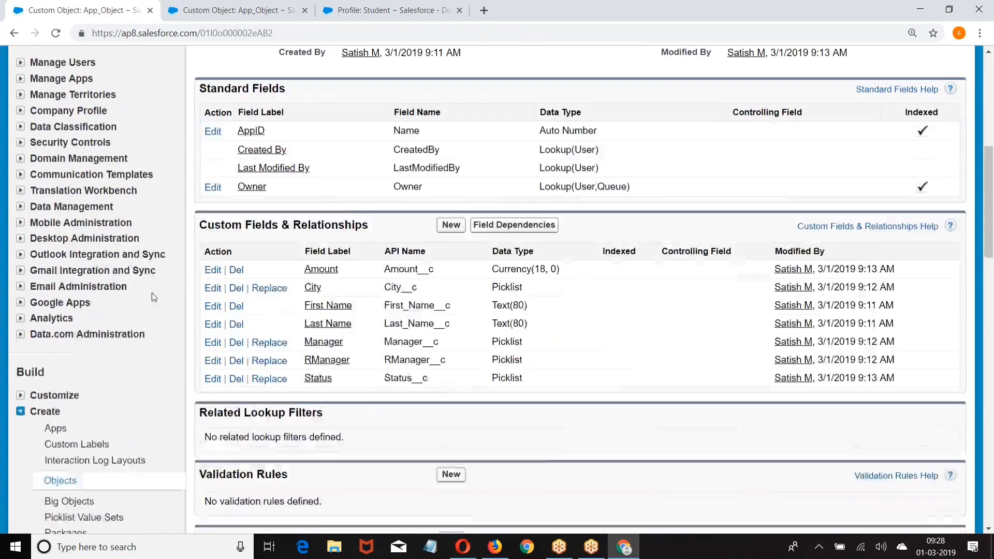
{"action": "left_click", "coordinate": [35, 437]}
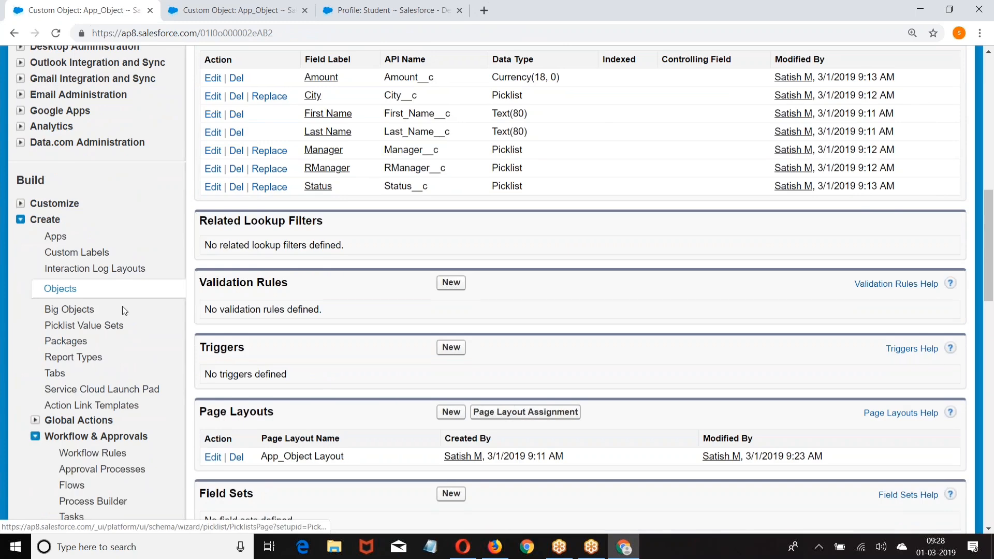
{"action": "scroll", "coordinate": [122, 306], "scroll_direction": "down", "scroll_amount": 3}
{"action": "left_click", "coordinate": [102, 276]}
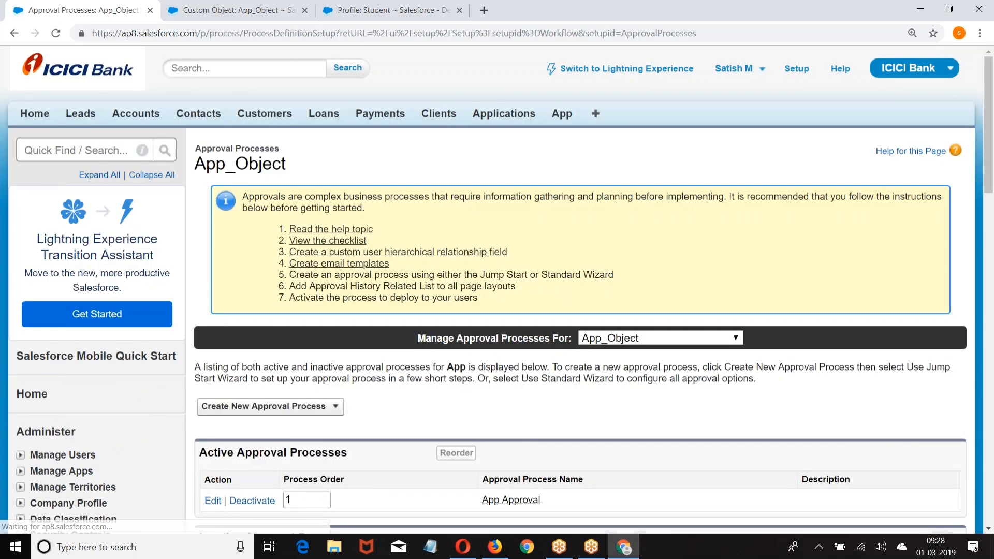
{"action": "scroll", "coordinate": [329, 244], "scroll_direction": "down", "scroll_amount": 3}
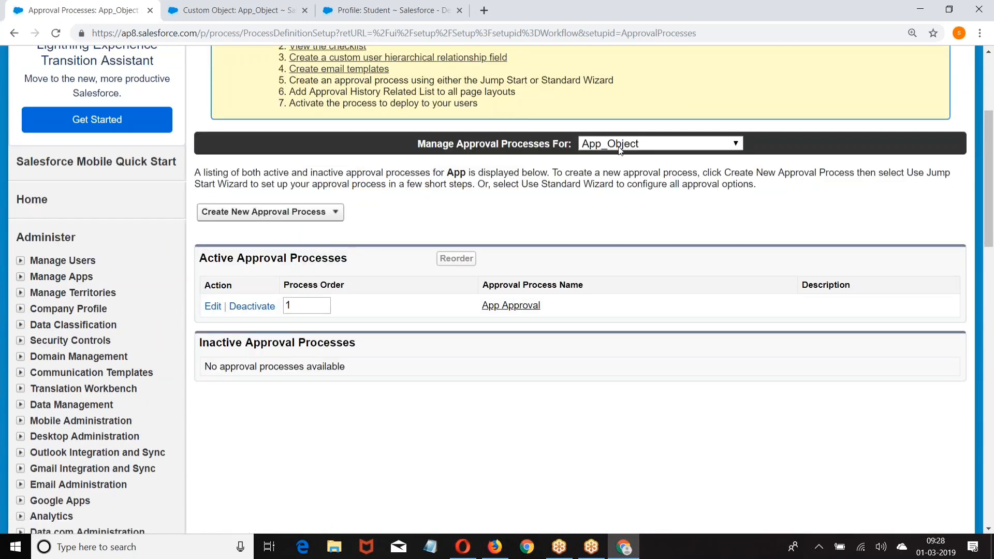
{"action": "left_click", "coordinate": [212, 307]}
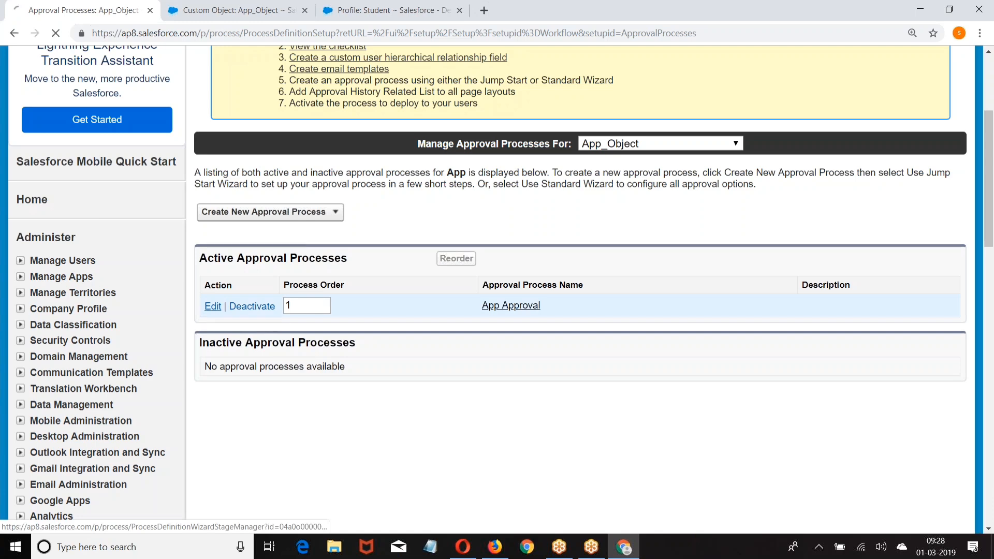
{"action": "left_click", "coordinate": [871, 240]}
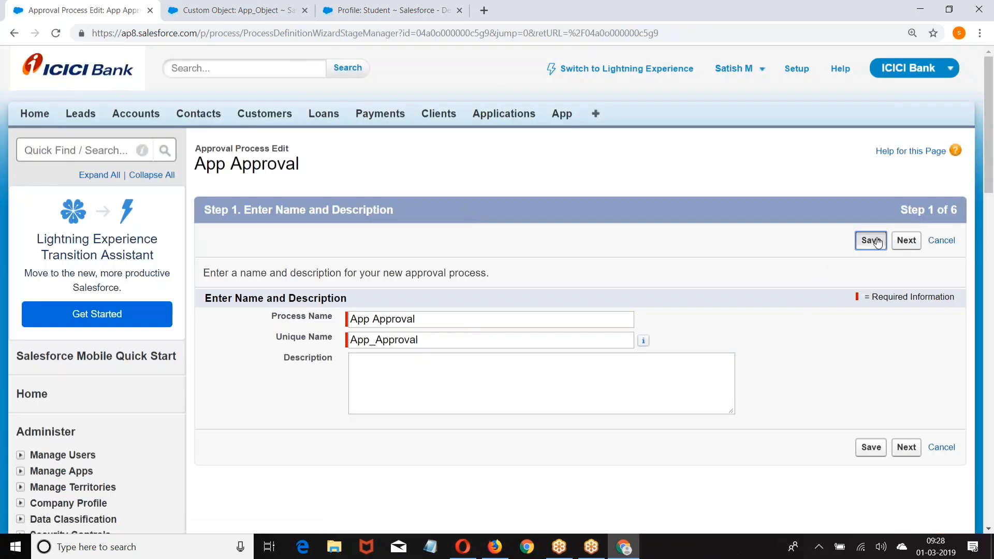
Edit the Parallel Approval step to require unanimous approval from all selected approvers.
{"action": "scroll", "coordinate": [343, 323], "scroll_direction": "down", "scroll_amount": 5}
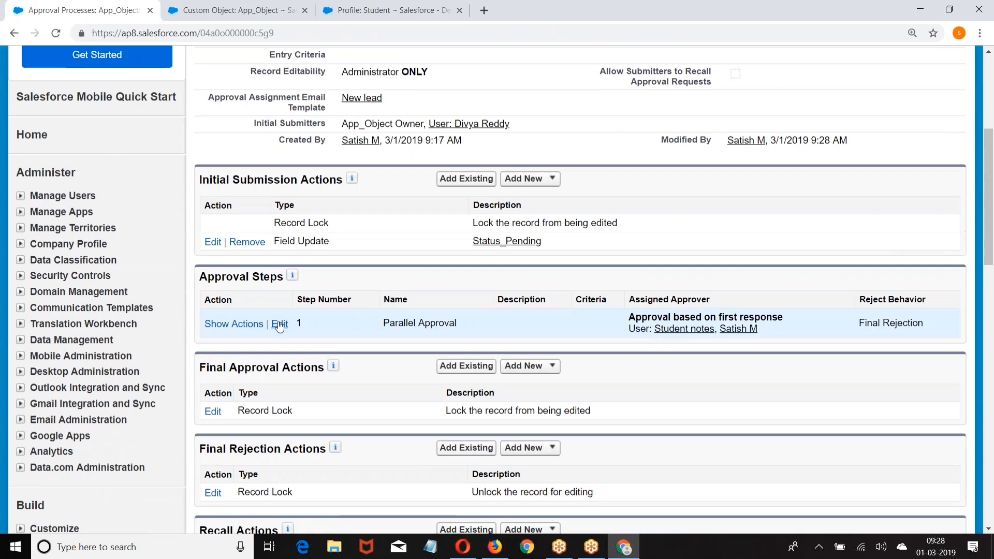
{"action": "left_click", "coordinate": [280, 324]}
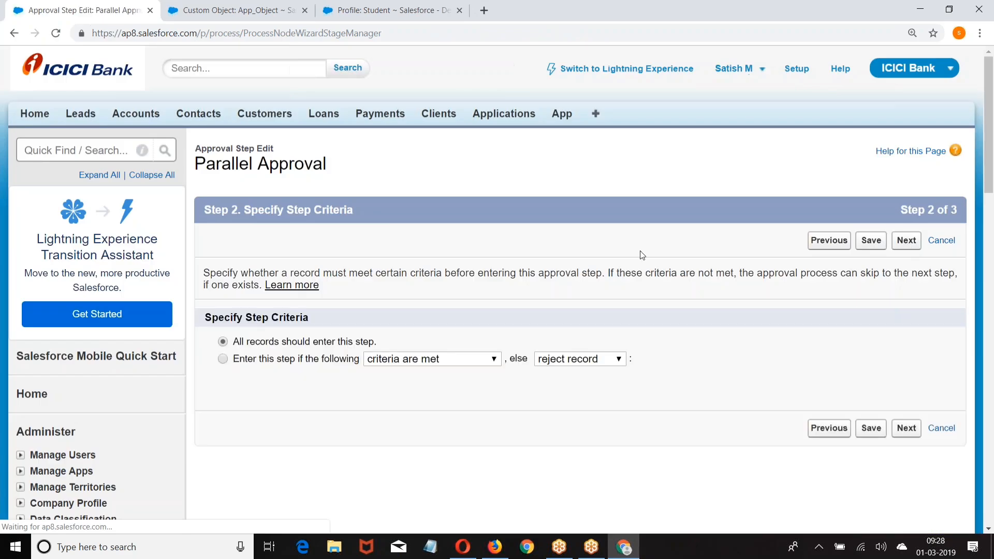
{"action": "left_click", "coordinate": [913, 245]}
{"action": "scroll", "coordinate": [408, 330], "scroll_direction": "down", "scroll_amount": 4}
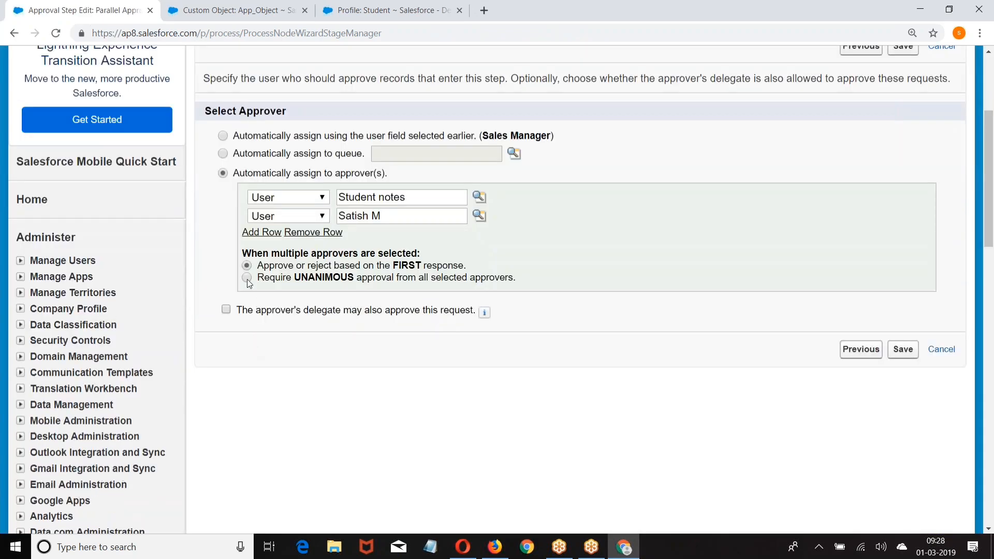
{"action": "left_click", "coordinate": [247, 278]}
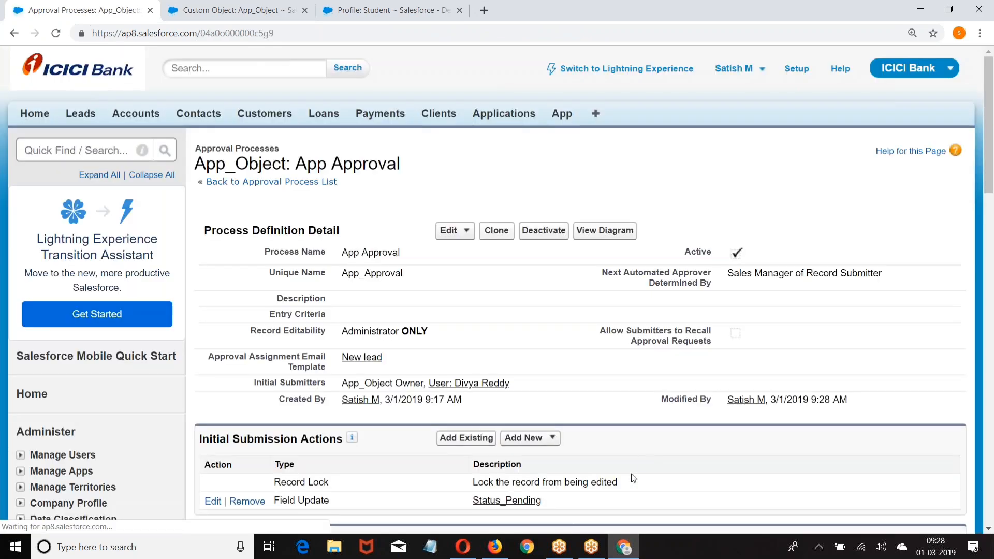
{"action": "left_click", "coordinate": [494, 549]}
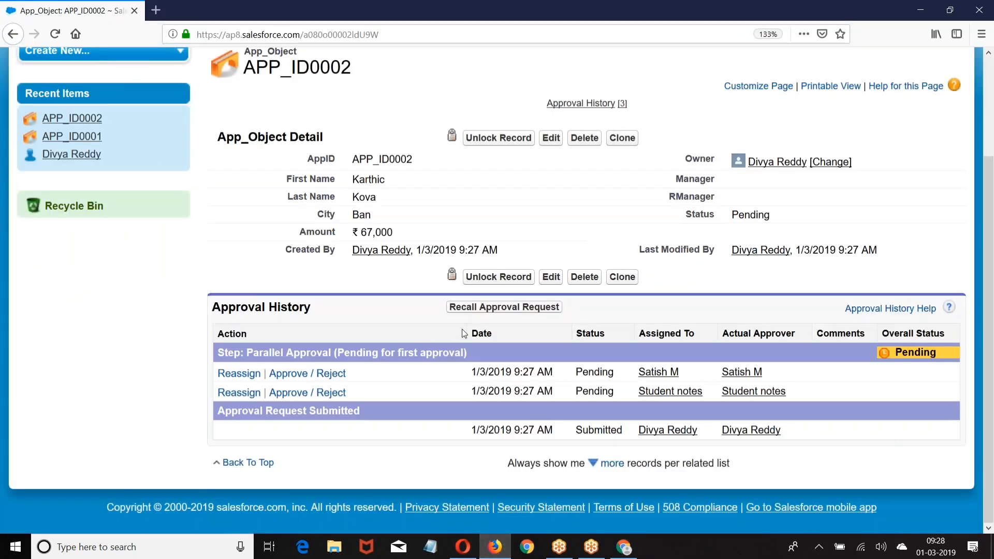
Unlock APP_ID0002 and resubmit it for approval, confirming both prompts.
{"action": "scroll", "coordinate": [463, 334], "scroll_direction": "up", "scroll_amount": 3}
{"action": "left_click", "coordinate": [498, 231]}
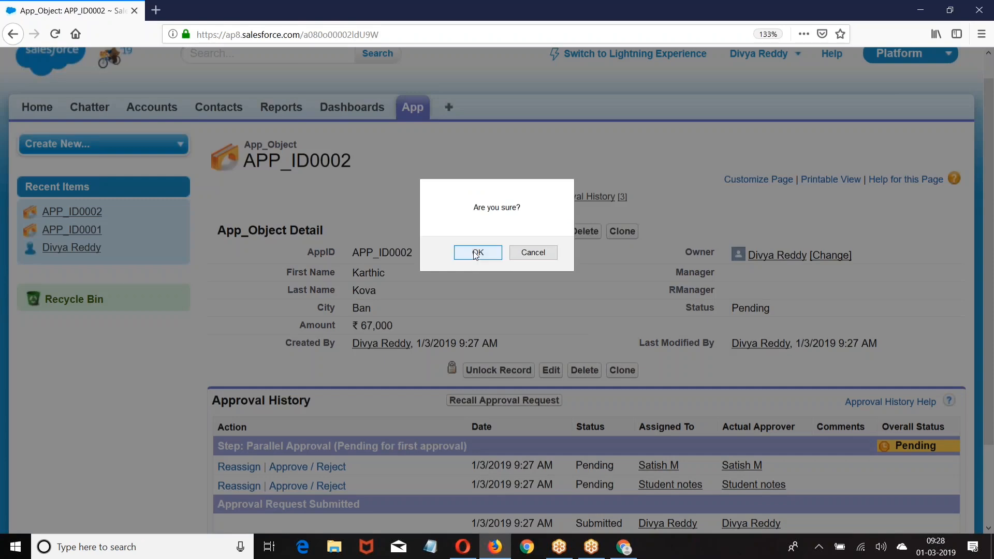
{"action": "left_click", "coordinate": [476, 253]}
{"action": "scroll", "coordinate": [477, 254], "scroll_direction": "down", "scroll_amount": 3}
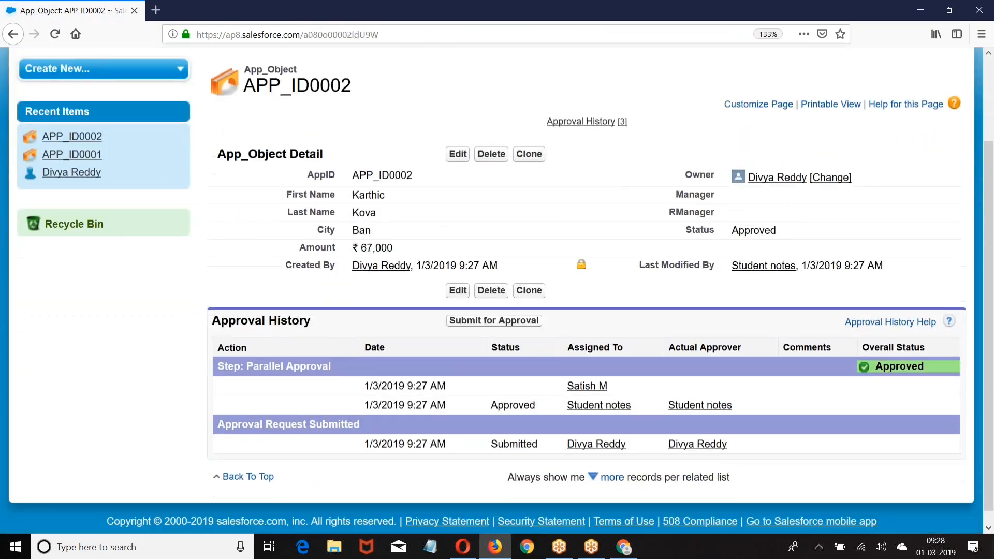
{"action": "left_click", "coordinate": [512, 307]}
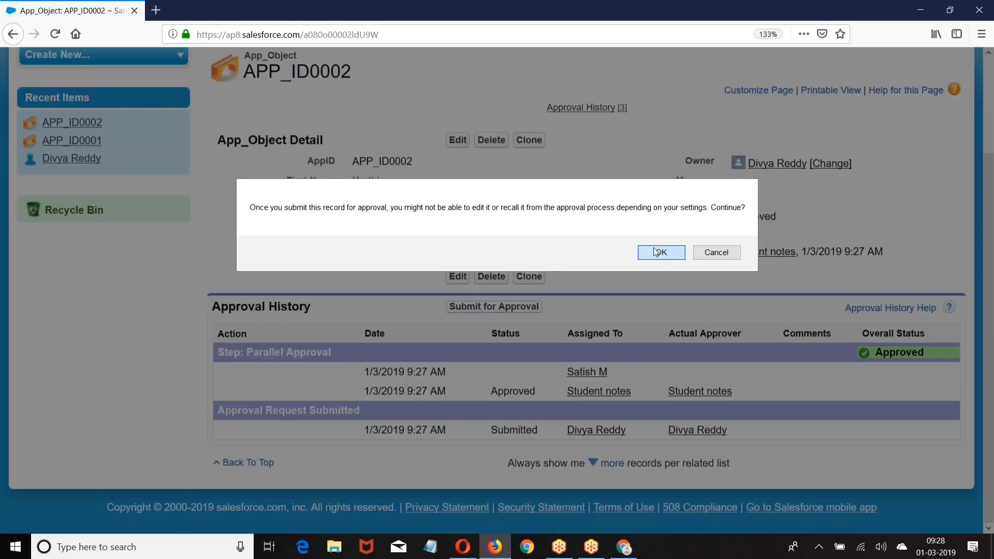
{"action": "left_click", "coordinate": [657, 252]}
{"action": "scroll", "coordinate": [605, 277], "scroll_direction": "down", "scroll_amount": 5}
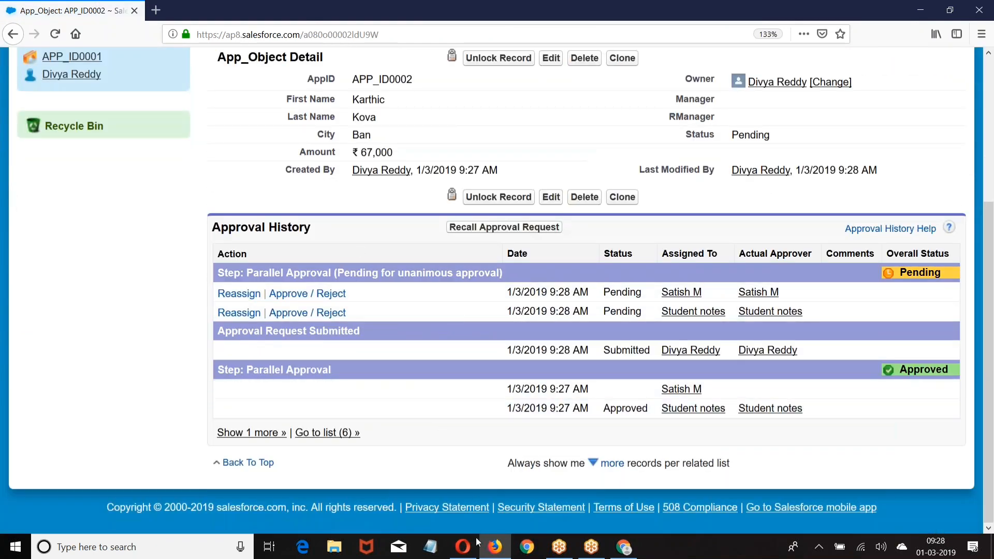
{"action": "left_click", "coordinate": [463, 547]}
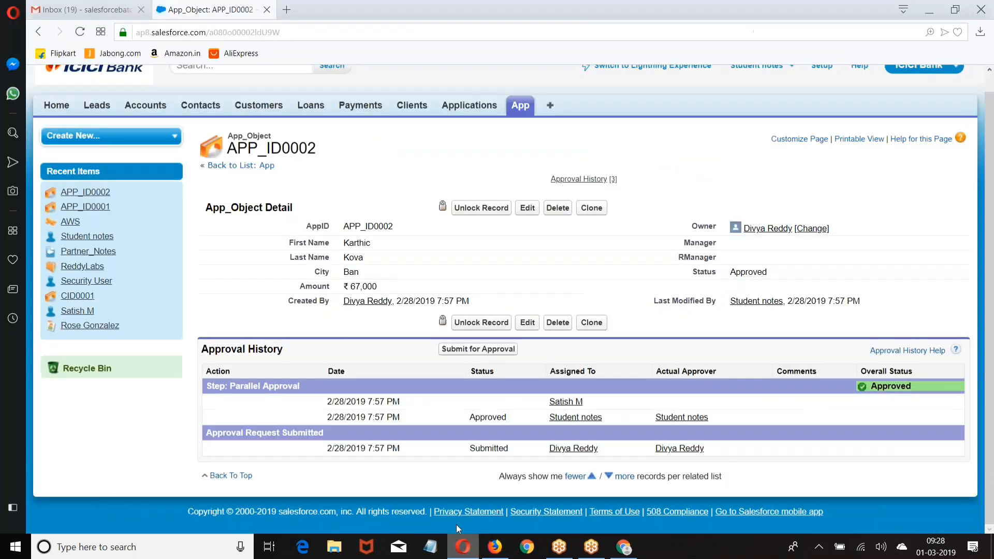
Reload APP_ID0002 in the approver's browser and approve the new pending request.
{"action": "left_click", "coordinate": [348, 34]}
{"action": "key", "text": "Return"}
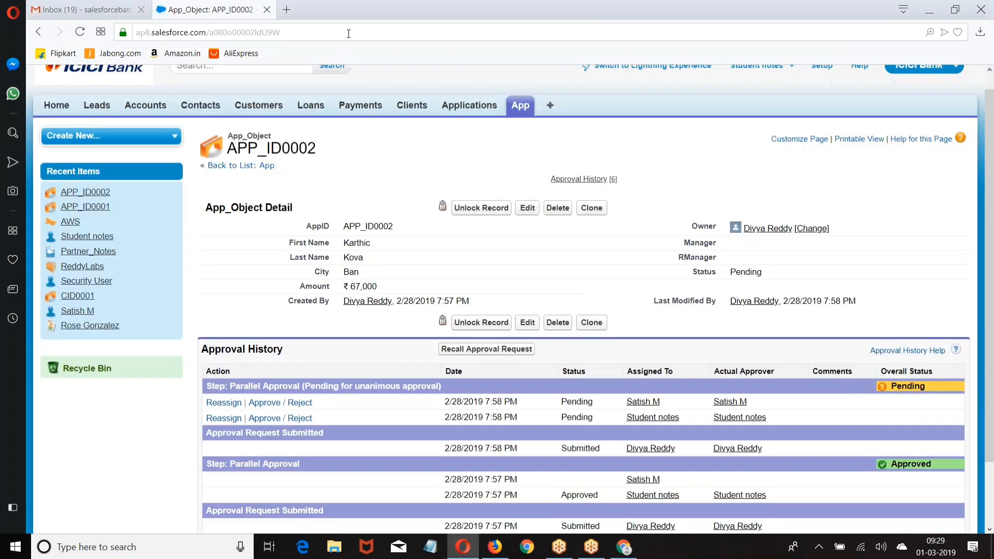
{"action": "left_click", "coordinate": [279, 418]}
{"action": "left_click", "coordinate": [458, 397]}
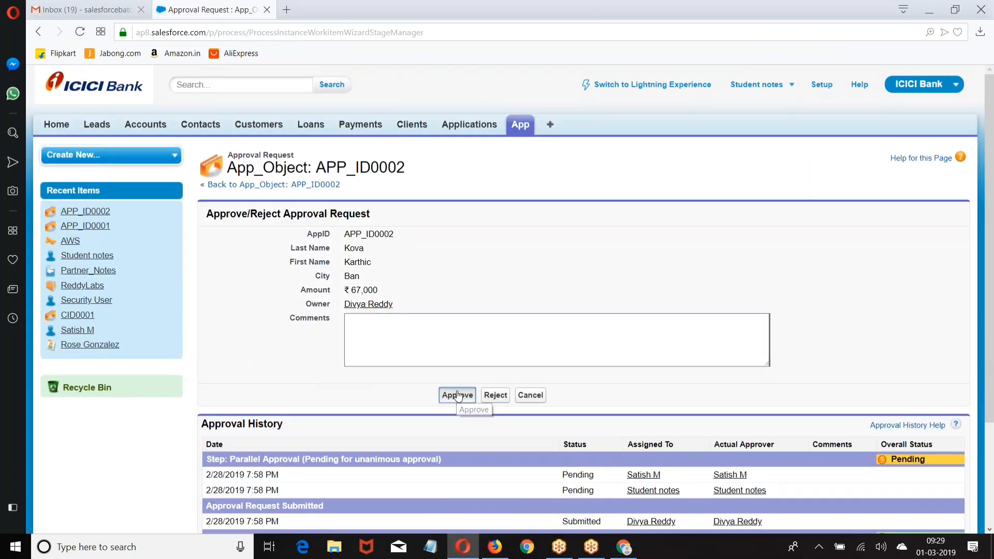
{"action": "scroll", "coordinate": [526, 207], "scroll_direction": "down", "scroll_amount": 2}
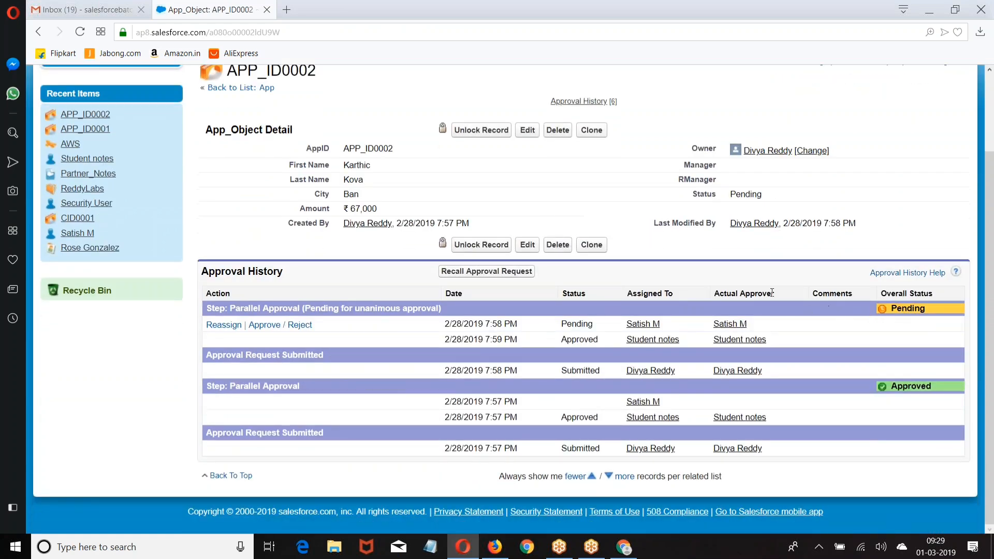
{"action": "left_click", "coordinate": [623, 550]}
Open APP_ID0002 in a new tab and reject its remaining pending approval request.
{"action": "right_click", "coordinate": [562, 118]}
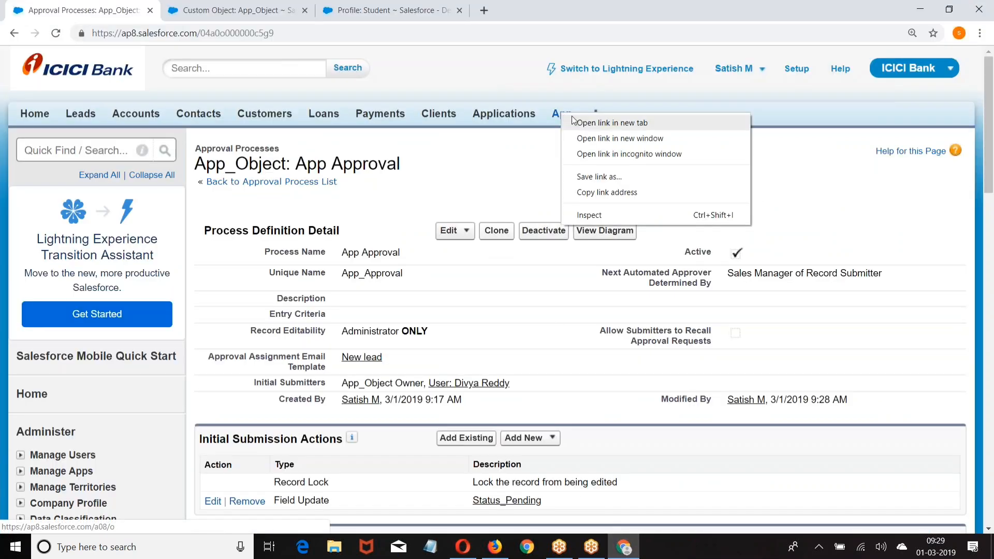
{"action": "left_click", "coordinate": [590, 123]}
{"action": "left_click", "coordinate": [252, 6]}
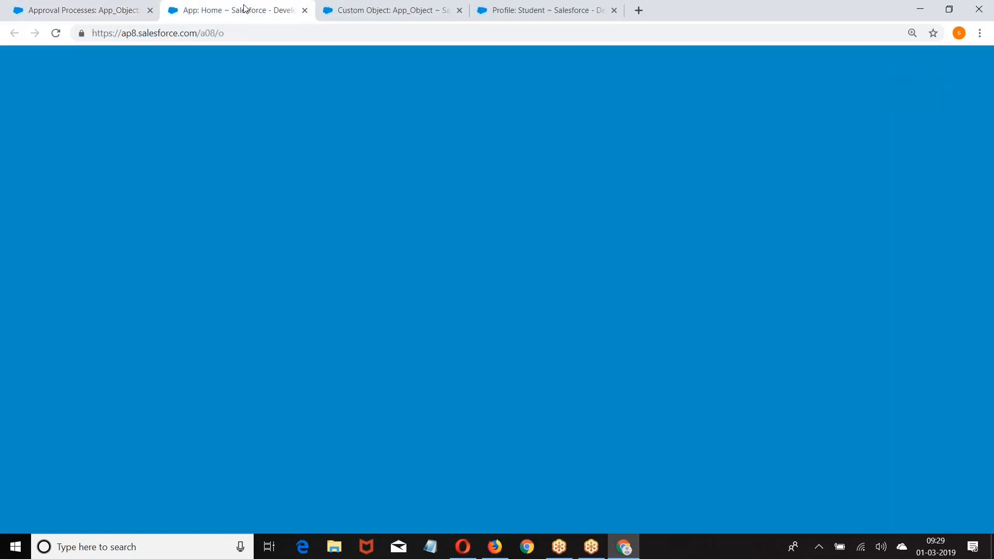
{"action": "left_click", "coordinate": [278, 195]}
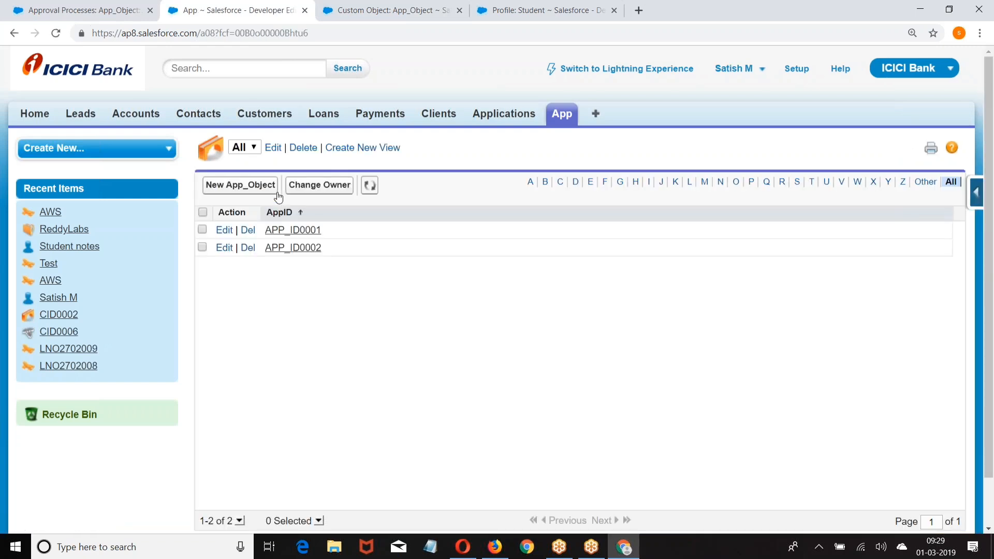
{"action": "left_click", "coordinate": [300, 248]}
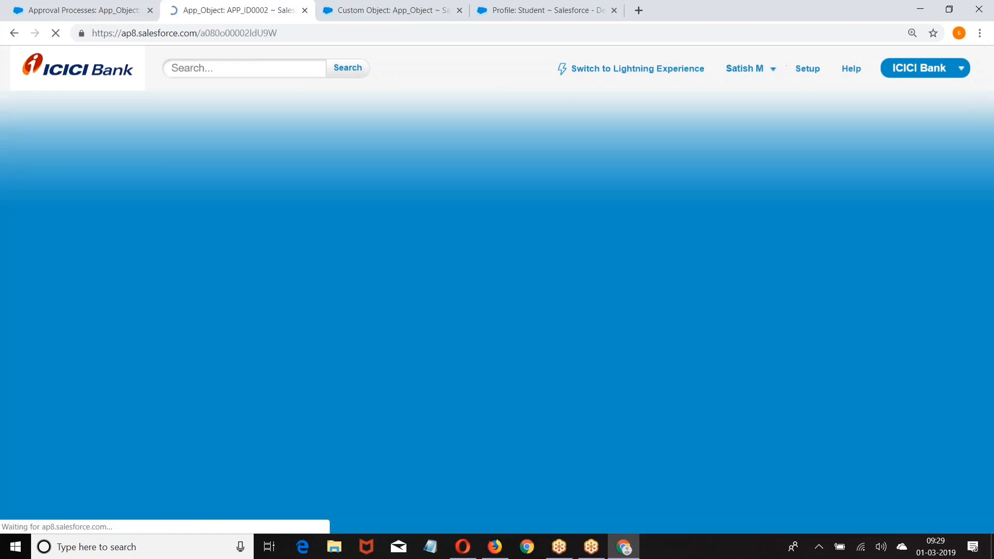
{"action": "scroll", "coordinate": [274, 311], "scroll_direction": "down", "scroll_amount": 3}
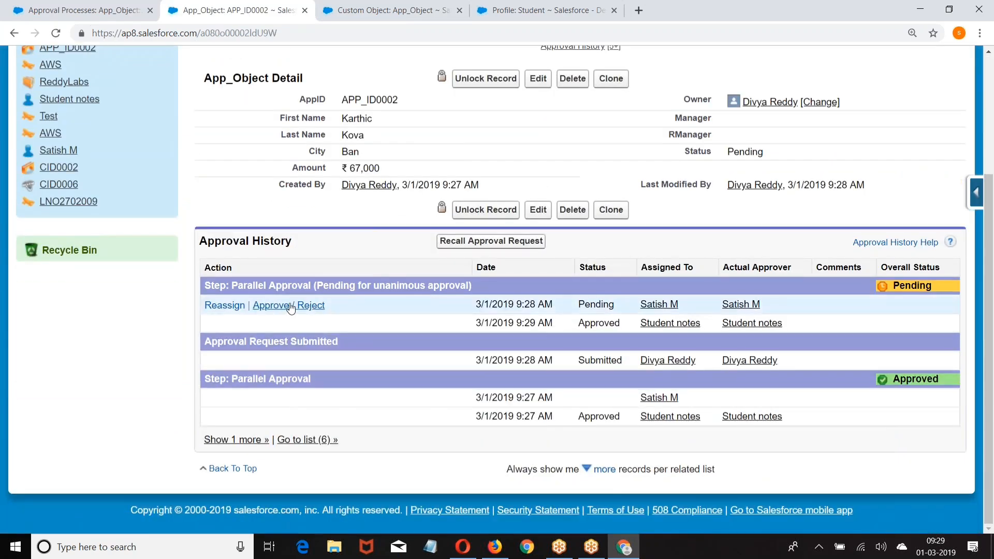
{"action": "left_click", "coordinate": [291, 307]}
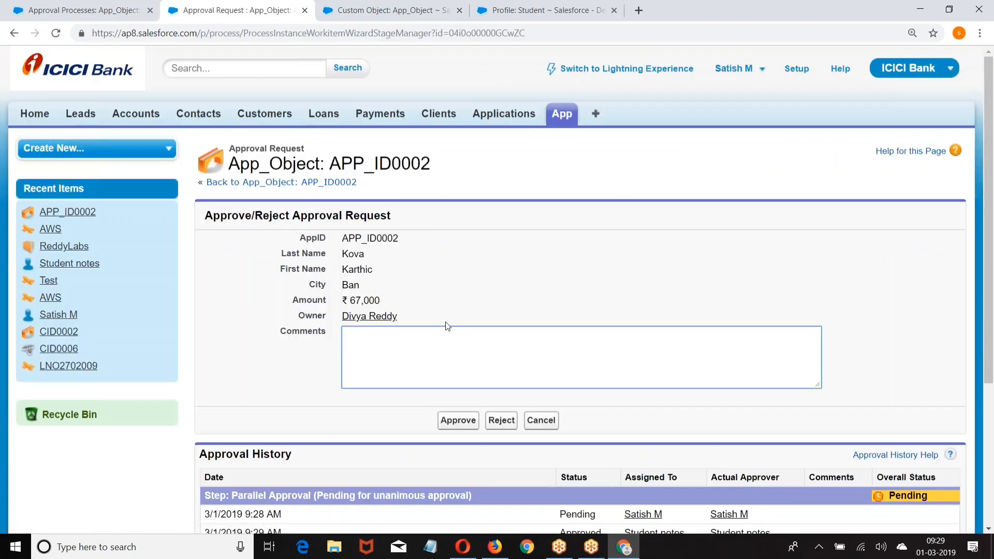
{"action": "left_click", "coordinate": [500, 421]}
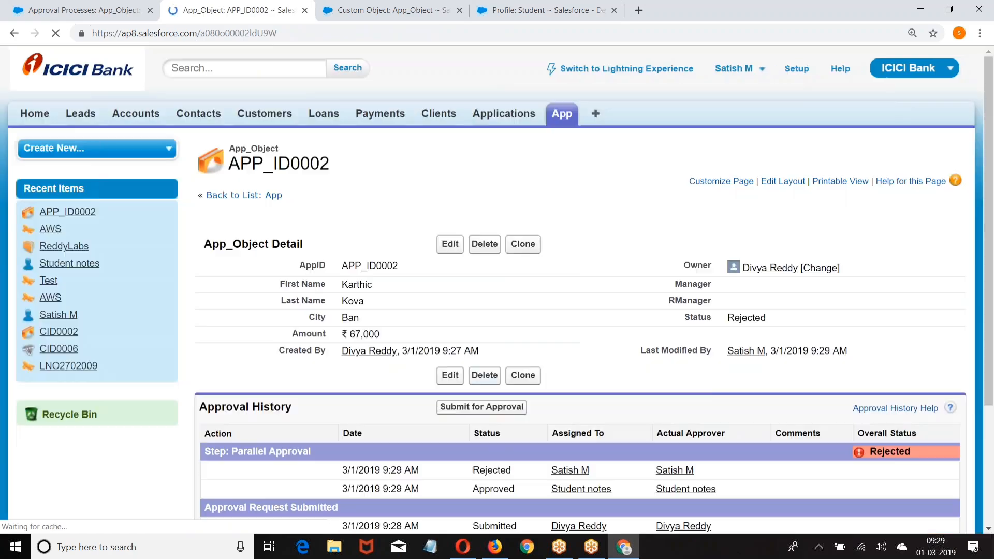
{"action": "scroll", "coordinate": [579, 258], "scroll_direction": "down", "scroll_amount": 3}
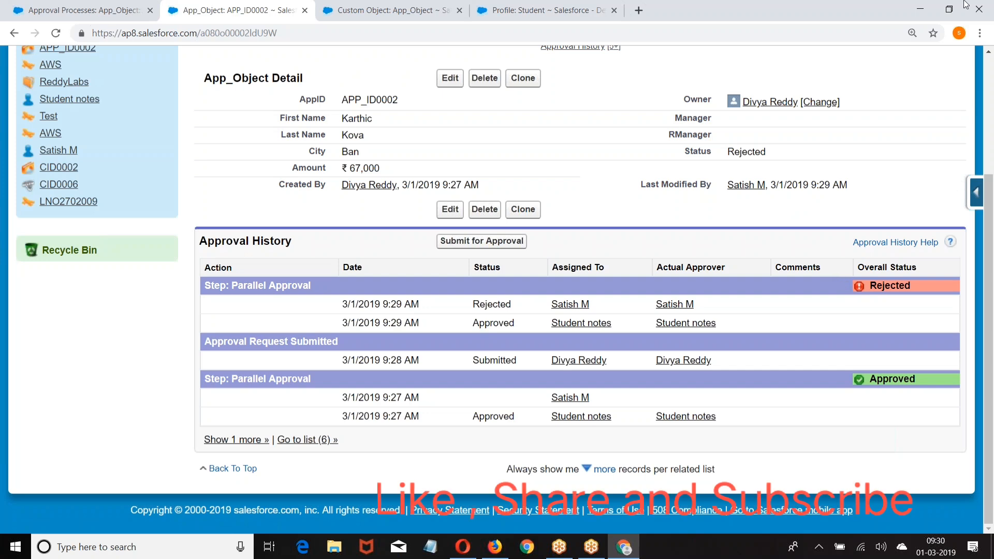
Return to the App Approval process page and deactivate the process.
{"action": "scroll", "coordinate": [550, 238], "scroll_direction": "up", "scroll_amount": 3}
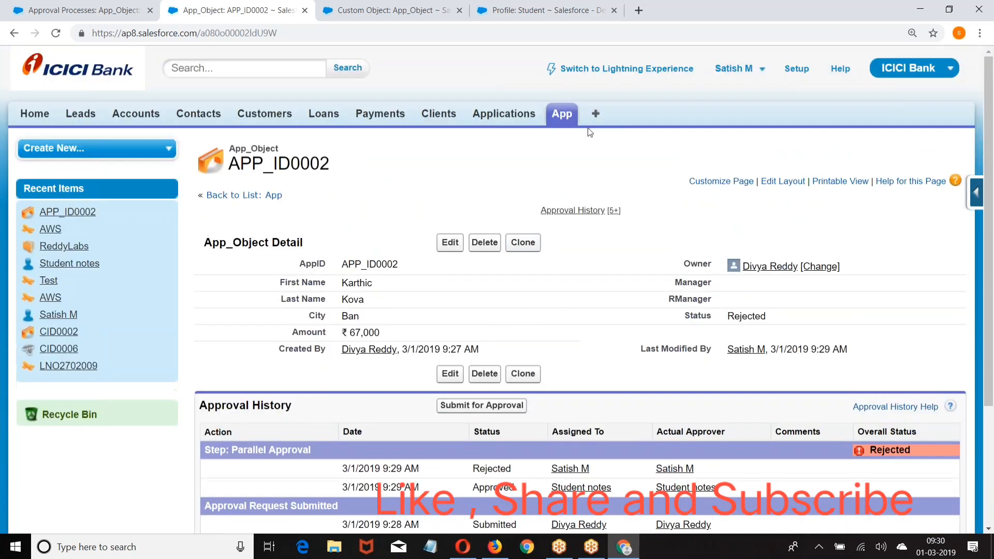
{"action": "scroll", "coordinate": [569, 124], "scroll_direction": "down", "scroll_amount": 1}
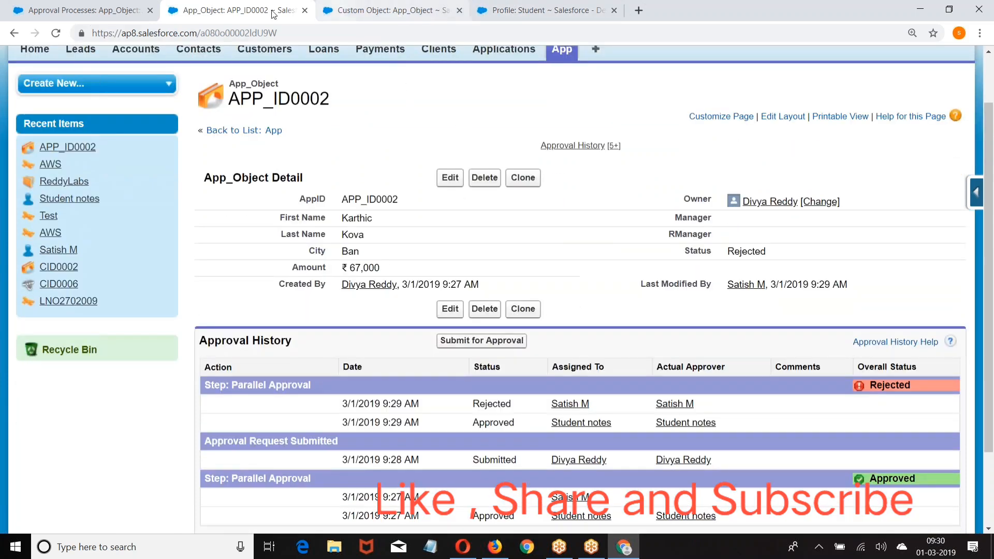
{"action": "left_click", "coordinate": [82, 11]}
{"action": "scroll", "coordinate": [354, 187], "scroll_direction": "down", "scroll_amount": 2}
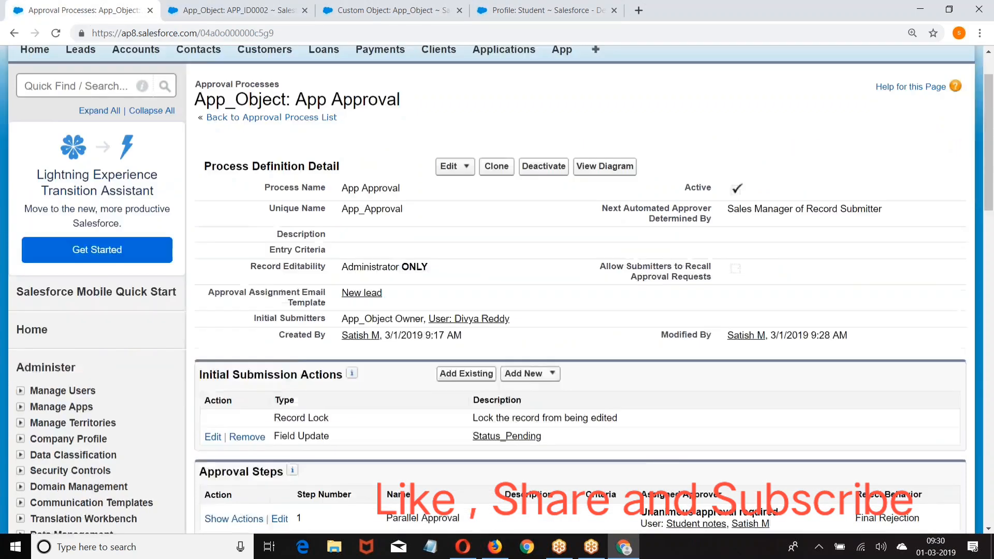
{"action": "left_click", "coordinate": [544, 100]}
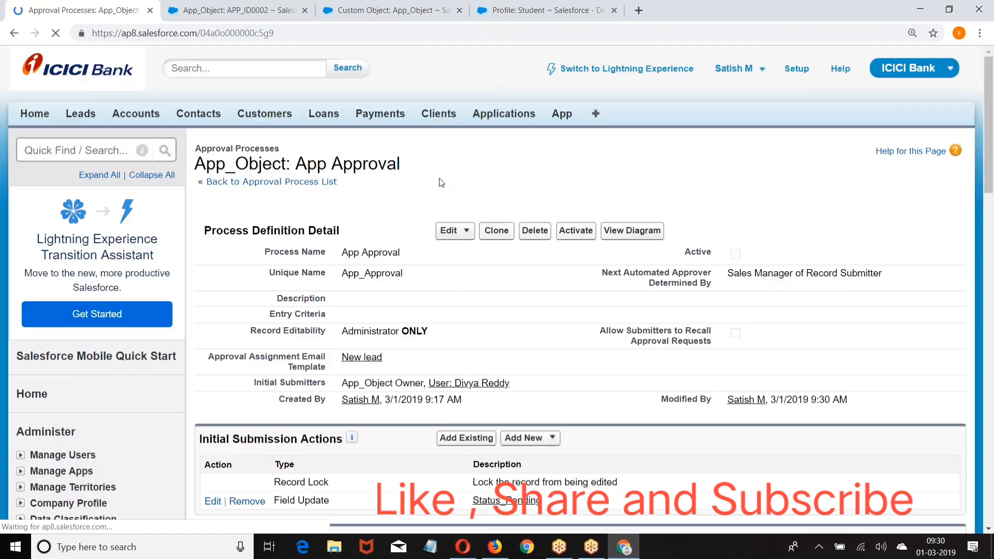
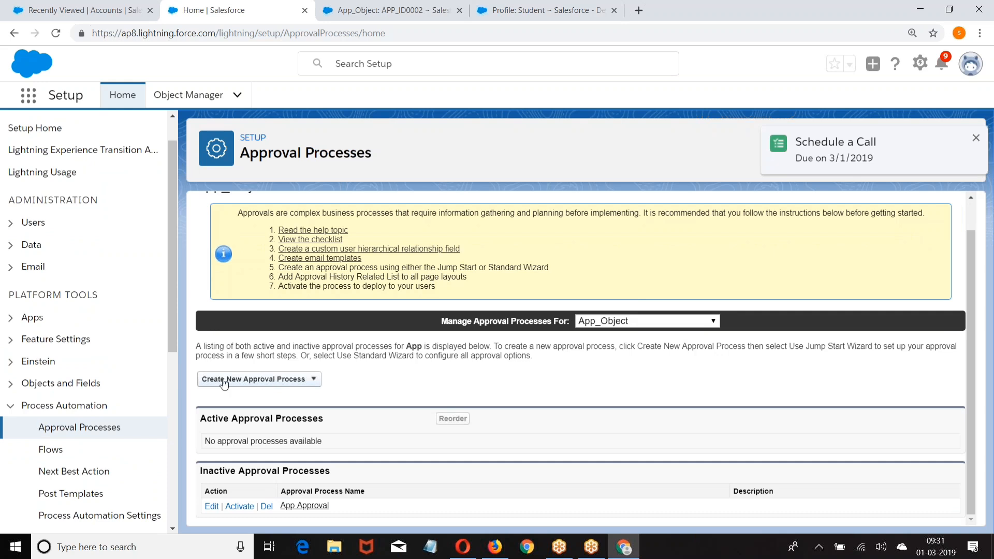
Start a standard-wizard approval process for App_Object named Multi_Step_Approval.
{"action": "left_click", "coordinate": [312, 378]}
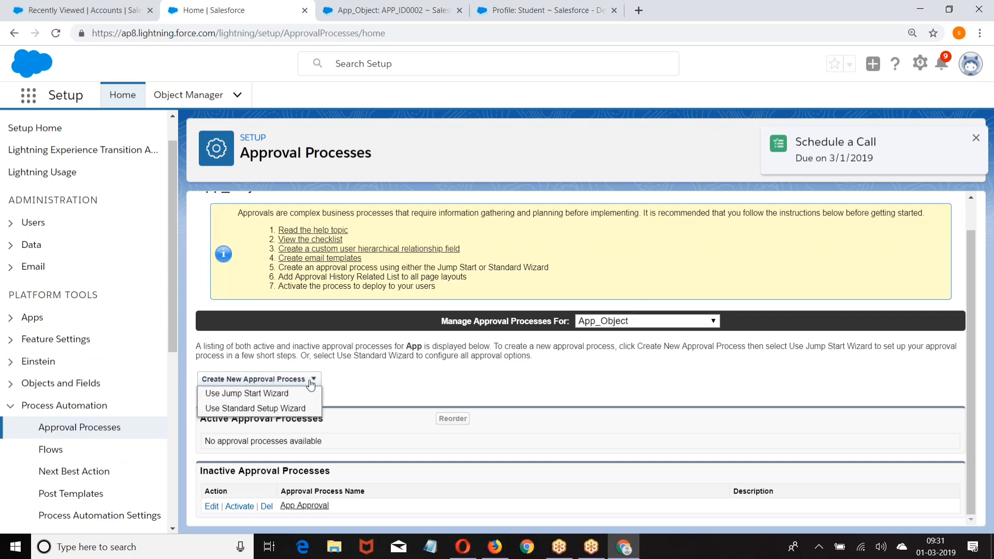
{"action": "left_click", "coordinate": [243, 408]}
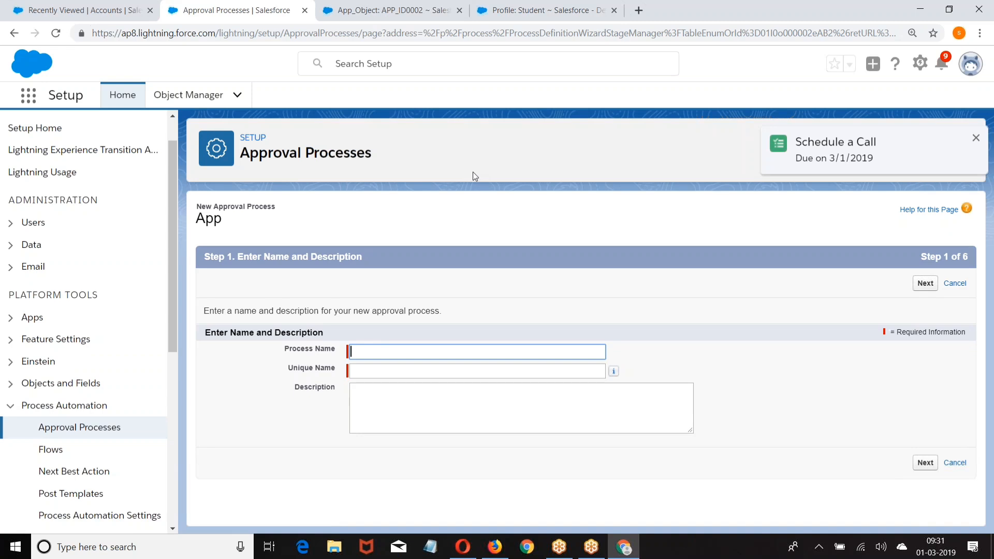
{"action": "key", "text": "ctrl+plus"}
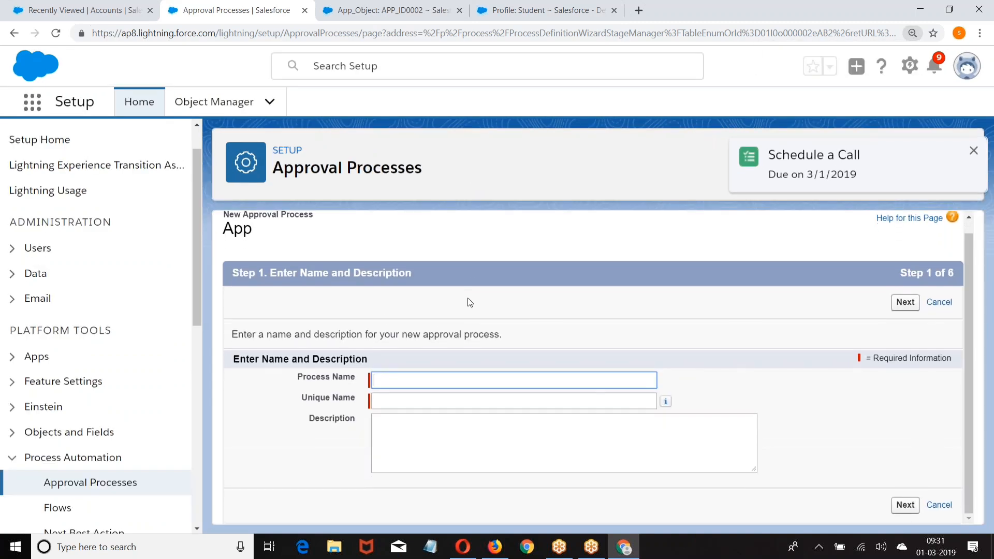
{"action": "left_click", "coordinate": [382, 380]}
{"action": "left_click", "coordinate": [572, 206]}
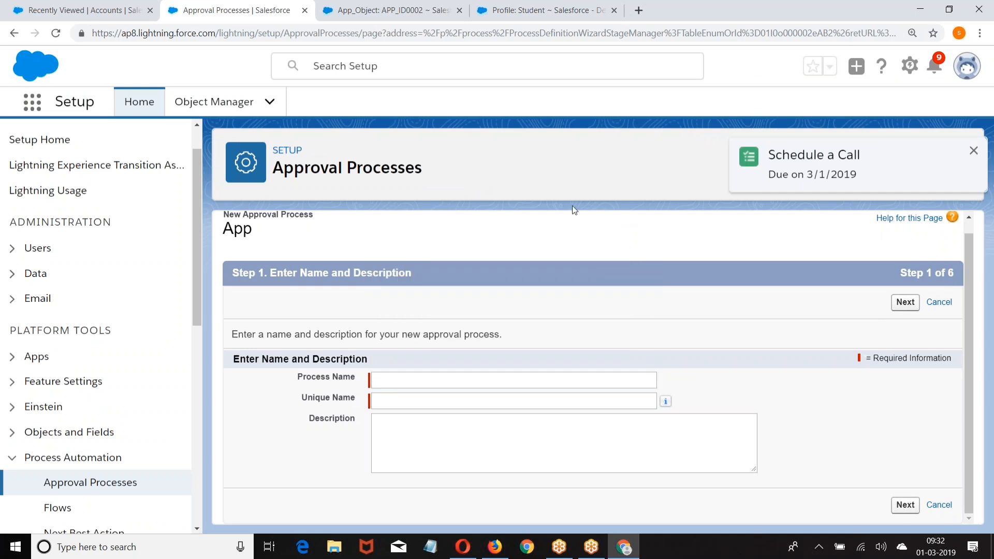
{"action": "left_click", "coordinate": [408, 379]}
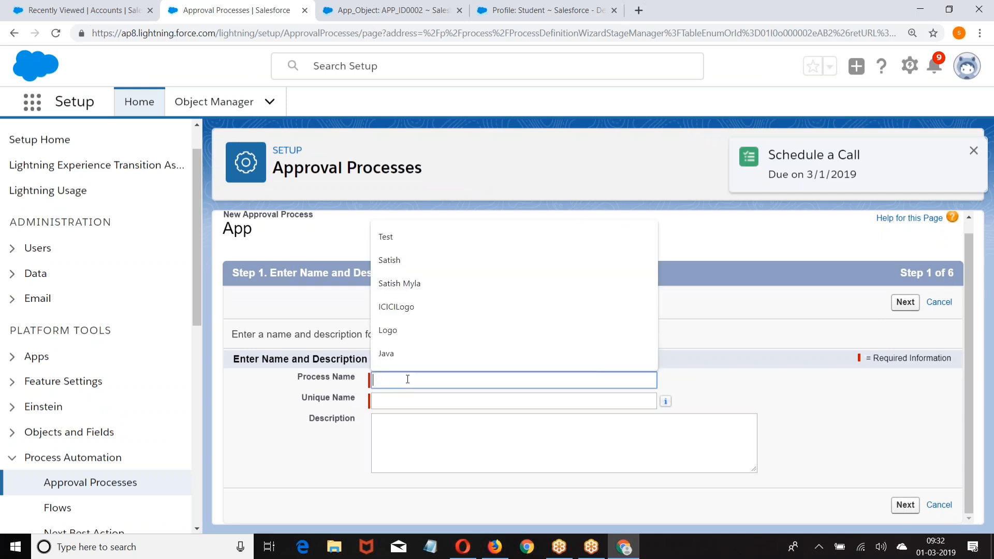
{"action": "type", "text": "Multi_Step_Approval"}
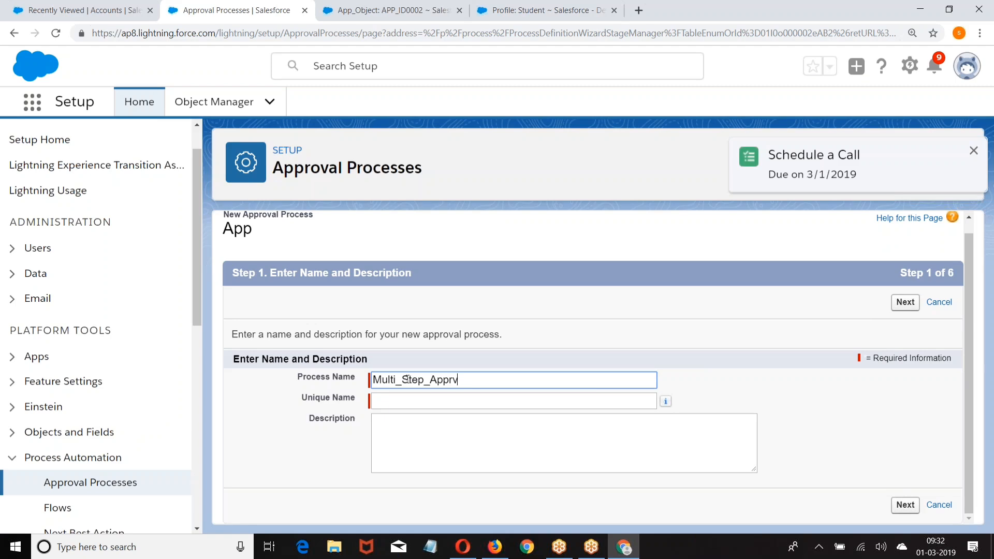
{"action": "left_click", "coordinate": [441, 397]}
{"action": "left_click", "coordinate": [905, 302]}
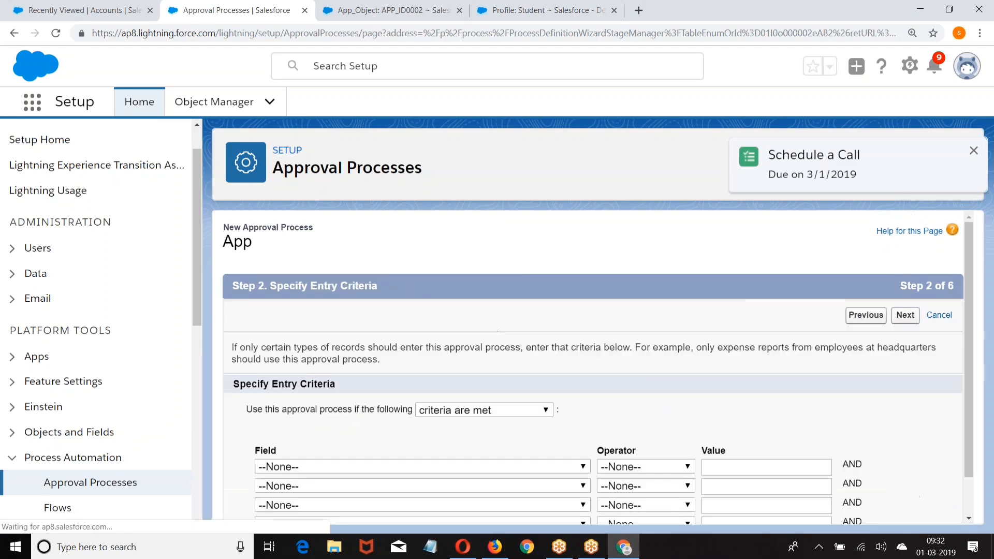
Skip entry criteria, route approvals to the submitter's Manager, and let the current approver edit records.
{"action": "scroll", "coordinate": [471, 228], "scroll_direction": "down", "scroll_amount": 2}
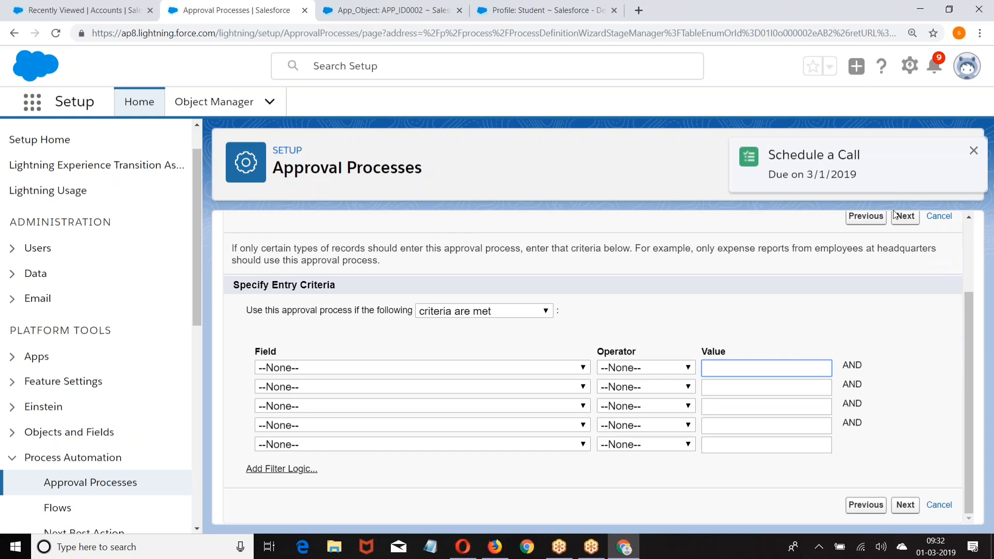
{"action": "left_click", "coordinate": [906, 217]}
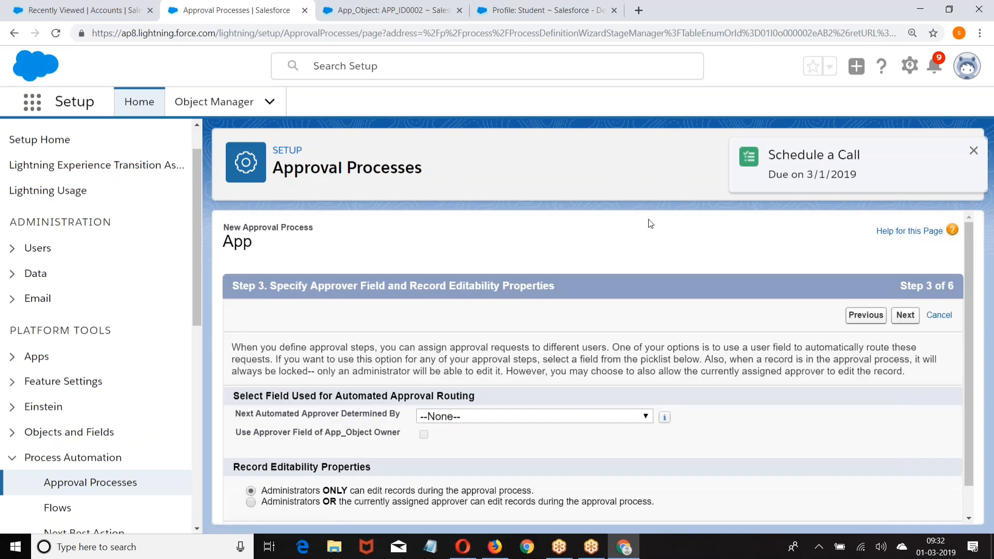
{"action": "scroll", "coordinate": [642, 224], "scroll_direction": "down", "scroll_amount": 1}
{"action": "left_click", "coordinate": [571, 383]}
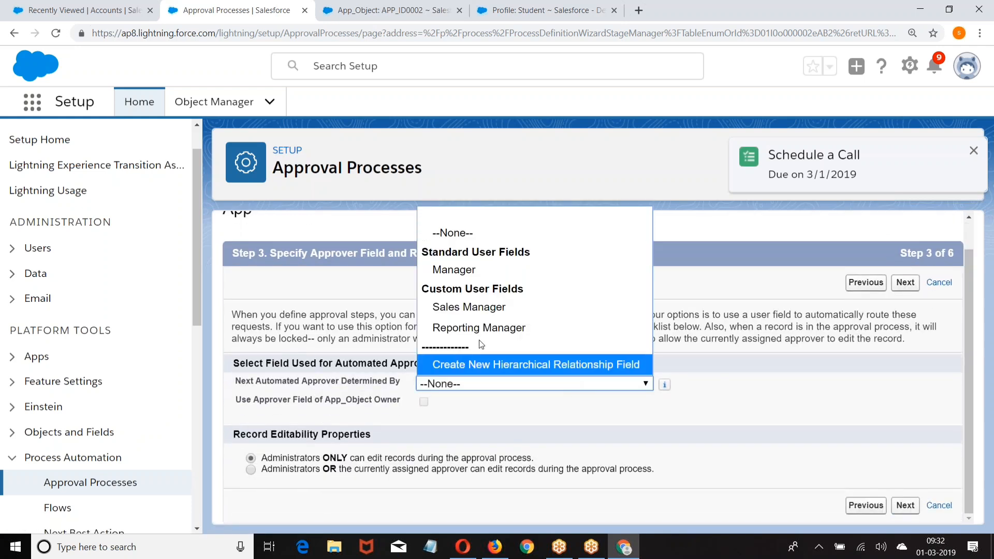
{"action": "left_click", "coordinate": [471, 270]}
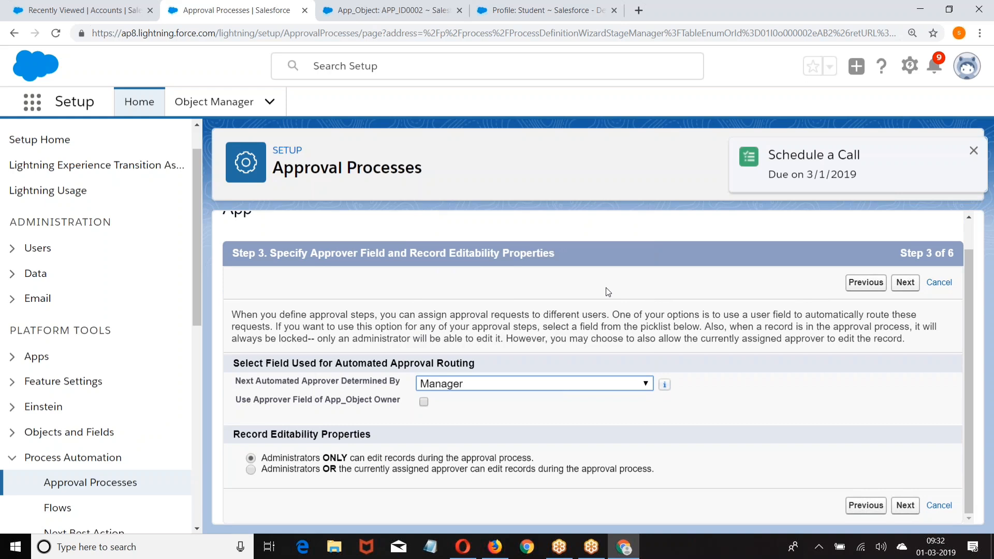
{"action": "left_click", "coordinate": [251, 469]}
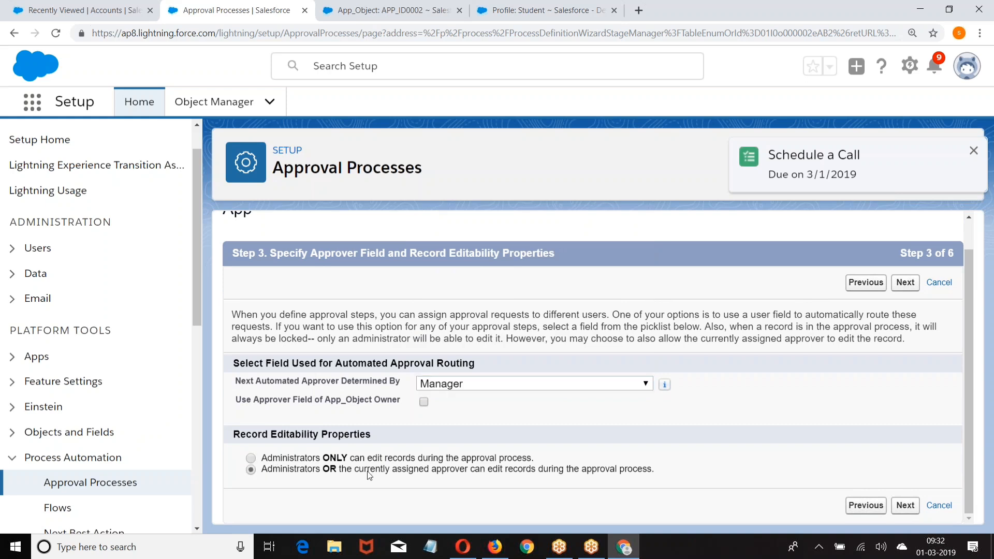
{"action": "left_click", "coordinate": [907, 507]}
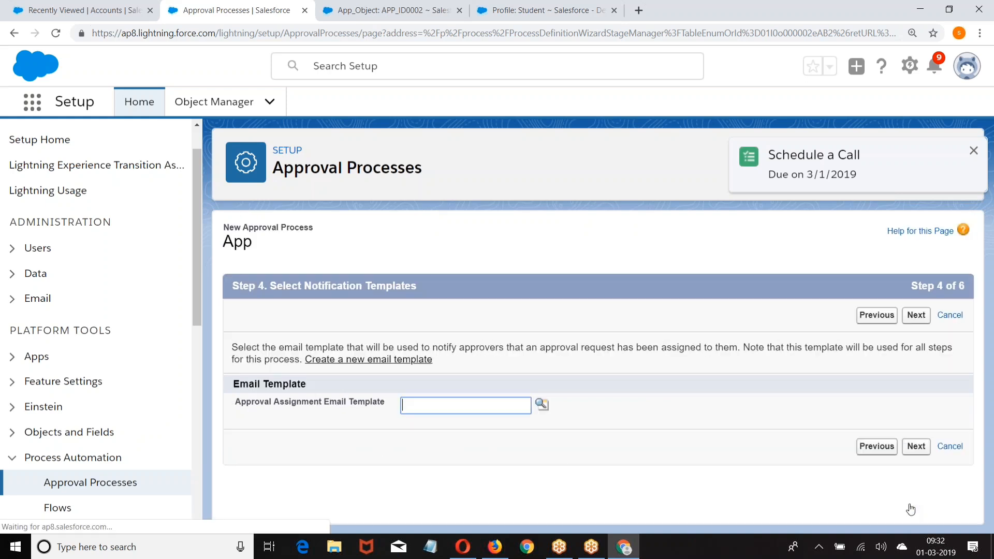
Skip the email template and show Last Name, First Name, City, Amount and approval history on the approval page.
{"action": "left_click", "coordinate": [916, 315]}
{"action": "scroll", "coordinate": [707, 326], "scroll_direction": "down", "scroll_amount": 3}
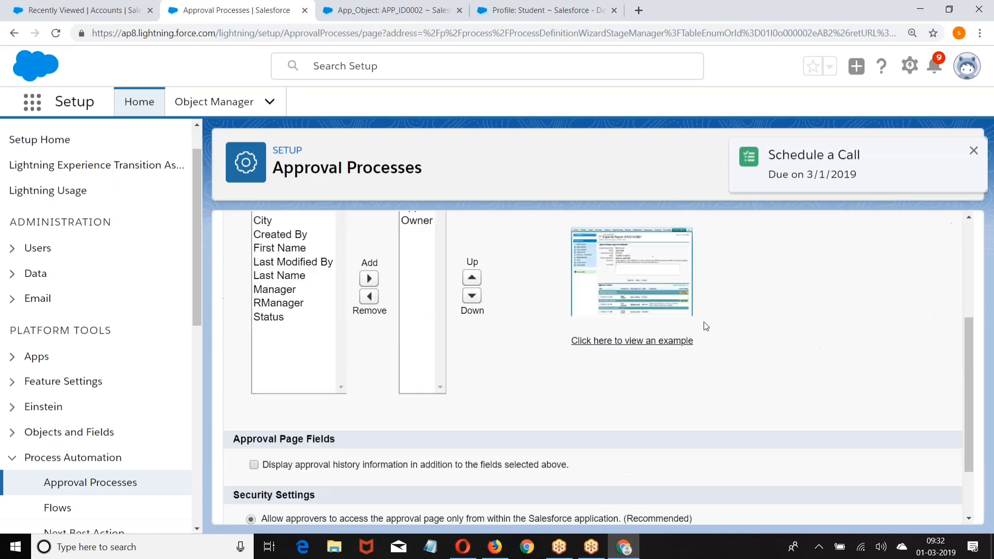
{"action": "scroll", "coordinate": [465, 324], "scroll_direction": "up", "scroll_amount": 1}
{"action": "left_click", "coordinate": [285, 340]}
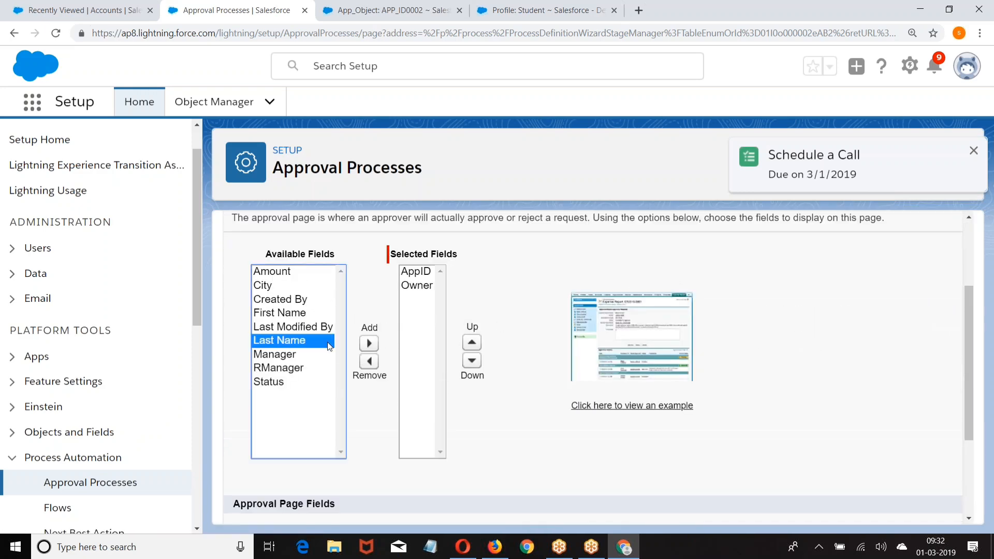
{"action": "left_click", "coordinate": [368, 344]}
{"action": "left_click", "coordinate": [281, 313]}
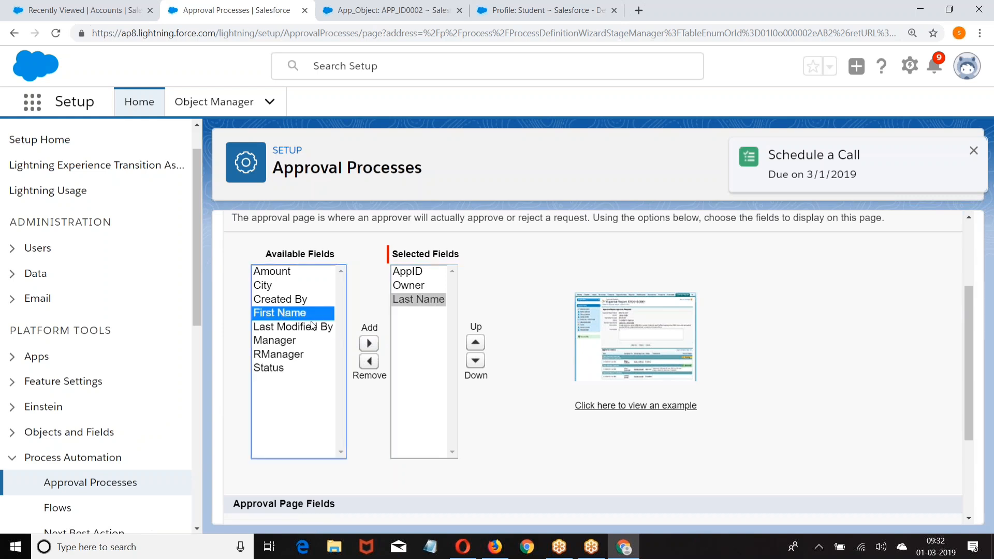
{"action": "left_click", "coordinate": [368, 344]}
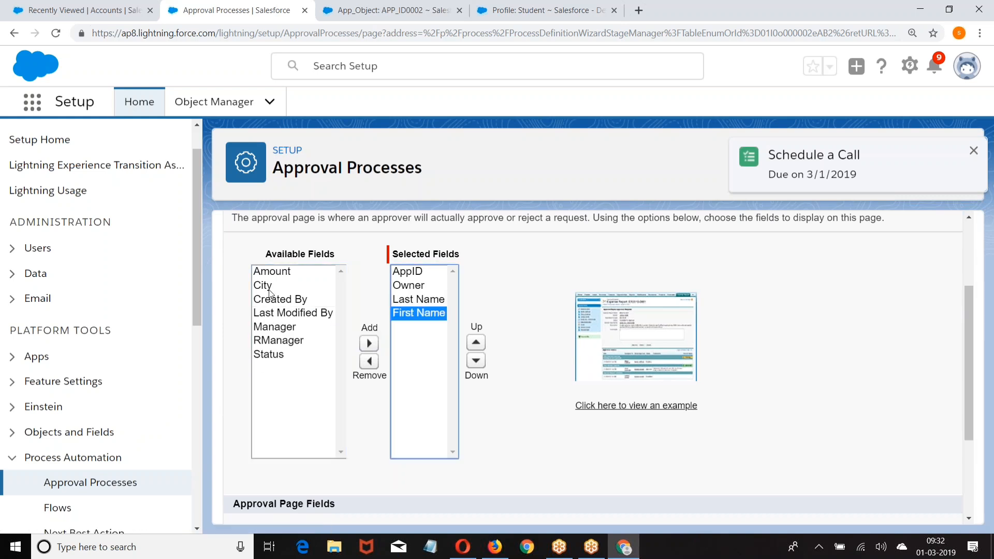
{"action": "left_click", "coordinate": [267, 286]}
{"action": "left_click", "coordinate": [368, 344]}
{"action": "left_click", "coordinate": [292, 273]}
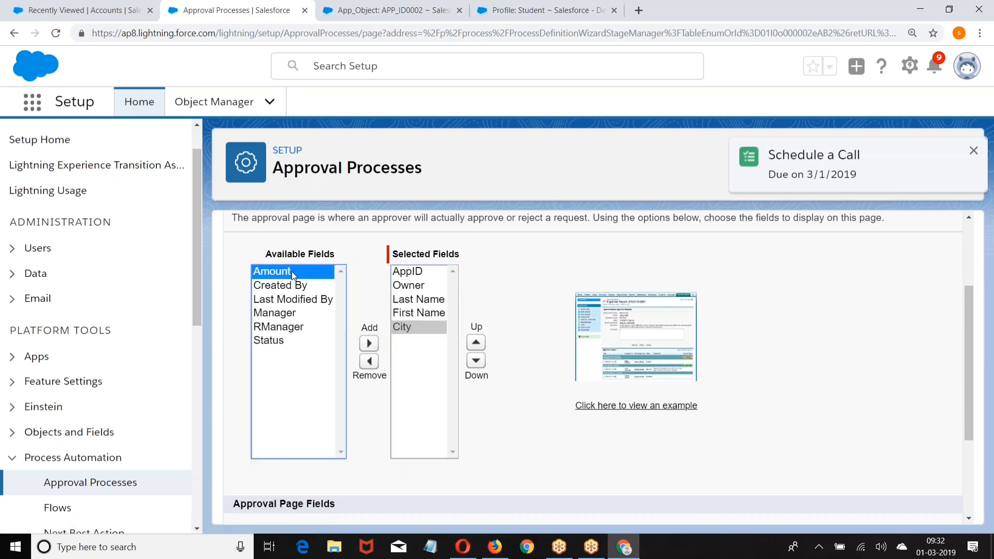
{"action": "left_click", "coordinate": [368, 343]}
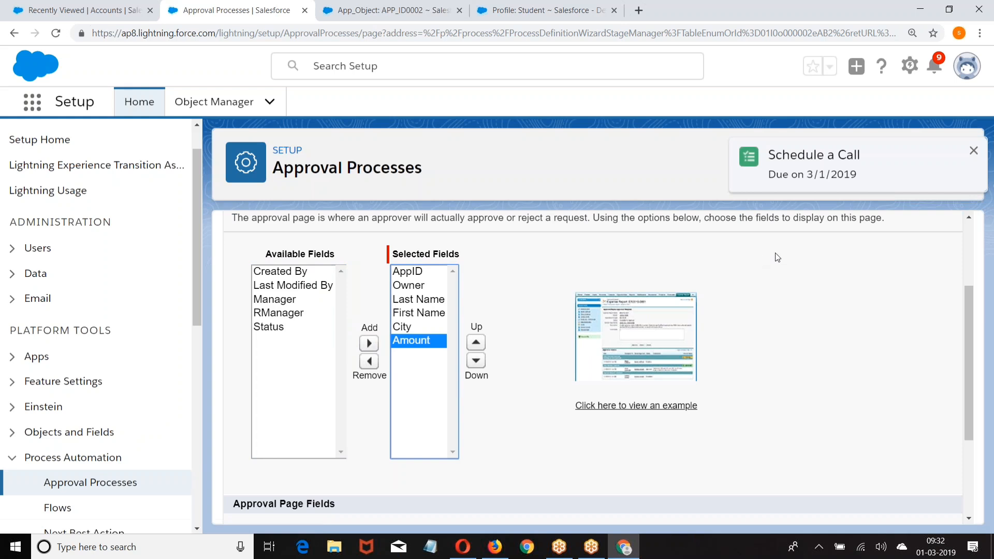
{"action": "scroll", "coordinate": [778, 258], "scroll_direction": "down", "scroll_amount": 3}
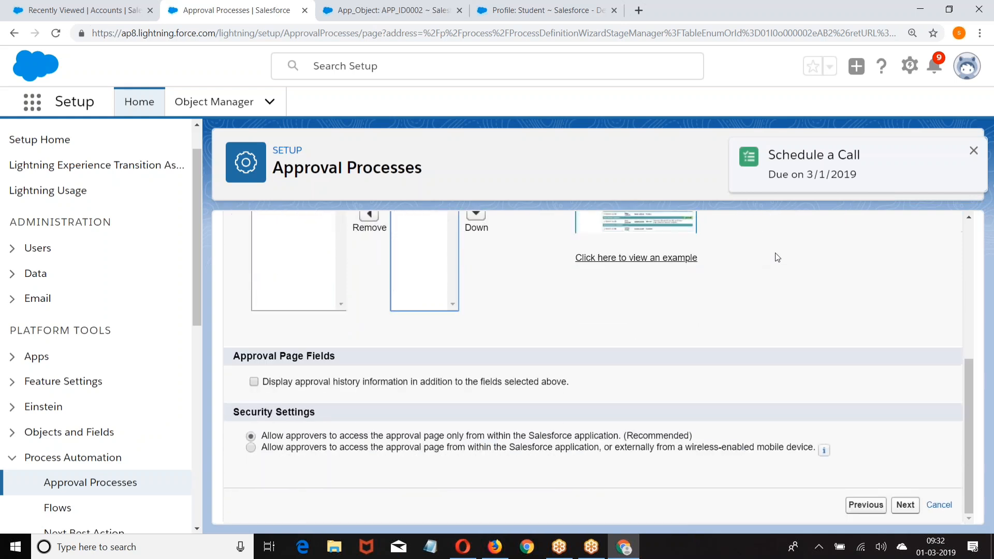
{"action": "left_click", "coordinate": [254, 382]}
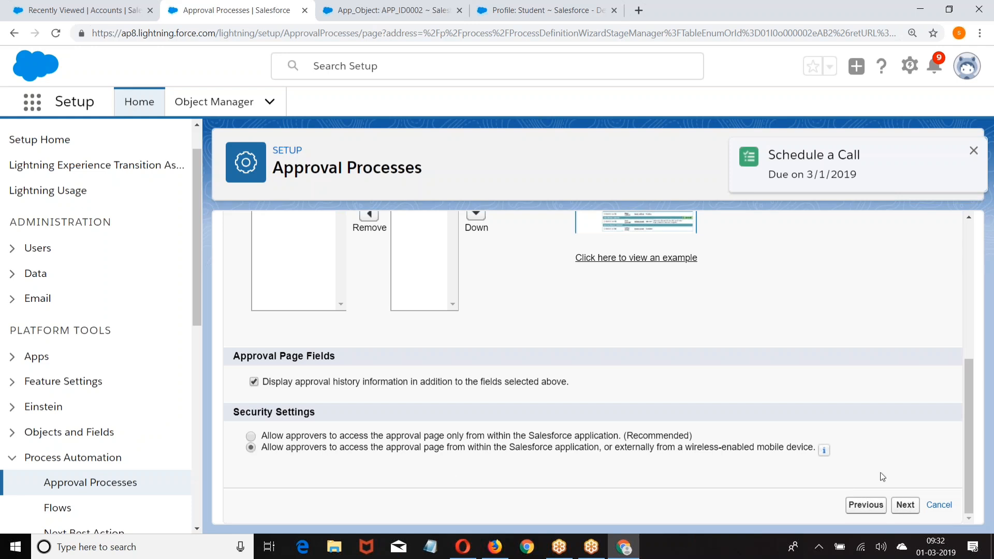
Allow two individual users as initial submitters and save the approval process.
{"action": "left_click", "coordinate": [905, 504]}
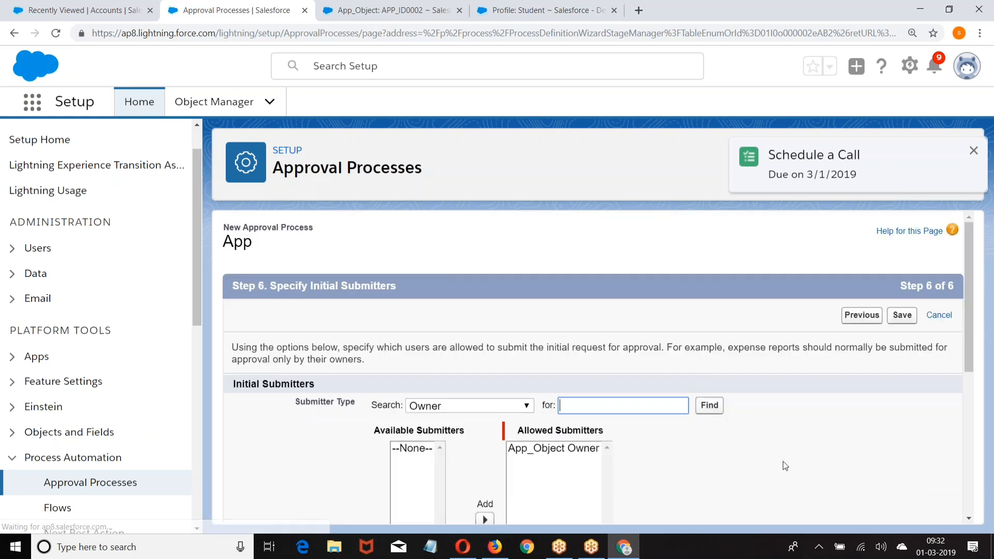
{"action": "scroll", "coordinate": [566, 214], "scroll_direction": "down", "scroll_amount": 2}
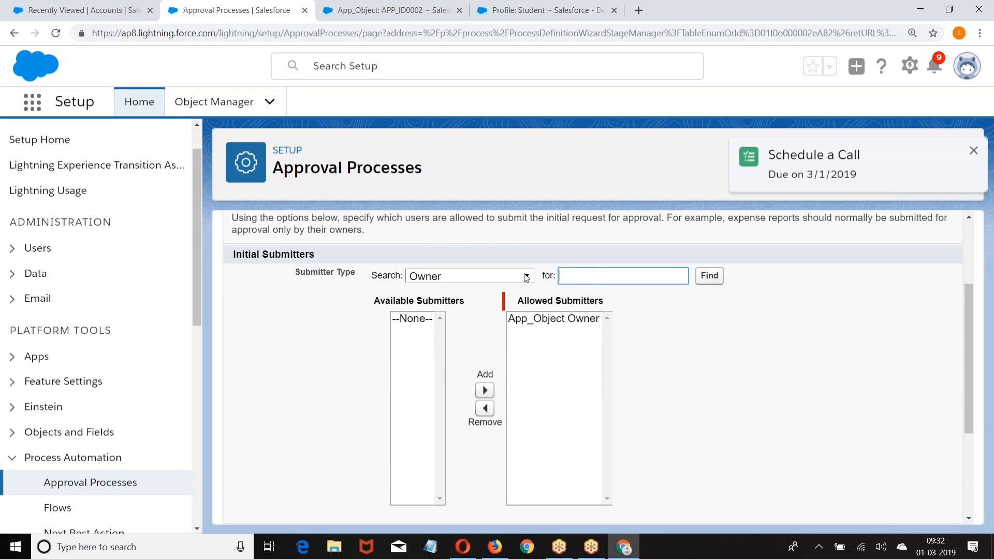
{"action": "left_click", "coordinate": [526, 278]}
{"action": "left_click", "coordinate": [456, 393]}
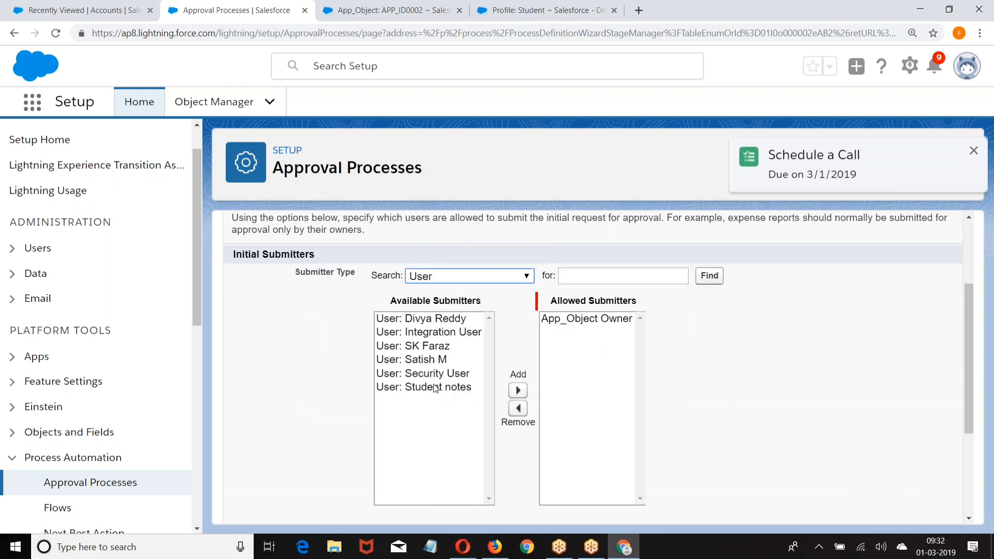
{"action": "left_click", "coordinate": [427, 319]}
{"action": "left_click", "coordinate": [517, 390]}
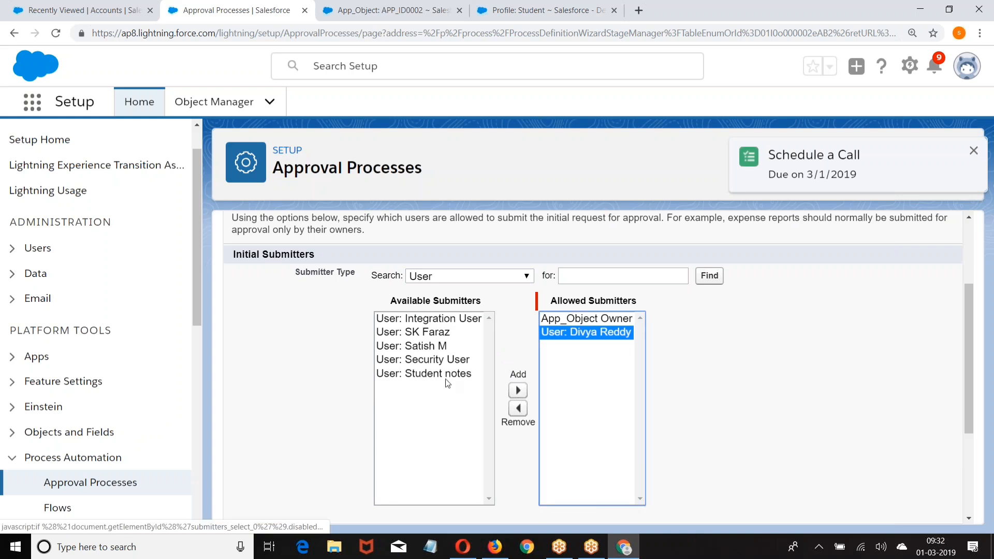
{"action": "left_click", "coordinate": [446, 374]}
{"action": "left_click", "coordinate": [518, 391]}
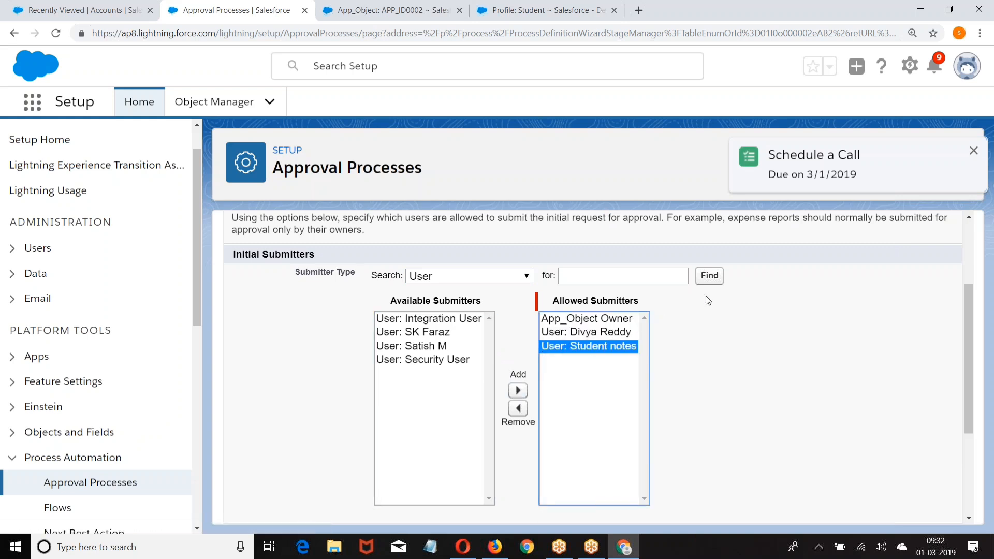
{"action": "scroll", "coordinate": [707, 296], "scroll_direction": "down", "scroll_amount": 3}
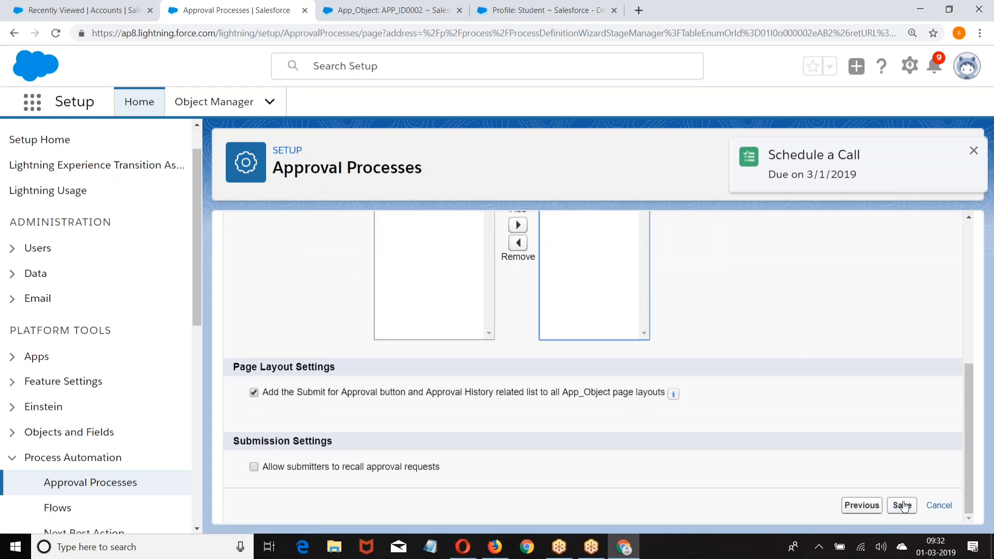
{"action": "left_click", "coordinate": [902, 505]}
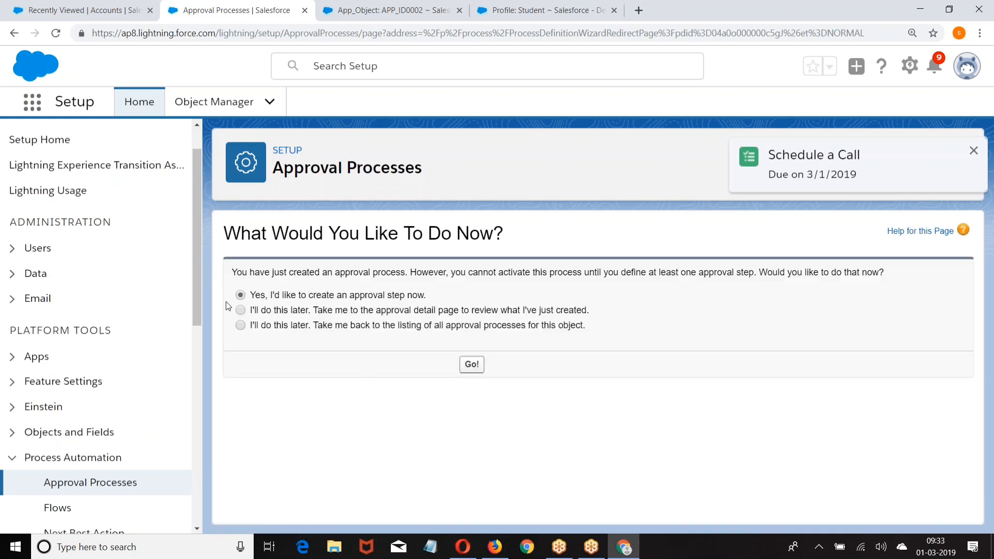
Add the existing Status_Pending field update as an initial submission action.
{"action": "left_click", "coordinate": [470, 363]}
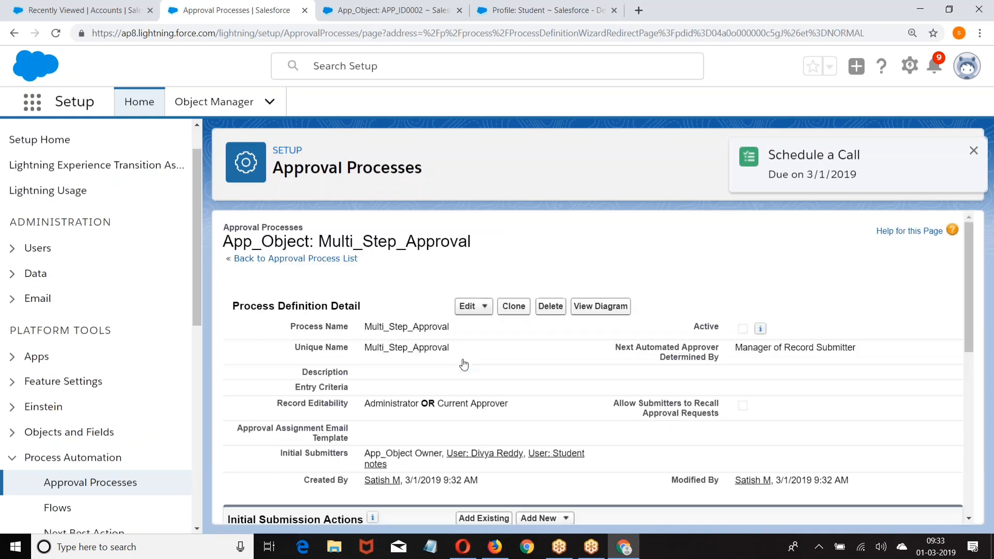
{"action": "scroll", "coordinate": [467, 235], "scroll_direction": "down", "scroll_amount": 3}
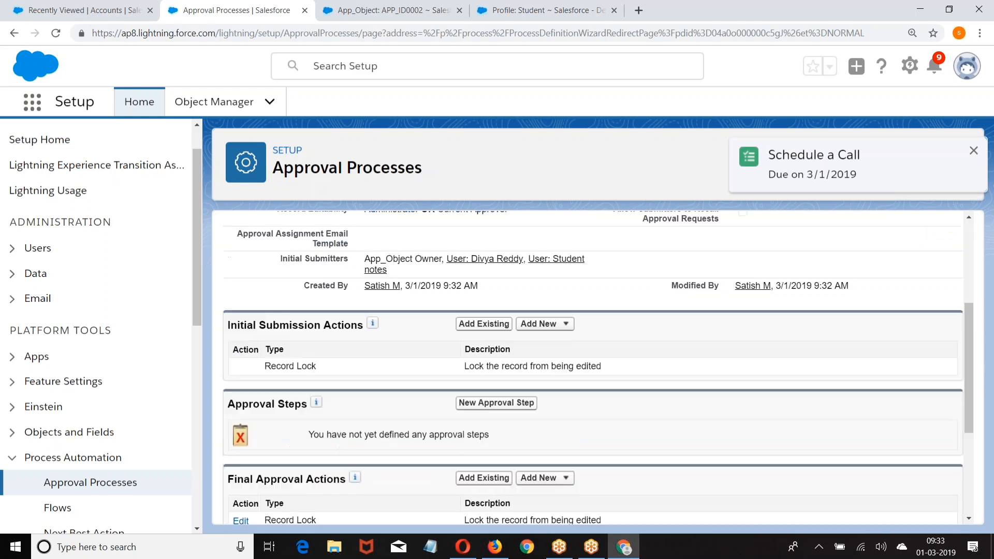
{"action": "left_click_drag", "start_coordinate": [230, 325], "coordinate": [369, 325]}
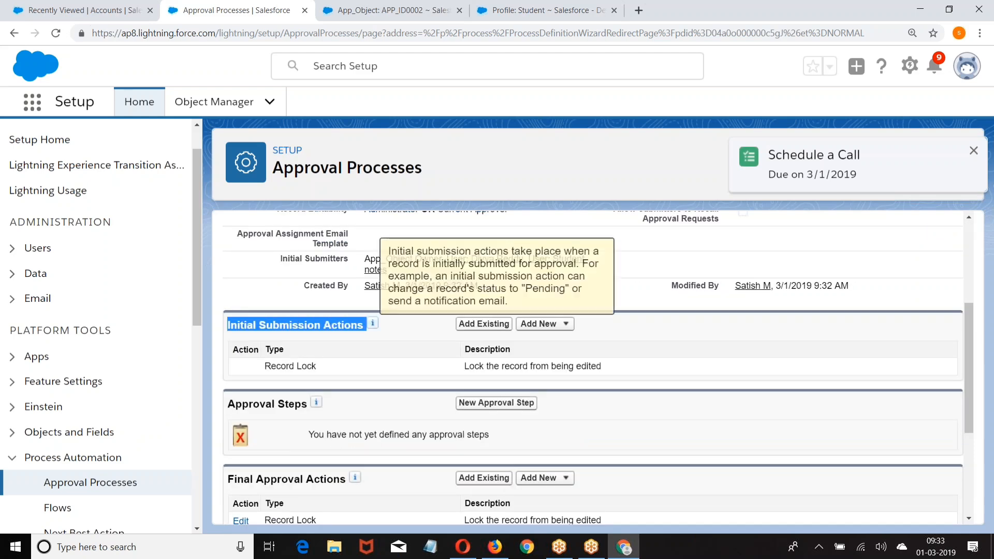
{"action": "left_click", "coordinate": [555, 328]}
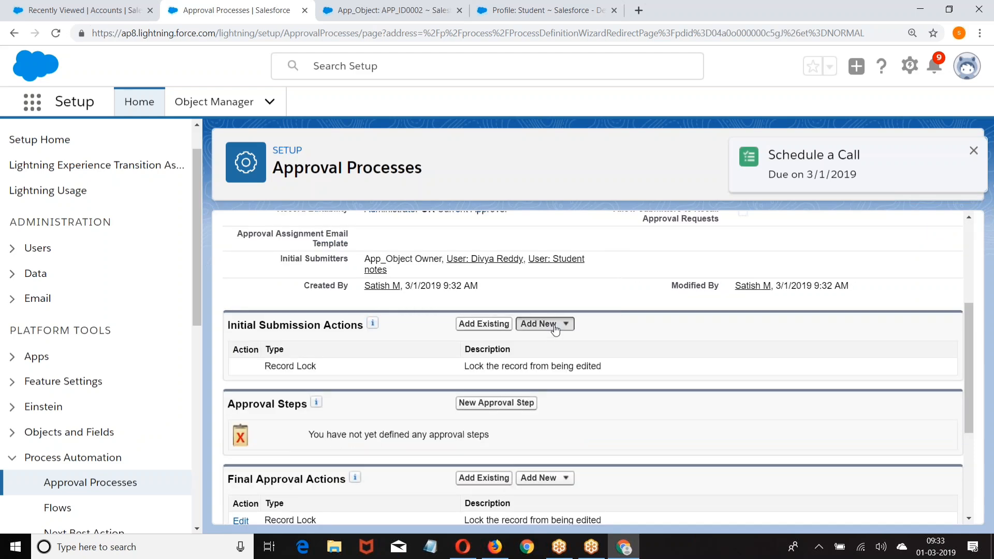
{"action": "left_click", "coordinate": [483, 326]}
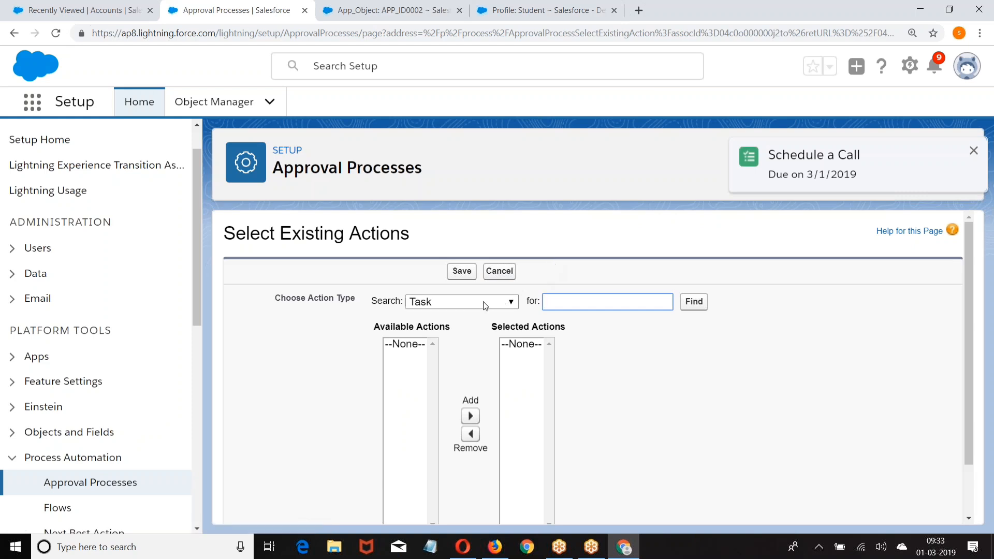
{"action": "left_click", "coordinate": [485, 306]}
{"action": "left_click", "coordinate": [426, 340]}
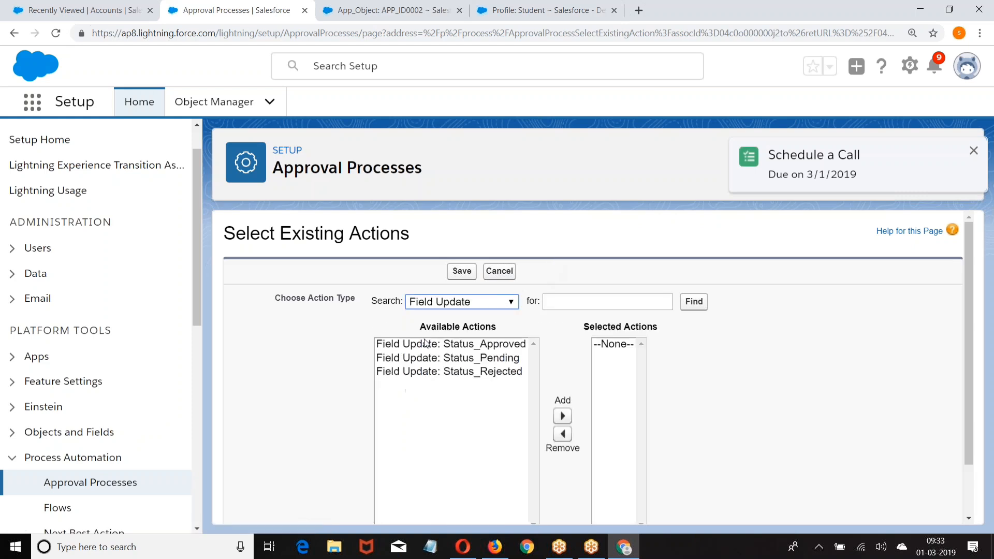
{"action": "left_click", "coordinate": [473, 357]}
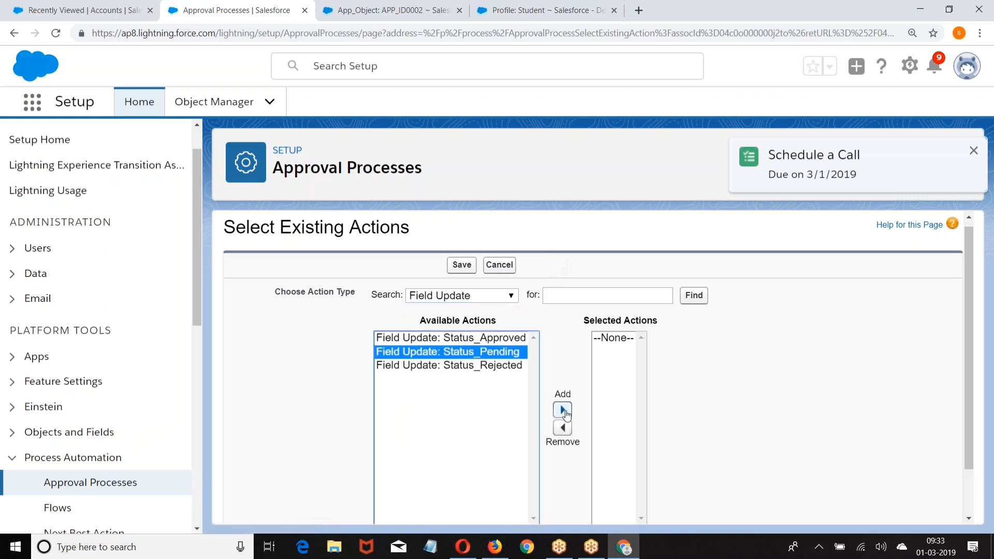
{"action": "left_click", "coordinate": [562, 417]}
{"action": "scroll", "coordinate": [674, 346], "scroll_direction": "down", "scroll_amount": 1}
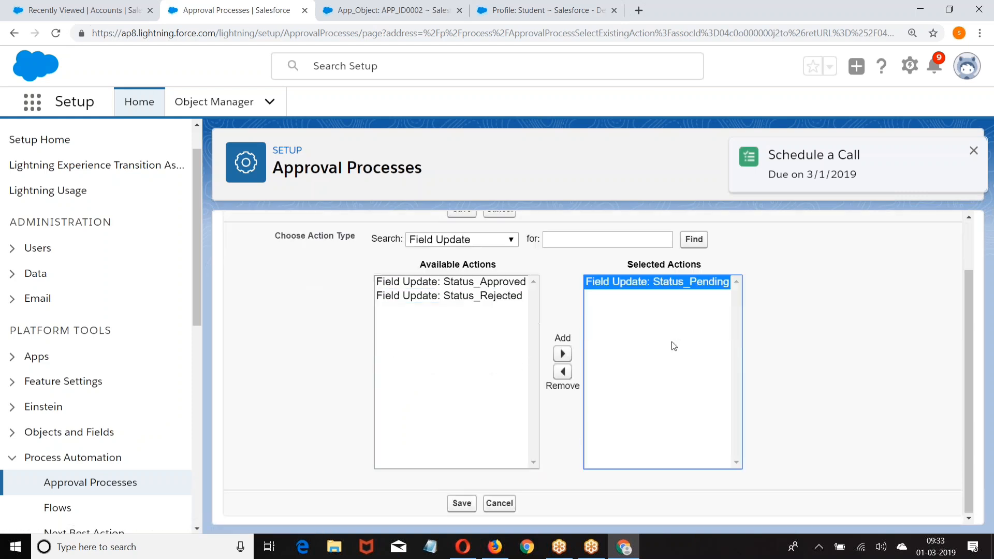
{"action": "left_click", "coordinate": [461, 214]}
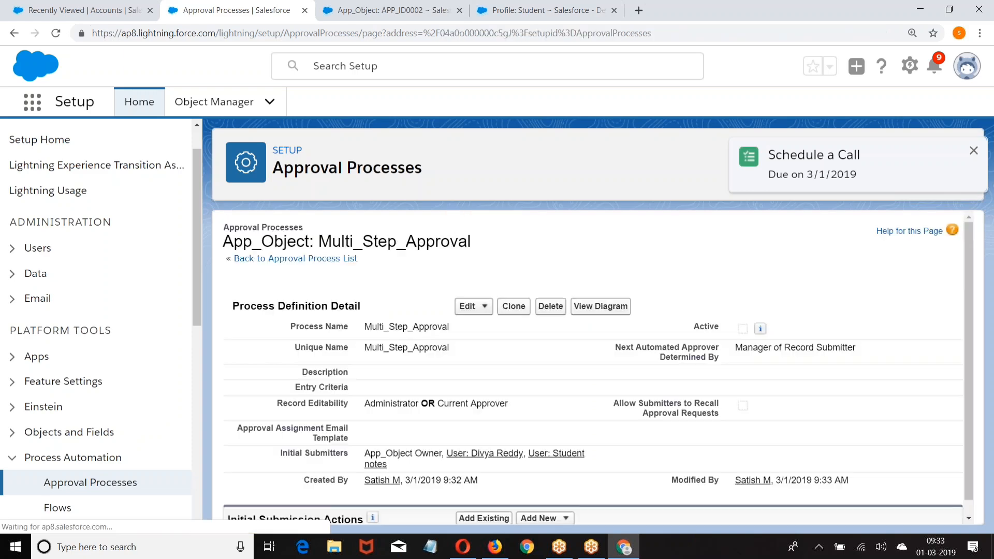
Create a new approval step named Student Approval that all records enter.
{"action": "scroll", "coordinate": [456, 221], "scroll_direction": "down", "scroll_amount": 8}
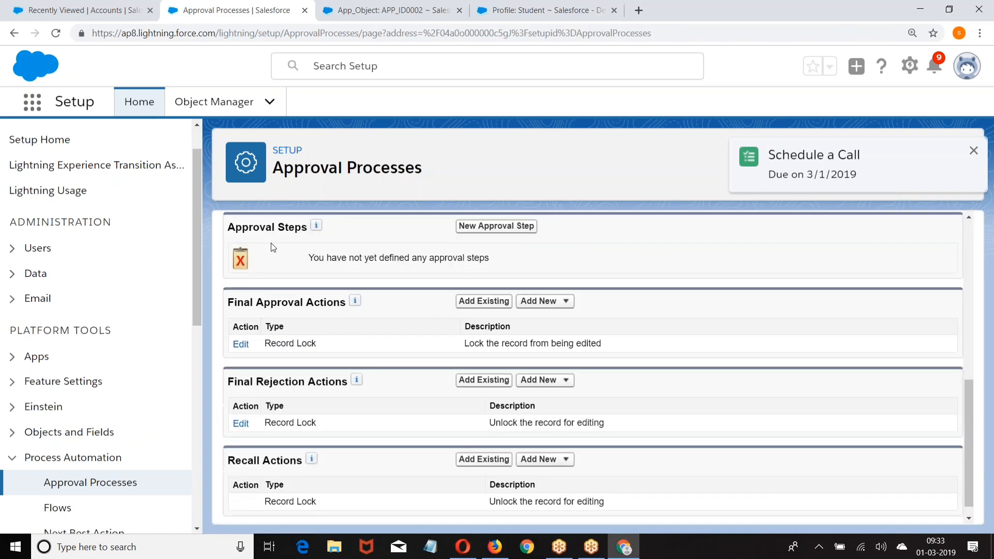
{"action": "left_click", "coordinate": [495, 227]}
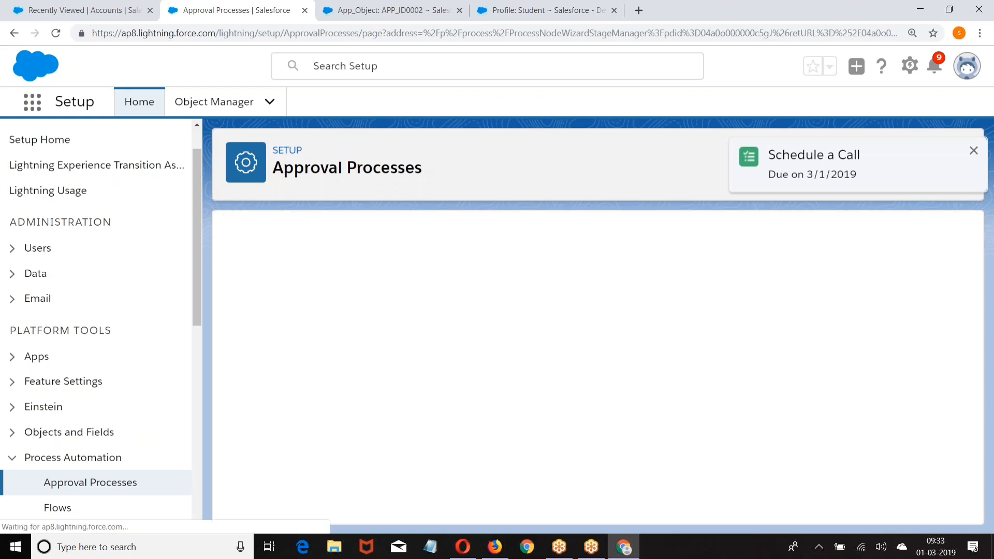
{"action": "left_click", "coordinate": [416, 366]}
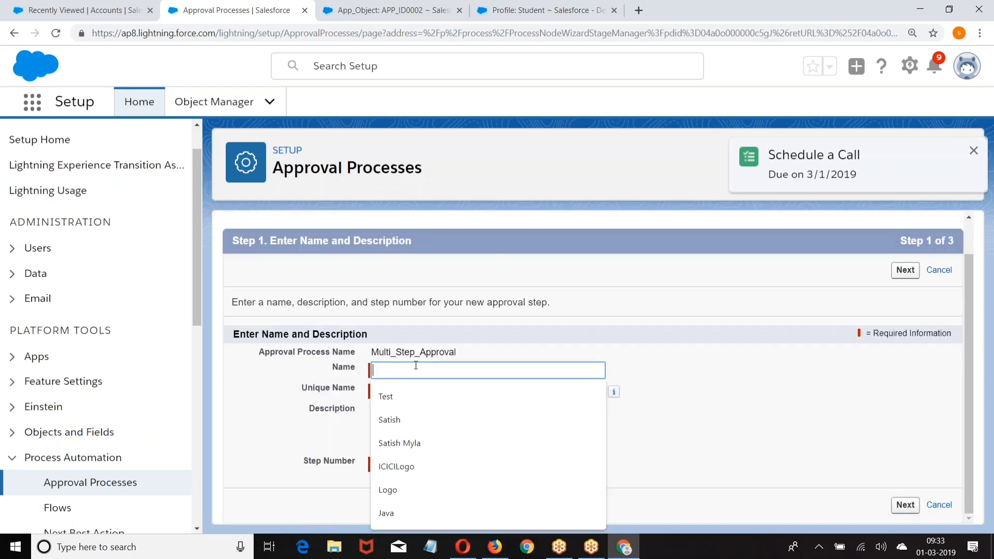
{"action": "type", "text": "Student Approval"}
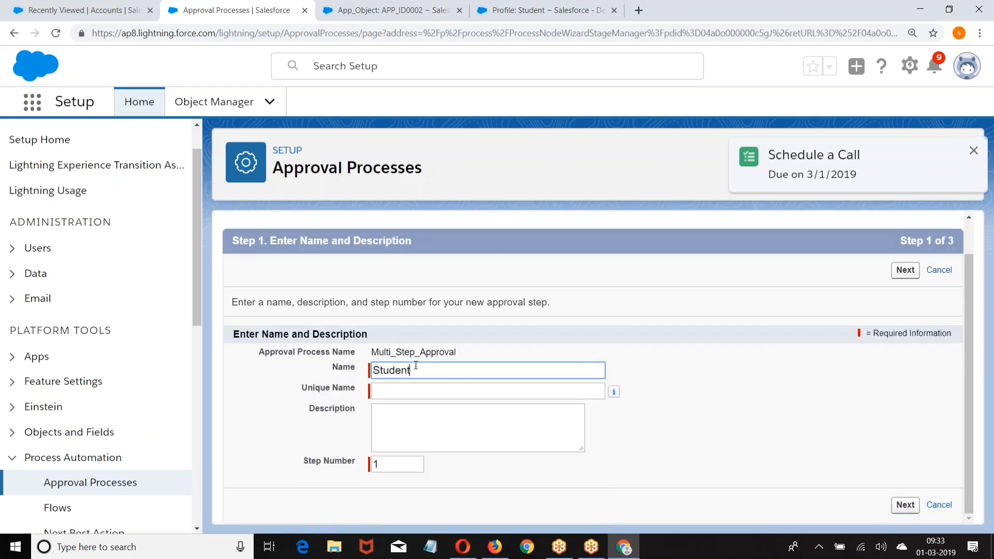
{"action": "left_click", "coordinate": [472, 407]}
{"action": "left_click", "coordinate": [906, 270]}
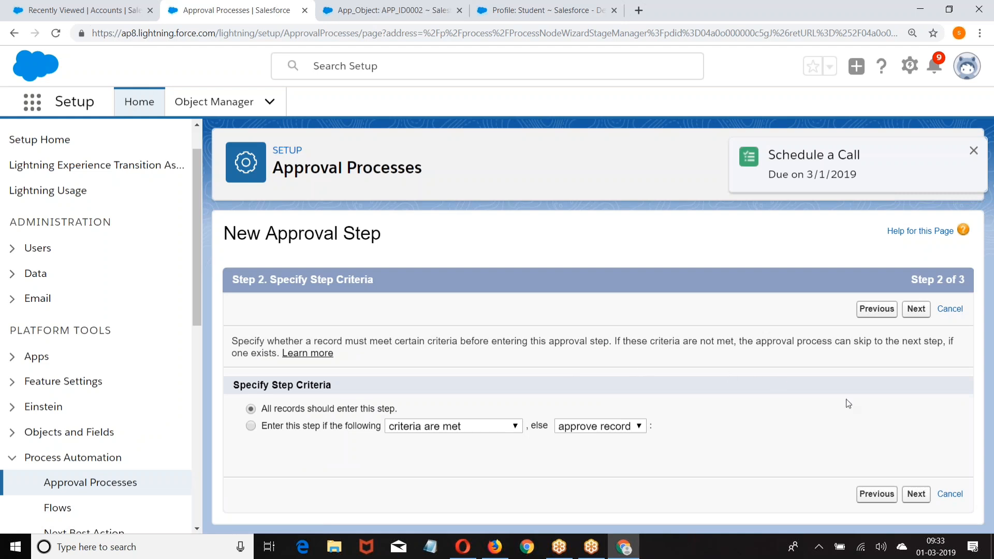
{"action": "left_click", "coordinate": [923, 309]}
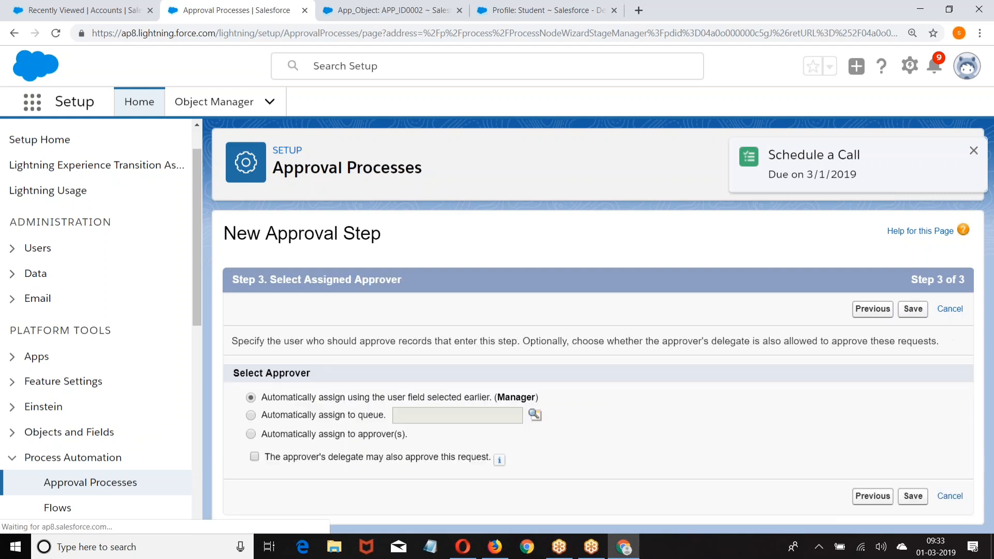
Assign the Student Approval step to a specific user and save it without step actions.
{"action": "left_click", "coordinate": [251, 434]}
{"action": "left_click", "coordinate": [508, 458]}
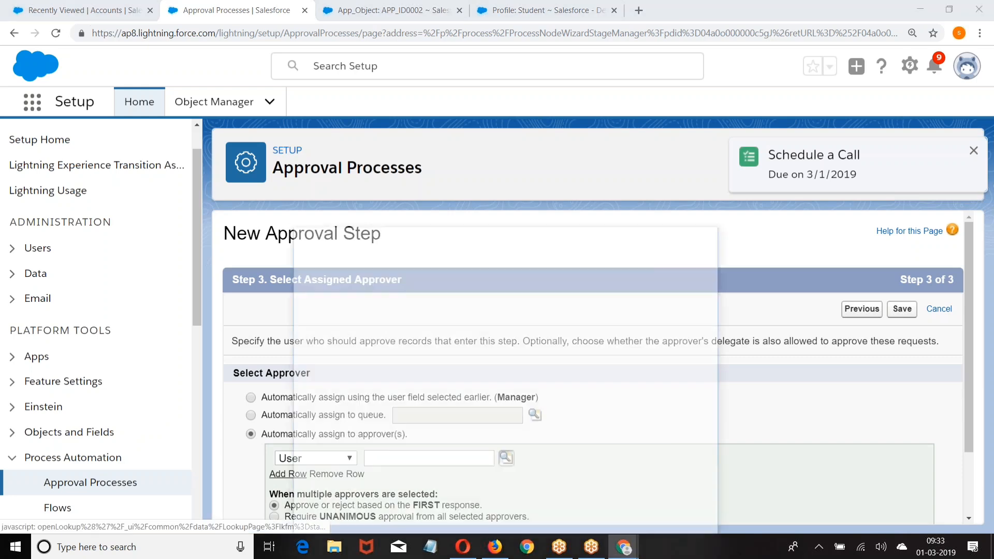
{"action": "left_click", "coordinate": [331, 473]}
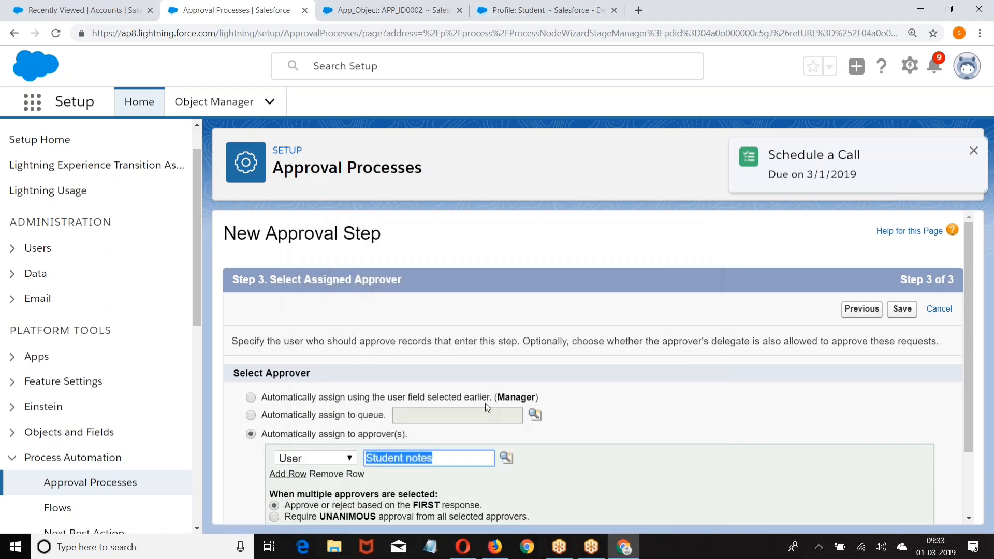
{"action": "left_click", "coordinate": [903, 309]}
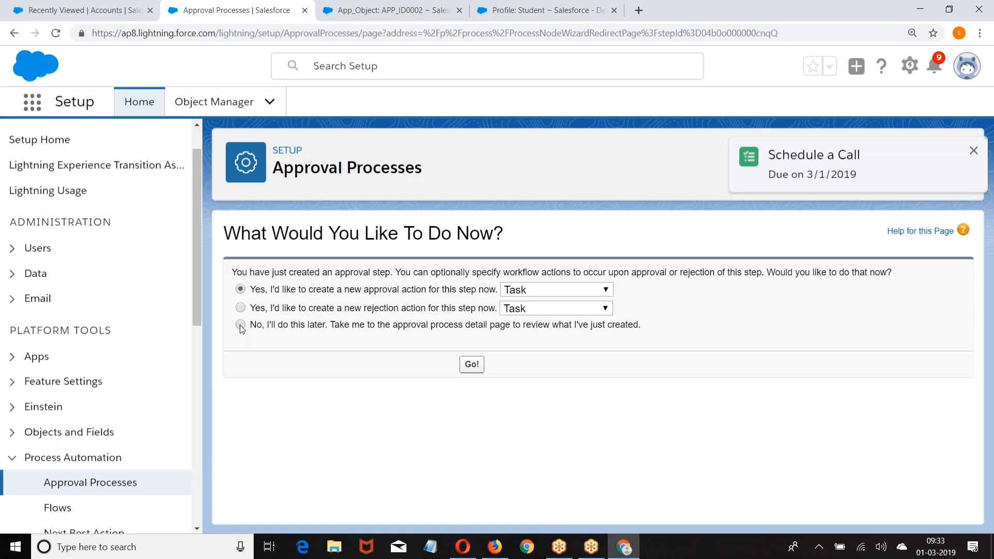
{"action": "left_click", "coordinate": [240, 324]}
{"action": "left_click", "coordinate": [471, 365]}
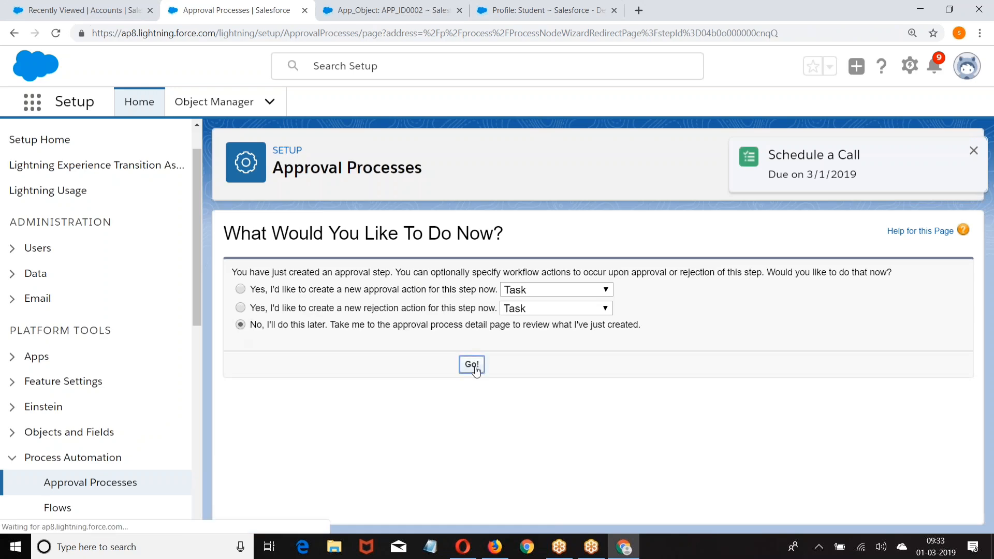
{"action": "scroll", "coordinate": [473, 371], "scroll_direction": "down", "scroll_amount": 5}
Create a new approval-action field update named Manager Approved on the Student Approval step.
{"action": "scroll", "coordinate": [413, 327], "scroll_direction": "down", "scroll_amount": 3}
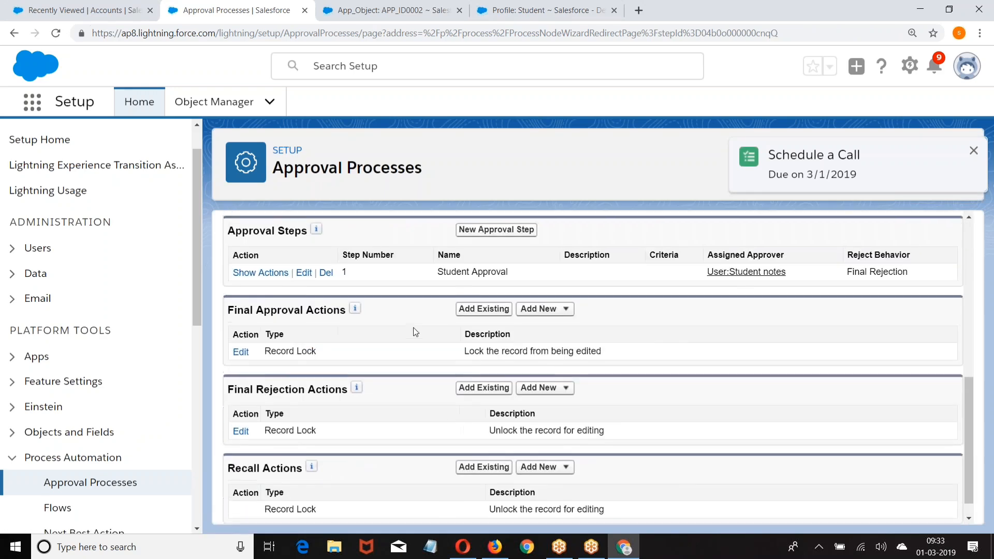
{"action": "scroll", "coordinate": [261, 337], "scroll_direction": "up", "scroll_amount": 2}
{"action": "left_click", "coordinate": [259, 334]}
{"action": "scroll", "coordinate": [259, 332], "scroll_direction": "down", "scroll_amount": 2}
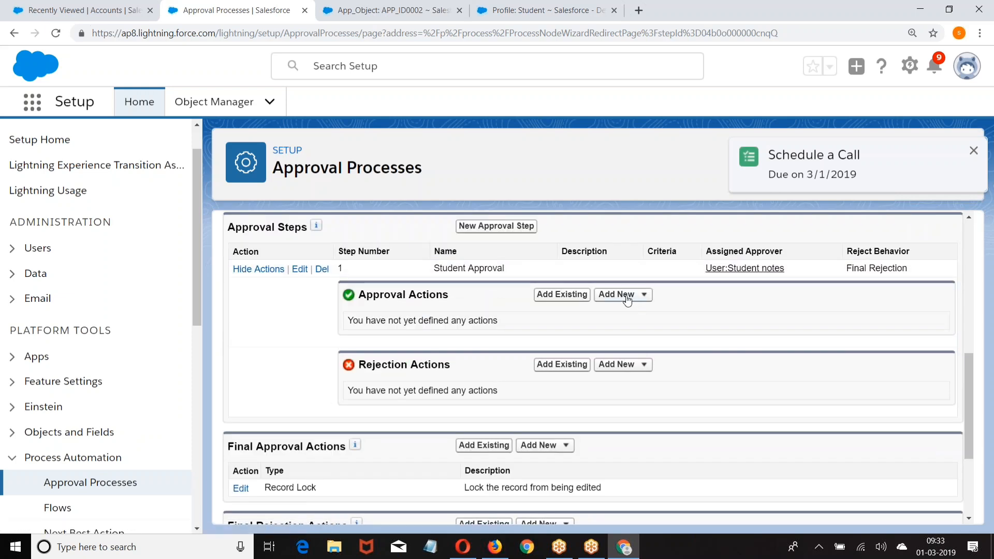
{"action": "left_click", "coordinate": [626, 295]}
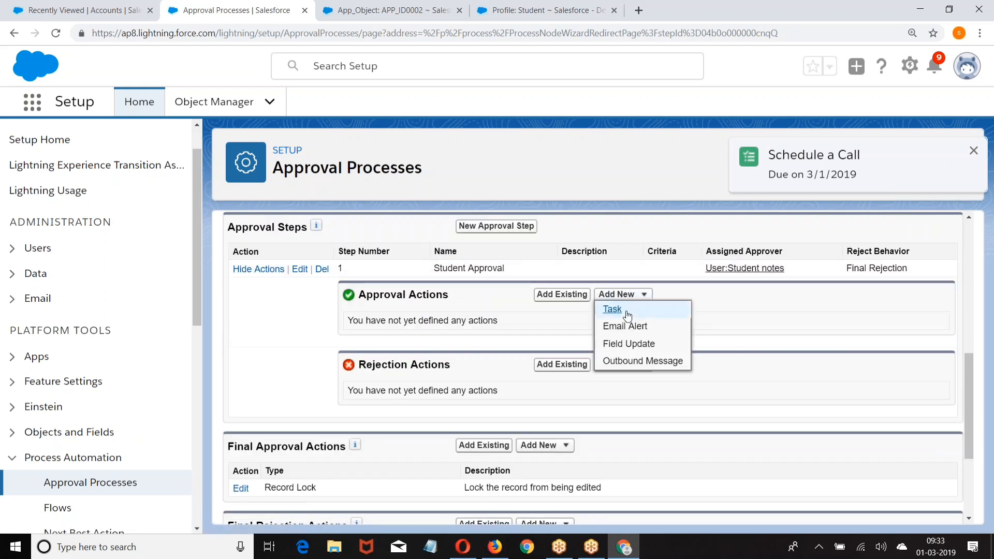
{"action": "left_click", "coordinate": [628, 344]}
{"action": "left_click", "coordinate": [391, 360]}
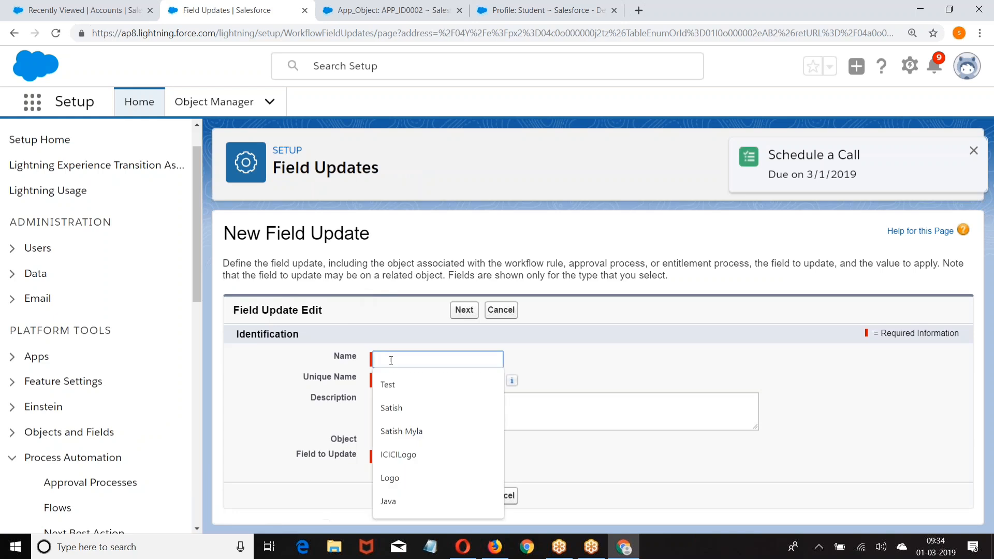
{"action": "type", "text": "Man"}
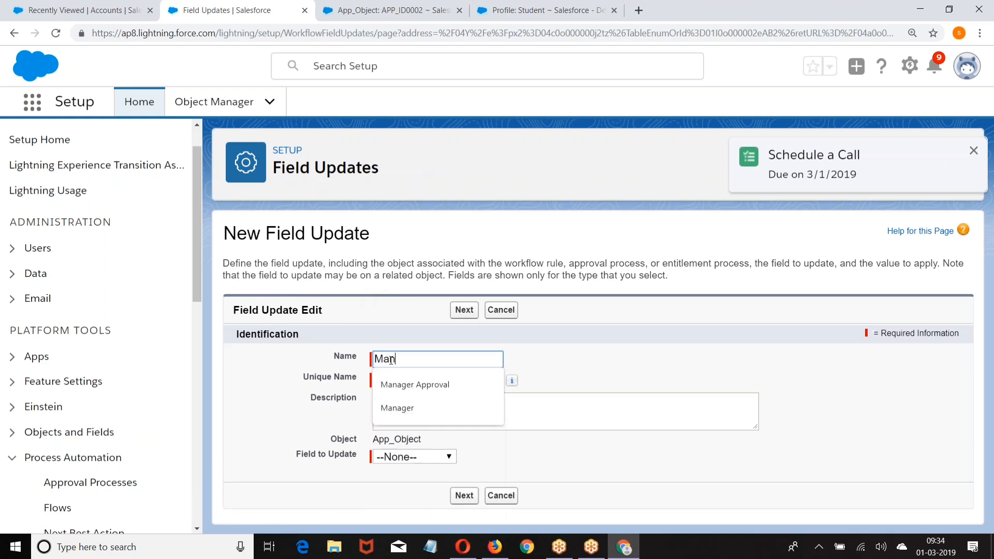
{"action": "type", "text": "ager Ap"}
{"action": "type", "text": "proved"}
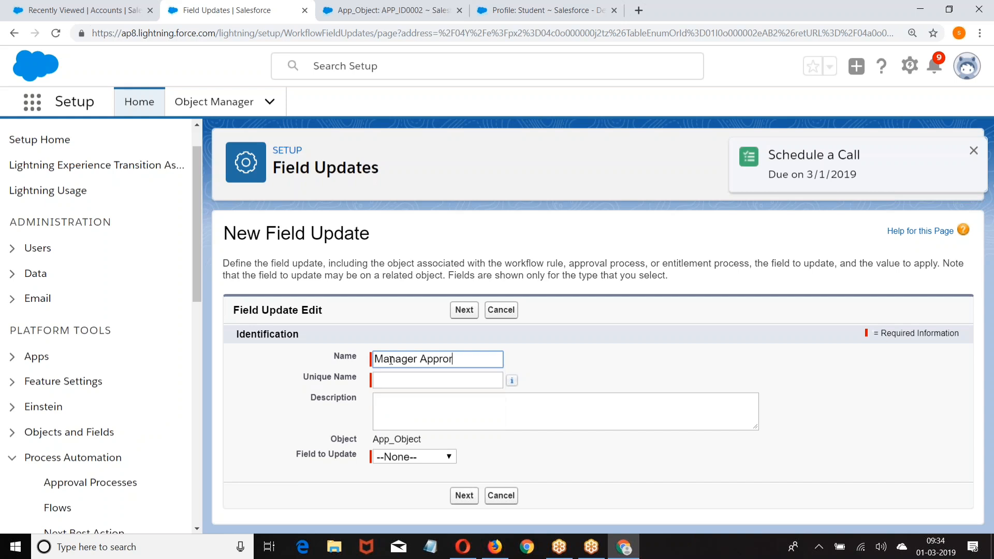
{"action": "left_click", "coordinate": [544, 375]}
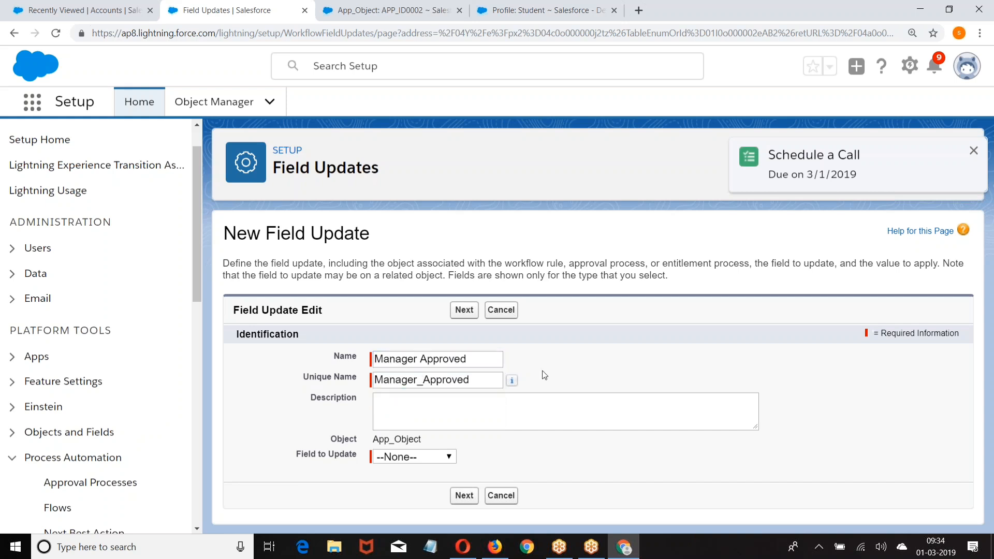
Make the field update set Manager to Approved and save it.
{"action": "left_click", "coordinate": [415, 457]}
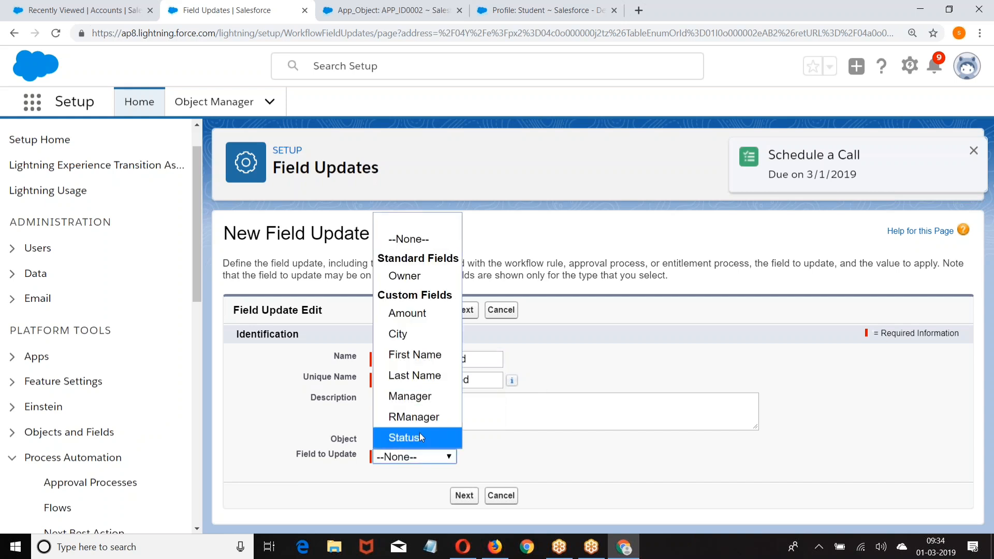
{"action": "left_click", "coordinate": [422, 396]}
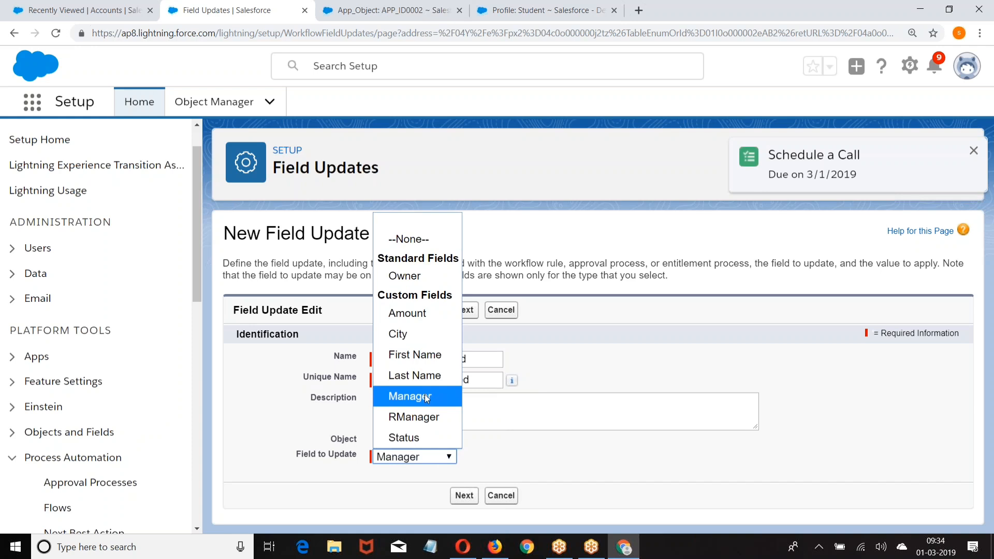
{"action": "scroll", "coordinate": [560, 341], "scroll_direction": "down", "scroll_amount": 3}
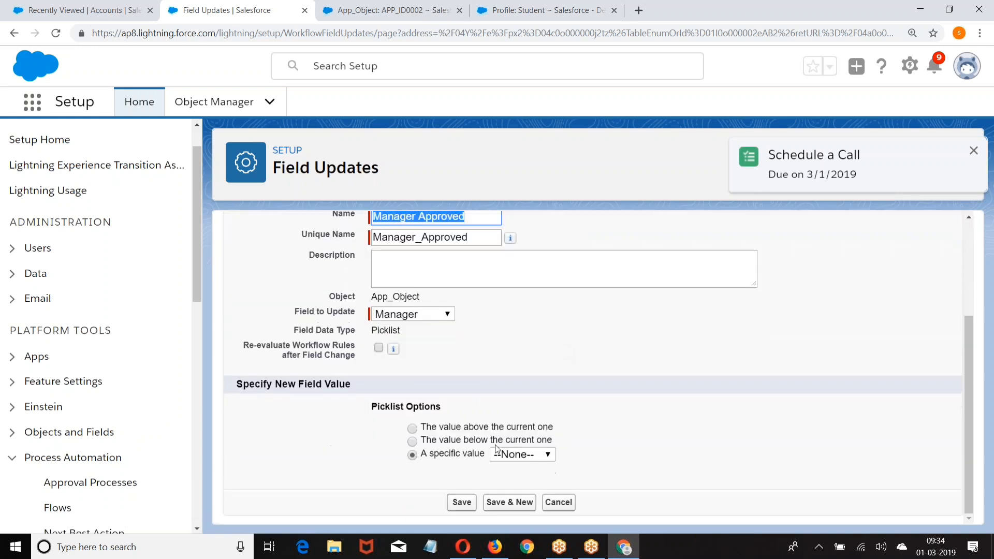
{"action": "left_click", "coordinate": [521, 454]}
{"action": "left_click", "coordinate": [522, 393]}
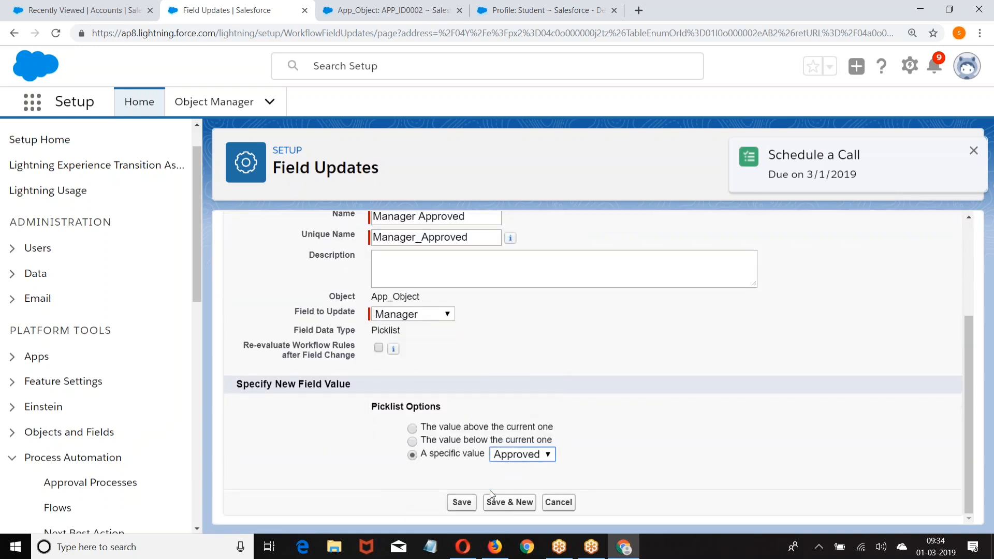
{"action": "left_click", "coordinate": [462, 502]}
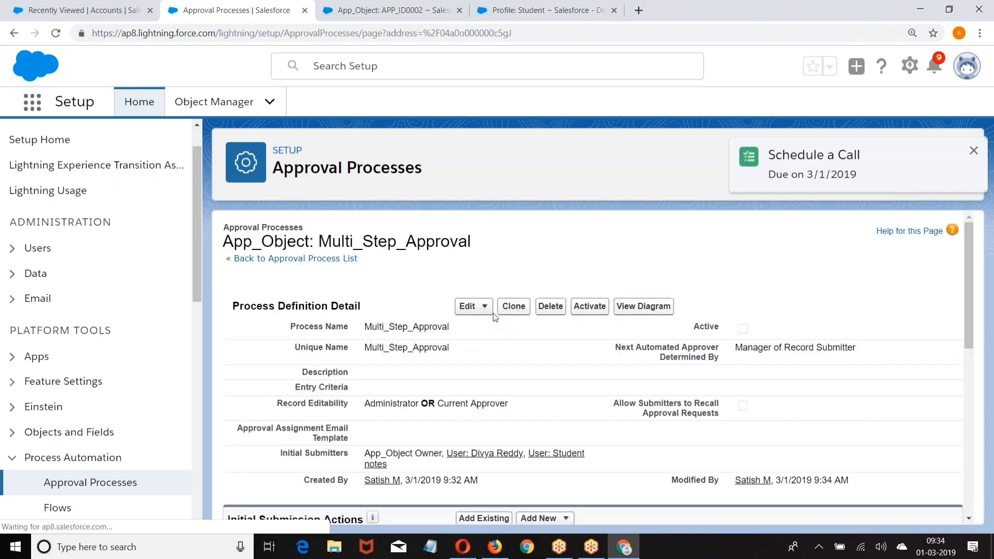
Create a new rejection-action field update named Manager_Rejected on approval step 1.
{"action": "scroll", "coordinate": [513, 243], "scroll_direction": "down", "scroll_amount": 3}
{"action": "scroll", "coordinate": [513, 243], "scroll_direction": "down", "scroll_amount": 2}
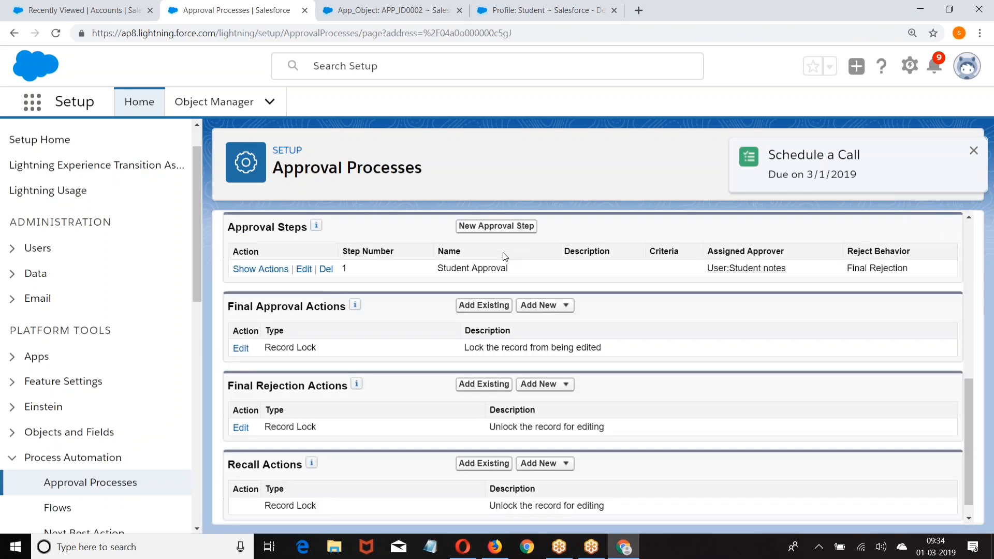
{"action": "left_click", "coordinate": [263, 269]}
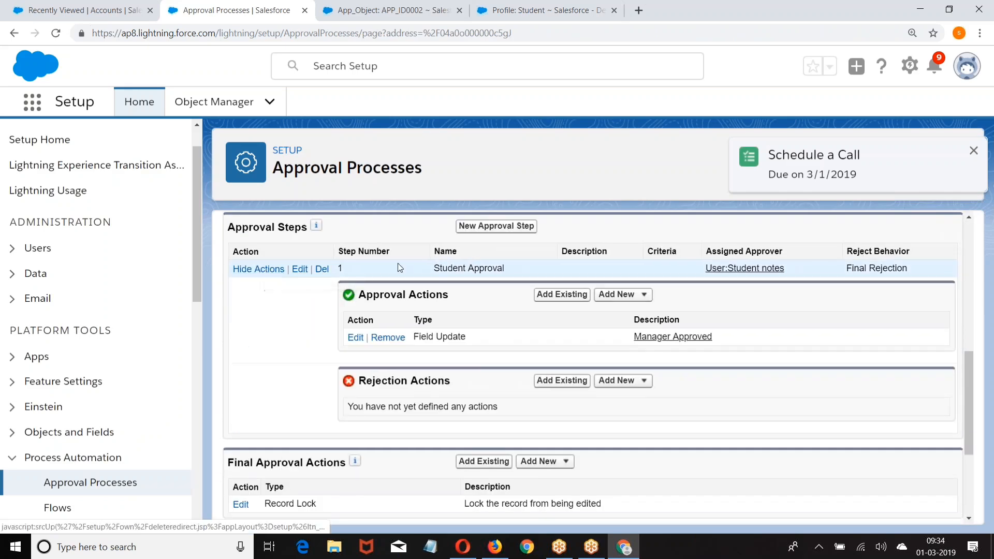
{"action": "left_click", "coordinate": [647, 381]}
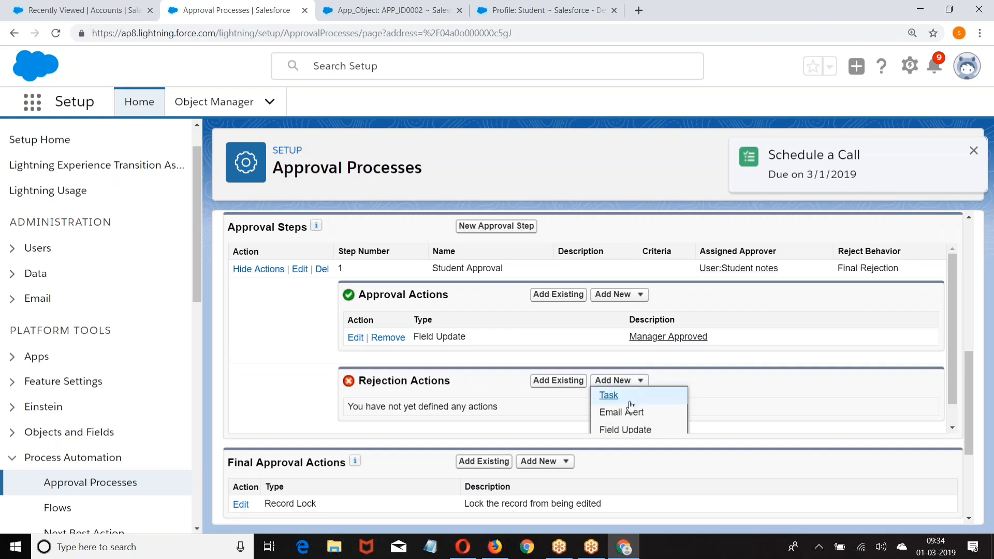
{"action": "left_click", "coordinate": [619, 430]}
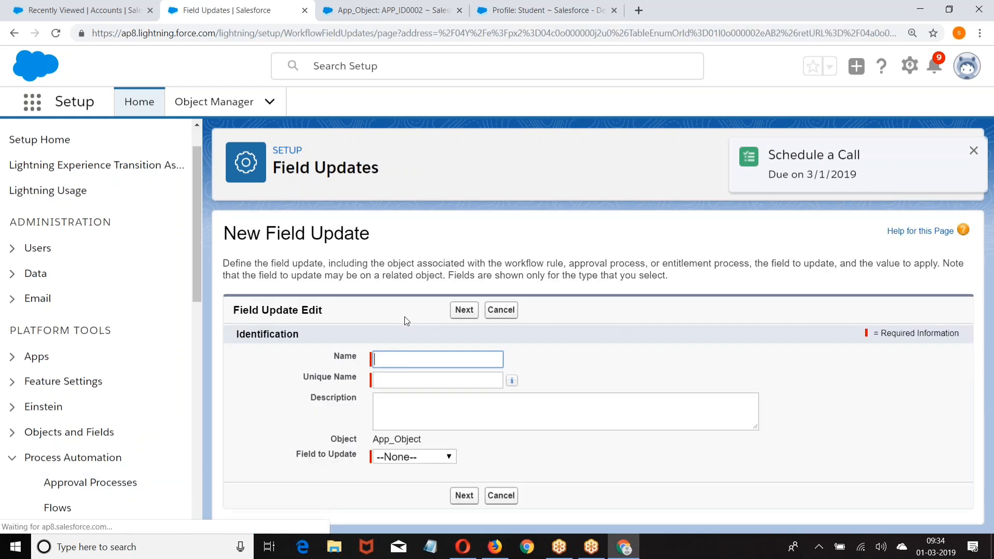
{"action": "left_click", "coordinate": [405, 361]}
{"action": "type", "text": "Manager"}
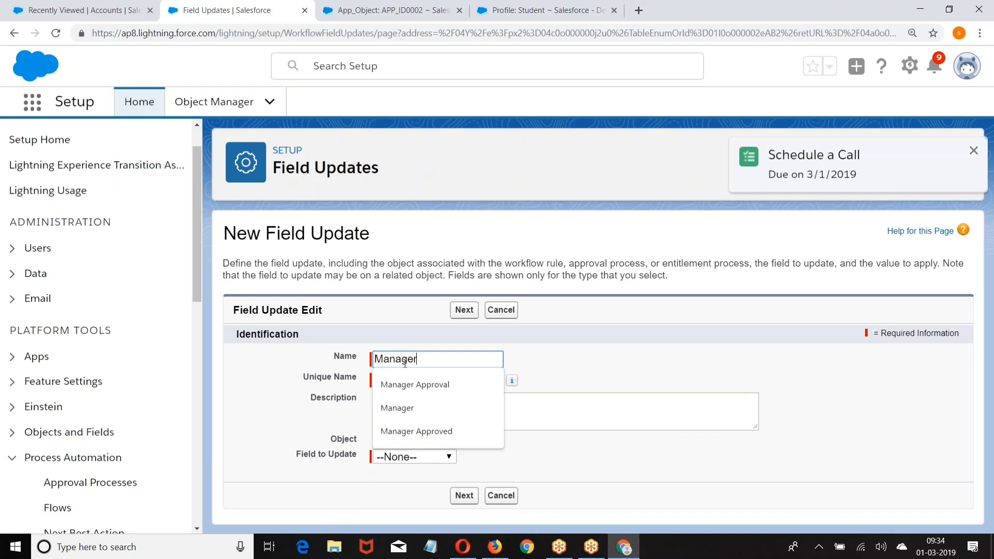
{"action": "type", "text": "_Rejected"}
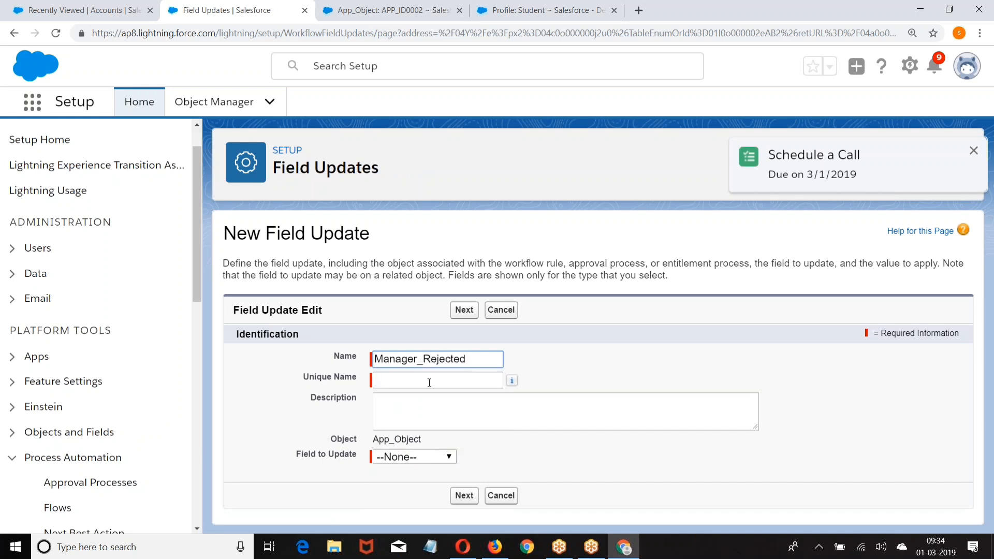
{"action": "left_click", "coordinate": [429, 382]}
Make the field update set Manager to Rejected and save it.
{"action": "left_click", "coordinate": [427, 461]}
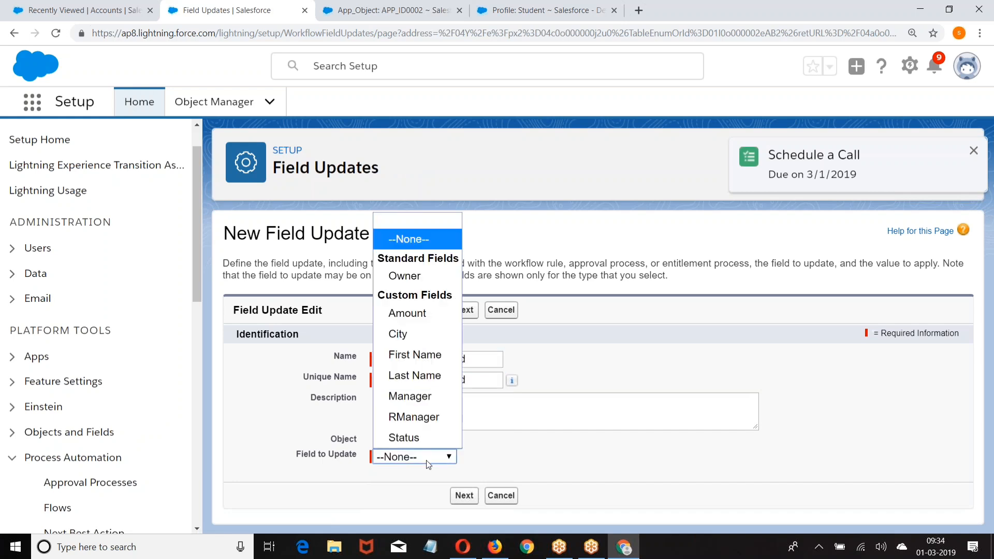
{"action": "left_click", "coordinate": [414, 393]}
{"action": "scroll", "coordinate": [518, 362], "scroll_direction": "down", "scroll_amount": 3}
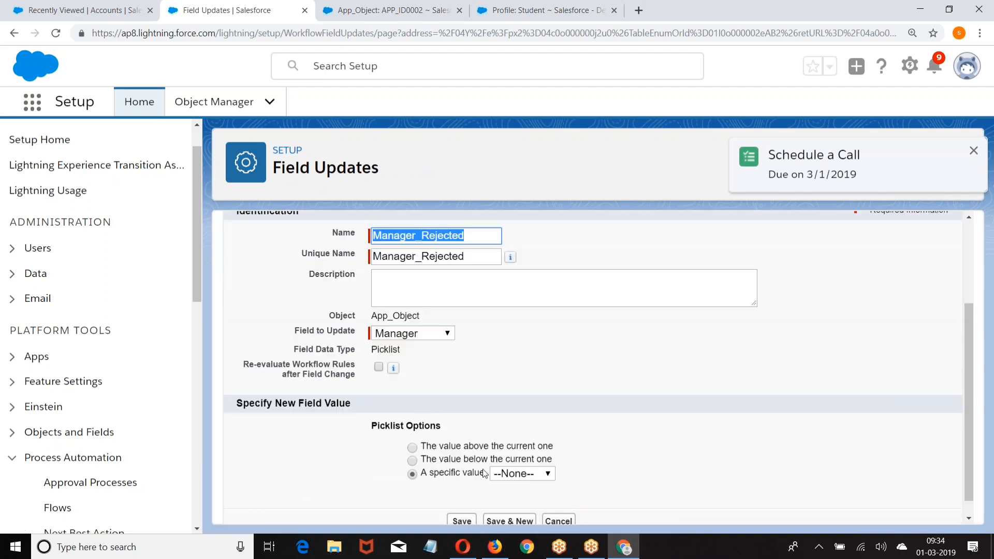
{"action": "left_click", "coordinate": [518, 474]}
{"action": "left_click", "coordinate": [516, 455]}
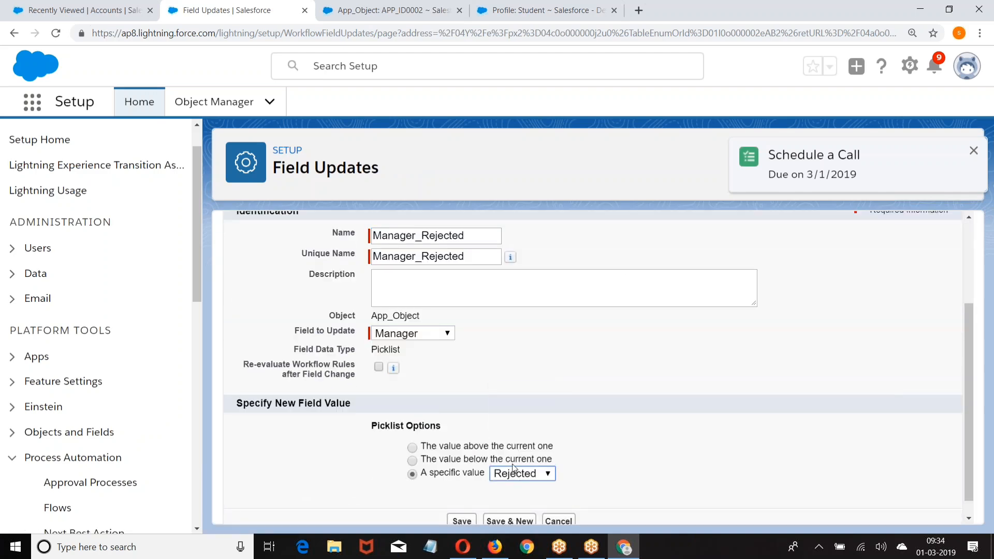
{"action": "left_click", "coordinate": [460, 521]}
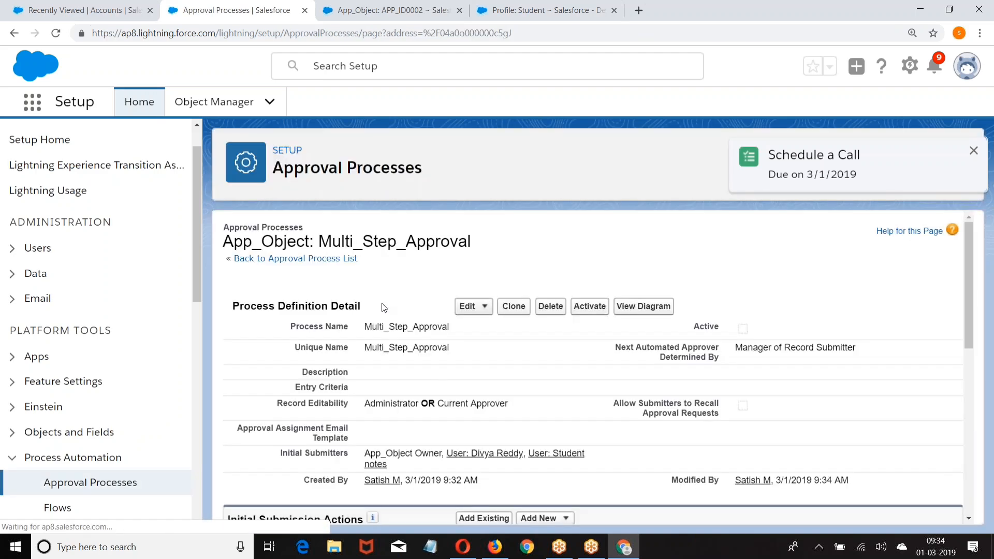
{"action": "scroll", "coordinate": [389, 305], "scroll_direction": "down", "scroll_amount": 3}
Create a second approval step named Manager.
{"action": "scroll", "coordinate": [391, 303], "scroll_direction": "down", "scroll_amount": 3}
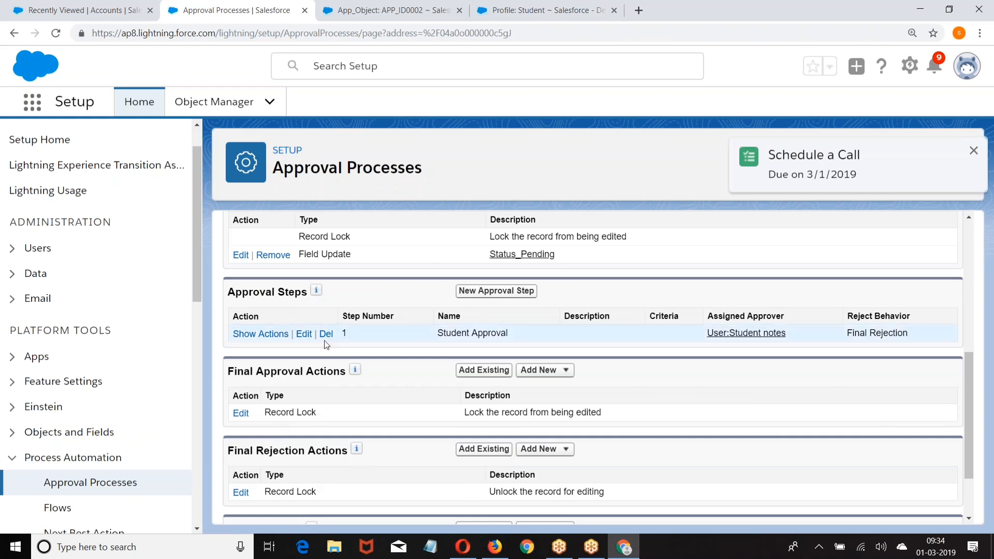
{"action": "left_click", "coordinate": [512, 292]}
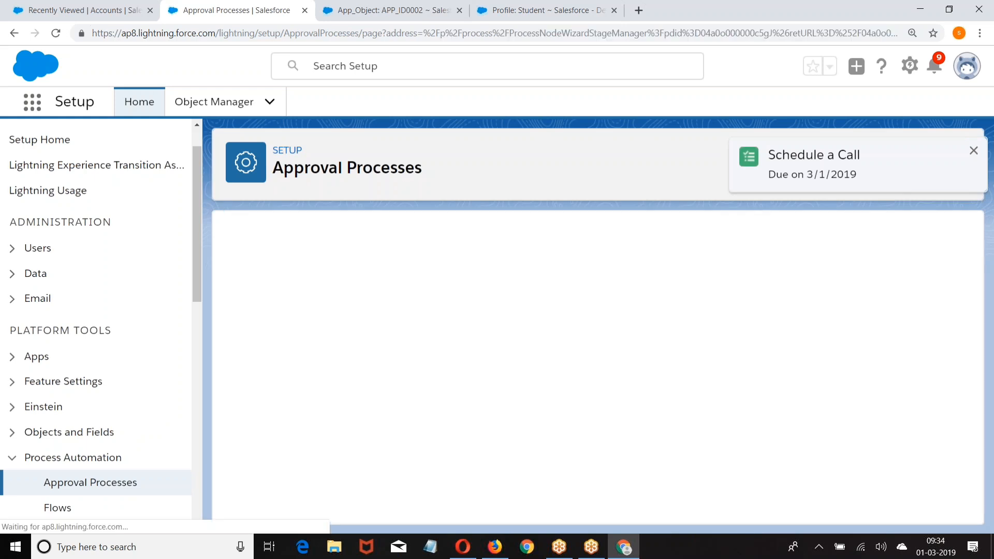
{"action": "scroll", "coordinate": [398, 371], "scroll_direction": "down", "scroll_amount": 2}
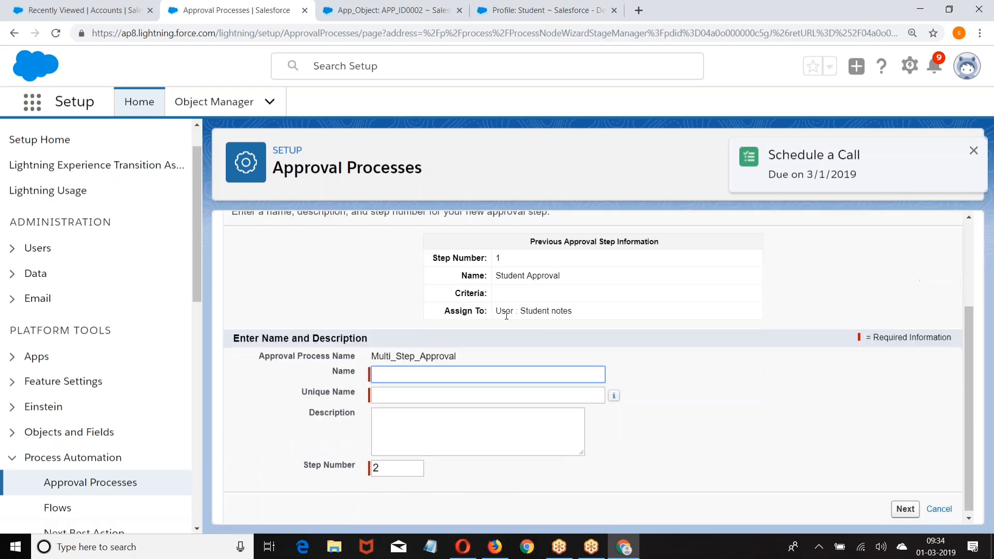
{"action": "left_click", "coordinate": [401, 372]}
{"action": "type", "text": "Manager"}
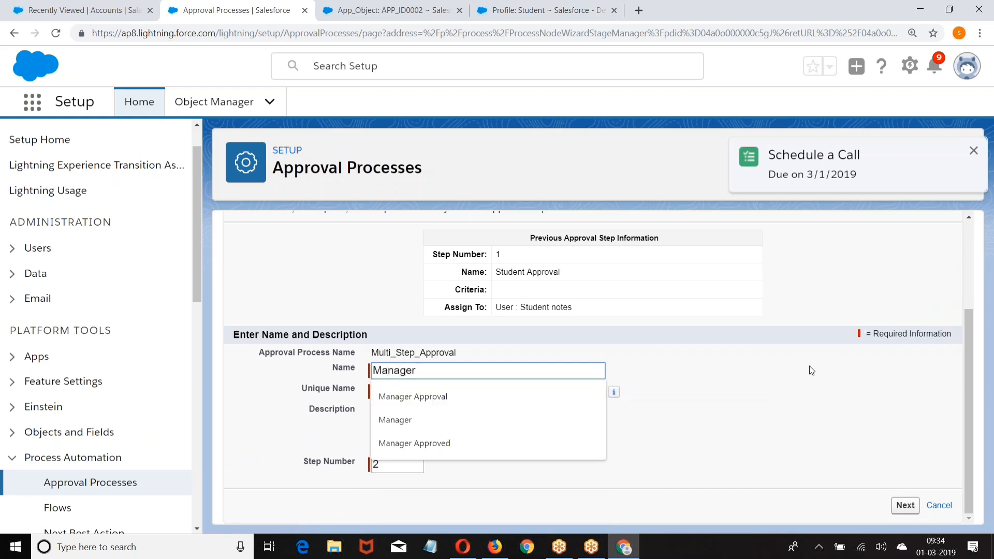
{"action": "left_click", "coordinate": [812, 371]}
{"action": "left_click", "coordinate": [901, 504]}
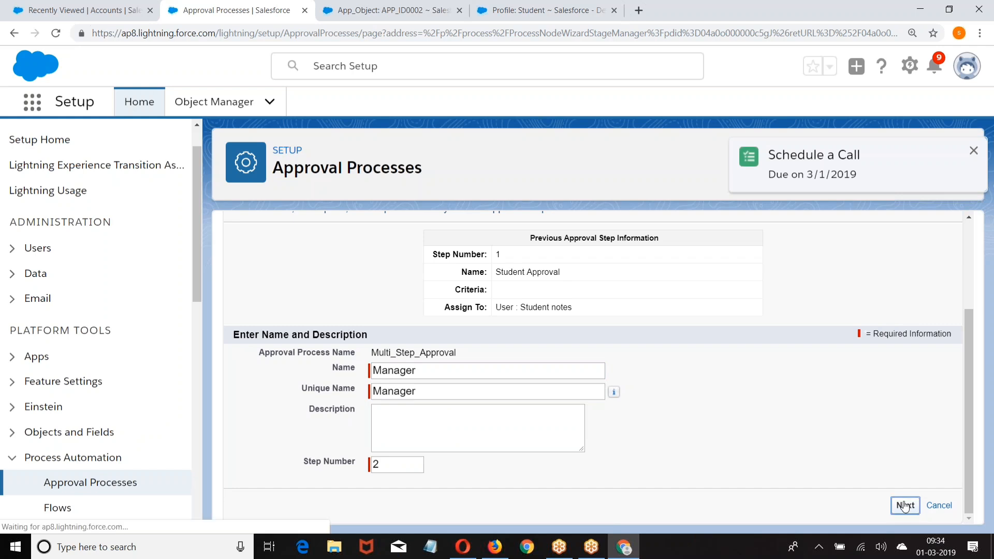
Restrict the Manager step to records where App_Object: City equals Hyd.
{"action": "scroll", "coordinate": [580, 216], "scroll_direction": "down", "scroll_amount": 1}
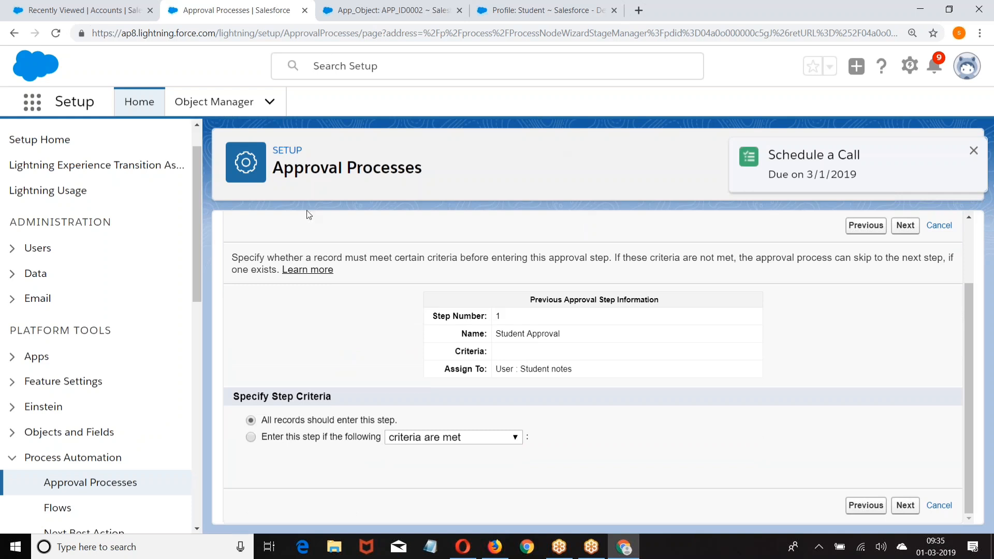
{"action": "left_click", "coordinate": [251, 437]}
{"action": "scroll", "coordinate": [426, 337], "scroll_direction": "down", "scroll_amount": 4}
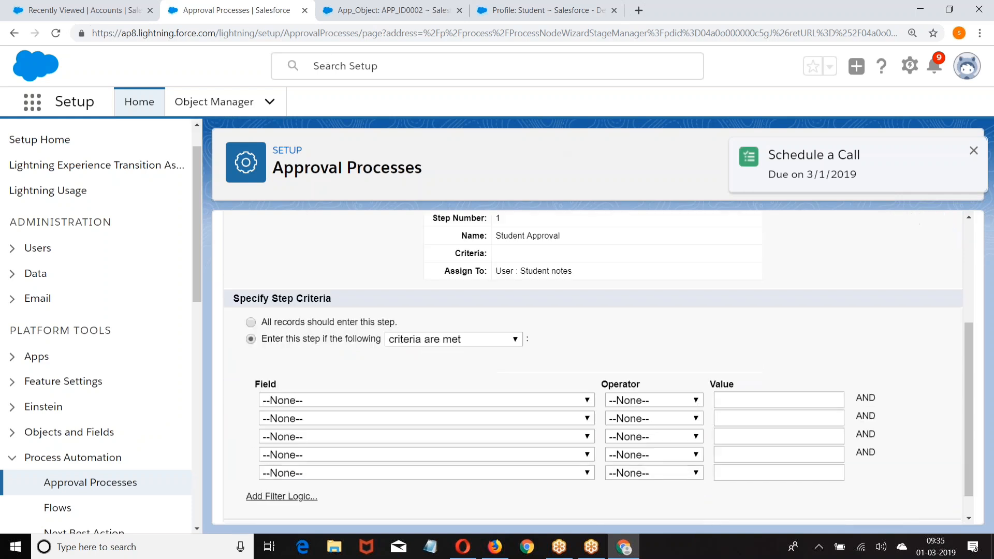
{"action": "left_click", "coordinate": [435, 370]}
{"action": "scroll", "coordinate": [403, 342], "scroll_direction": "down", "scroll_amount": 1}
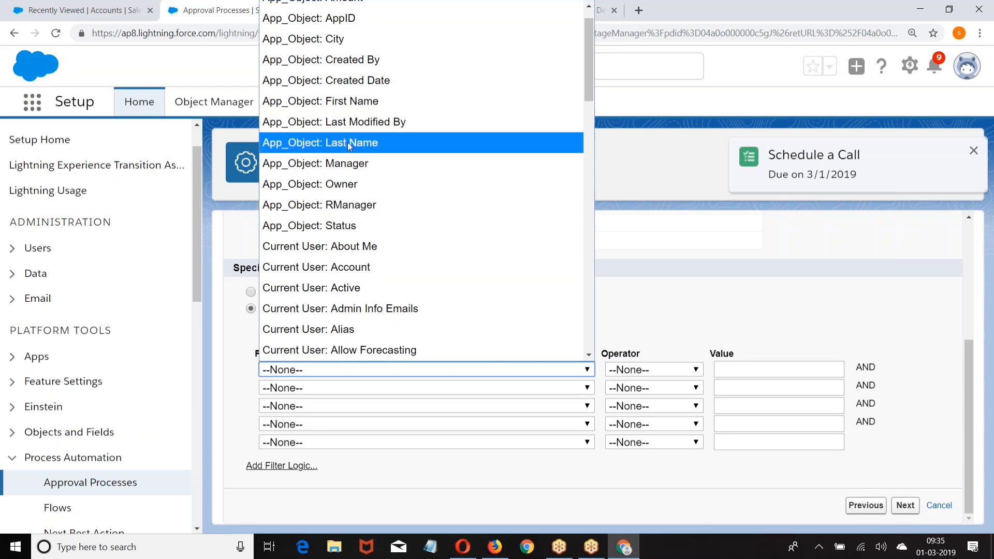
{"action": "left_click", "coordinate": [350, 38]}
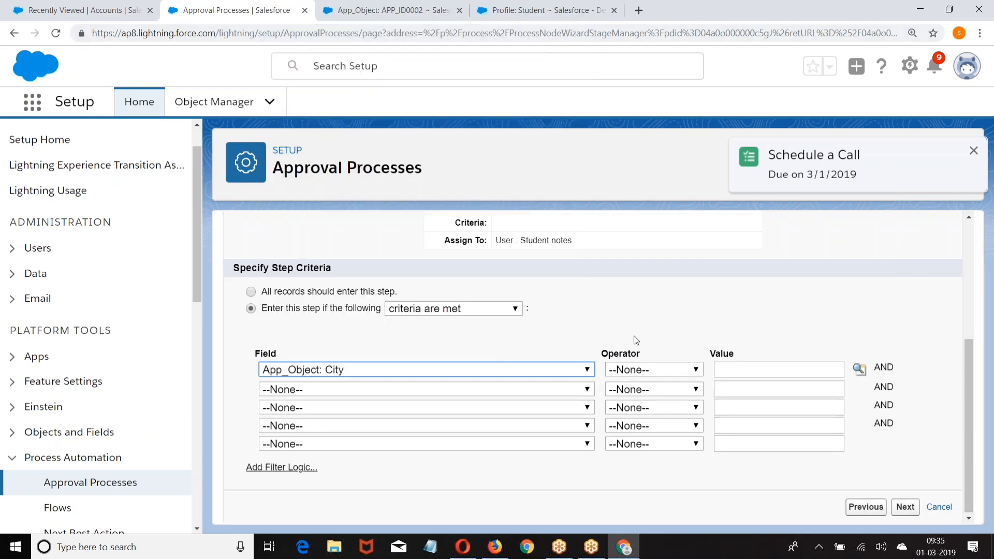
{"action": "left_click", "coordinate": [653, 369]}
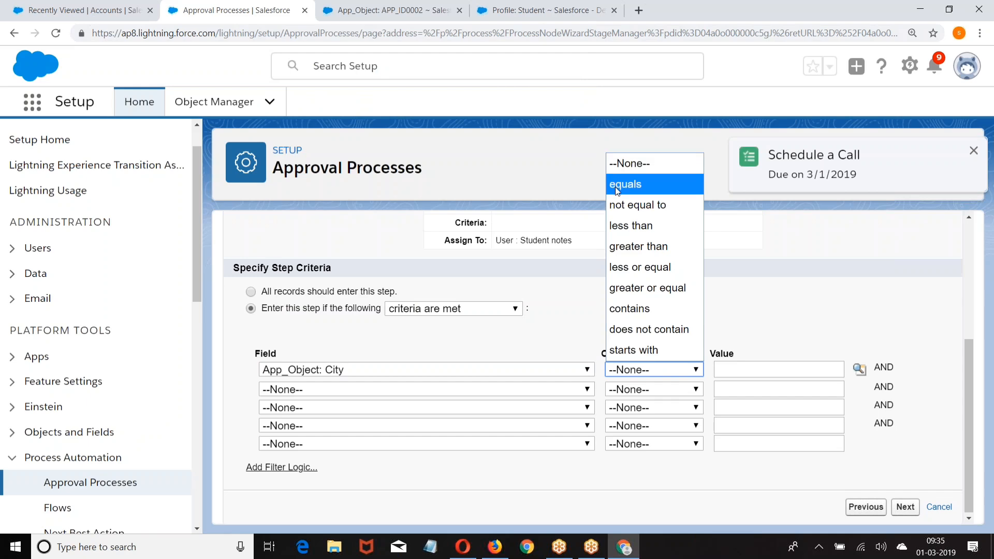
{"action": "left_click", "coordinate": [624, 185]}
{"action": "left_click", "coordinate": [858, 369]}
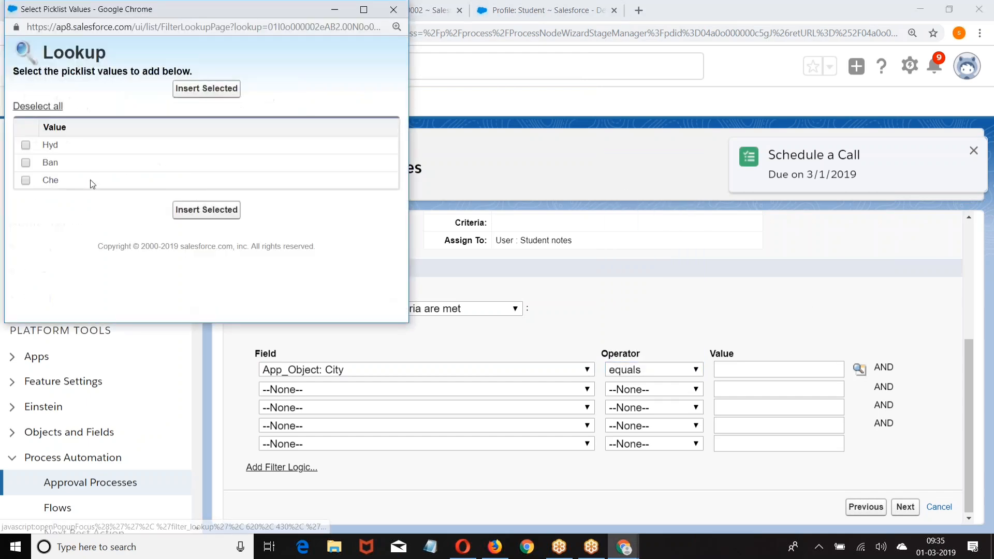
{"action": "left_click", "coordinate": [26, 145]}
{"action": "left_click", "coordinate": [207, 210]}
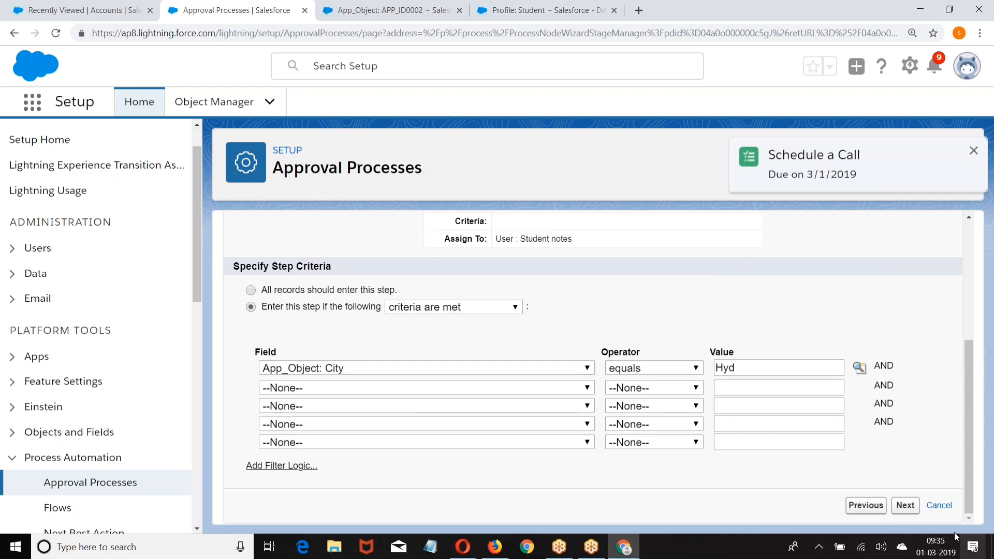
{"action": "left_click", "coordinate": [906, 505]}
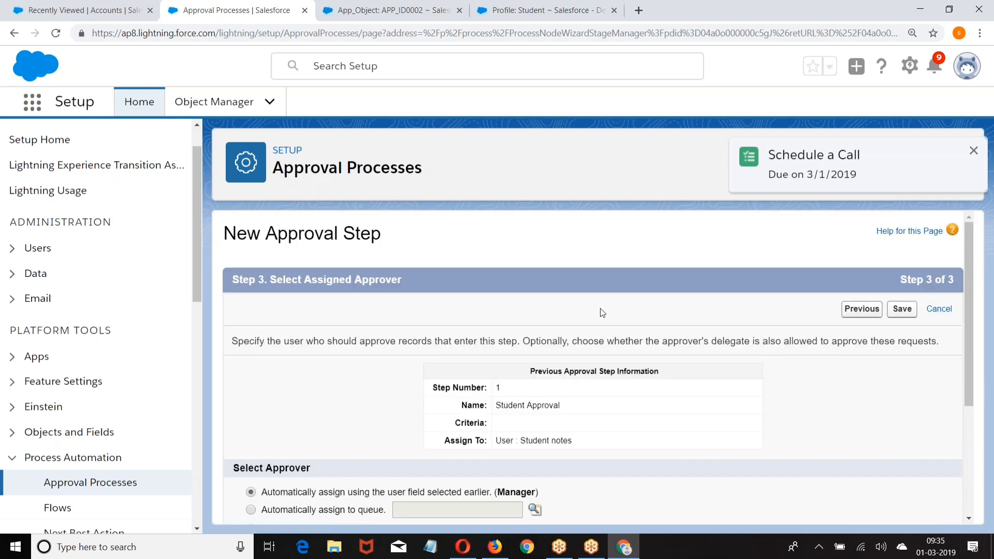
Save the Manager step with Manager-field auto-assignment and Final Rejection.
{"action": "scroll", "coordinate": [601, 308], "scroll_direction": "down", "scroll_amount": 1}
{"action": "scroll", "coordinate": [600, 309], "scroll_direction": "down", "scroll_amount": 2}
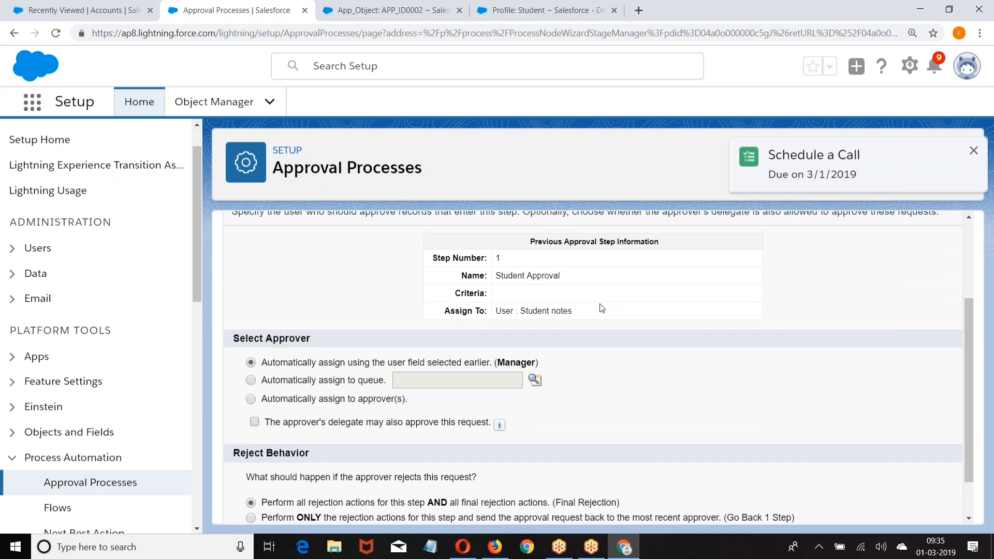
{"action": "scroll", "coordinate": [600, 304], "scroll_direction": "down", "scroll_amount": 1}
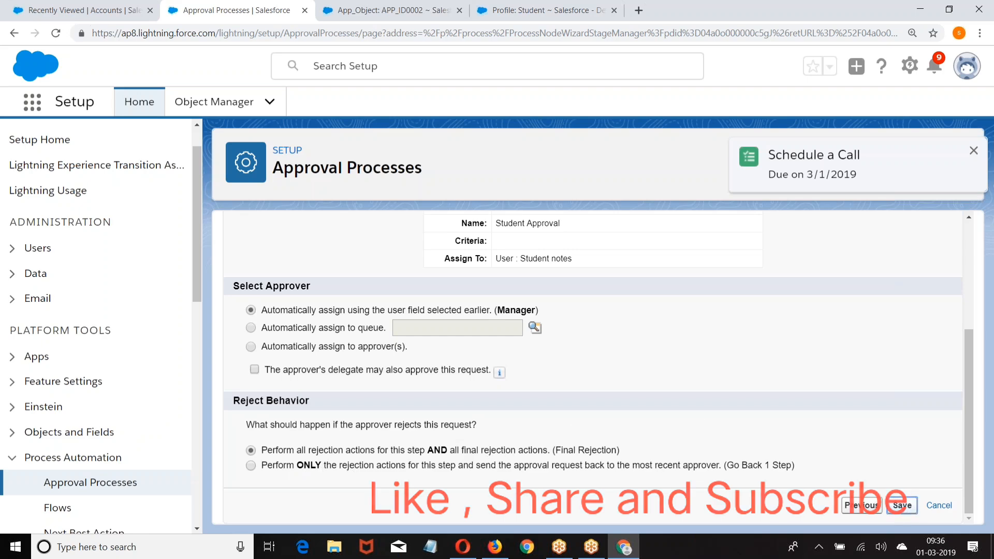
{"action": "left_click", "coordinate": [902, 505]}
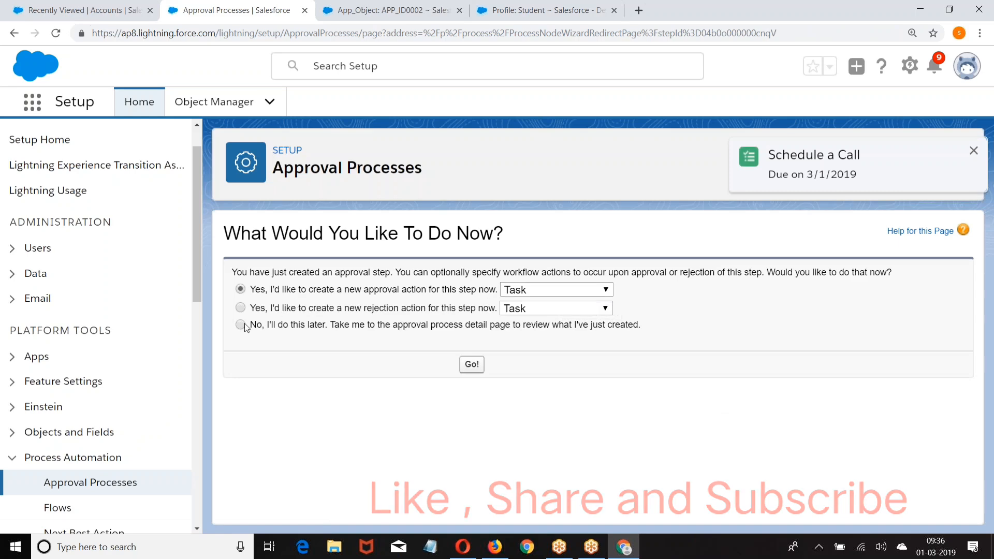
Skip step actions and start a new approval field update named RMApproved on the Manager step.
{"action": "left_click", "coordinate": [240, 325]}
{"action": "left_click", "coordinate": [471, 364]}
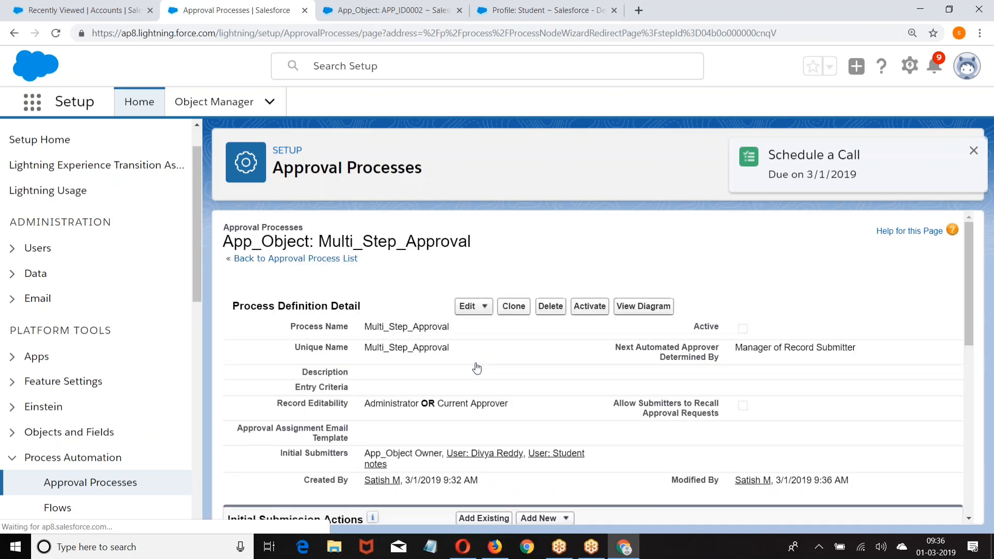
{"action": "scroll", "coordinate": [477, 368], "scroll_direction": "down", "scroll_amount": 3}
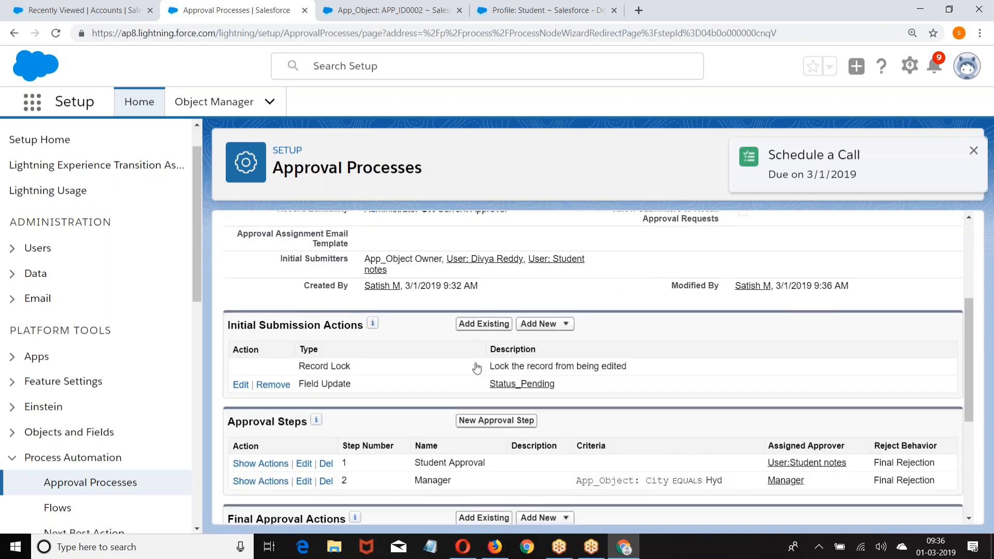
{"action": "scroll", "coordinate": [477, 367], "scroll_direction": "down", "scroll_amount": 3}
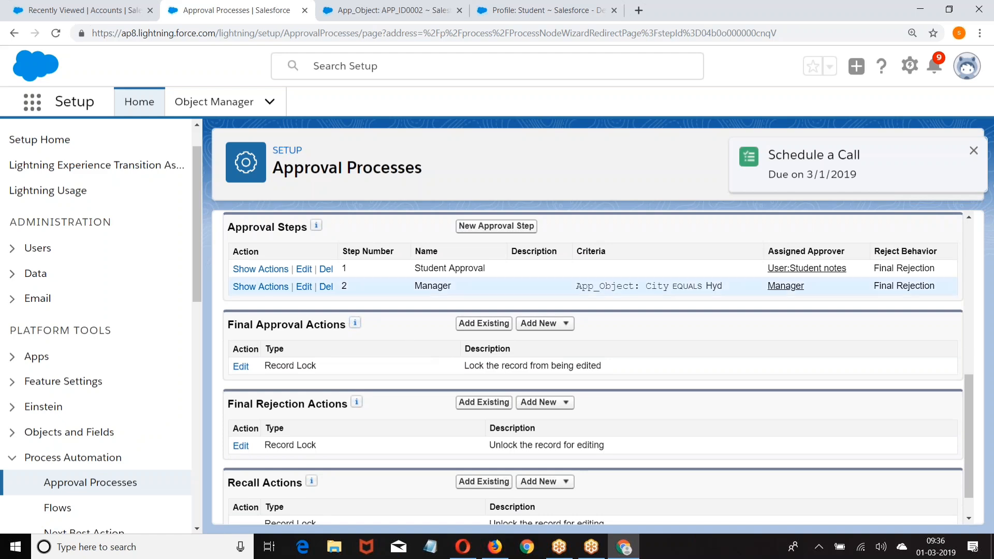
{"action": "left_click", "coordinate": [239, 288]}
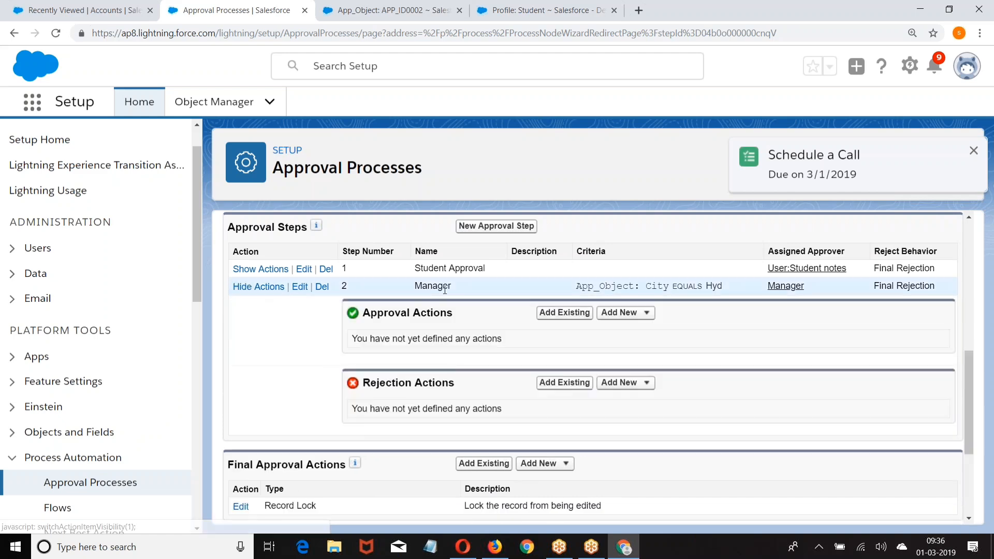
{"action": "scroll", "coordinate": [444, 290], "scroll_direction": "down", "scroll_amount": 1}
{"action": "left_click", "coordinate": [645, 248]}
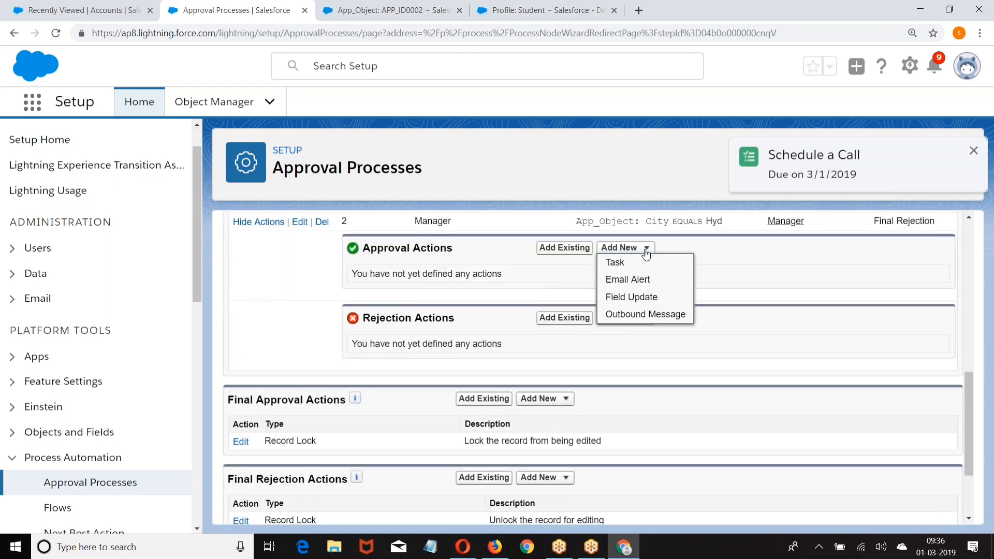
{"action": "left_click", "coordinate": [626, 298]}
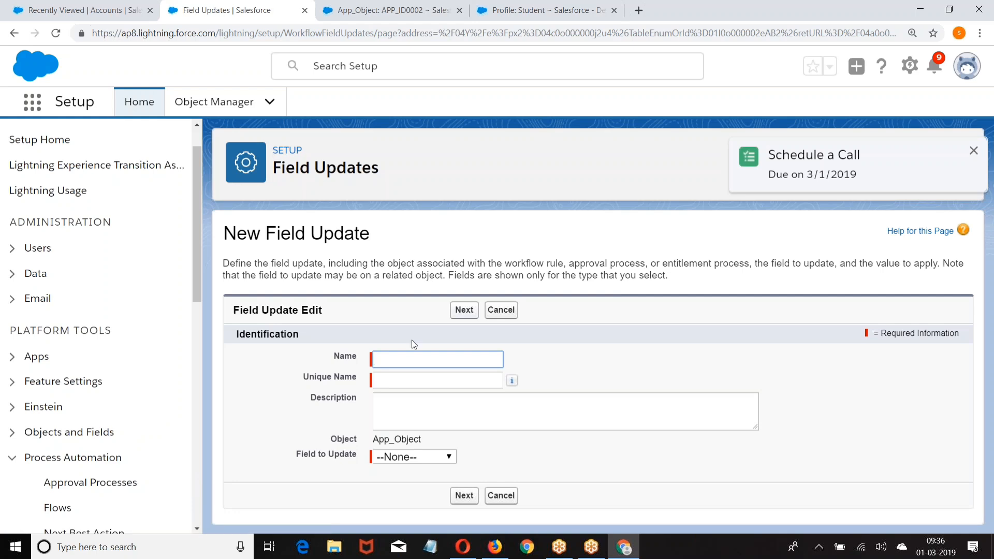
{"action": "type", "text": "RMApproved"}
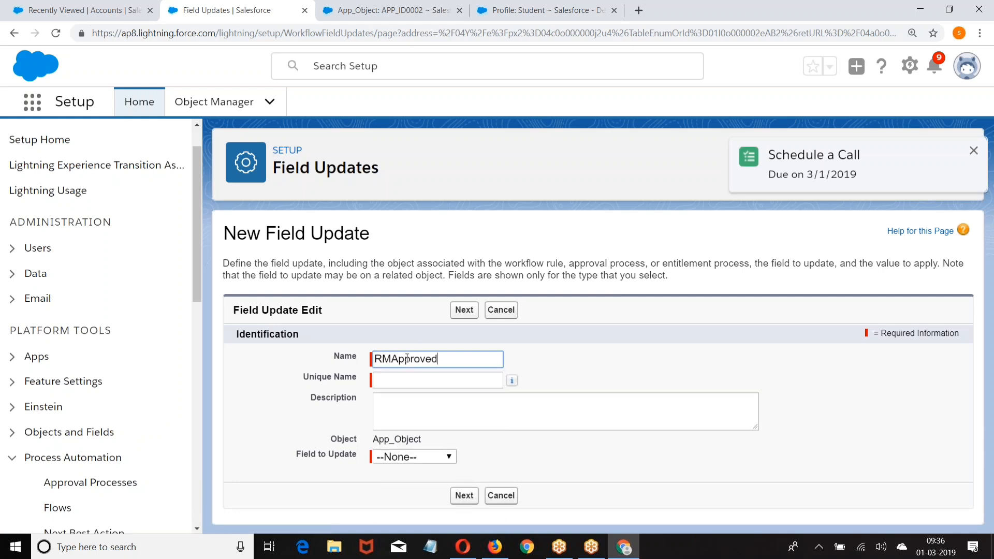
Make RMApproved set RManager to the specific value Approved and save it.
{"action": "left_click", "coordinate": [423, 456]}
{"action": "left_click", "coordinate": [421, 416]}
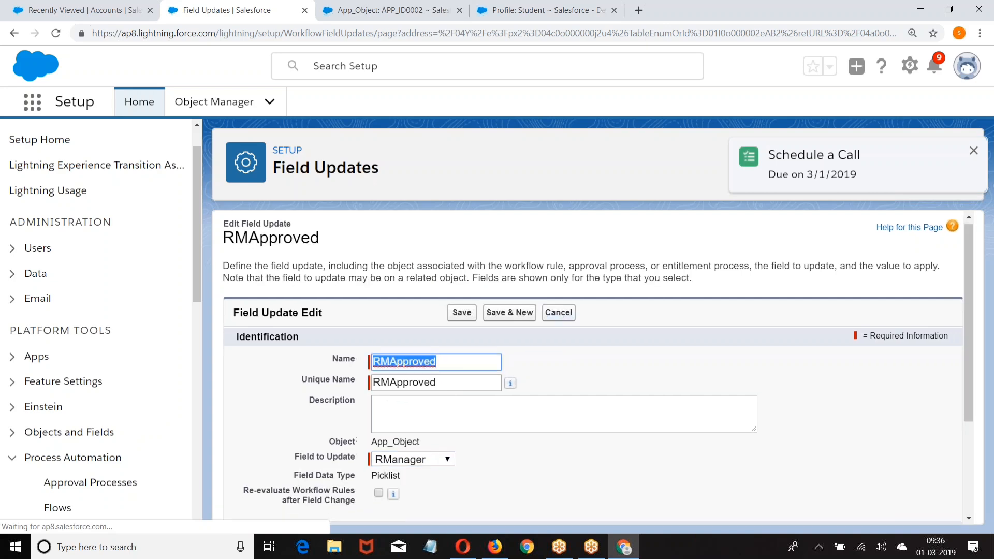
{"action": "left_click", "coordinate": [413, 475]}
{"action": "left_click", "coordinate": [515, 473]}
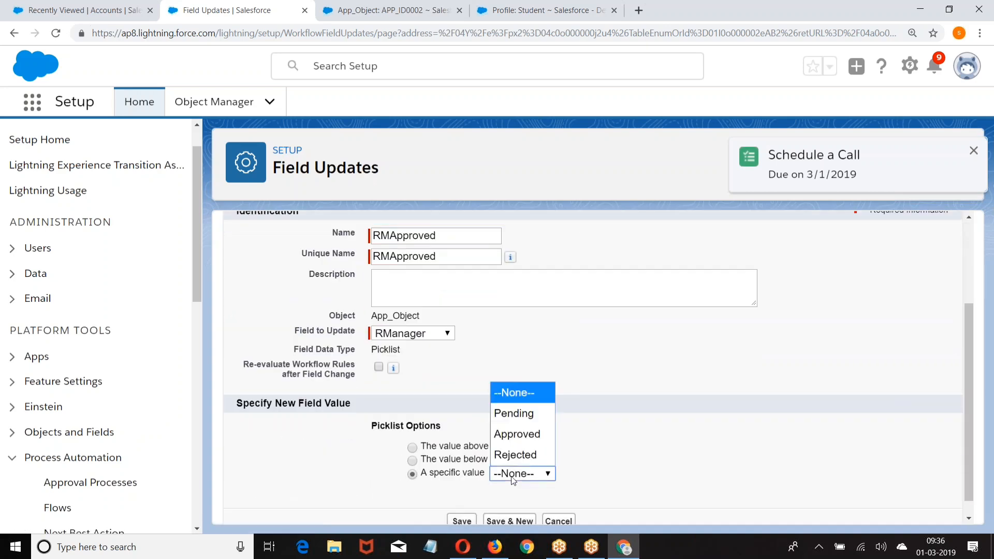
{"action": "left_click", "coordinate": [519, 435]}
{"action": "left_click", "coordinate": [462, 520]}
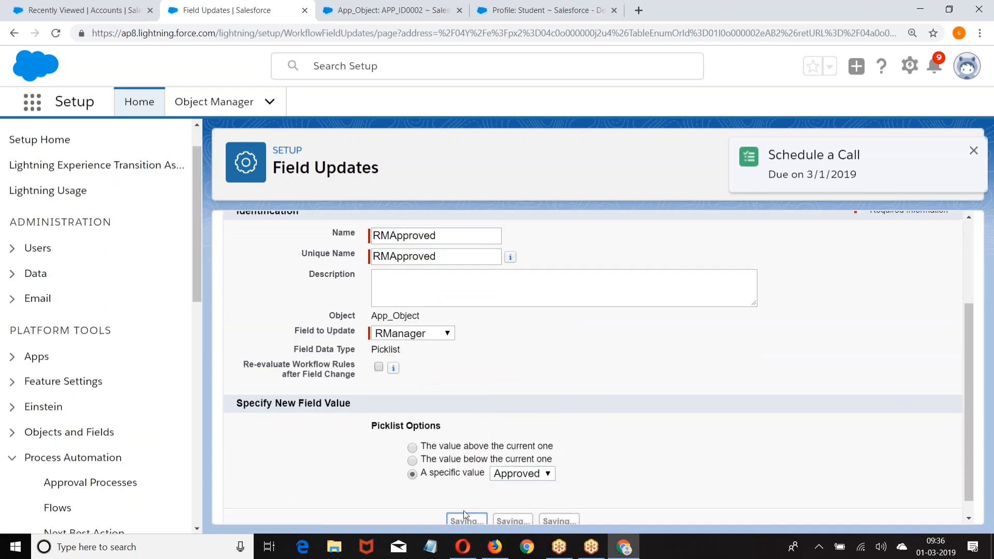
Start a new Field Update under the Manager step's Rejection Actions.
{"action": "scroll", "coordinate": [283, 288], "scroll_direction": "down", "scroll_amount": 6}
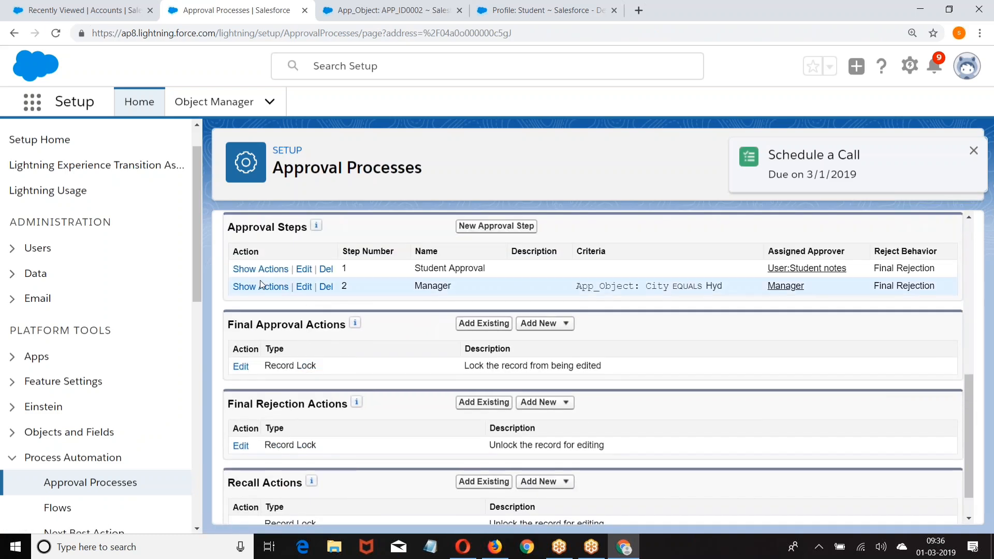
{"action": "left_click", "coordinate": [262, 286]}
{"action": "scroll", "coordinate": [557, 344], "scroll_direction": "down", "scroll_amount": 1}
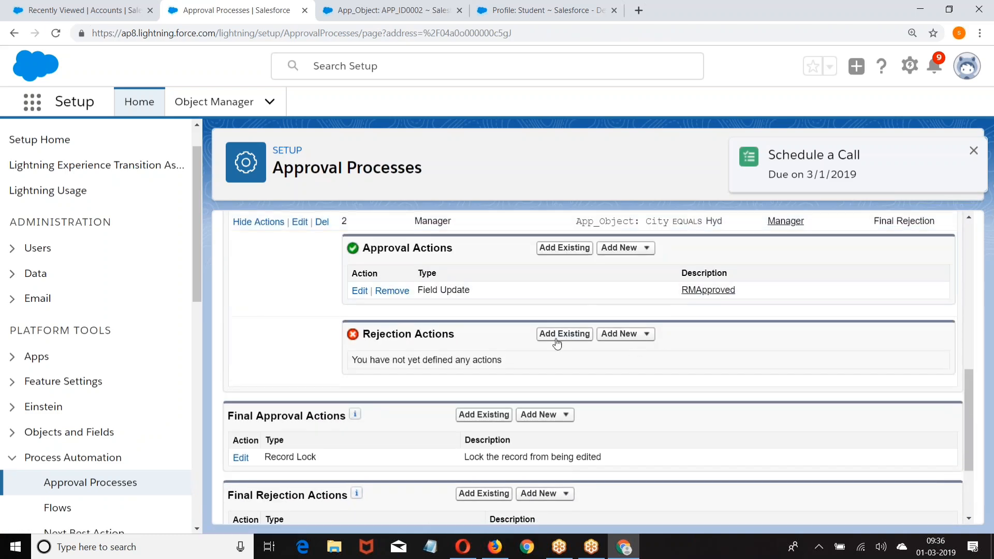
{"action": "left_click", "coordinate": [642, 336]}
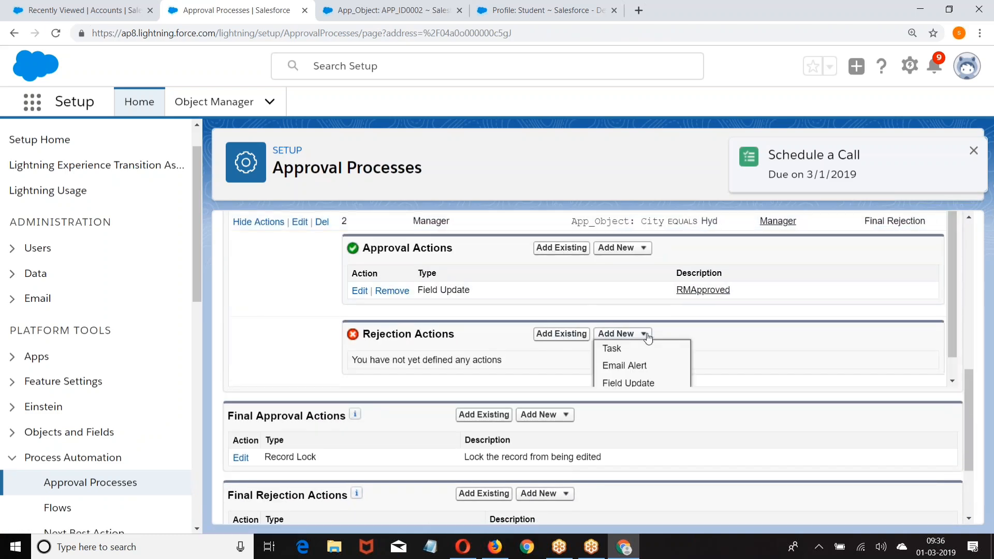
{"action": "left_click", "coordinate": [628, 383]}
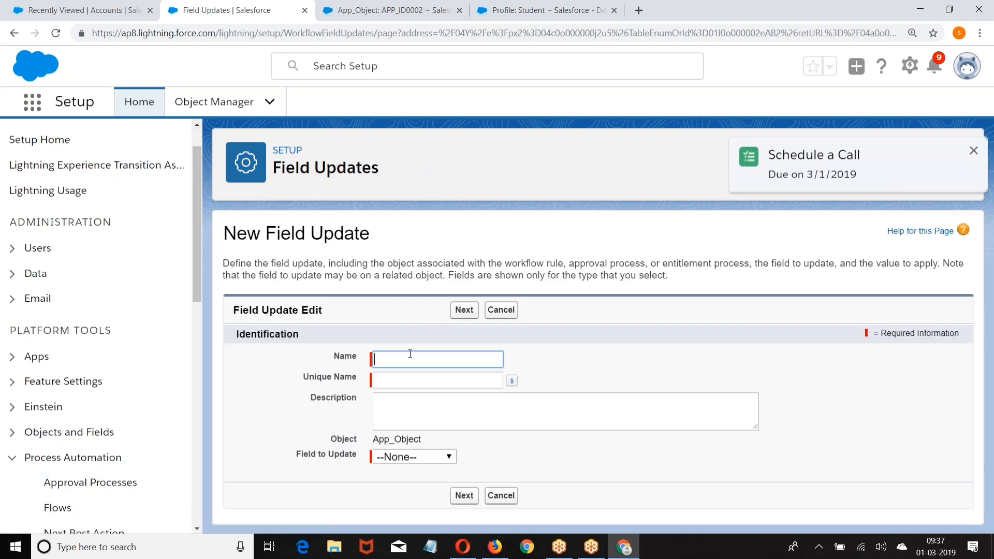
Name the field update RMRejected, set field RManager to the value Rejected, and save.
{"action": "type", "text": "RMRejected"}
{"action": "left_click", "coordinate": [425, 380]}
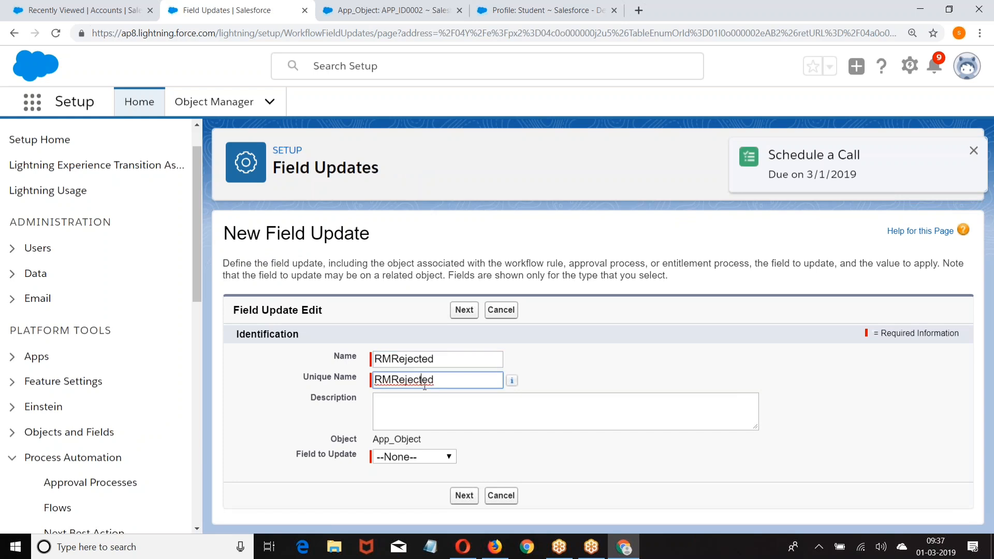
{"action": "left_click", "coordinate": [420, 454]}
{"action": "left_click", "coordinate": [409, 415]}
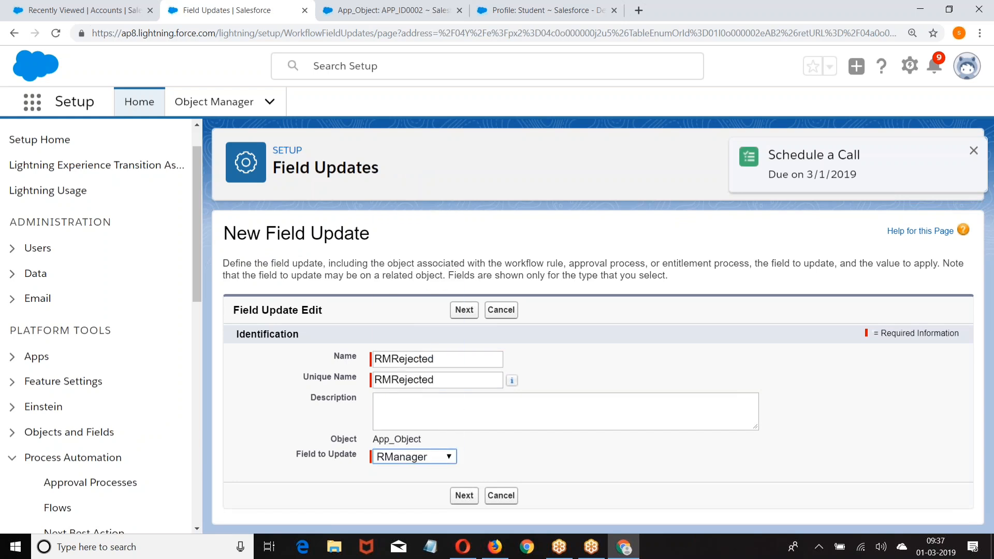
{"action": "scroll", "coordinate": [501, 446], "scroll_direction": "down", "scroll_amount": 3}
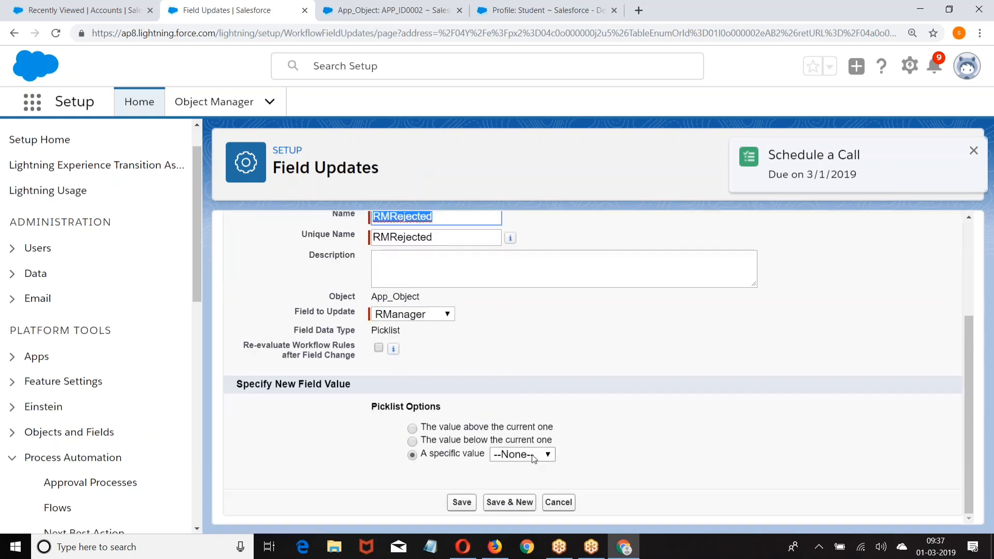
{"action": "left_click", "coordinate": [533, 455]}
{"action": "left_click", "coordinate": [517, 435]}
{"action": "left_click", "coordinate": [464, 502]}
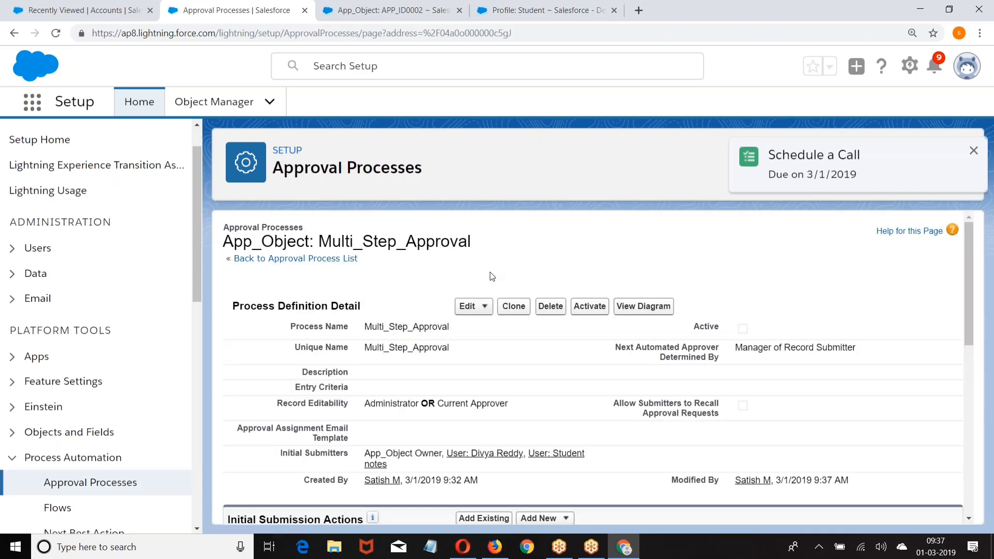
Add the existing Status_Approved field update to the Final Approval Actions.
{"action": "scroll", "coordinate": [492, 276], "scroll_direction": "down", "scroll_amount": 6}
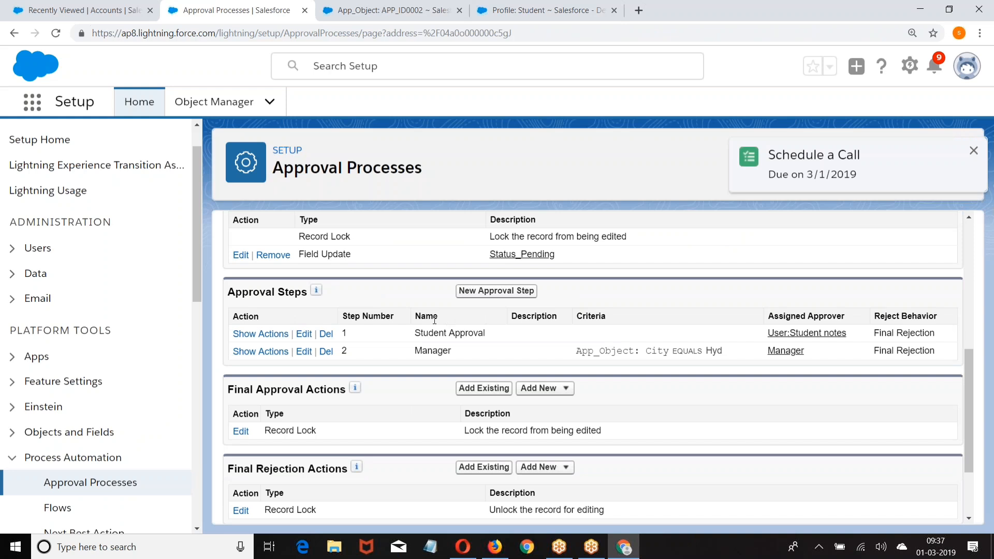
{"action": "scroll", "coordinate": [434, 319], "scroll_direction": "down", "scroll_amount": 2}
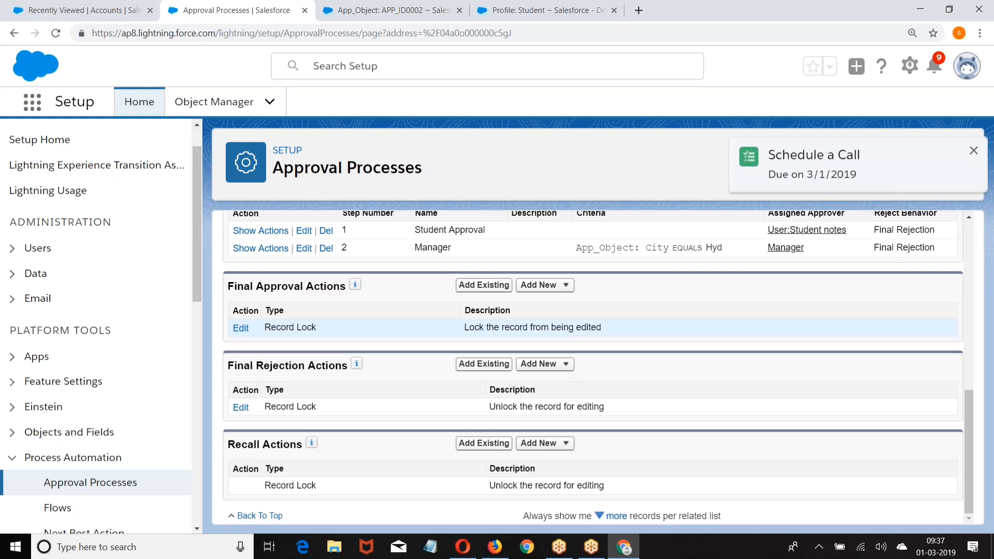
{"action": "left_click", "coordinate": [483, 285]}
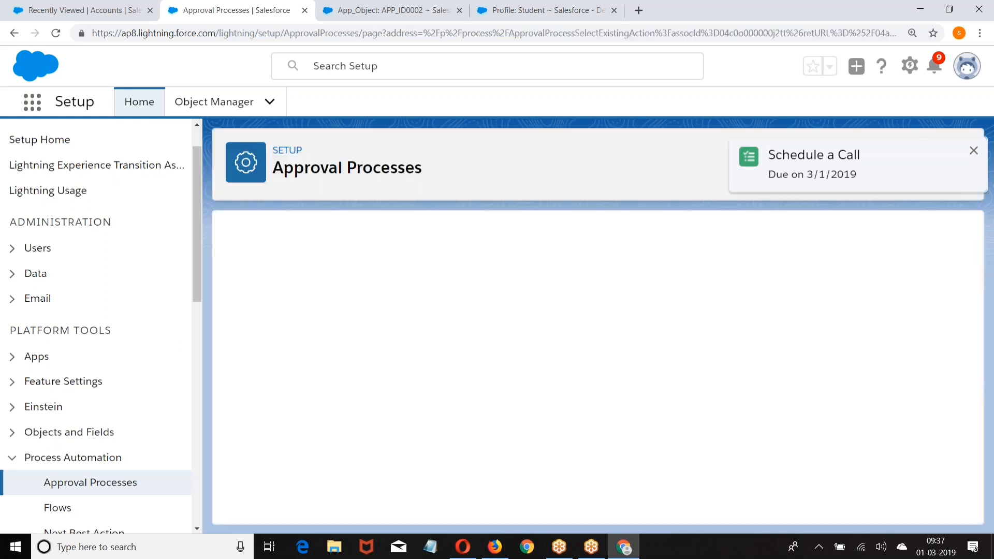
{"action": "left_click", "coordinate": [439, 306]}
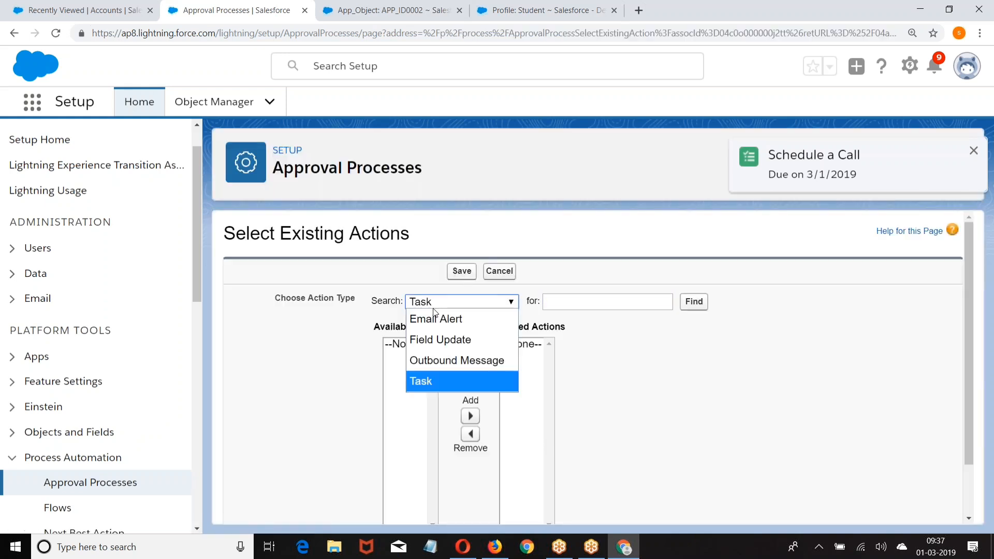
{"action": "left_click", "coordinate": [438, 343]}
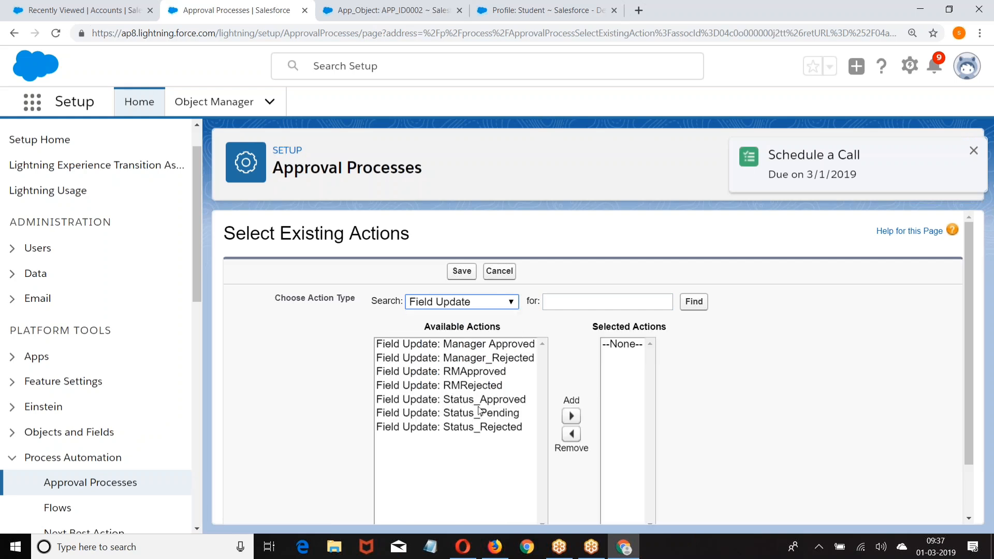
{"action": "left_click", "coordinate": [475, 404]}
{"action": "left_click", "coordinate": [571, 409]}
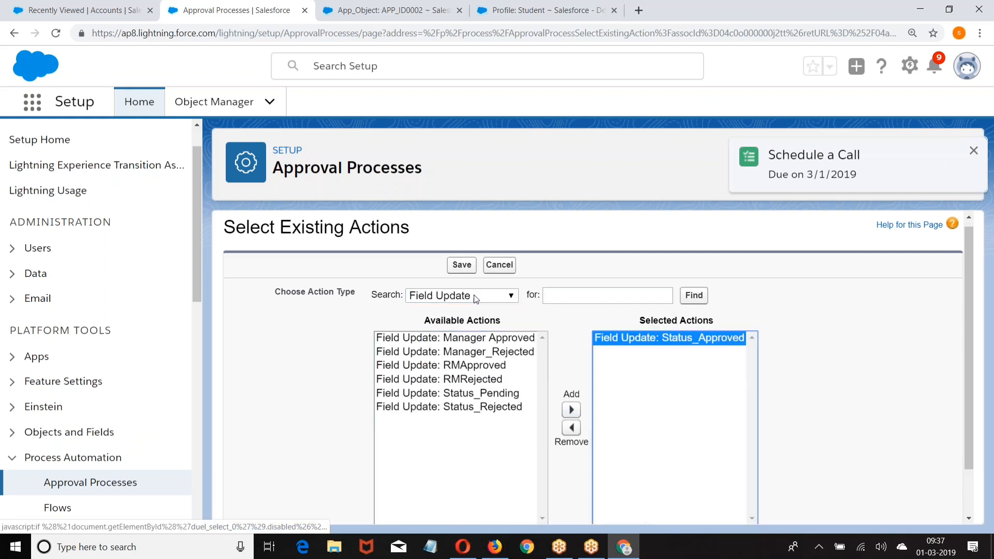
{"action": "left_click", "coordinate": [460, 266]}
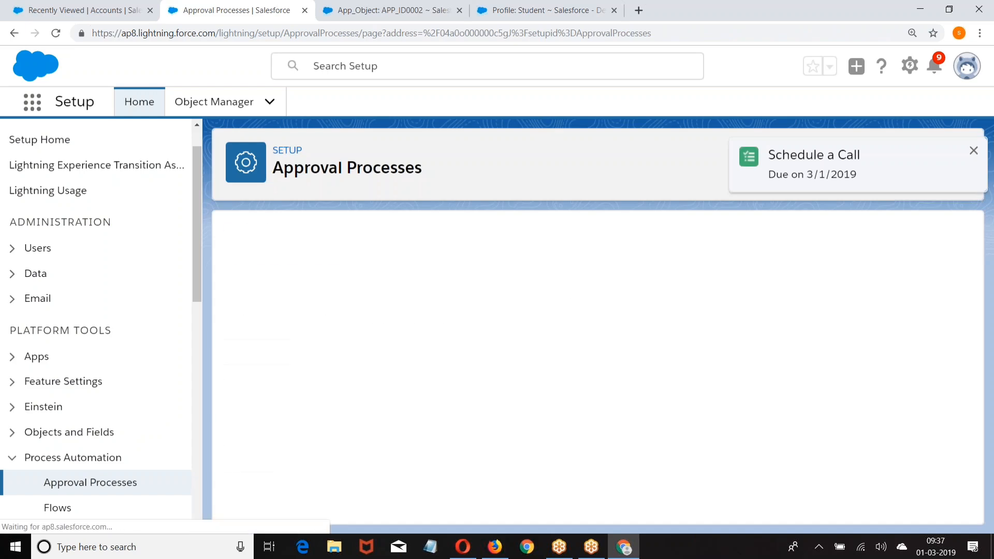
Add the existing Status_Rejected field update to the Final Rejection Actions.
{"action": "scroll", "coordinate": [433, 289], "scroll_direction": "down", "scroll_amount": 4}
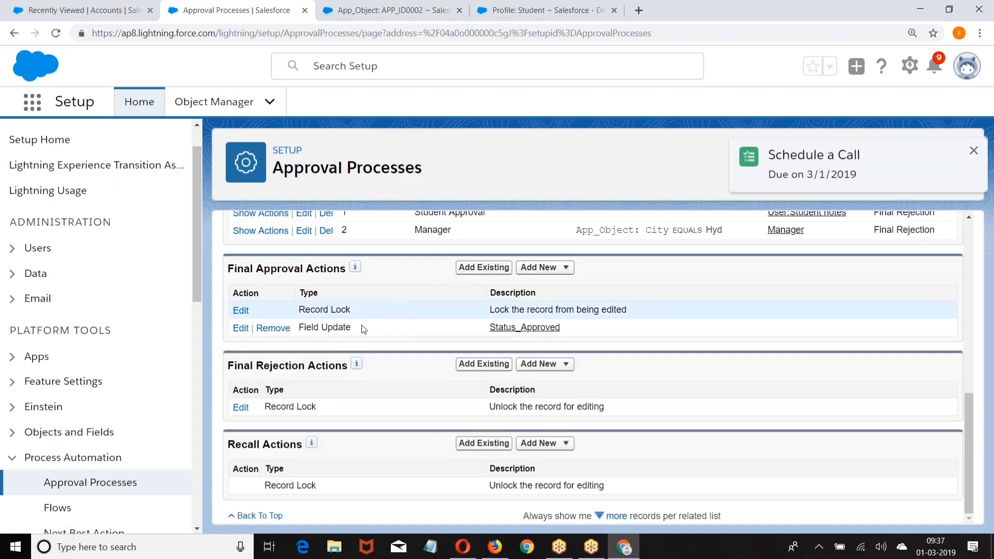
{"action": "left_click", "coordinate": [474, 363]}
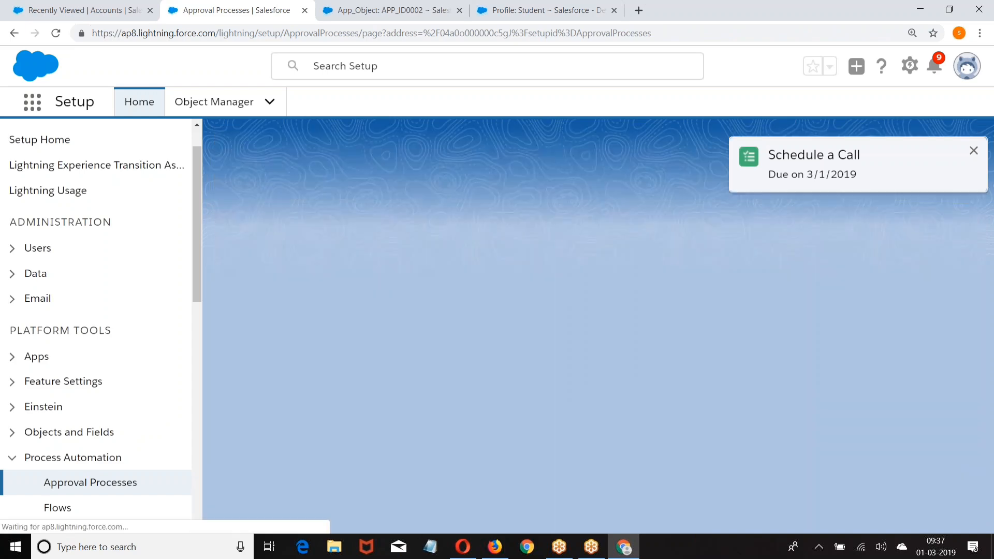
{"action": "left_click", "coordinate": [446, 304]}
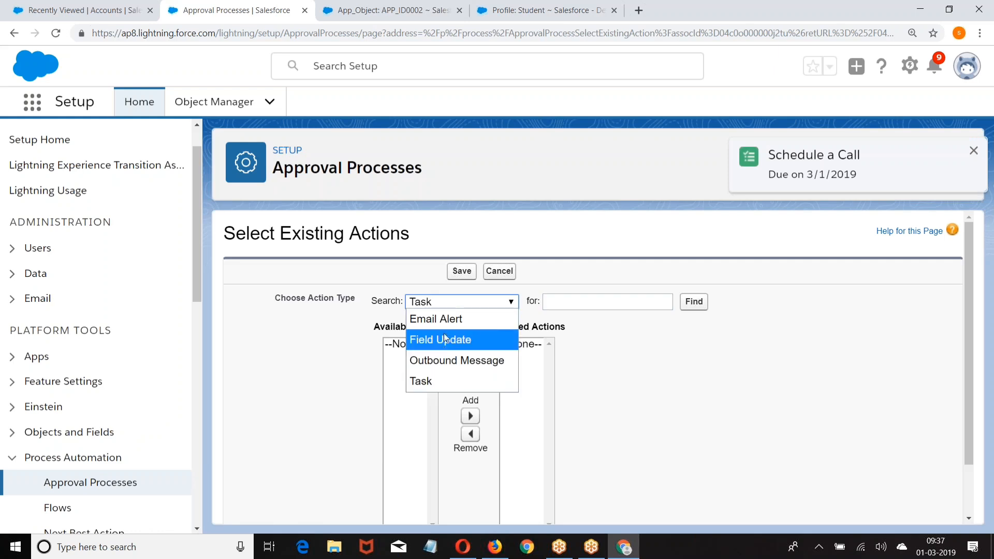
{"action": "left_click", "coordinate": [435, 340]}
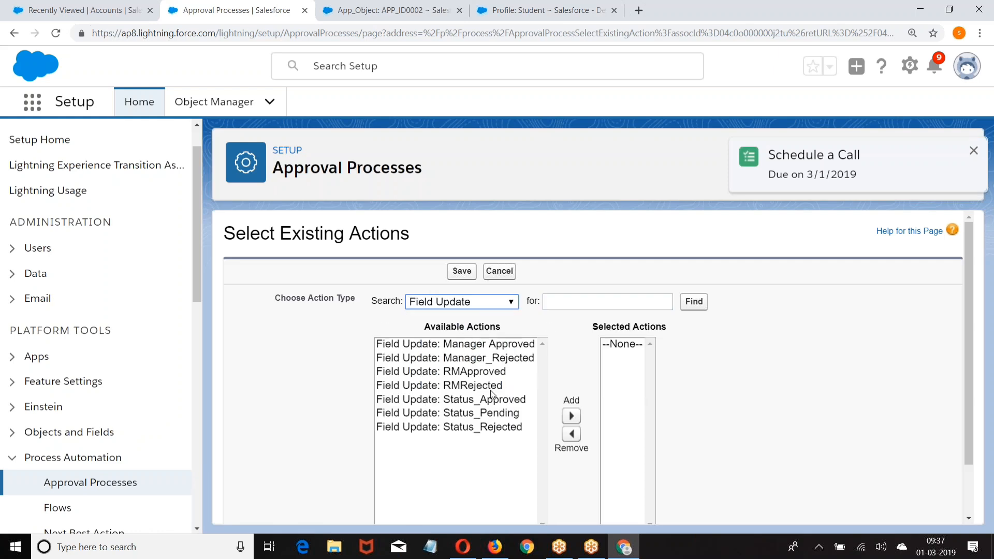
{"action": "left_click", "coordinate": [479, 427]}
{"action": "left_click", "coordinate": [571, 410]}
{"action": "left_click", "coordinate": [462, 265]}
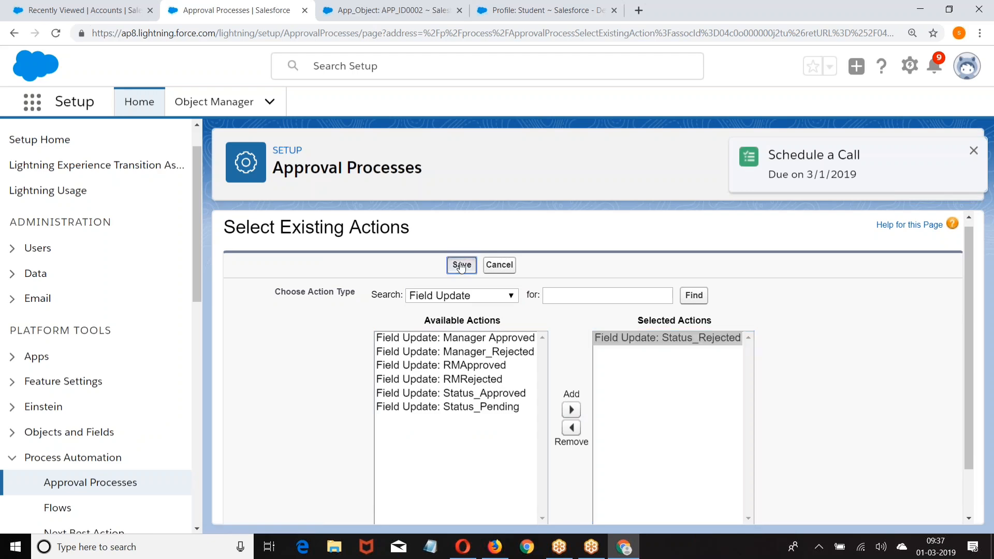
Activate the Multi_Step_Approval process and confirm the activation.
{"action": "scroll", "coordinate": [603, 249], "scroll_direction": "down", "scroll_amount": 1}
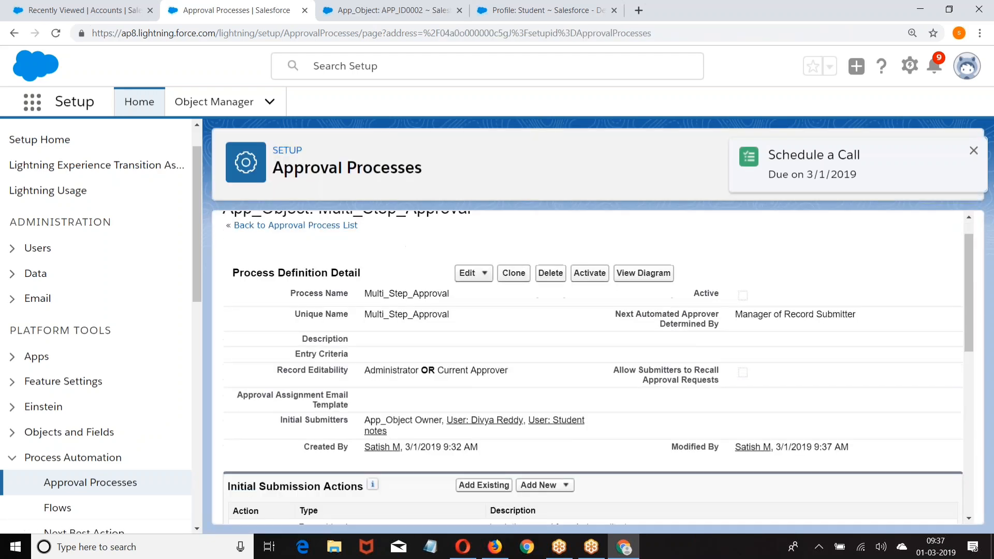
{"action": "left_click", "coordinate": [602, 246]}
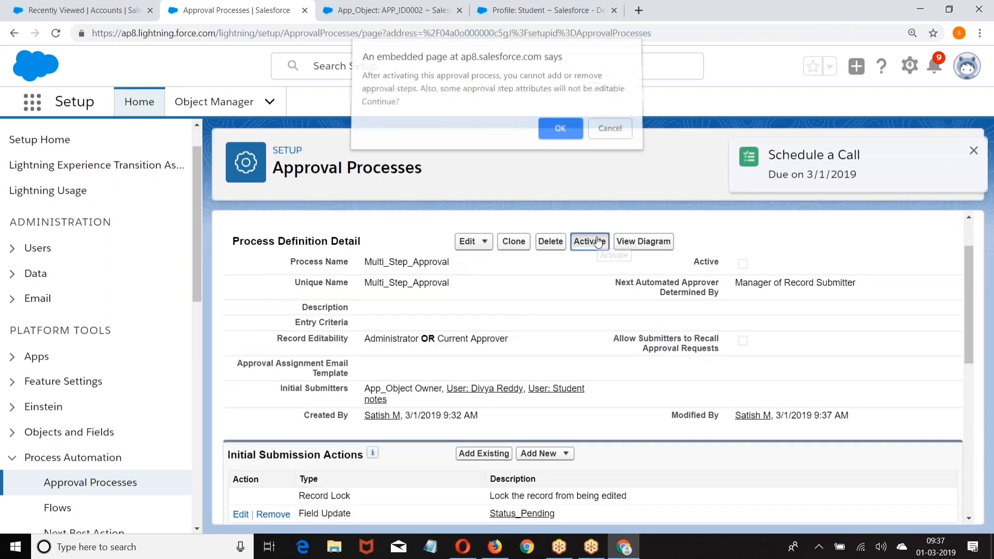
{"action": "left_click", "coordinate": [562, 136]}
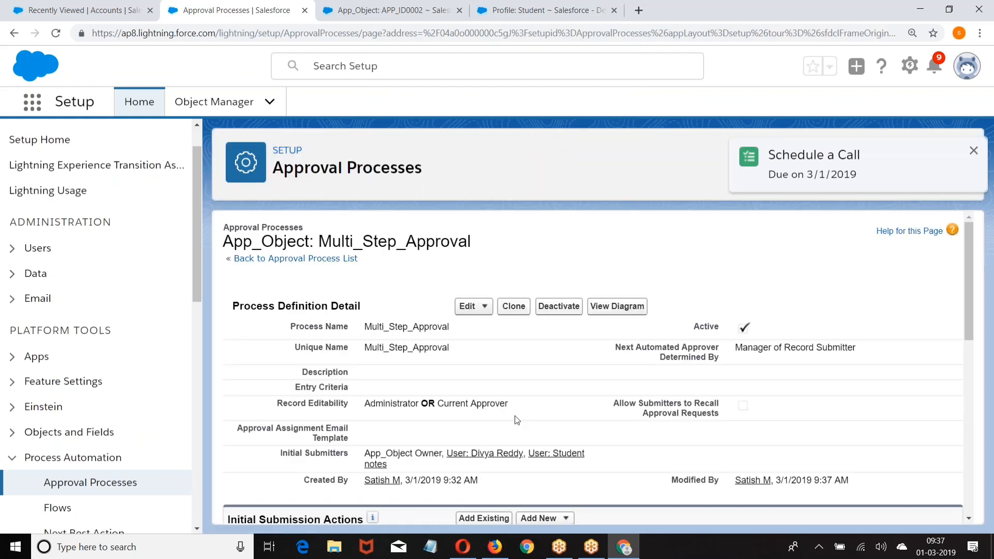
Switch to the other browser window showing the APP_ID0002 record.
{"action": "scroll", "coordinate": [513, 409], "scroll_direction": "down", "scroll_amount": 1}
{"action": "left_click", "coordinate": [494, 547]}
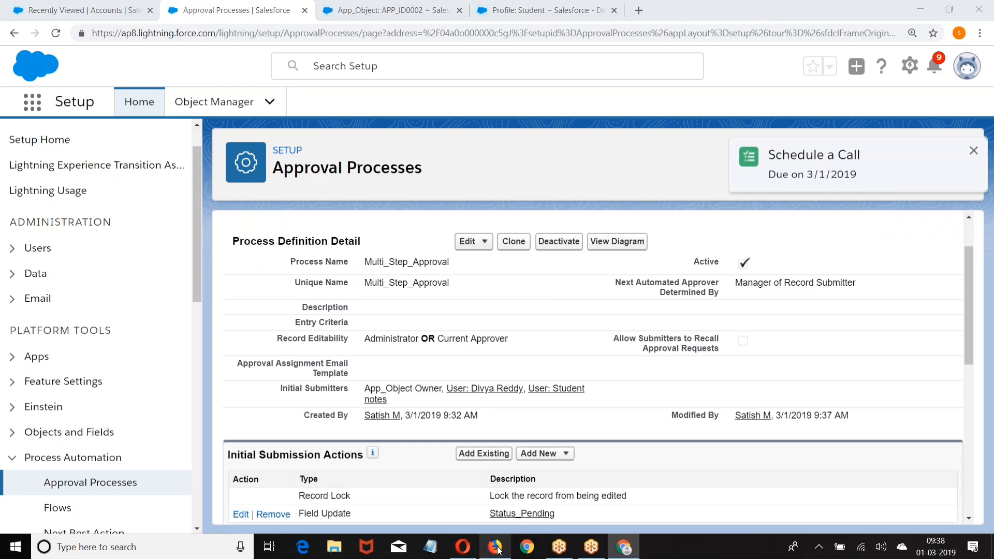
{"action": "scroll", "coordinate": [393, 402], "scroll_direction": "up", "scroll_amount": 1}
{"action": "scroll", "coordinate": [392, 401], "scroll_direction": "up", "scroll_amount": 3}
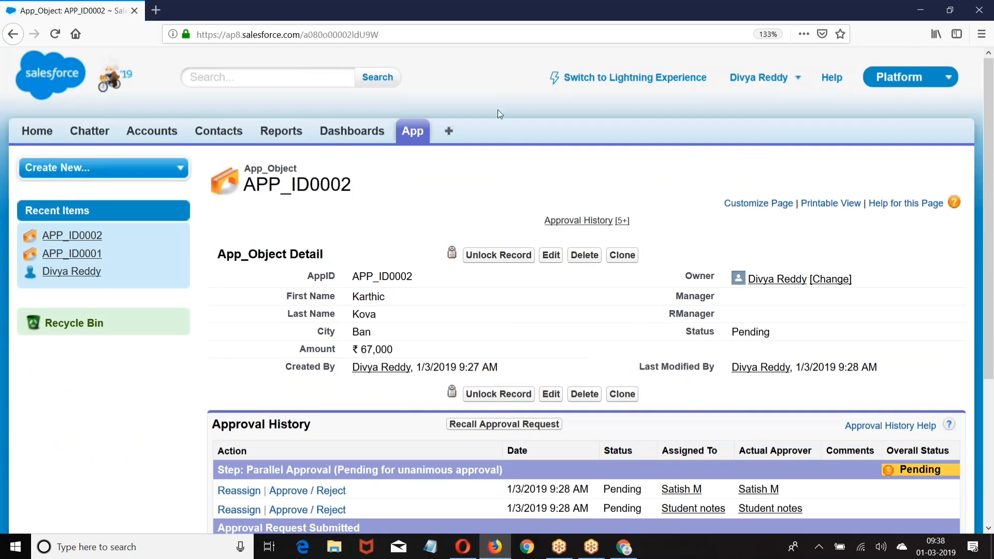
Reload APP_ID0002, resubmit it for approval, then bring up the other browser window.
{"action": "left_click", "coordinate": [413, 32]}
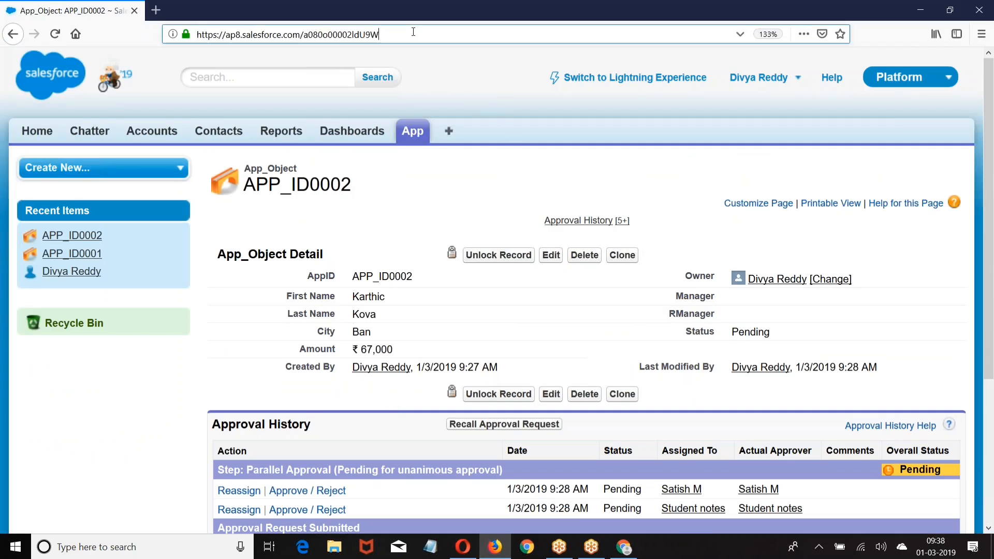
{"action": "key", "text": "Return"}
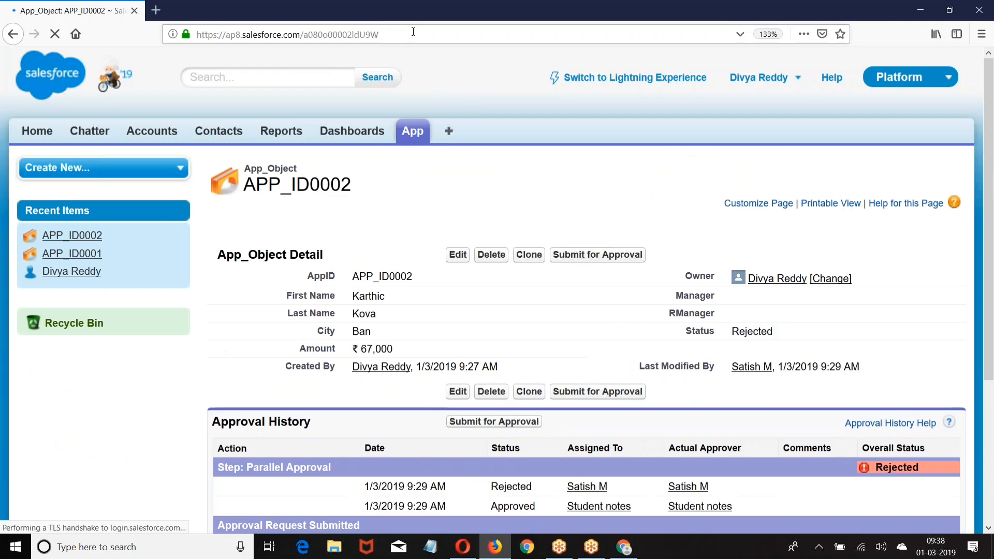
{"action": "scroll", "coordinate": [477, 162], "scroll_direction": "down", "scroll_amount": 2}
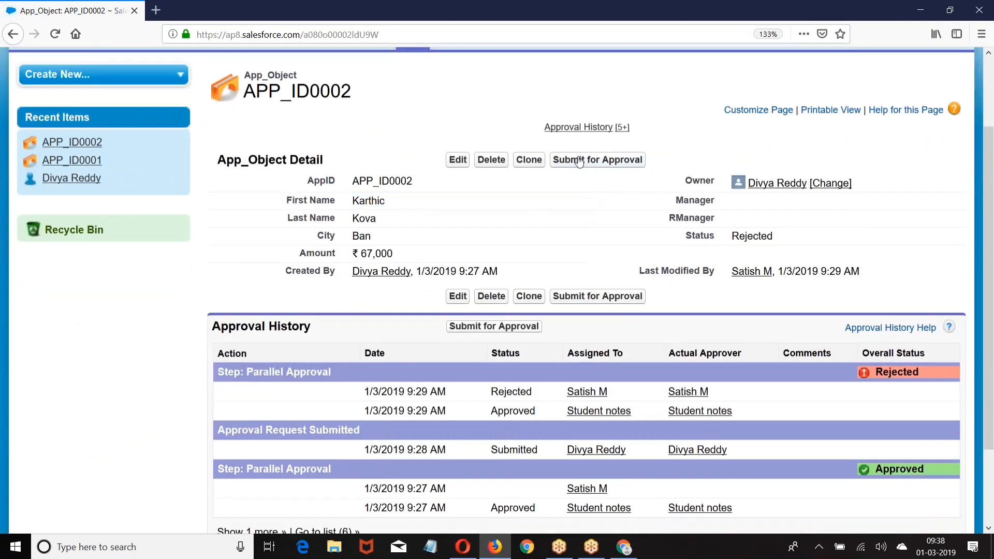
{"action": "left_click", "coordinate": [585, 165]}
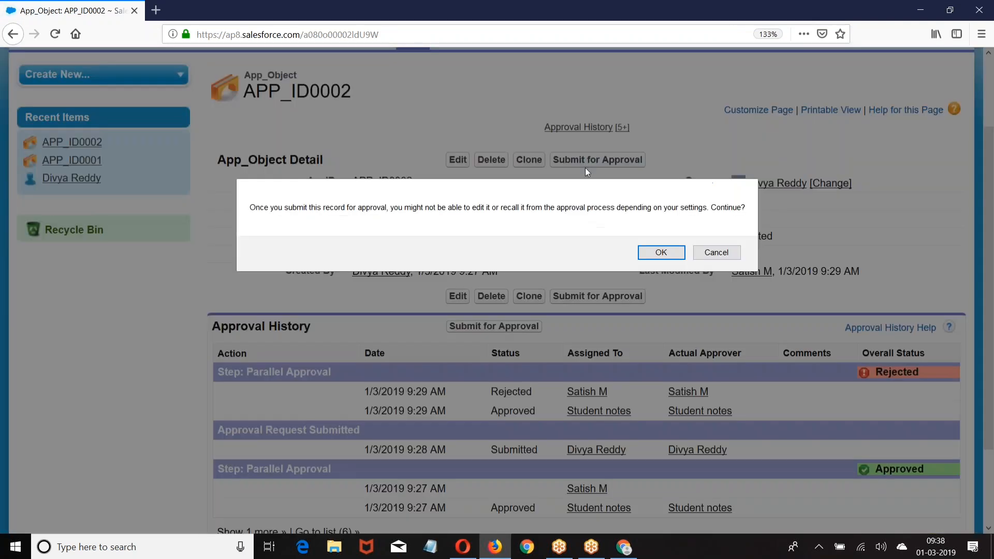
{"action": "left_click", "coordinate": [660, 252]}
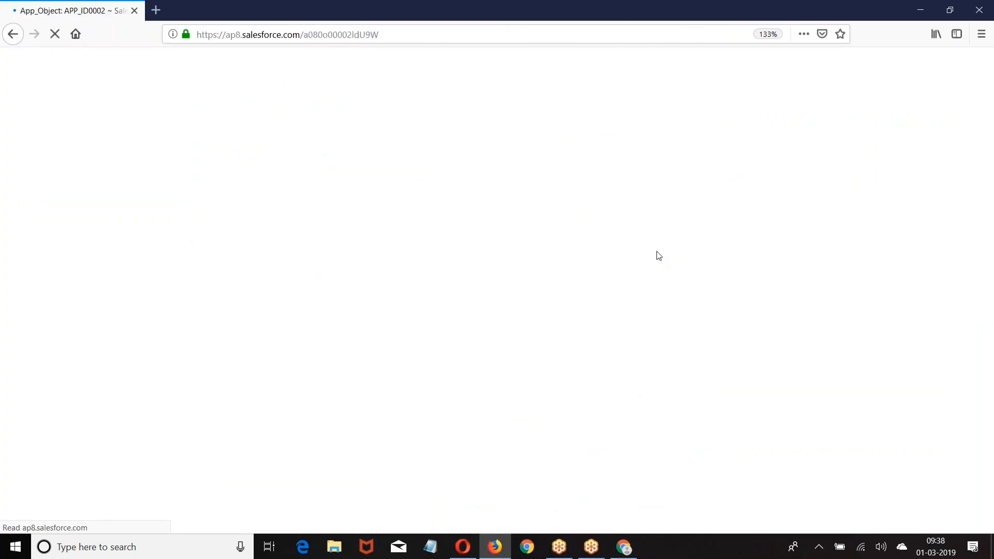
{"action": "scroll", "coordinate": [658, 256], "scroll_direction": "down", "scroll_amount": 4}
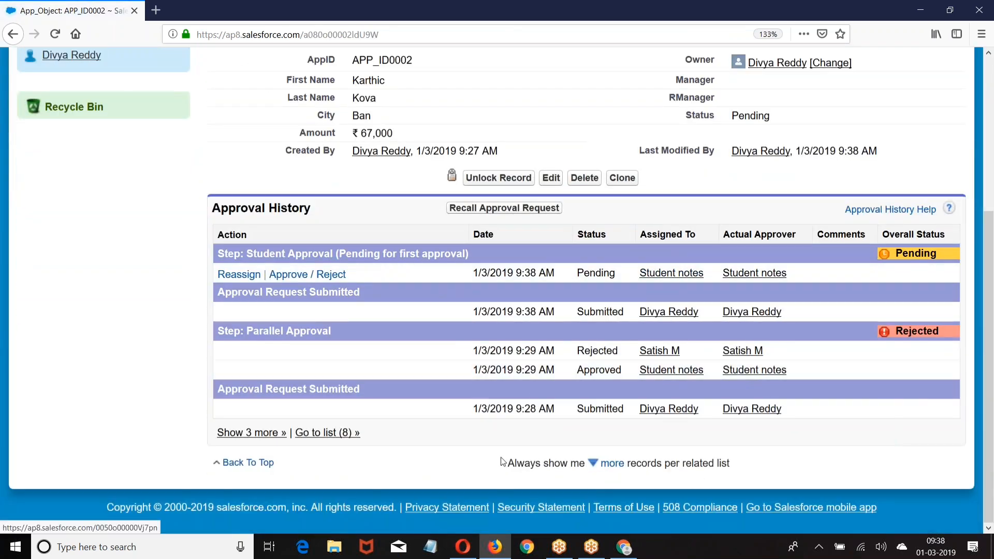
{"action": "left_click", "coordinate": [463, 544]}
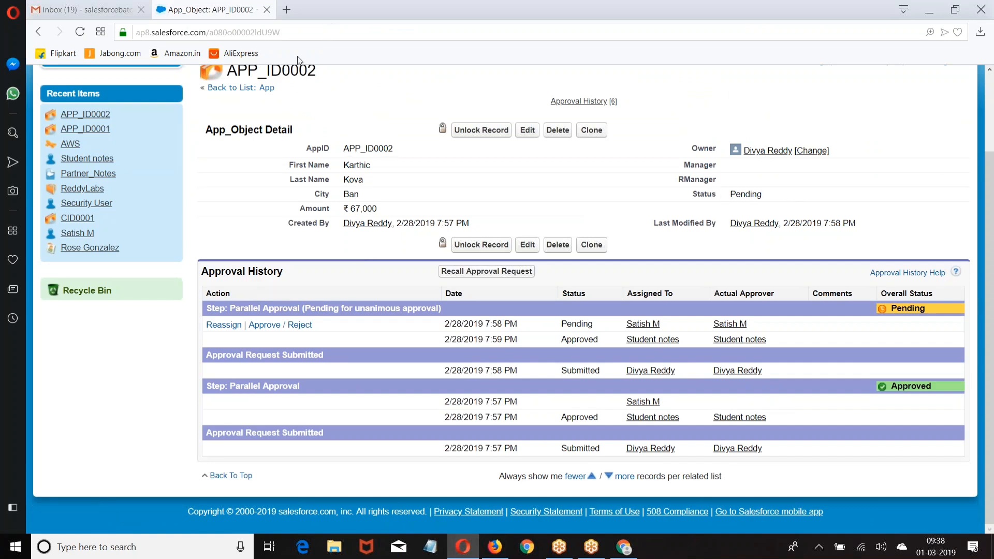
Reload APP_ID0002 and approve its pending Student Approval request.
{"action": "left_click", "coordinate": [301, 34]}
{"action": "key", "text": "Return"}
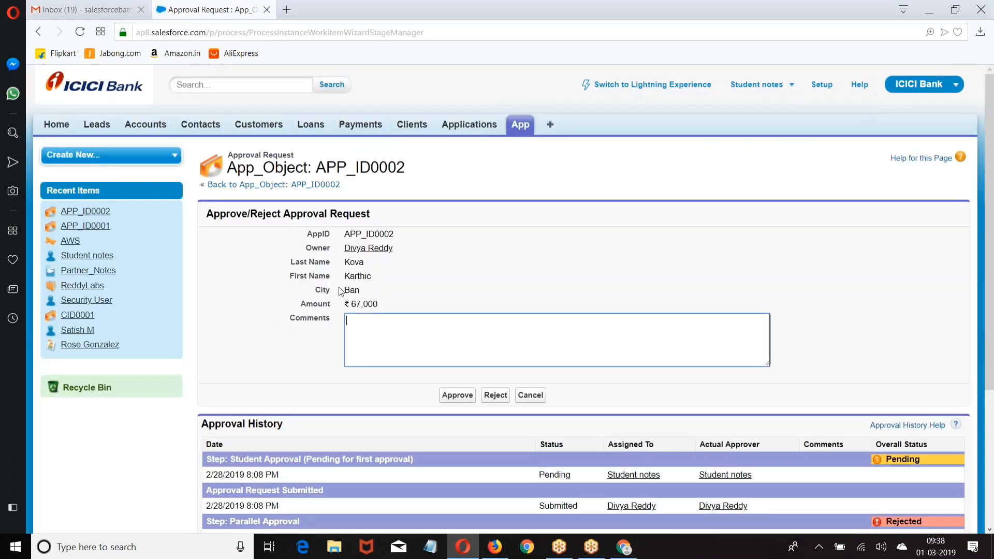
{"action": "left_click", "coordinate": [458, 395]}
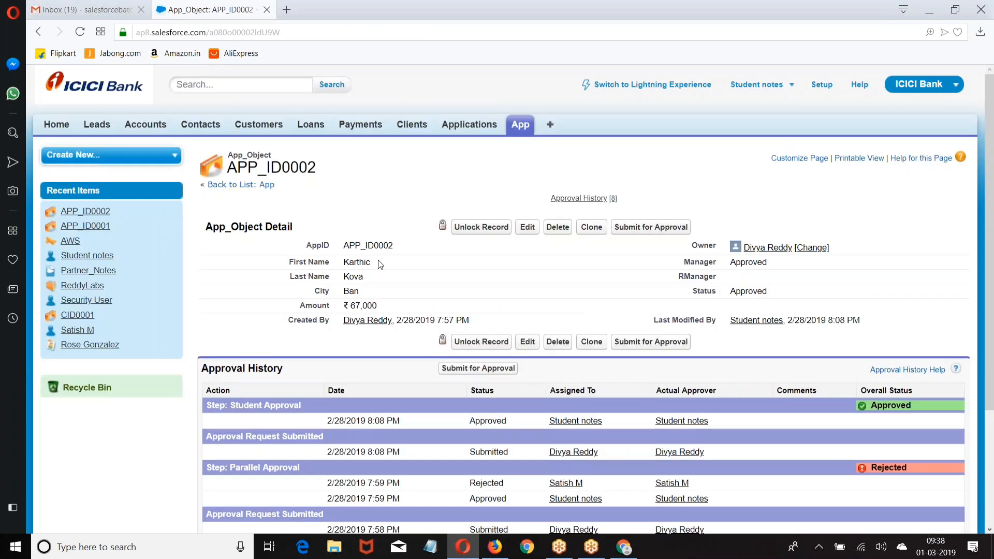
{"action": "scroll", "coordinate": [449, 202], "scroll_direction": "down", "scroll_amount": 3}
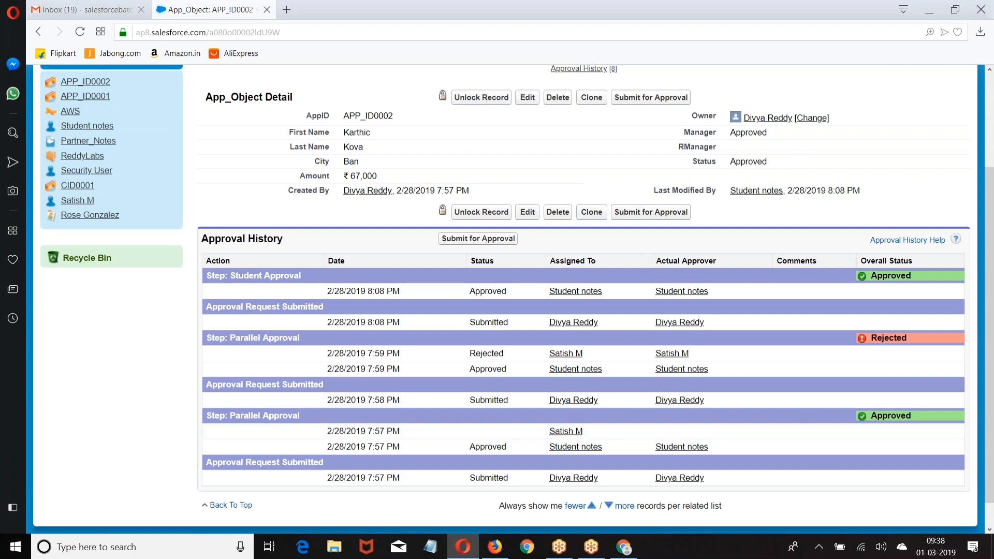
Return to the other browser window and reload the approved APP_ID0002 record.
{"action": "left_click", "coordinate": [481, 98]}
{"action": "left_click", "coordinate": [564, 110]}
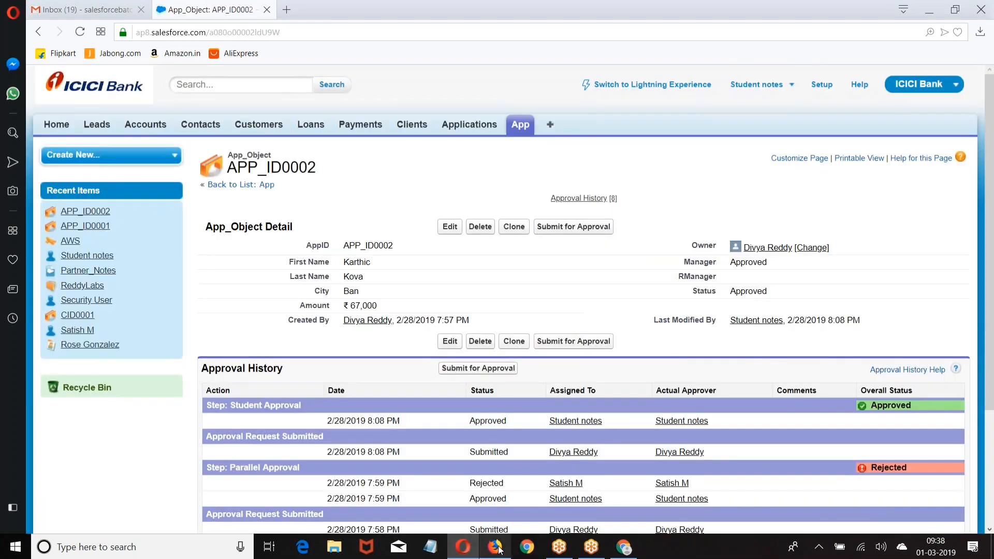
{"action": "left_click", "coordinate": [495, 547]}
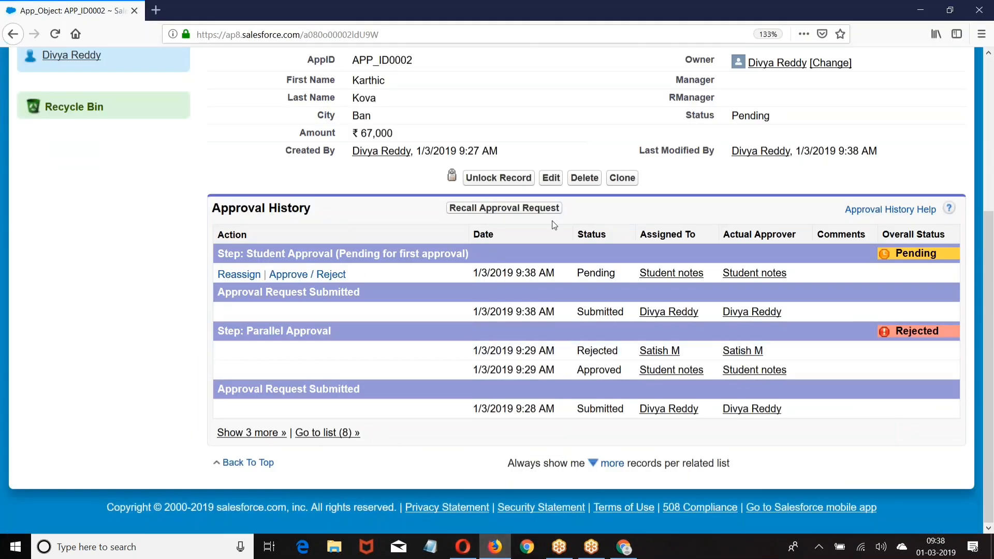
{"action": "scroll", "coordinate": [552, 221], "scroll_direction": "up", "scroll_amount": 3}
{"action": "left_click", "coordinate": [423, 31]}
{"action": "key", "text": "Return"}
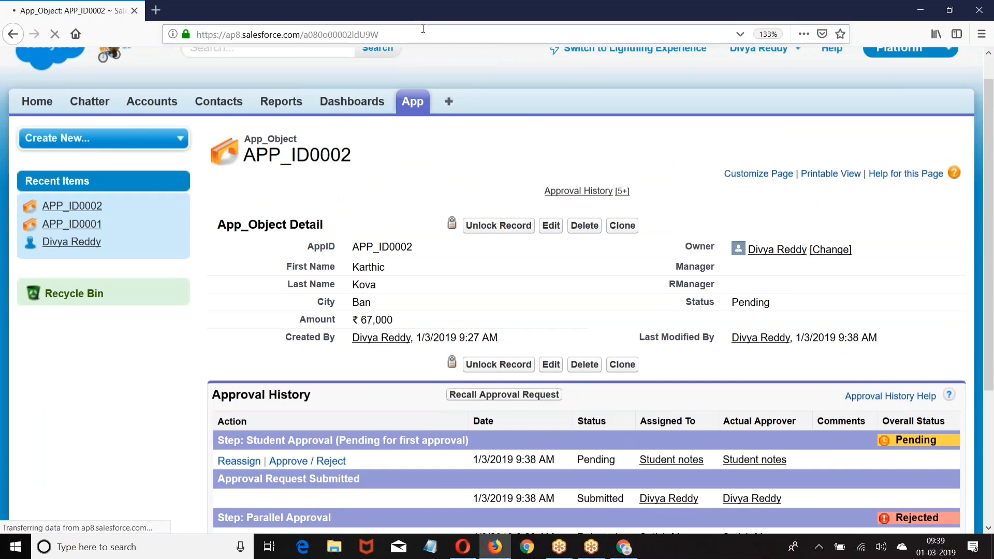
{"action": "scroll", "coordinate": [815, 133], "scroll_direction": "down", "scroll_amount": 2}
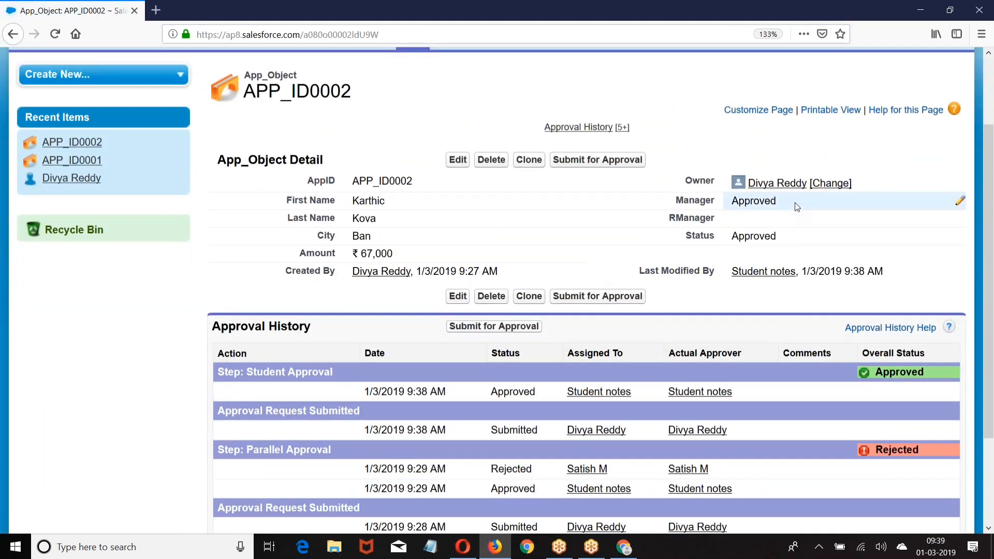
Inline-edit APP_ID0002: Manager and Status to None, City to Hyd, then save.
{"action": "double_click", "coordinate": [795, 203]}
{"action": "left_click", "coordinate": [771, 205]}
{"action": "left_click", "coordinate": [757, 219]}
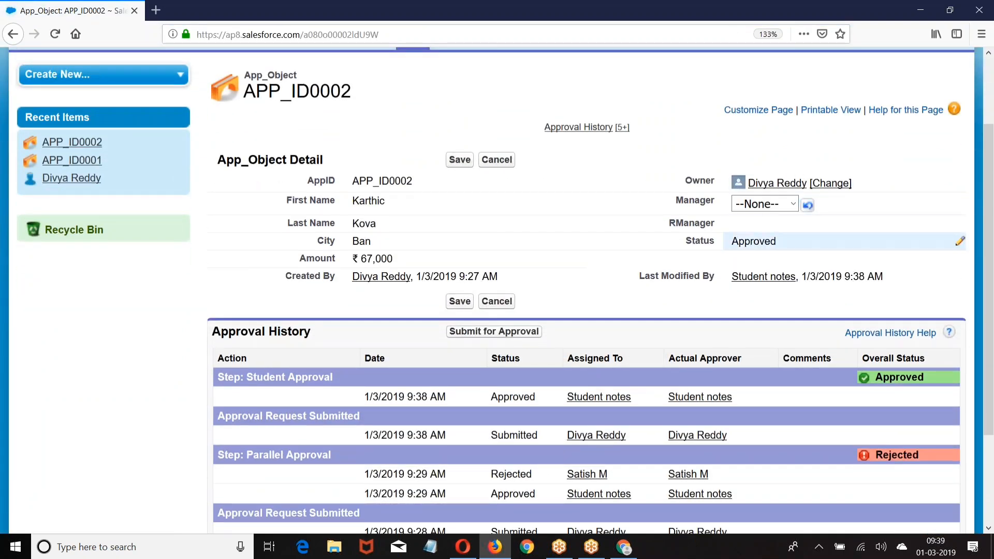
{"action": "double_click", "coordinate": [777, 242]}
{"action": "left_click", "coordinate": [764, 241]}
{"action": "left_click", "coordinate": [755, 257]}
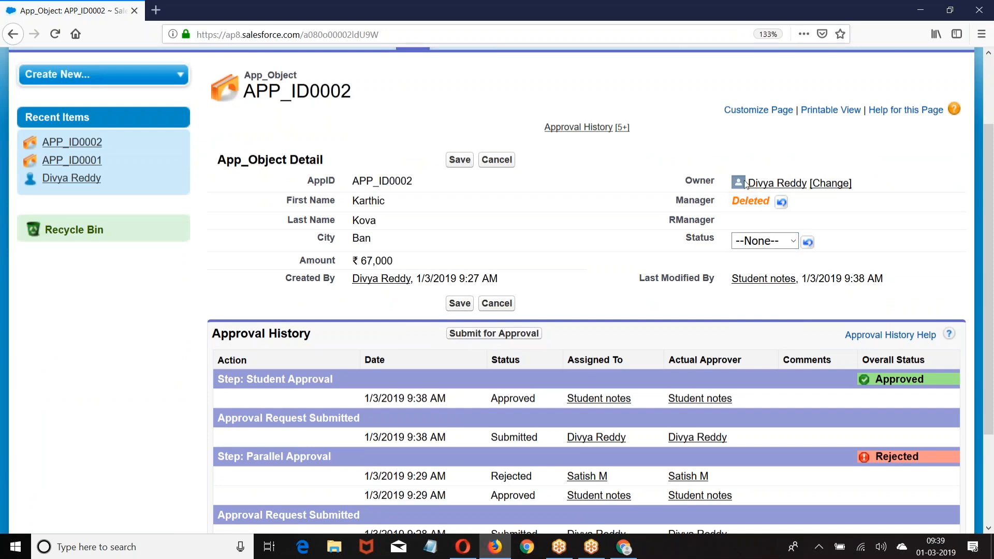
{"action": "double_click", "coordinate": [385, 239]}
{"action": "left_click", "coordinate": [386, 243]}
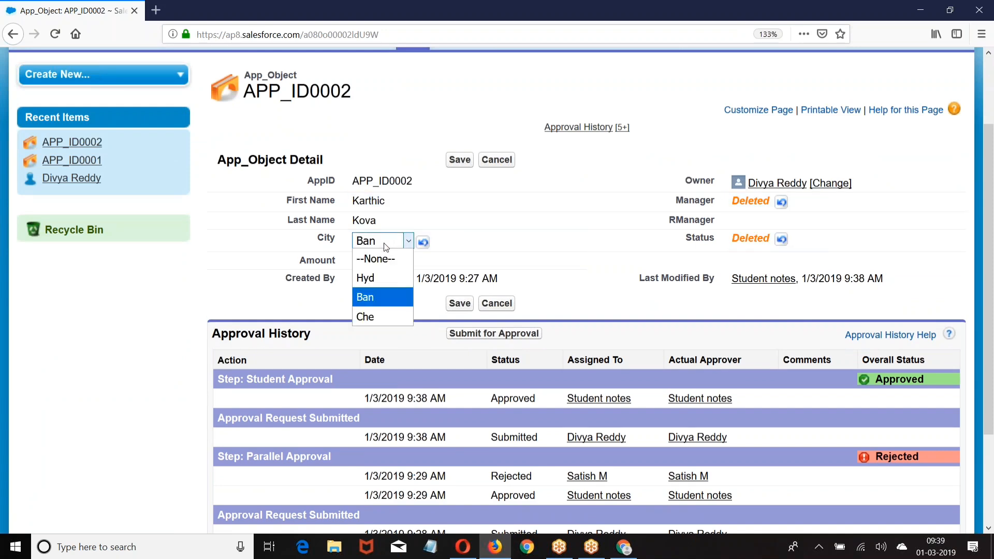
{"action": "left_click", "coordinate": [365, 278]}
{"action": "left_click", "coordinate": [459, 159]}
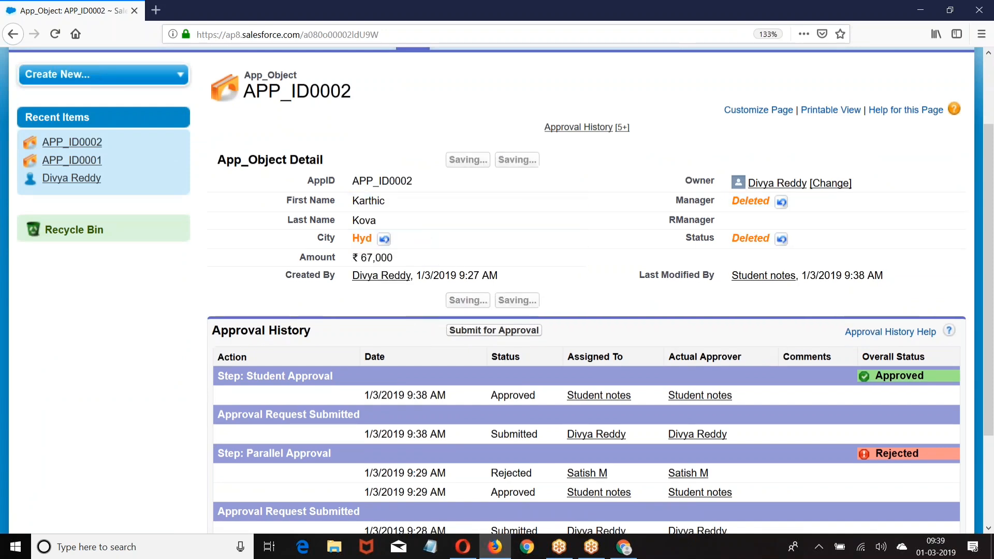
Resubmit the edited record for approval and switch to the other browser window.
{"action": "scroll", "coordinate": [661, 128], "scroll_direction": "down", "scroll_amount": 3}
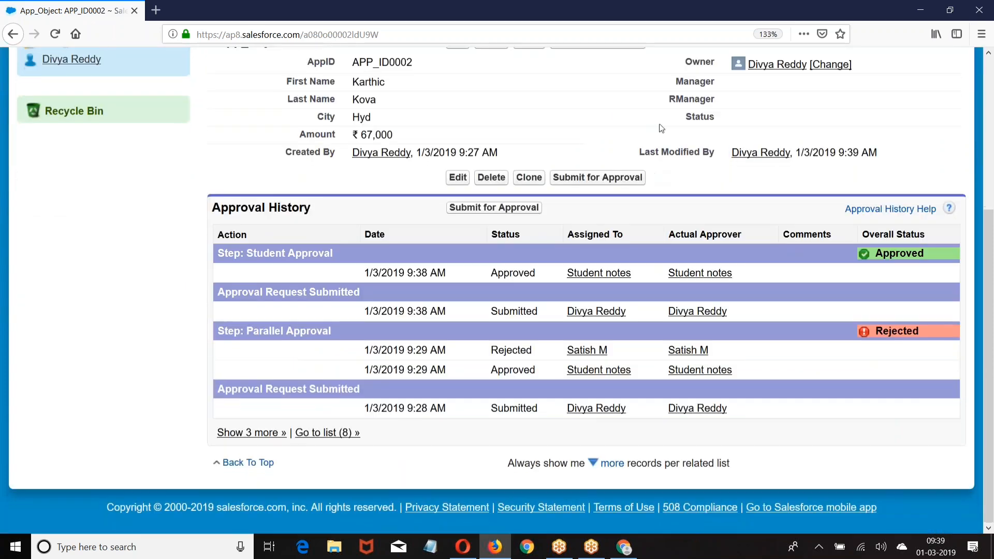
{"action": "scroll", "coordinate": [596, 134], "scroll_direction": "up", "scroll_amount": 2}
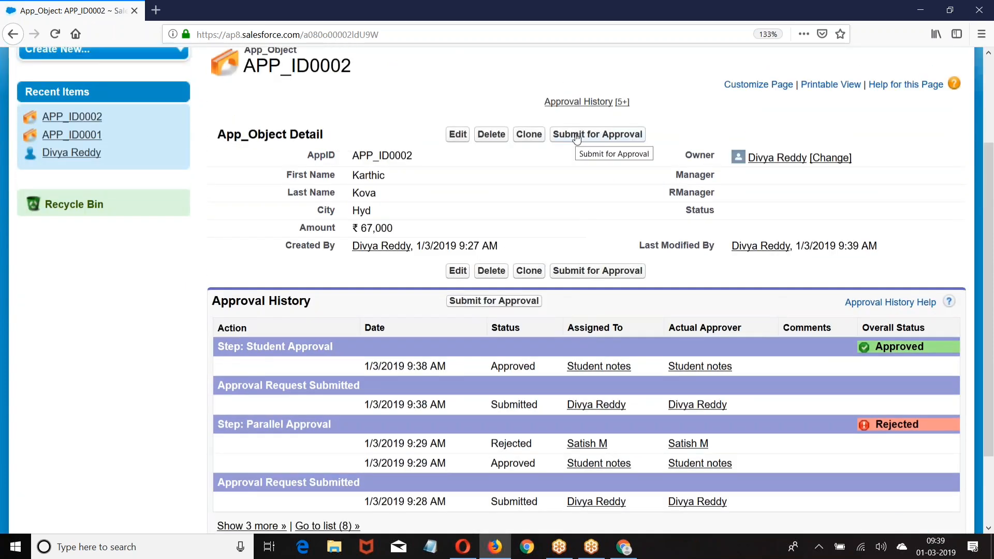
{"action": "left_click", "coordinate": [576, 136]}
{"action": "left_click", "coordinate": [659, 252]}
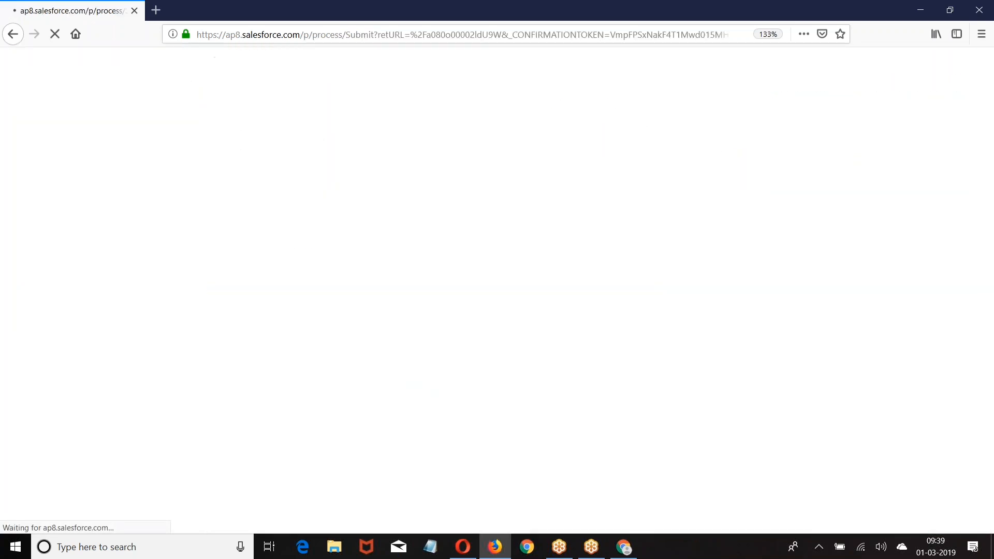
{"action": "scroll", "coordinate": [784, 254], "scroll_direction": "down", "scroll_amount": 2}
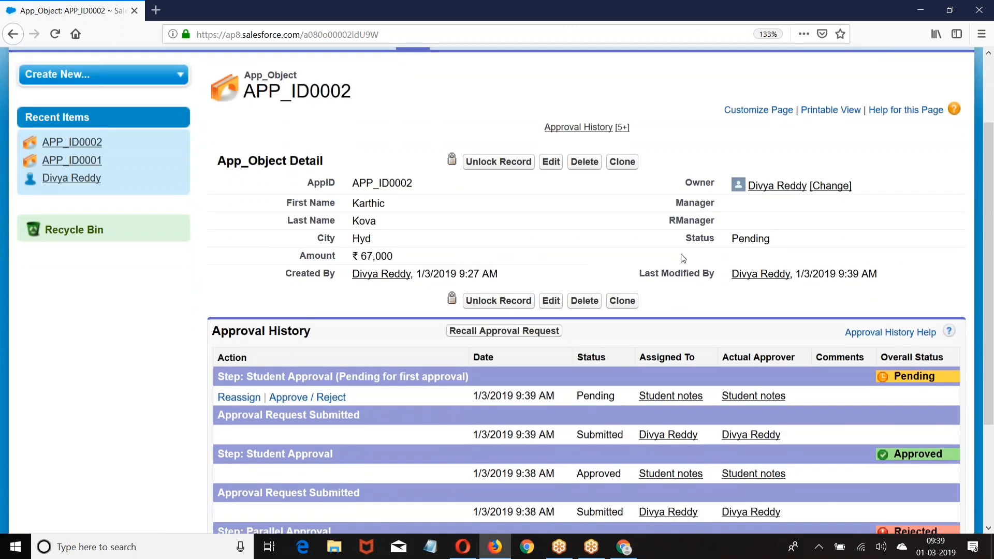
{"action": "scroll", "coordinate": [678, 267], "scroll_direction": "down", "scroll_amount": 3}
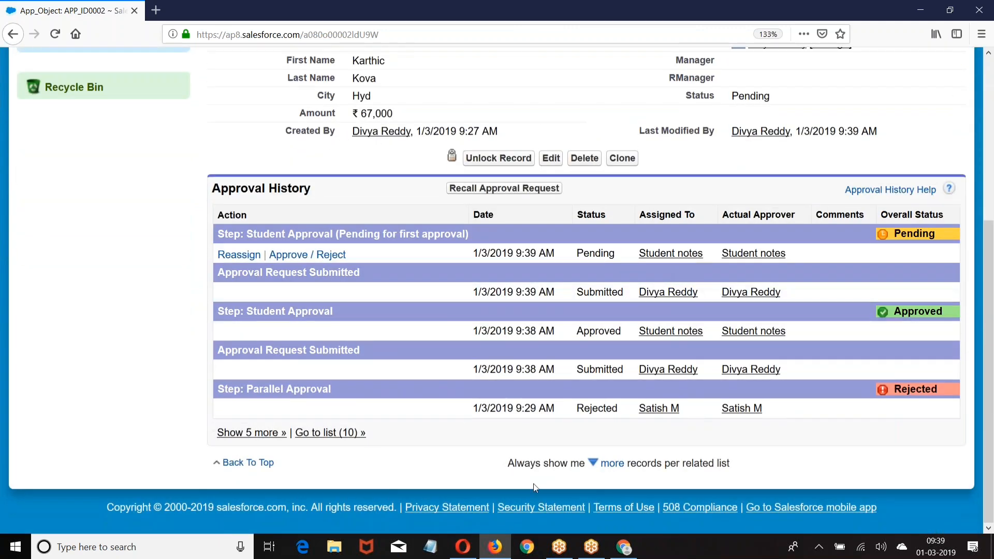
{"action": "left_click", "coordinate": [463, 546]}
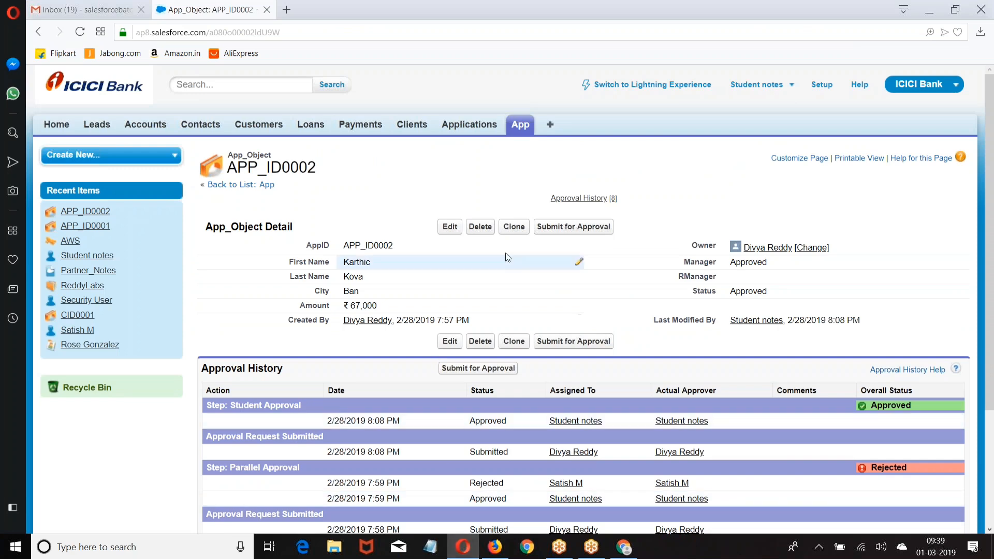
Reload APP_ID0002, approve its Student Approval step, and highlight Manager's Approved value.
{"action": "scroll", "coordinate": [653, 116], "scroll_direction": "down", "scroll_amount": 3}
{"action": "scroll", "coordinate": [633, 103], "scroll_direction": "up", "scroll_amount": 1}
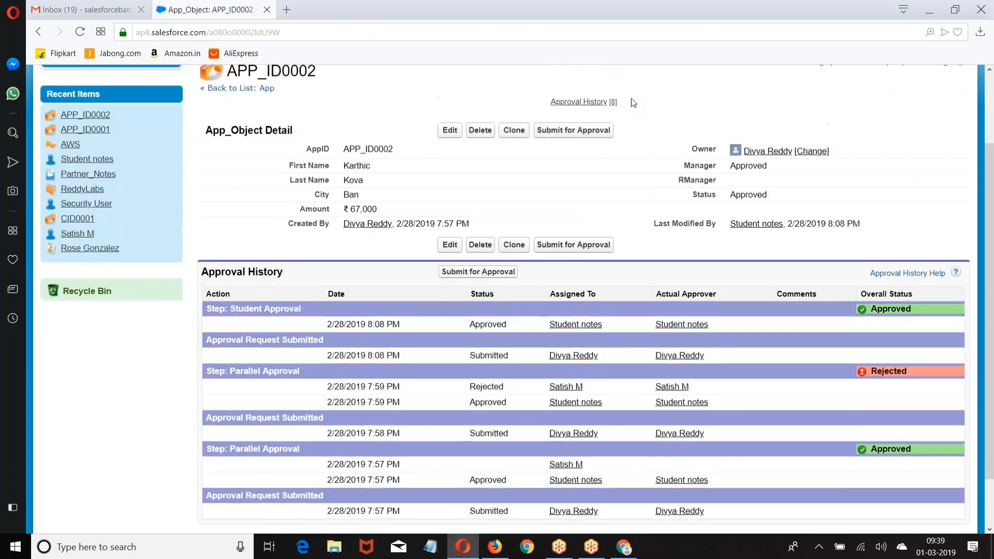
{"action": "scroll", "coordinate": [632, 103], "scroll_direction": "up", "scroll_amount": 2}
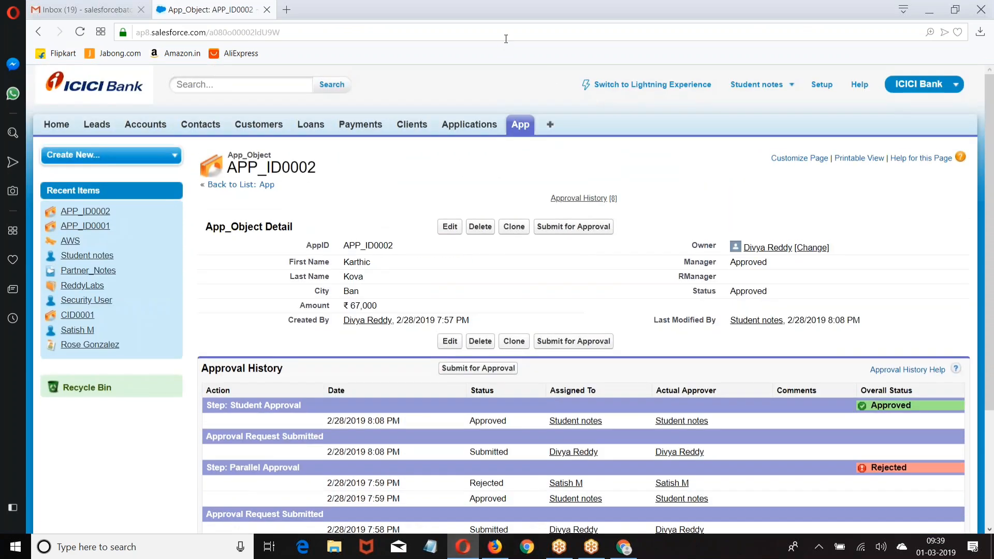
{"action": "left_click", "coordinate": [506, 37]}
{"action": "key", "text": "Return"}
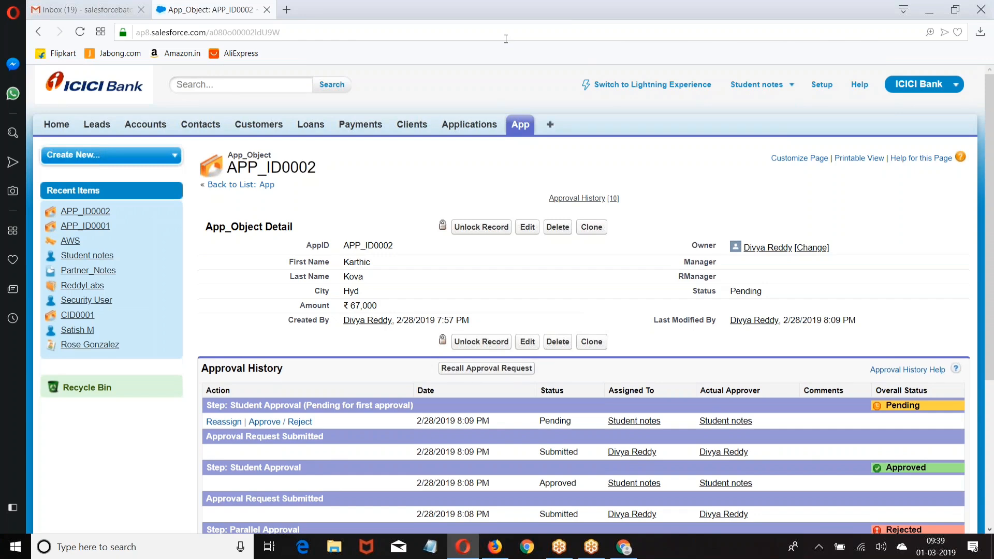
{"action": "scroll", "coordinate": [531, 204], "scroll_direction": "down", "scroll_amount": 4}
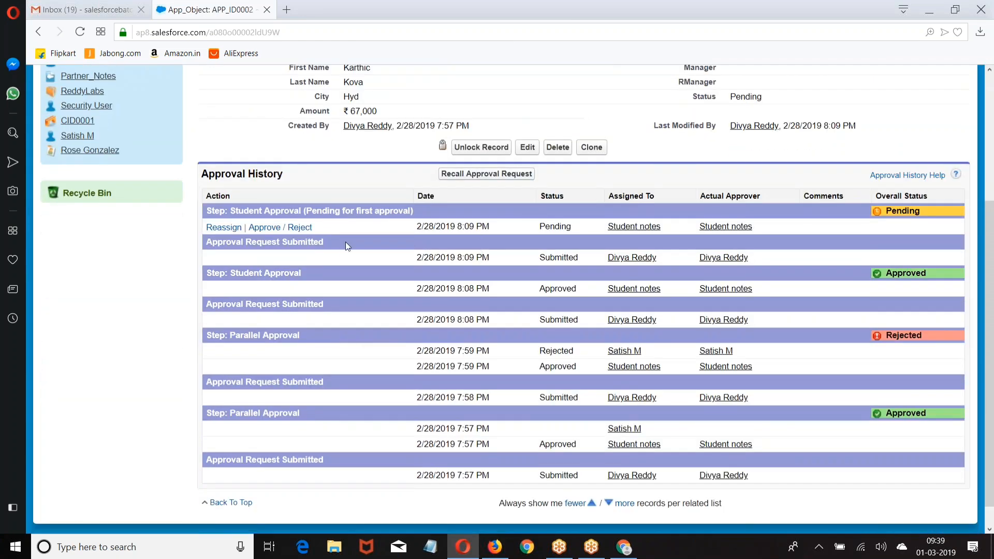
{"action": "left_click", "coordinate": [268, 227]}
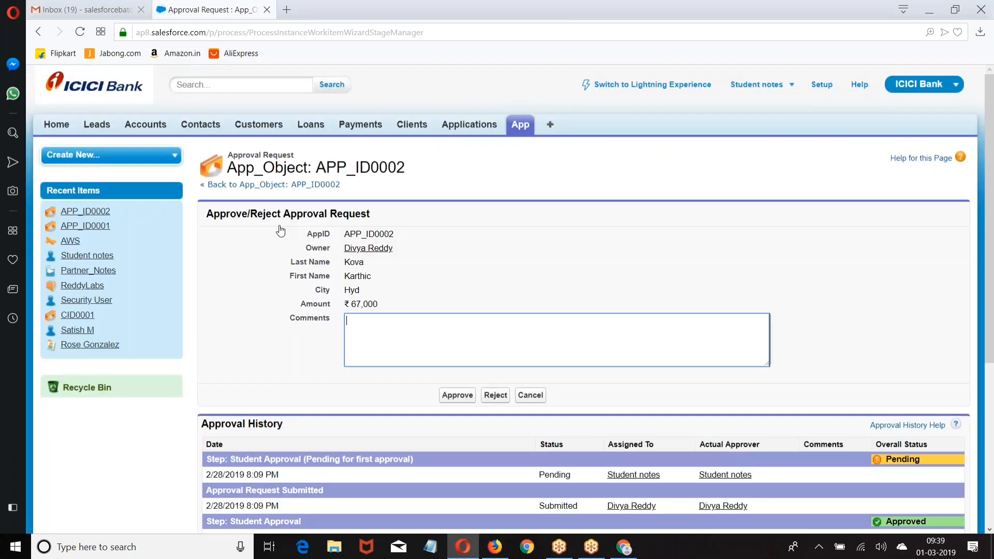
{"action": "scroll", "coordinate": [363, 231], "scroll_direction": "down", "scroll_amount": 3}
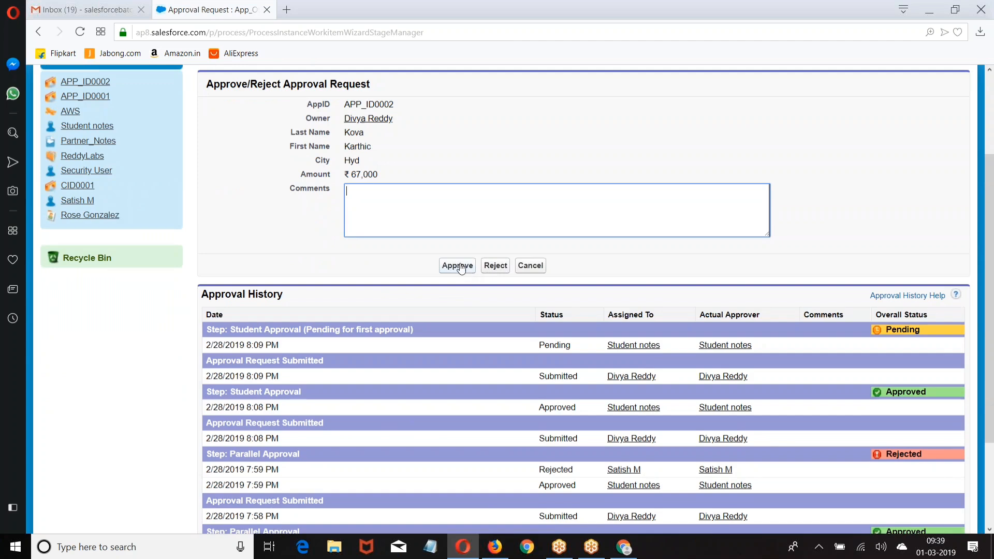
{"action": "left_click", "coordinate": [458, 266]}
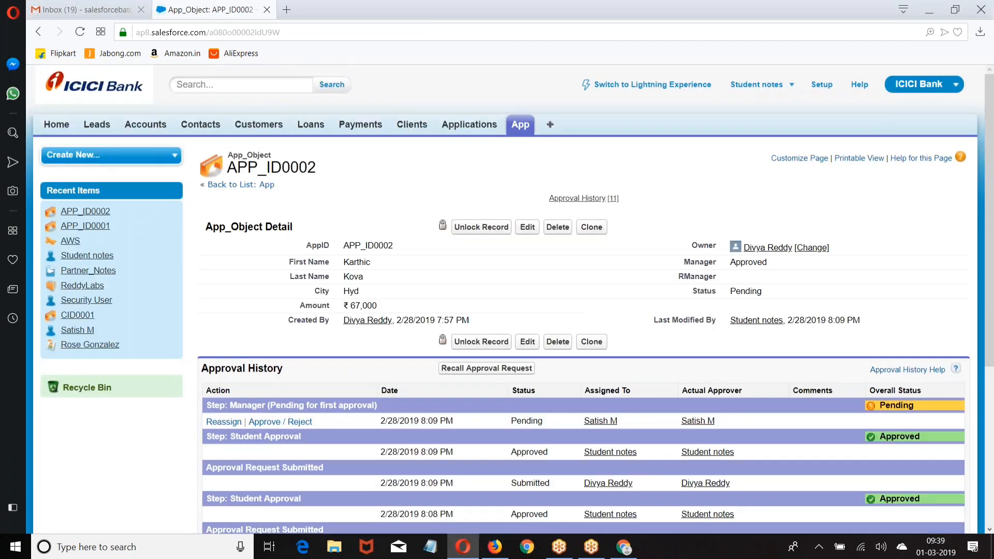
{"action": "scroll", "coordinate": [715, 228], "scroll_direction": "down", "scroll_amount": 3}
{"action": "left_click_drag", "start_coordinate": [732, 133], "coordinate": [781, 142]}
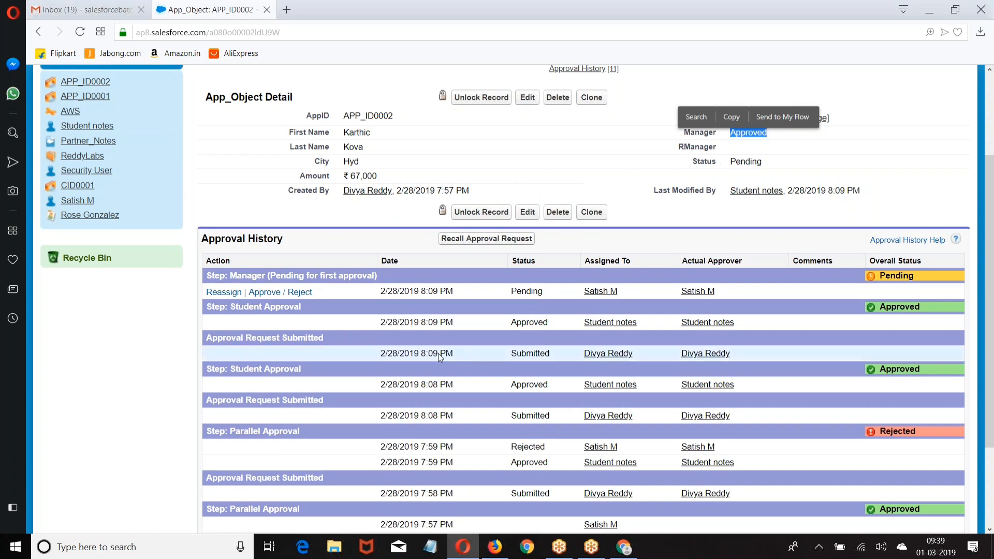
Bring up Chrome and reload the APP_ID0002 record page in Lightning.
{"action": "left_click", "coordinate": [624, 547]}
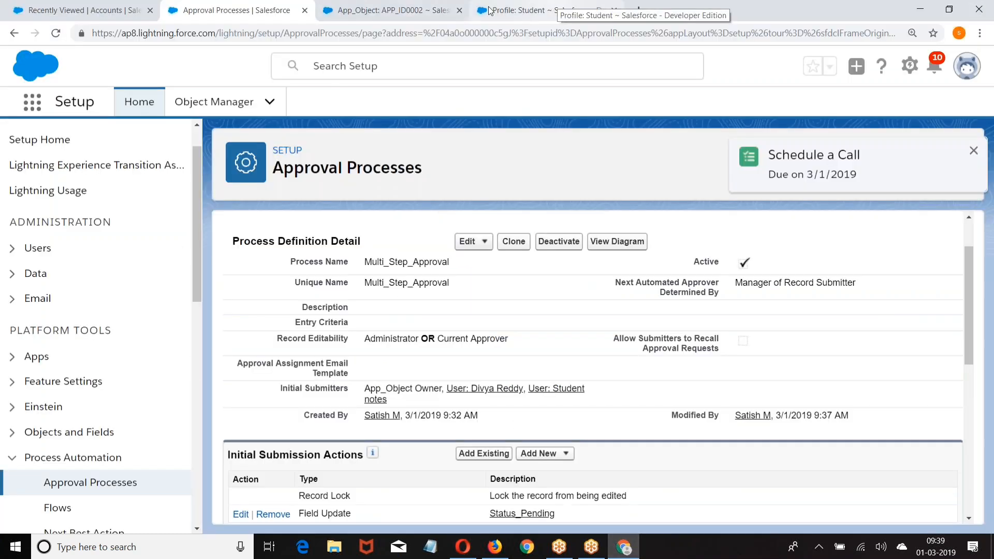
{"action": "left_click", "coordinate": [435, 11]}
{"action": "left_click", "coordinate": [437, 31]}
{"action": "key", "text": "Return"}
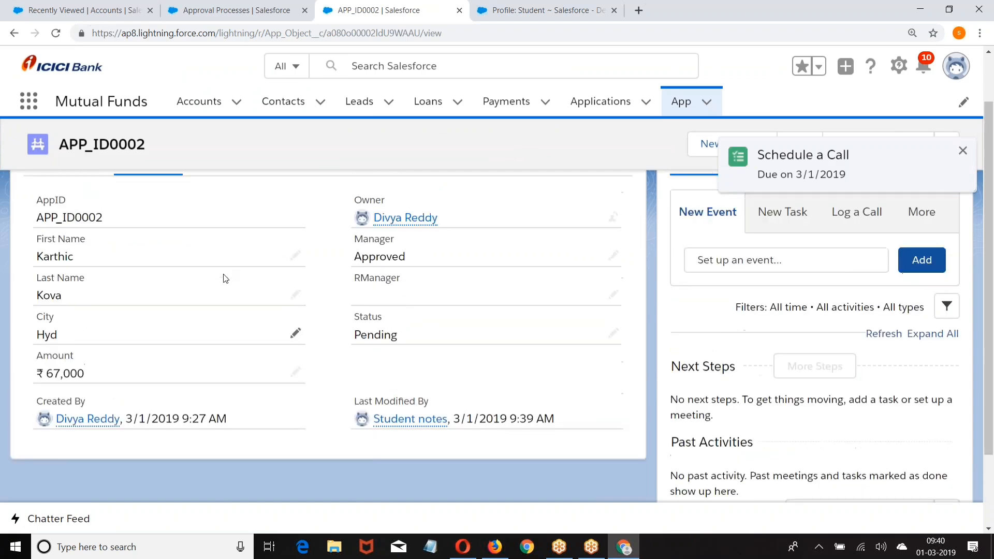
Check the Related tab's Approval History, return to Details, and dismiss the Schedule a Call reminder.
{"action": "left_click", "coordinate": [73, 222]}
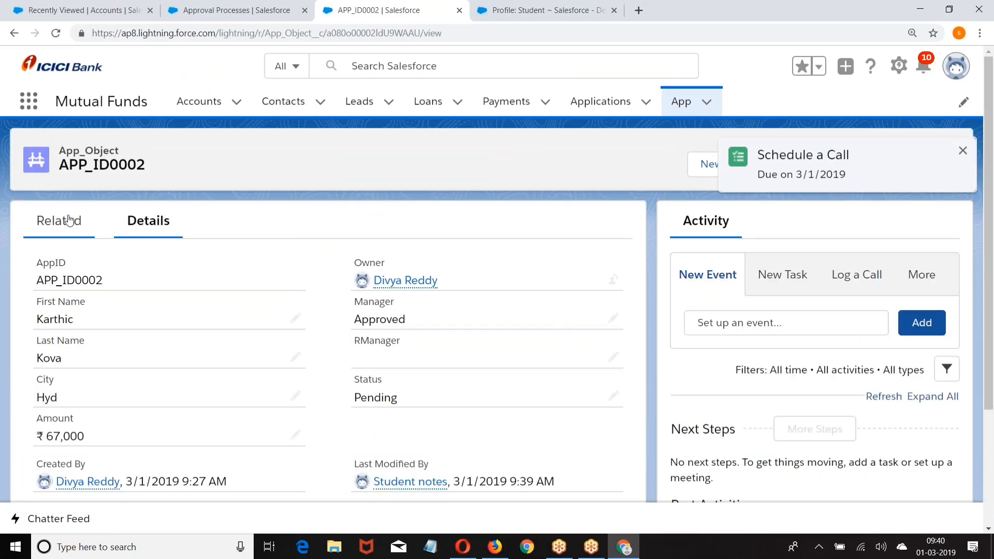
{"action": "scroll", "coordinate": [355, 260], "scroll_direction": "down", "scroll_amount": 1}
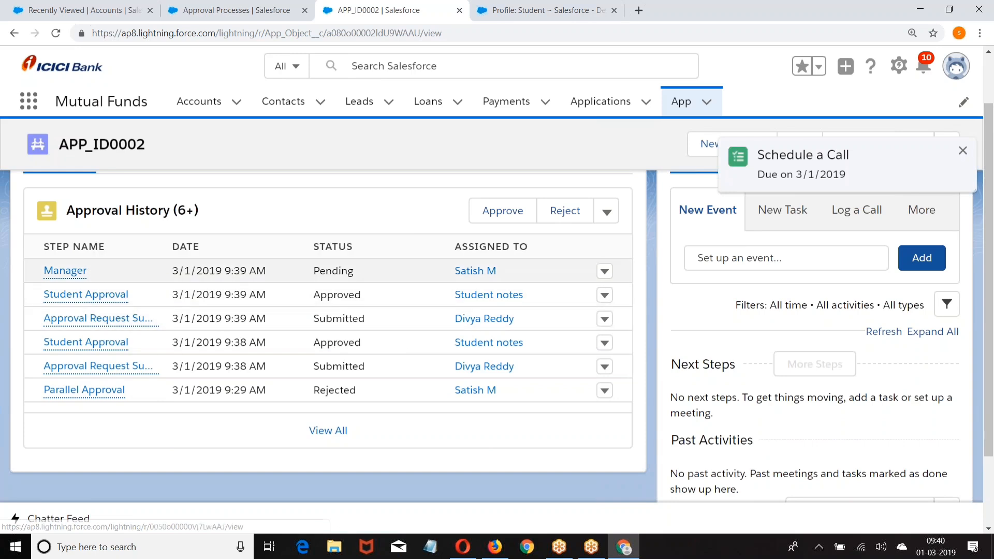
{"action": "scroll", "coordinate": [226, 255], "scroll_direction": "up", "scroll_amount": 1}
{"action": "left_click", "coordinate": [144, 223]}
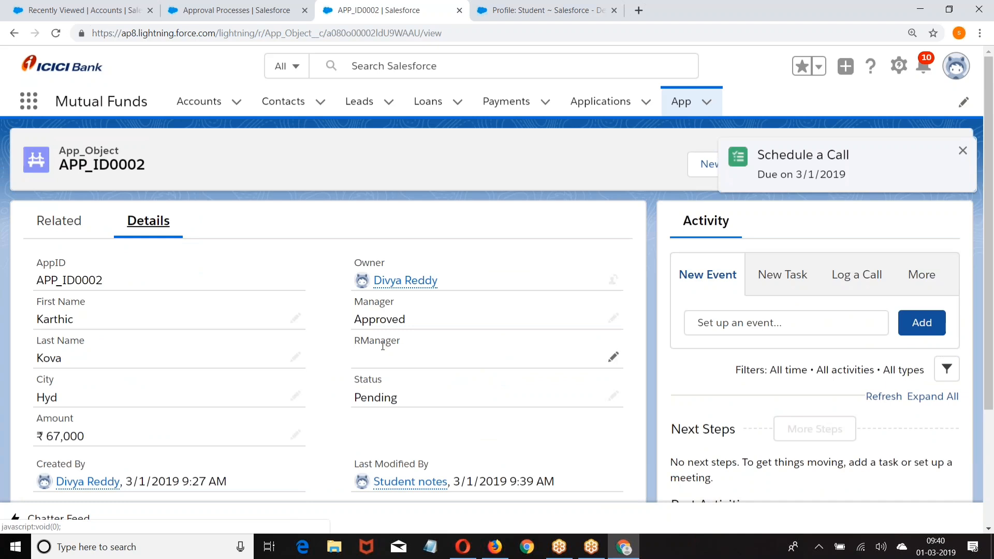
{"action": "scroll", "coordinate": [377, 344], "scroll_direction": "down", "scroll_amount": 3}
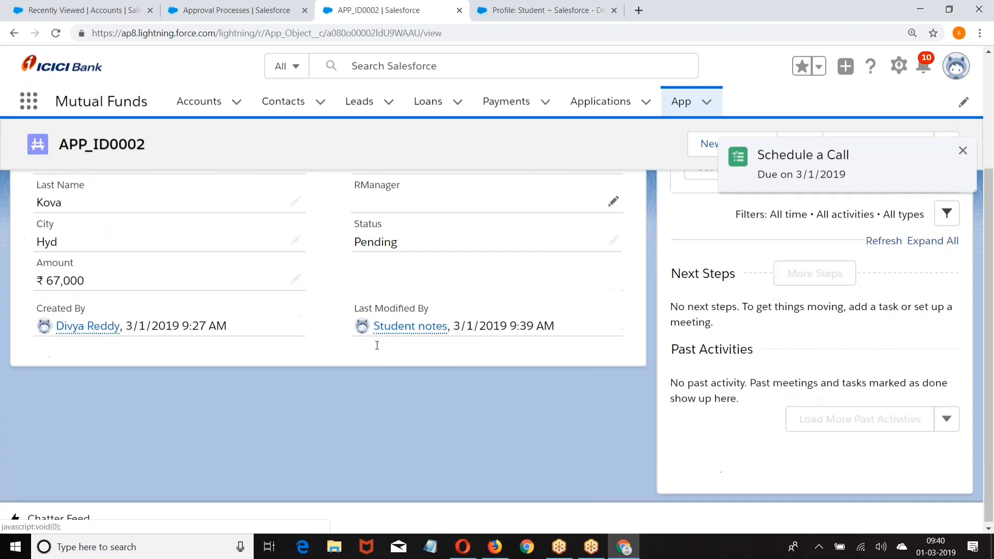
{"action": "scroll", "coordinate": [377, 344], "scroll_direction": "up", "scroll_amount": 3}
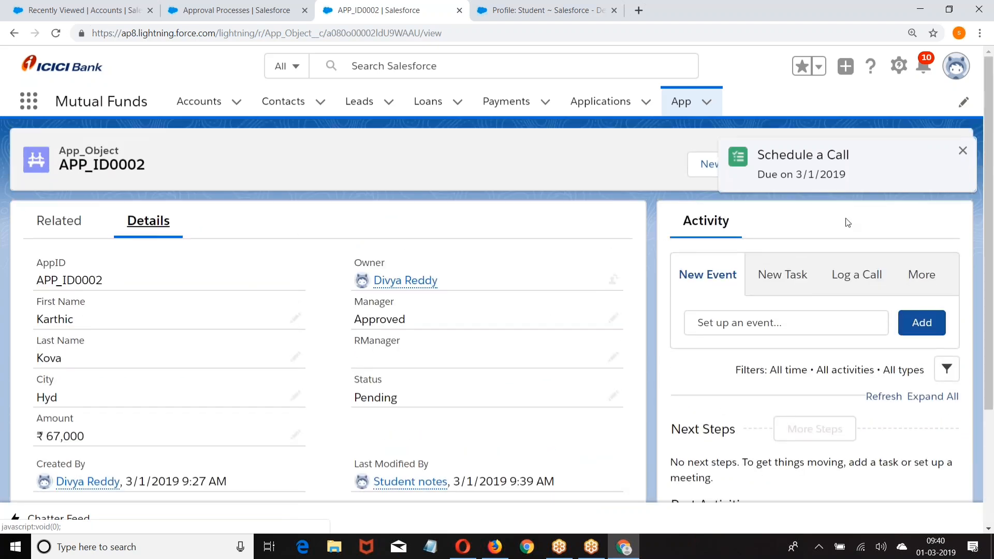
{"action": "left_click", "coordinate": [962, 150]}
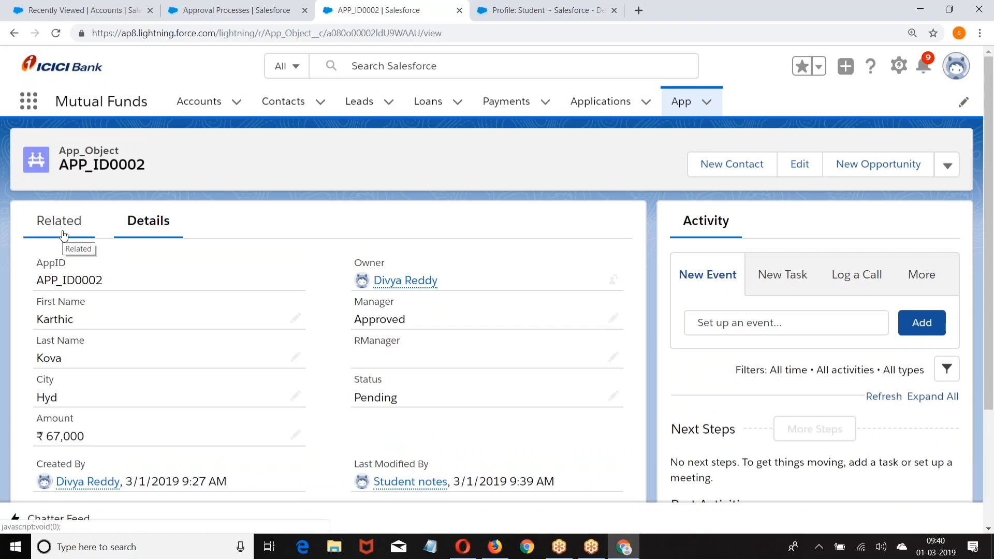
{"action": "scroll", "coordinate": [466, 329], "scroll_direction": "down", "scroll_amount": 3}
{"action": "scroll", "coordinate": [211, 264], "scroll_direction": "up", "scroll_amount": 3}
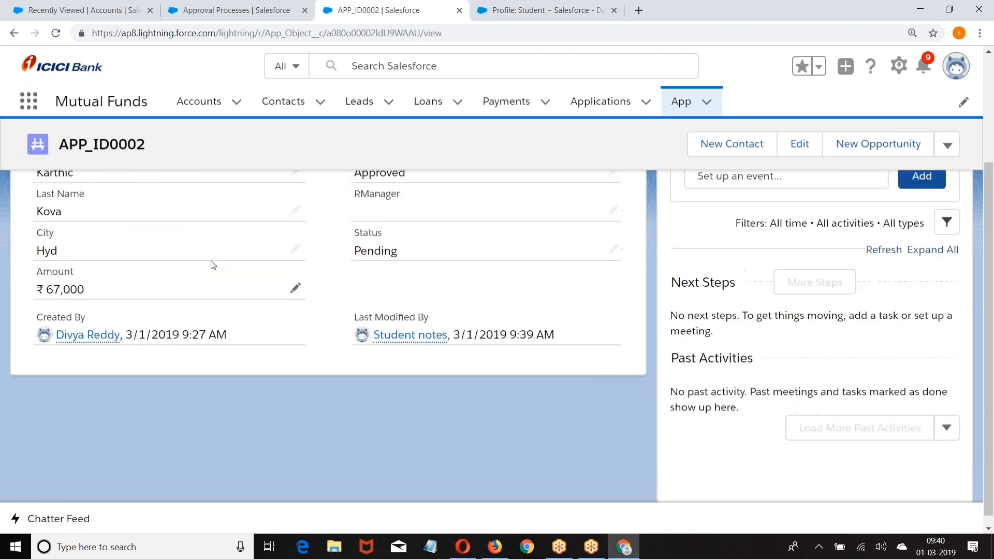
Switch to Salesforce Classic and open the APP_ID0002 App record.
{"action": "left_click", "coordinate": [956, 66]}
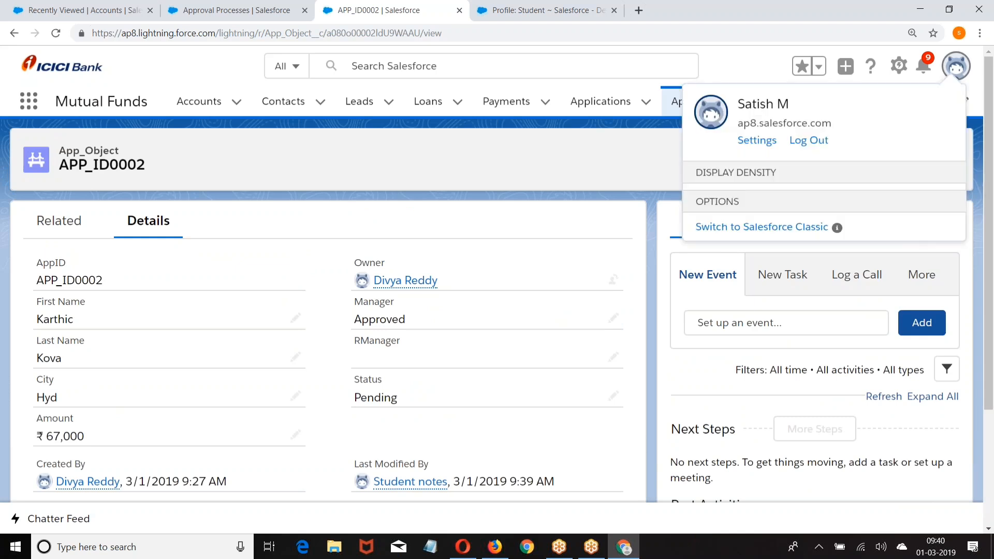
{"action": "left_click", "coordinate": [747, 288]}
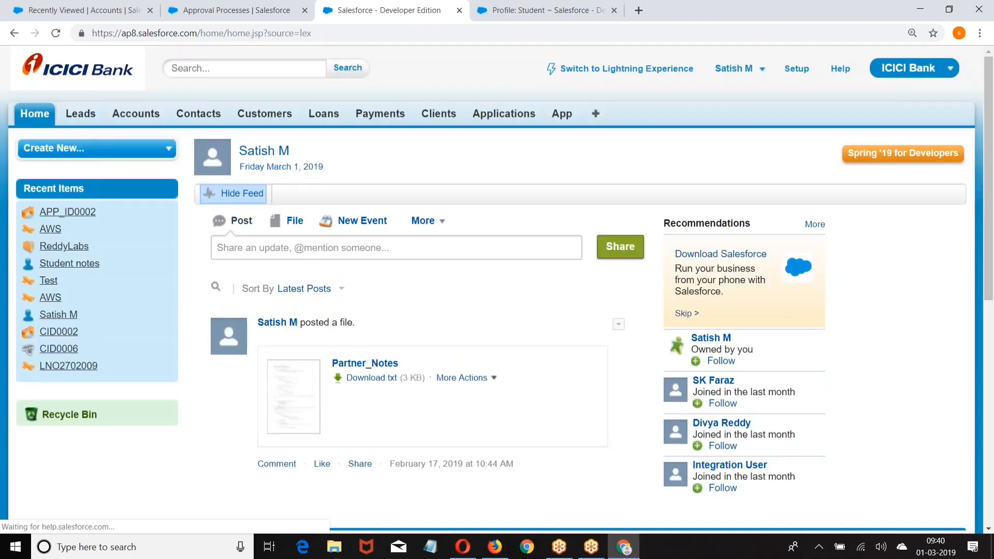
{"action": "left_click", "coordinate": [561, 115]}
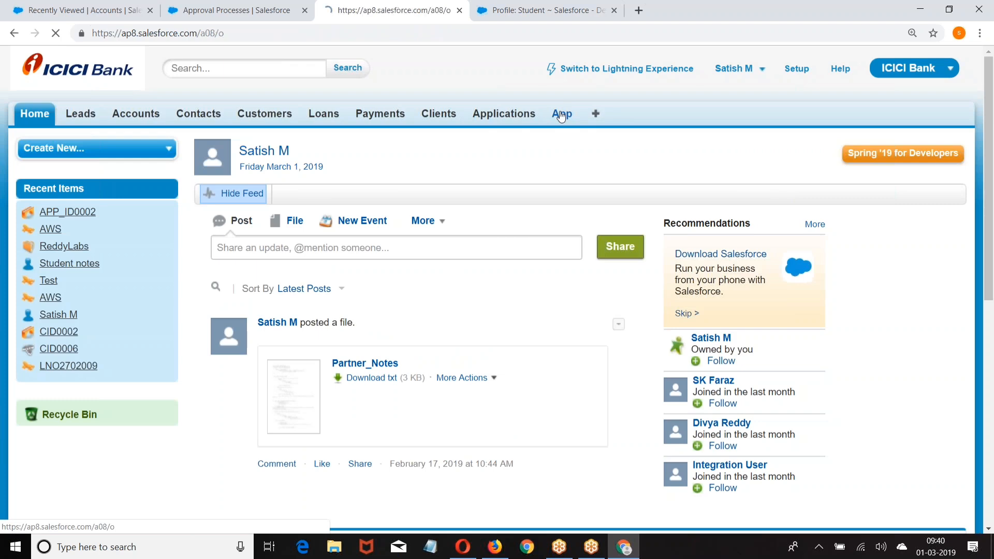
{"action": "left_click", "coordinate": [236, 284]}
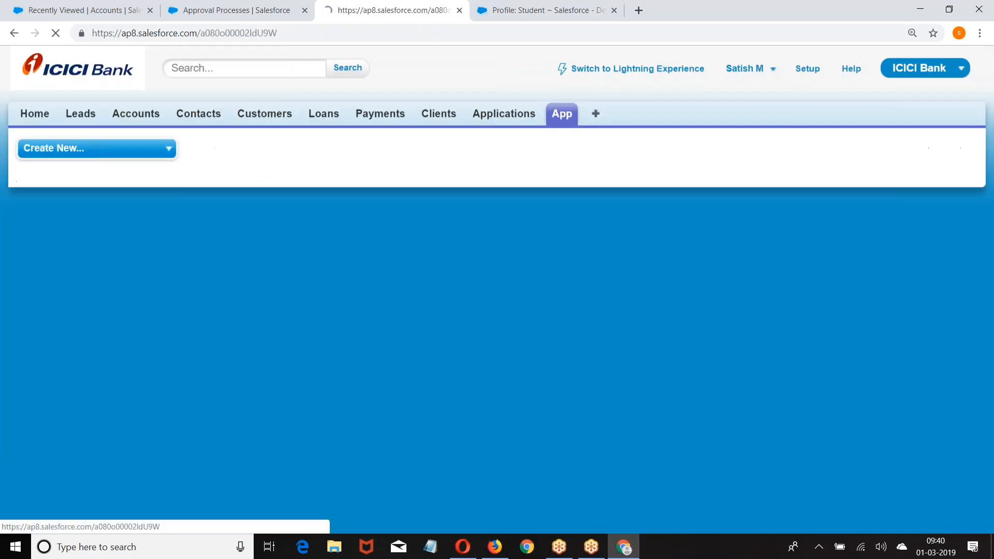
Reject the pending Manager step and highlight the resulting Rejected status.
{"action": "scroll", "coordinate": [435, 287], "scroll_direction": "down", "scroll_amount": 4}
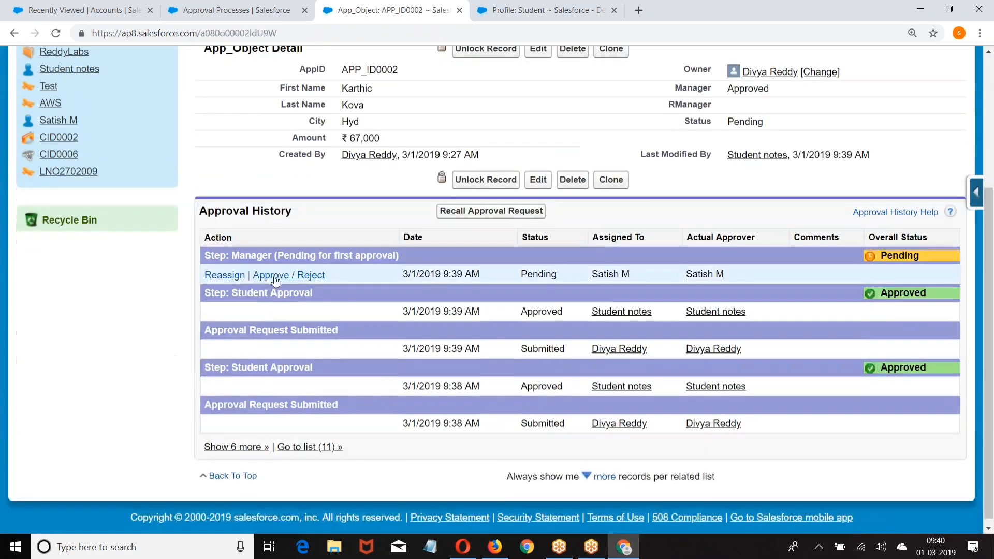
{"action": "left_click", "coordinate": [271, 278]}
{"action": "scroll", "coordinate": [455, 282], "scroll_direction": "down", "scroll_amount": 2}
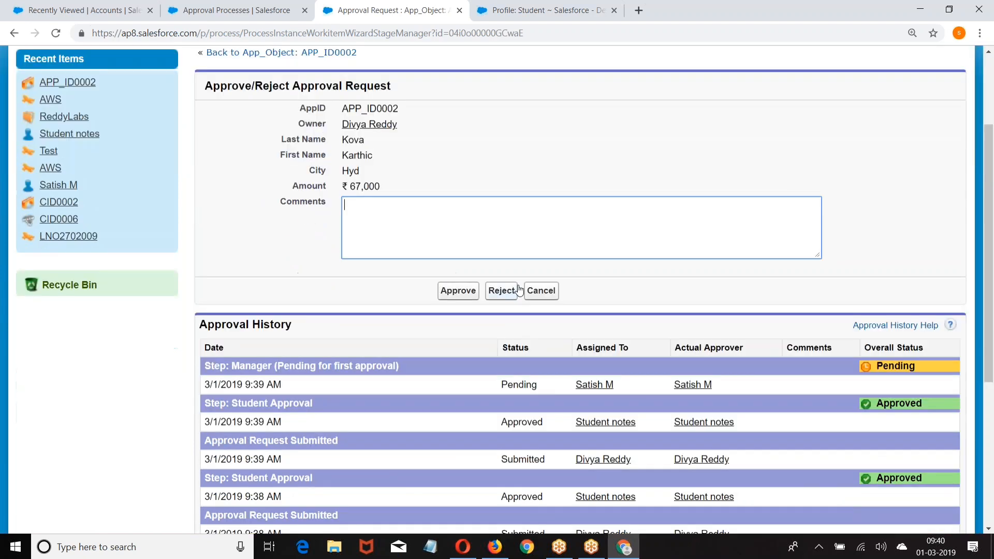
{"action": "left_click", "coordinate": [504, 291]}
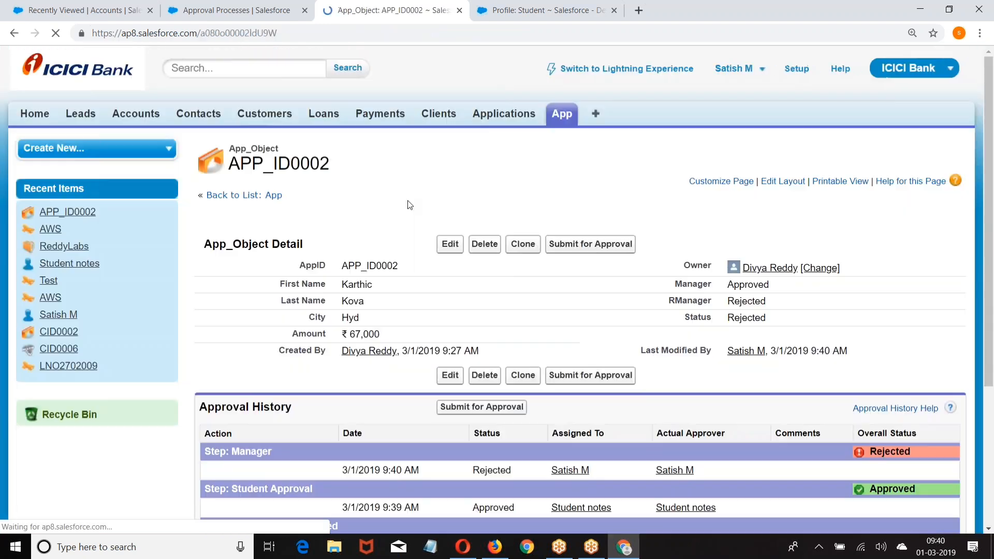
{"action": "scroll", "coordinate": [408, 200], "scroll_direction": "down", "scroll_amount": 3}
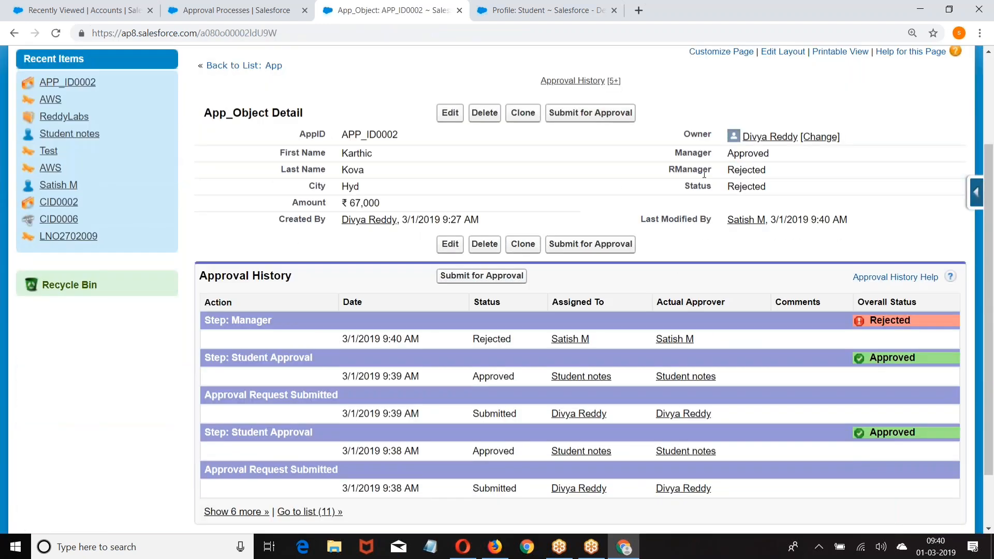
{"action": "left_click_drag", "start_coordinate": [729, 170], "coordinate": [781, 186]}
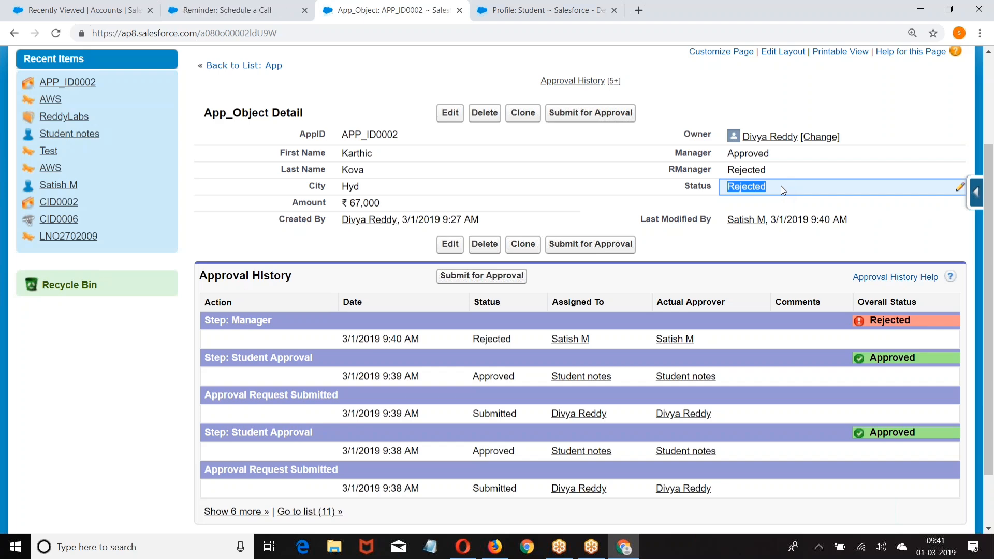
{"action": "scroll", "coordinate": [766, 260], "scroll_direction": "up", "scroll_amount": 1}
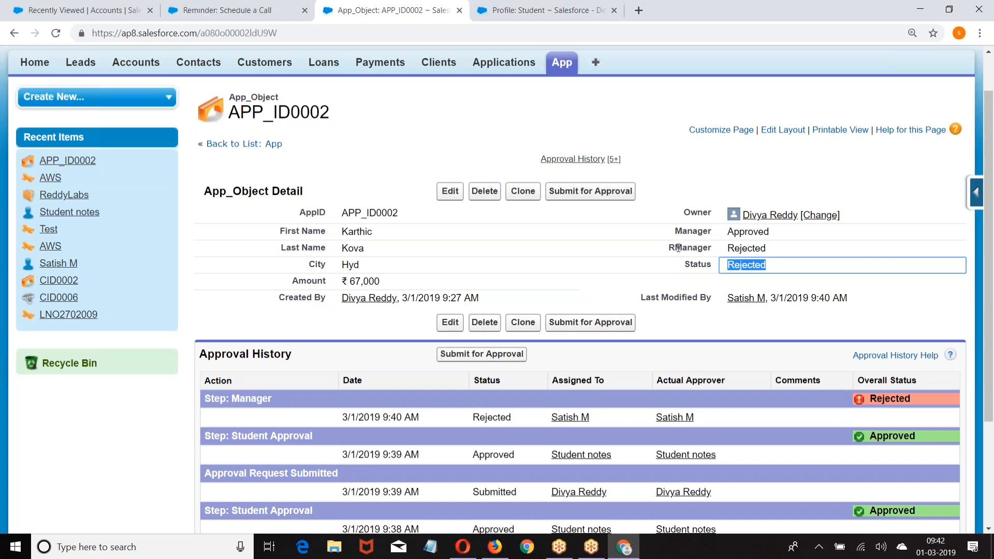
{"action": "scroll", "coordinate": [678, 248], "scroll_direction": "down", "scroll_amount": 1}
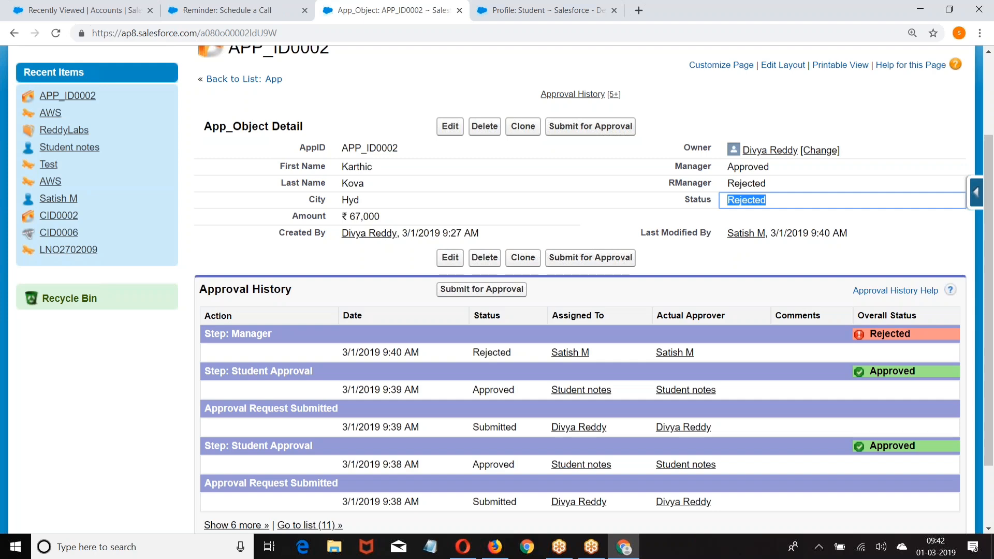
Re-save the Student Approval step with Student notes as approver, then view the approval steps.
{"action": "left_click", "coordinate": [263, 8]}
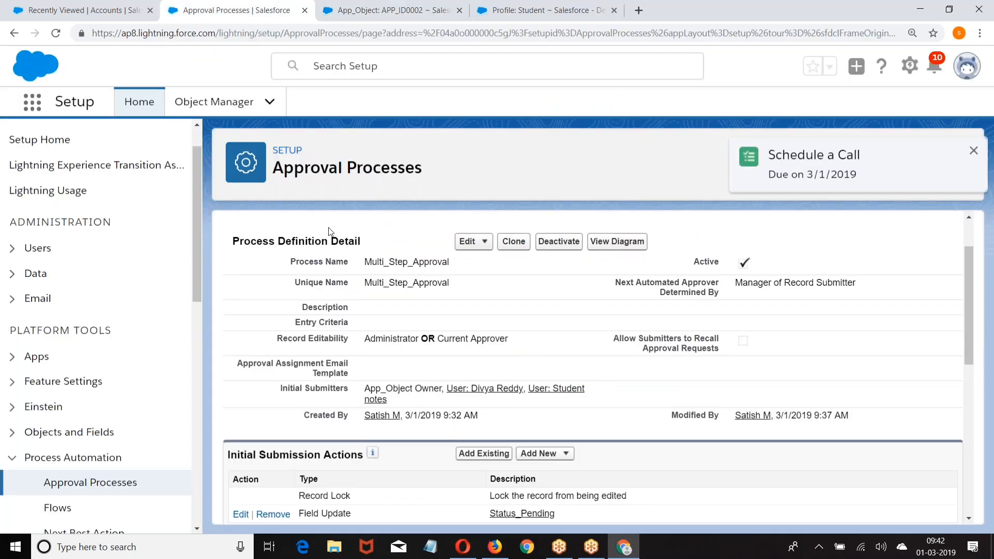
{"action": "scroll", "coordinate": [329, 232], "scroll_direction": "down", "scroll_amount": 5}
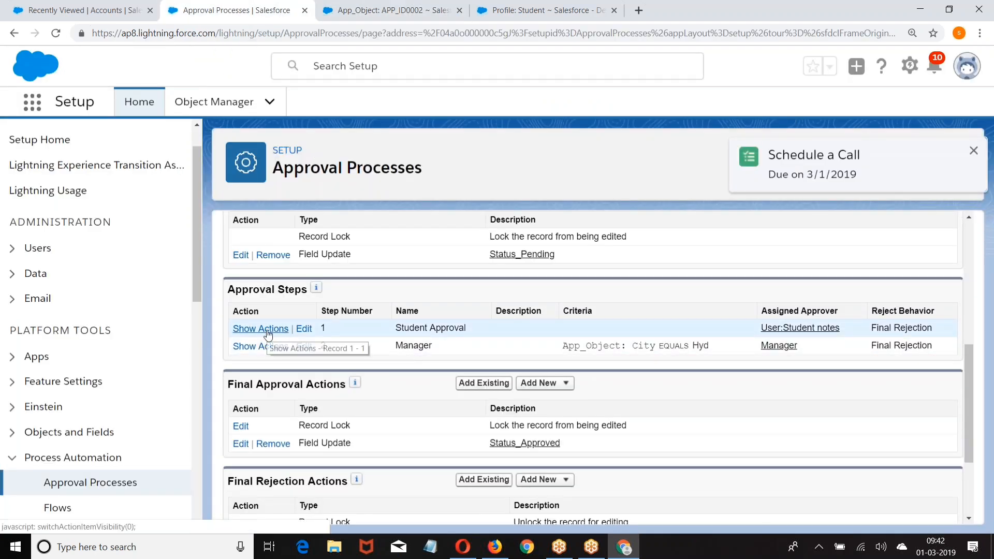
{"action": "left_click", "coordinate": [304, 329]}
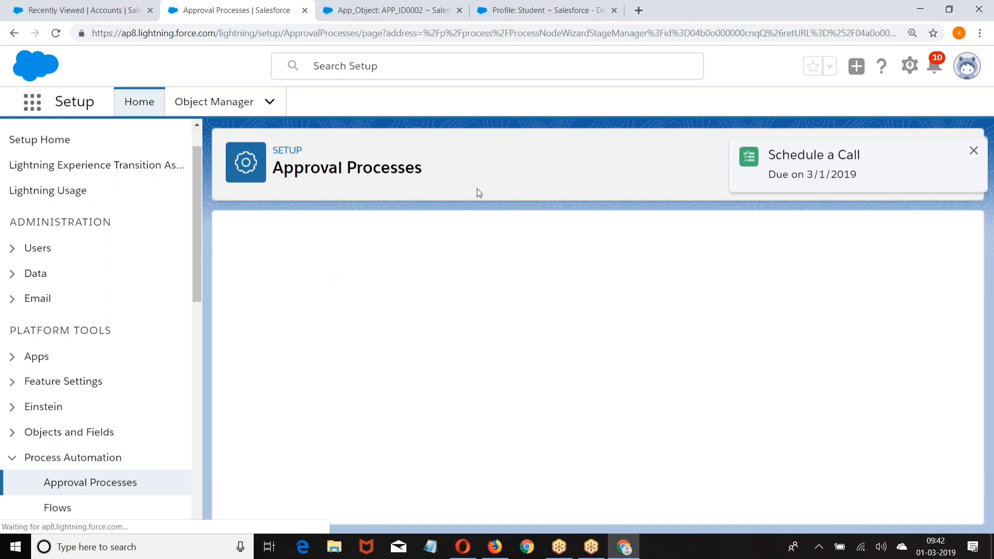
{"action": "left_click", "coordinate": [904, 323]}
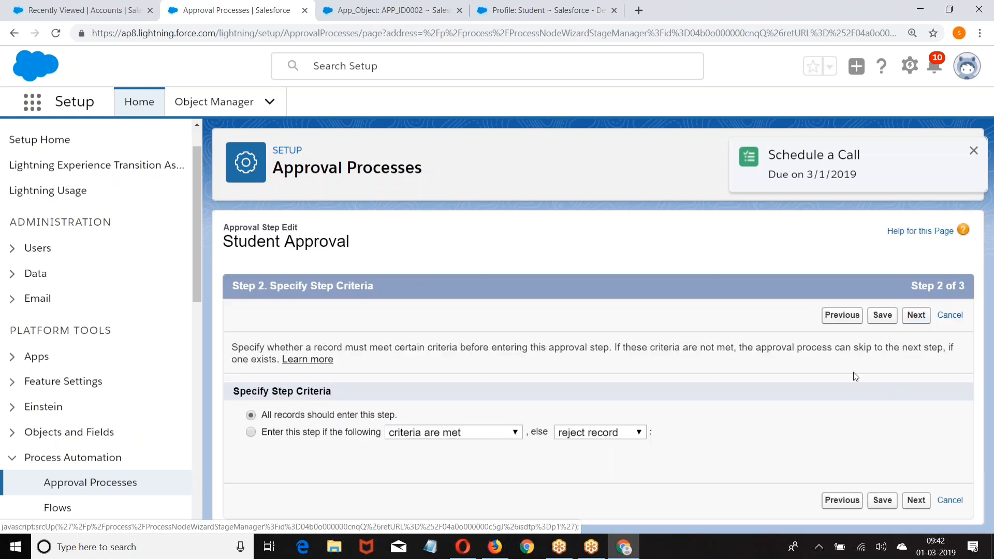
{"action": "left_click", "coordinate": [916, 315]}
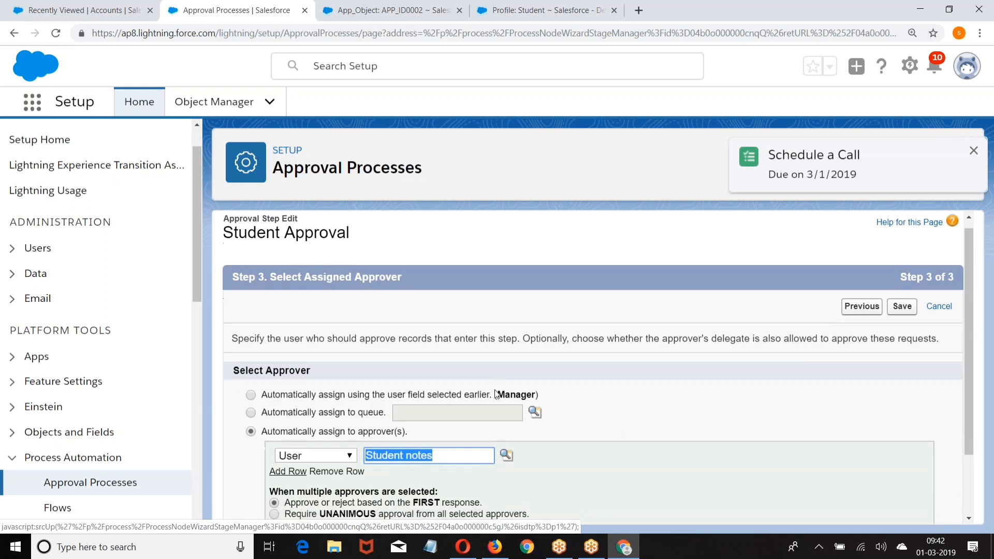
{"action": "scroll", "coordinate": [495, 395], "scroll_direction": "down", "scroll_amount": 1}
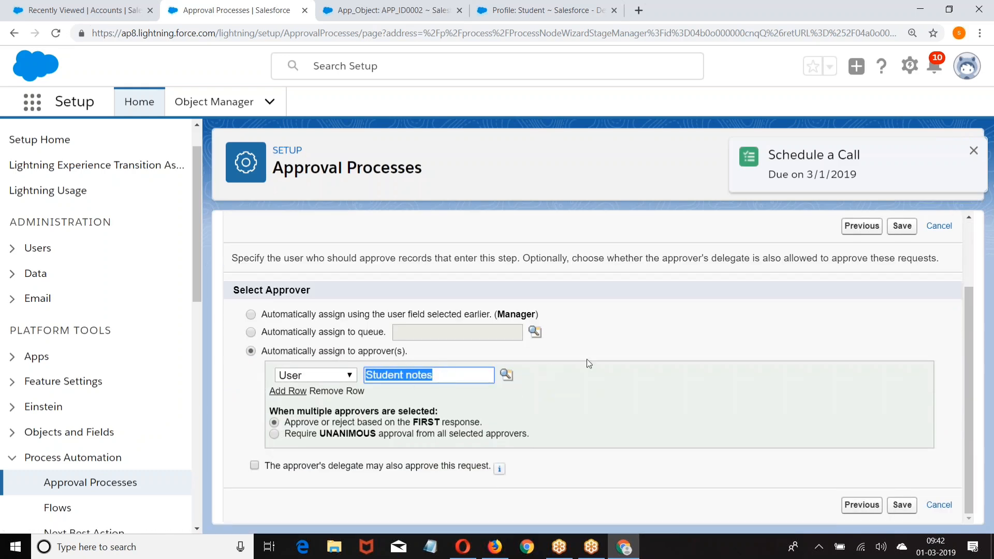
{"action": "left_click", "coordinate": [614, 353]}
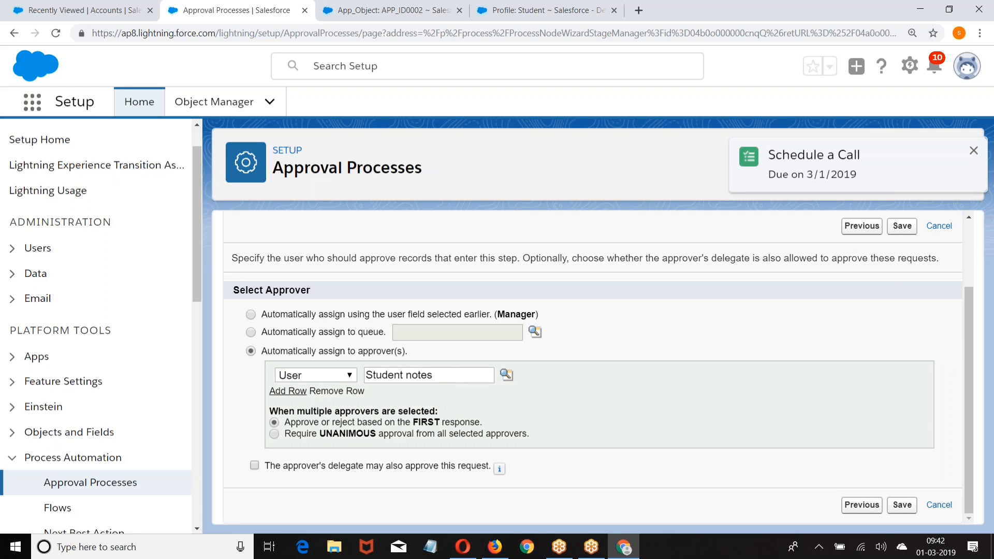
{"action": "left_click", "coordinate": [902, 226]}
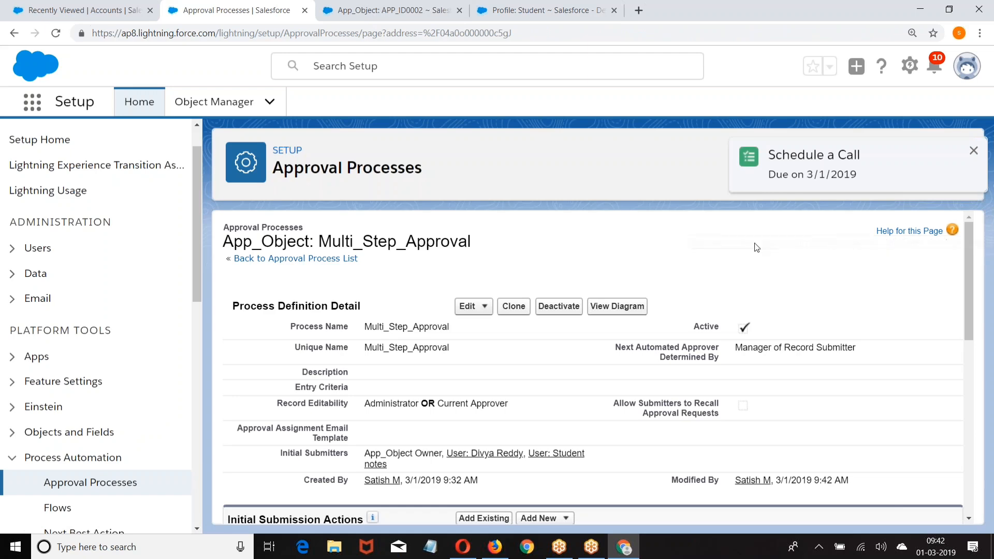
{"action": "scroll", "coordinate": [366, 399], "scroll_direction": "down", "scroll_amount": 6}
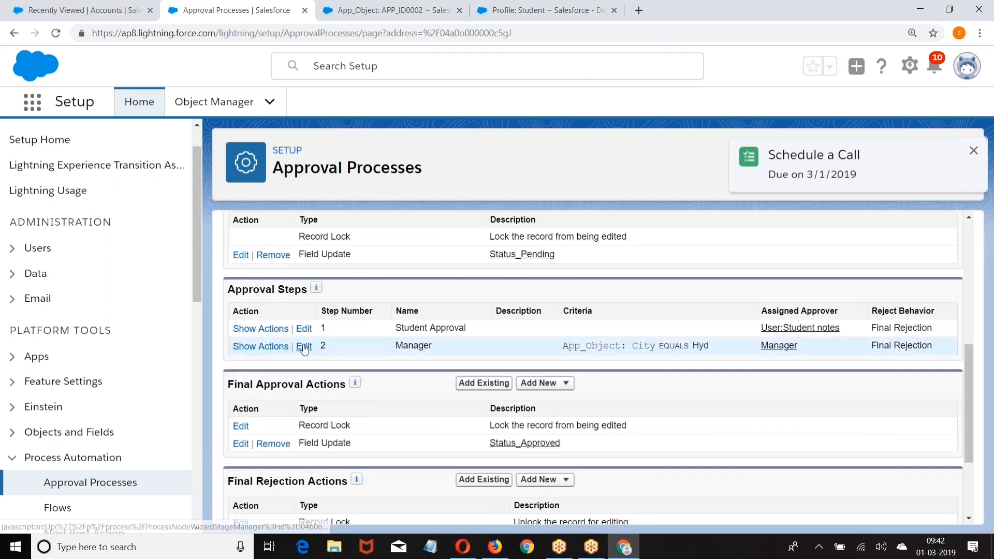
Advance the Manager approval step's edit wizard to Step 3, with the approver still the Manager field.
{"action": "left_click", "coordinate": [304, 347]}
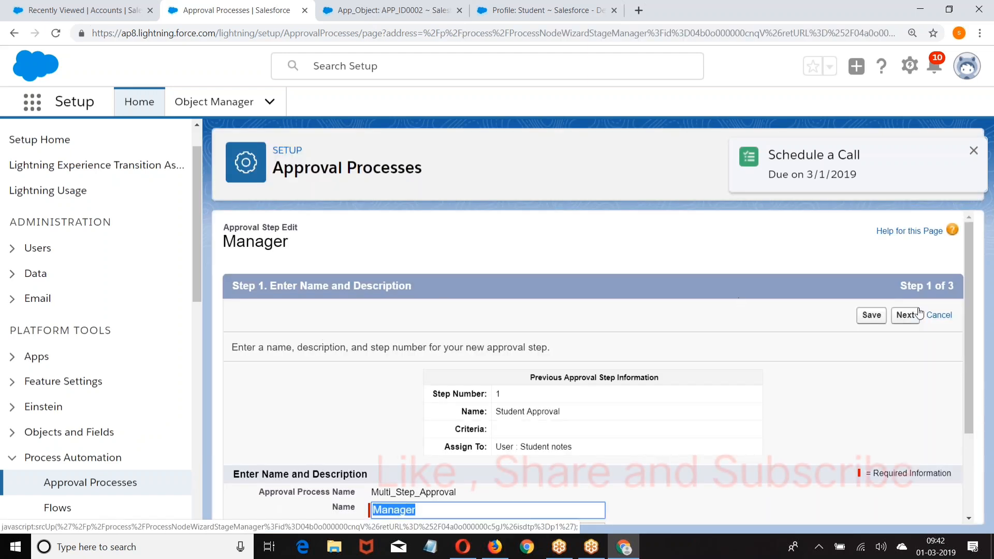
{"action": "scroll", "coordinate": [919, 313], "scroll_direction": "down", "scroll_amount": 2}
{"action": "left_click", "coordinate": [905, 509]}
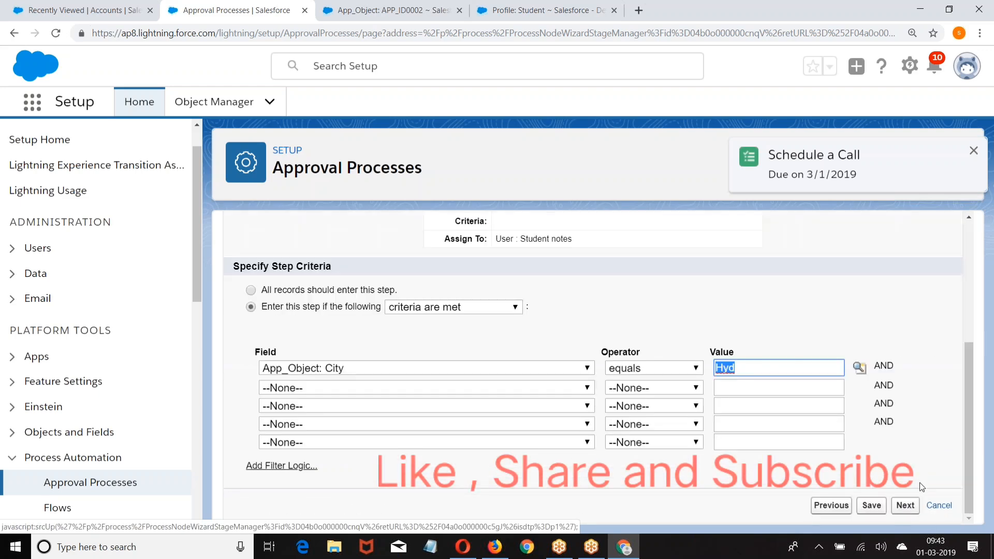
{"action": "left_click", "coordinate": [905, 506]}
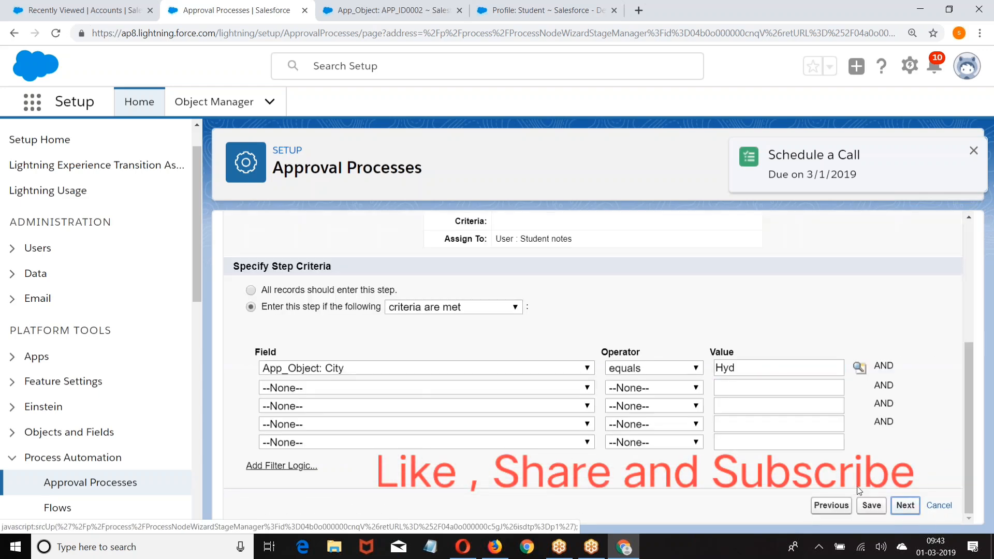
{"action": "scroll", "coordinate": [606, 368], "scroll_direction": "down", "scroll_amount": 3}
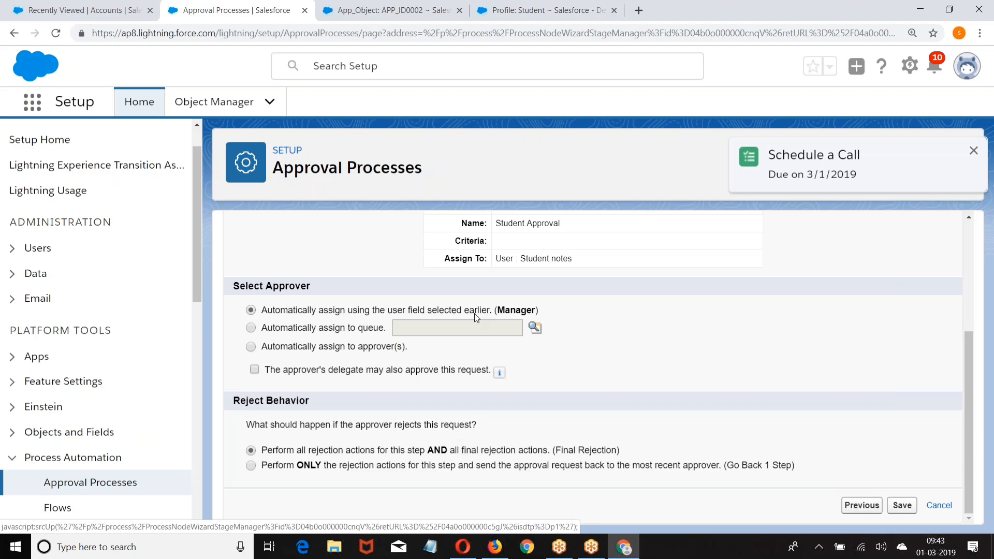
{"action": "scroll", "coordinate": [475, 312], "scroll_direction": "up", "scroll_amount": 4}
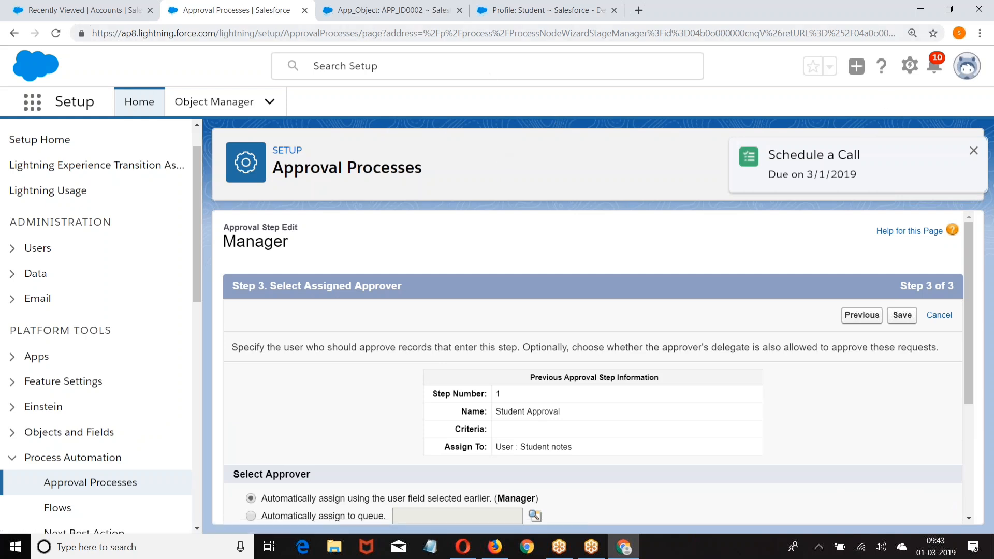
{"action": "left_click", "coordinate": [967, 66]}
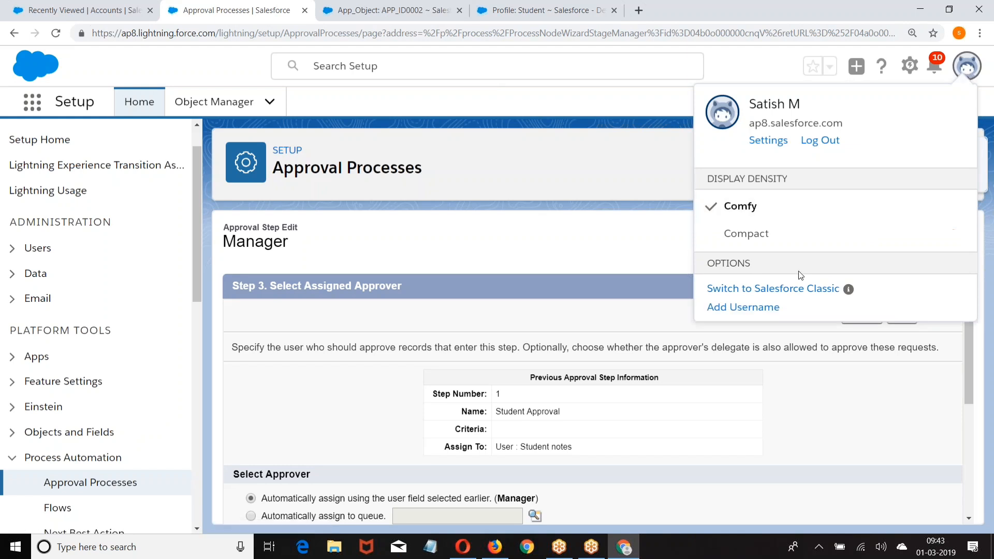
Switch to Salesforce Classic, go to Setup, and close the Lightning accounts tab.
{"action": "left_click", "coordinate": [784, 291]}
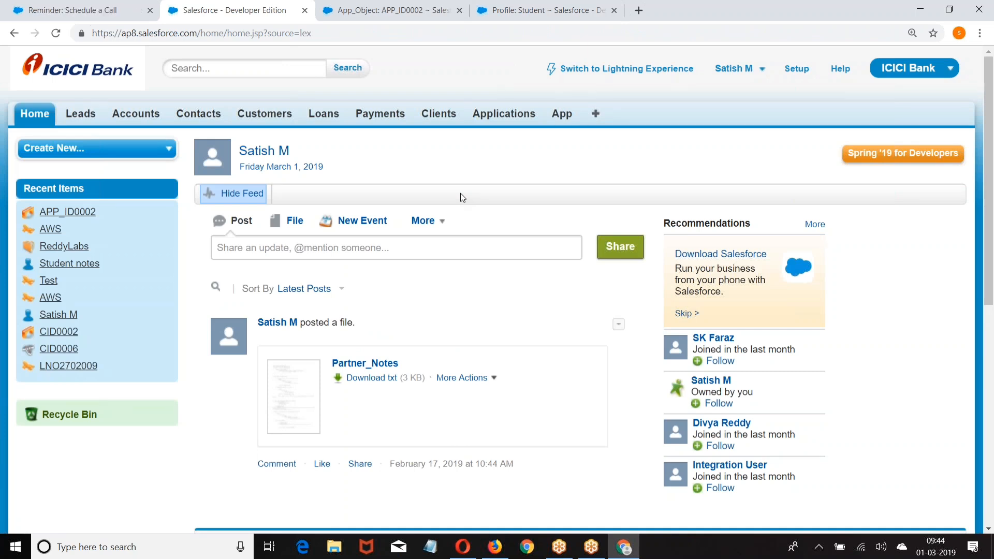
{"action": "left_click", "coordinate": [796, 68]}
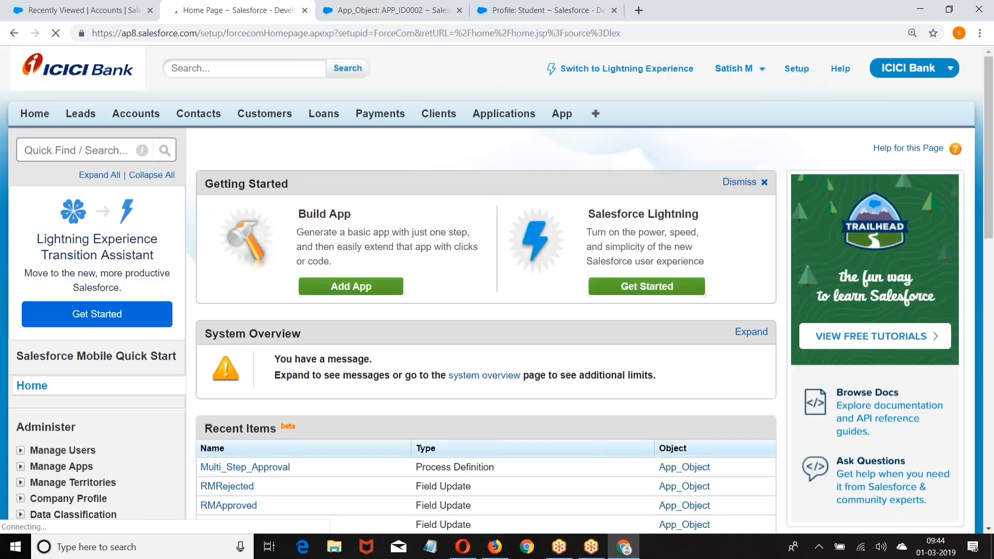
{"action": "left_click", "coordinate": [372, 12]}
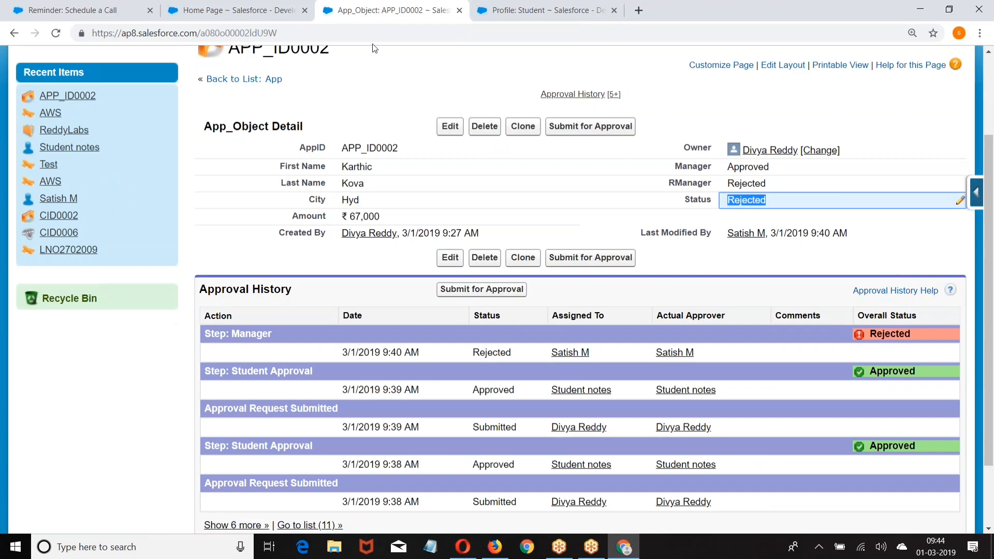
{"action": "left_click", "coordinate": [71, 10]}
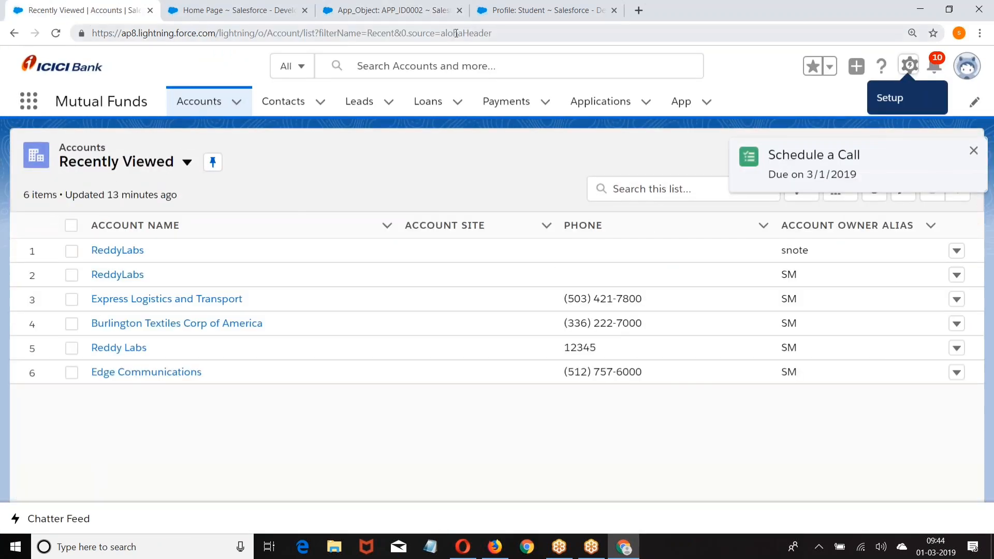
{"action": "left_click", "coordinate": [149, 10]}
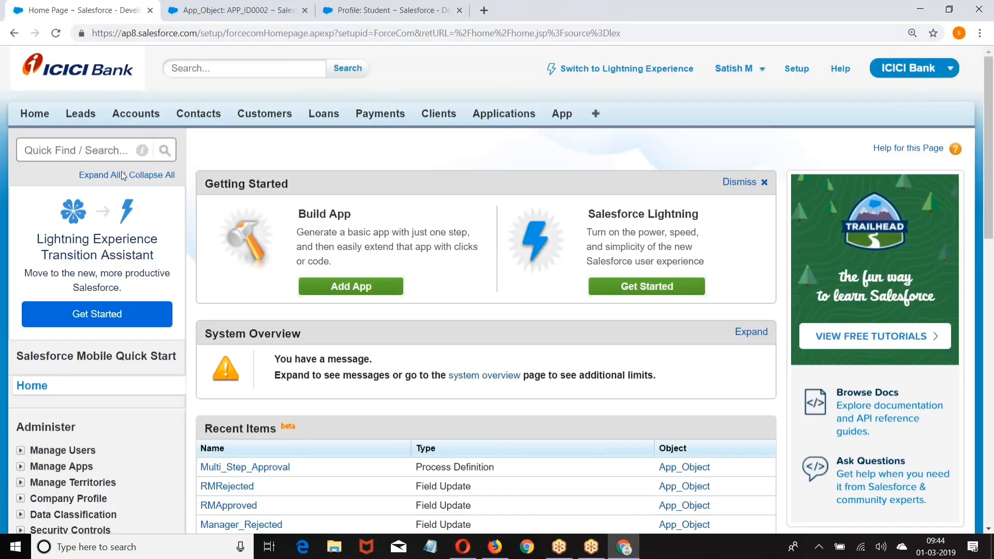
Expand Build > Customize > Chatter in the Setup sidebar.
{"action": "scroll", "coordinate": [123, 176], "scroll_direction": "down", "scroll_amount": 10}
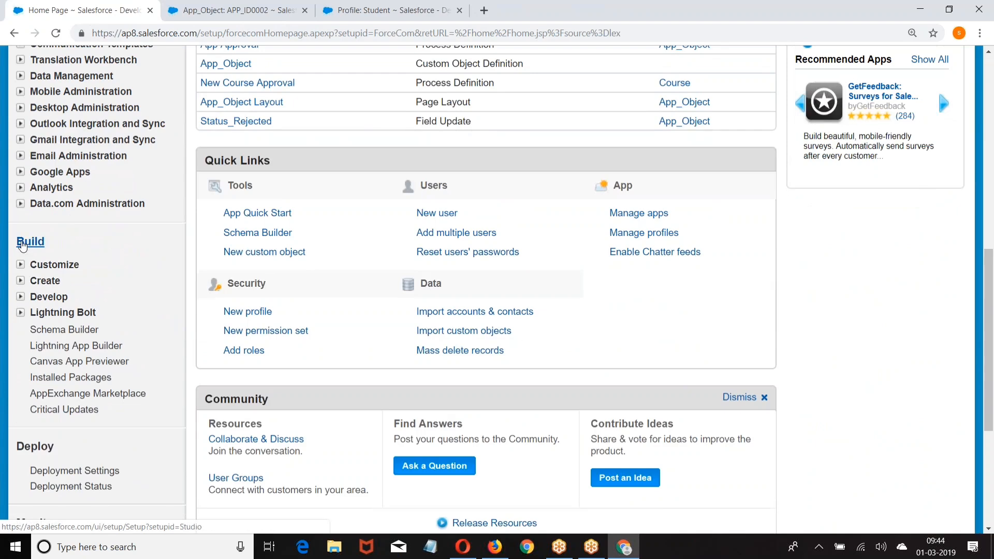
{"action": "scroll", "coordinate": [22, 245], "scroll_direction": "down", "scroll_amount": 3}
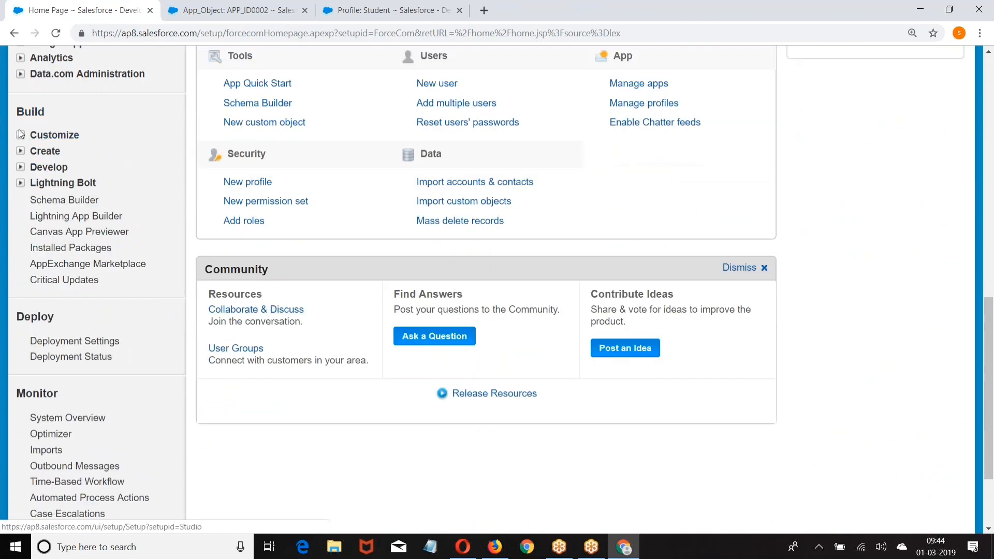
{"action": "left_click", "coordinate": [21, 135]}
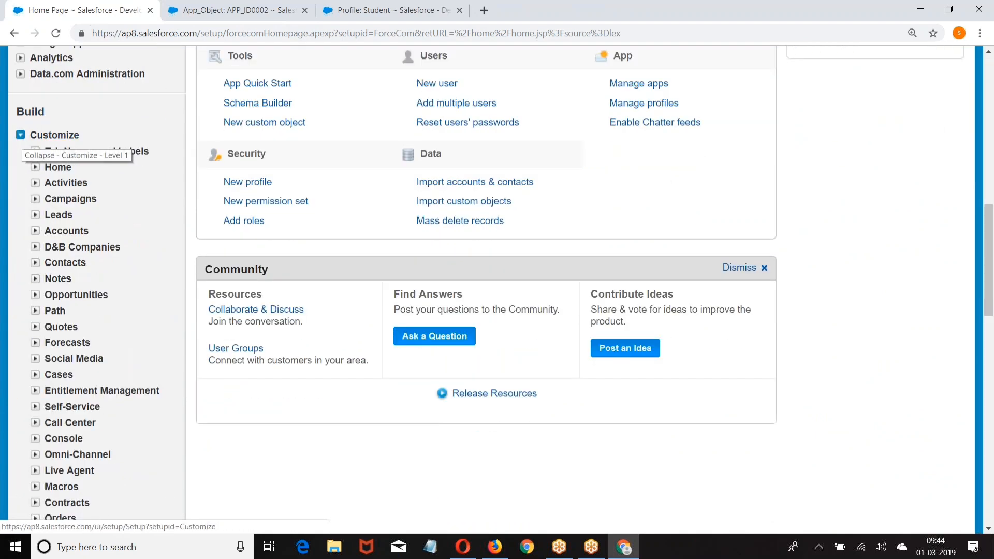
{"action": "scroll", "coordinate": [141, 128], "scroll_direction": "down", "scroll_amount": 3}
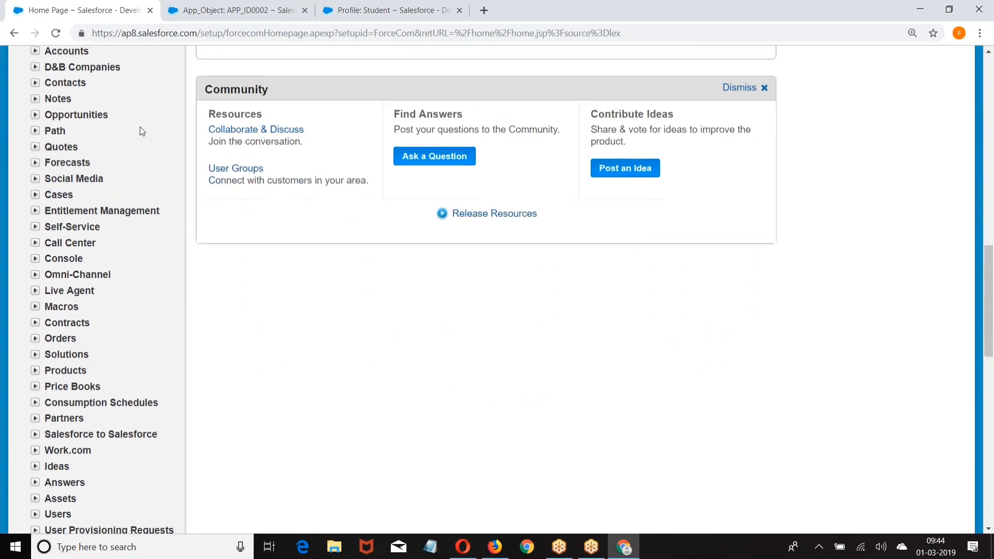
{"action": "scroll", "coordinate": [140, 128], "scroll_direction": "down", "scroll_amount": 7}
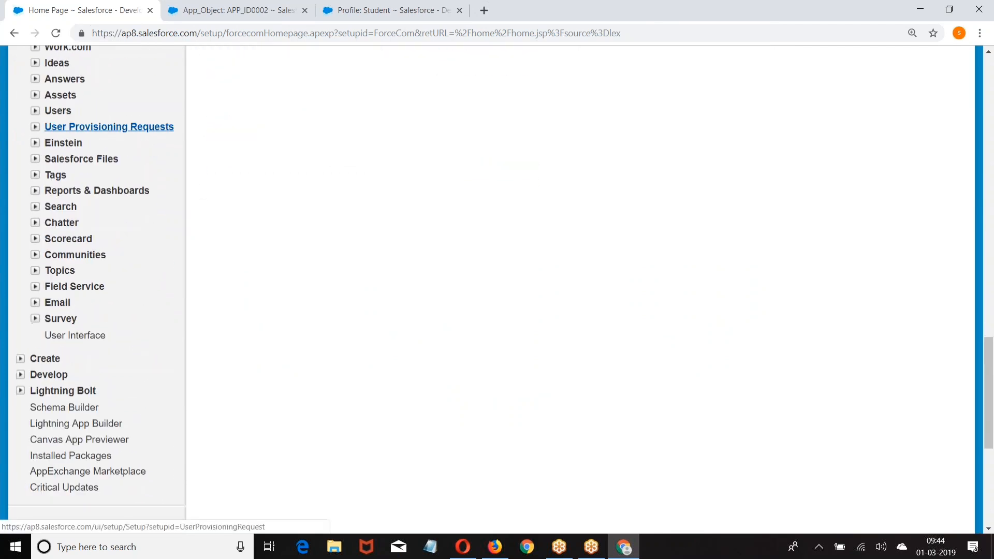
{"action": "left_click", "coordinate": [35, 223]}
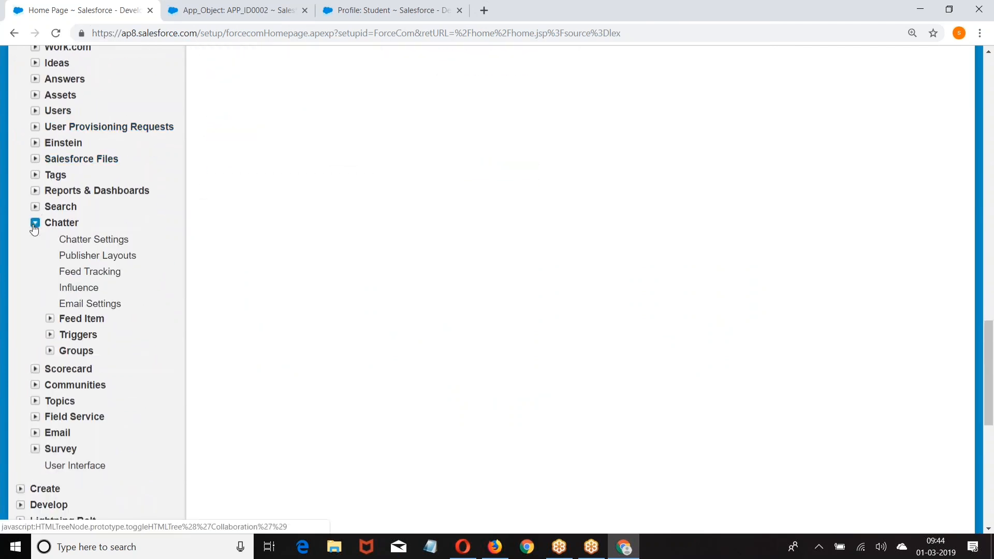
Enable approval requests as Chatter posts in Chatter Settings and save.
{"action": "left_click", "coordinate": [85, 240]}
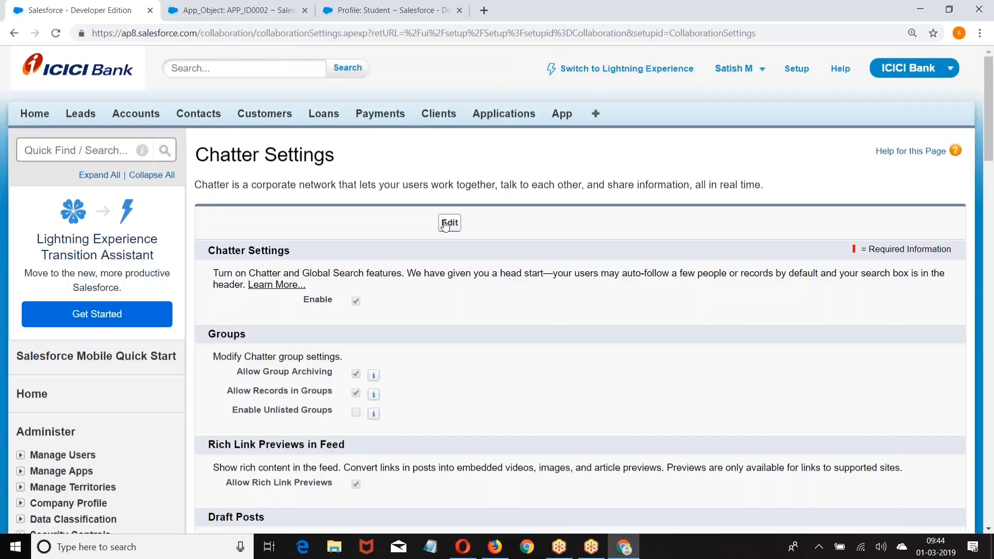
{"action": "left_click", "coordinate": [449, 223]}
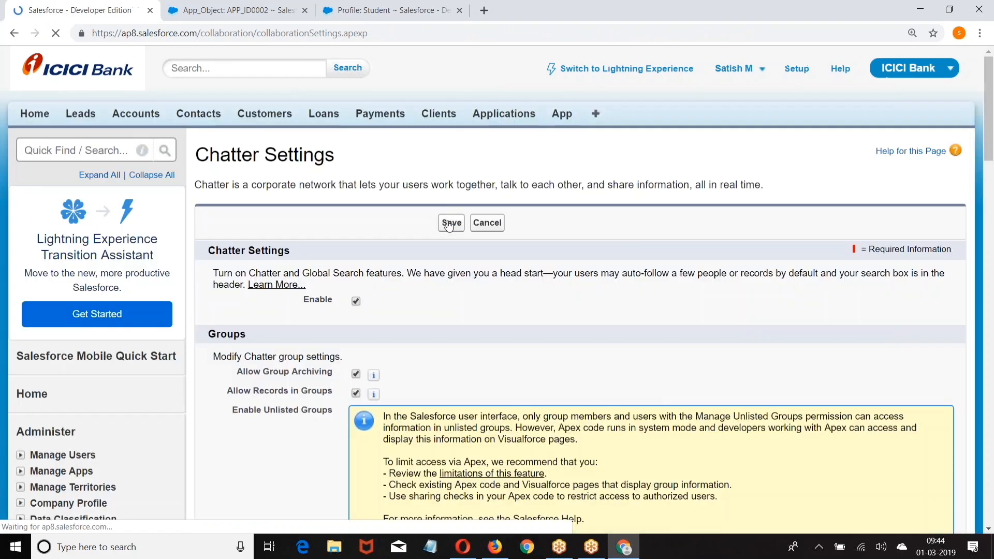
{"action": "scroll", "coordinate": [307, 187], "scroll_direction": "down", "scroll_amount": 3}
{"action": "left_click_drag", "start_coordinate": [306, 175], "coordinate": [334, 169]}
{"action": "scroll", "coordinate": [335, 169], "scroll_direction": "down", "scroll_amount": 3}
{"action": "scroll", "coordinate": [334, 169], "scroll_direction": "down", "scroll_amount": 8}
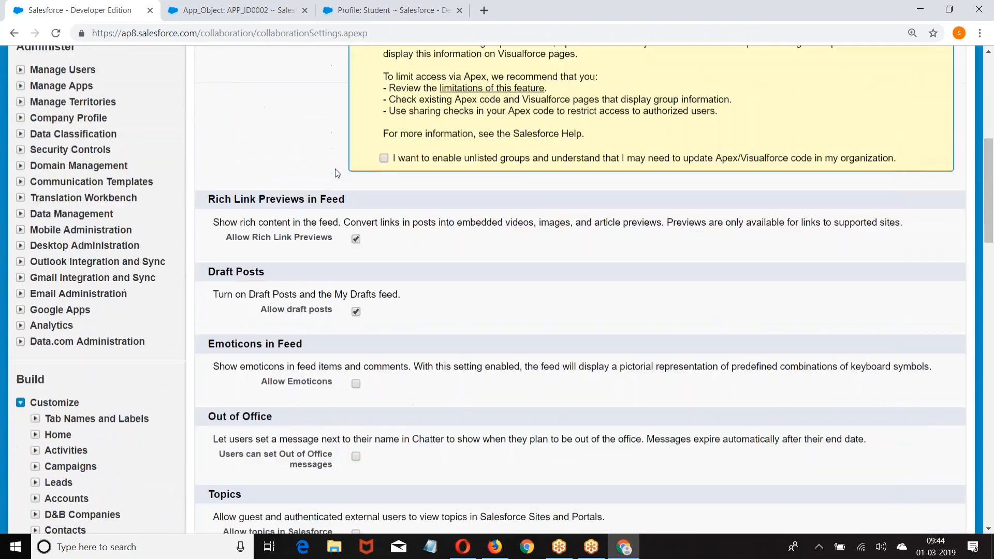
{"action": "scroll", "coordinate": [335, 169], "scroll_direction": "down", "scroll_amount": 1}
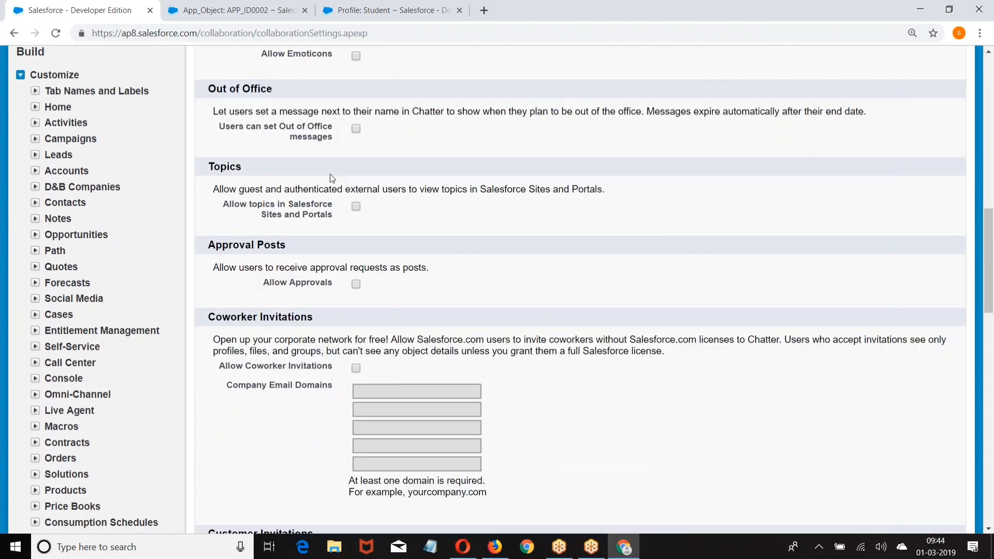
{"action": "left_click", "coordinate": [355, 284]}
{"action": "scroll", "coordinate": [434, 258], "scroll_direction": "down", "scroll_amount": 4}
{"action": "scroll", "coordinate": [434, 257], "scroll_direction": "down", "scroll_amount": 7}
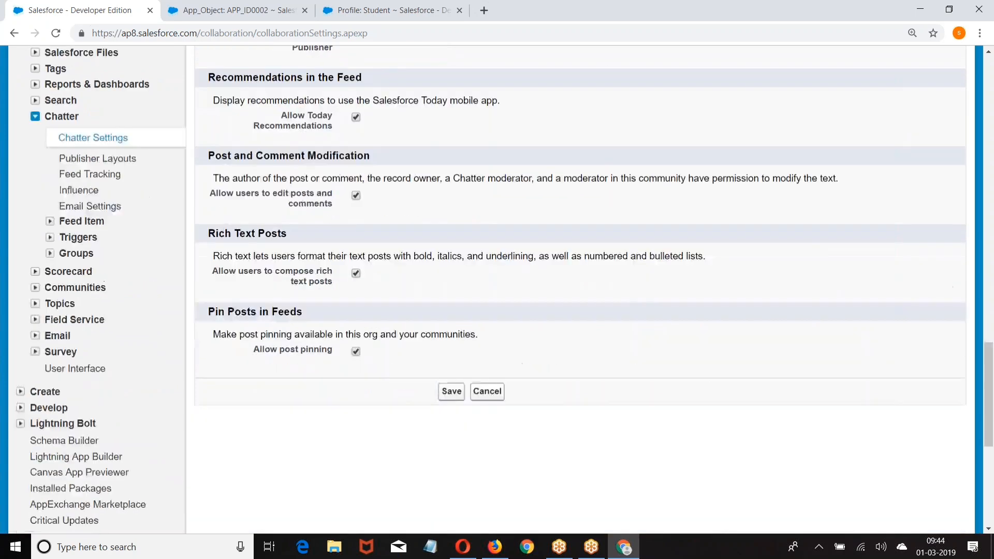
{"action": "left_click", "coordinate": [445, 309]}
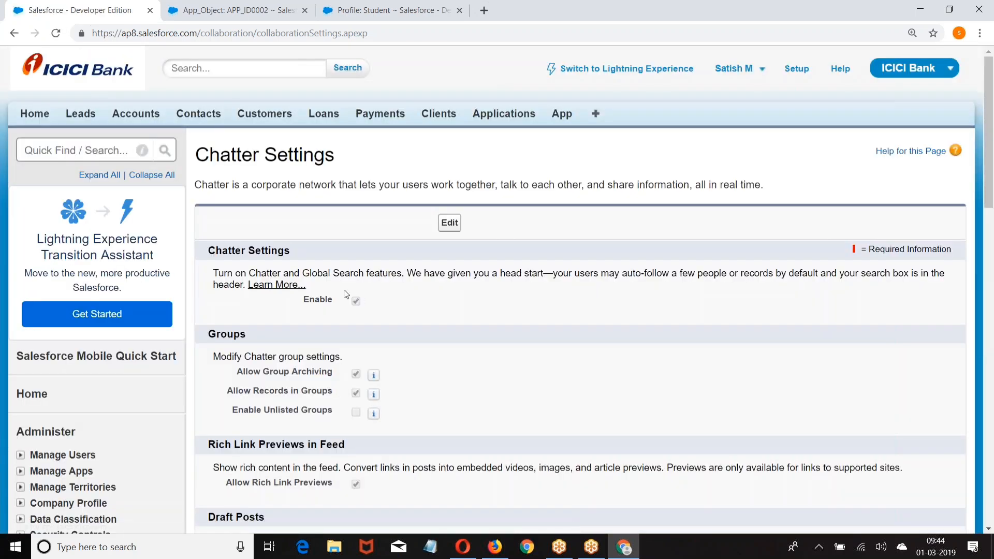
Re-expand Customize > Chatter in the sidebar to show Feed Tracking.
{"action": "scroll", "coordinate": [347, 295], "scroll_direction": "down", "scroll_amount": 2}
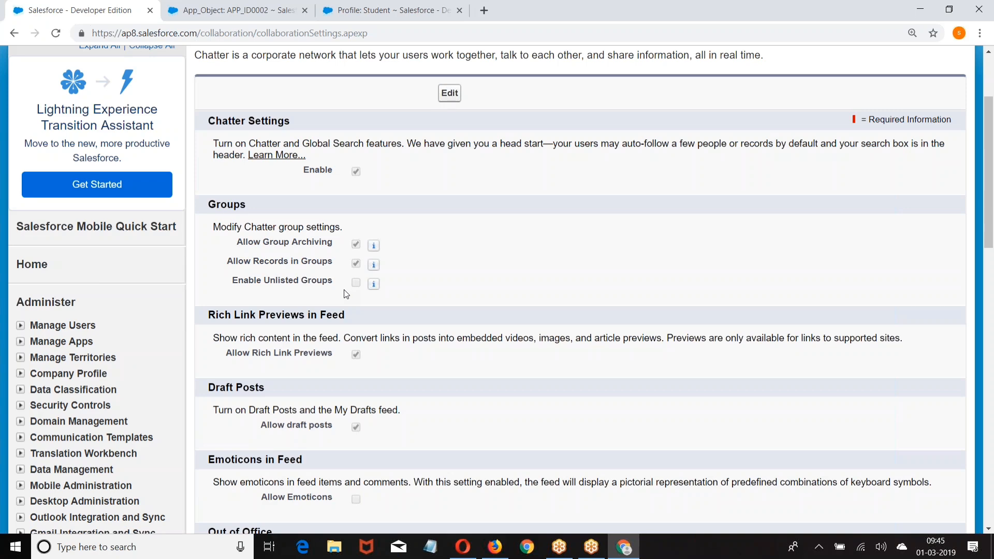
{"action": "scroll", "coordinate": [52, 228], "scroll_direction": "down", "scroll_amount": 3}
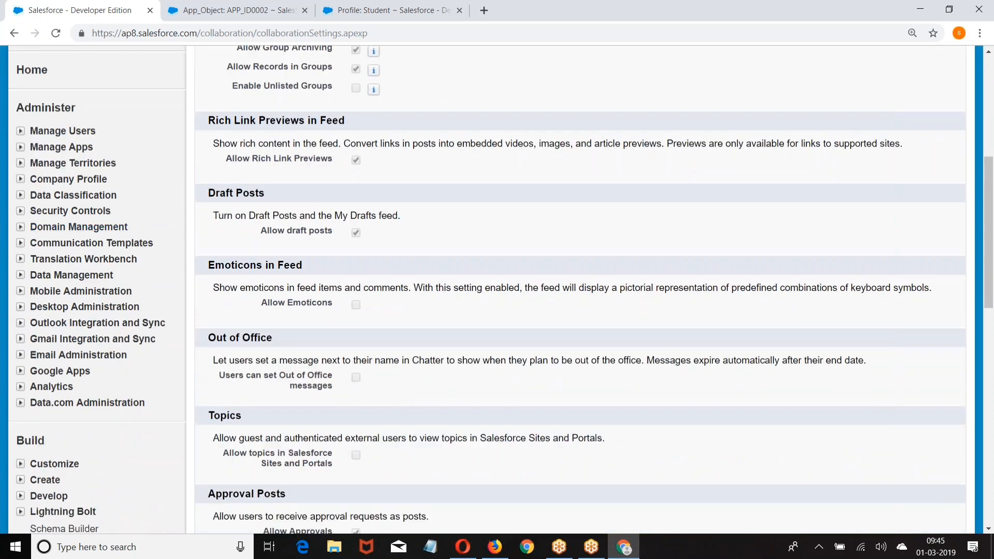
{"action": "scroll", "coordinate": [29, 208], "scroll_direction": "down", "scroll_amount": 4}
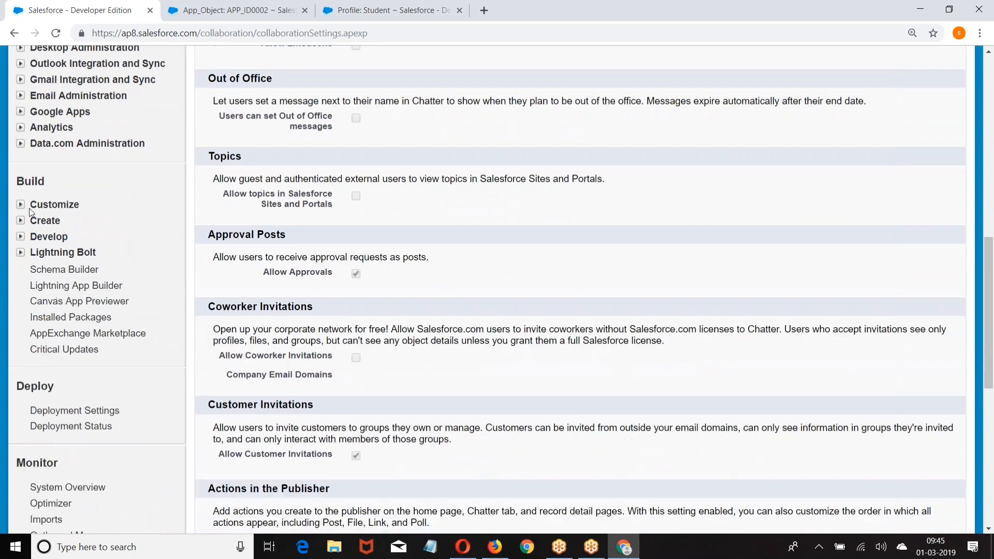
{"action": "left_click", "coordinate": [22, 203]}
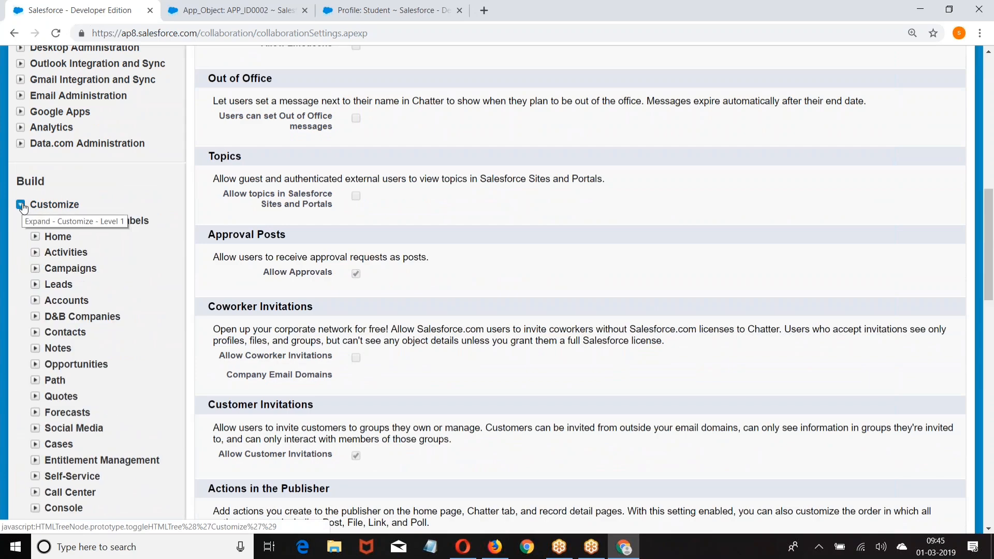
{"action": "scroll", "coordinate": [23, 207], "scroll_direction": "down", "scroll_amount": 10}
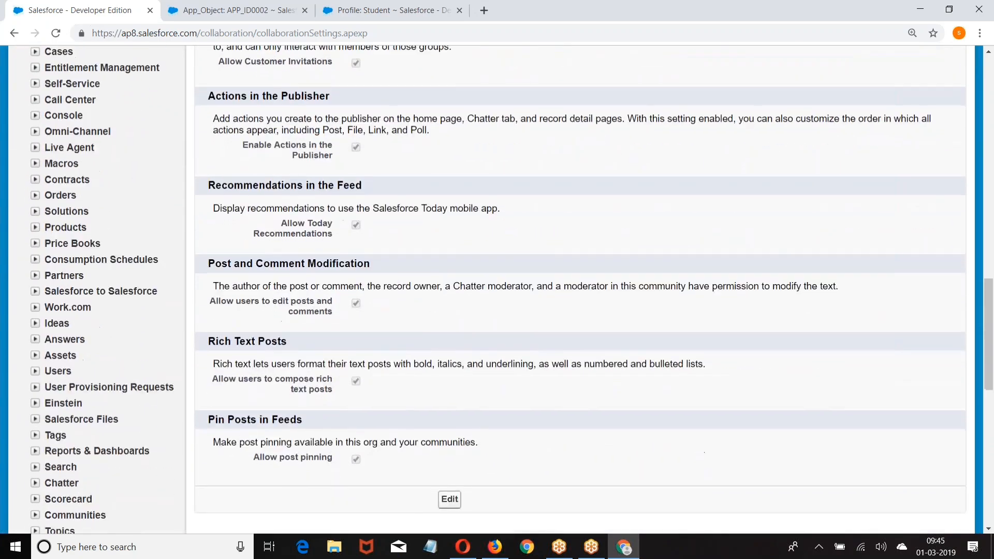
{"action": "scroll", "coordinate": [579, 290], "scroll_direction": "down", "scroll_amount": 2}
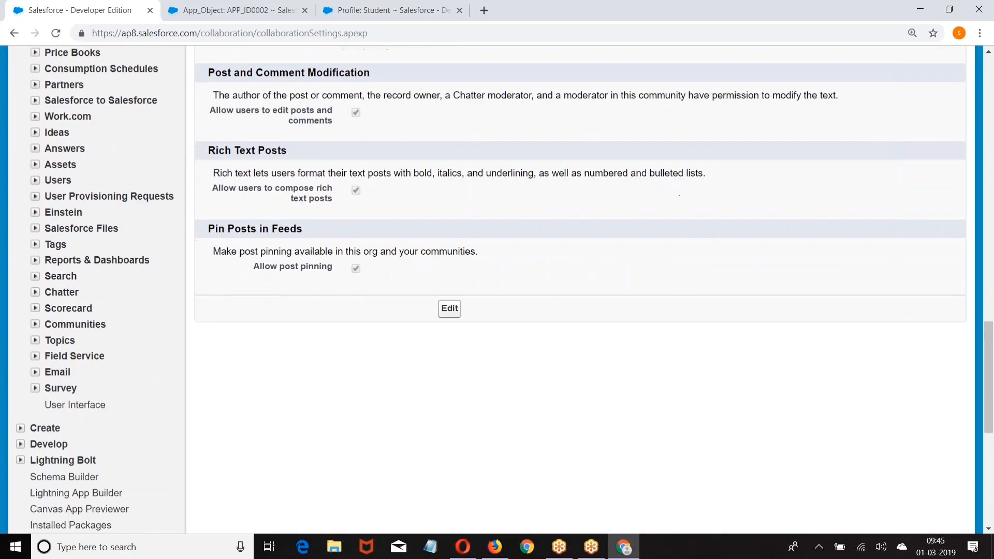
{"action": "left_click", "coordinate": [34, 292]}
{"action": "scroll", "coordinate": [129, 204], "scroll_direction": "down", "scroll_amount": 3}
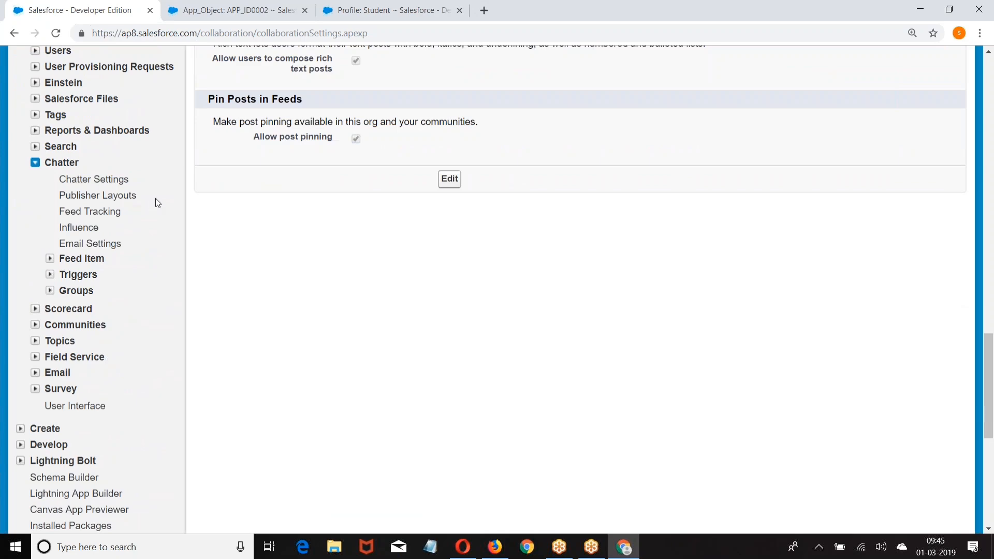
Turn on Branch feed tracking with Branch Name and Phone tracked, save, and return to Setup.
{"action": "left_click", "coordinate": [90, 219]}
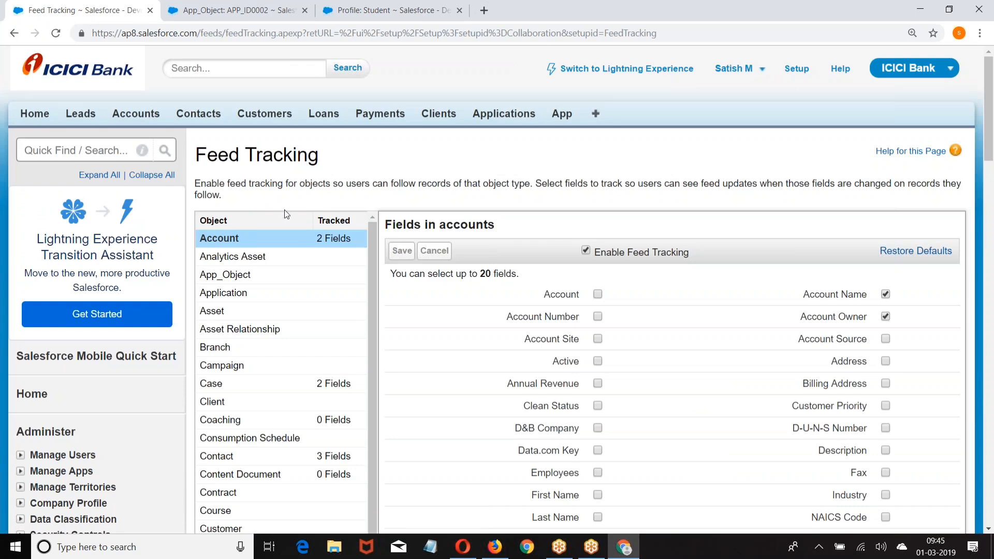
{"action": "scroll", "coordinate": [313, 254], "scroll_direction": "down", "scroll_amount": 1}
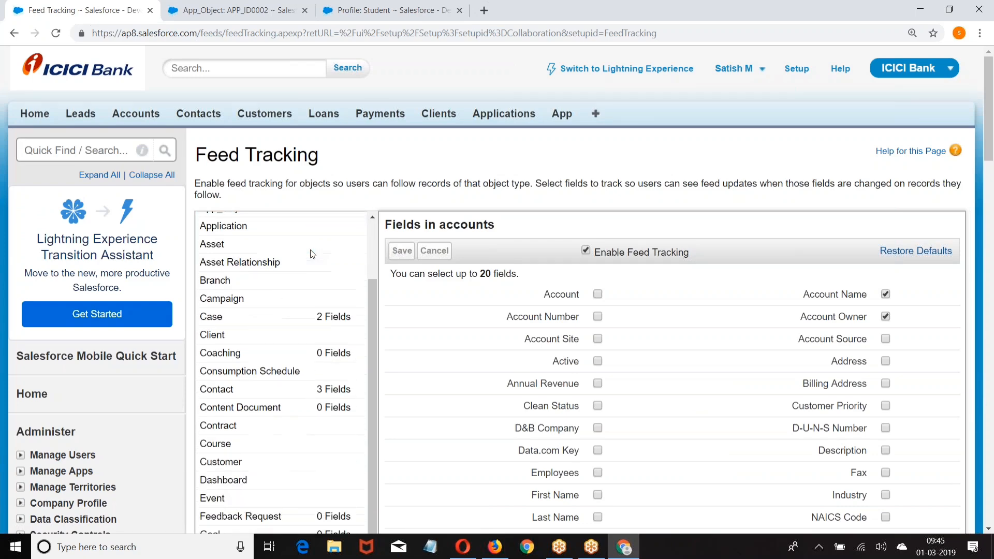
{"action": "scroll", "coordinate": [310, 254], "scroll_direction": "down", "scroll_amount": 1}
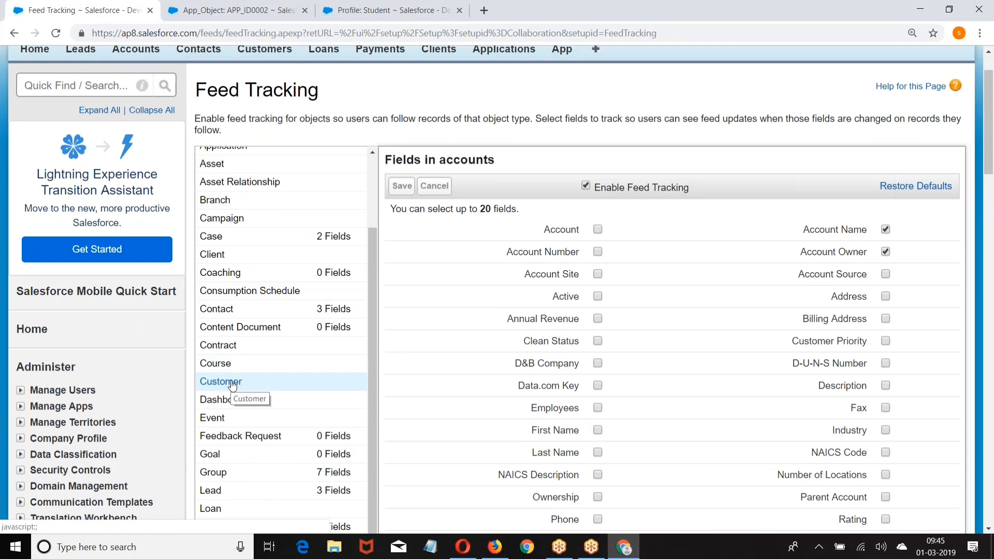
{"action": "scroll", "coordinate": [248, 359], "scroll_direction": "up", "scroll_amount": 1}
{"action": "scroll", "coordinate": [251, 349], "scroll_direction": "down", "scroll_amount": 1}
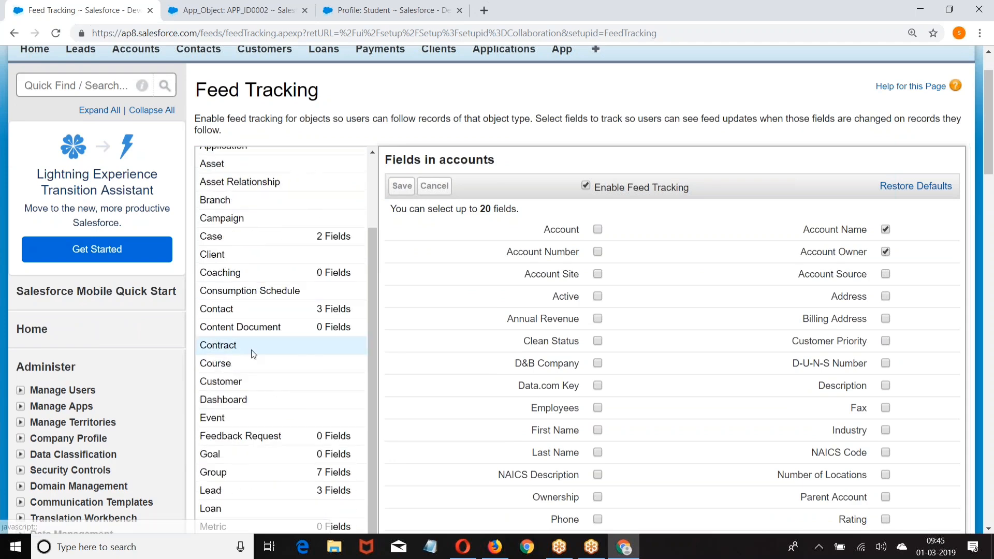
{"action": "left_click_drag", "start_coordinate": [372, 291], "coordinate": [374, 209]}
{"action": "scroll", "coordinate": [373, 209], "scroll_direction": "down", "scroll_amount": 3}
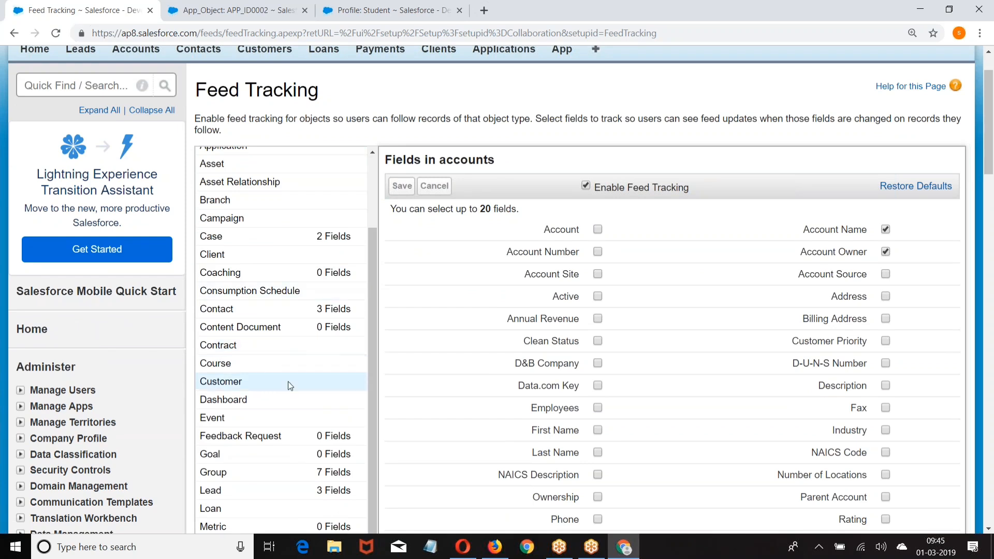
{"action": "left_click", "coordinate": [229, 200]}
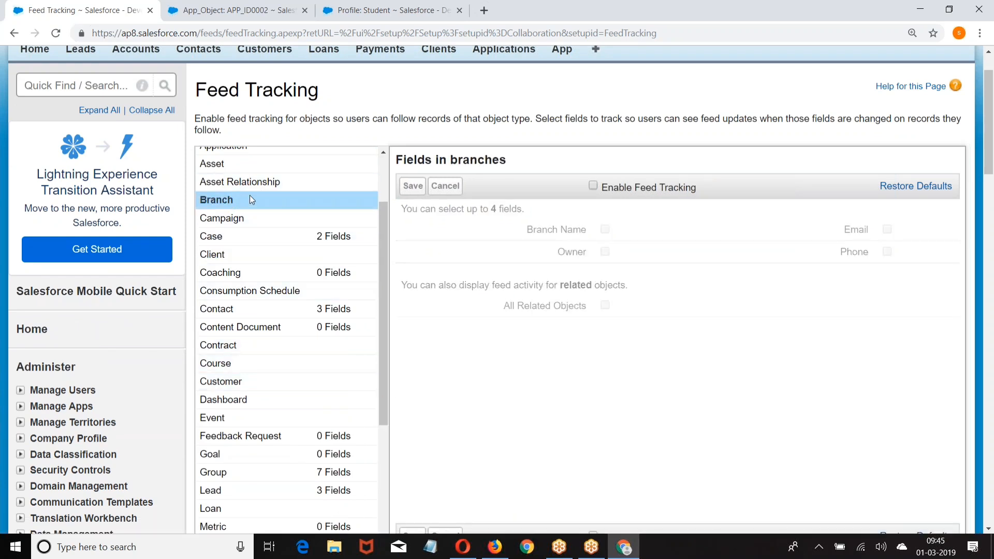
{"action": "left_click", "coordinate": [593, 187]}
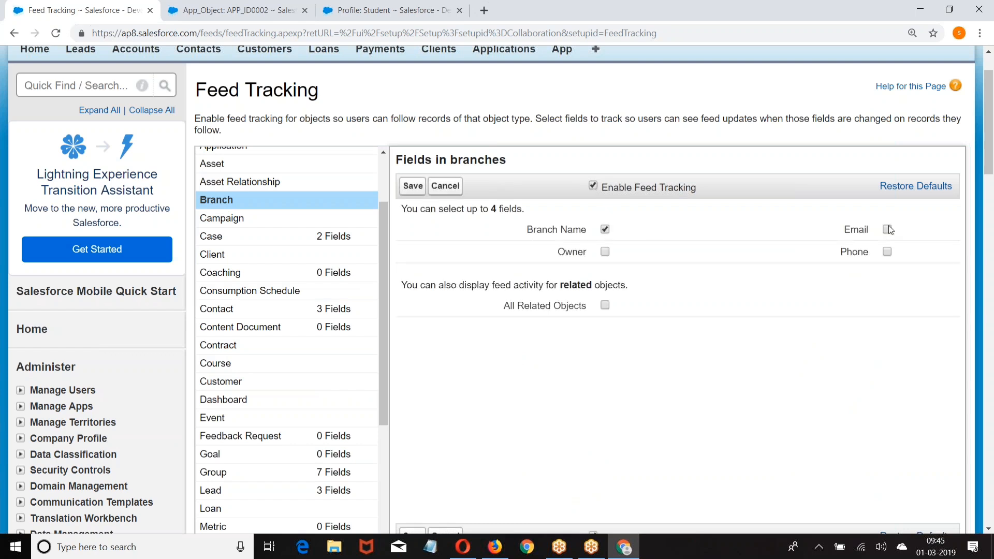
{"action": "left_click", "coordinate": [413, 185]}
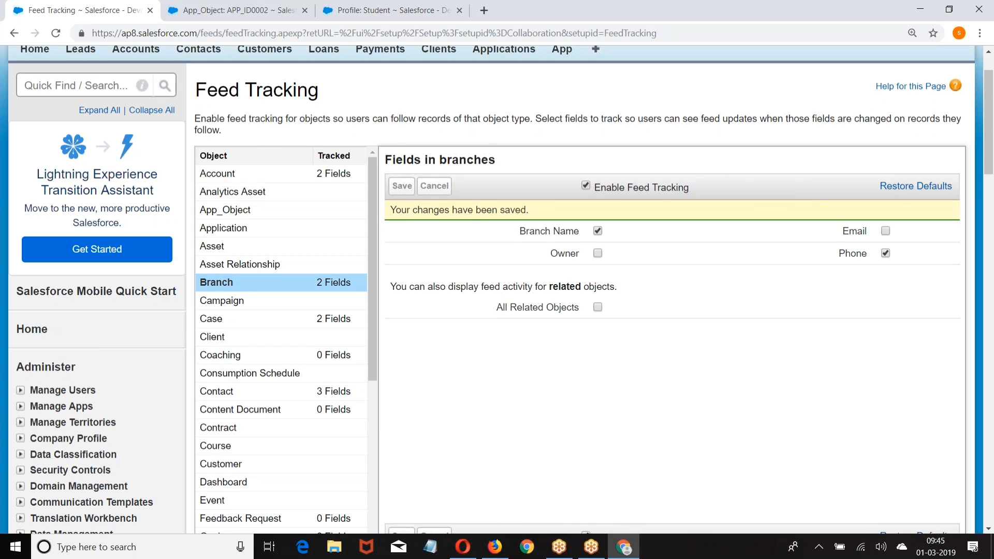
{"action": "scroll", "coordinate": [638, 169], "scroll_direction": "up", "scroll_amount": 2}
{"action": "left_click", "coordinate": [795, 68]}
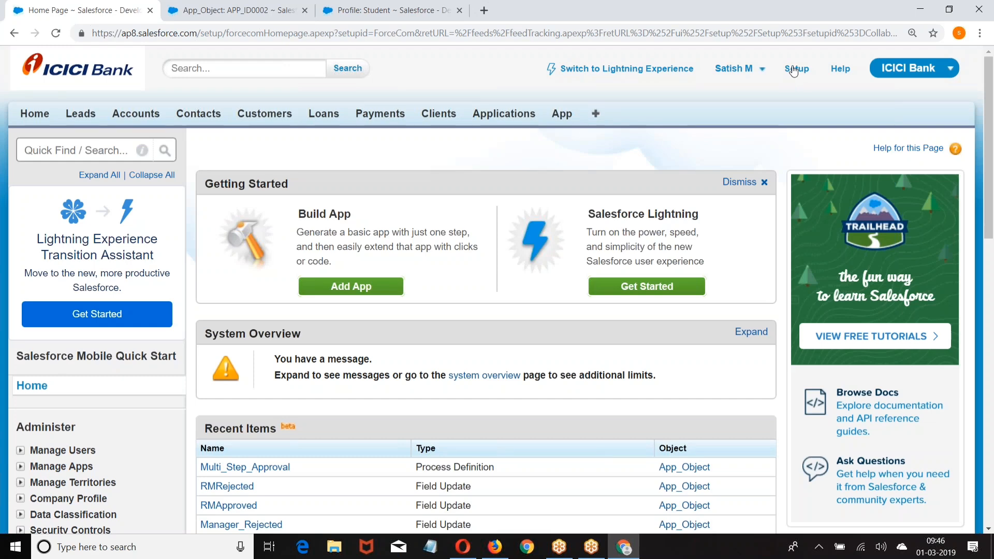
Go to Create > Workflow & Approvals > Post Templates and begin a new template.
{"action": "scroll", "coordinate": [272, 176], "scroll_direction": "down", "scroll_amount": 3}
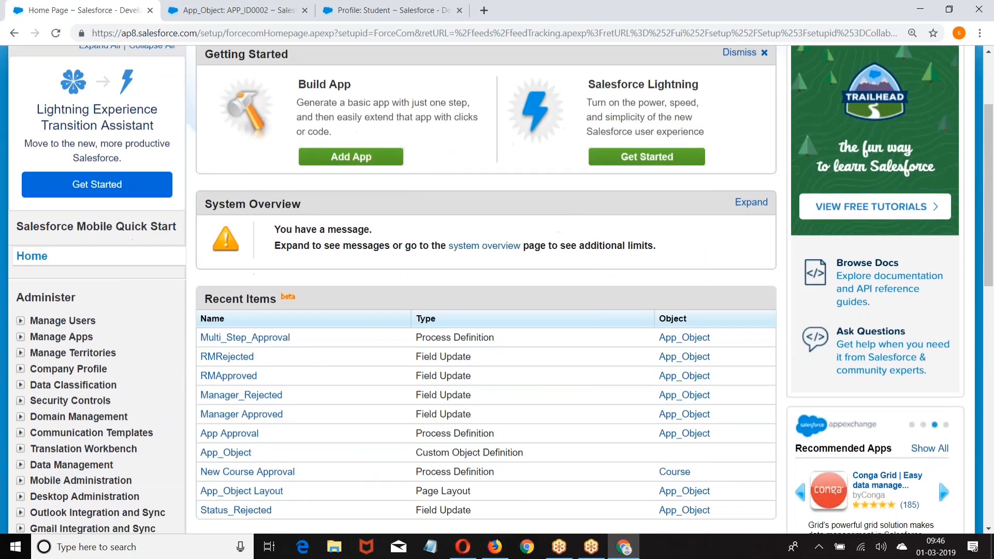
{"action": "scroll", "coordinate": [202, 181], "scroll_direction": "down", "scroll_amount": 9}
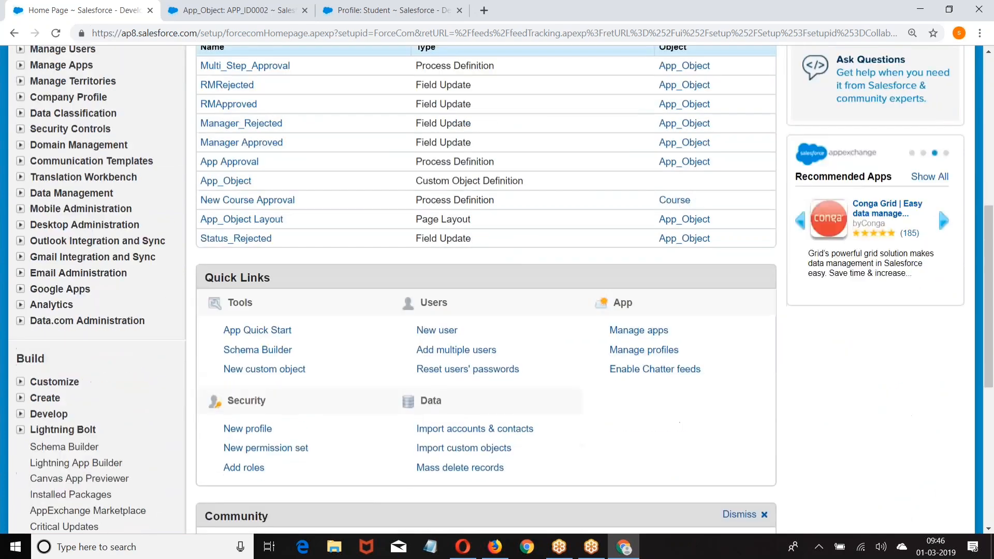
{"action": "scroll", "coordinate": [41, 184], "scroll_direction": "down", "scroll_amount": 1}
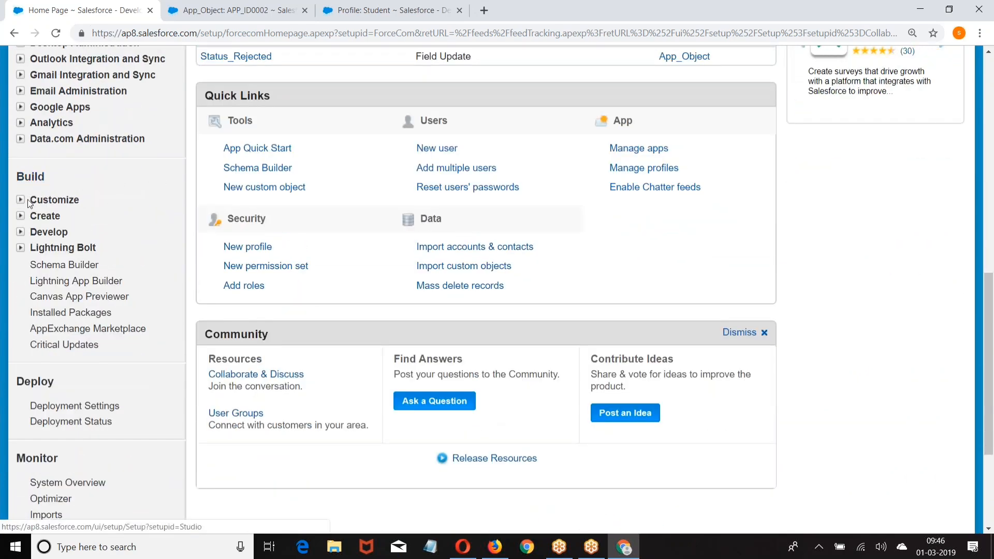
{"action": "left_click", "coordinate": [21, 216]}
{"action": "scroll", "coordinate": [23, 222], "scroll_direction": "down", "scroll_amount": 5}
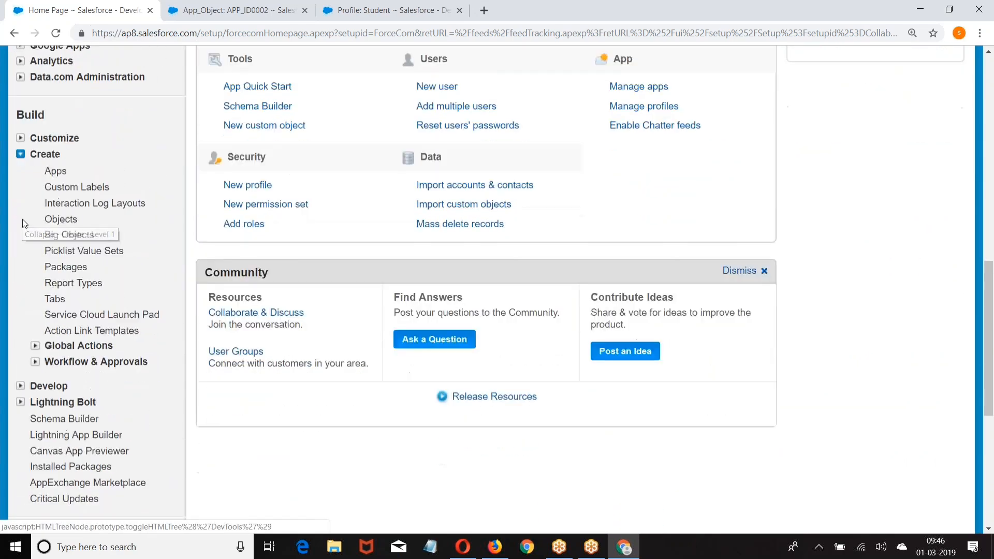
{"action": "left_click", "coordinate": [35, 165]}
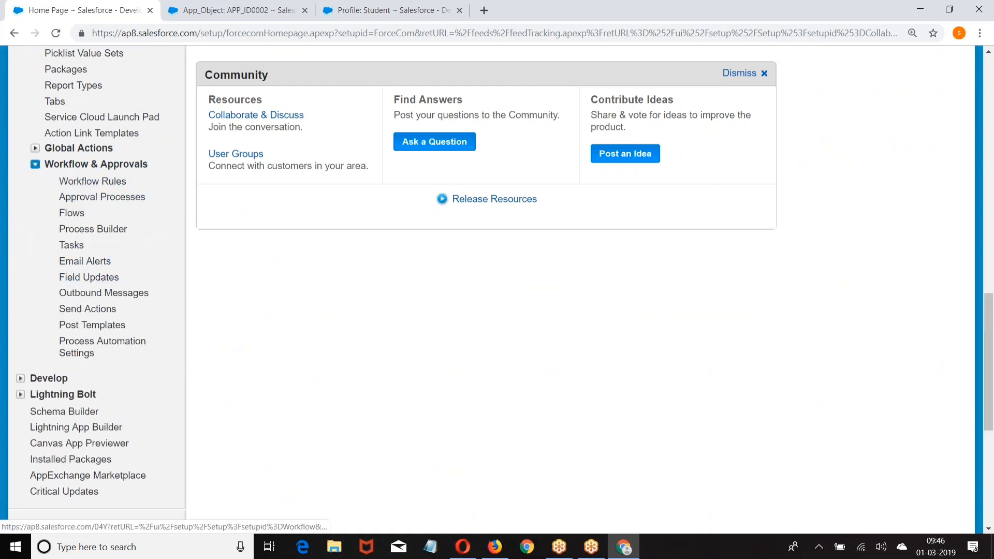
{"action": "left_click", "coordinate": [89, 326]}
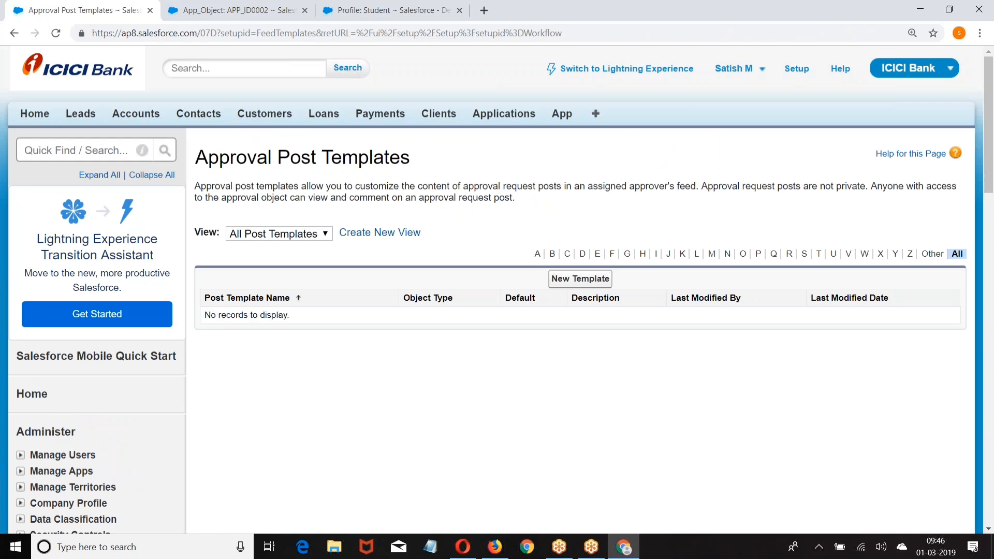
{"action": "left_click", "coordinate": [572, 279]}
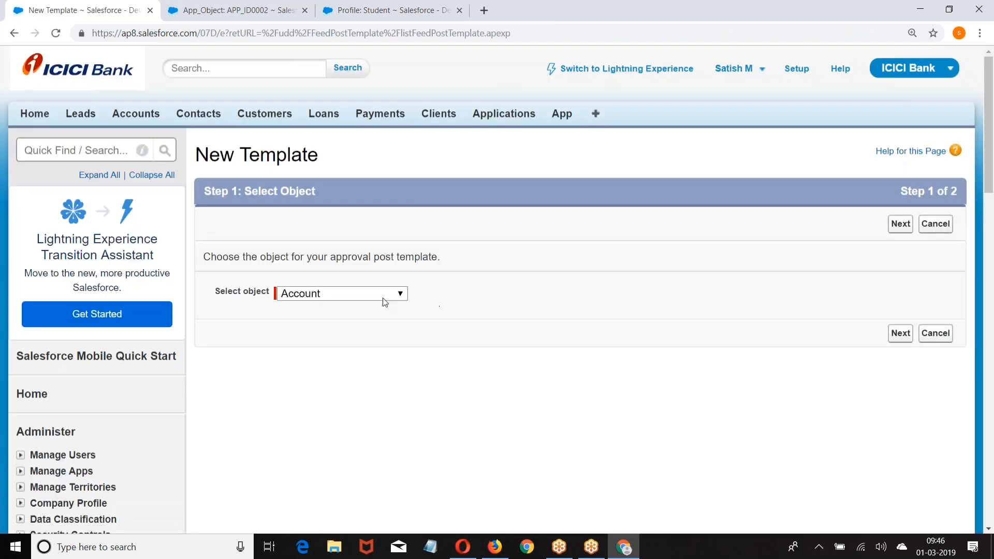
Choose Branch as the post template's object and continue.
{"action": "left_click", "coordinate": [383, 296]}
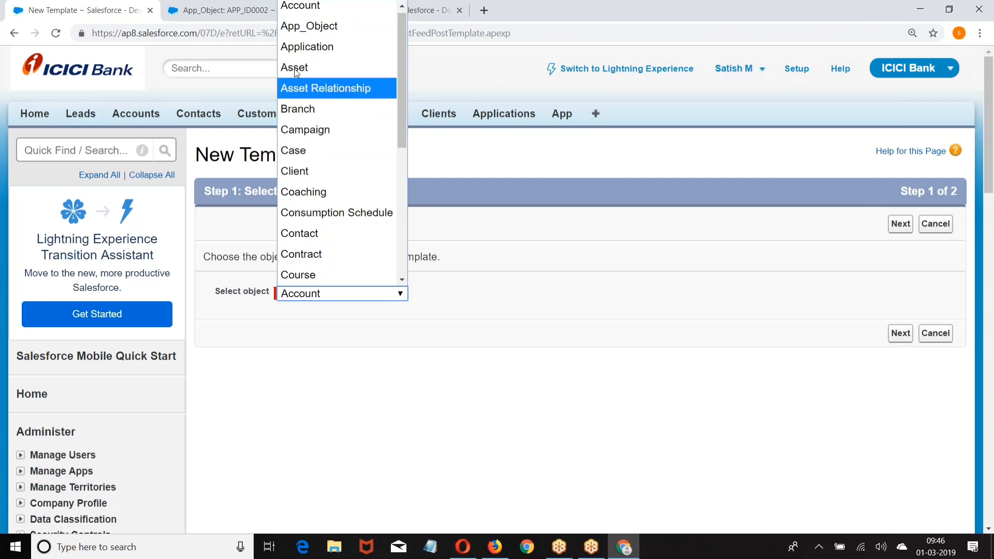
{"action": "left_click", "coordinate": [299, 109]}
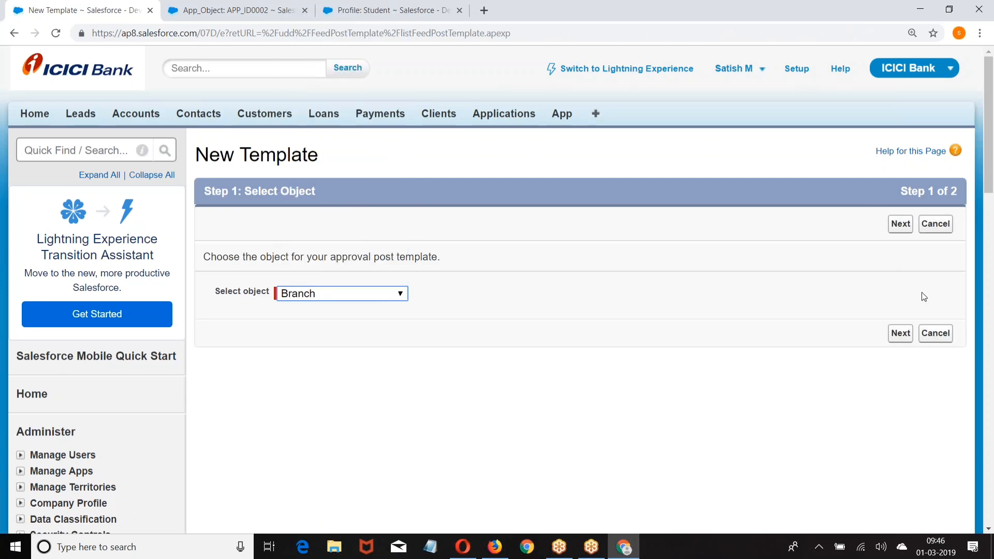
{"action": "left_click", "coordinate": [901, 334]}
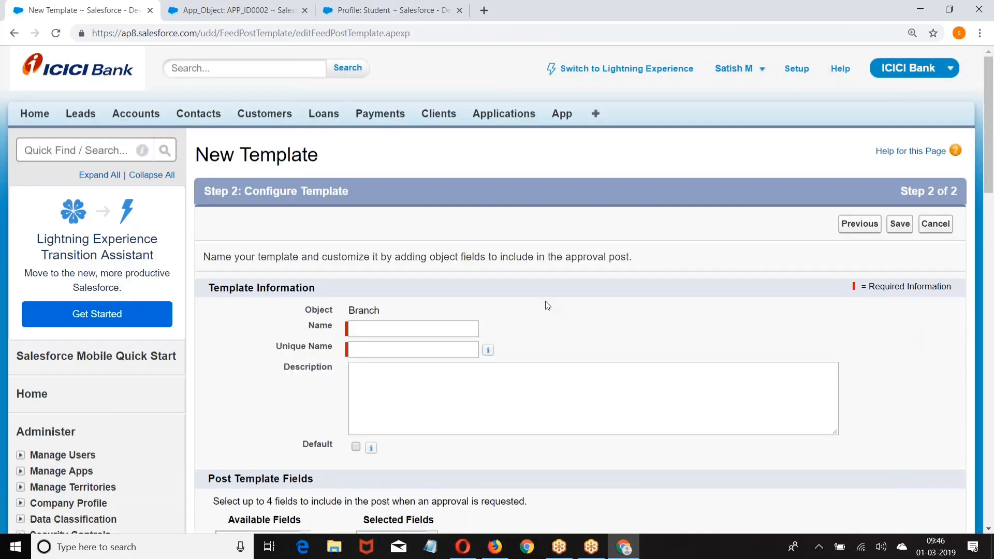
{"action": "scroll", "coordinate": [455, 259], "scroll_direction": "down", "scroll_amount": 2}
Name the template 'MyPost', add Phone and Email to its fields, and save.
{"action": "left_click", "coordinate": [366, 206]}
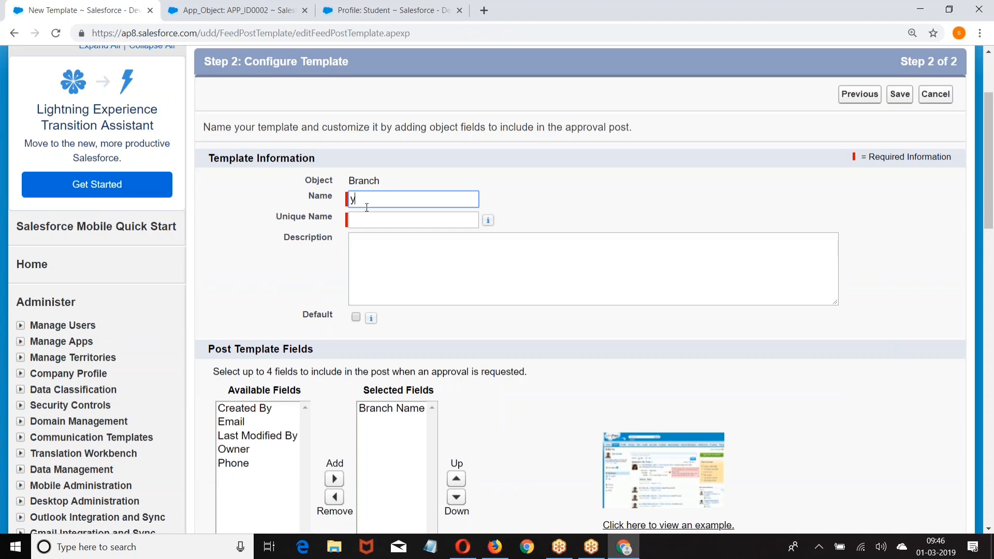
{"action": "type", "text": "MyPost"}
{"action": "left_click", "coordinate": [367, 223]}
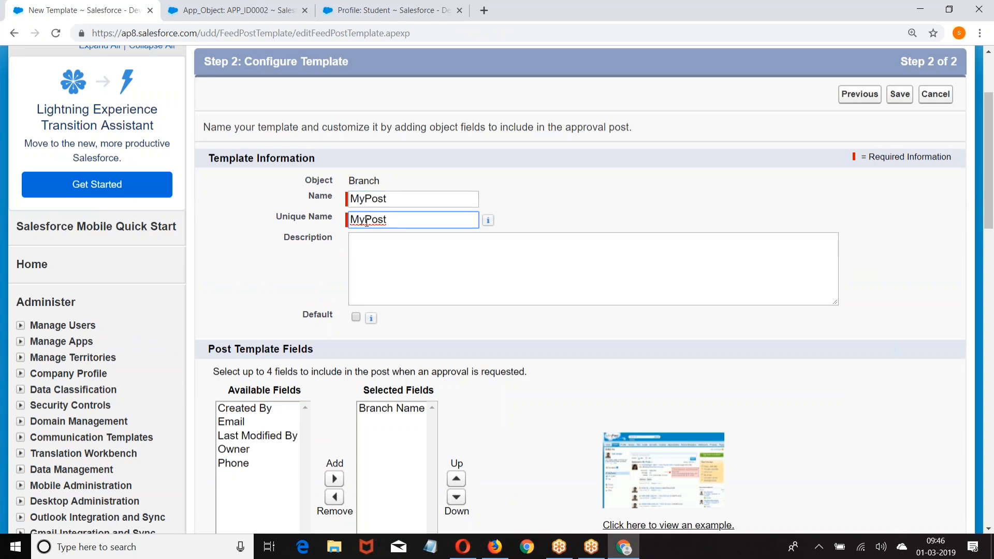
{"action": "scroll", "coordinate": [367, 223], "scroll_direction": "down", "scroll_amount": 2}
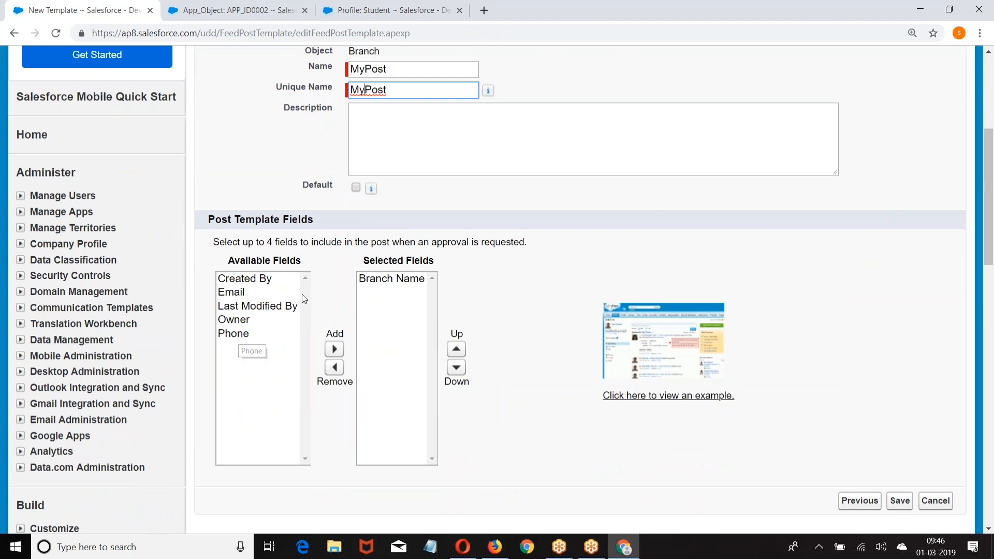
{"action": "left_click", "coordinate": [238, 334]}
{"action": "left_click", "coordinate": [335, 349]}
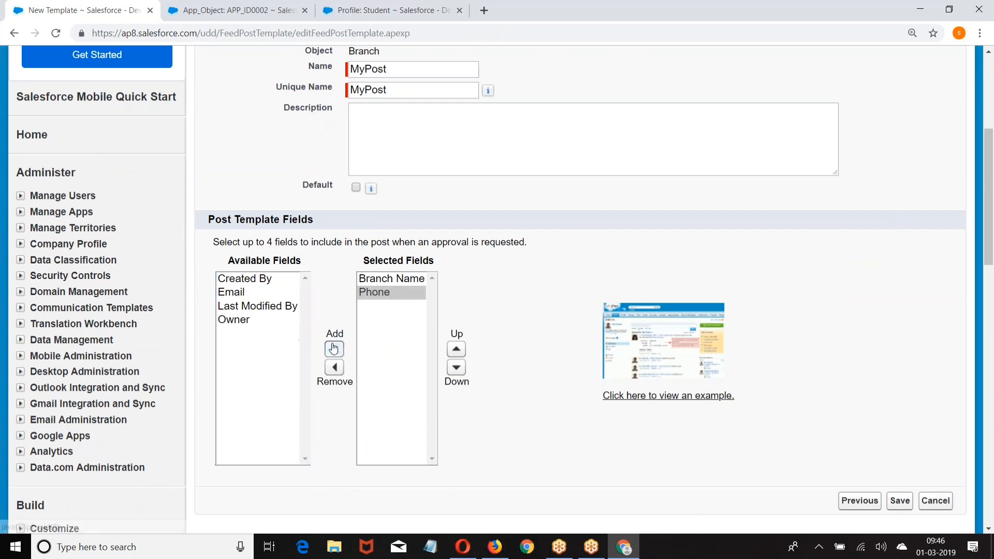
{"action": "left_click", "coordinate": [239, 292]}
{"action": "left_click", "coordinate": [335, 349]}
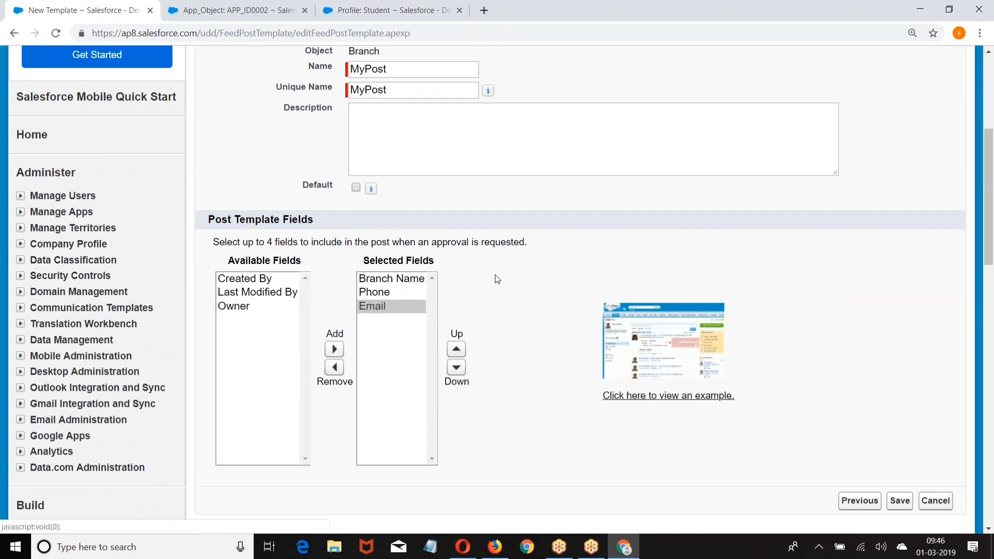
{"action": "scroll", "coordinate": [973, 368], "scroll_direction": "down", "scroll_amount": 2}
{"action": "left_click", "coordinate": [900, 371]}
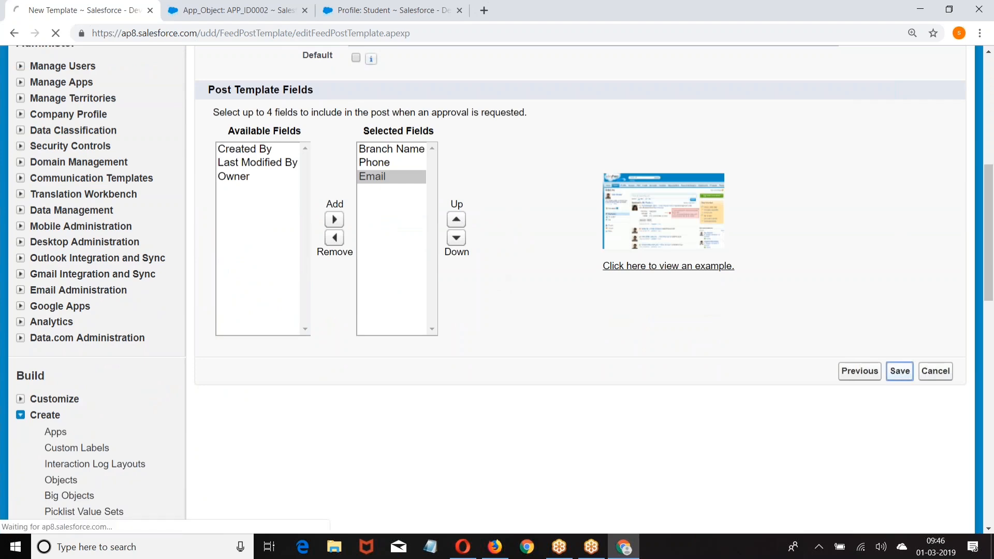
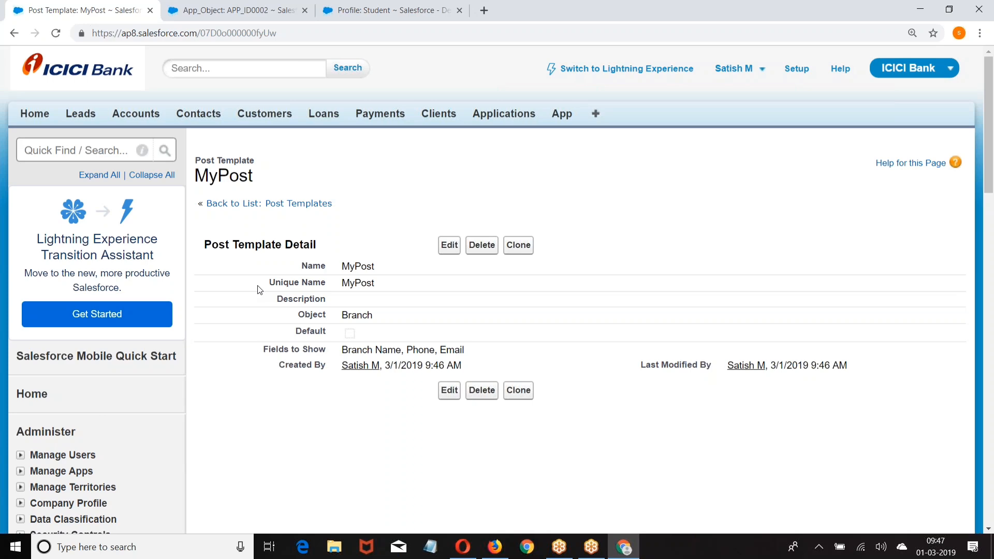
Navigate Setup through Create > Workflow & Approvals to the Approval Processes page.
{"action": "left_click", "coordinate": [793, 68]}
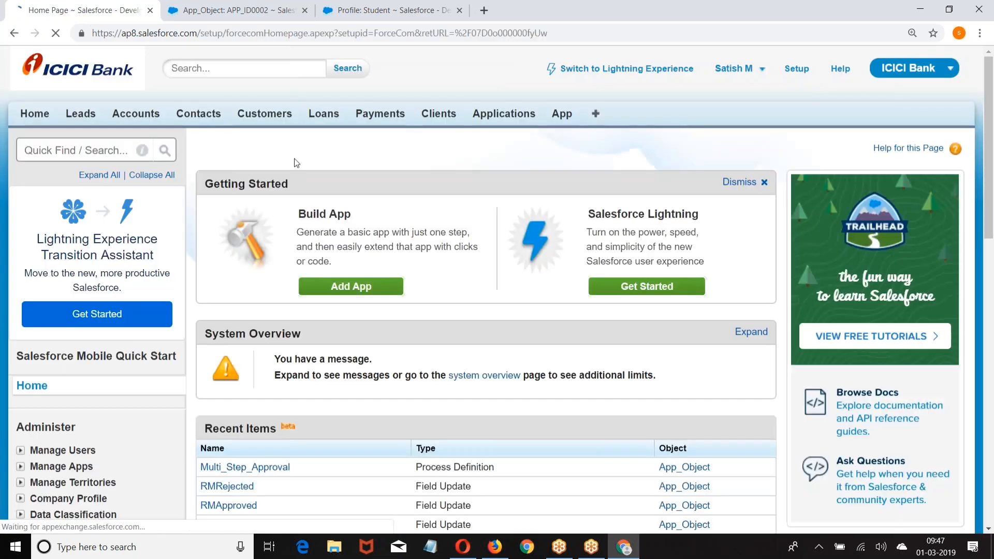
{"action": "scroll", "coordinate": [200, 166], "scroll_direction": "down", "scroll_amount": 5}
{"action": "scroll", "coordinate": [201, 167], "scroll_direction": "down", "scroll_amount": 5}
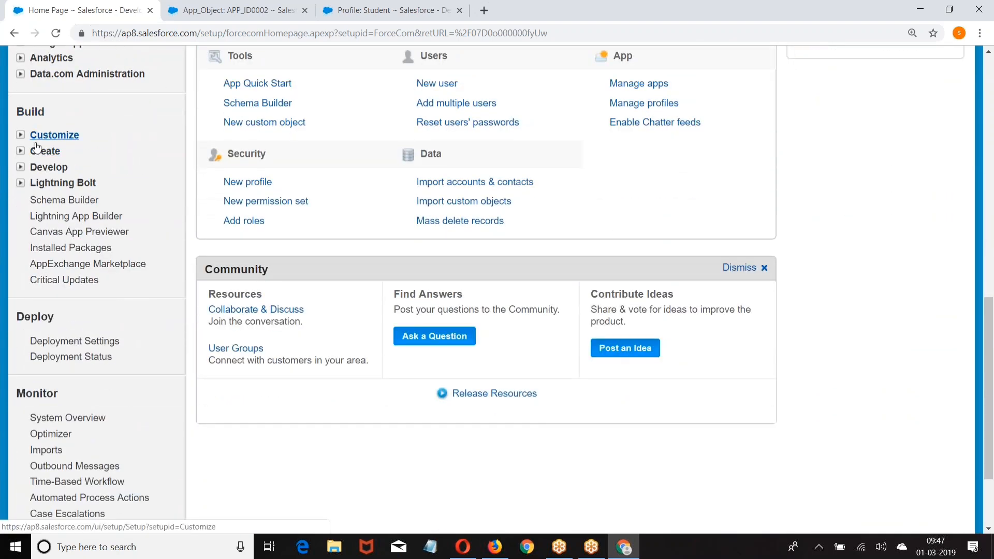
{"action": "left_click", "coordinate": [21, 152]}
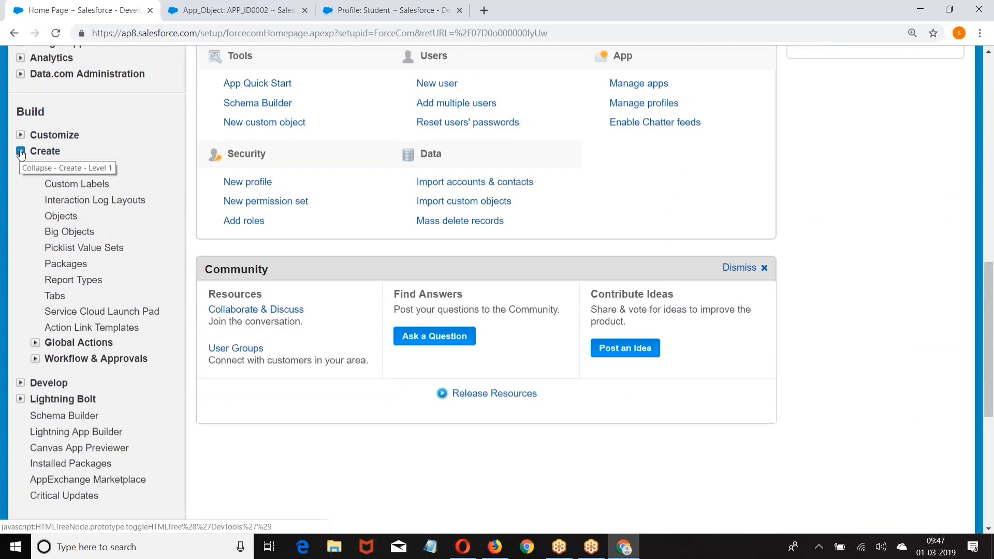
{"action": "scroll", "coordinate": [21, 153], "scroll_direction": "down", "scroll_amount": 1}
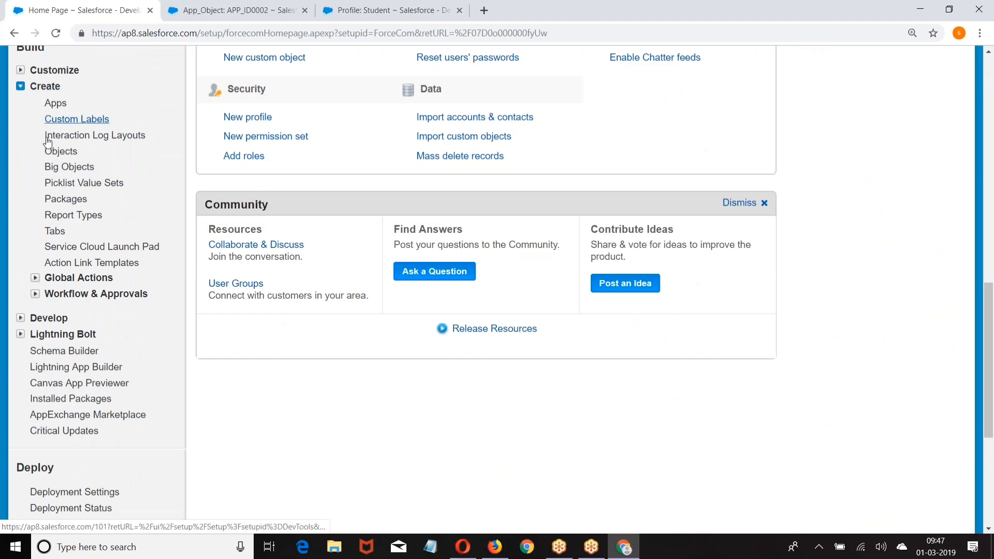
{"action": "left_click", "coordinate": [35, 294]}
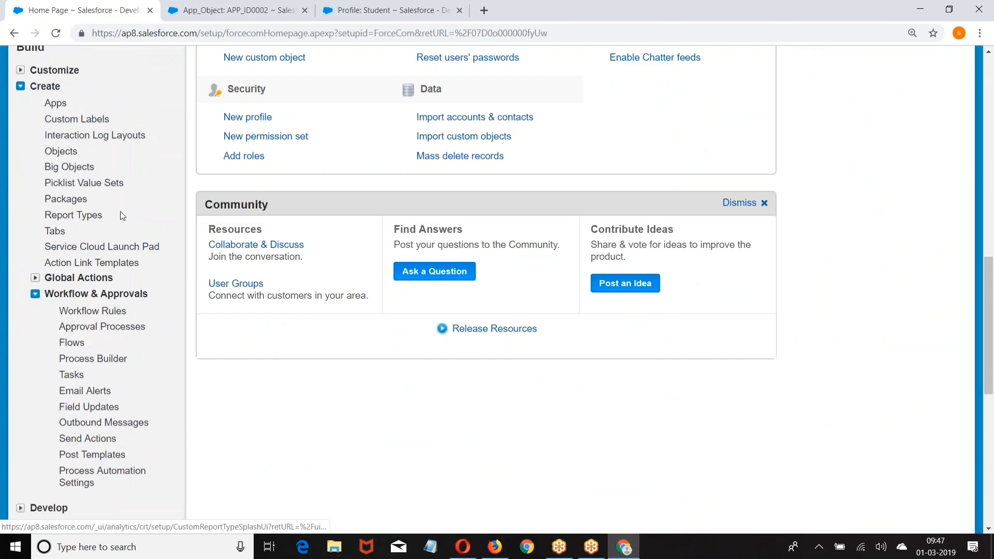
{"action": "scroll", "coordinate": [120, 211], "scroll_direction": "down", "scroll_amount": 1}
{"action": "left_click", "coordinate": [123, 263]}
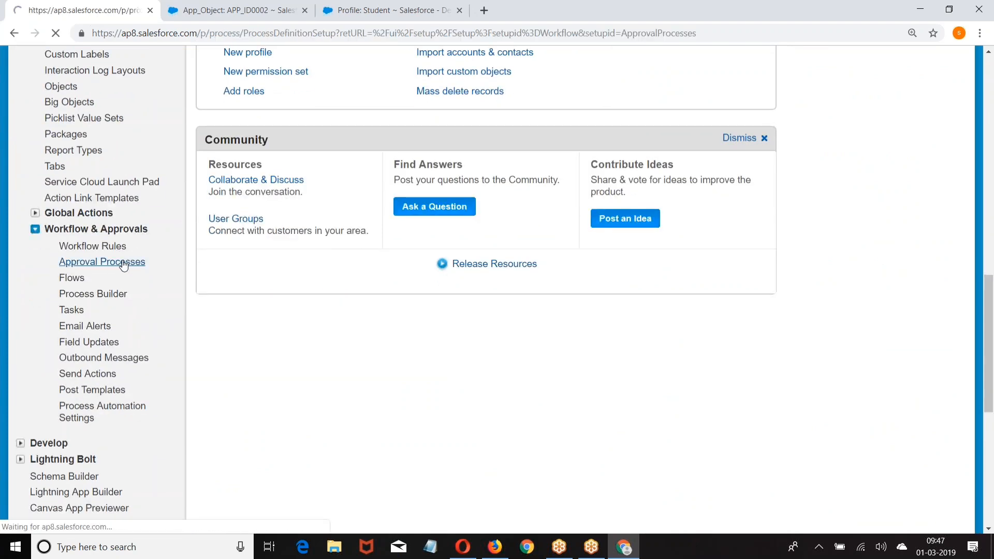
Show approval processes for the Branch object and open the new approval process options.
{"action": "scroll", "coordinate": [123, 264], "scroll_direction": "down", "scroll_amount": 3}
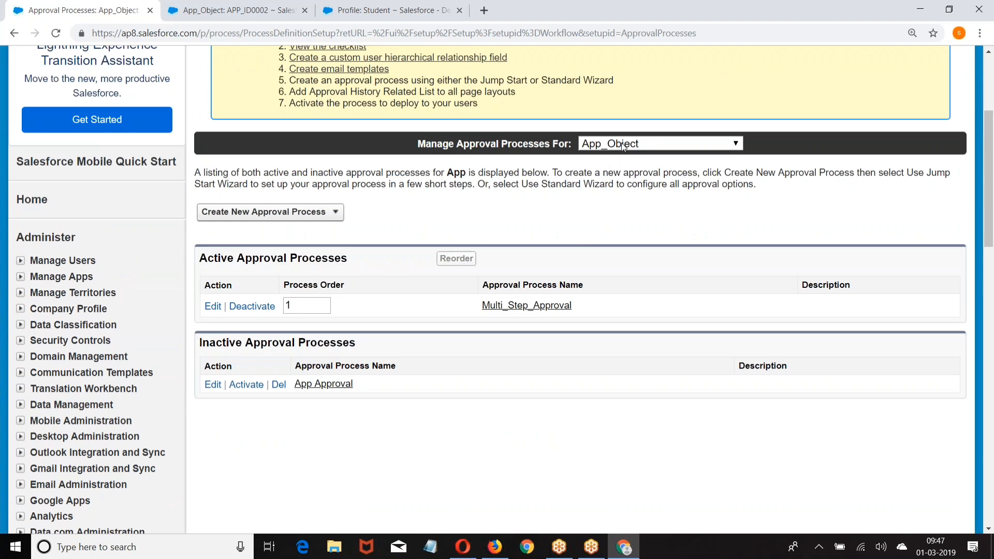
{"action": "left_click", "coordinate": [623, 145]}
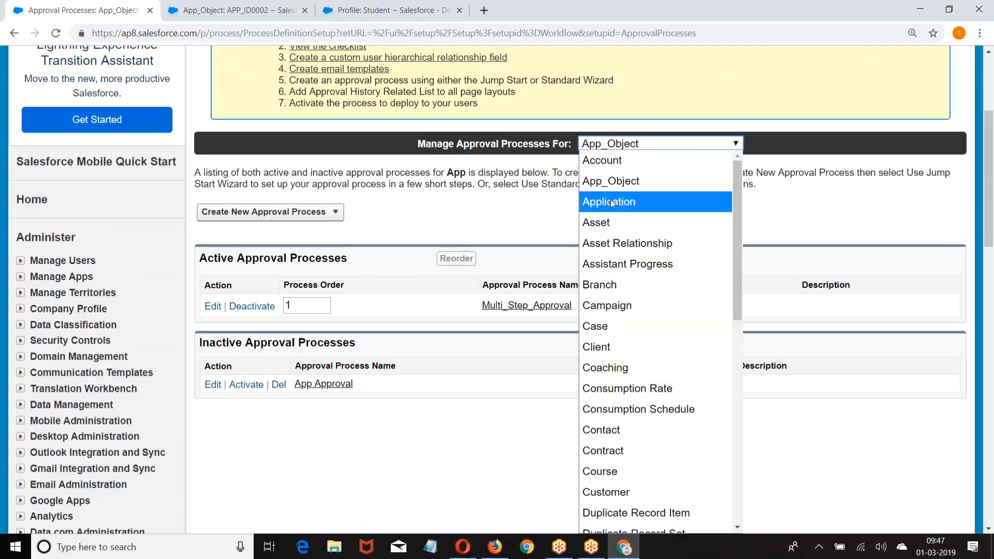
{"action": "left_click", "coordinate": [613, 284]}
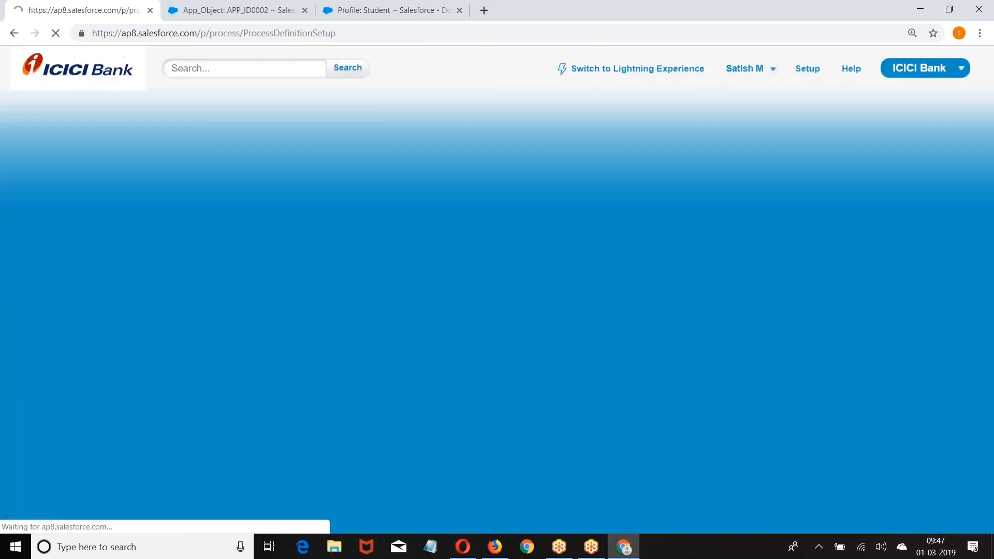
{"action": "scroll", "coordinate": [470, 243], "scroll_direction": "down", "scroll_amount": 4}
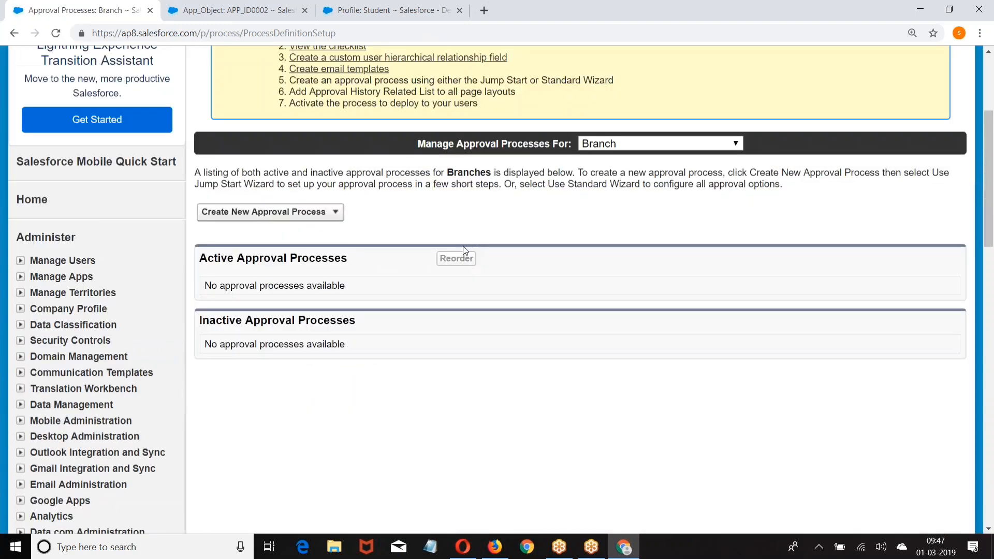
{"action": "left_click", "coordinate": [330, 212]}
Start a standard-wizard approval process named 'Brand Approval' with unique name Branch_Approval.
{"action": "left_click", "coordinate": [309, 246]}
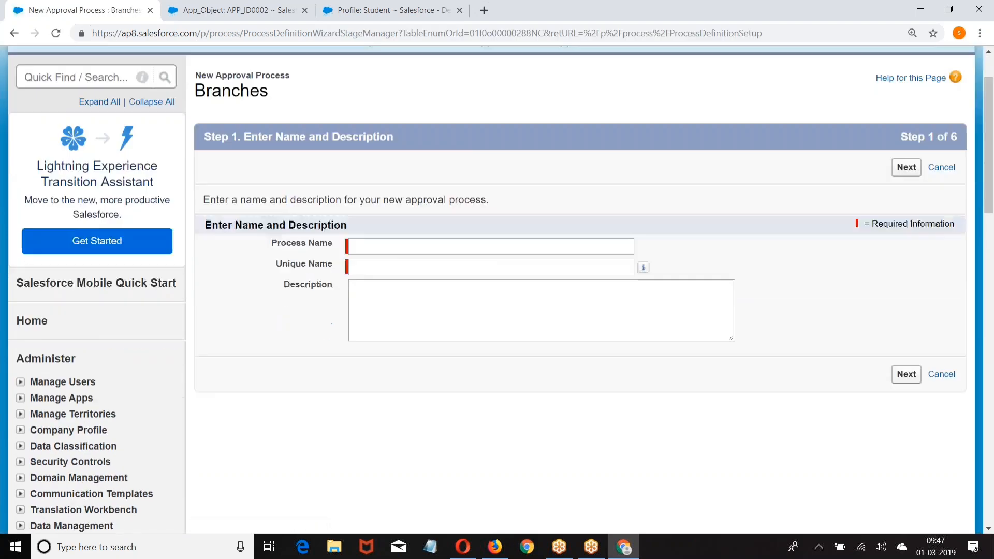
{"action": "scroll", "coordinate": [395, 189], "scroll_direction": "down", "scroll_amount": 1}
{"action": "left_click", "coordinate": [393, 189]}
{"action": "type", "text": "B"}
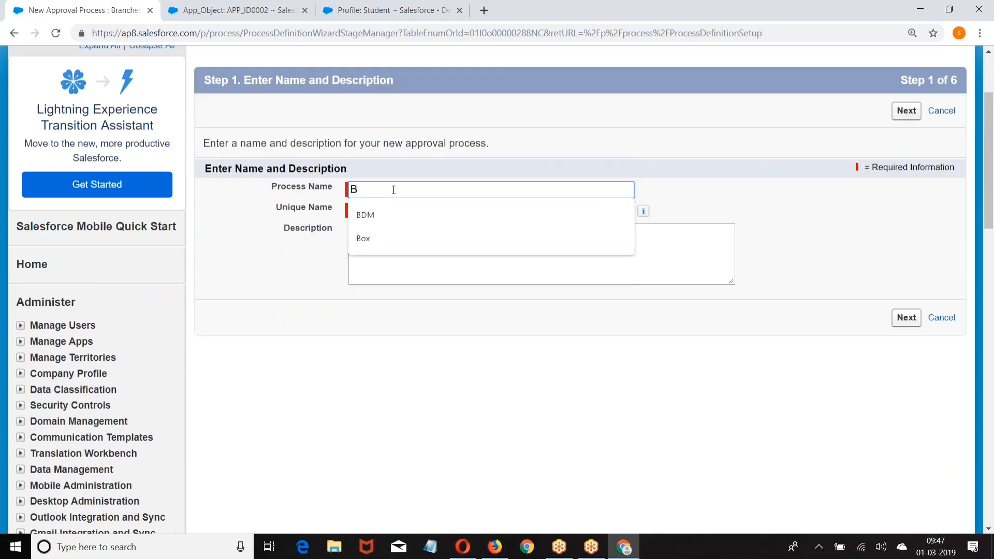
{"action": "type", "text": "rand Appr"}
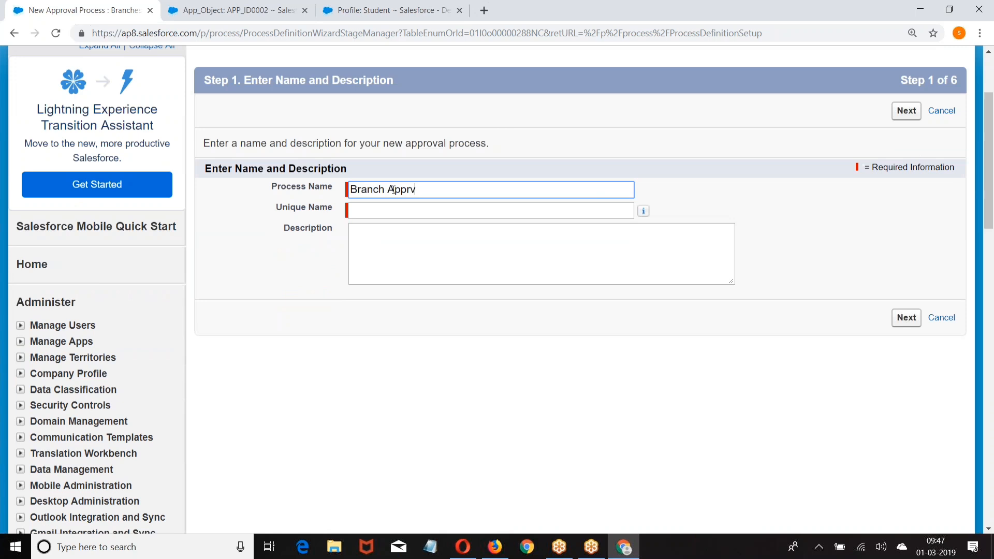
{"action": "type", "text": "oval"}
{"action": "left_click", "coordinate": [398, 208]}
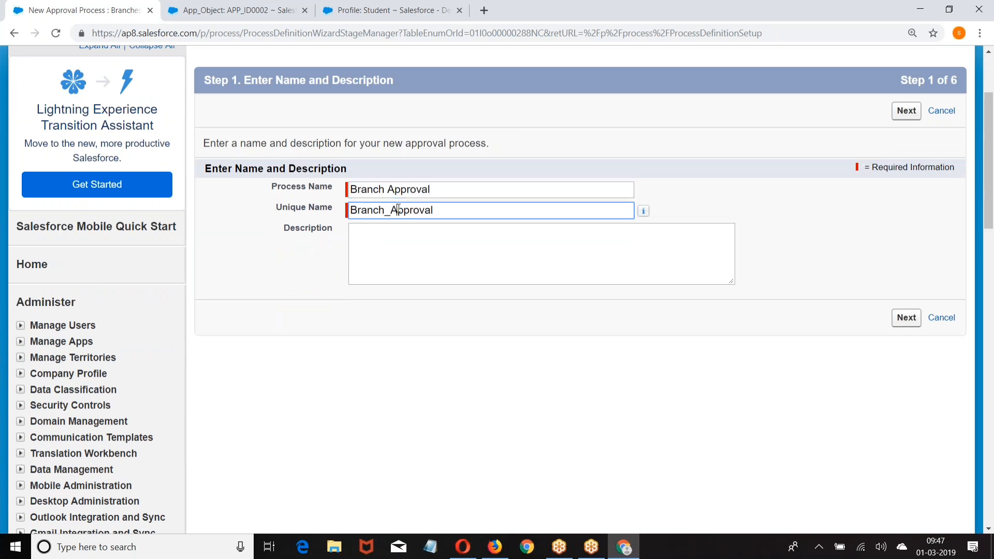
{"action": "left_click", "coordinate": [906, 317]}
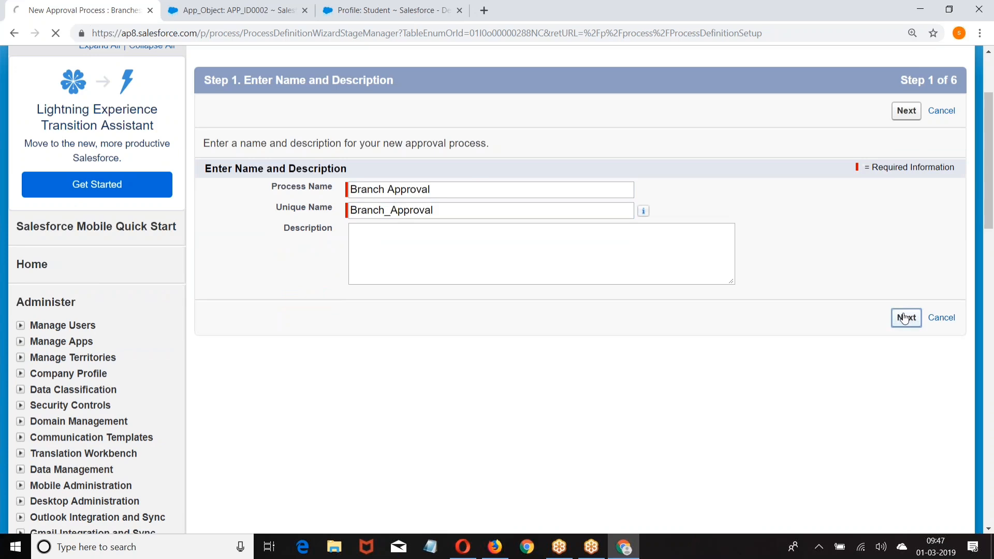
Keep default entry criteria and make the branch owner's Manager the next automated approver.
{"action": "scroll", "coordinate": [574, 294], "scroll_direction": "down", "scroll_amount": 4}
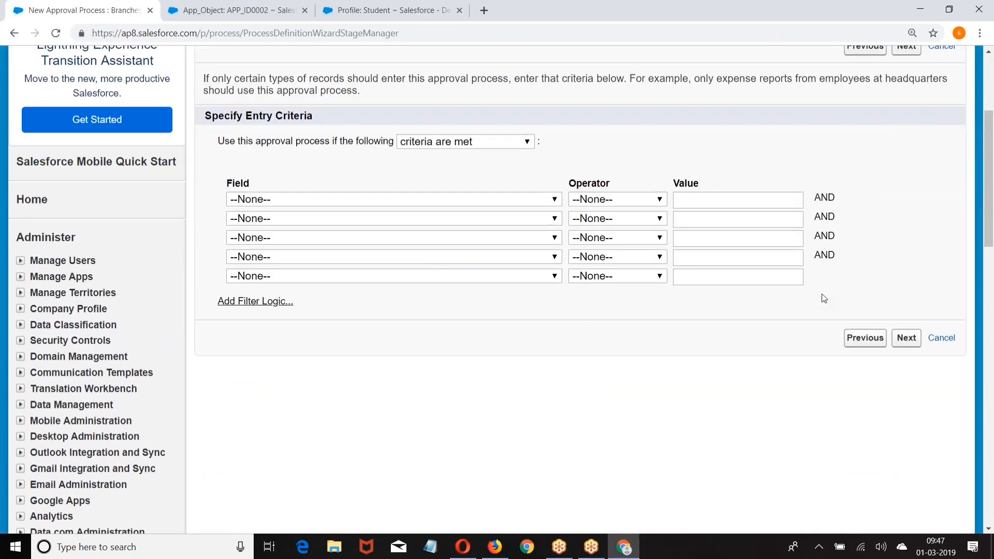
{"action": "left_click", "coordinate": [905, 339]}
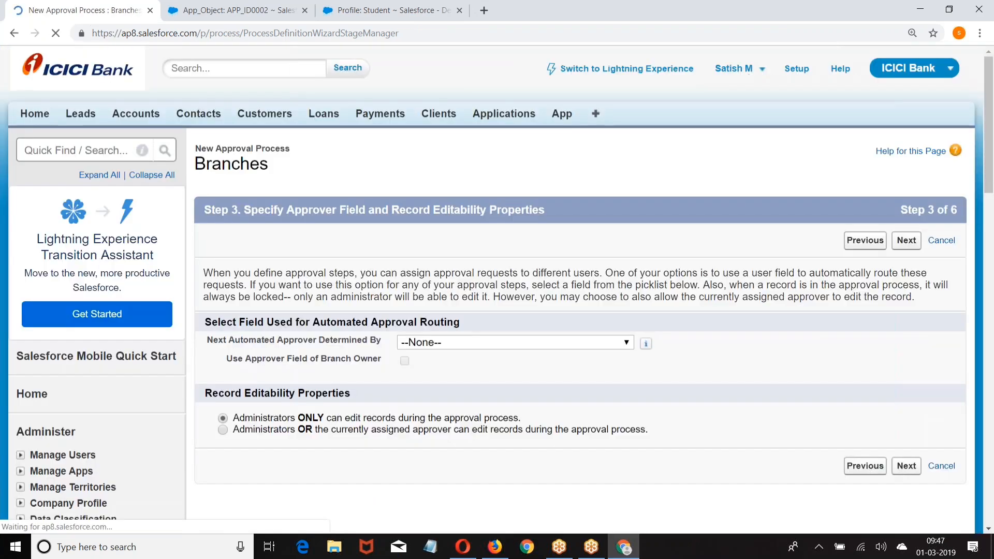
{"action": "scroll", "coordinate": [522, 264], "scroll_direction": "down", "scroll_amount": 3}
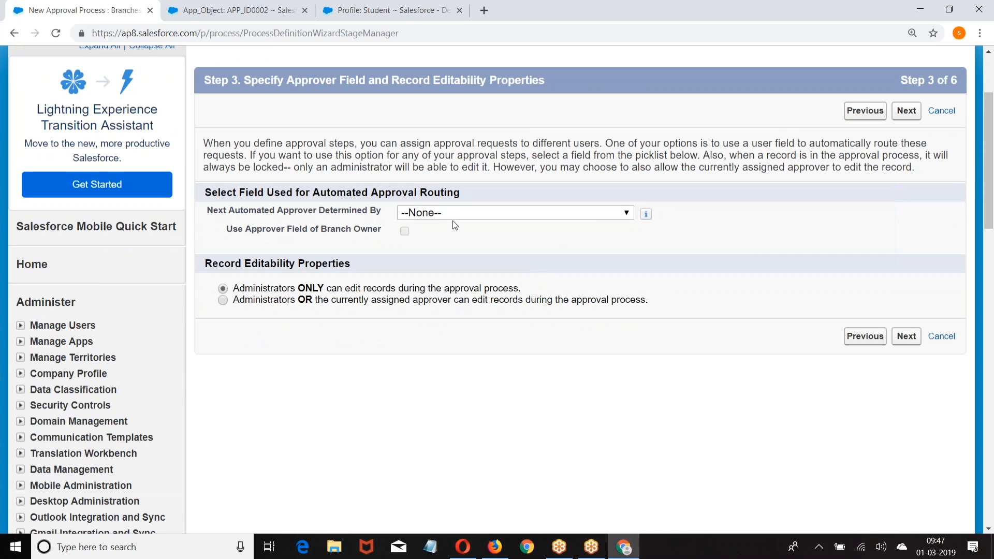
{"action": "left_click", "coordinate": [463, 213]}
{"action": "left_click", "coordinate": [461, 291]}
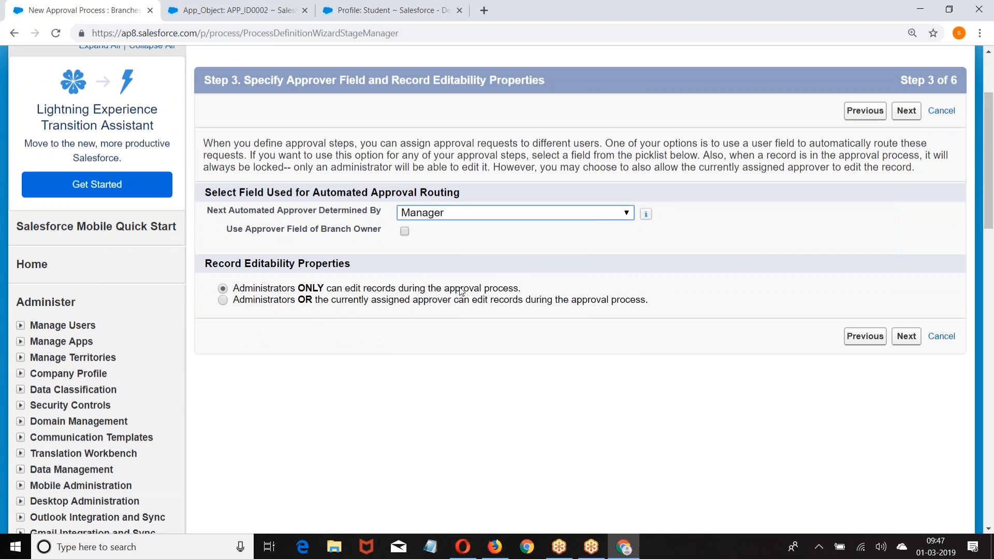
{"action": "left_click", "coordinate": [404, 231]}
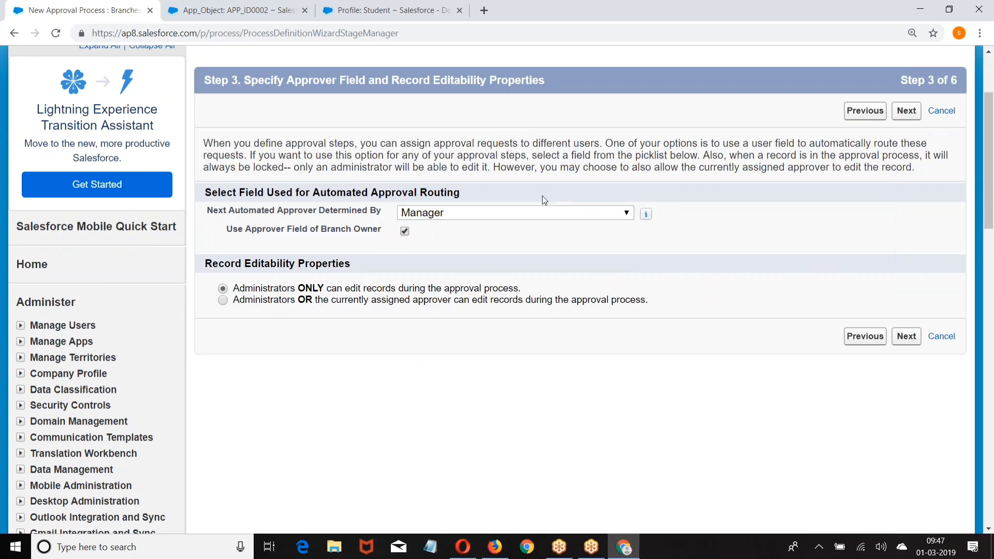
{"action": "left_click", "coordinate": [914, 339]}
Choose MyPost as the approval post template.
{"action": "scroll", "coordinate": [505, 303], "scroll_direction": "down", "scroll_amount": 3}
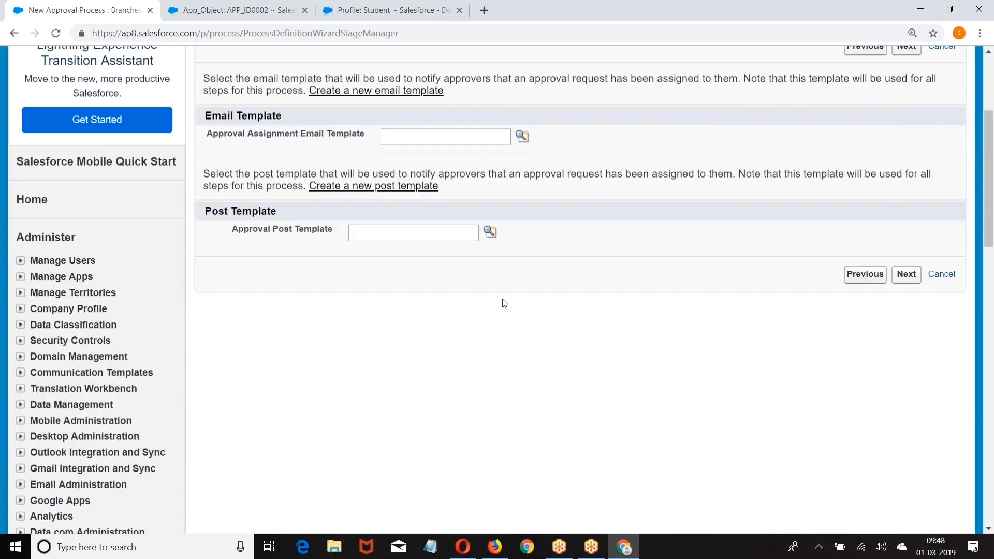
{"action": "left_click_drag", "start_coordinate": [220, 137], "coordinate": [373, 139]}
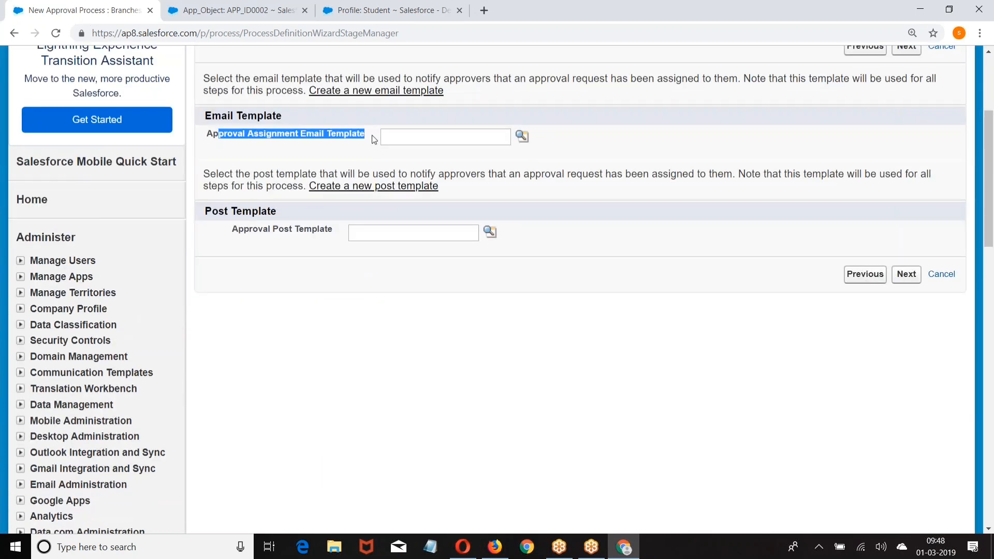
{"action": "left_click", "coordinate": [242, 232]}
{"action": "left_click_drag", "start_coordinate": [242, 232], "coordinate": [339, 232]}
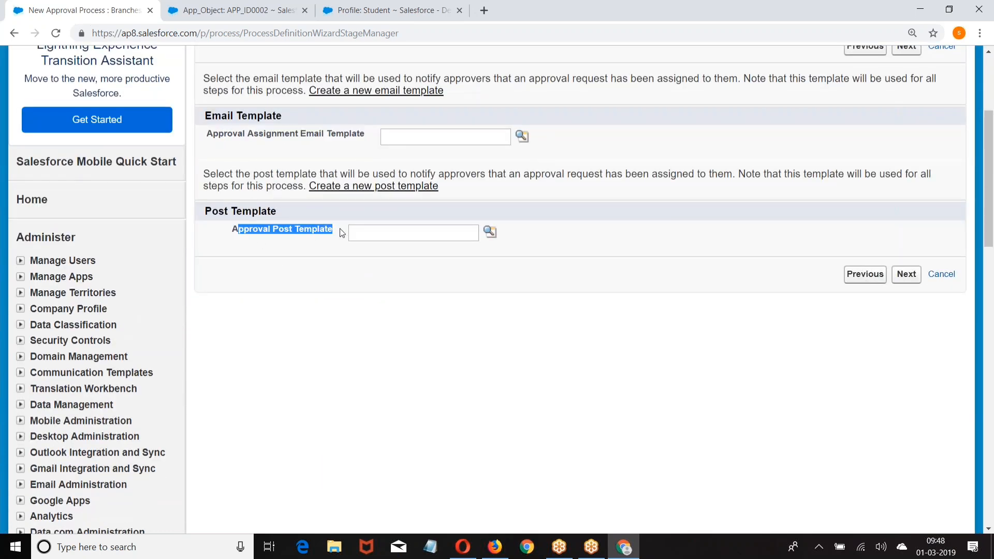
{"action": "left_click", "coordinate": [490, 231]}
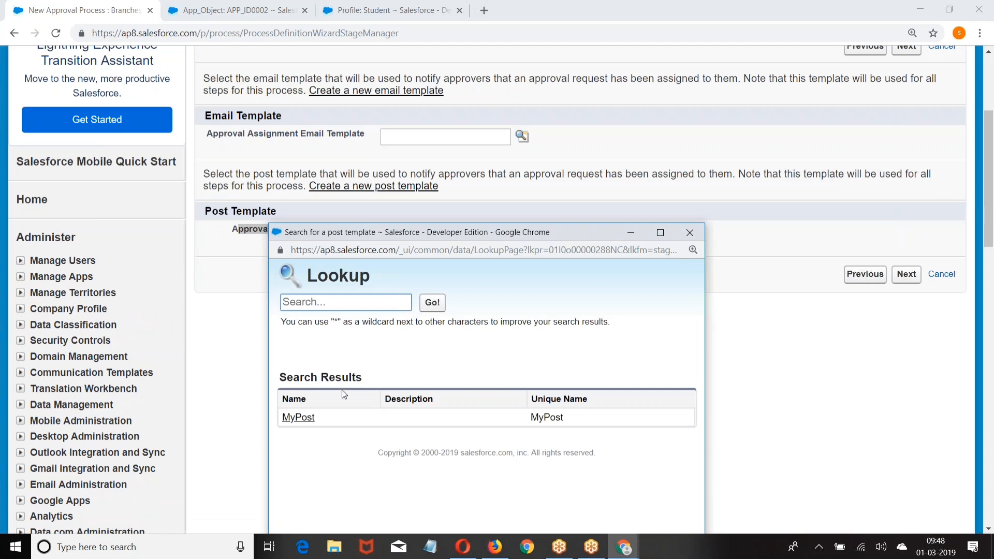
{"action": "left_click", "coordinate": [298, 418]}
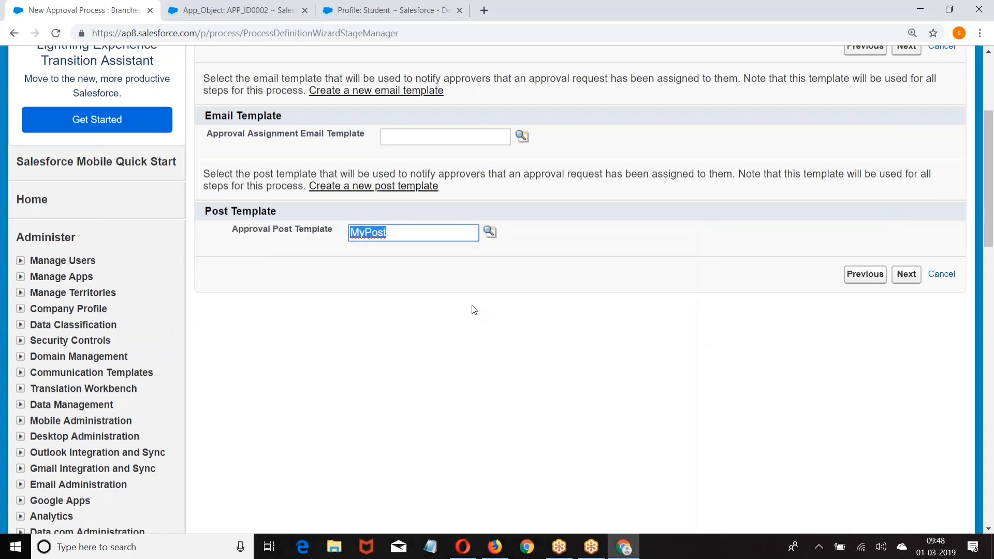
{"action": "left_click", "coordinate": [906, 274]}
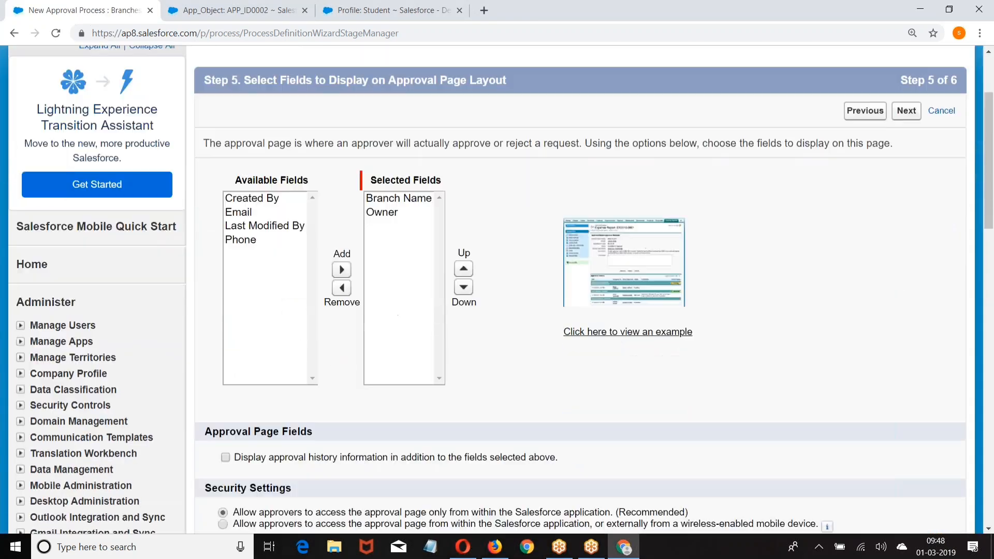
Also show approval history on the approval page layout.
{"action": "scroll", "coordinate": [863, 292], "scroll_direction": "down", "scroll_amount": 4}
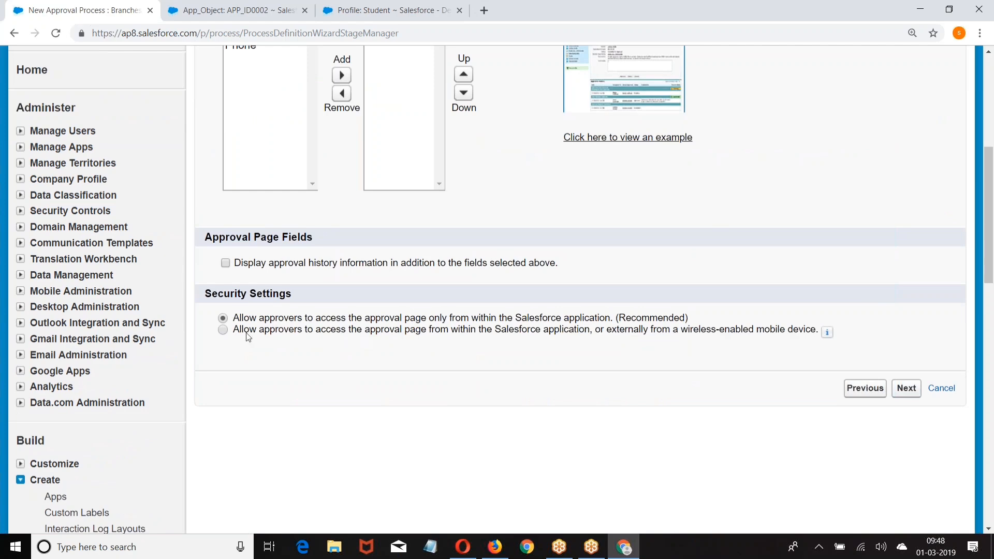
{"action": "left_click", "coordinate": [225, 264]}
{"action": "left_click", "coordinate": [907, 389]}
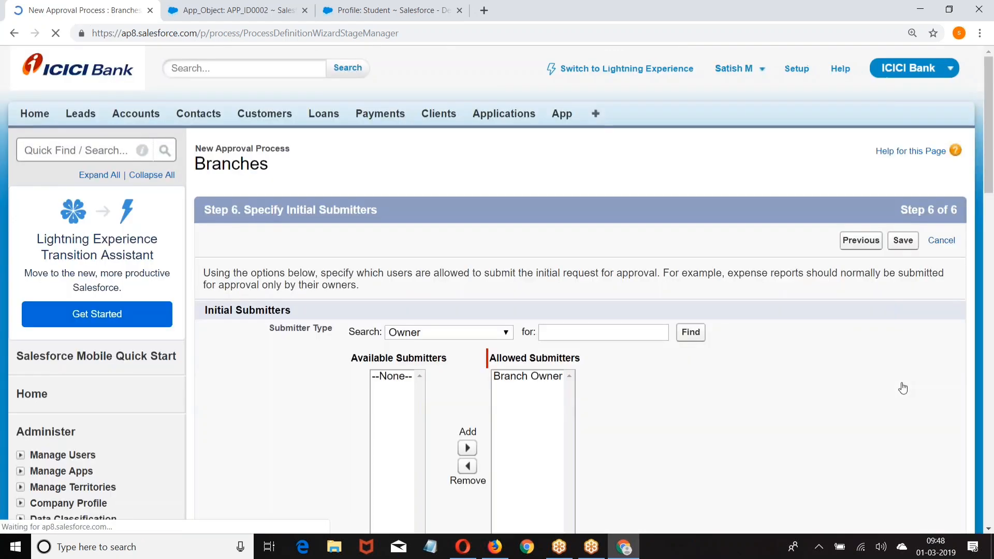
Add one individual user to the allowed submitters and save the approval process.
{"action": "scroll", "coordinate": [813, 396], "scroll_direction": "down", "scroll_amount": 4}
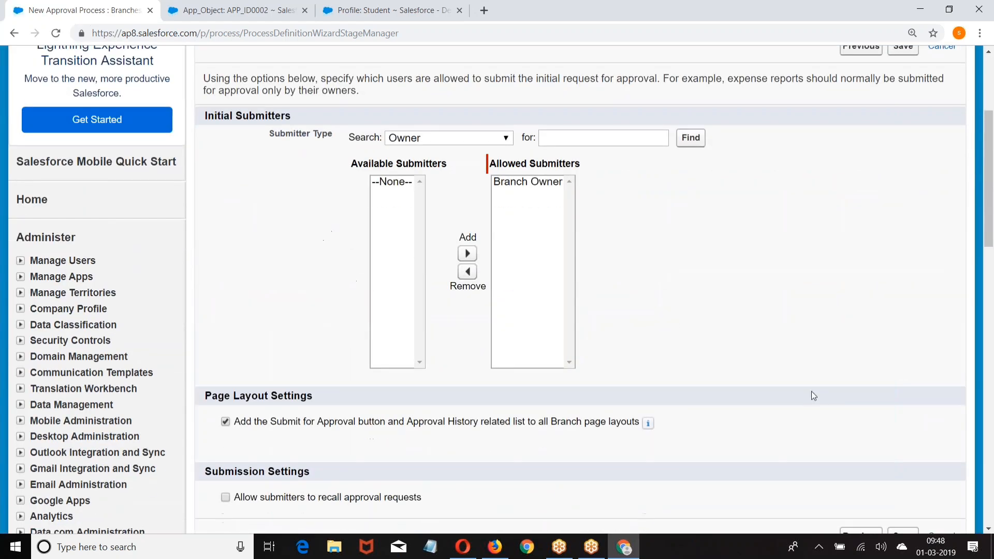
{"action": "left_click", "coordinate": [434, 137]}
{"action": "left_click", "coordinate": [406, 261]}
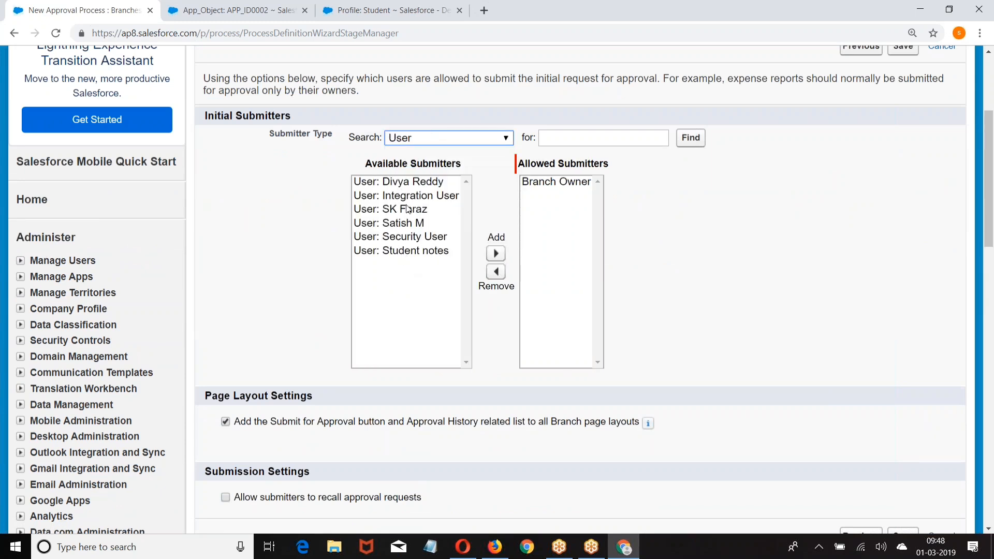
{"action": "left_click", "coordinate": [409, 181]}
{"action": "left_click", "coordinate": [495, 254]}
{"action": "scroll", "coordinate": [504, 243], "scroll_direction": "down", "scroll_amount": 1}
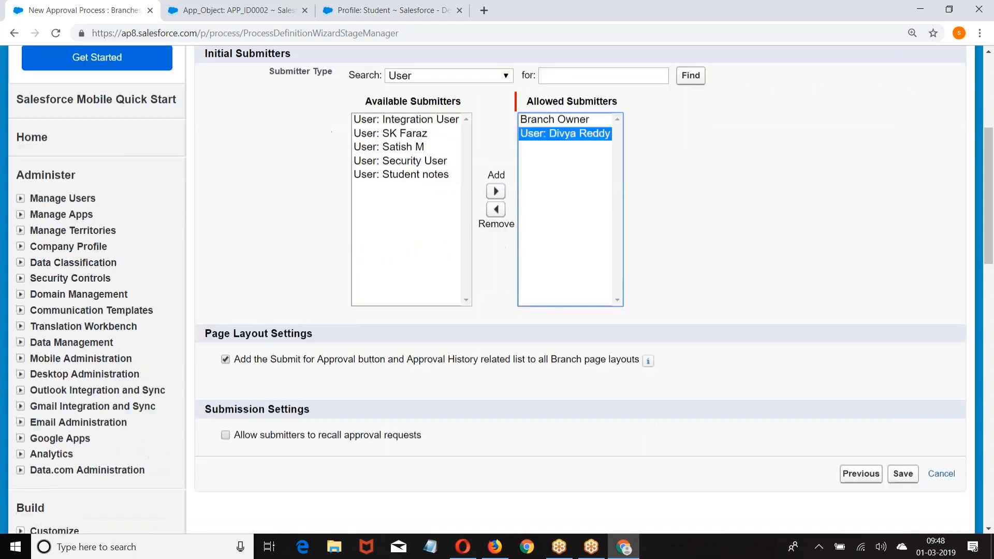
{"action": "scroll", "coordinate": [645, 257], "scroll_direction": "down", "scroll_amount": 2}
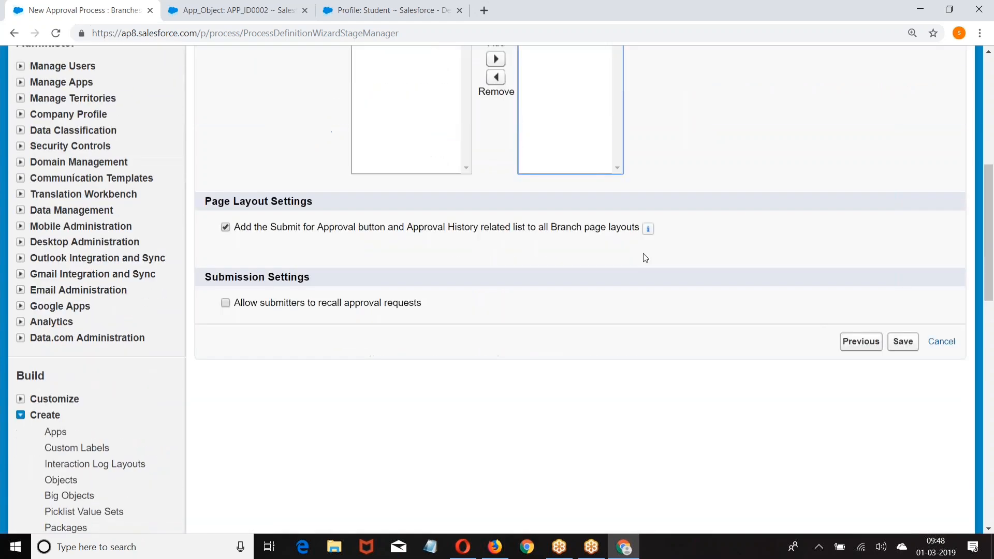
{"action": "left_click", "coordinate": [903, 343]}
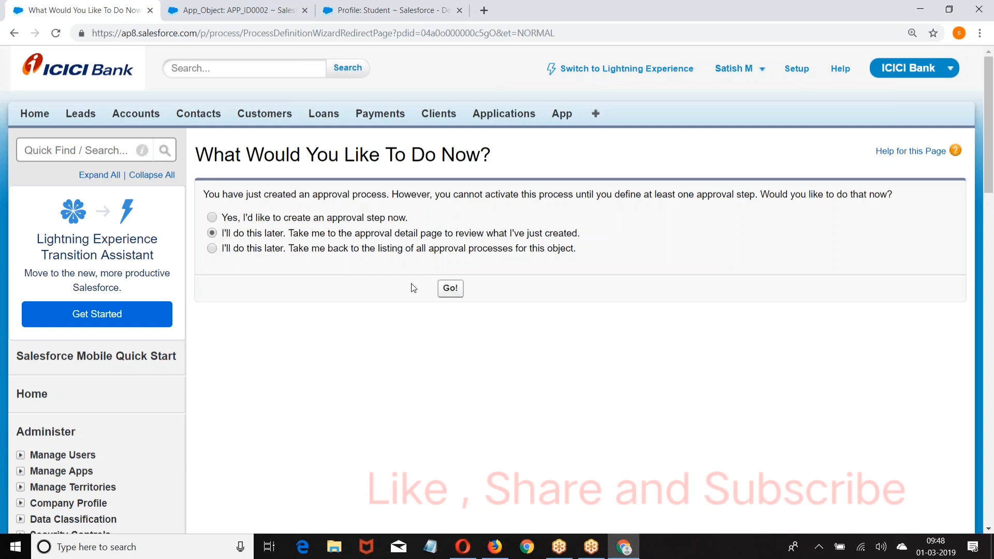
Add approval step 'Owner Manager' applying to all records and save it.
{"action": "left_click", "coordinate": [451, 287]}
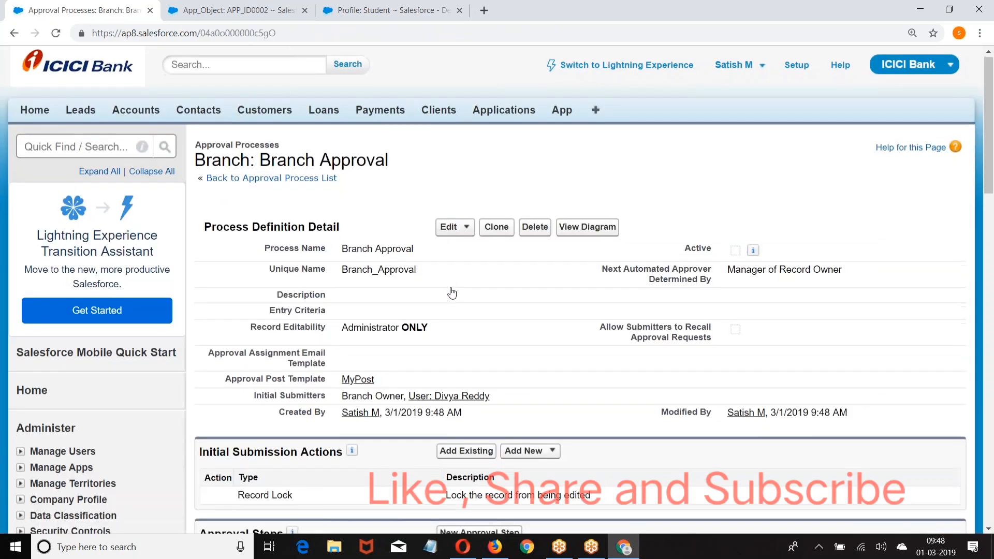
{"action": "scroll", "coordinate": [451, 293], "scroll_direction": "down", "scroll_amount": 5}
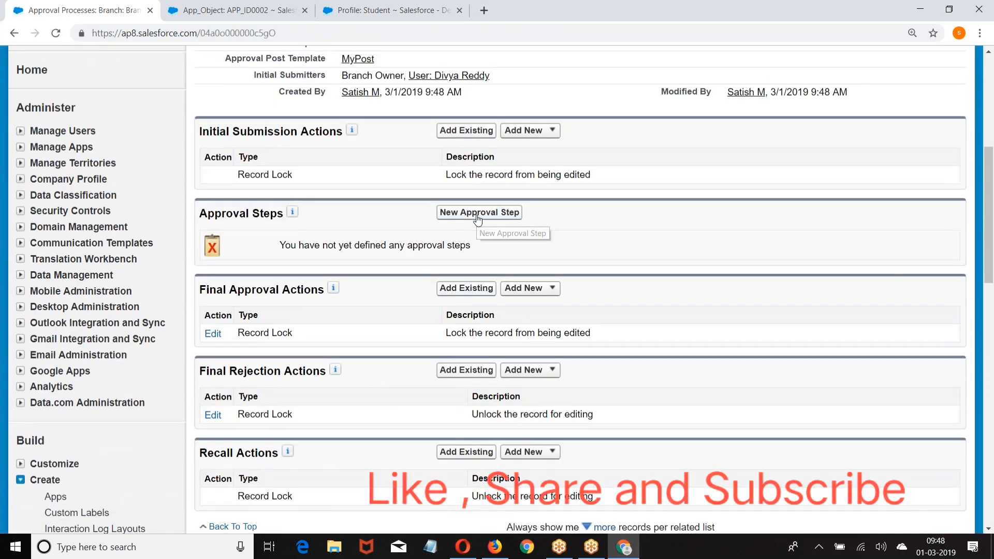
{"action": "left_click", "coordinate": [476, 213]}
{"action": "scroll", "coordinate": [475, 219], "scroll_direction": "down", "scroll_amount": 3}
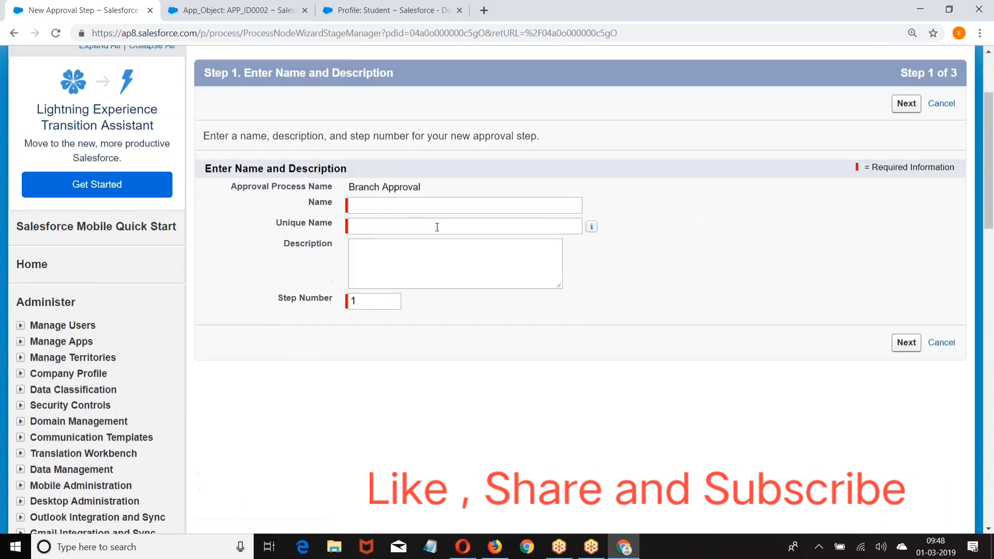
{"action": "left_click", "coordinate": [408, 203]}
{"action": "type", "text": "Owner"}
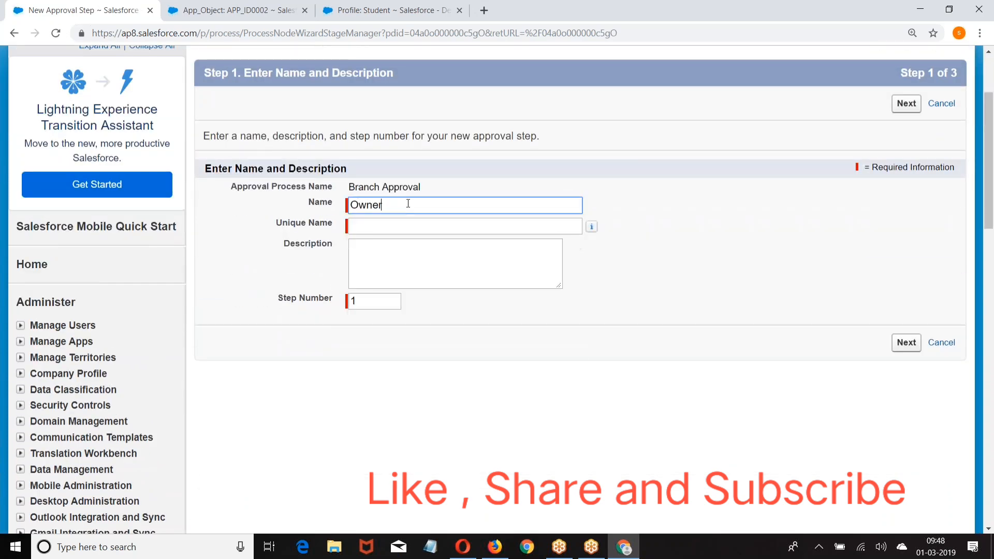
{"action": "type", "text": " Manager"}
{"action": "left_click", "coordinate": [654, 204]}
{"action": "left_click", "coordinate": [907, 103]}
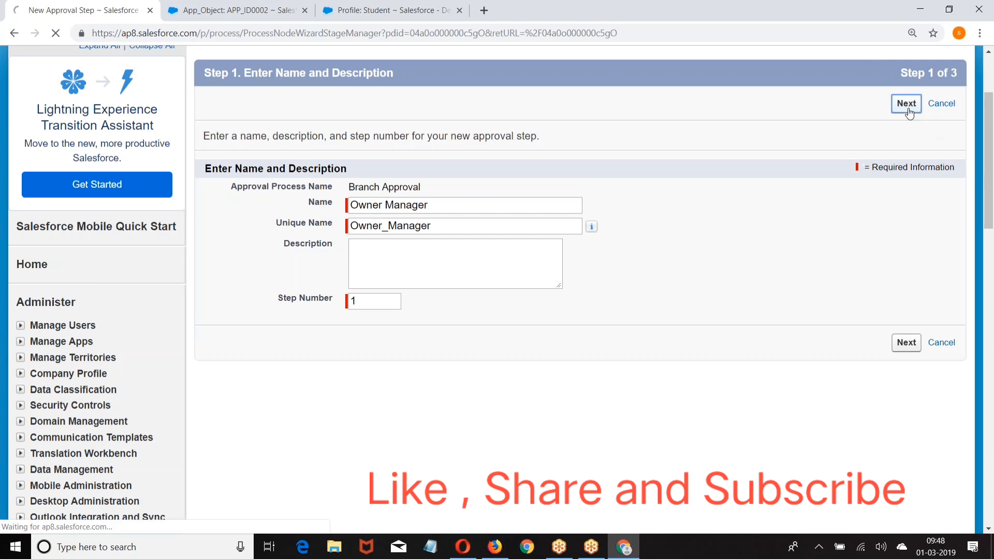
{"action": "left_click", "coordinate": [907, 419]}
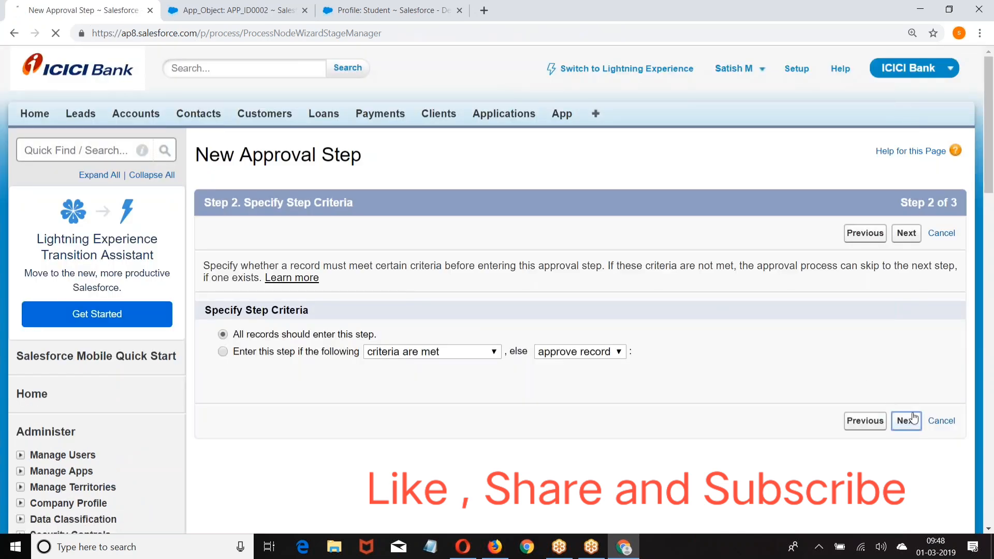
{"action": "scroll", "coordinate": [913, 417], "scroll_direction": "down", "scroll_amount": 1}
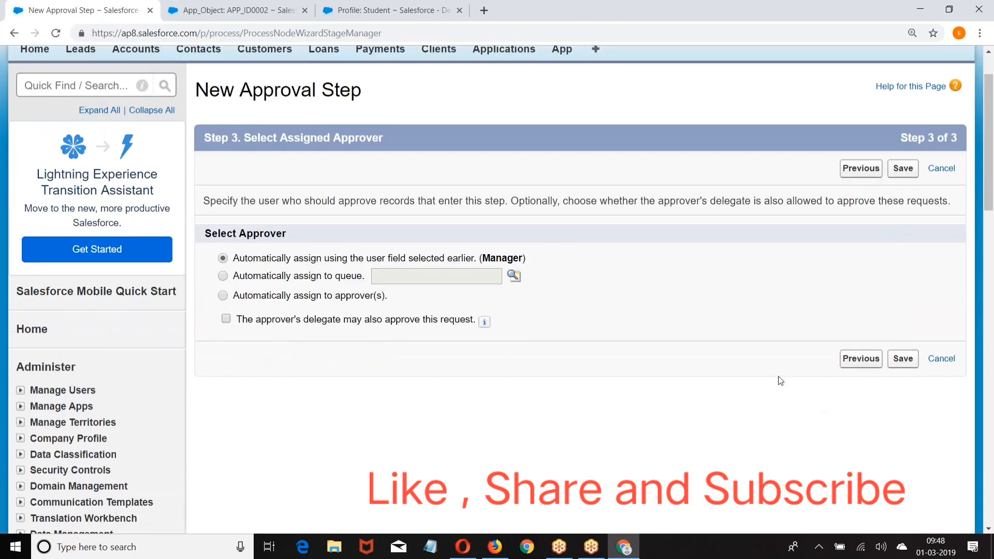
{"action": "left_click", "coordinate": [902, 359]}
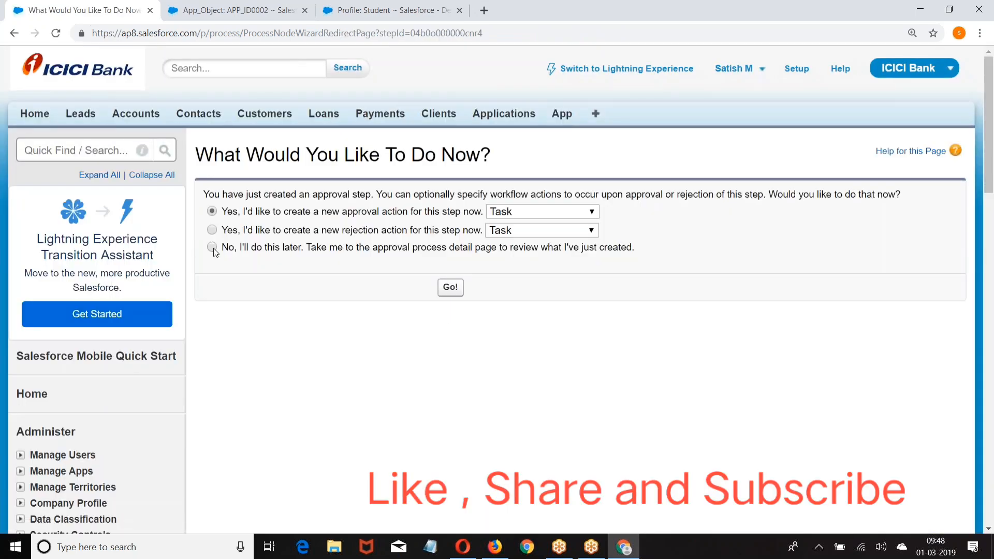
Skip approval actions for now and activate the Branch Approval process.
{"action": "left_click", "coordinate": [213, 247]}
{"action": "left_click", "coordinate": [450, 288]}
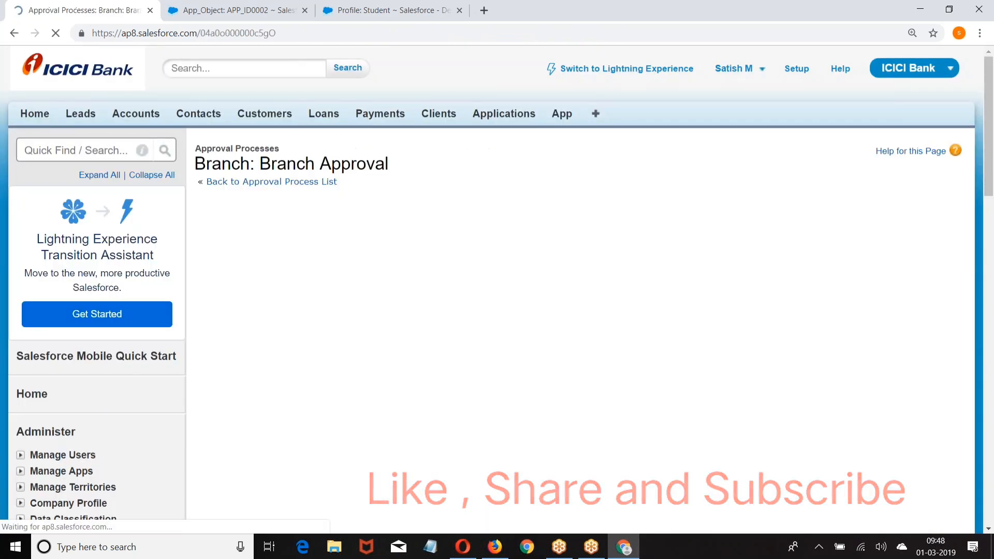
{"action": "left_click", "coordinate": [574, 231]}
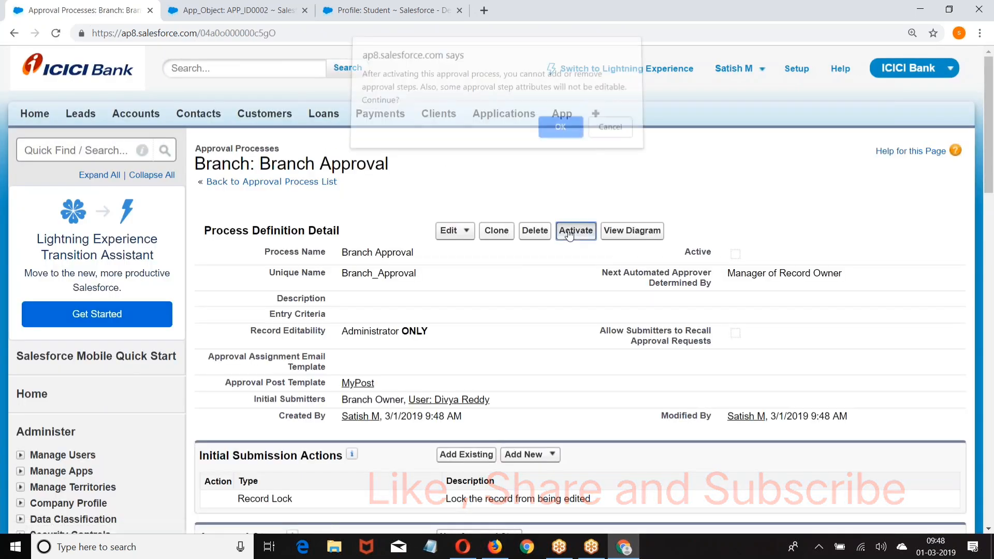
{"action": "left_click", "coordinate": [560, 134]}
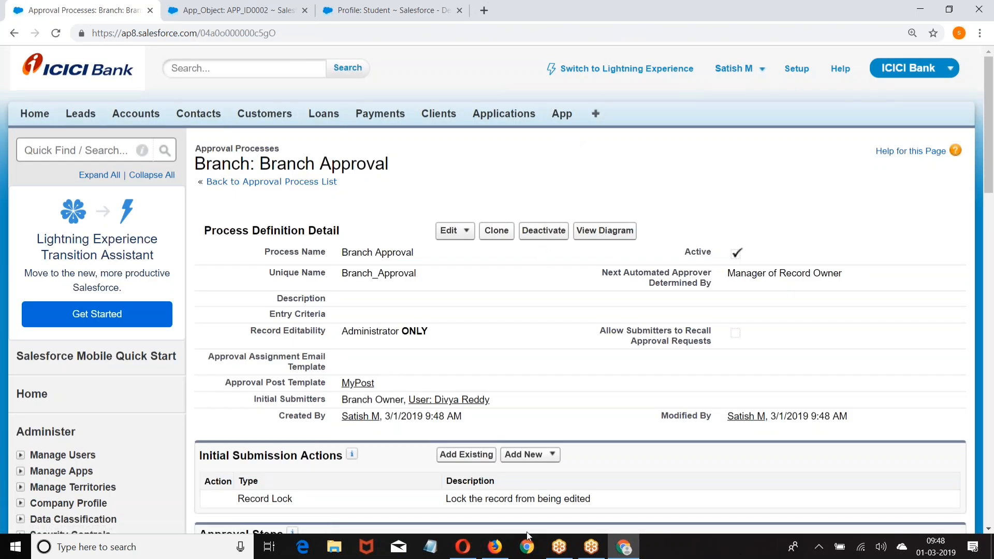
{"action": "left_click", "coordinate": [495, 547]}
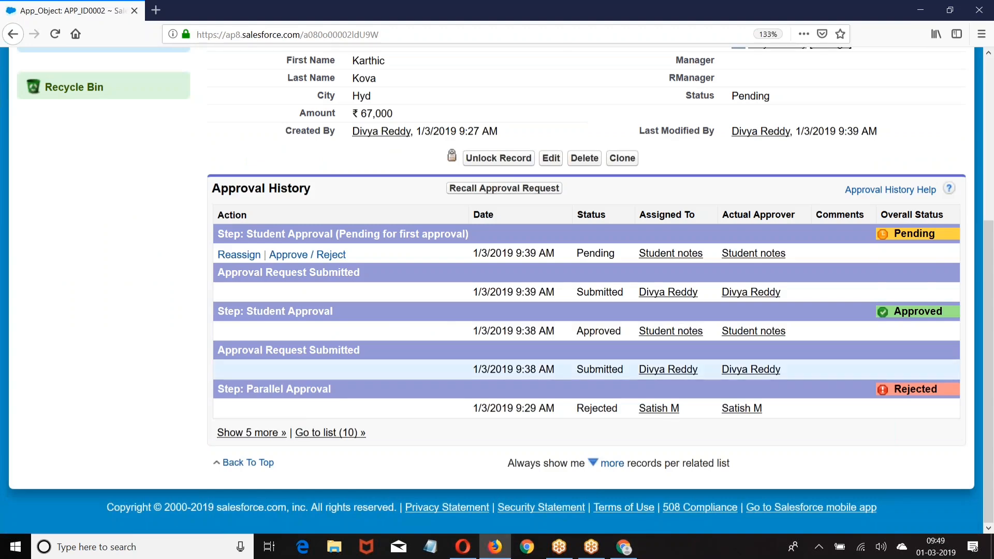
Create branch record 'Testintg' from the Branches tab and submit it for approval.
{"action": "scroll", "coordinate": [317, 275], "scroll_direction": "up", "scroll_amount": 5}
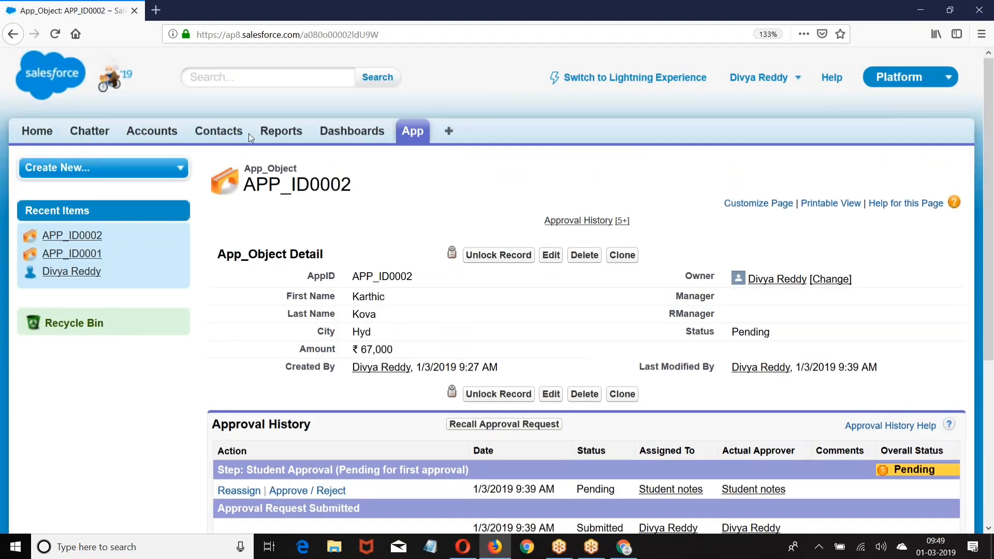
{"action": "left_click", "coordinate": [452, 131]}
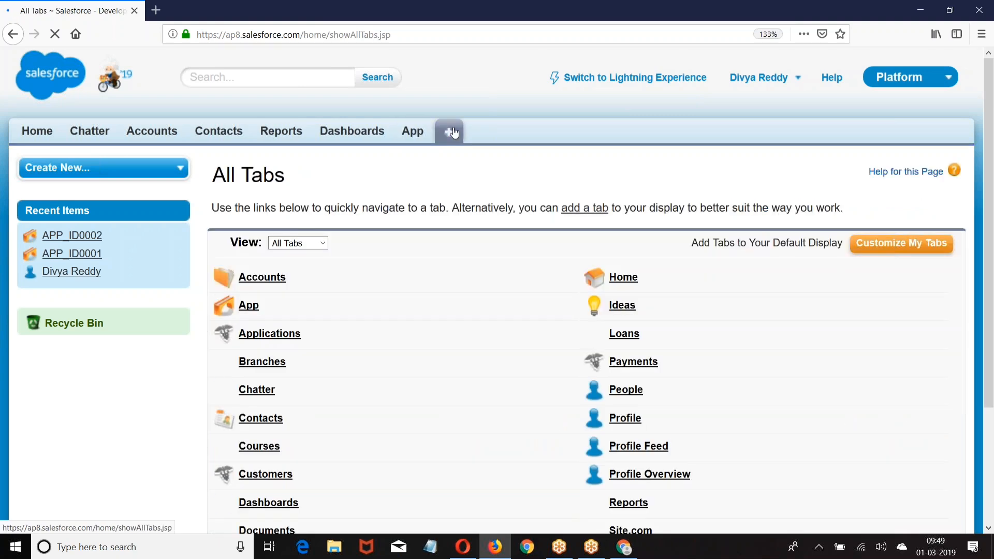
{"action": "left_click", "coordinate": [267, 364]}
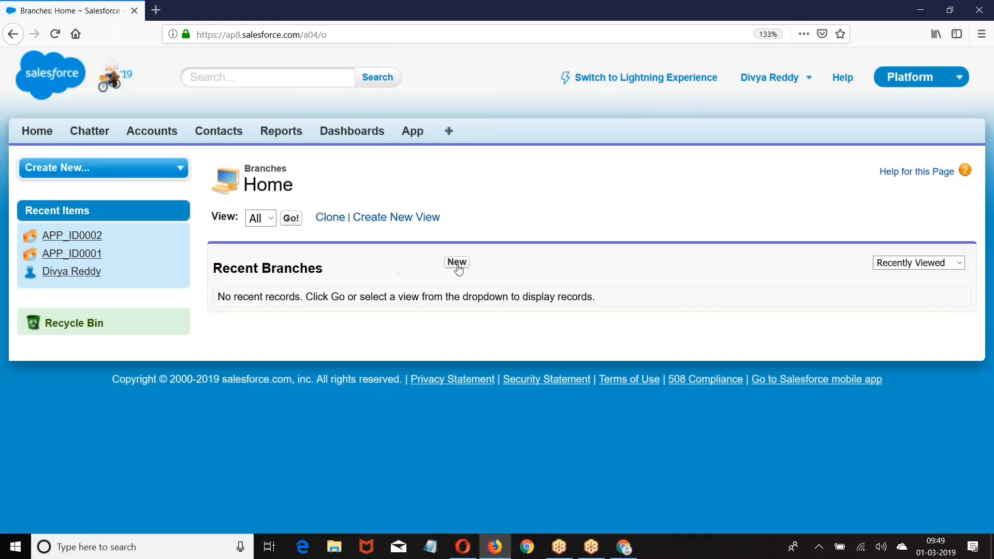
{"action": "left_click", "coordinate": [457, 263]}
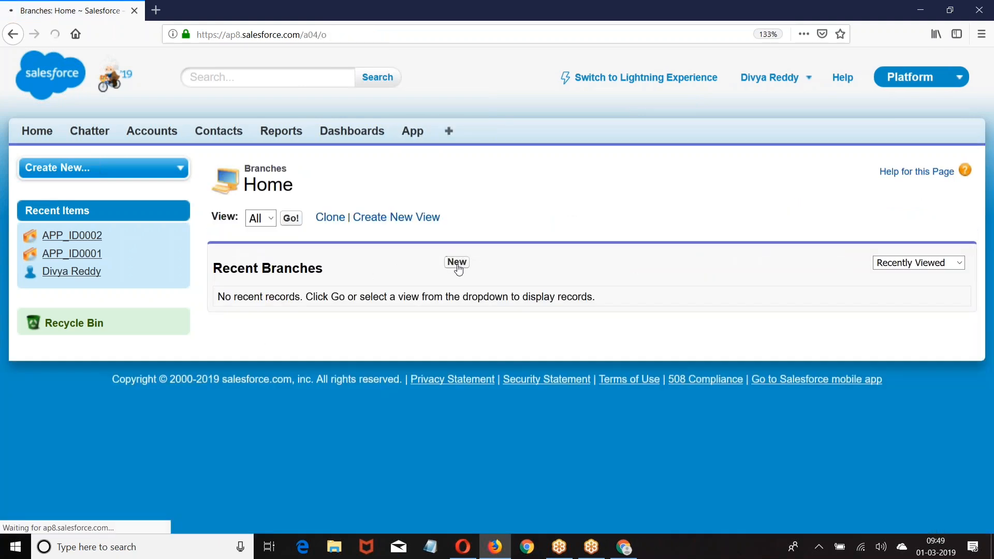
{"action": "type", "text": "Tes"}
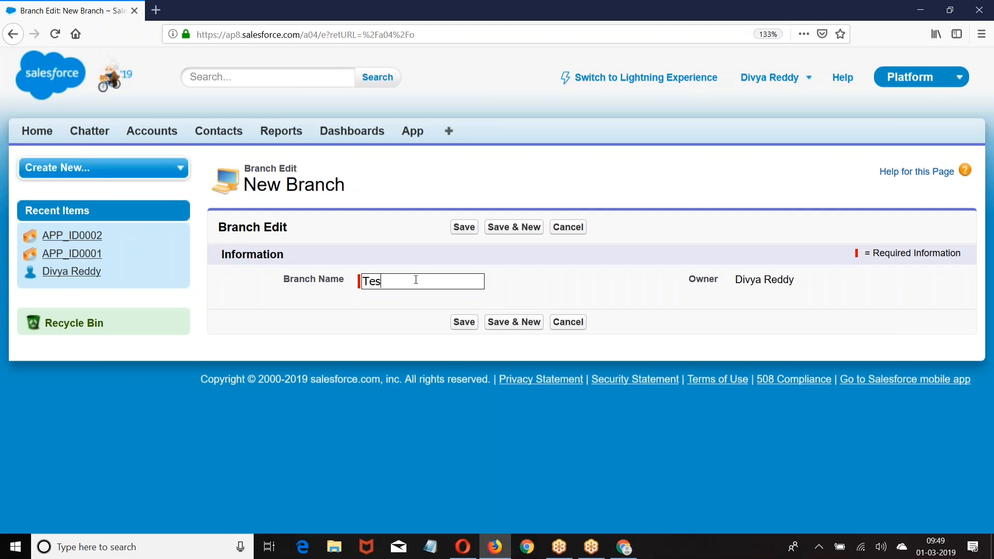
{"action": "type", "text": "tintg"}
{"action": "left_click", "coordinate": [463, 226]}
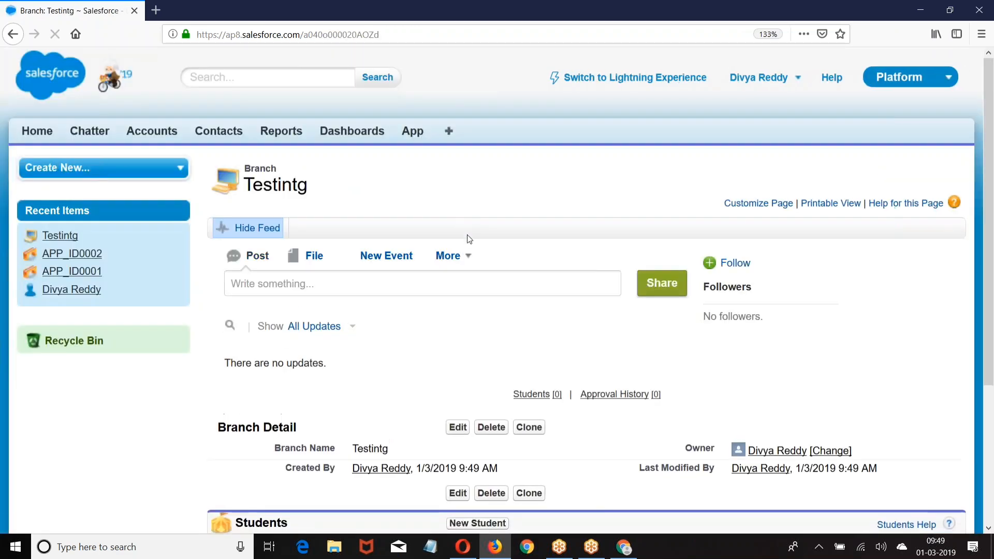
{"action": "scroll", "coordinate": [467, 234], "scroll_direction": "down", "scroll_amount": 3}
{"action": "left_click", "coordinate": [492, 404]}
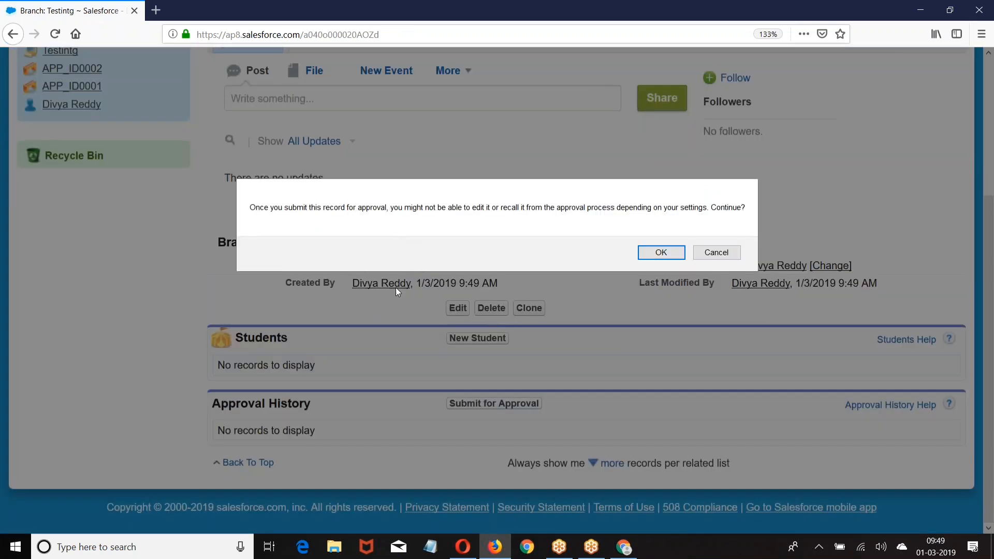
Open the Users page from Manage Users in a new browser tab.
{"action": "left_click", "coordinate": [624, 546]}
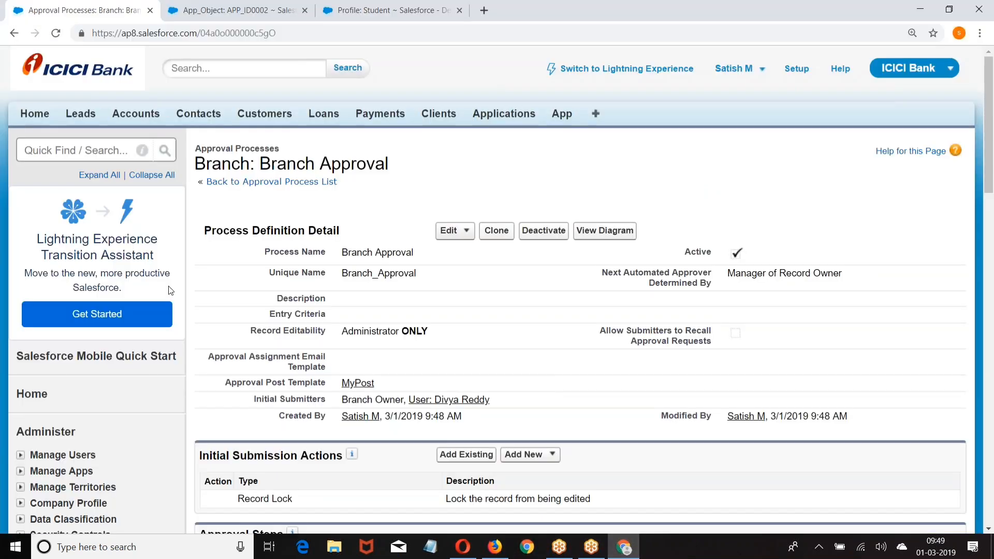
{"action": "scroll", "coordinate": [170, 290], "scroll_direction": "down", "scroll_amount": 3}
{"action": "left_click", "coordinate": [20, 260]}
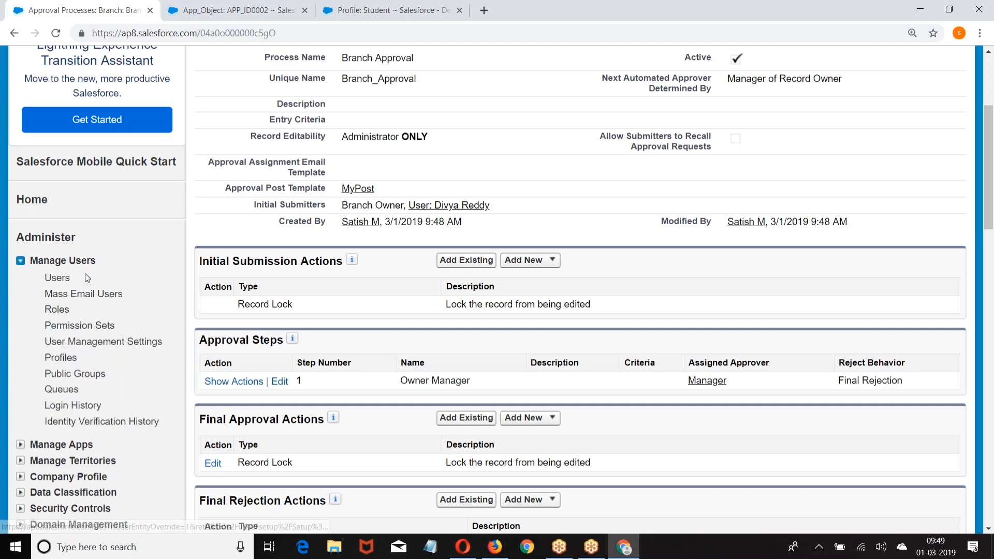
{"action": "right_click", "coordinate": [65, 278]}
{"action": "left_click", "coordinate": [115, 284]}
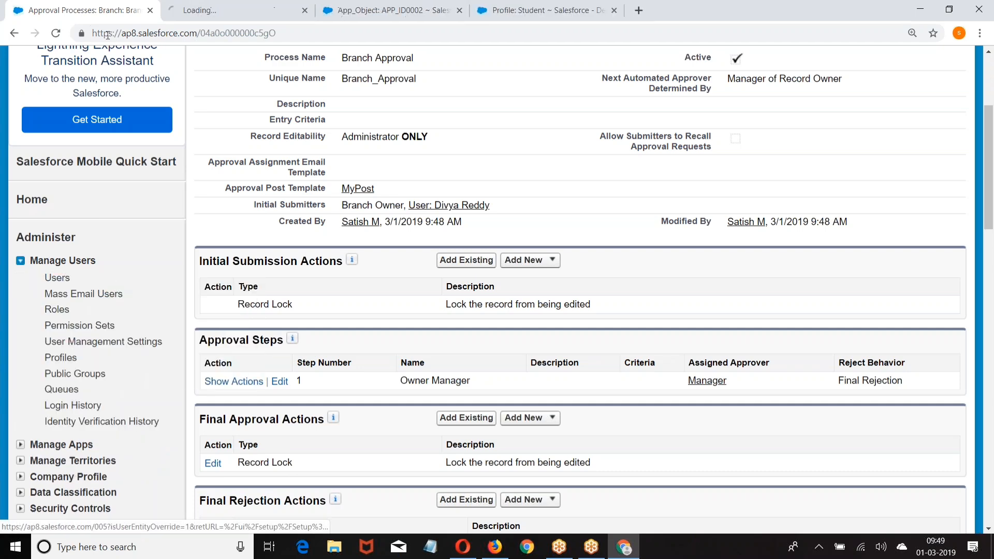
{"action": "left_click", "coordinate": [219, 7]}
{"action": "scroll", "coordinate": [319, 196], "scroll_direction": "down", "scroll_amount": 2}
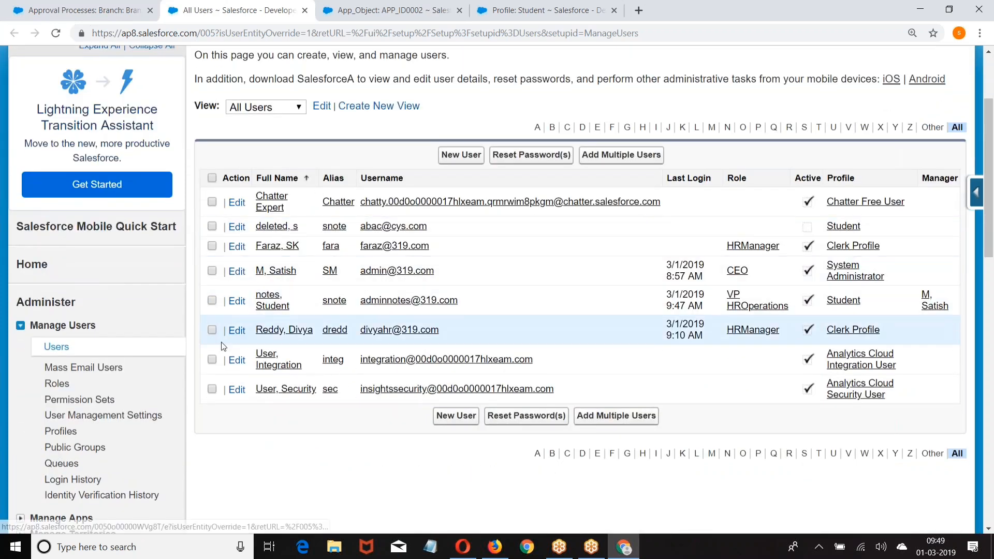
Set the VP HROperations user as the HRManager user's manager and save.
{"action": "left_click", "coordinate": [235, 331]}
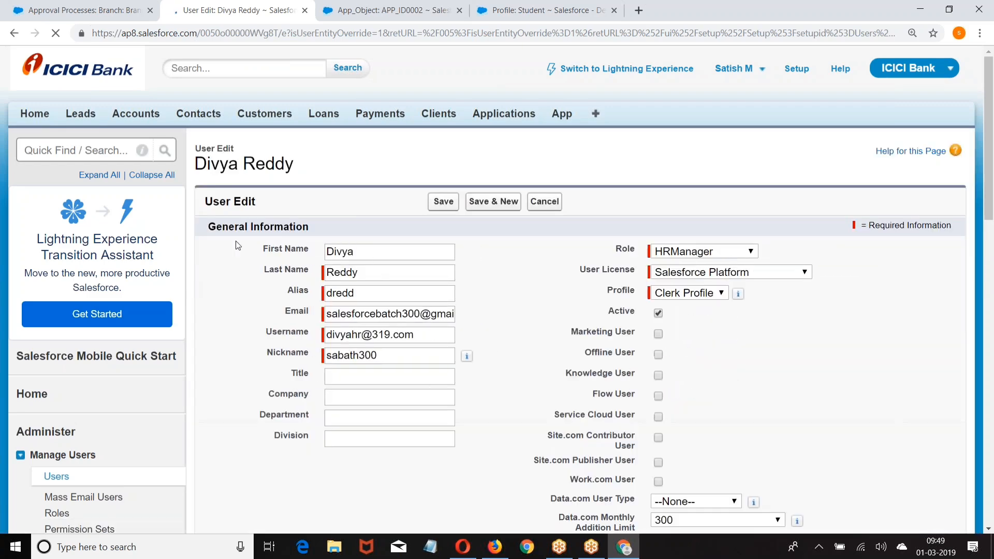
{"action": "scroll", "coordinate": [353, 219], "scroll_direction": "down", "scroll_amount": 15}
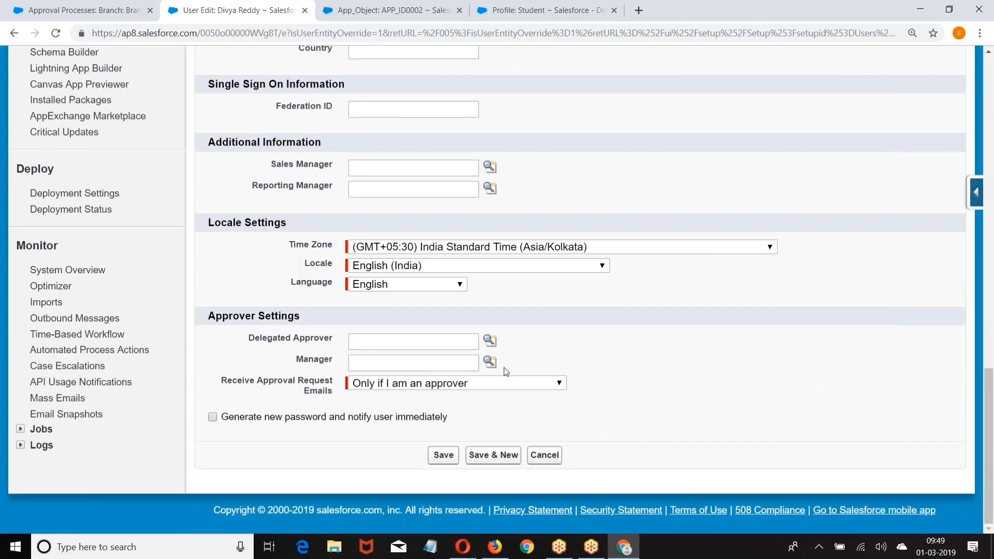
{"action": "left_click", "coordinate": [489, 361]}
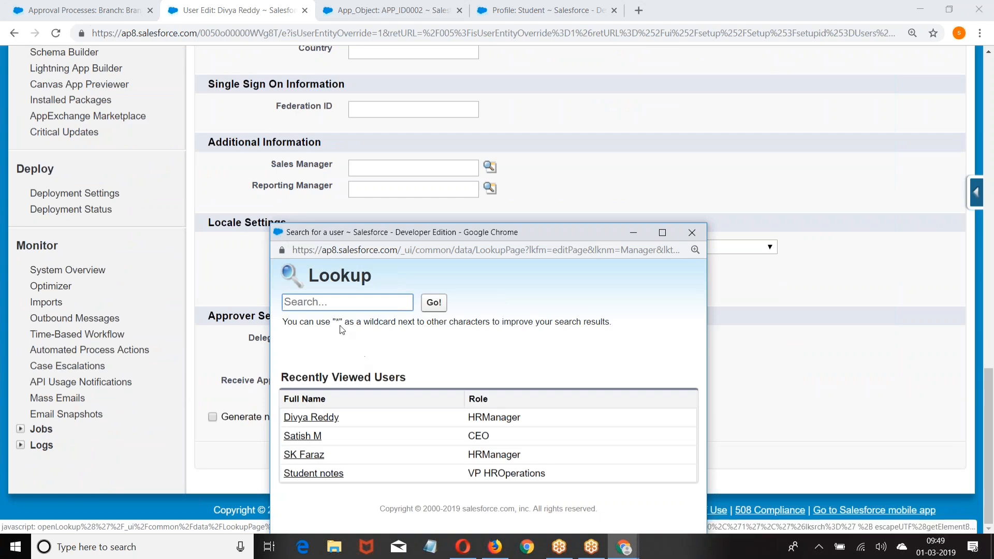
{"action": "left_click", "coordinate": [303, 474]}
{"action": "left_click", "coordinate": [442, 455]}
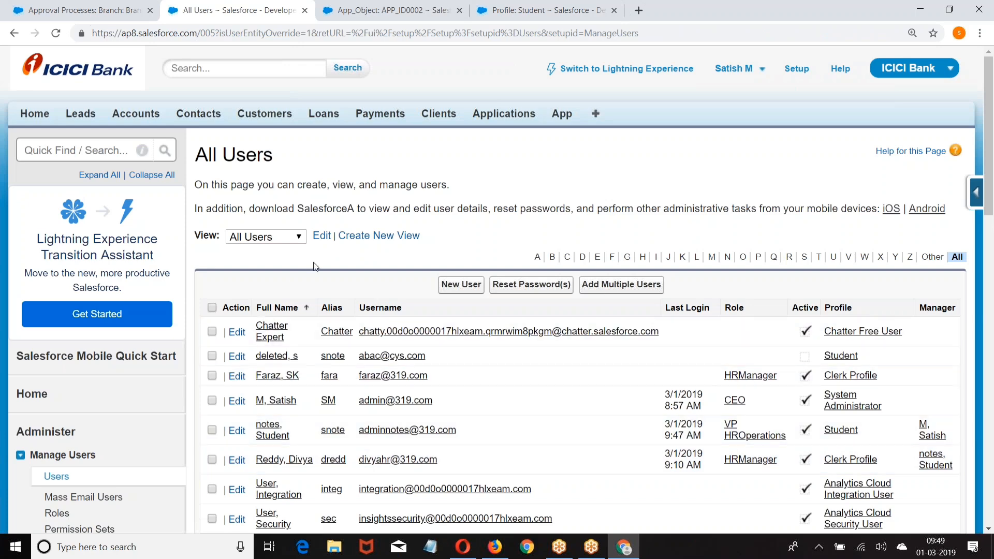
Cancel the pending submit-for-approval confirmation on the Testintg branch.
{"action": "left_click", "coordinate": [458, 541]}
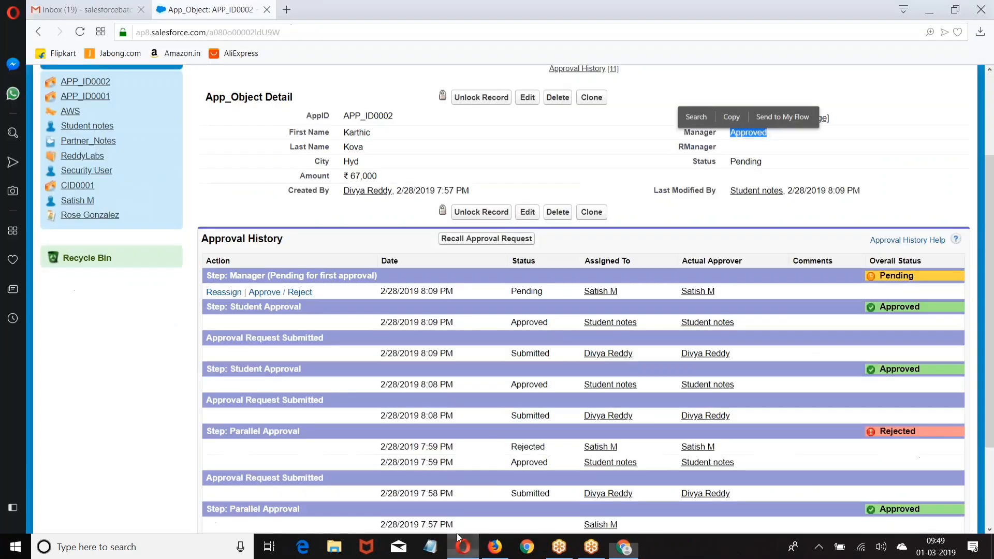
{"action": "left_click", "coordinate": [495, 546]}
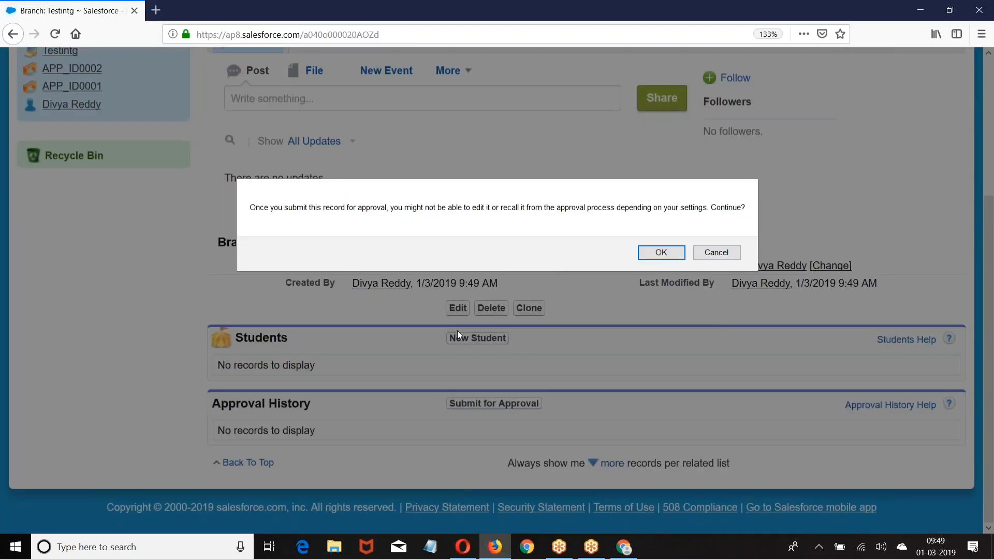
{"action": "left_click", "coordinate": [716, 252]}
{"action": "scroll", "coordinate": [767, 153], "scroll_direction": "up", "scroll_amount": 3}
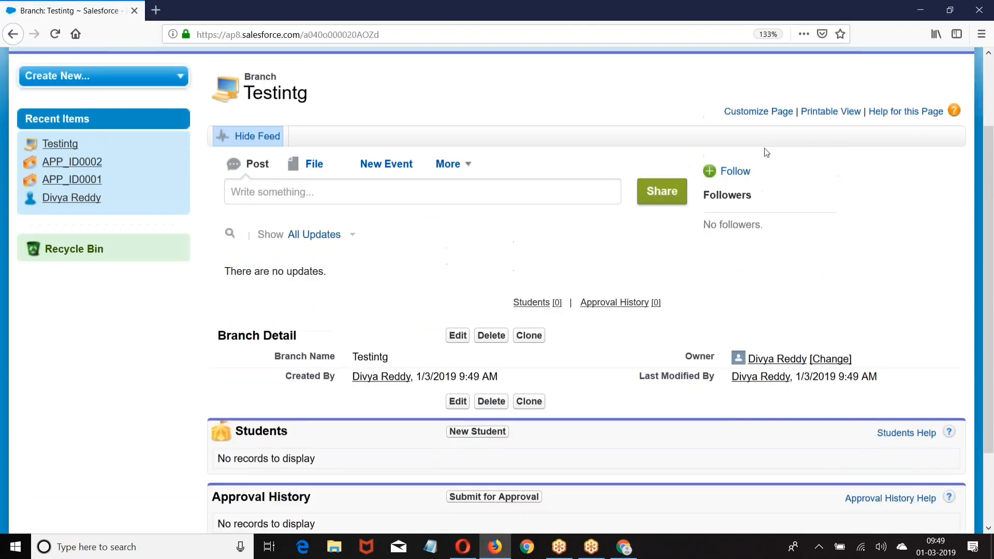
{"action": "scroll", "coordinate": [816, 206], "scroll_direction": "up", "scroll_amount": 2}
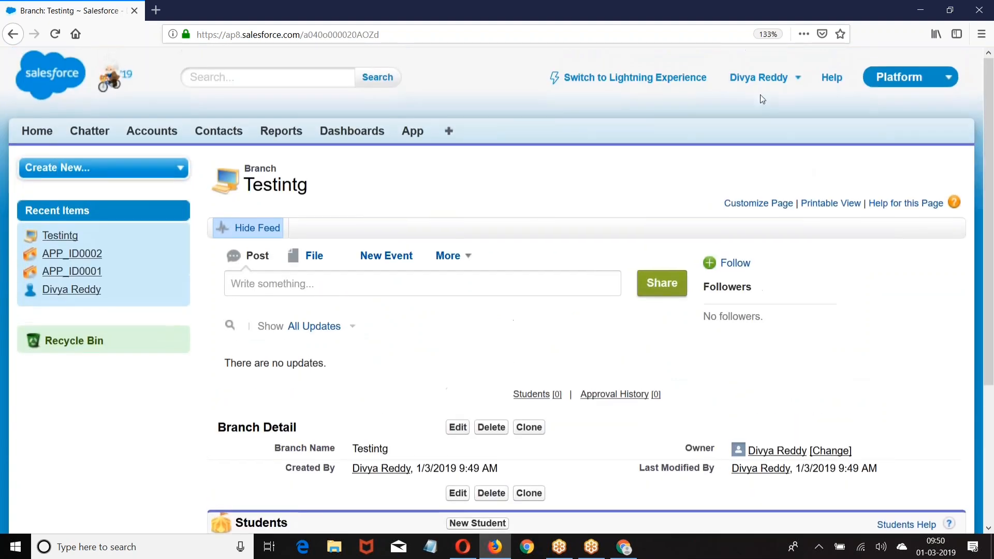
{"action": "scroll", "coordinate": [792, 191], "scroll_direction": "down", "scroll_amount": 3}
Change Testintg's owner to the VP HROperations user found by searching 'S'.
{"action": "left_click", "coordinate": [832, 264]}
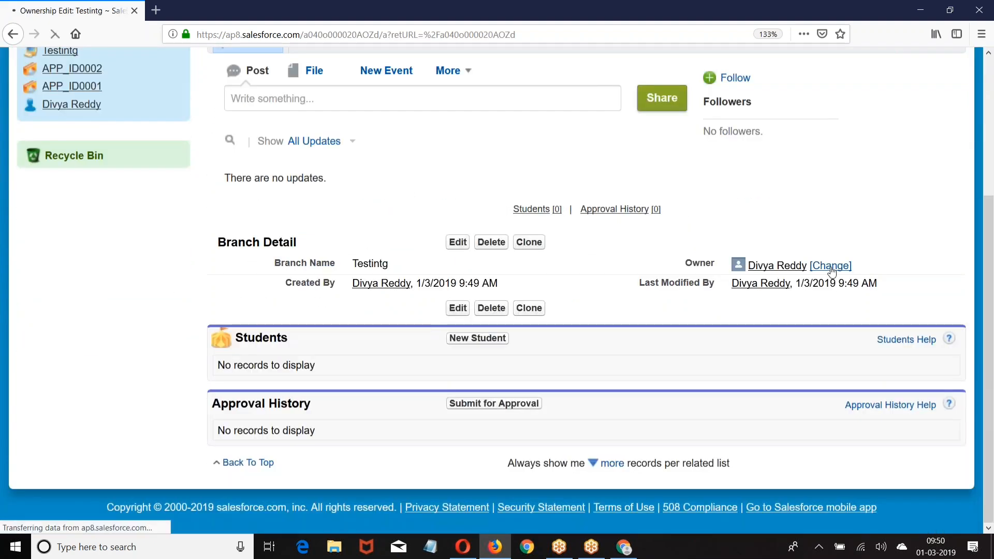
{"action": "left_click", "coordinate": [495, 294]}
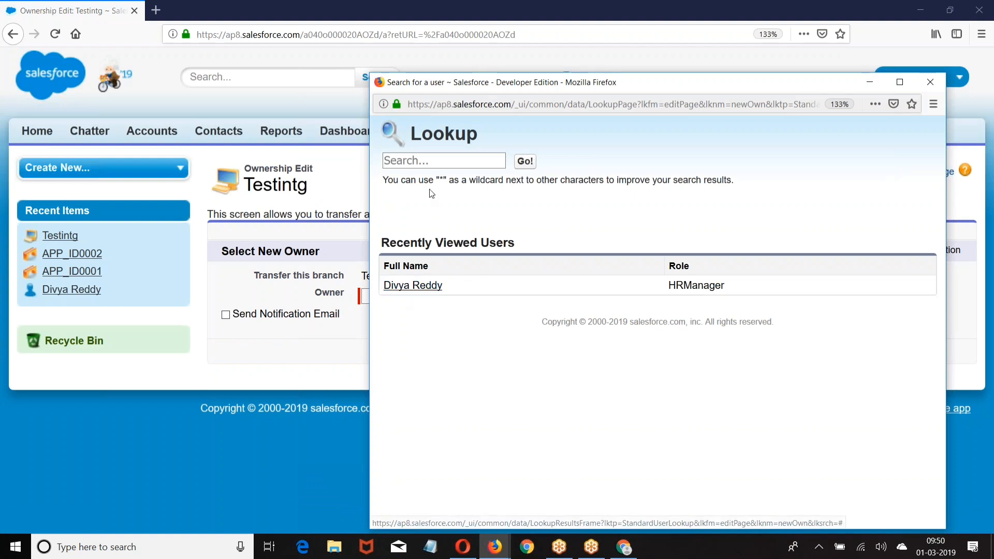
{"action": "type", "text": "S"}
{"action": "key", "text": "Return"}
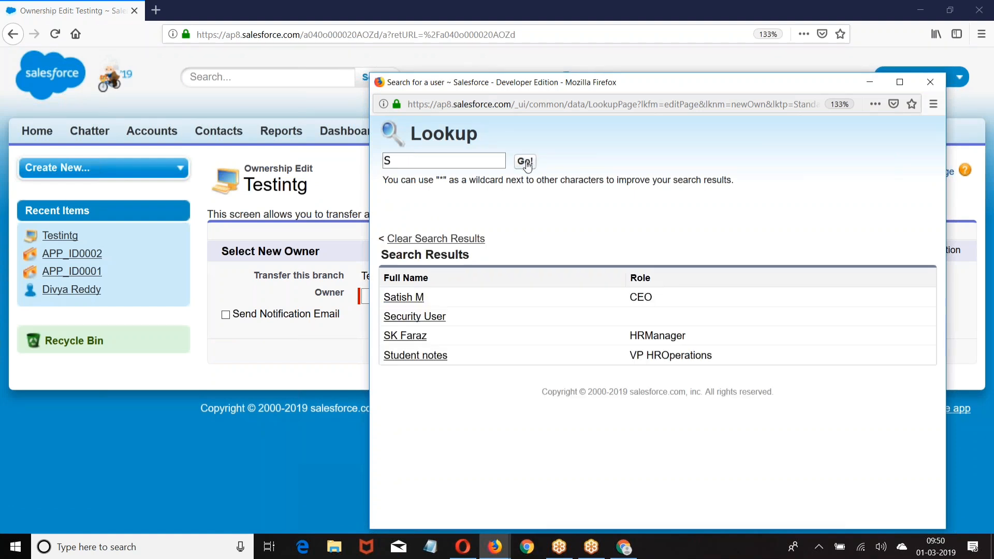
{"action": "left_click", "coordinate": [416, 355]}
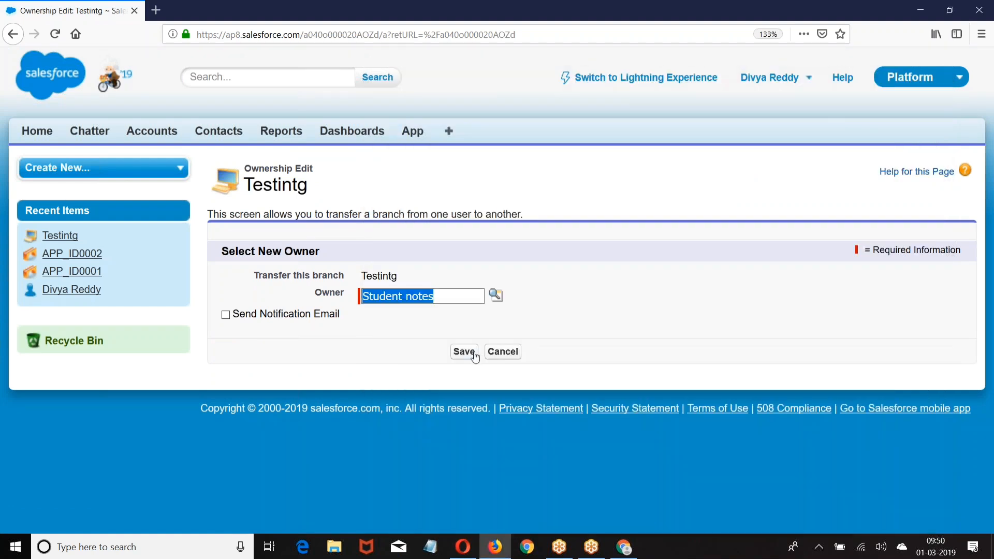
{"action": "left_click", "coordinate": [471, 355]}
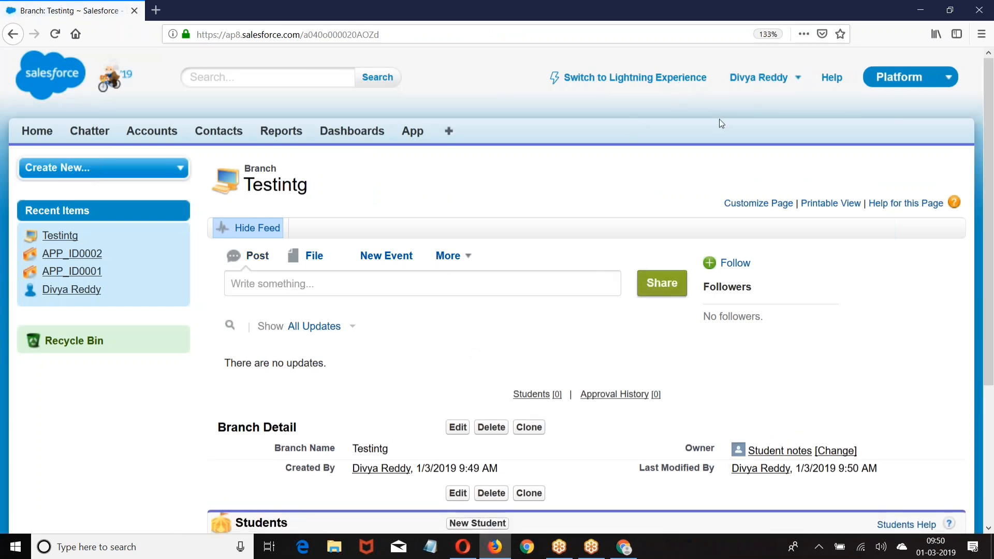
{"action": "scroll", "coordinate": [834, 373], "scroll_direction": "down", "scroll_amount": 3}
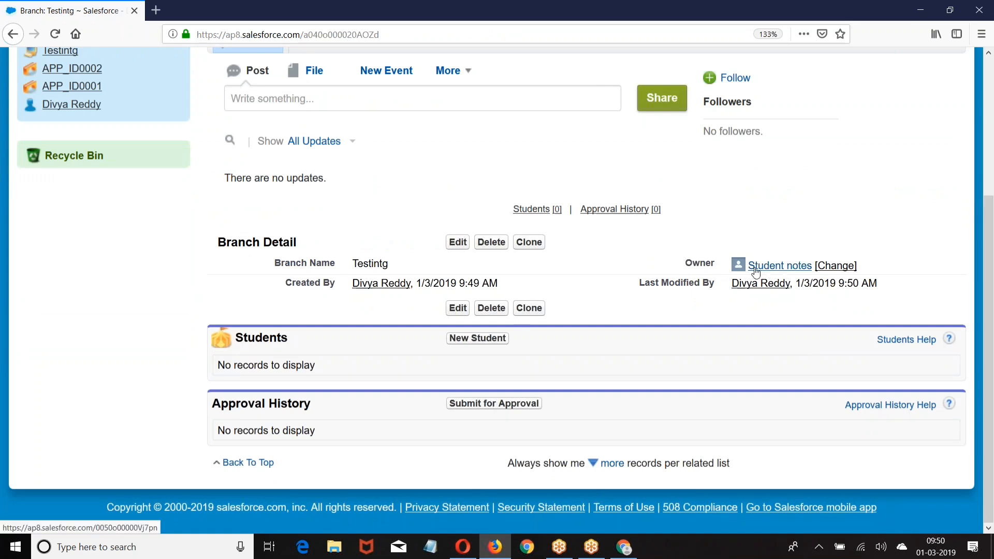
Submit Testintg for approval, confirm, and check its pending Owner Manager step.
{"action": "mouse_move", "coordinate": [758, 266]}
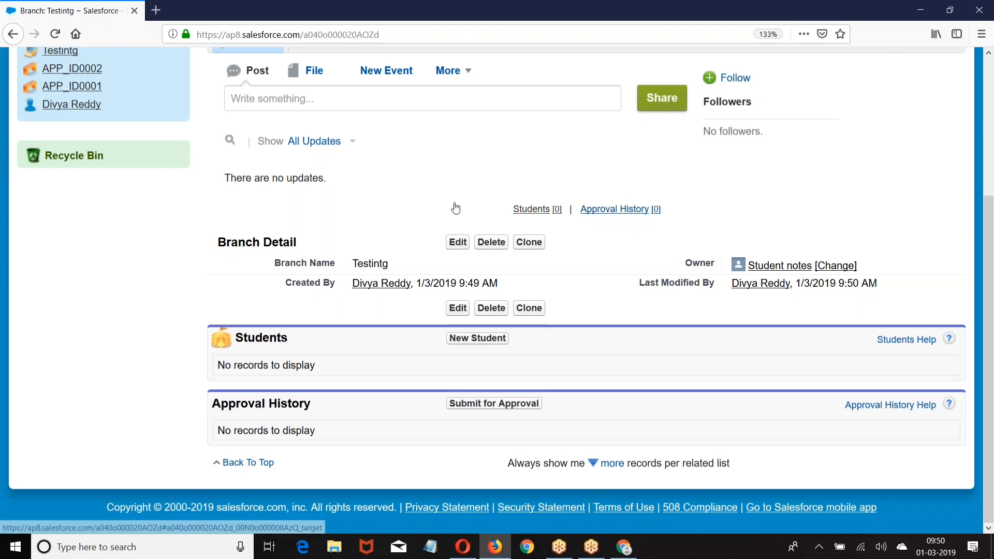
{"action": "left_click", "coordinate": [493, 403]}
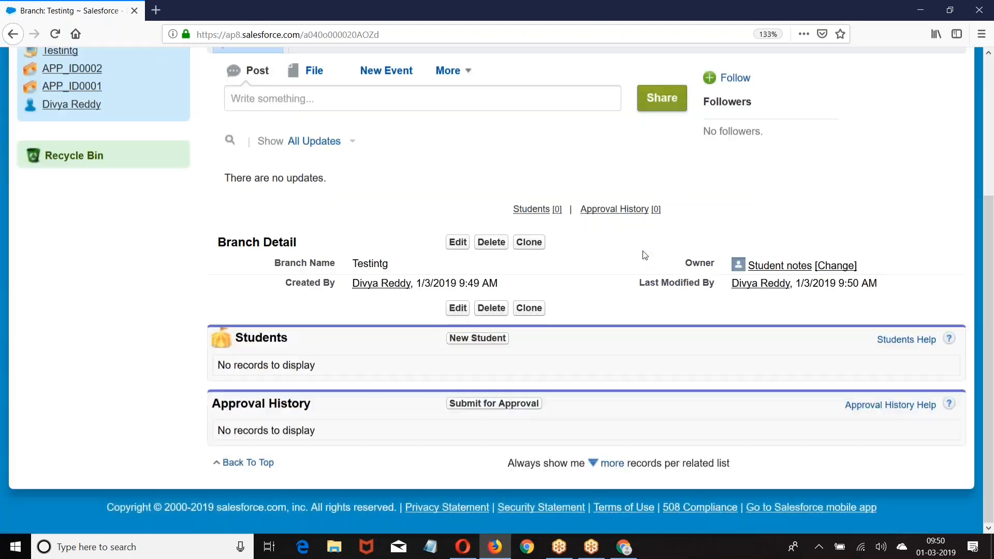
{"action": "left_click", "coordinate": [673, 250]}
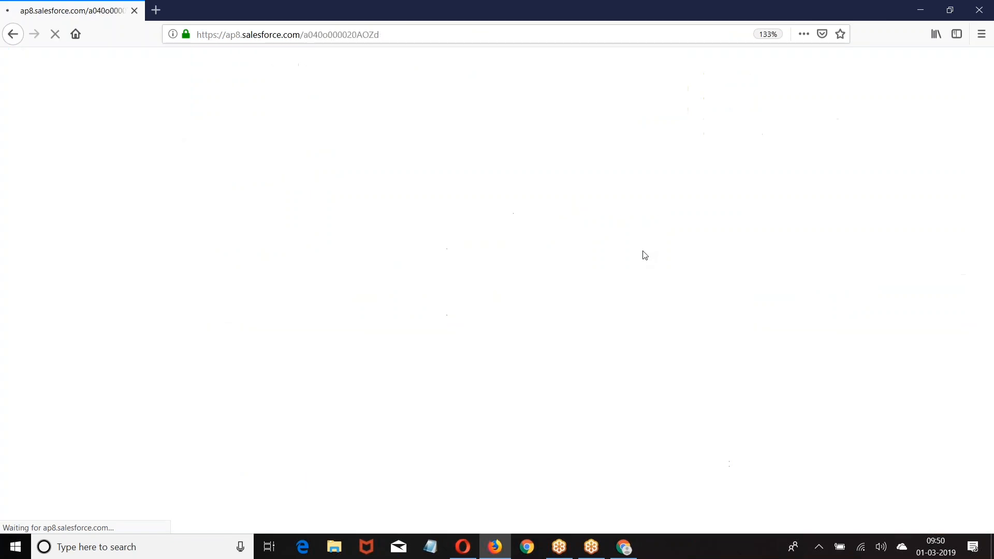
{"action": "scroll", "coordinate": [445, 196], "scroll_direction": "down", "scroll_amount": 7}
{"action": "scroll", "coordinate": [451, 209], "scroll_direction": "down", "scroll_amount": 1}
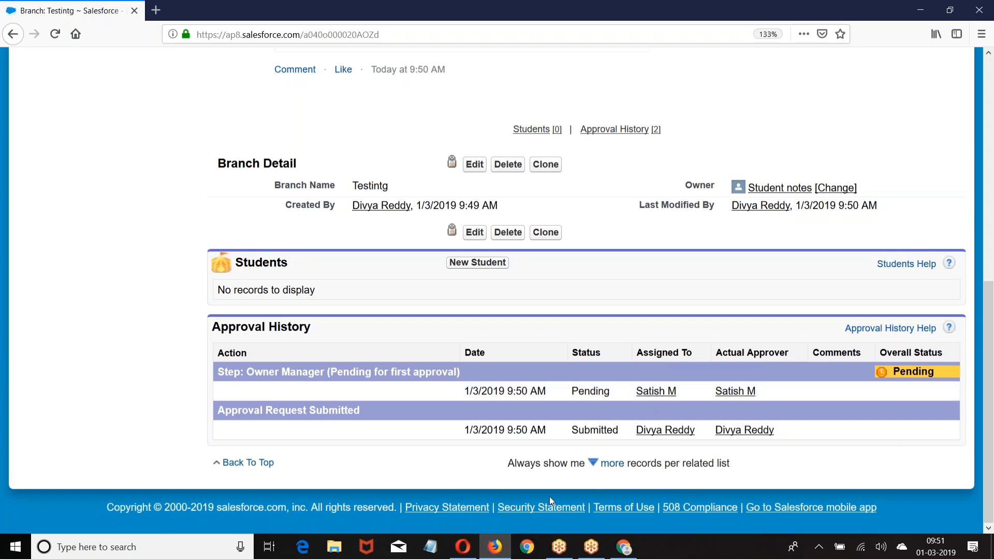
{"action": "left_click", "coordinate": [624, 547]}
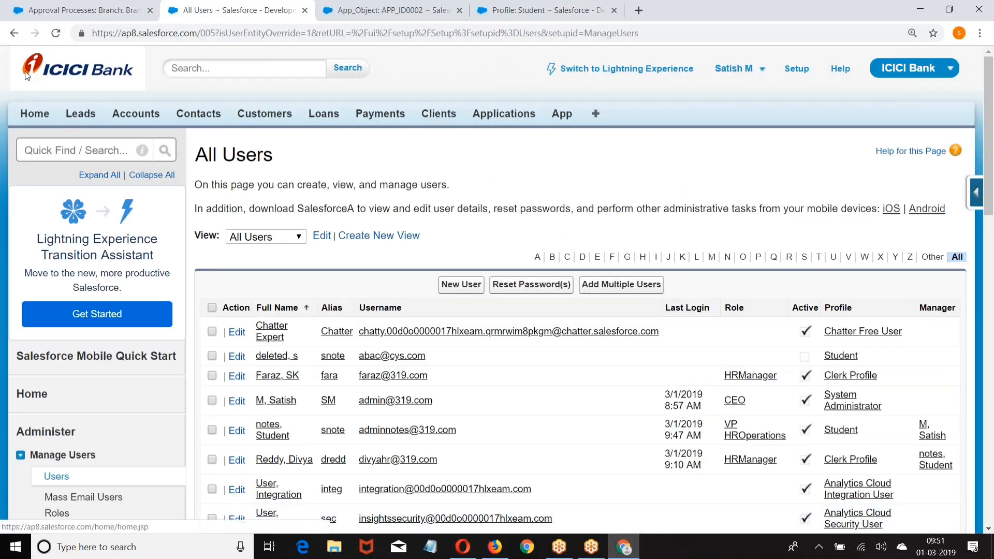
Approve the Testintg request from the approver's Home feed without comments.
{"action": "left_click", "coordinate": [49, 14]}
{"action": "scroll", "coordinate": [12, 125], "scroll_direction": "up", "scroll_amount": 4}
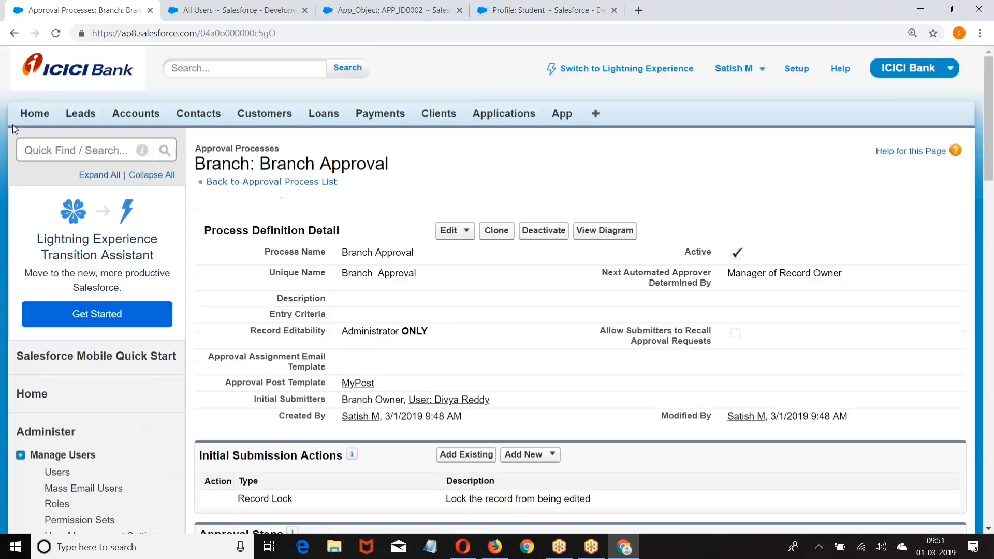
{"action": "left_click", "coordinate": [28, 118]}
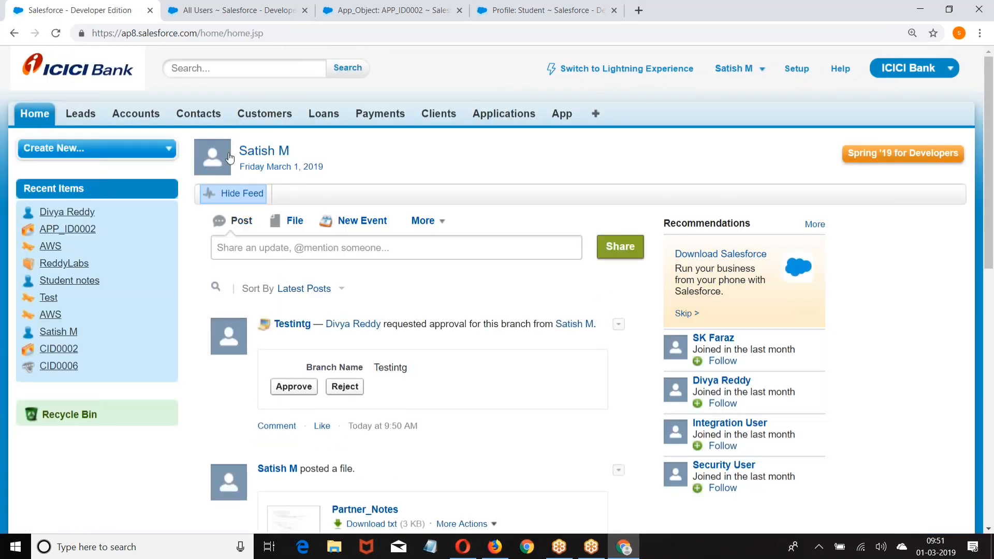
{"action": "scroll", "coordinate": [42, 127], "scroll_direction": "down", "scroll_amount": 3}
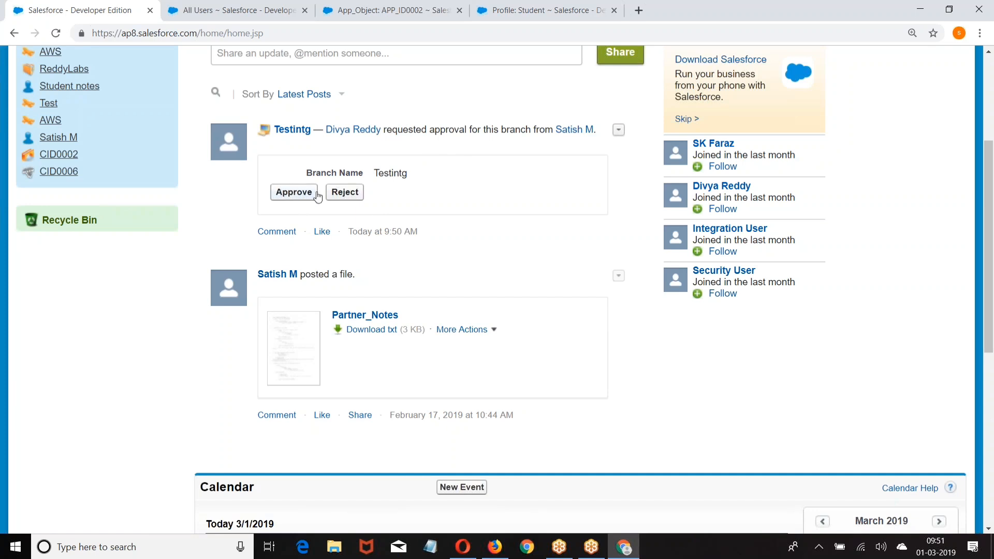
{"action": "left_click", "coordinate": [300, 192]}
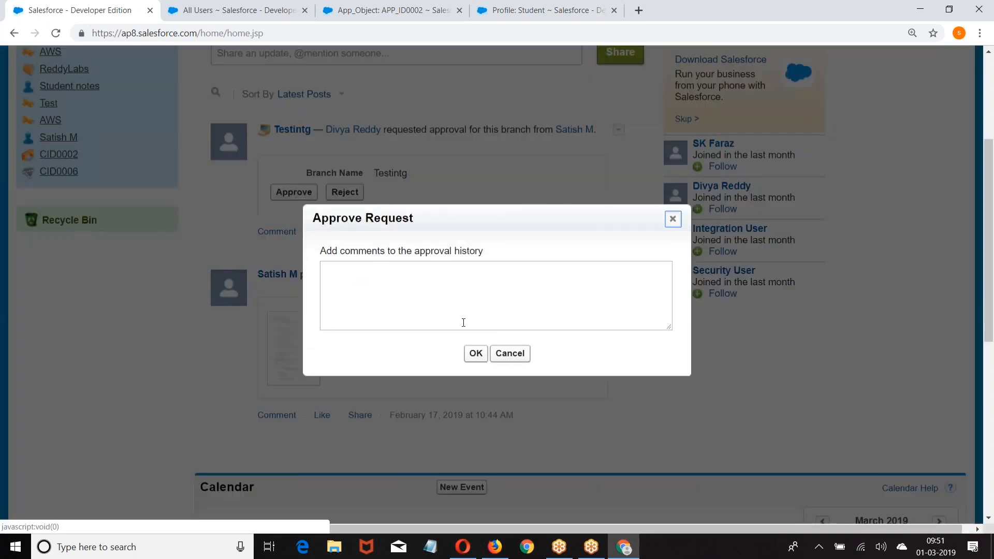
{"action": "left_click", "coordinate": [475, 354]}
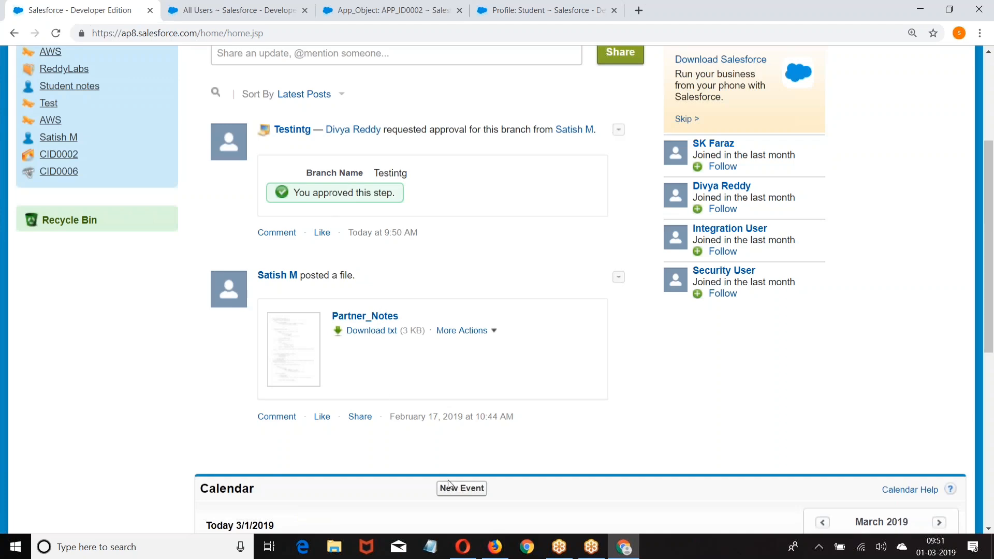
{"action": "left_click", "coordinate": [495, 547]}
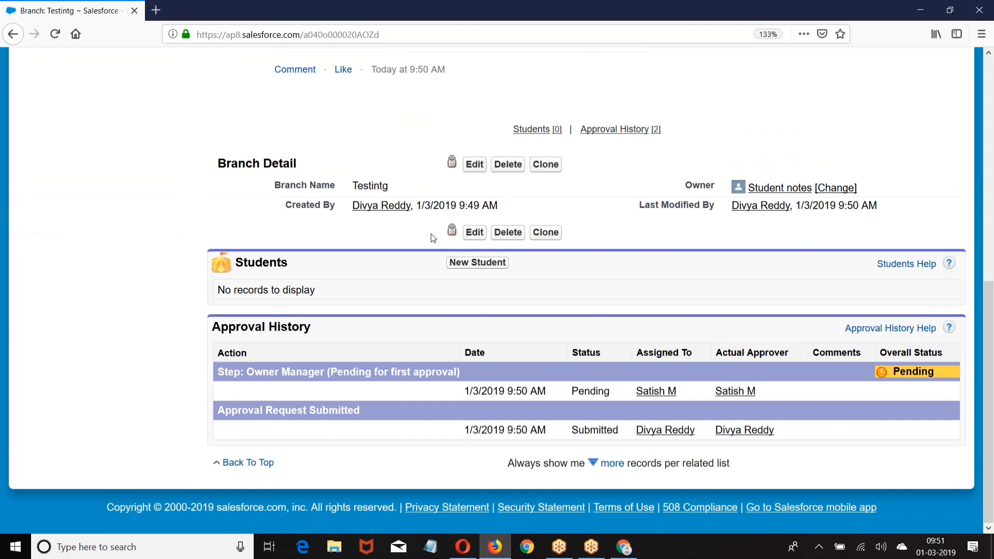
Reload the branch page to confirm Testintg's approval status shows Approved.
{"action": "left_click", "coordinate": [422, 37]}
{"action": "key", "text": "Return"}
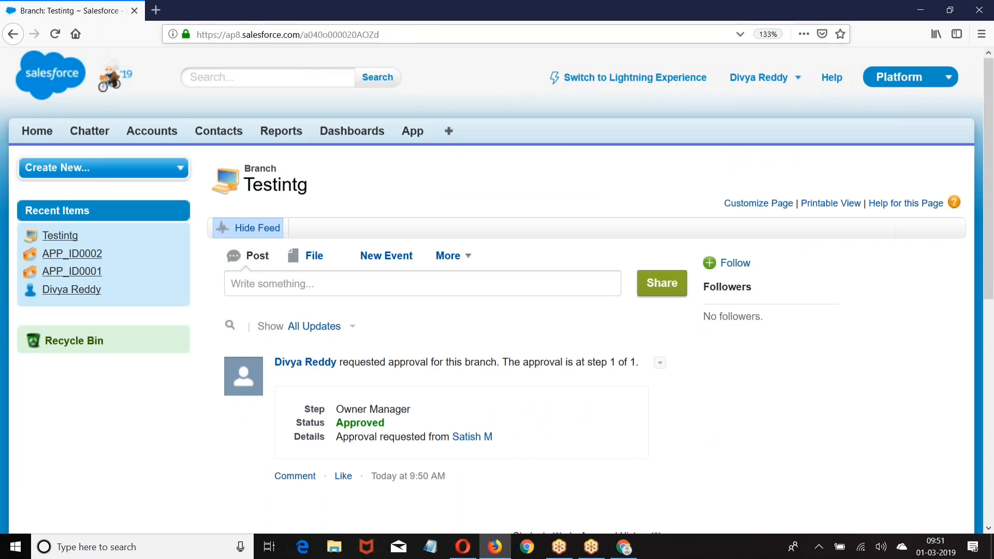
{"action": "scroll", "coordinate": [476, 203], "scroll_direction": "down", "scroll_amount": 6}
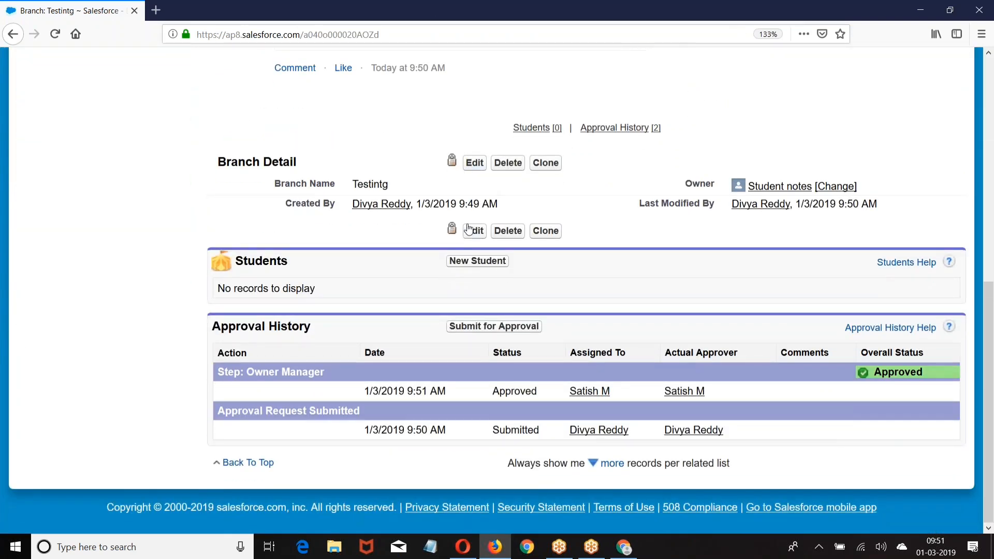
Unlock the approved Testintg record from the approver's browser.
{"action": "left_click", "coordinate": [623, 546]}
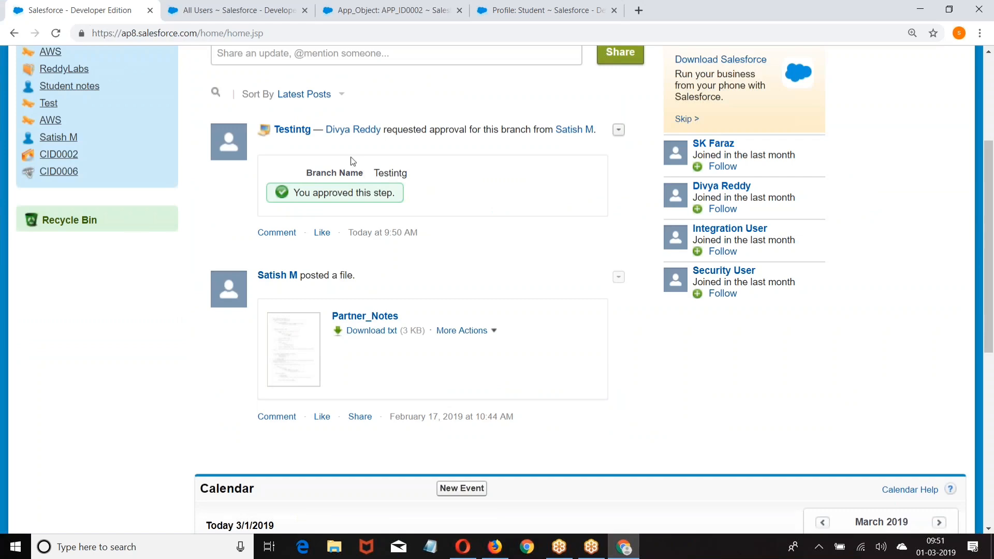
{"action": "left_click", "coordinate": [297, 129]}
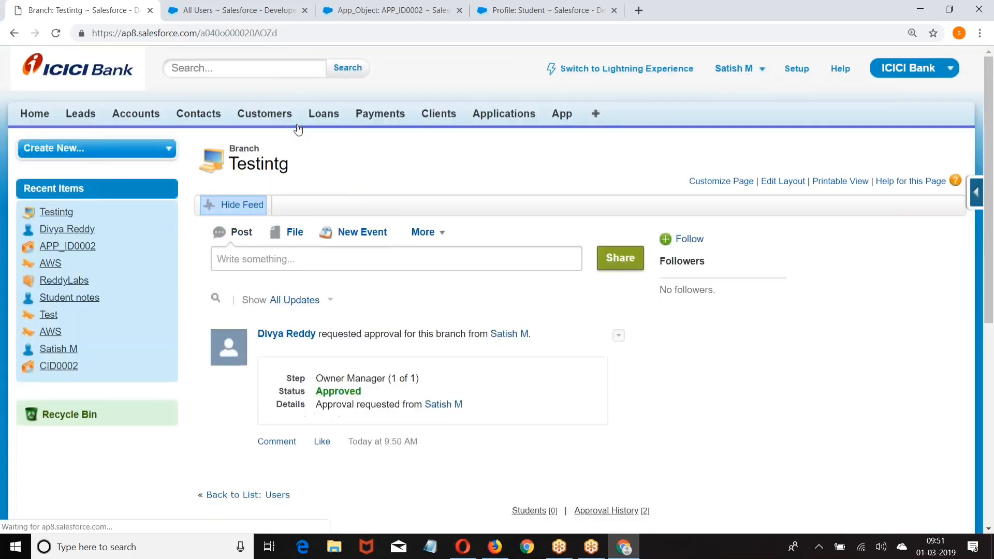
{"action": "scroll", "coordinate": [364, 228], "scroll_direction": "down", "scroll_amount": 6}
{"action": "left_click", "coordinate": [476, 222]}
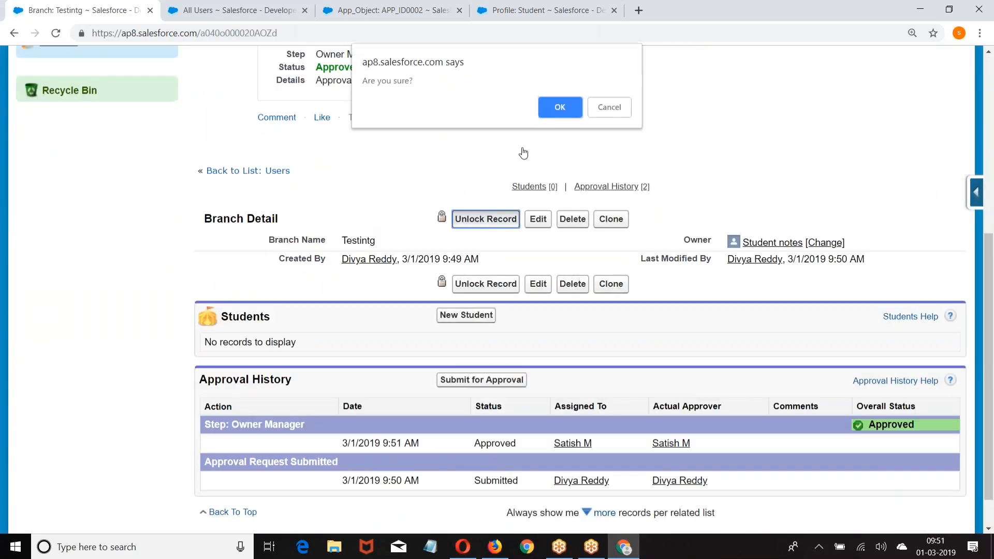
{"action": "left_click", "coordinate": [559, 106]}
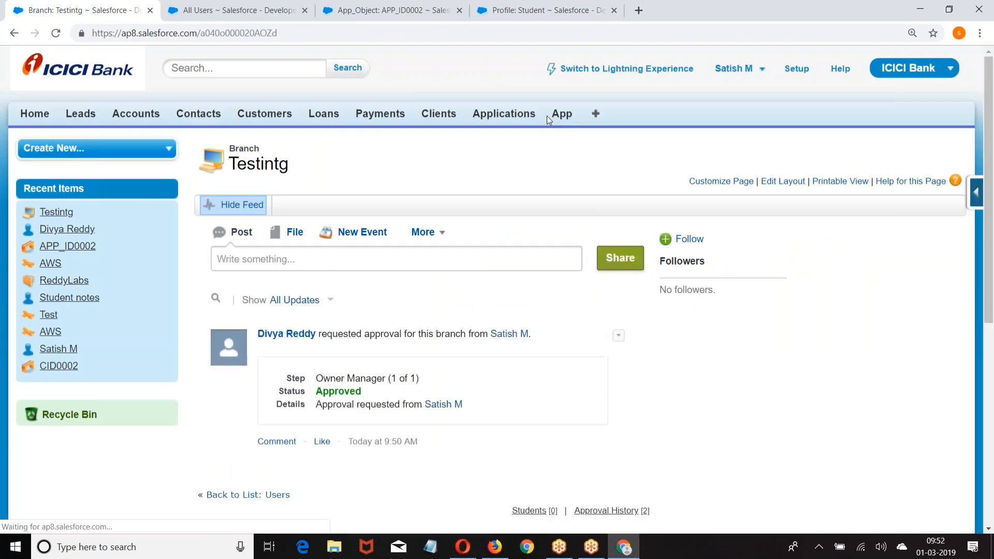
{"action": "left_click", "coordinate": [492, 548]}
Reload the branch page and resubmit Testintg for approval.
{"action": "left_click", "coordinate": [447, 34]}
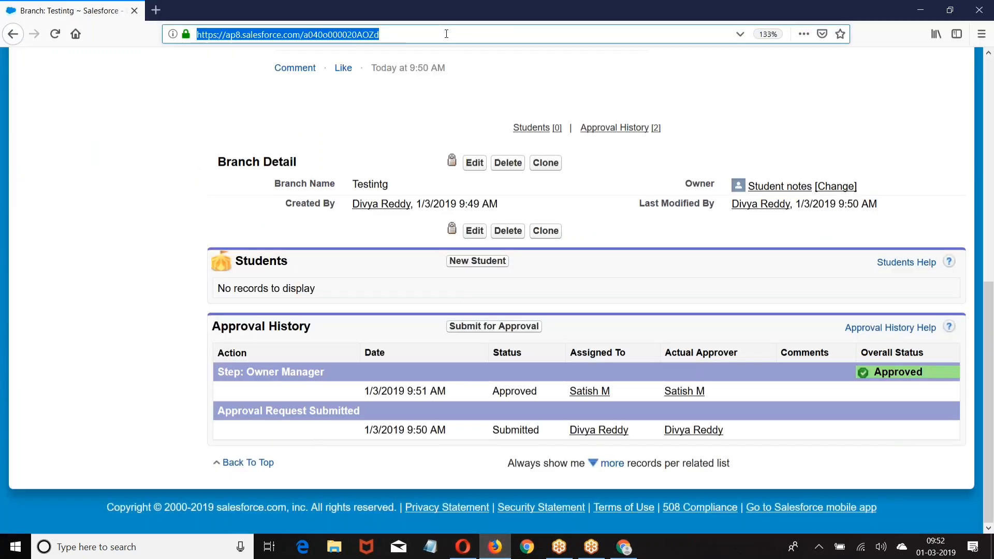
{"action": "key", "text": "Return"}
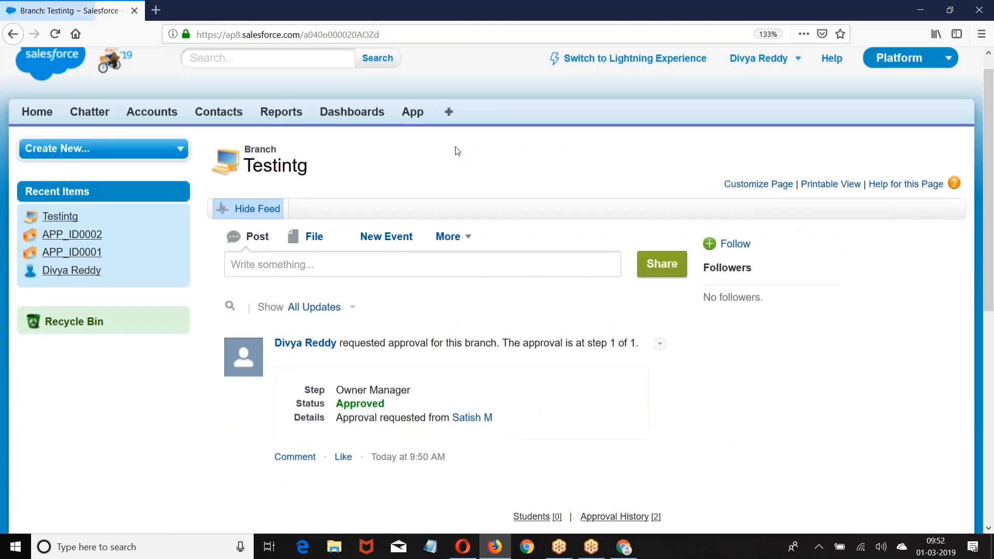
{"action": "scroll", "coordinate": [457, 153], "scroll_direction": "down", "scroll_amount": 5}
{"action": "left_click", "coordinate": [486, 326]}
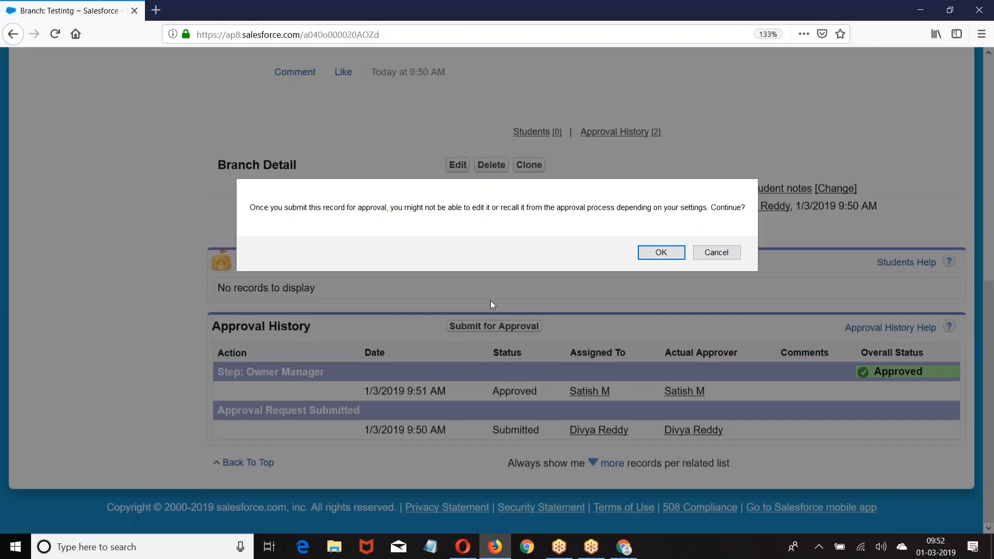
{"action": "left_click", "coordinate": [656, 253]}
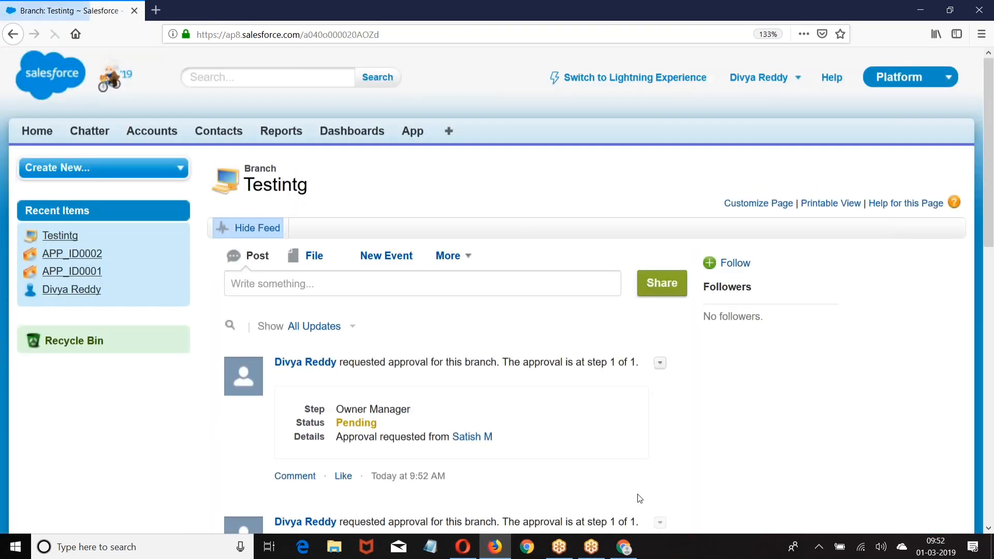
Reload the submitter's page to view the new pending Owner Manager request.
{"action": "left_click", "coordinate": [625, 546]}
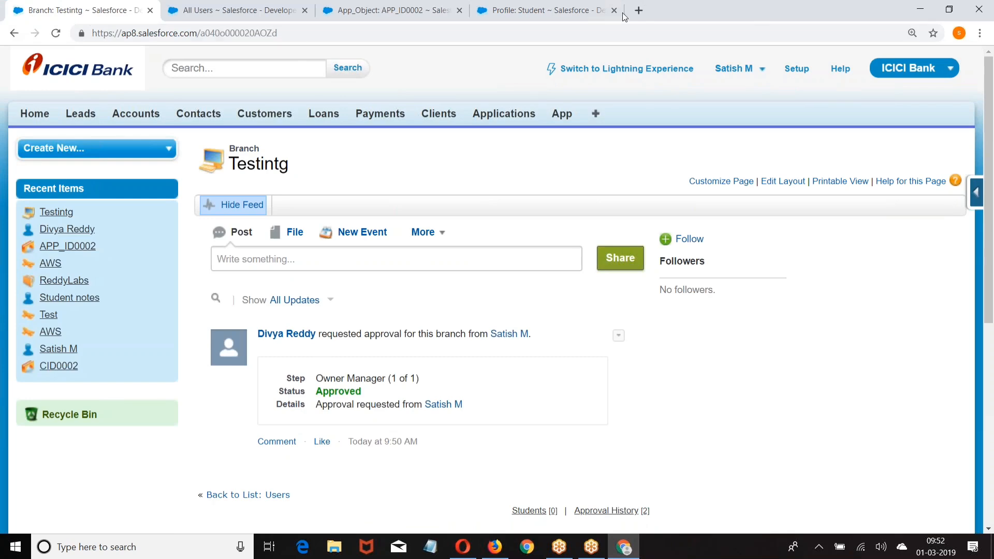
{"action": "key", "text": "alt+Tab"}
{"action": "left_click", "coordinate": [432, 37]}
{"action": "key", "text": "Return"}
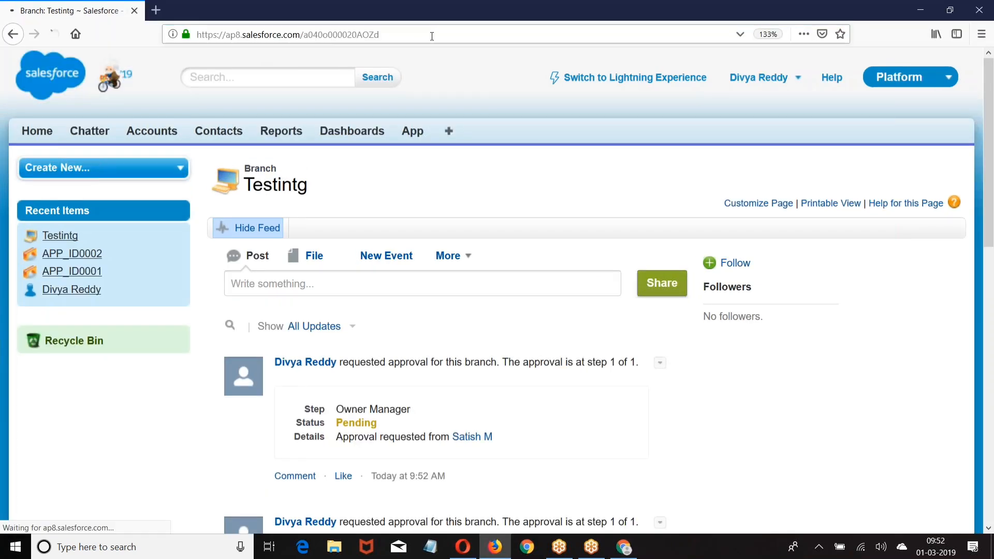
{"action": "scroll", "coordinate": [559, 127], "scroll_direction": "down", "scroll_amount": 7}
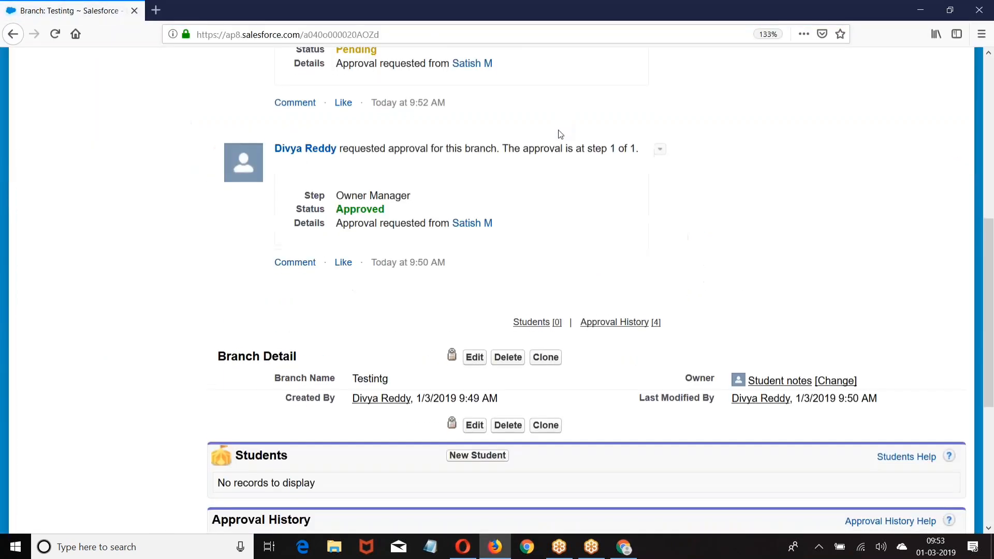
{"action": "scroll", "coordinate": [560, 134], "scroll_direction": "down", "scroll_amount": 5}
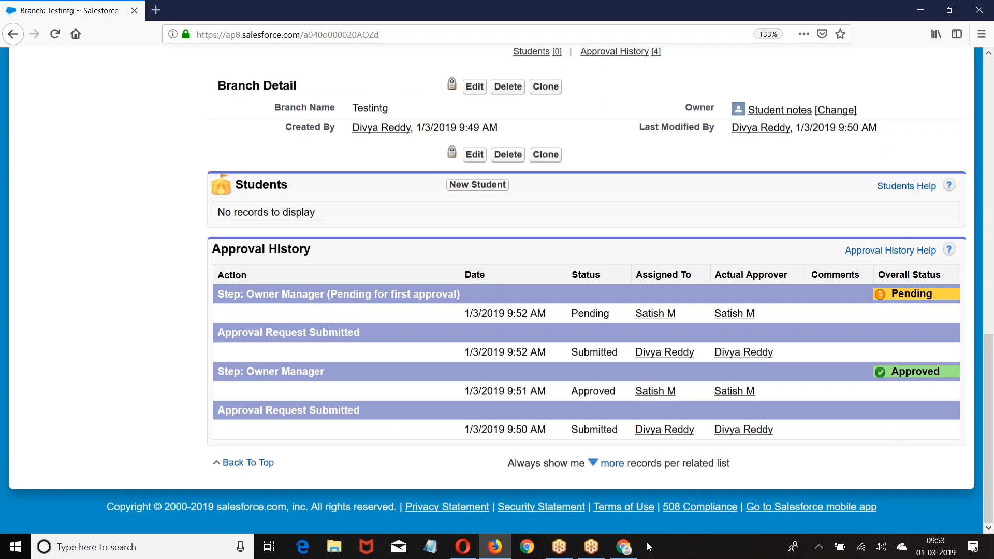
{"action": "left_click", "coordinate": [623, 548]}
Reload the Testintg branch record and unlock it, confirming the unlock.
{"action": "left_click", "coordinate": [105, 5]}
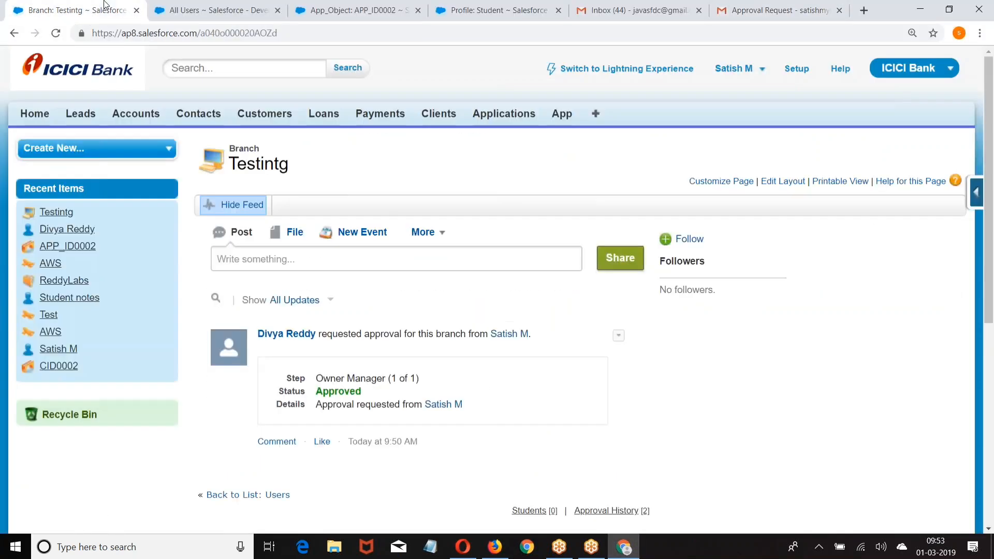
{"action": "scroll", "coordinate": [297, 255], "scroll_direction": "down", "scroll_amount": 7}
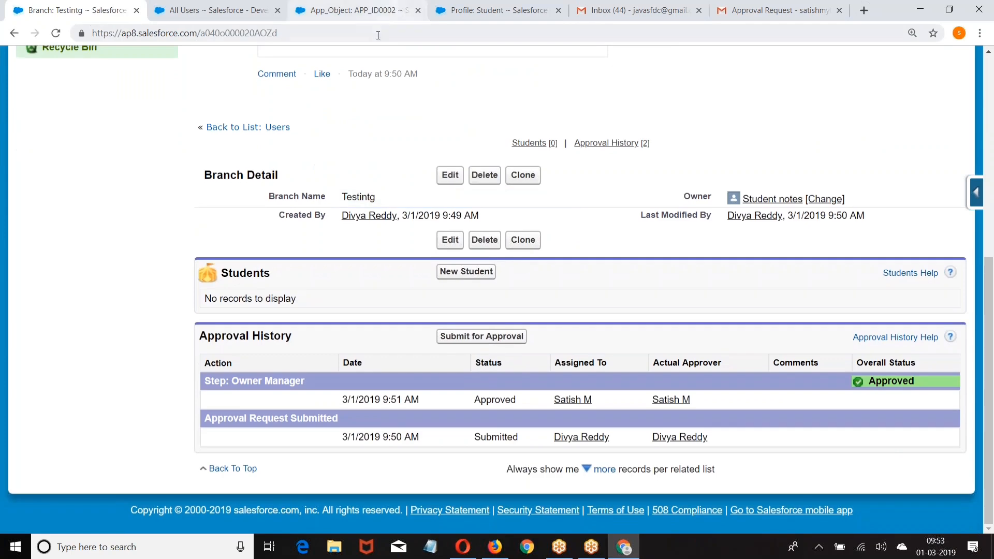
{"action": "left_click", "coordinate": [378, 33]}
{"action": "key", "text": "Return"}
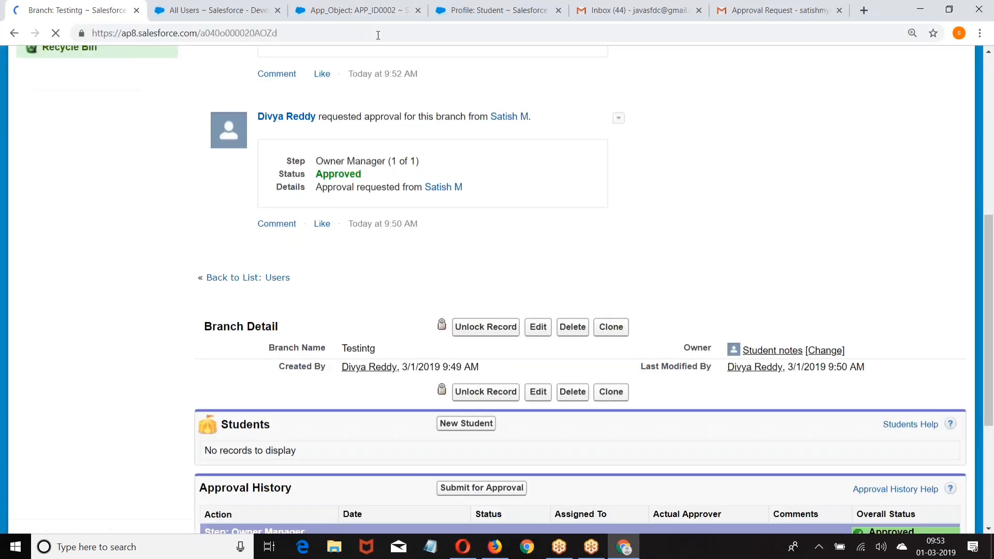
{"action": "left_click", "coordinate": [487, 324]}
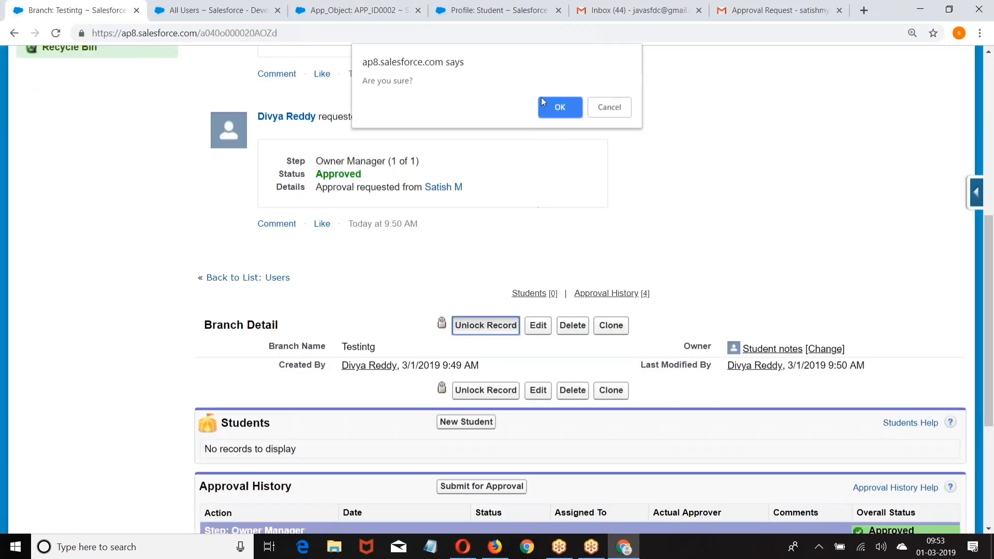
{"action": "left_click", "coordinate": [548, 103]}
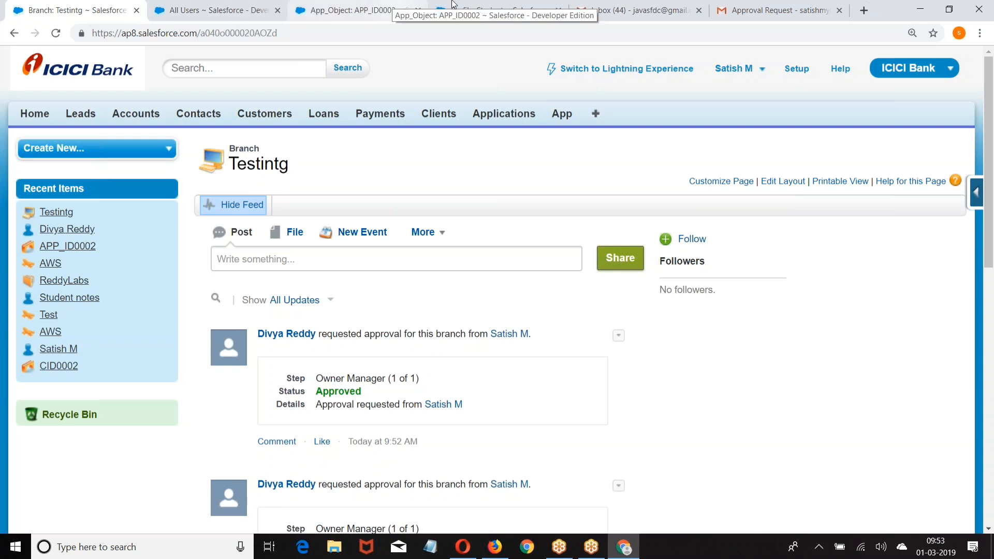
Close the two mail tabs and open Branch Approval from Setup in a new tab.
{"action": "left_click", "coordinate": [699, 11]}
{"action": "left_click", "coordinate": [699, 11]}
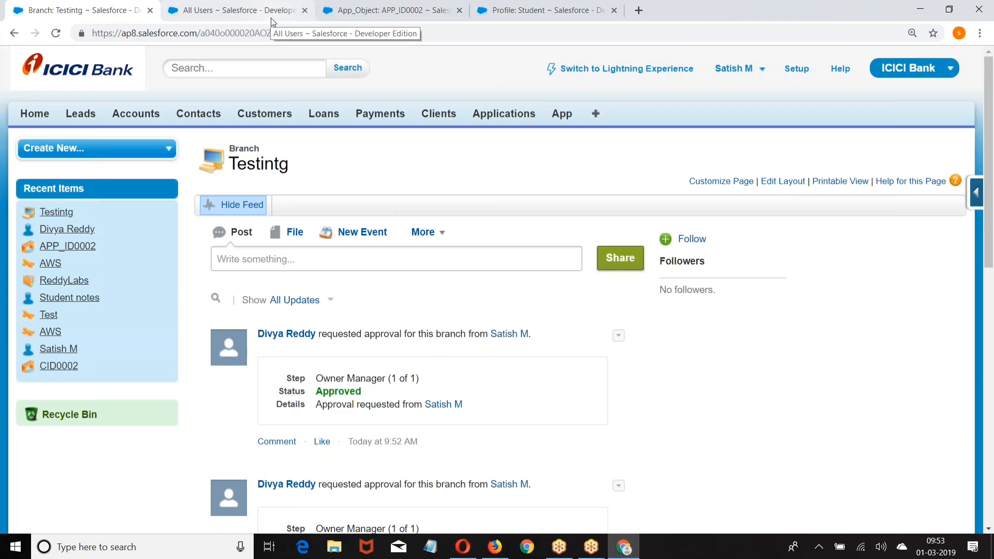
{"action": "left_click", "coordinate": [237, 12]}
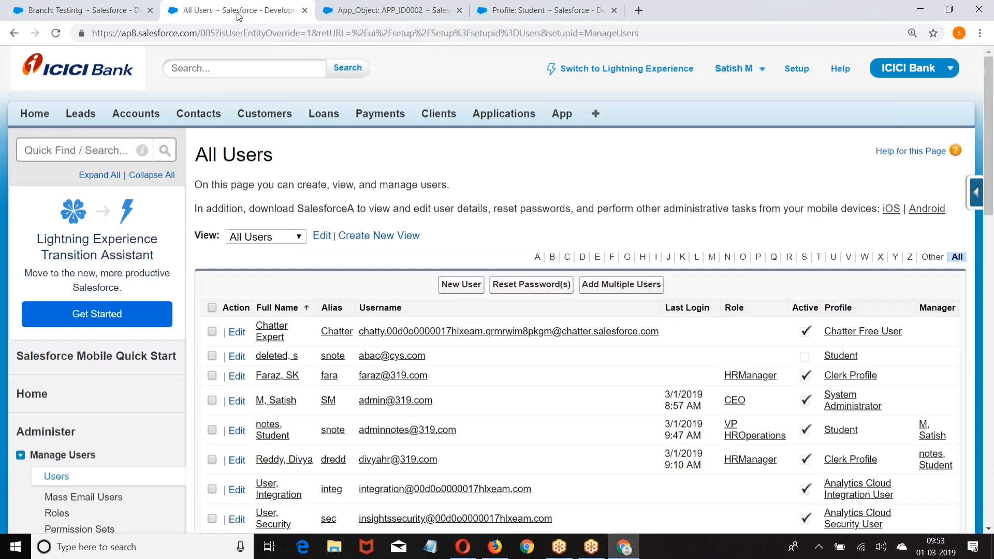
{"action": "left_click", "coordinate": [786, 69]}
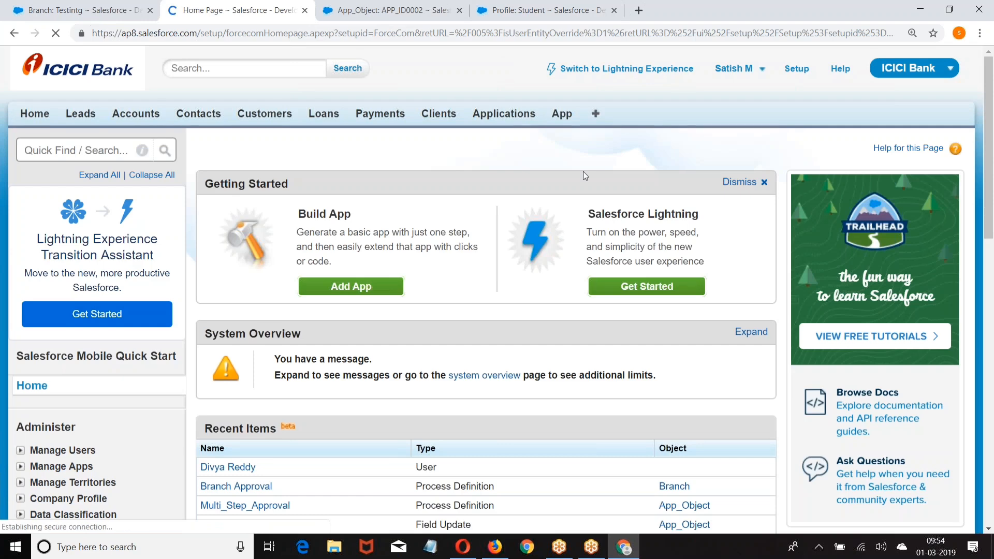
{"action": "scroll", "coordinate": [583, 172], "scroll_direction": "down", "scroll_amount": 3}
{"action": "right_click", "coordinate": [267, 295]}
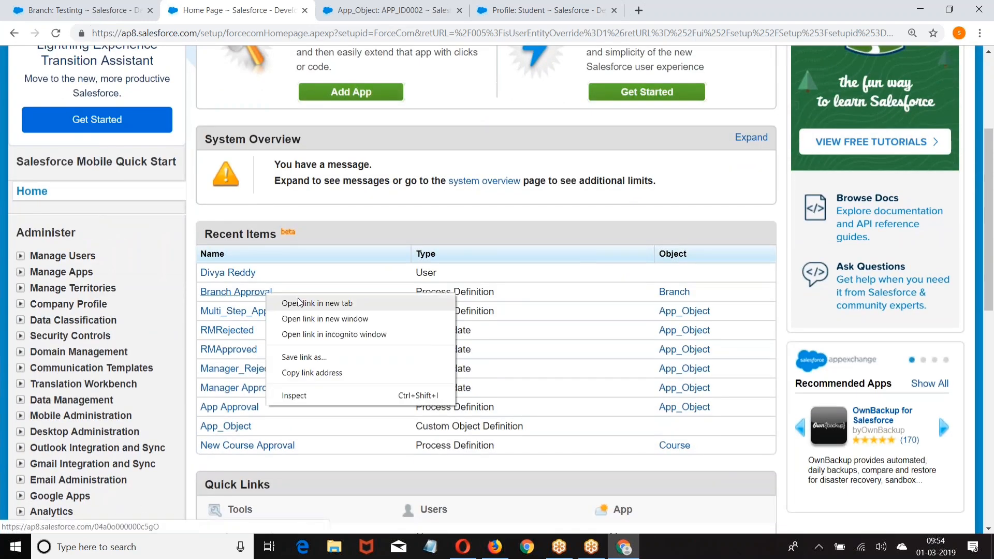
{"action": "left_click", "coordinate": [316, 303]}
{"action": "left_click", "coordinate": [373, 7]}
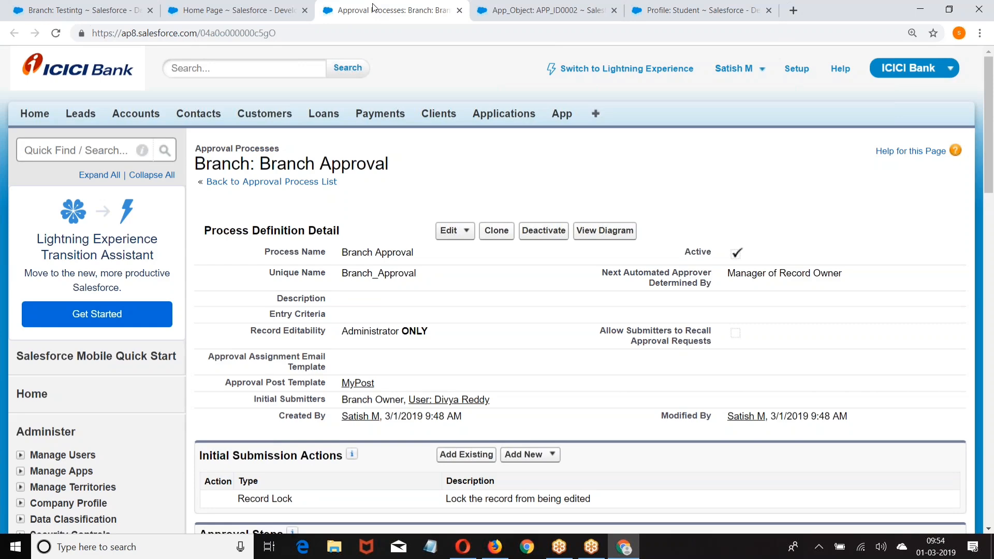
Edit the Owner Manager step and re-save it with the Manager still as approver.
{"action": "scroll", "coordinate": [365, 177], "scroll_direction": "down", "scroll_amount": 6}
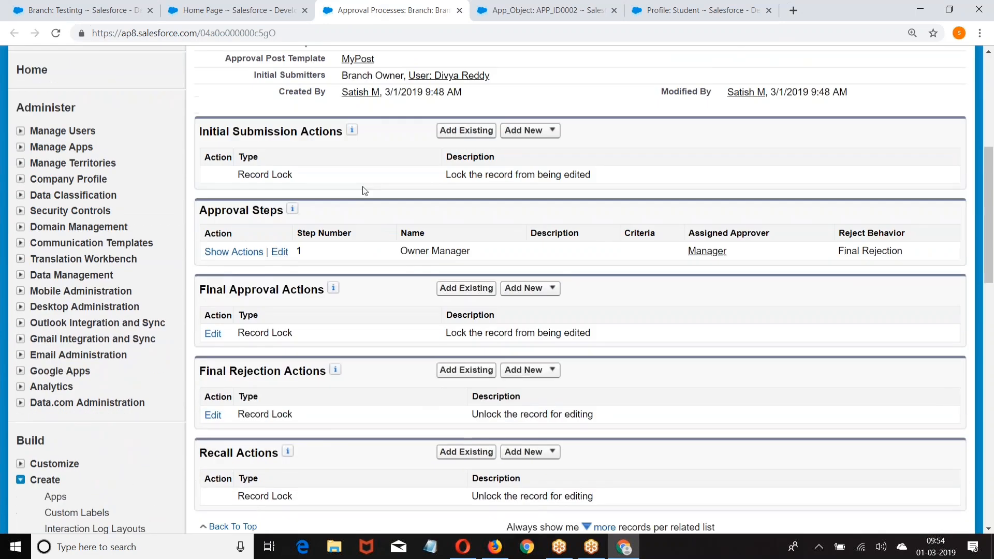
{"action": "left_click", "coordinate": [280, 253]}
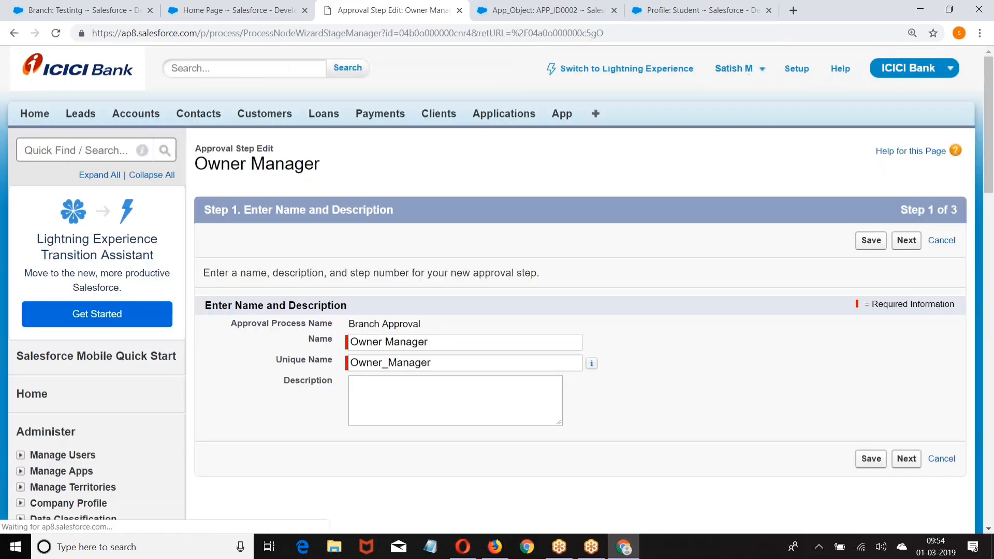
{"action": "scroll", "coordinate": [369, 216], "scroll_direction": "down", "scroll_amount": 2}
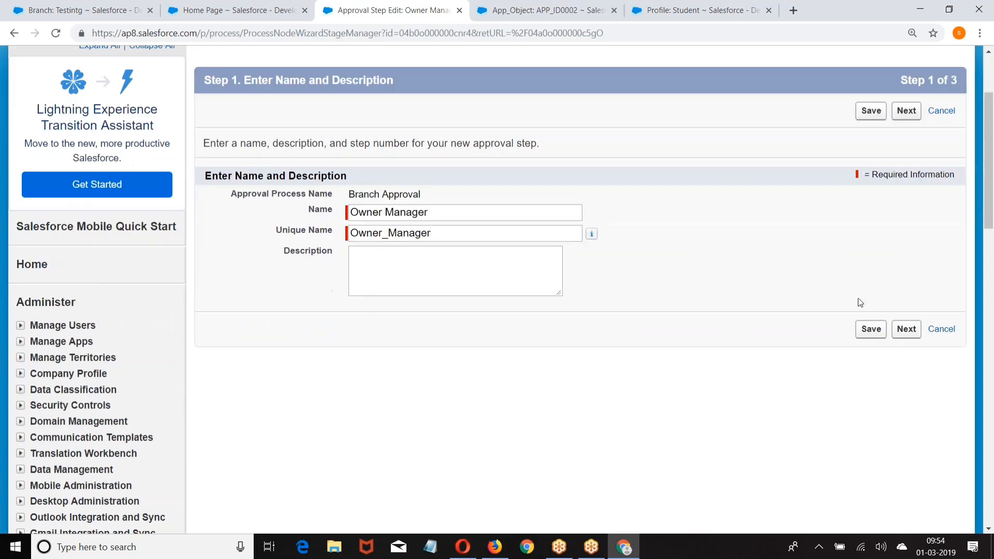
{"action": "left_click", "coordinate": [905, 329]}
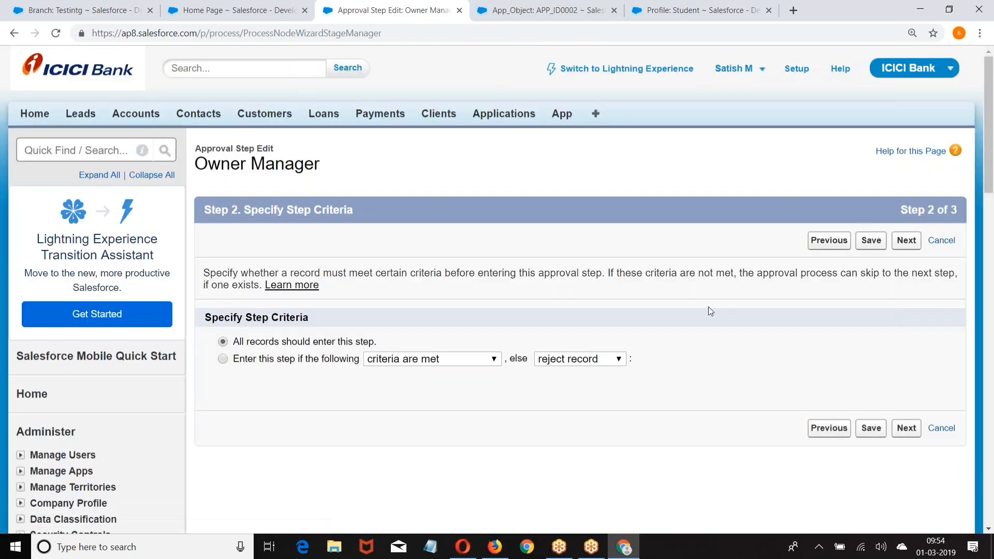
{"action": "scroll", "coordinate": [705, 307], "scroll_direction": "down", "scroll_amount": 2}
{"action": "scroll", "coordinate": [696, 311], "scroll_direction": "down", "scroll_amount": 1}
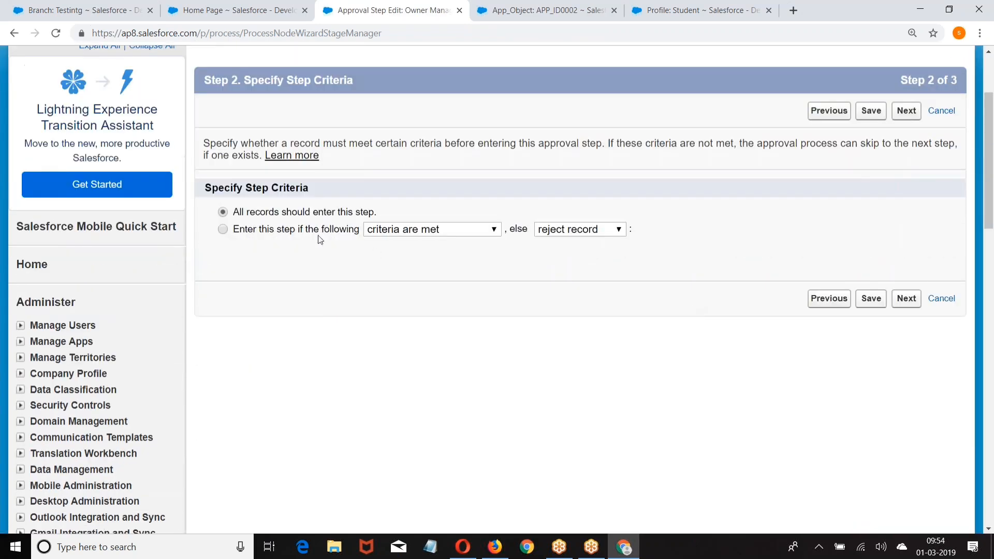
{"action": "left_click", "coordinate": [906, 298]}
{"action": "scroll", "coordinate": [247, 195], "scroll_direction": "down", "scroll_amount": 3}
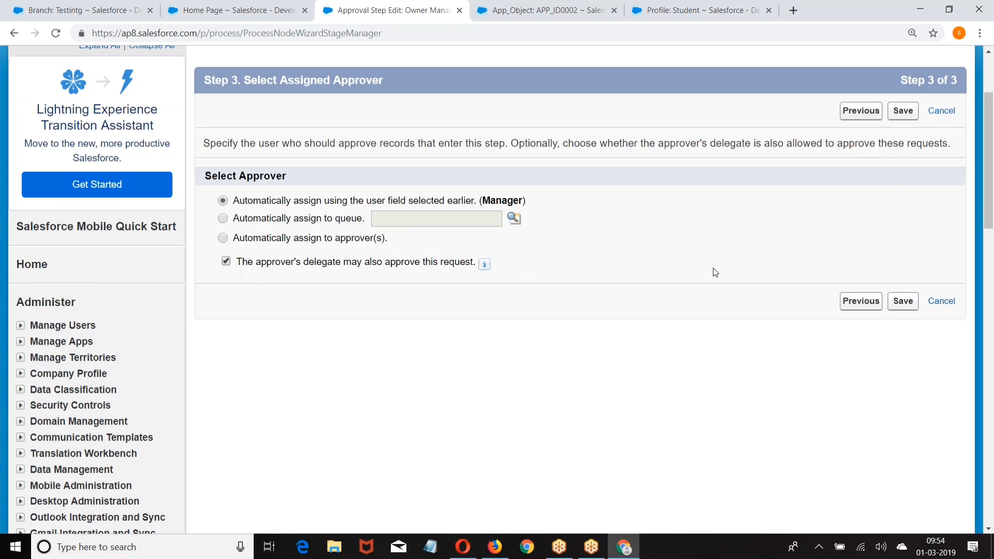
{"action": "left_click", "coordinate": [904, 300]}
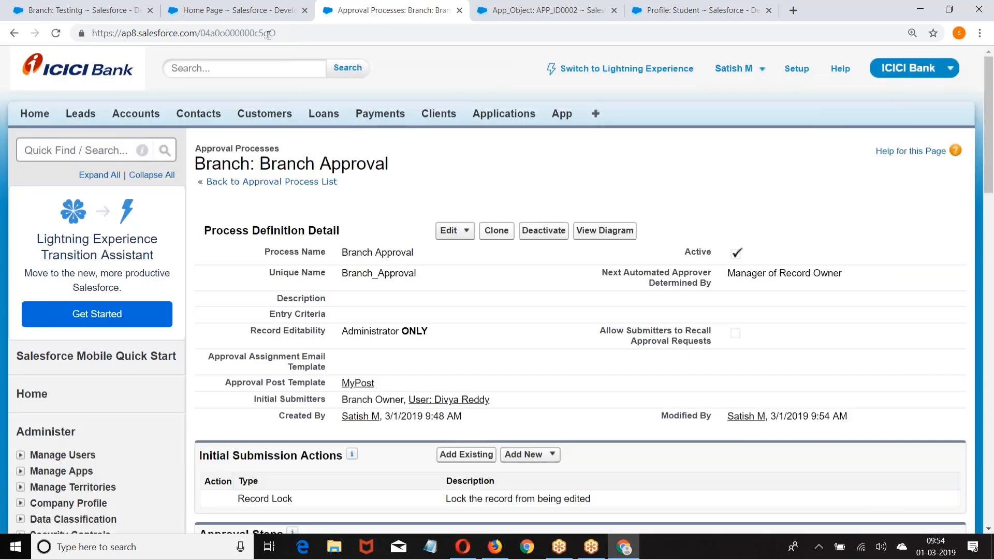
Open the All Users list from Setup's Manage Users section in a separate tab.
{"action": "left_click", "coordinate": [234, 8]}
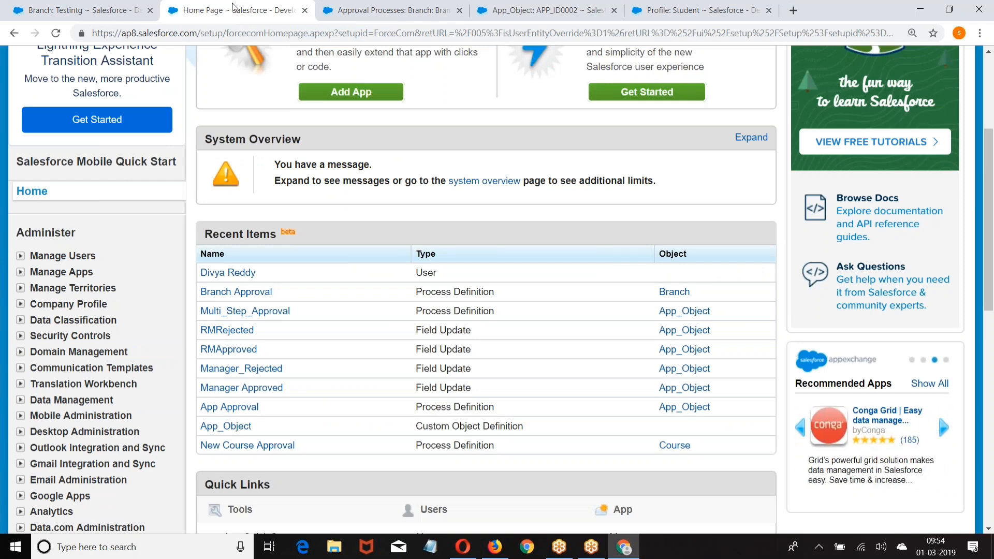
{"action": "scroll", "coordinate": [937, 415], "scroll_direction": "down", "scroll_amount": 3}
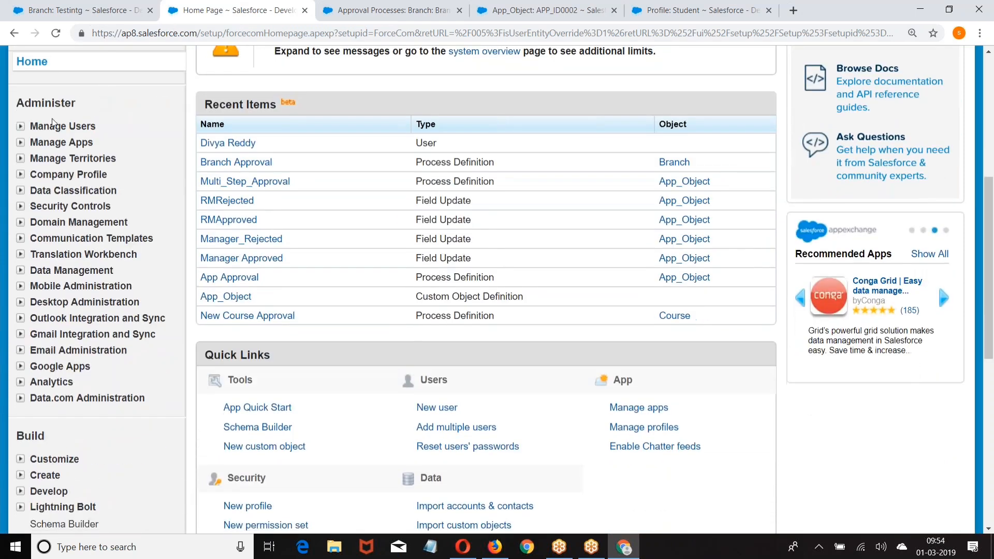
{"action": "left_click", "coordinate": [21, 126]}
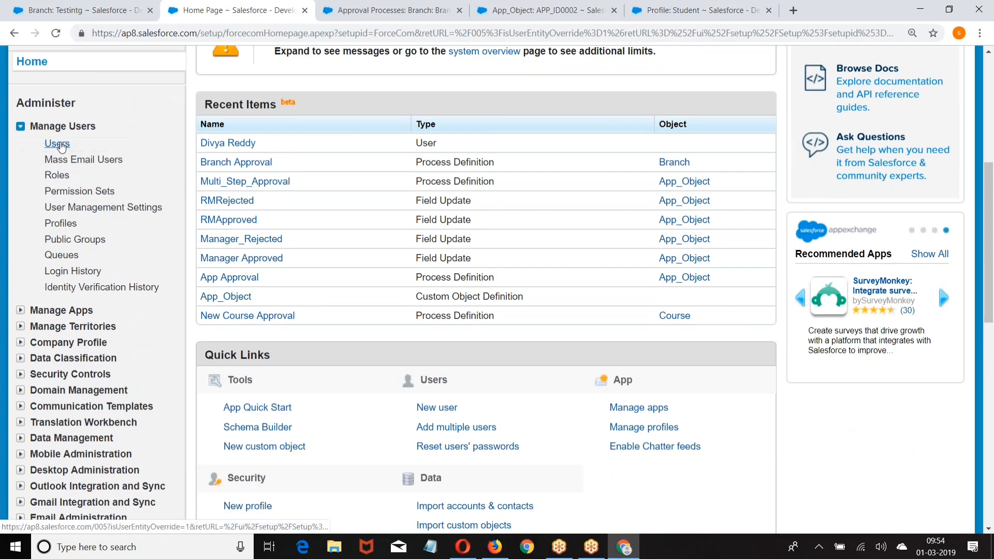
{"action": "right_click", "coordinate": [65, 144]}
{"action": "left_click", "coordinate": [103, 149]}
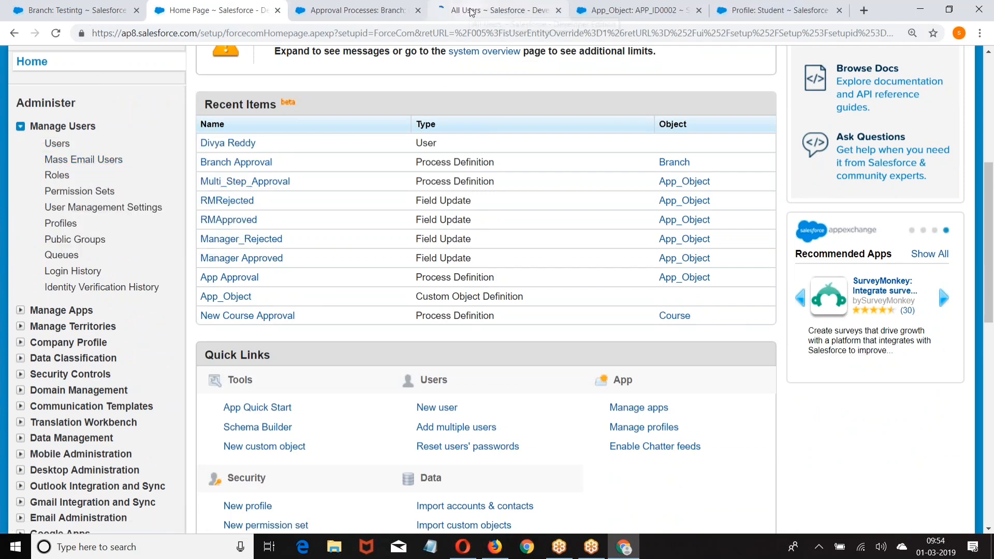
{"action": "left_click", "coordinate": [449, 6]}
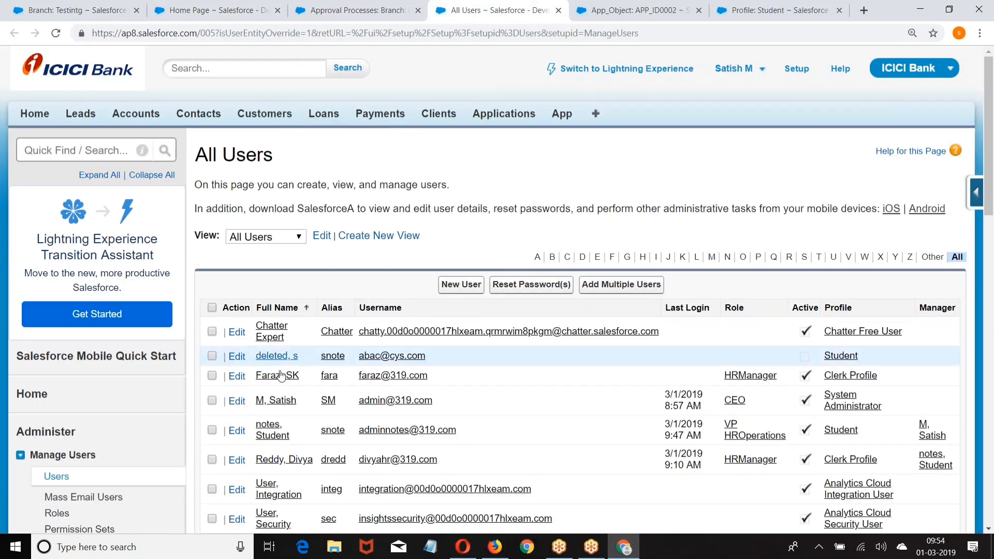
Set the CEO user's Delegated Approver to the student user and save the record.
{"action": "left_click", "coordinate": [237, 401]}
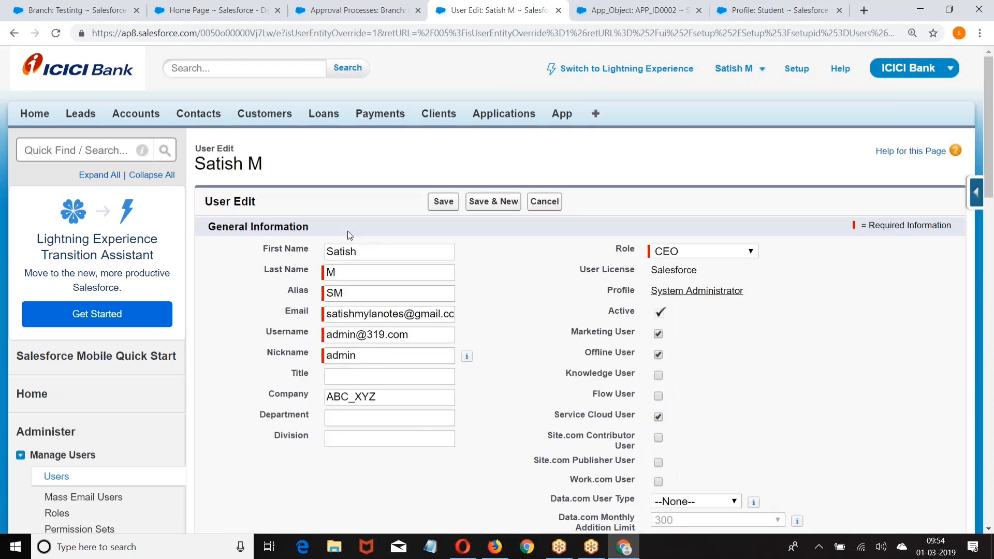
{"action": "scroll", "coordinate": [347, 224], "scroll_direction": "down", "scroll_amount": 8}
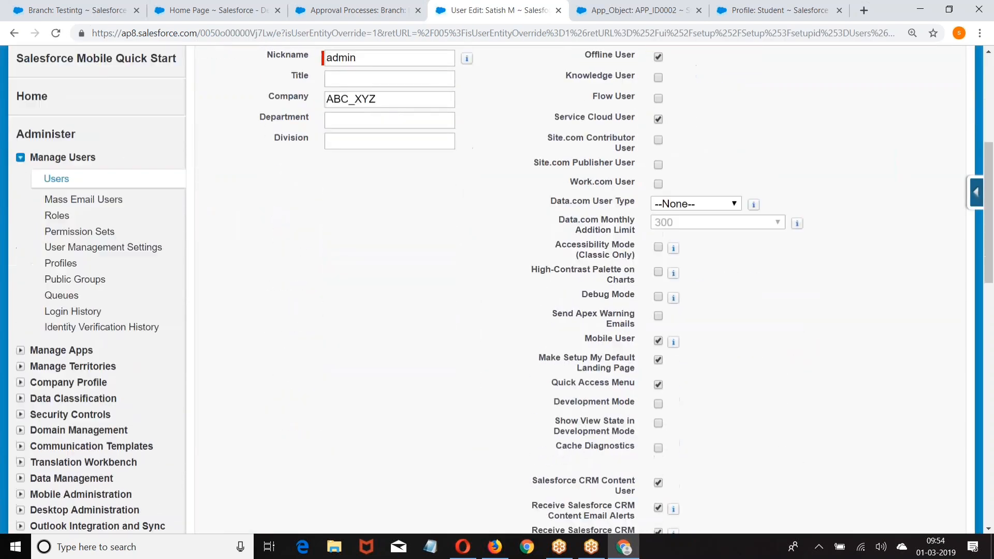
{"action": "scroll", "coordinate": [497, 290], "scroll_direction": "down", "scroll_amount": 13}
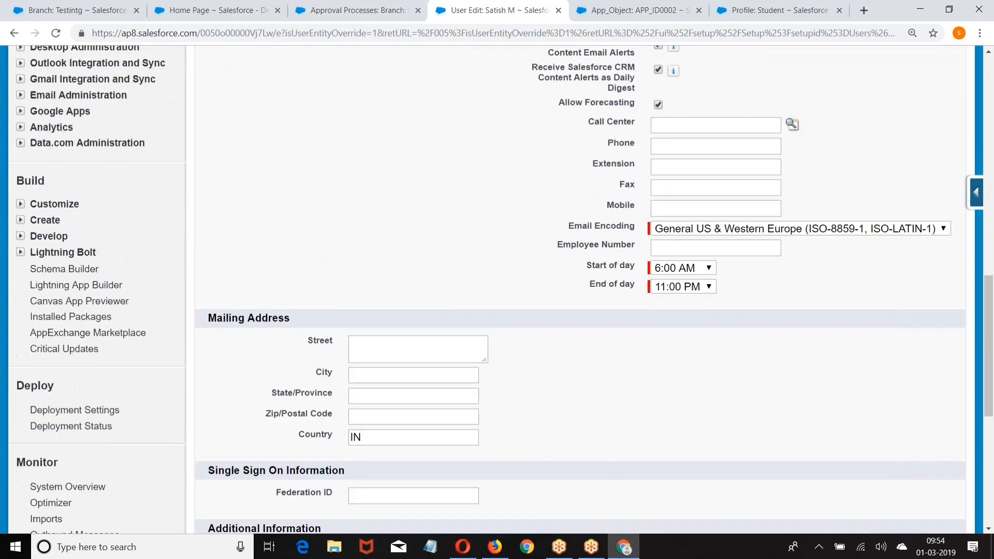
{"action": "scroll", "coordinate": [287, 219], "scroll_direction": "down", "scroll_amount": 1}
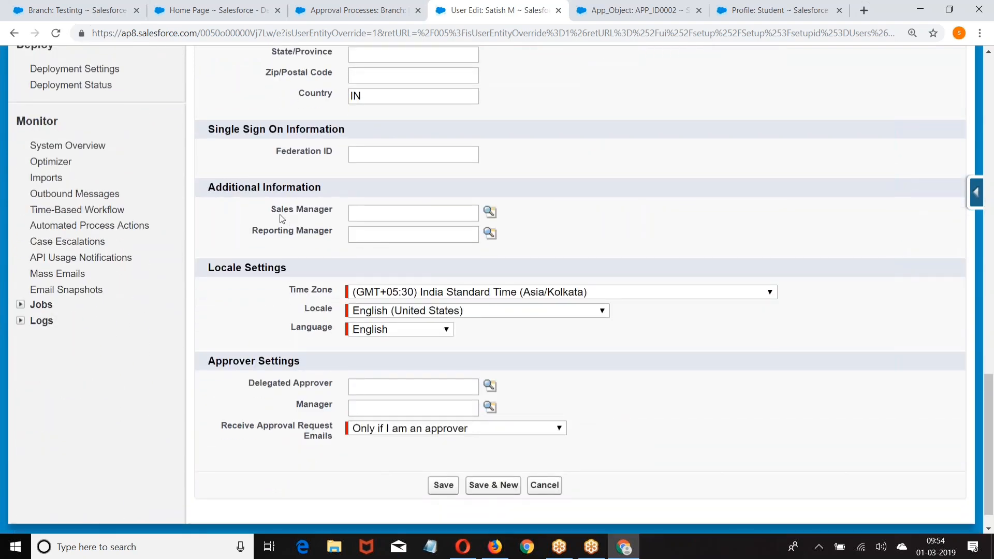
{"action": "left_click_drag", "start_coordinate": [257, 231], "coordinate": [331, 234]}
{"action": "scroll", "coordinate": [331, 234], "scroll_direction": "down", "scroll_amount": 1}
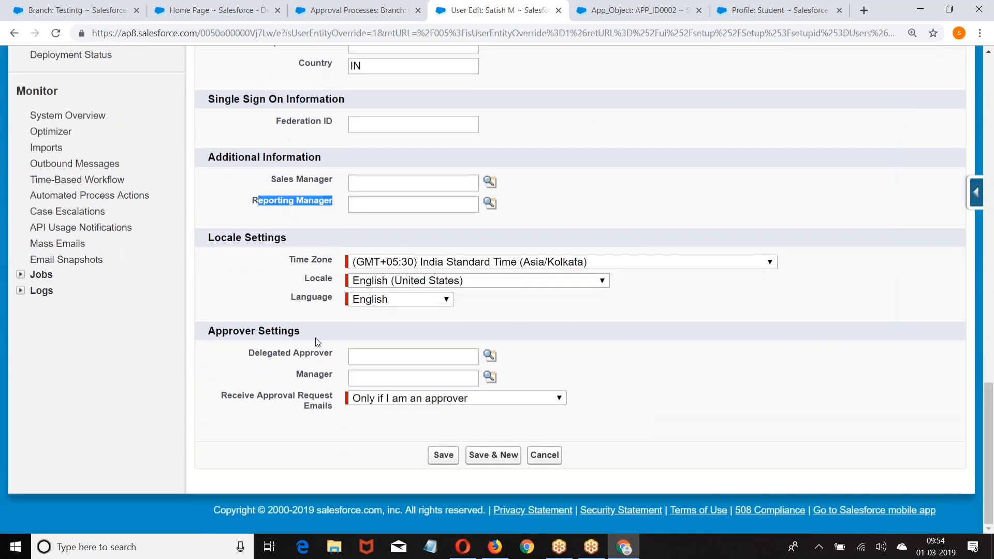
{"action": "left_click_drag", "start_coordinate": [250, 355], "coordinate": [310, 356]}
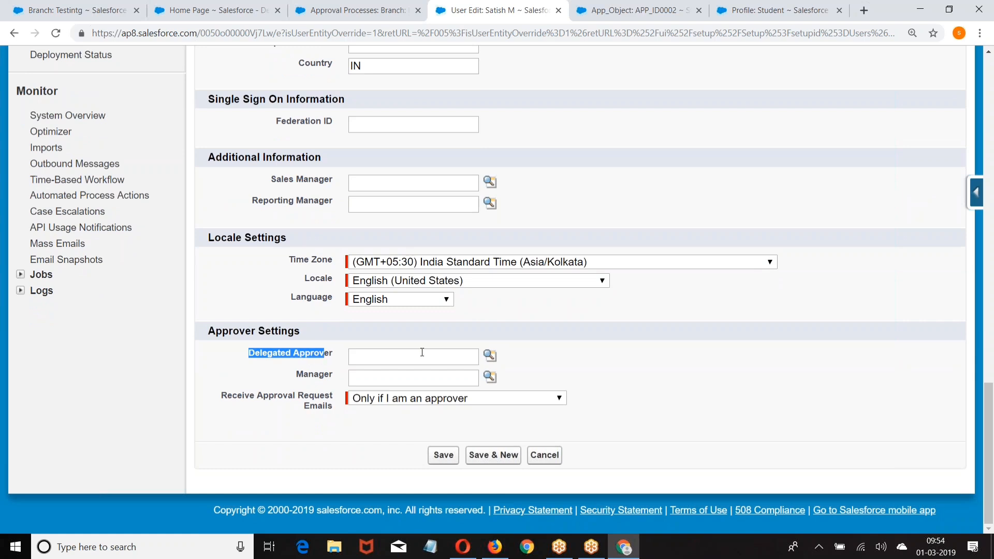
{"action": "left_click", "coordinate": [490, 355]}
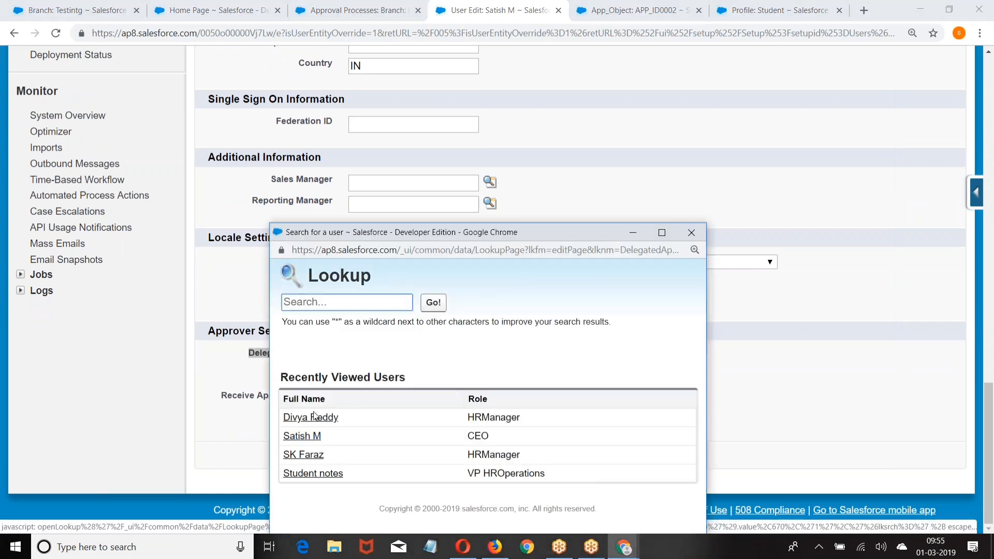
{"action": "left_click", "coordinate": [309, 473]}
{"action": "left_click", "coordinate": [439, 457]}
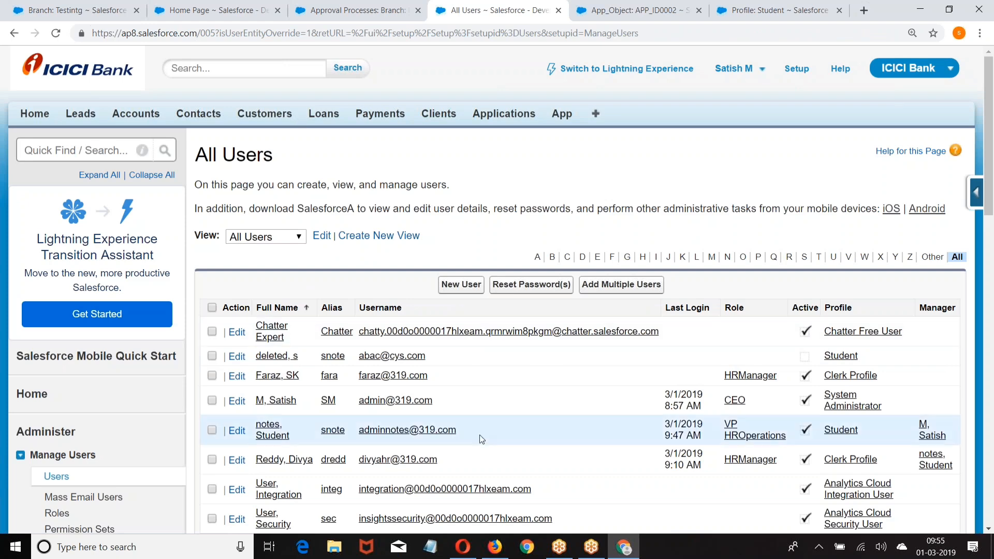
Reload the Testintg branch page in Firefox.
{"action": "left_click", "coordinate": [495, 546]}
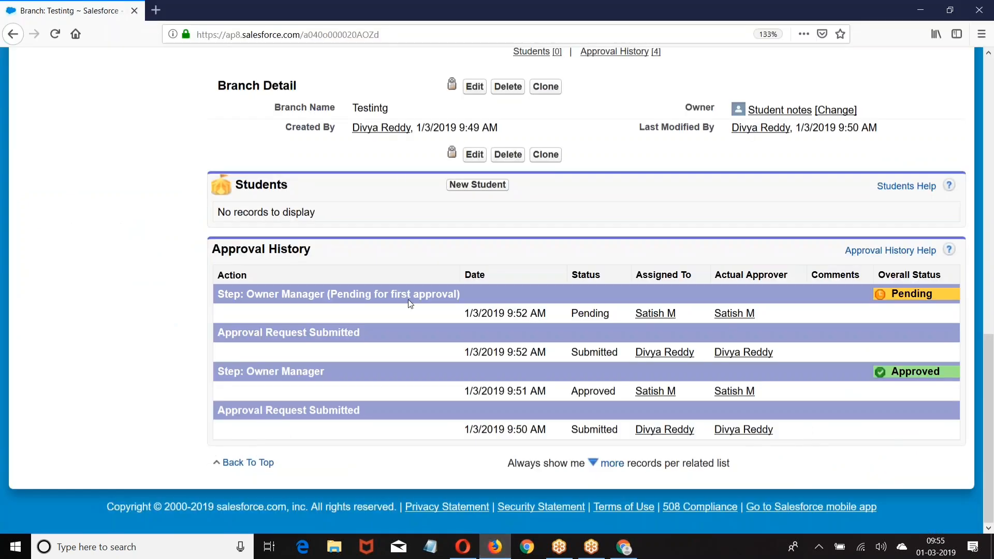
{"action": "left_click", "coordinate": [392, 37]}
{"action": "key", "text": "Return"}
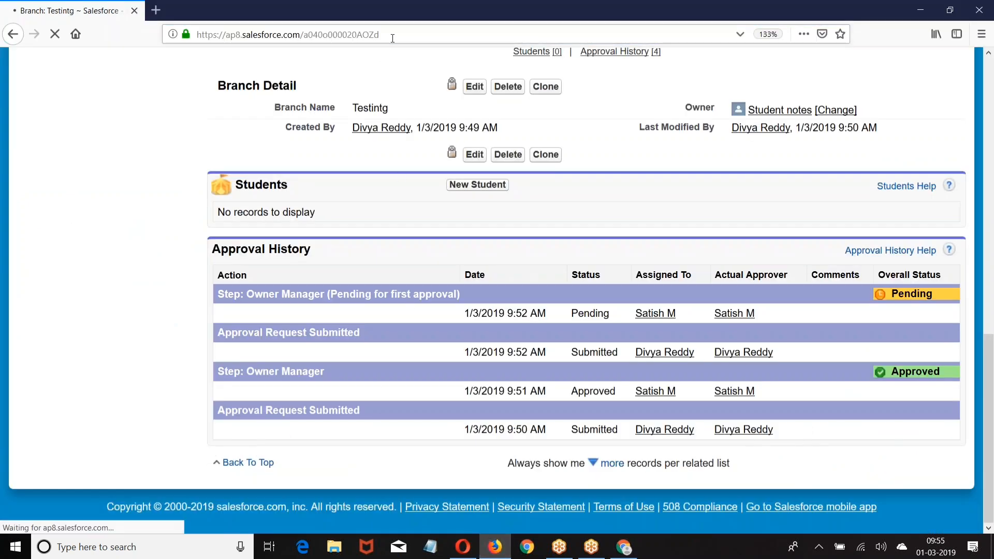
Submit the Testintg branch for approval and confirm the submission.
{"action": "scroll", "coordinate": [424, 152], "scroll_direction": "down", "scroll_amount": 15}
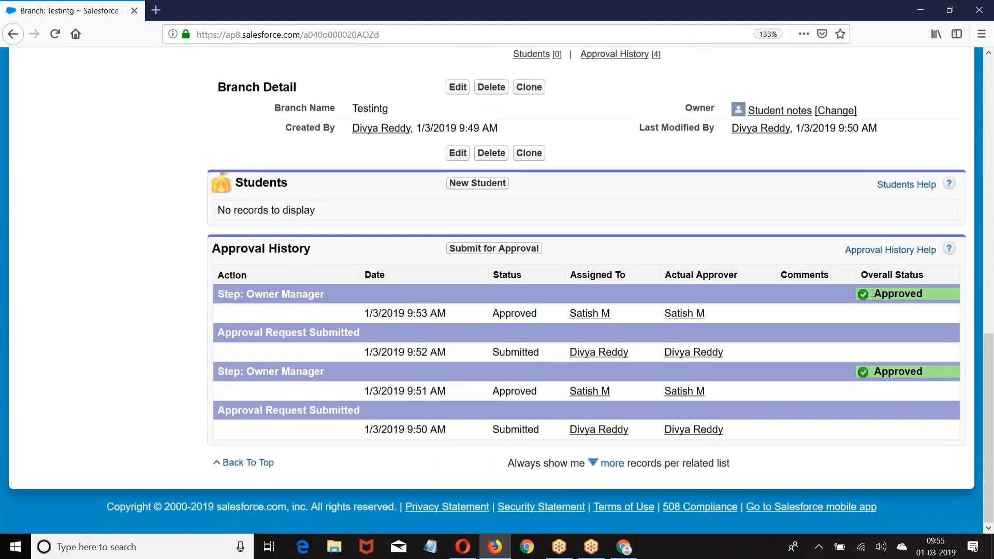
{"action": "scroll", "coordinate": [551, 290], "scroll_direction": "up", "scroll_amount": 7}
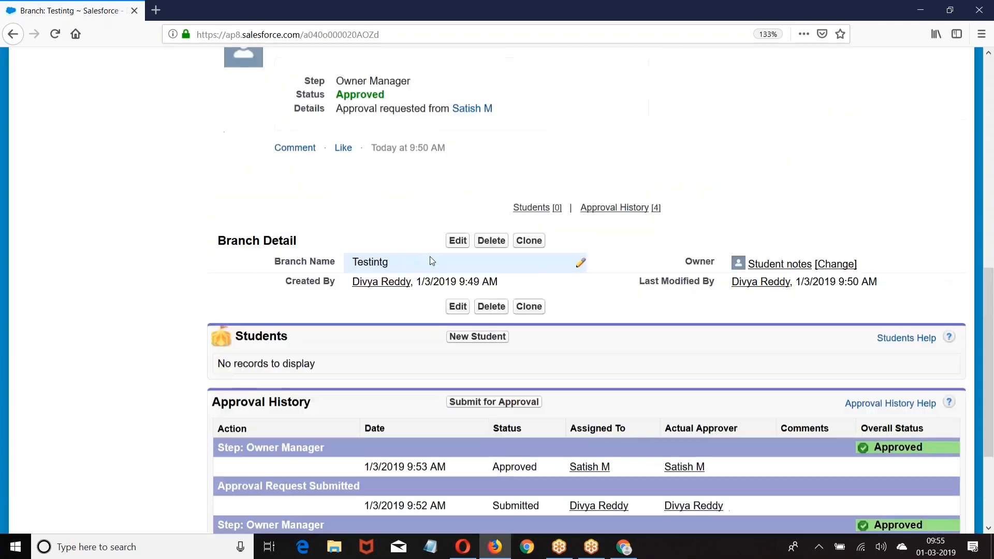
{"action": "scroll", "coordinate": [488, 278], "scroll_direction": "down", "scroll_amount": 3}
{"action": "scroll", "coordinate": [496, 313], "scroll_direction": "down", "scroll_amount": 3}
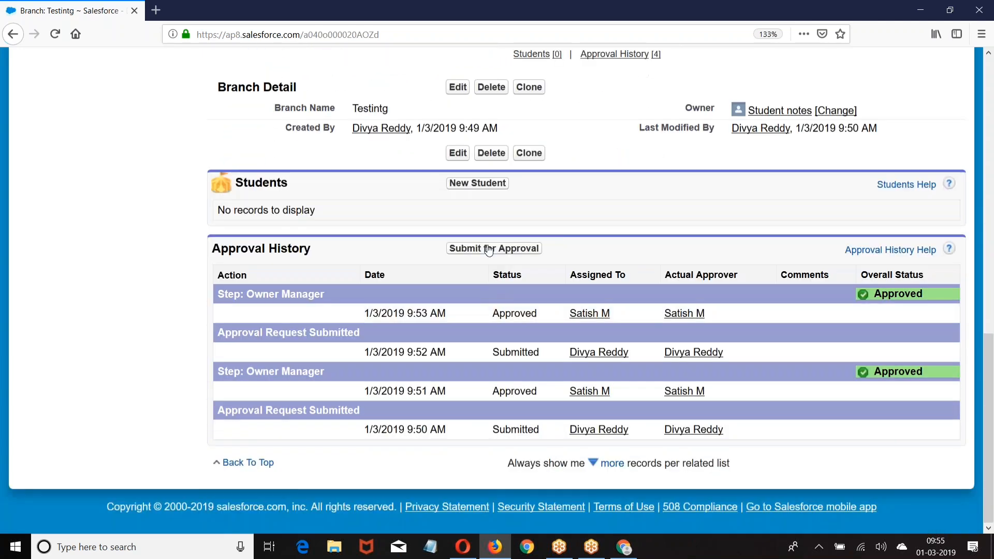
{"action": "left_click", "coordinate": [489, 248]}
{"action": "left_click", "coordinate": [650, 251]}
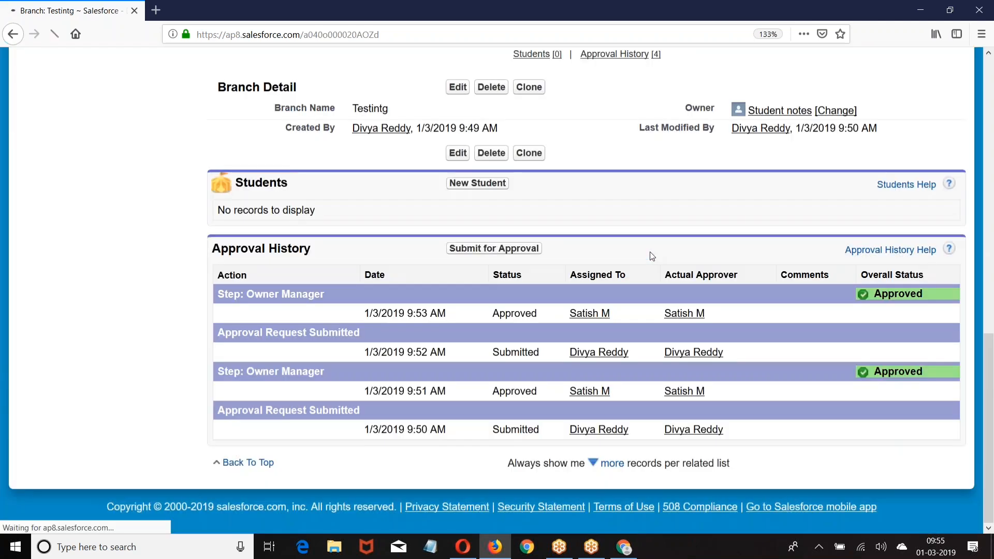
{"action": "scroll", "coordinate": [443, 226], "scroll_direction": "down", "scroll_amount": 10}
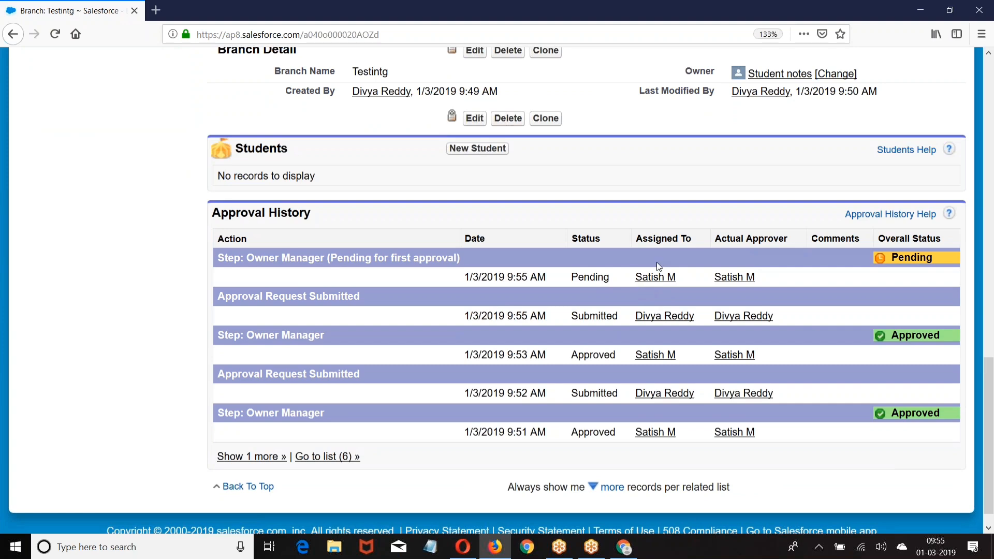
{"action": "left_click", "coordinate": [463, 547]}
{"action": "scroll", "coordinate": [393, 270], "scroll_direction": "up", "scroll_amount": 3}
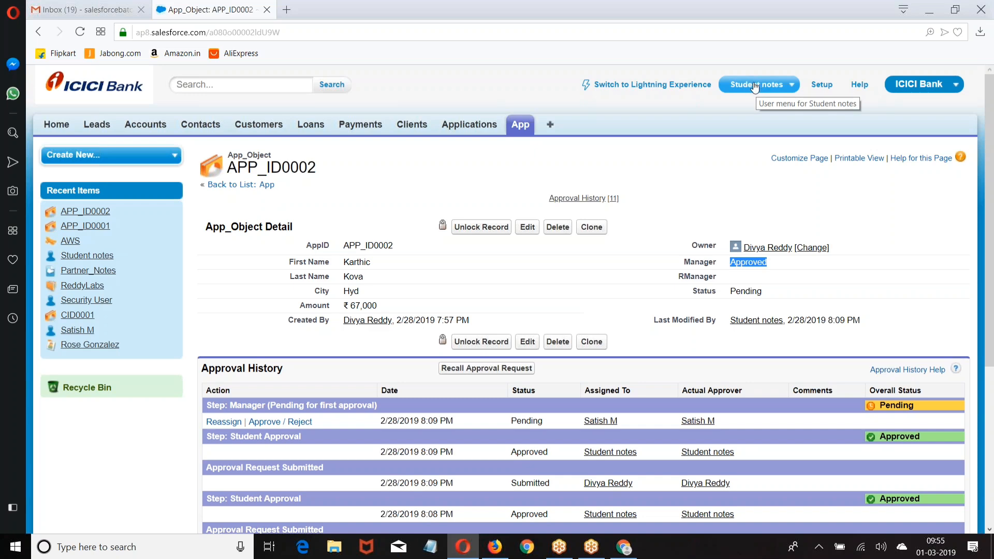
As the student user, open the Testintg record from the All Tabs > Branches list.
{"action": "left_click", "coordinate": [550, 125]}
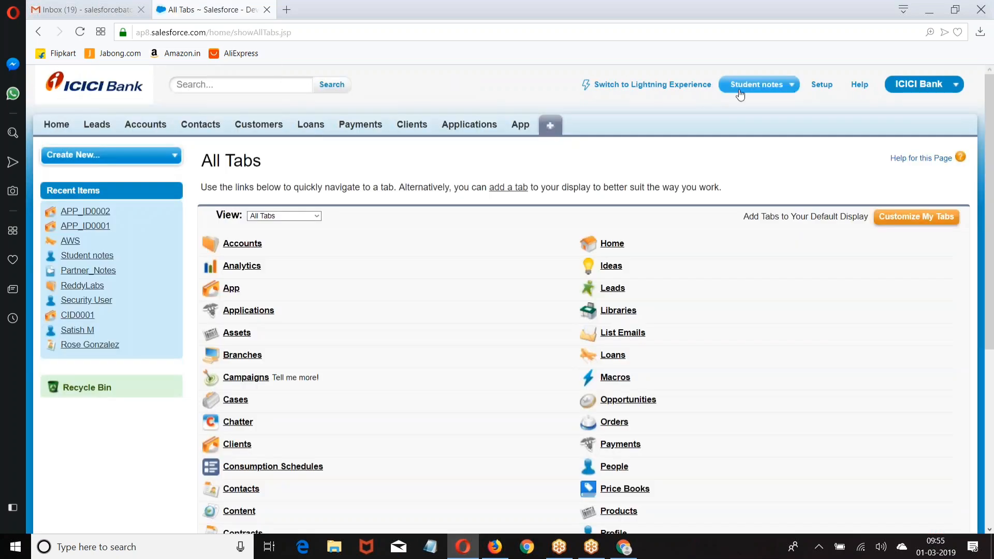
{"action": "left_click", "coordinate": [240, 355]}
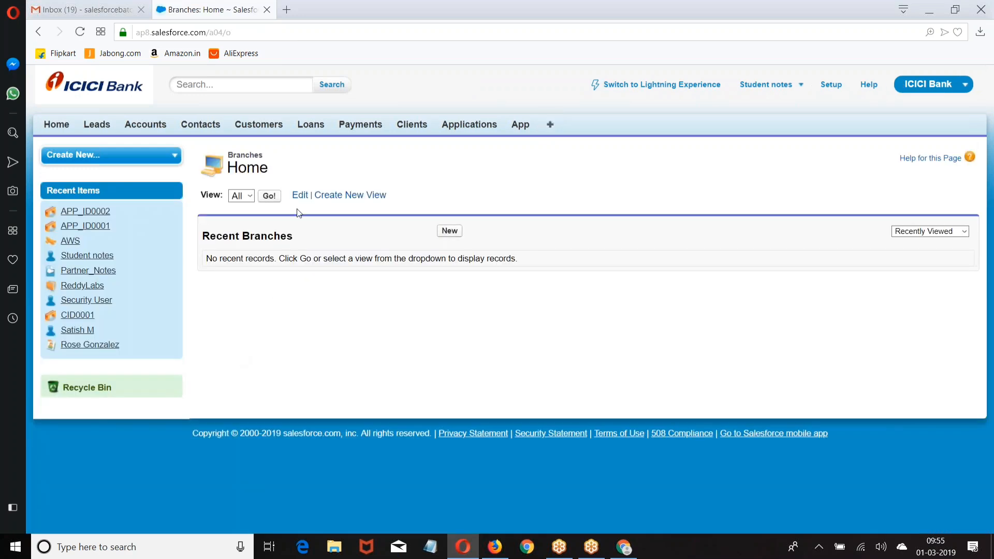
{"action": "left_click", "coordinate": [269, 196]}
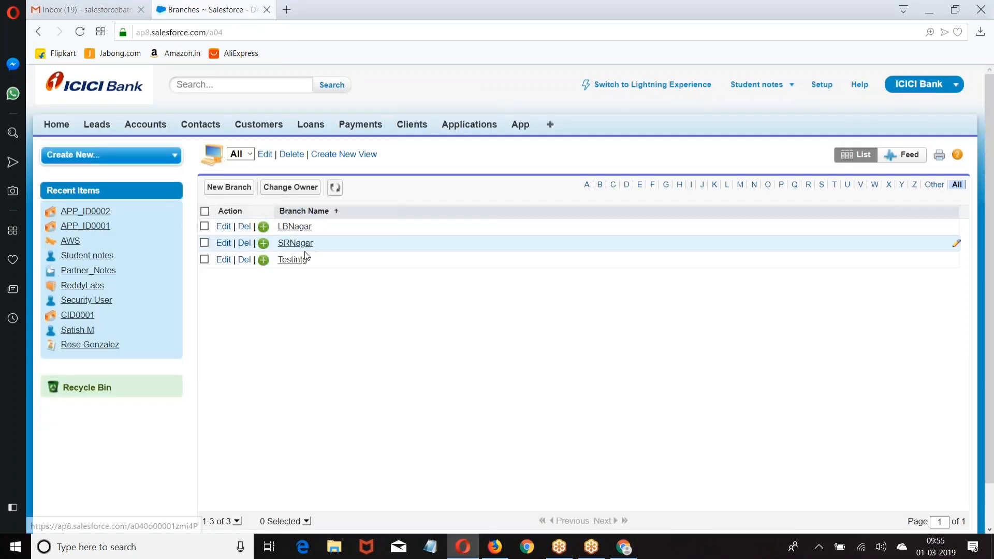
{"action": "left_click", "coordinate": [288, 260]}
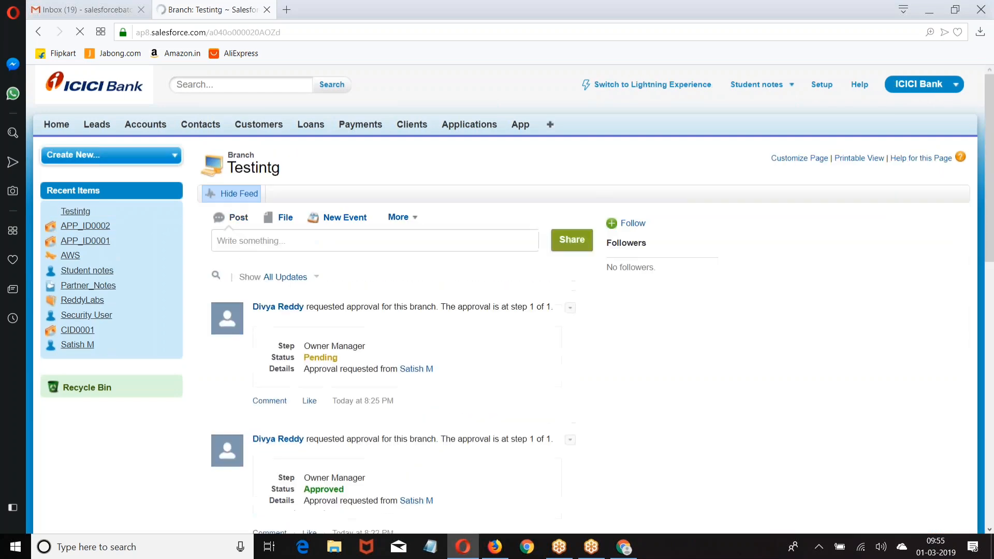
{"action": "scroll", "coordinate": [444, 262], "scroll_direction": "down", "scroll_amount": 4}
{"action": "scroll", "coordinate": [447, 264], "scroll_direction": "down", "scroll_amount": 4}
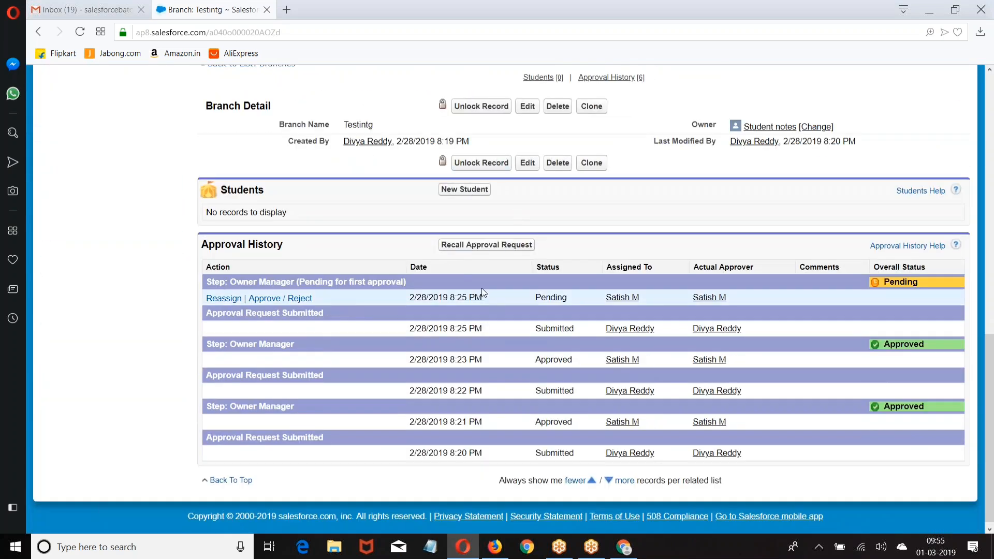
Approve the pending approval request on Testintg.
{"action": "left_click", "coordinate": [279, 298]}
{"action": "left_click", "coordinate": [460, 339]}
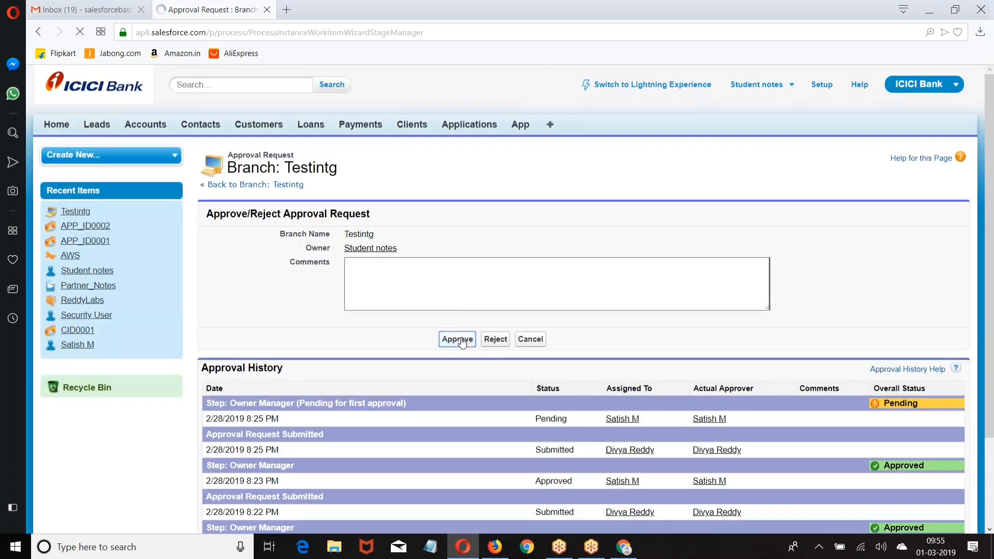
{"action": "scroll", "coordinate": [477, 244], "scroll_direction": "down", "scroll_amount": 10}
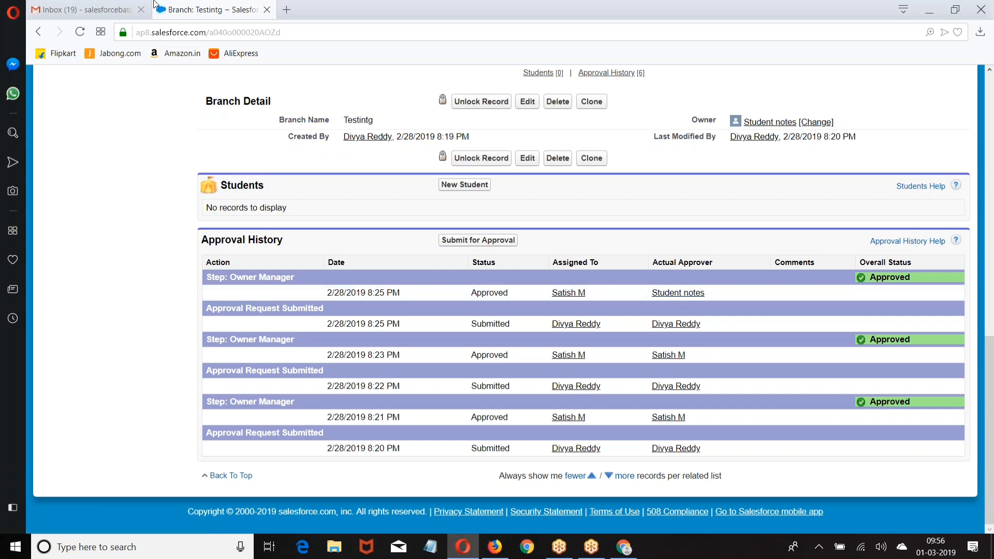
In a maximised blank Notepad, type the heading '1. What is a parallel approval Process ?'.
{"action": "left_click", "coordinate": [429, 547]}
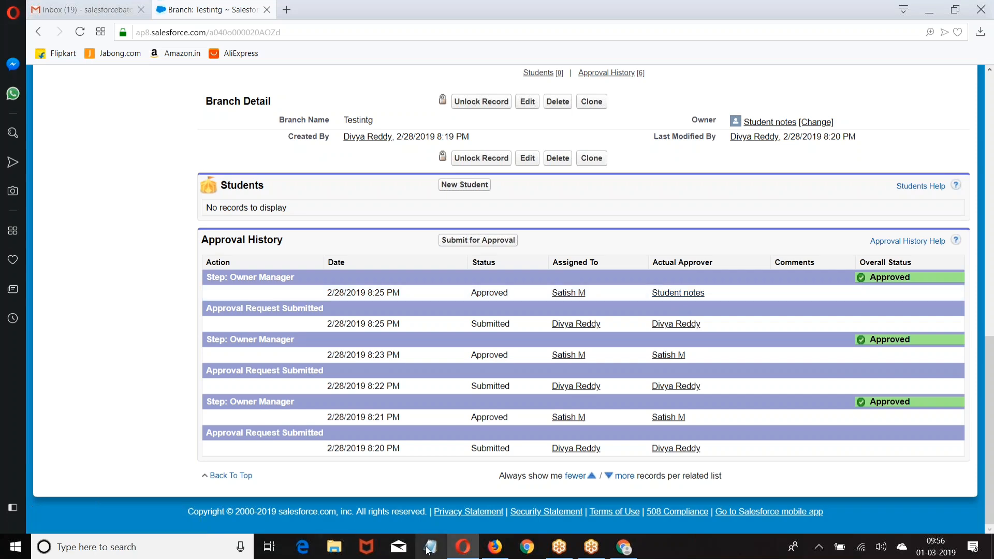
{"action": "left_click", "coordinate": [880, 171]}
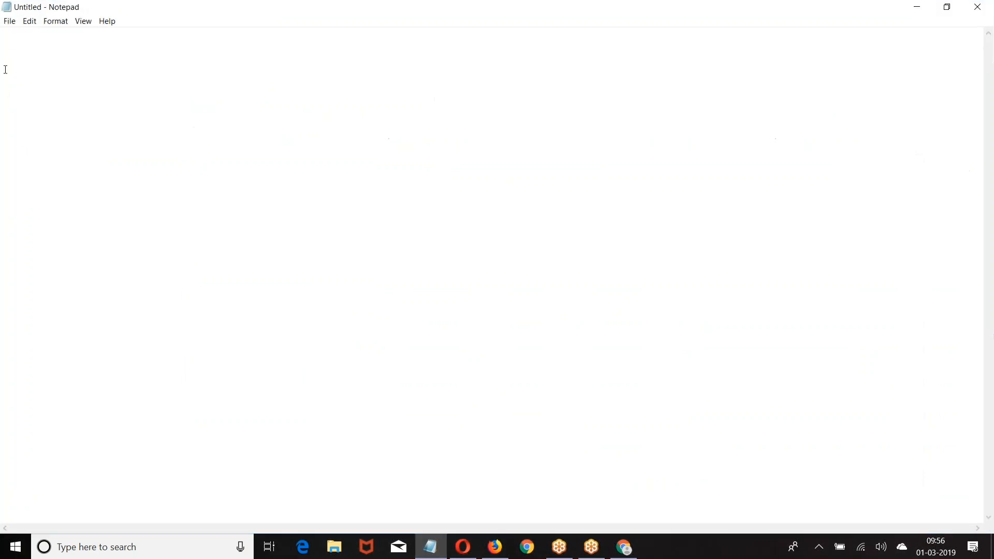
{"action": "type", "text": "1. P"}
{"action": "key", "text": "BackSpace"}
{"action": "type", "text": "wgha"}
{"action": "key", "text": "BackSpace"}
{"action": "key", "text": "BackSpace"}
{"action": "key", "text": "BackSpace"}
{"action": "type", "text": "hat is a"}
{"action": "key", "text": "BackSpace"}
{"action": "type", "text": "parallel "}
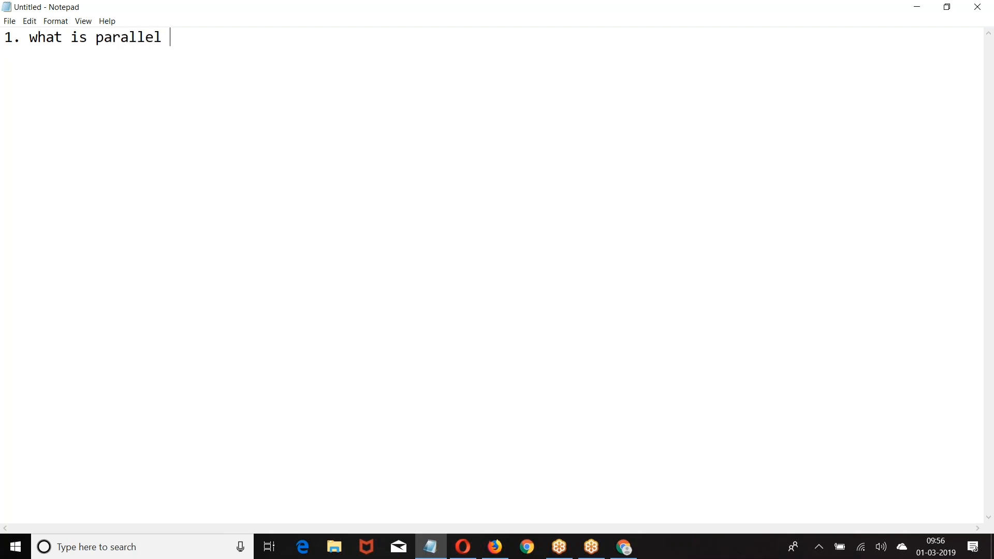
{"action": "type", "text": "approval Pro"}
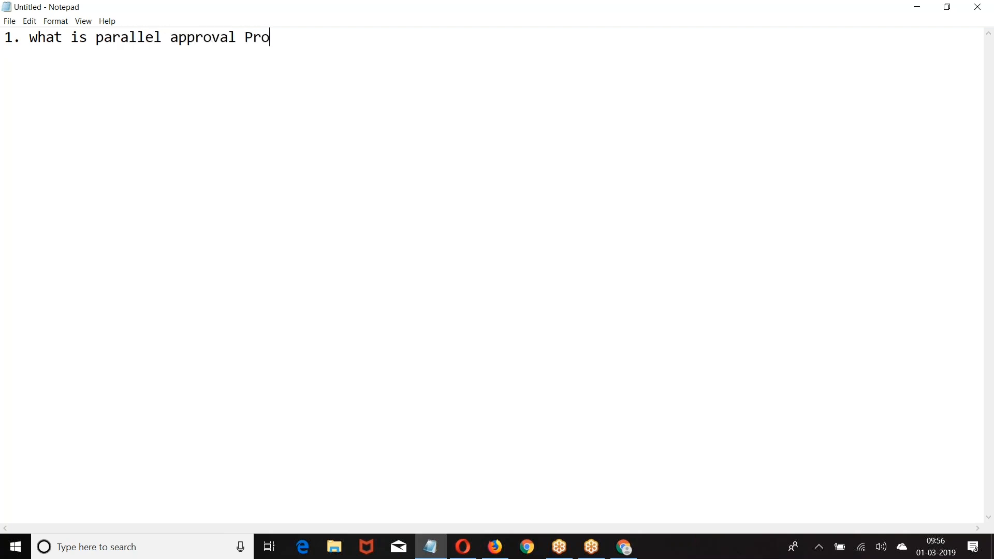
{"action": "type", "text": "cess ? ANS"}
{"action": "key", "text": "BackSpace"}
{"action": "key", "text": "BackSpace"}
{"action": "key", "text": "BackSpace"}
{"action": "key", "text": "BackSpace"}
{"action": "key", "text": "Return"}
Type the definition: a record submitted to more than one user in a single step is a parallel approval process.
{"action": "type", "text": "If the recrod i"}
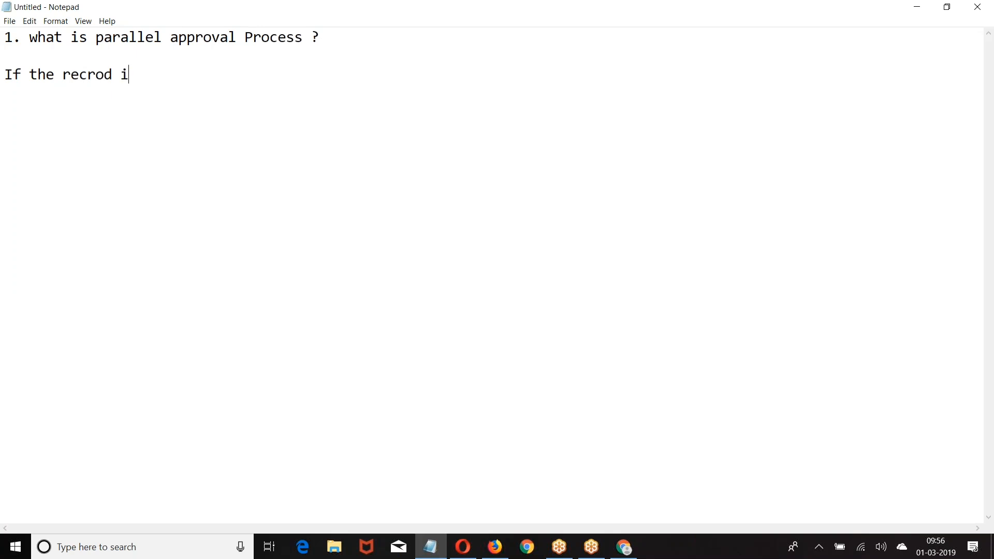
{"action": "key", "text": "BackSpace"}
{"action": "key", "text": "BackSpace"}
{"action": "key", "text": "BackSpace"}
{"action": "key", "text": "BackSpace"}
{"action": "key", "text": "BackSpace"}
{"action": "type", "text": "or"}
{"action": "key", "text": "BackSpace"}
{"action": "type", "text": "d is submitted t"}
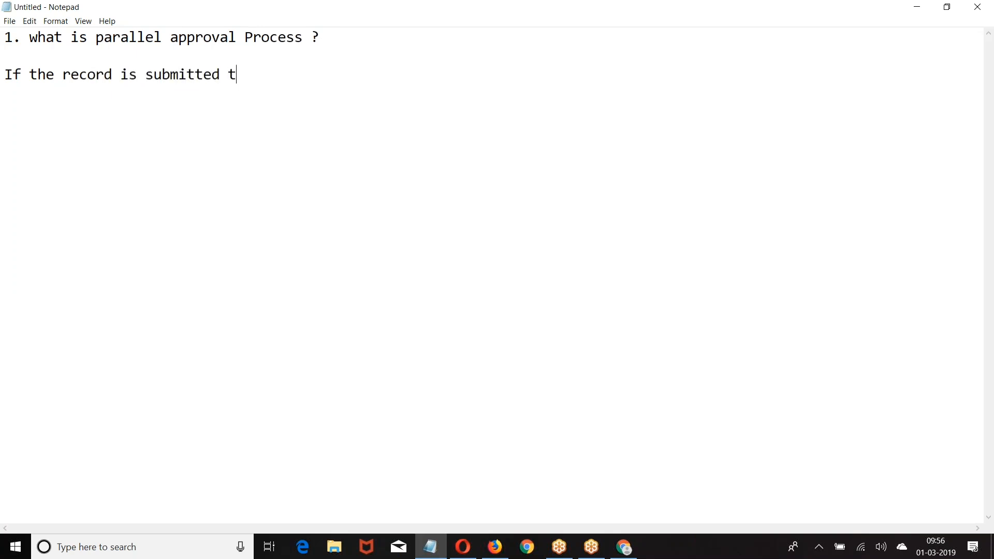
{"action": "type", "text": "o more than one o"}
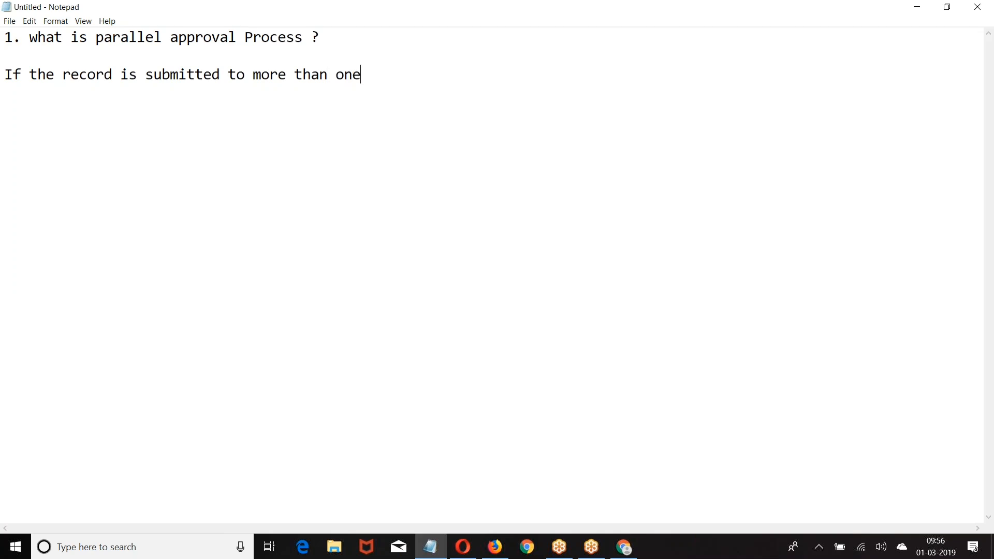
{"action": "key", "text": "BackSpace"}
{"action": "type", "text": "ser"}
{"action": "key", "text": "BackSpace"}
{"action": "key", "text": "BackSpace"}
{"action": "key", "text": "BackSpace"}
{"action": "key", "text": "BackSpace"}
{"action": "type", "text": "user ,in a single s"}
{"action": "key", "text": "BackSpace"}
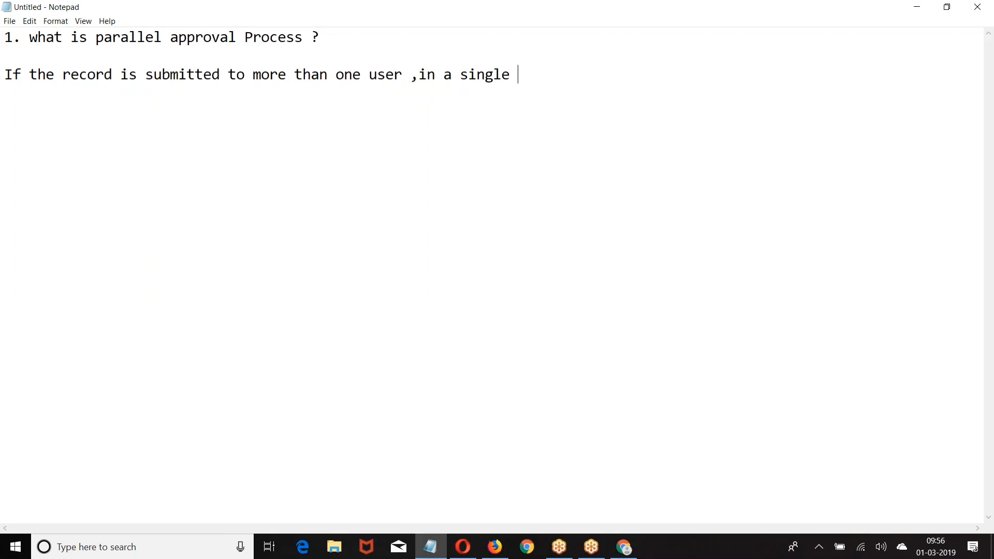
{"action": "type", "text": "step then we"}
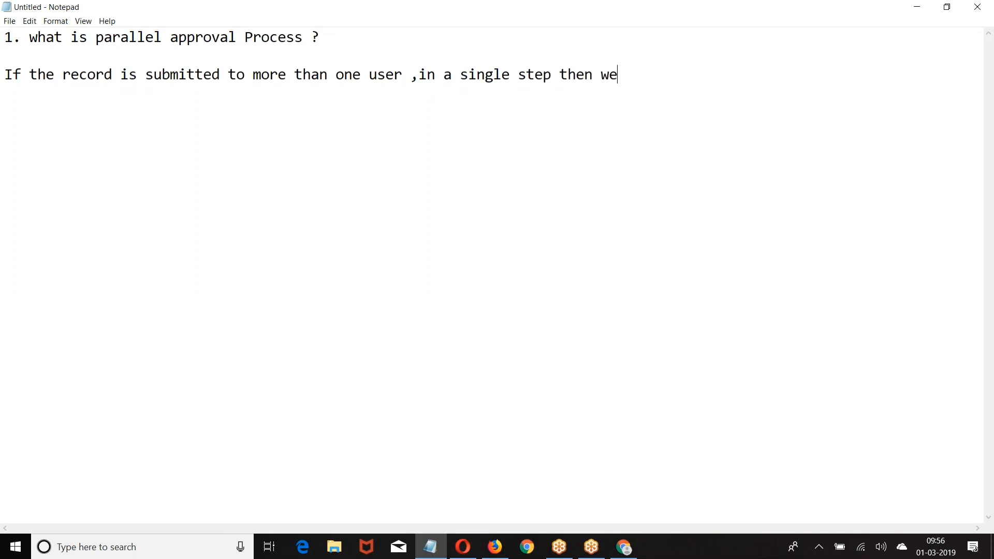
{"action": "type", "text": " call it as parallel"}
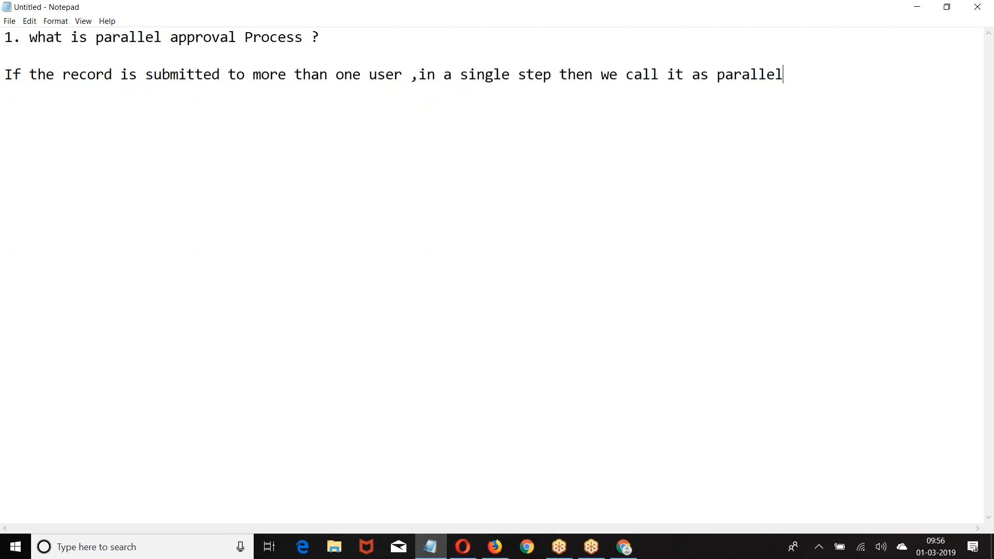
{"action": "type", "text": " approval process."}
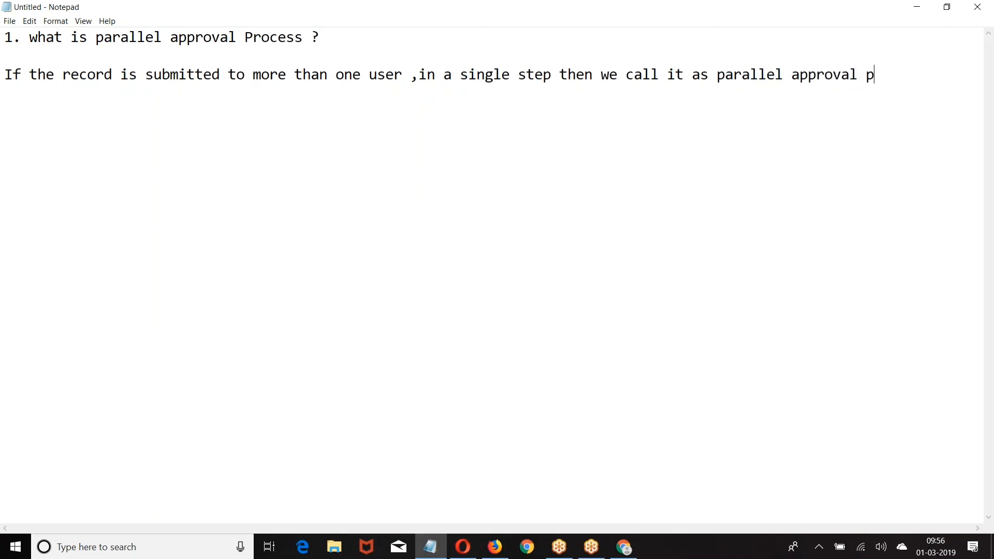
Add the line 'There are two types of Parallel approval process'.
{"action": "key", "text": "Return"}
{"action": "key", "text": "Return"}
{"action": "type", "text": "Three"}
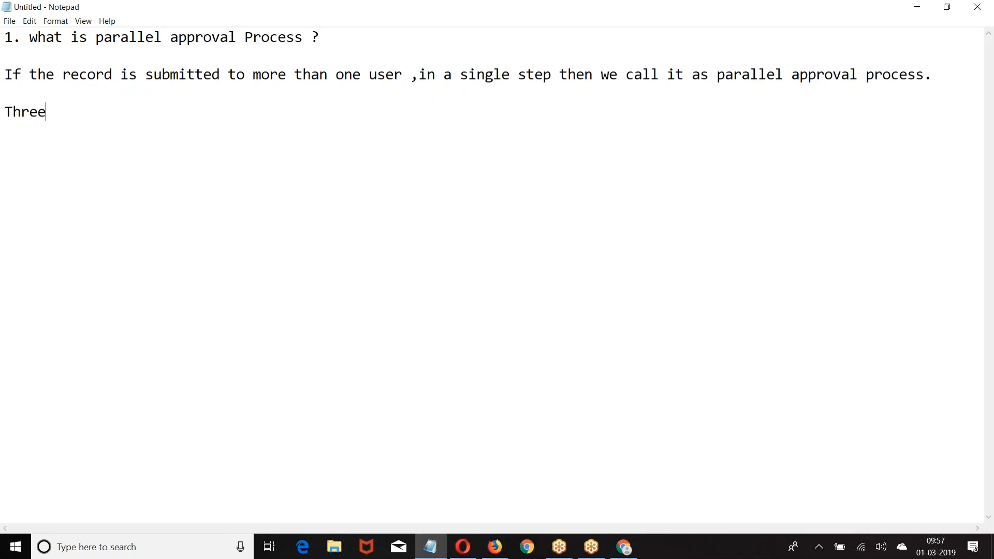
{"action": "key", "text": "BackSpace"}
{"action": "key", "text": "BackSpace"}
{"action": "key", "text": "BackSpace"}
{"action": "type", "text": "ere are two ty"}
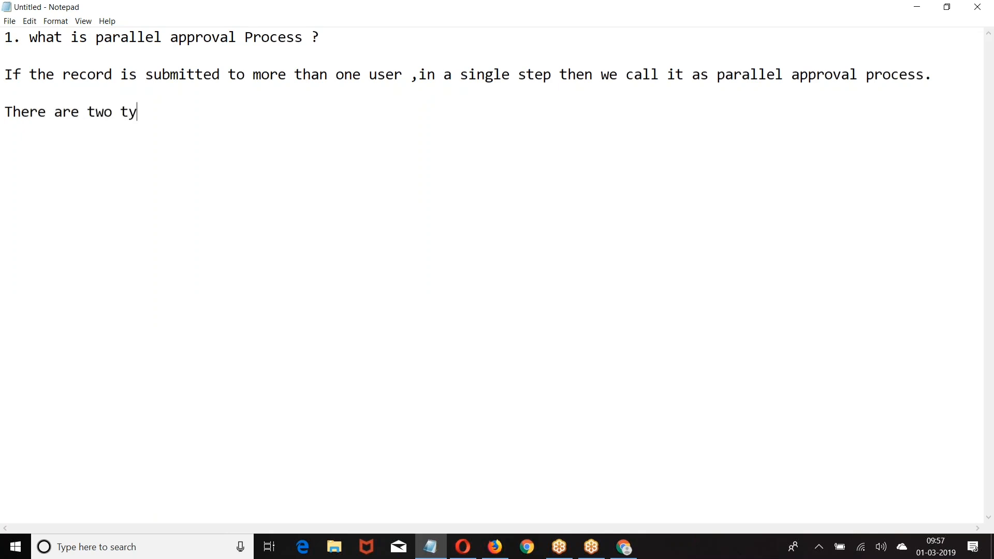
{"action": "type", "text": "pes opf"}
{"action": "key", "text": "BackSpace"}
{"action": "key", "text": "BackSpace"}
{"action": "key", "text": "BackSpace"}
{"action": "type", "text": "f Parallel par"}
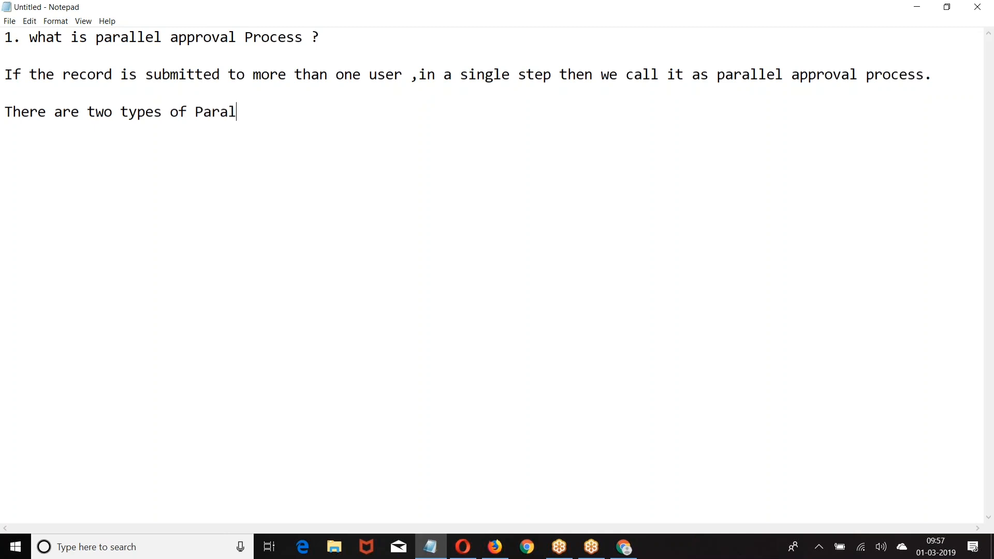
{"action": "key", "text": "BackSpace"}
{"action": "key", "text": "BackSpace"}
{"action": "key", "text": "BackSpace"}
{"action": "type", "text": "approval process"}
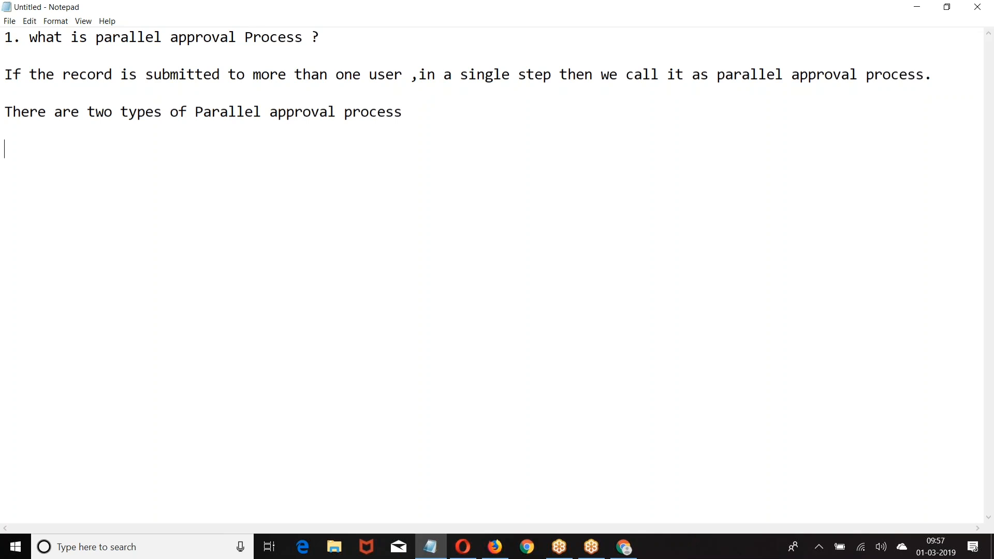
Add the indented list item 'a. First Response Approval/ Reject'.
{"action": "key", "text": "Tab"}
{"action": "type", "text": "a. Frst"}
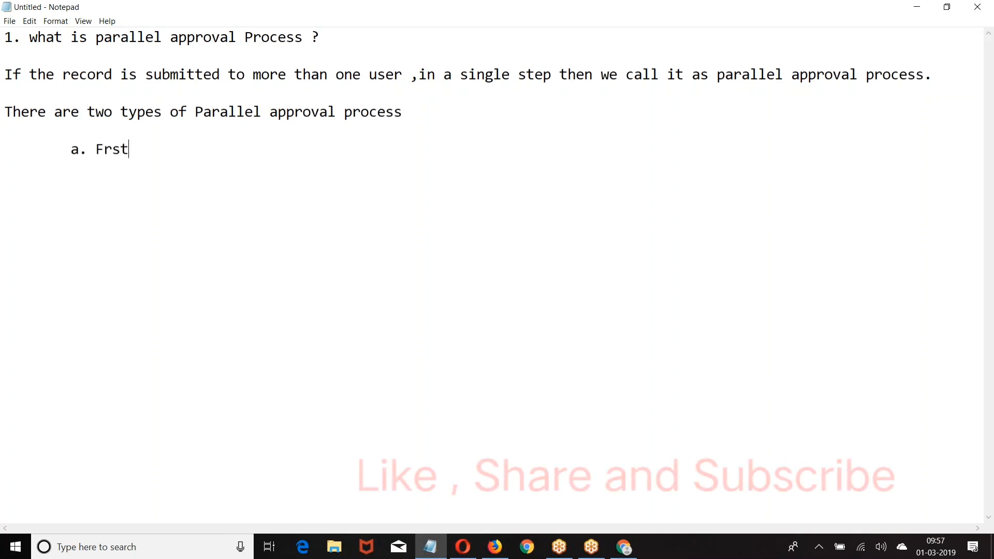
{"action": "key", "text": "BackSpace"}
{"action": "key", "text": "BackSpace"}
{"action": "key", "text": "BackSpace"}
{"action": "type", "text": "its Respns"}
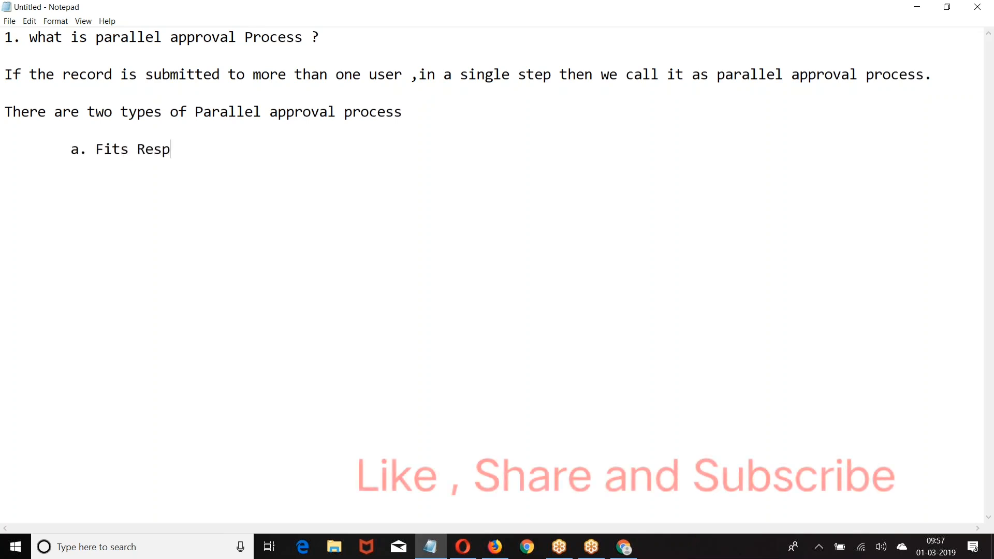
{"action": "key", "text": "BackSpace"}
{"action": "key", "text": "BackSpace"}
{"action": "type", "text": "osne"}
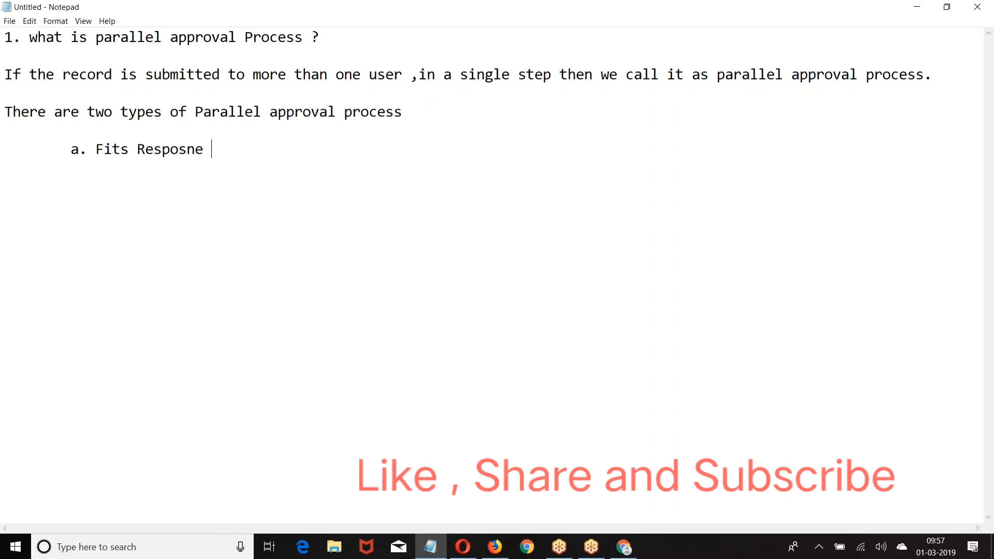
{"action": "type", "text": " Approval/"}
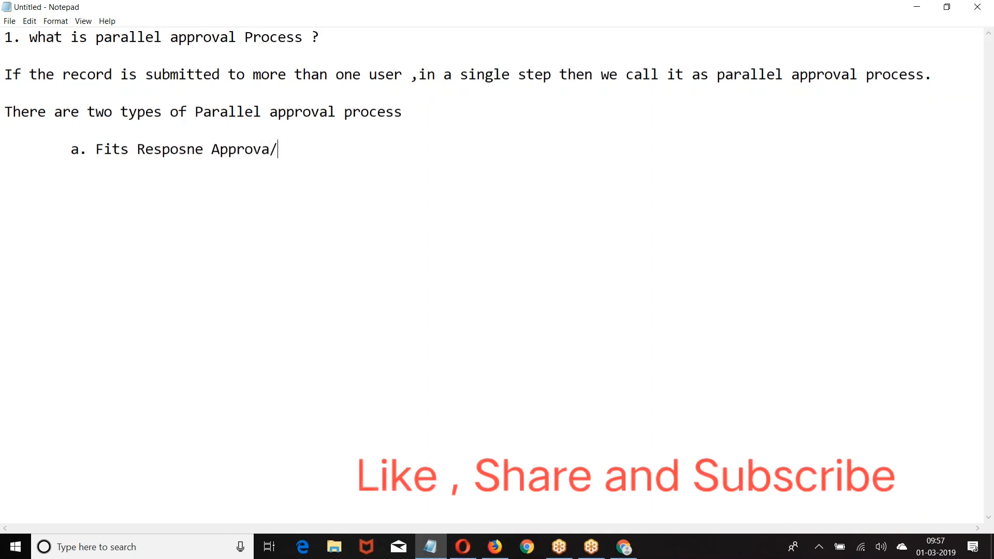
{"action": "key", "text": "BackSpace"}
{"action": "key", "text": "BackSpace"}
{"action": "type", "text": "l/ Reject"}
{"action": "key", "text": "BackSpace"}
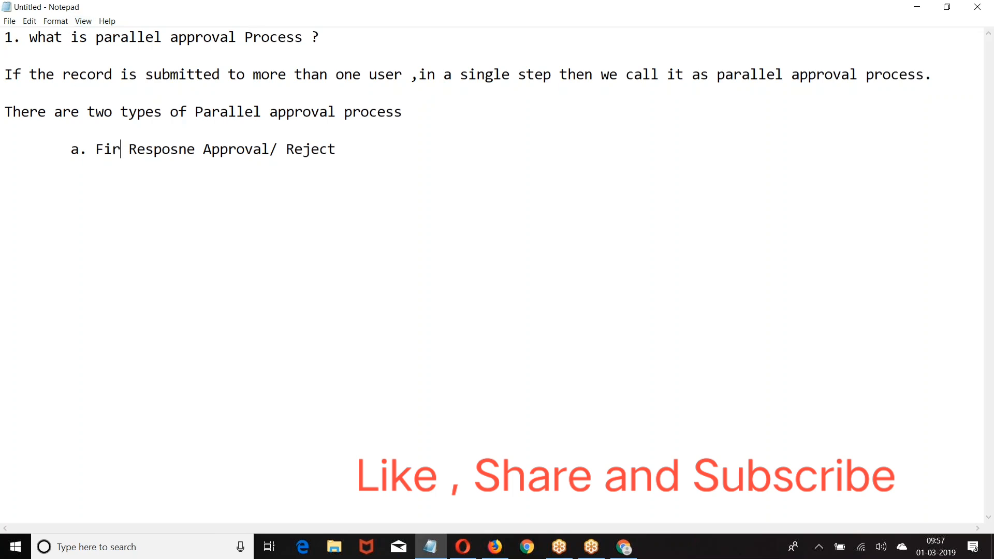
{"action": "type", "text": "st"}
Add the indented list item 'b. Unanimous Approval'.
{"action": "left_click", "coordinate": [83, 166]}
{"action": "key", "text": "Tab"}
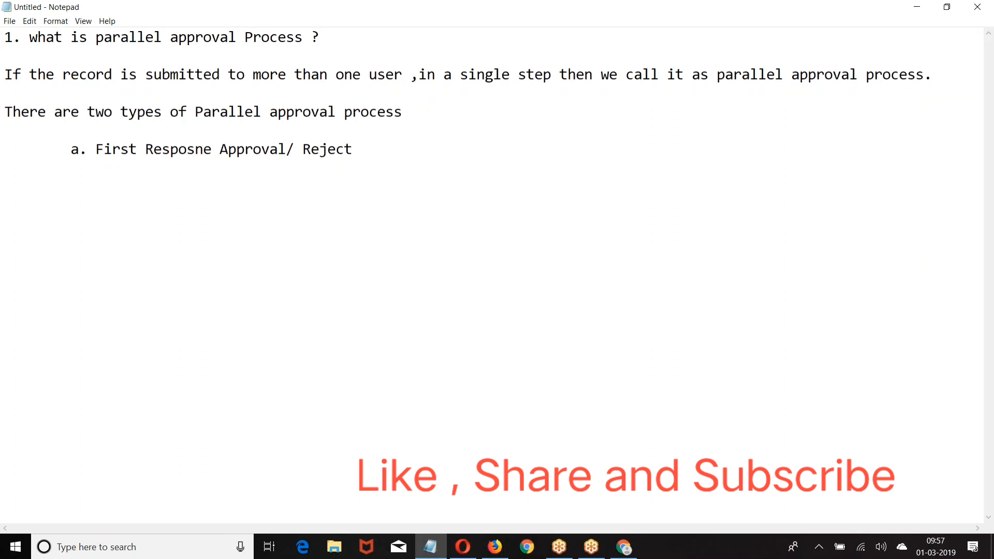
{"action": "type", "text": "b. Una"}
{"action": "type", "text": "ni,"}
{"action": "type", "text": "mous Ap"}
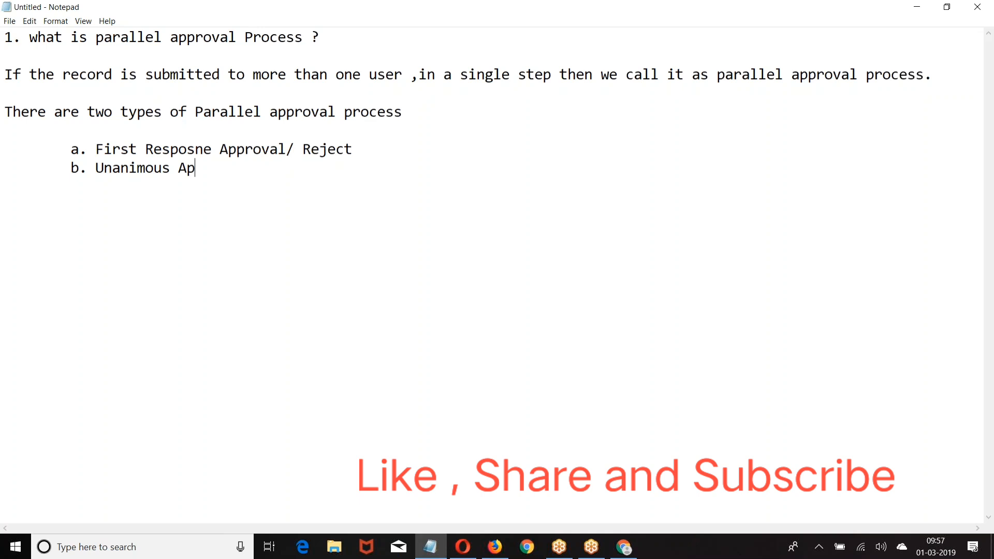
{"action": "type", "text": "prova;"}
{"action": "key", "text": "BackSpace"}
{"action": "key", "text": "BackSpace"}
{"action": "type", "text": "l"}
{"action": "left_click", "coordinate": [360, 148]}
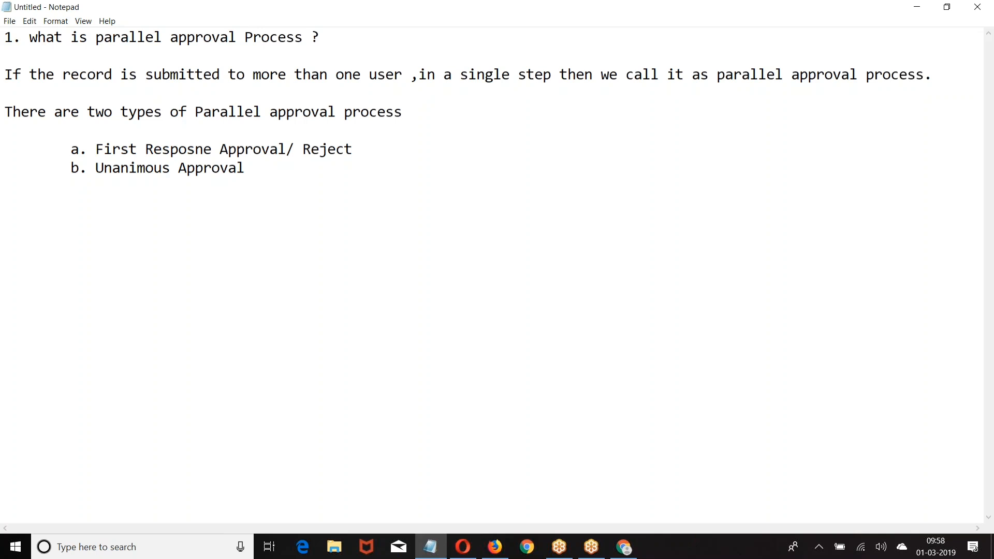
Type question '2. To how many users we can submit the record in a approval process ?'.
{"action": "type", "text": "1"}
{"action": "key", "text": "BackSpace"}
{"action": "type", "text": "2. To how many users "}
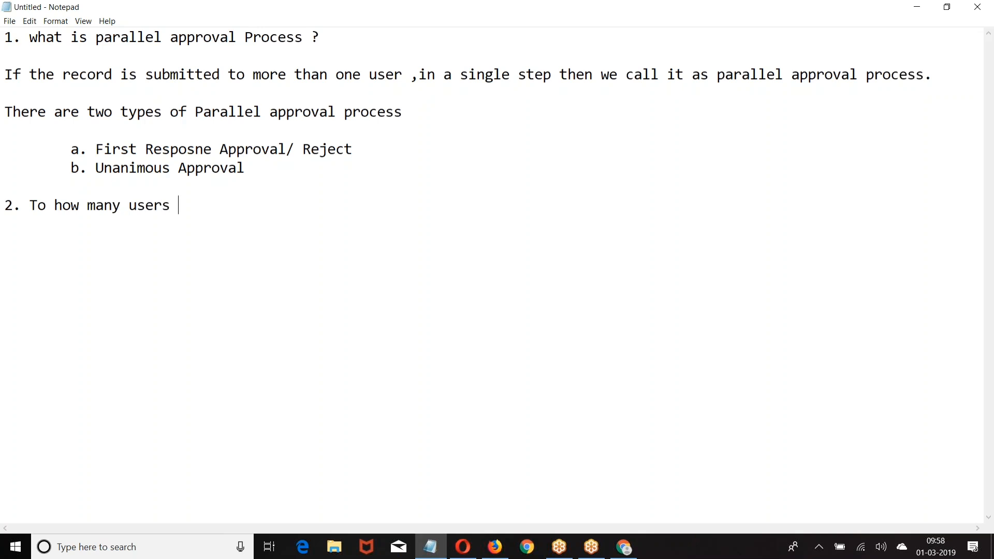
{"action": "type", "text": "we can submit the record "}
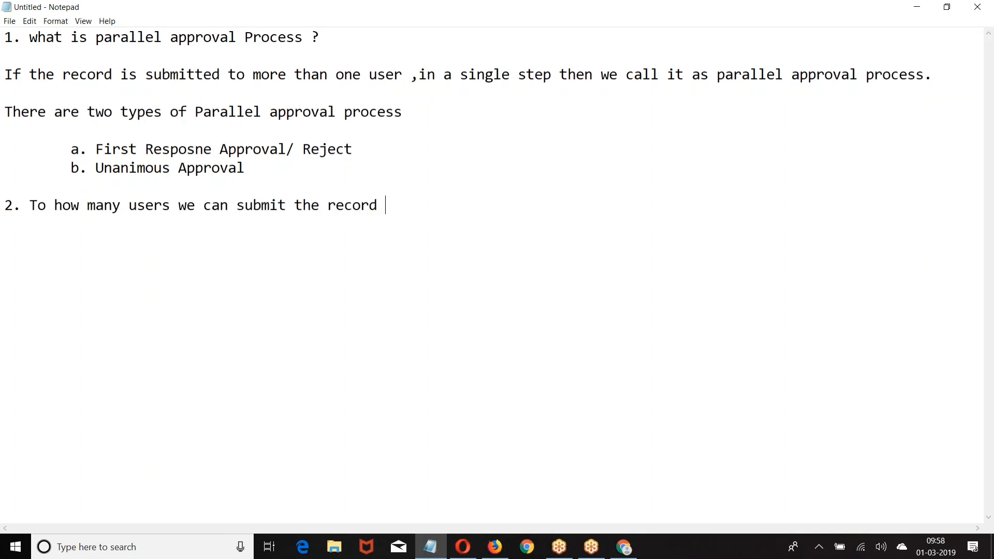
{"action": "type", "text": "in a ap"}
{"action": "key", "text": "BackSpace"}
{"action": "type", "text": "approval process /"}
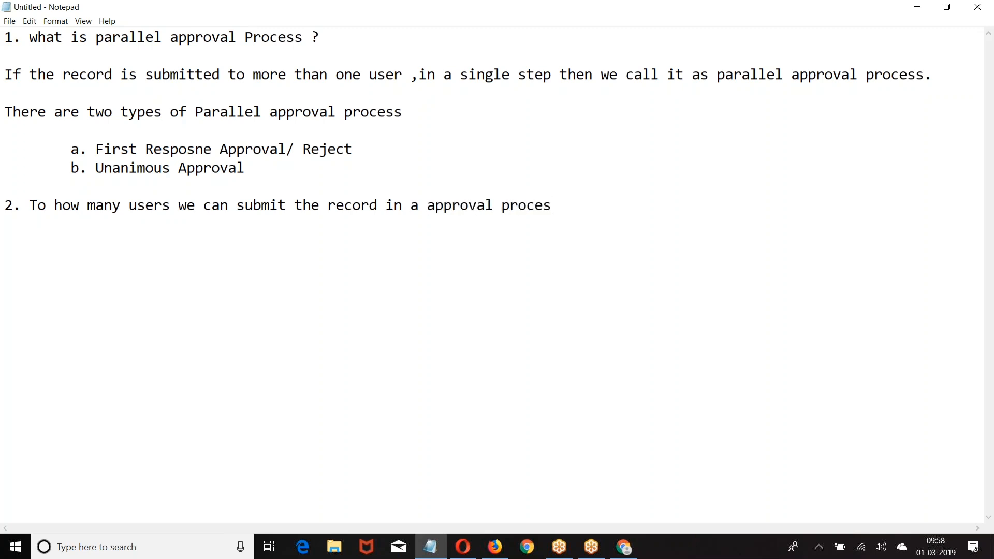
{"action": "key", "text": "BackSpace"}
{"action": "key", "text": "BackSpace"}
{"action": "type", "text": "/"}
{"action": "key", "text": "BackSpace"}
Answer it with 'ANS : 25' and begin question 3 on a new line.
{"action": "type", "text": "? "}
{"action": "type", "text": "  2"}
{"action": "key", "text": "BackSpace"}
{"action": "type", "text": "AS"}
{"action": "key", "text": "BackSpace"}
{"action": "type", "text": "NS : 25"}
{"action": "key", "text": "Return"}
{"action": "key", "text": "Return"}
{"action": "type", "text": "3"}
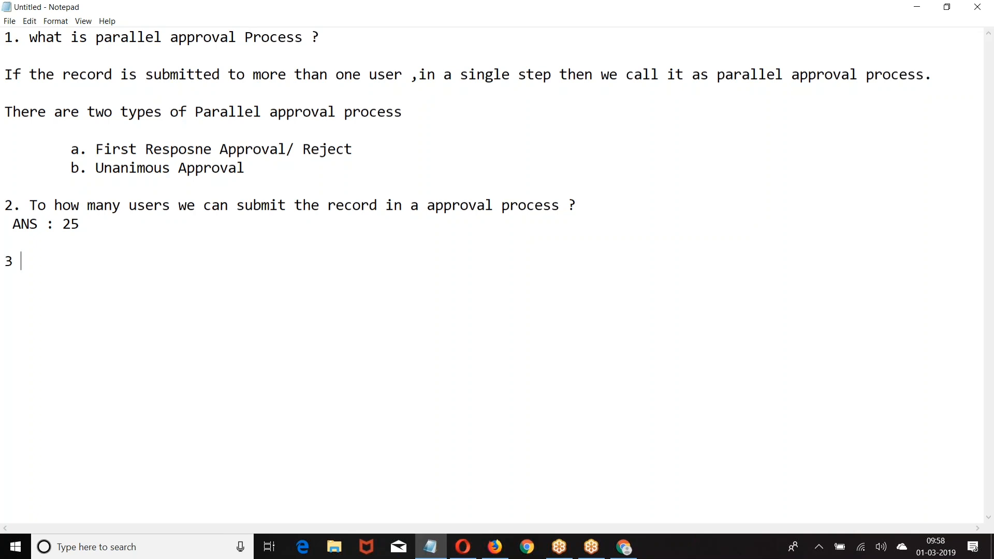
{"action": "type", "text": ". Who"}
{"action": "key", "text": "BackSpace"}
Complete '3. Who can be a approver?' with the answer 'USER/AutoMated User / Queue /Delegated User'.
{"action": "type", "text": "ho can approv"}
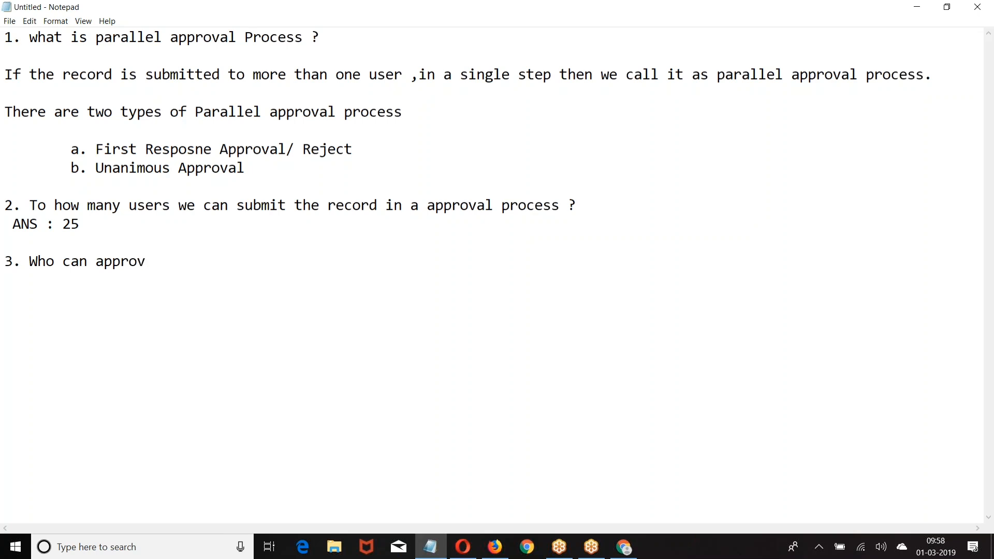
{"action": "type", "text": "e it"}
{"action": "key", "text": "BackSpace"}
{"action": "key", "text": "BackSpace"}
{"action": "key", "text": "BackSpace"}
{"action": "key", "text": "BackSpace"}
{"action": "key", "text": "BackSpace"}
{"action": "key", "text": "BackSpace"}
{"action": "key", "text": "BackSpace"}
{"action": "key", "text": "BackSpace"}
{"action": "key", "text": "BackSpace"}
{"action": "key", "text": "BackSpace"}
{"action": "key", "text": "BackSpace"}
{"action": "type", "text": "be a app"}
{"action": "key", "text": "BackSpace"}
{"action": "key", "text": "BackSpace"}
{"action": "type", "text": "approve"}
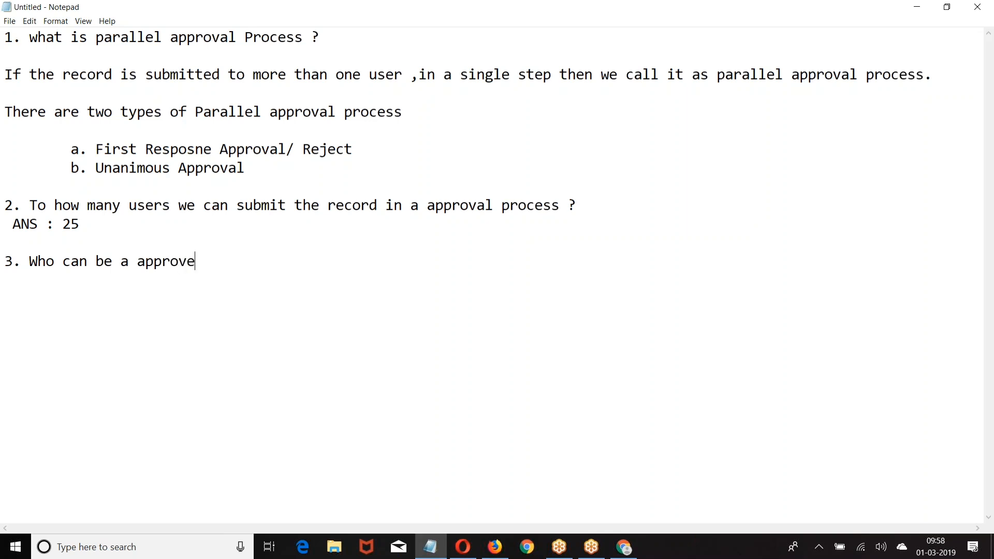
{"action": "type", "text": "r? USER/AutoMated"}
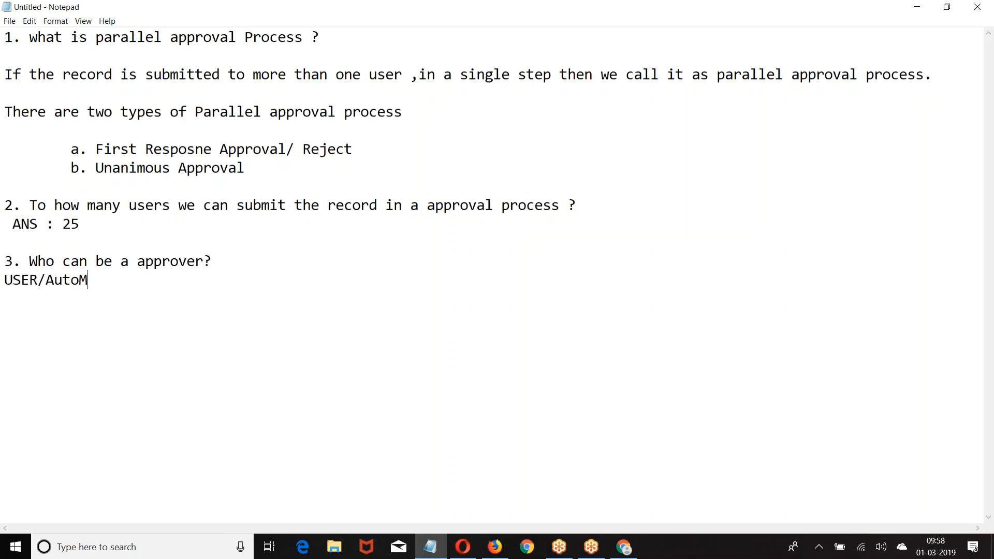
{"action": "key", "text": "BackSpace"}
{"action": "key", "text": "BackSpace"}
{"action": "type", "text": "ed User / Queue "}
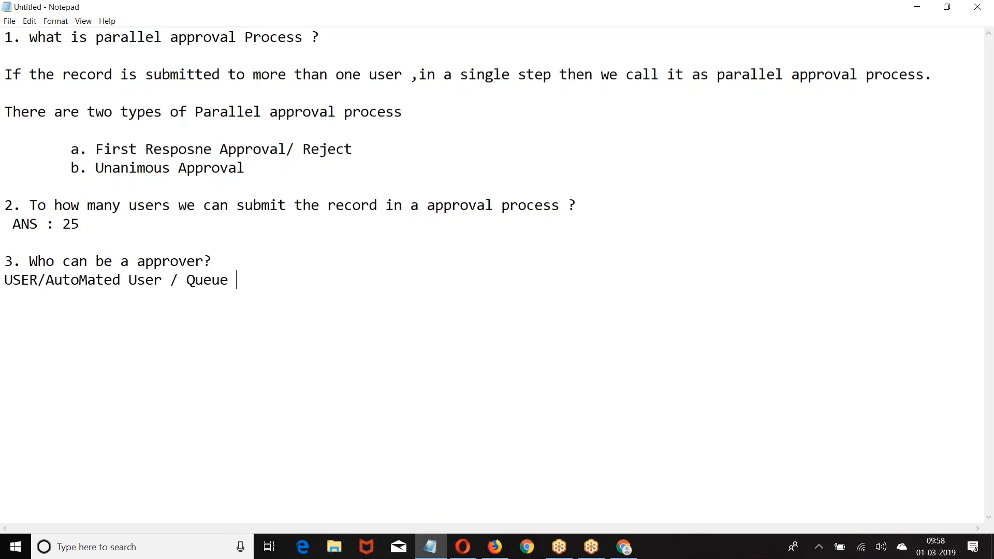
{"action": "type", "text": "/Ded"}
{"action": "key", "text": "BackSpace"}
{"action": "type", "text": "legated A"}
{"action": "key", "text": "BackSpace"}
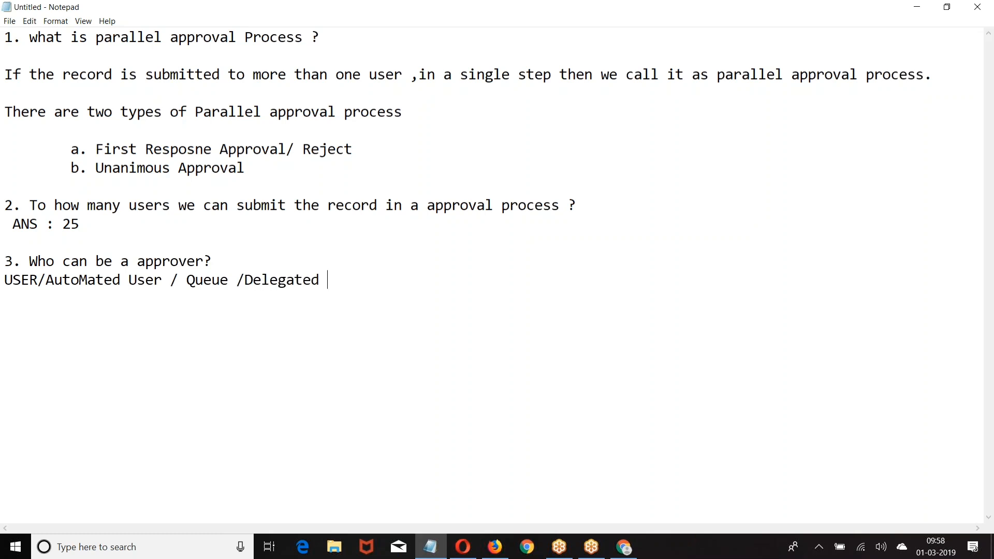
{"action": "type", "text": "User"}
Launch Paint from the Windows search and maximize its window.
{"action": "left_click", "coordinate": [129, 547]}
{"action": "type", "text": "Paint"}
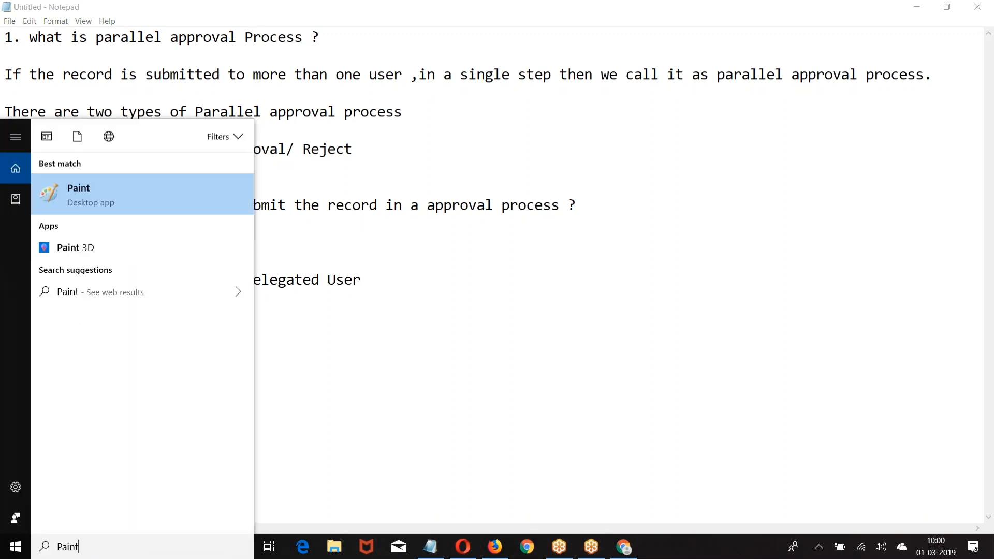
{"action": "key", "text": "Return"}
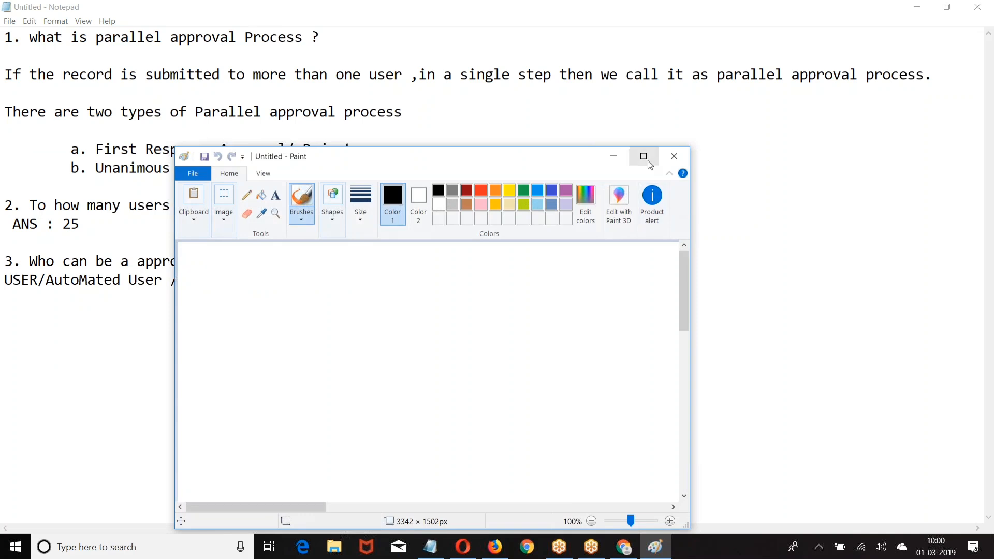
{"action": "left_click", "coordinate": [643, 156]}
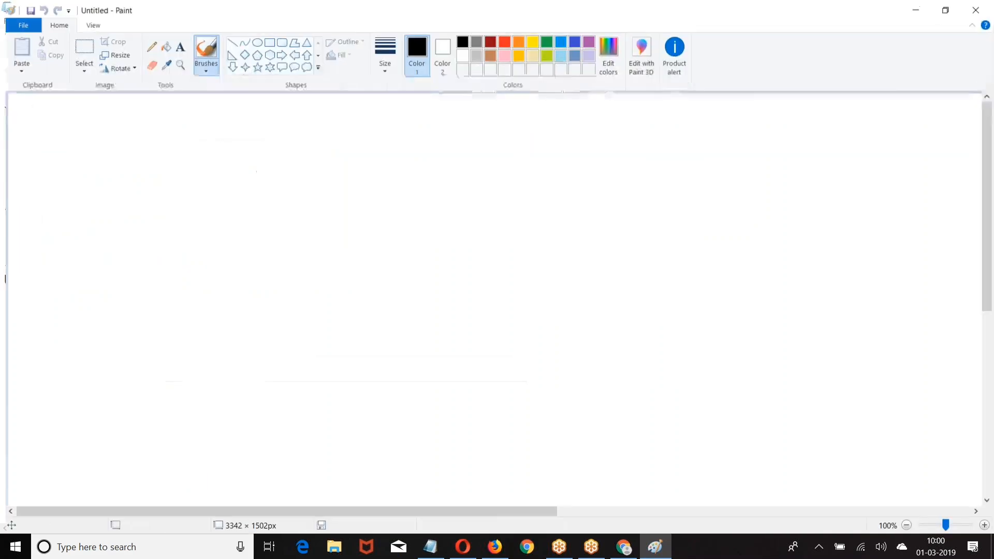
Draw a box near the canvas top-left and label it 'Object'.
{"action": "left_click", "coordinate": [265, 40]}
{"action": "left_click_drag", "start_coordinate": [18, 105], "coordinate": [145, 141]}
{"action": "left_click", "coordinate": [322, 162]}
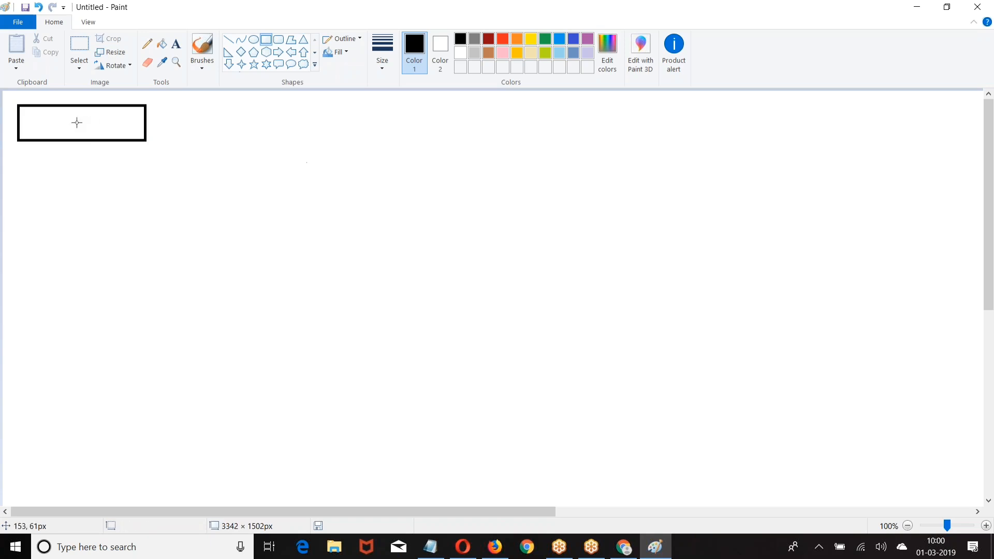
{"action": "left_click", "coordinate": [176, 44]}
{"action": "left_click", "coordinate": [53, 119]}
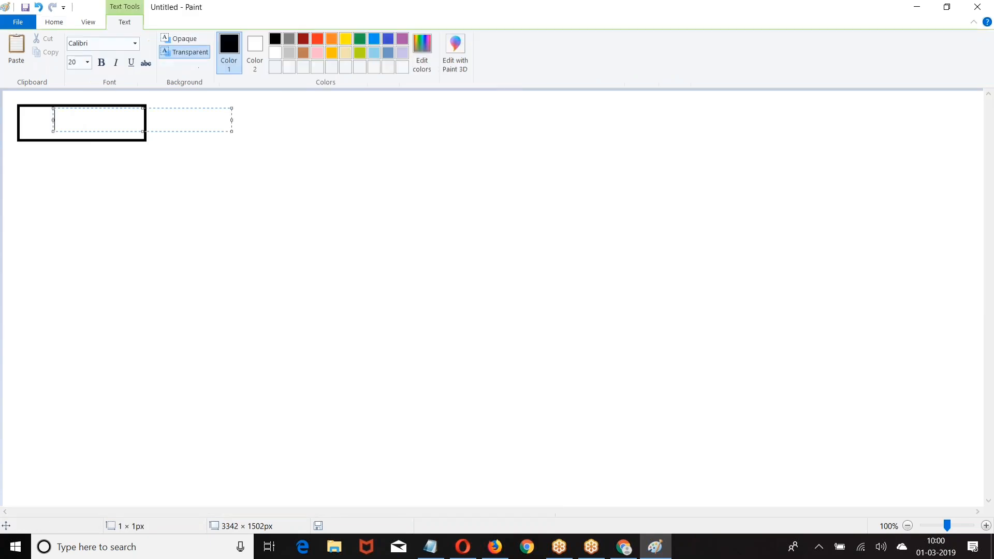
{"action": "type", "text": "Object"}
{"action": "left_click", "coordinate": [389, 118]}
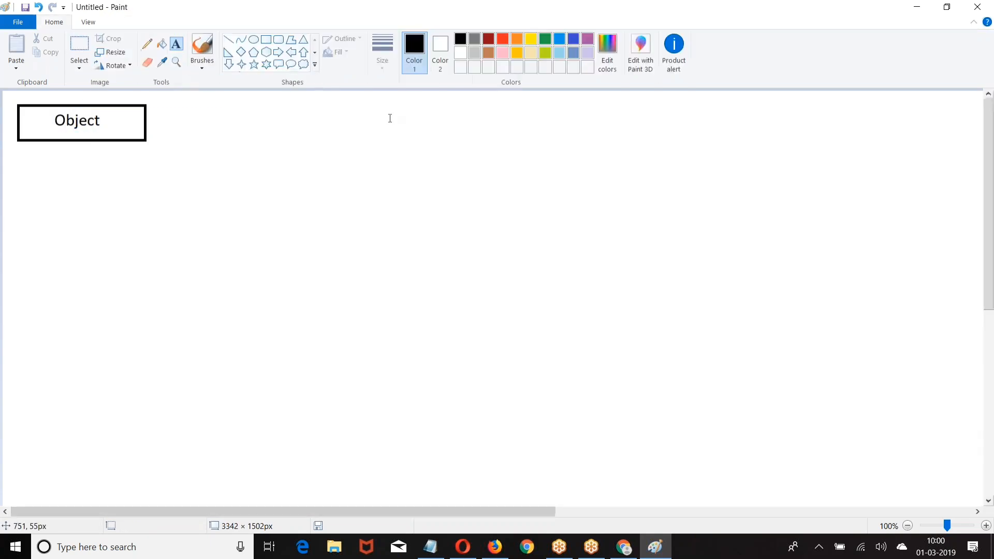
Draw a box below the Object box, undoing and redrawing it smaller.
{"action": "left_click", "coordinate": [265, 40]}
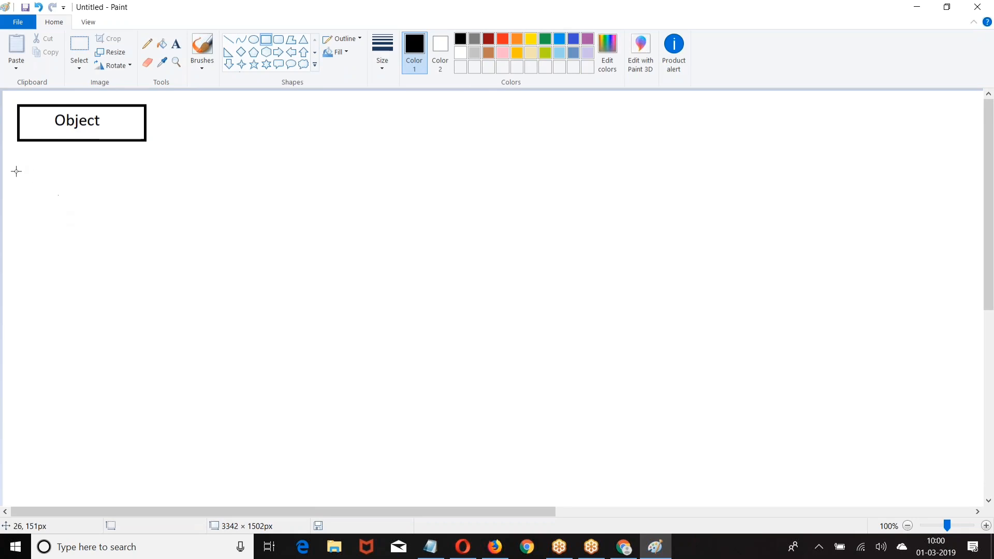
{"action": "left_click_drag", "start_coordinate": [16, 172], "coordinate": [178, 278]}
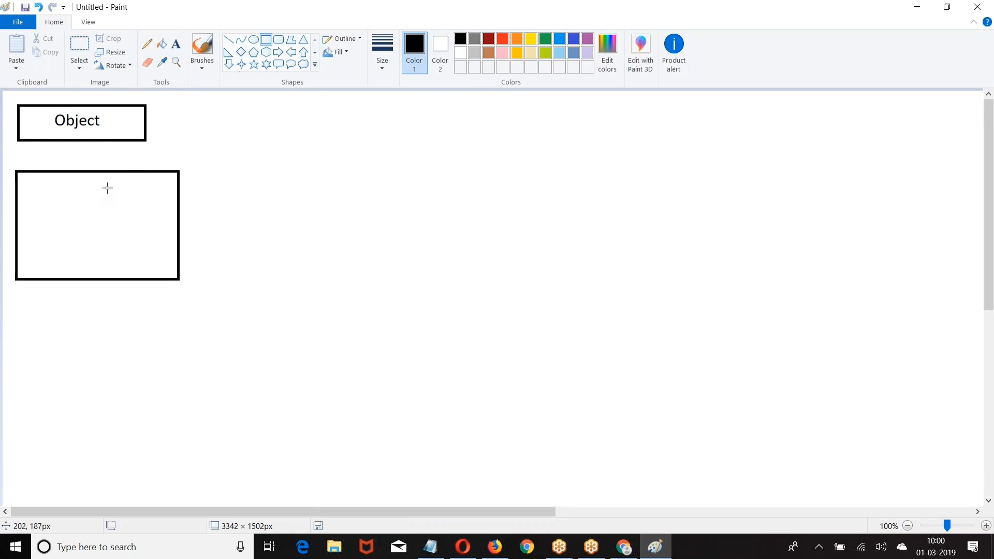
{"action": "key", "text": "ctrl+z"}
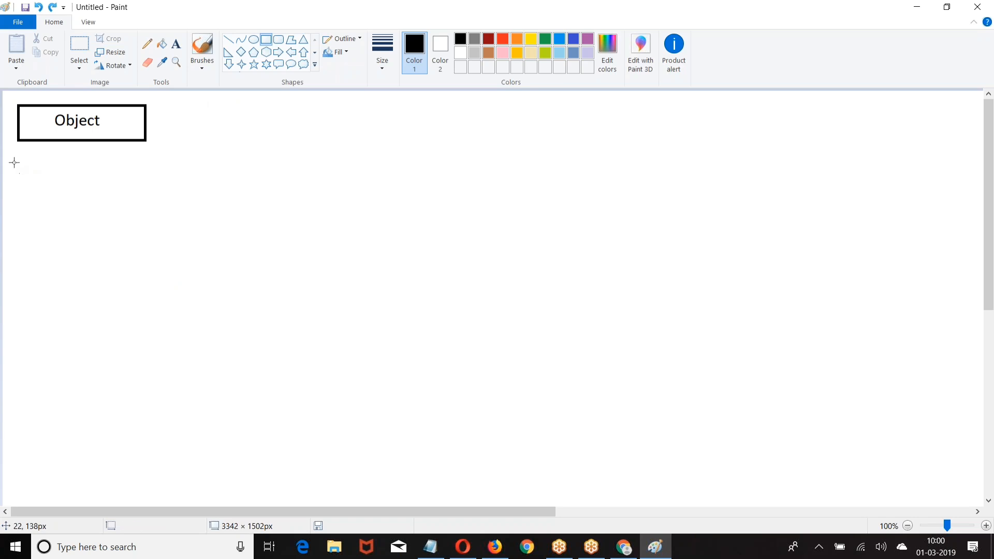
{"action": "left_click_drag", "start_coordinate": [14, 163], "coordinate": [158, 226]}
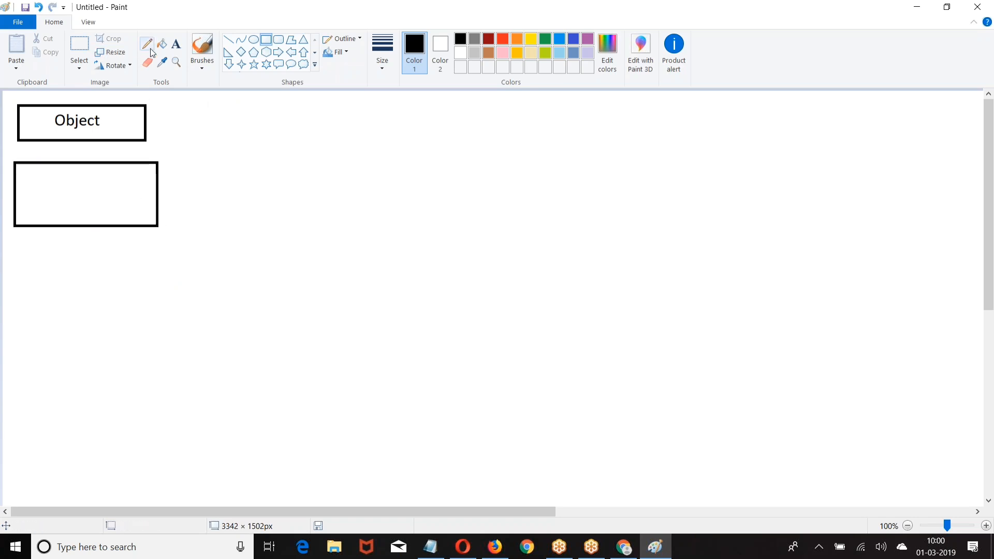
Label the new box 'Step 1 :' with 'Enter Process Name' on the second line.
{"action": "left_click", "coordinate": [176, 43]}
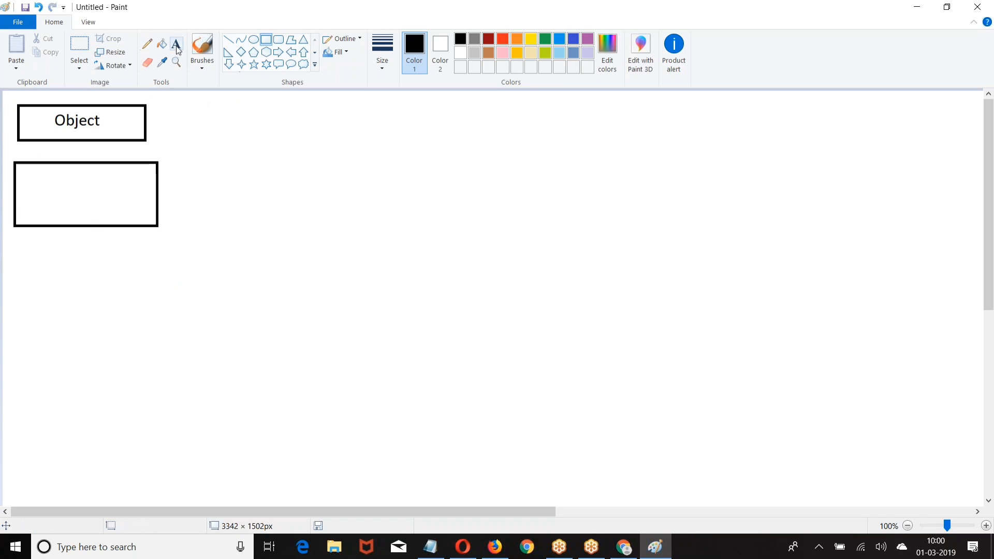
{"action": "left_click", "coordinate": [24, 176]}
{"action": "type", "text": "Step 1"}
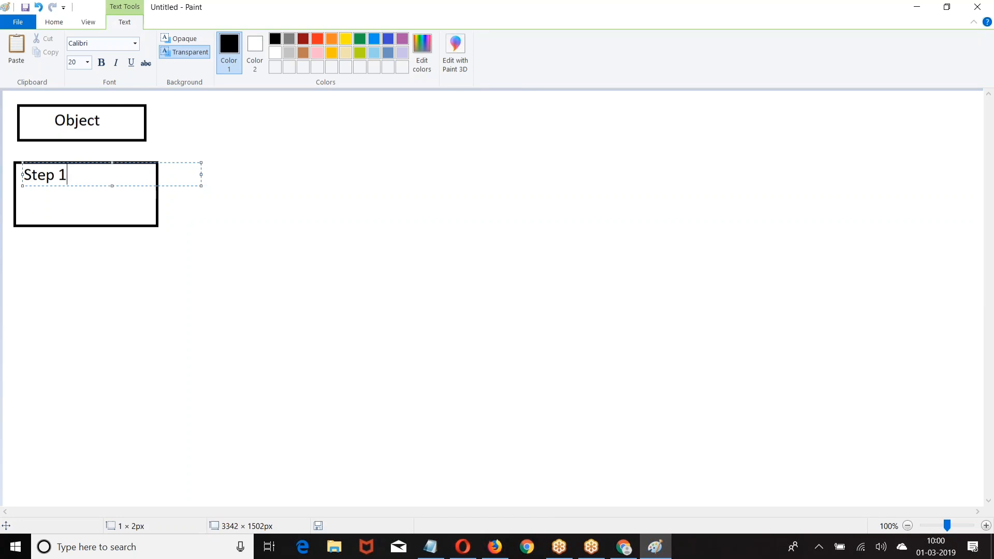
{"action": "type", "text": " :"}
{"action": "key", "text": "Return"}
{"action": "type", "text": "Enter Process Name"}
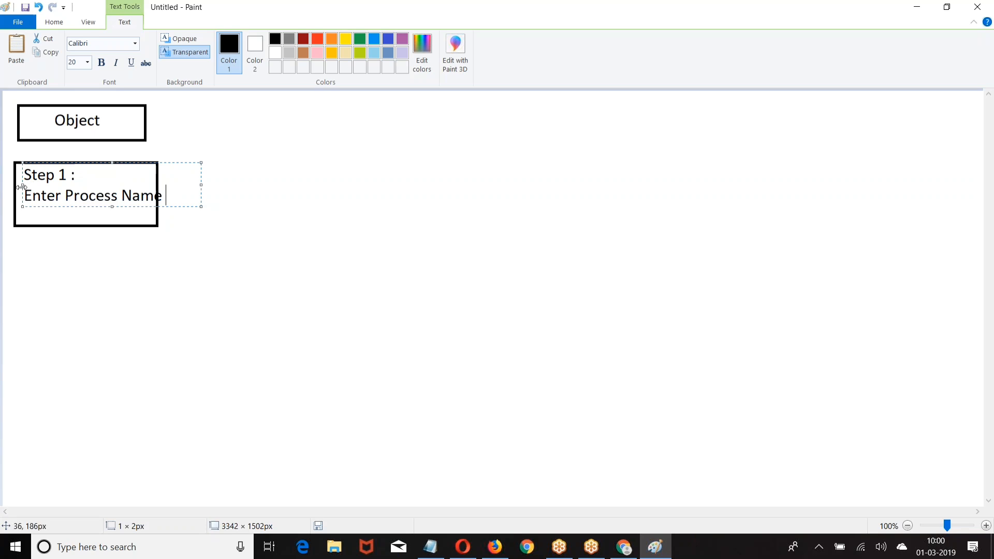
{"action": "left_click_drag", "start_coordinate": [22, 186], "coordinate": [13, 187]}
{"action": "left_click", "coordinate": [104, 282]}
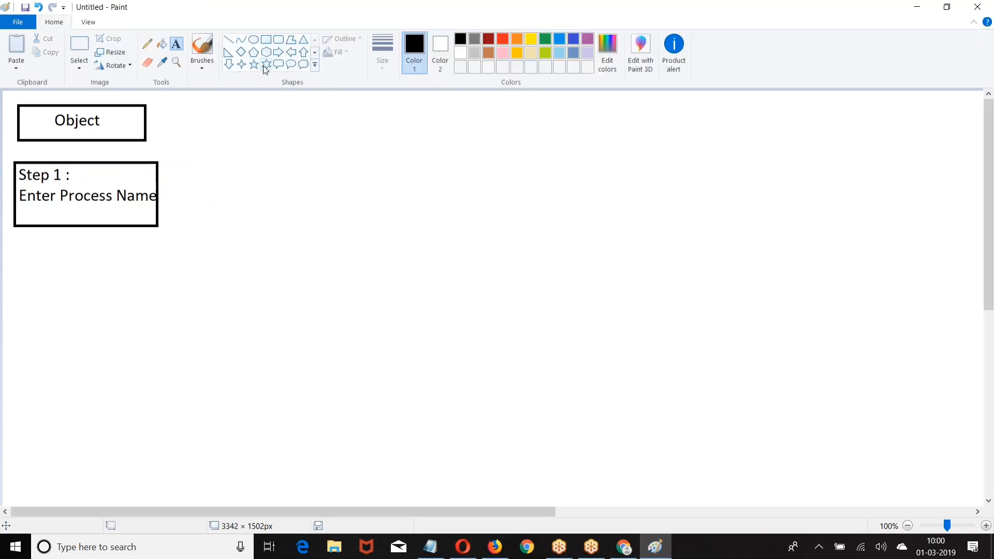
Draw a box below Step 1 and a down arrow connecting the two boxes.
{"action": "left_click", "coordinate": [269, 41]}
{"action": "left_click_drag", "start_coordinate": [14, 253], "coordinate": [157, 321]}
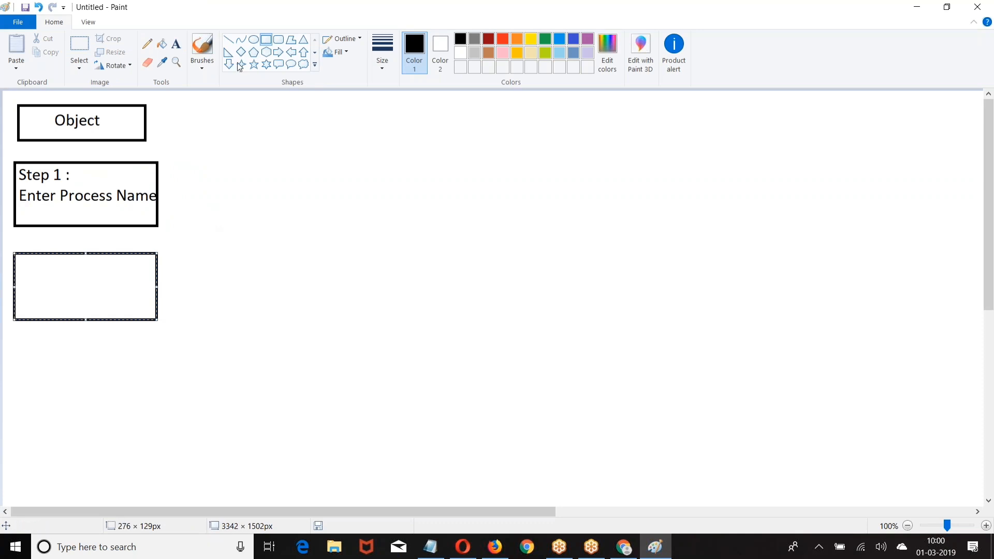
{"action": "left_click", "coordinate": [228, 64]}
{"action": "left_click_drag", "start_coordinate": [61, 226], "coordinate": [81, 252]}
{"action": "left_click", "coordinate": [226, 237]}
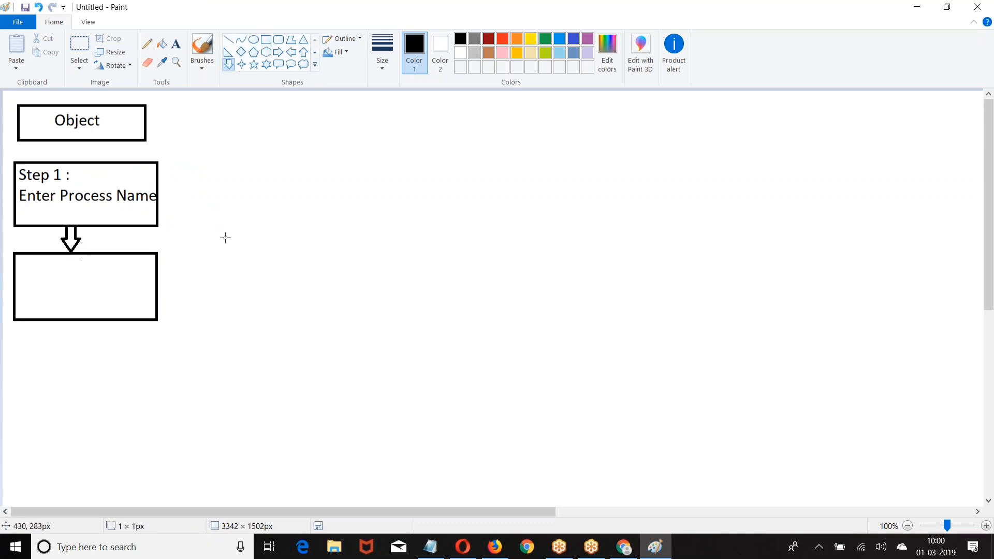
Label the new box 'Step 2:' with 'Entry Condition' on the next line.
{"action": "left_click", "coordinate": [176, 44]}
{"action": "left_click", "coordinate": [20, 254]}
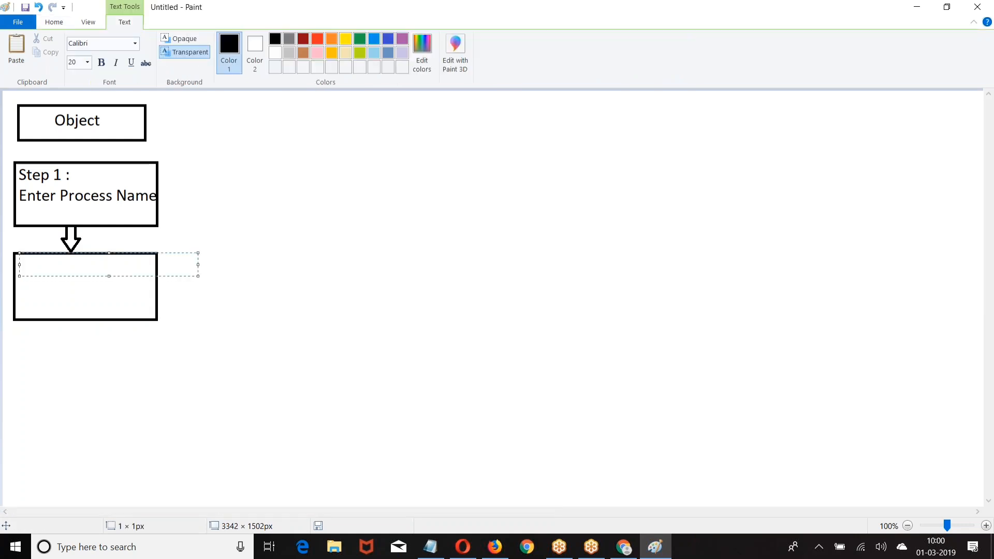
{"action": "type", "text": "Step 2:"}
{"action": "key", "text": "Return"}
{"action": "type", "text": "Et"}
{"action": "key", "text": "BackSpace"}
{"action": "type", "text": "n"}
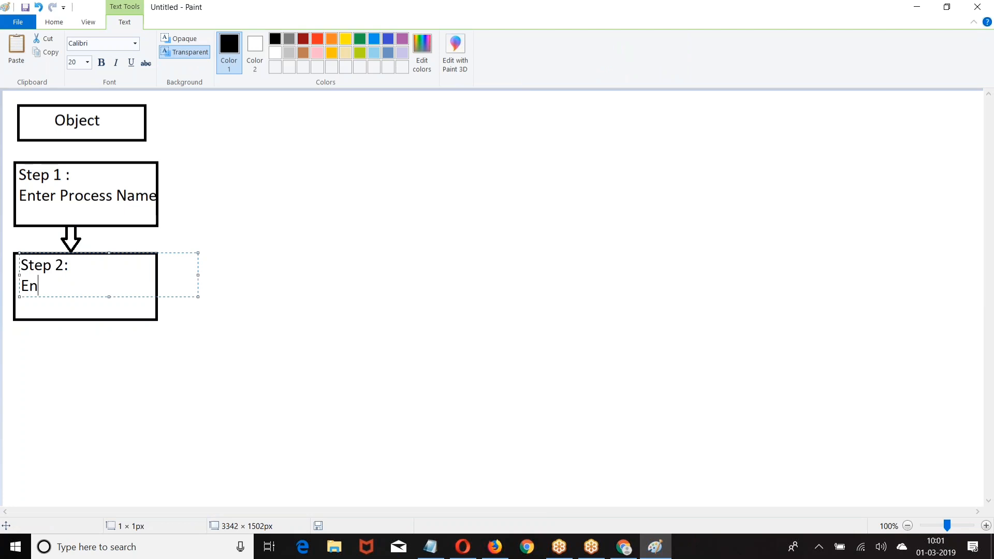
{"action": "type", "text": "try Condition"}
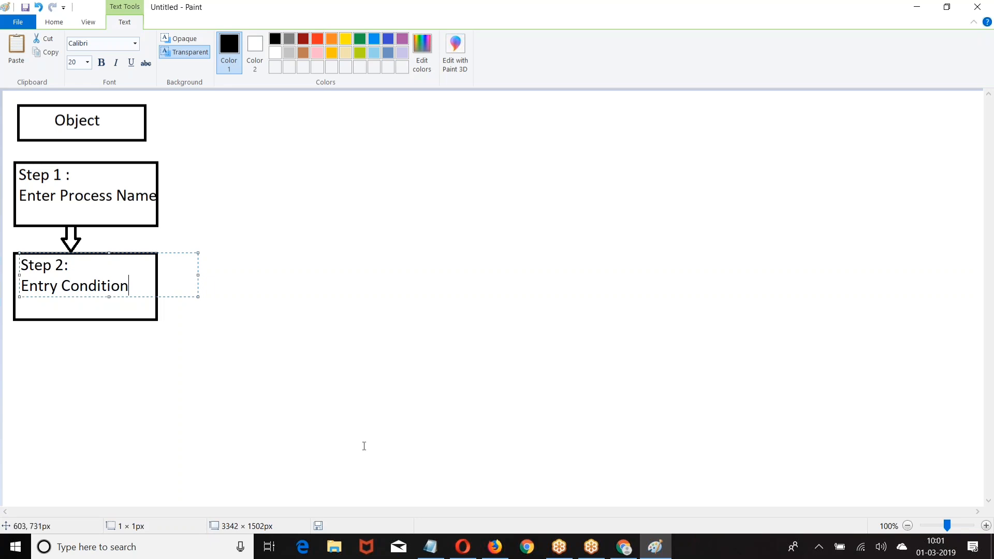
Commit the Step 2 text and draw a larger box below it.
{"action": "left_click", "coordinate": [115, 442]}
{"action": "left_click", "coordinate": [267, 41]}
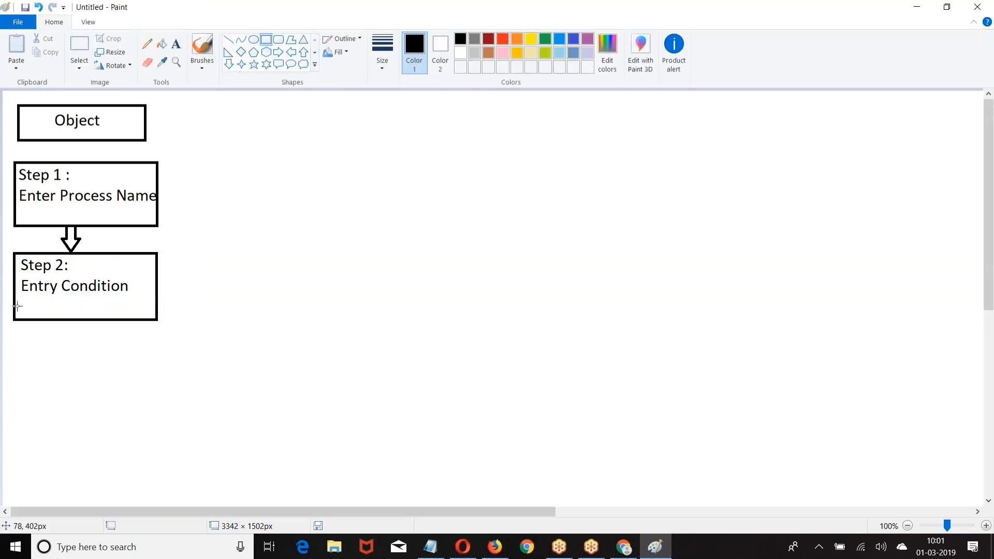
{"action": "left_click_drag", "start_coordinate": [13, 333], "coordinate": [267, 485]}
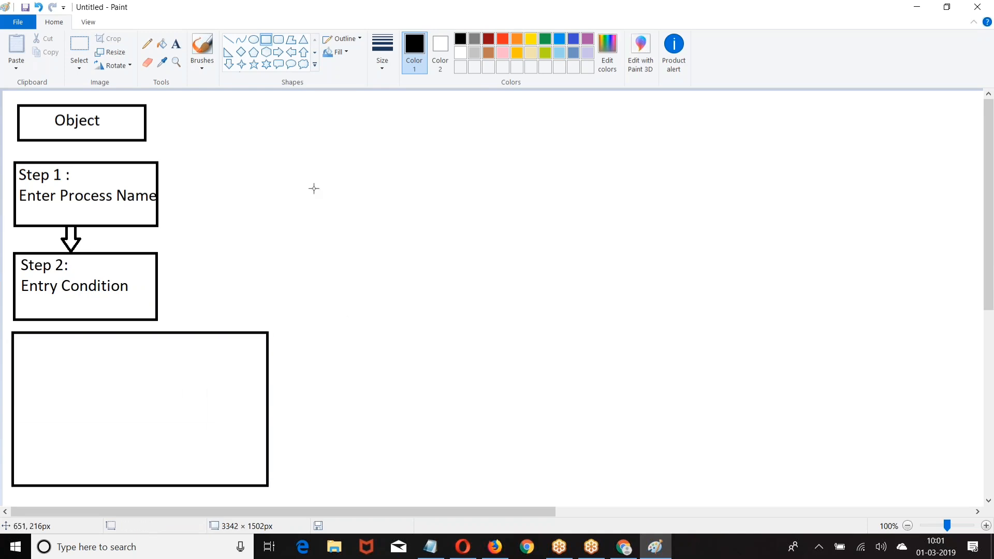
Type 'Step 3:' and 'Choose Automated user' inside the large box.
{"action": "left_click", "coordinate": [176, 44]}
{"action": "left_click", "coordinate": [21, 348]}
{"action": "type", "text": "Ste"}
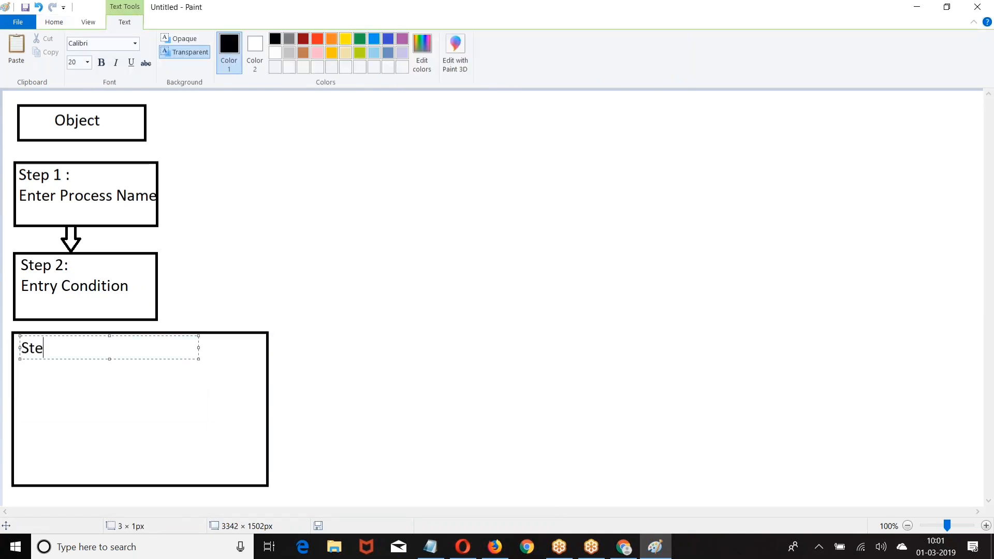
{"action": "type", "text": "p 3:"}
{"action": "key", "text": "BackSpace"}
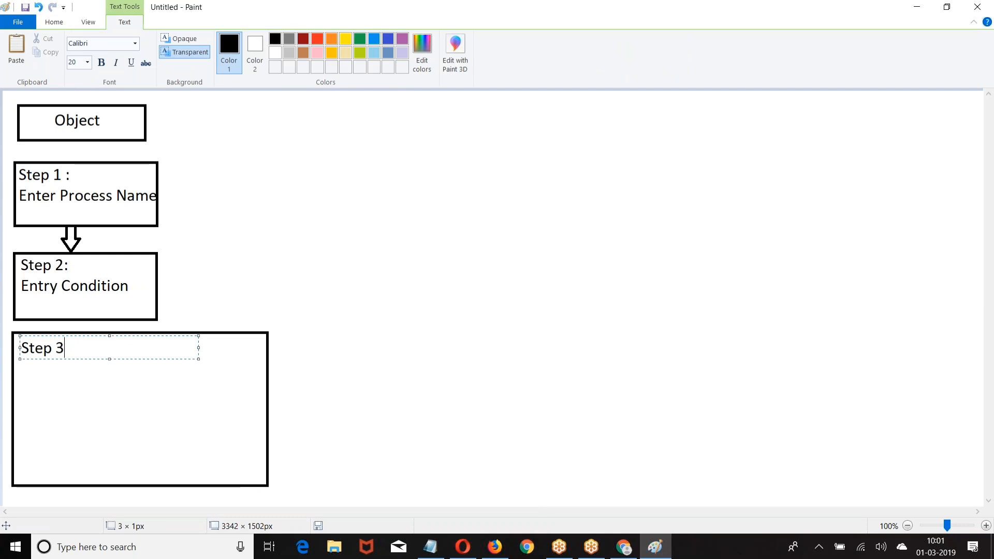
{"action": "type", "text": ":"}
{"action": "key", "text": "Return"}
{"action": "type", "text": "Auto"}
{"action": "key", "text": "BackSpace"}
{"action": "key", "text": "BackSpace"}
{"action": "key", "text": "BackSpace"}
{"action": "key", "text": "BackSpace"}
{"action": "type", "text": "Choose Automa"}
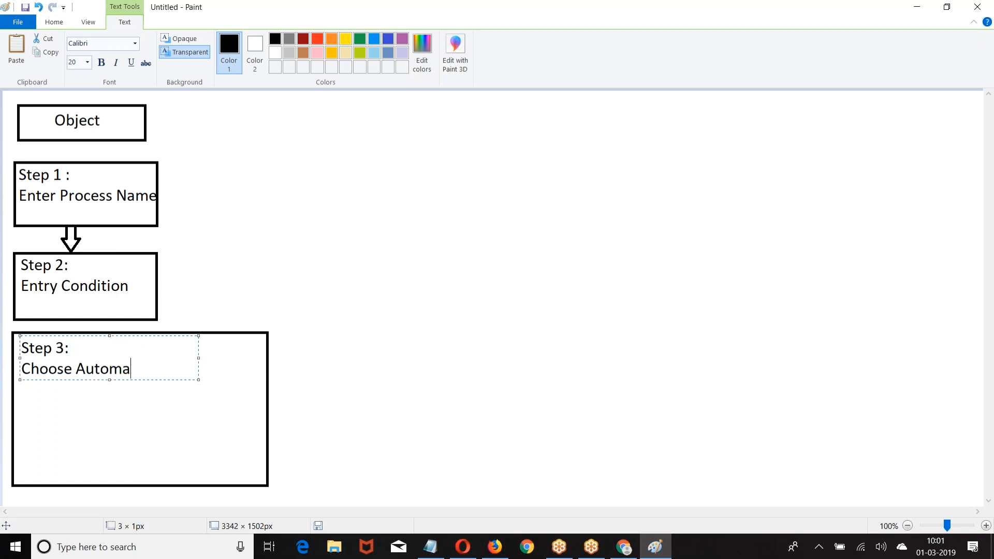
{"action": "type", "text": "ted user"}
Widen the text area and add 'if any', 'Record Editablity:', 'Admin' and 'Admin & Approver'.
{"action": "left_click_drag", "start_coordinate": [198, 357], "coordinate": [289, 368]}
{"action": "type", "text": "i"}
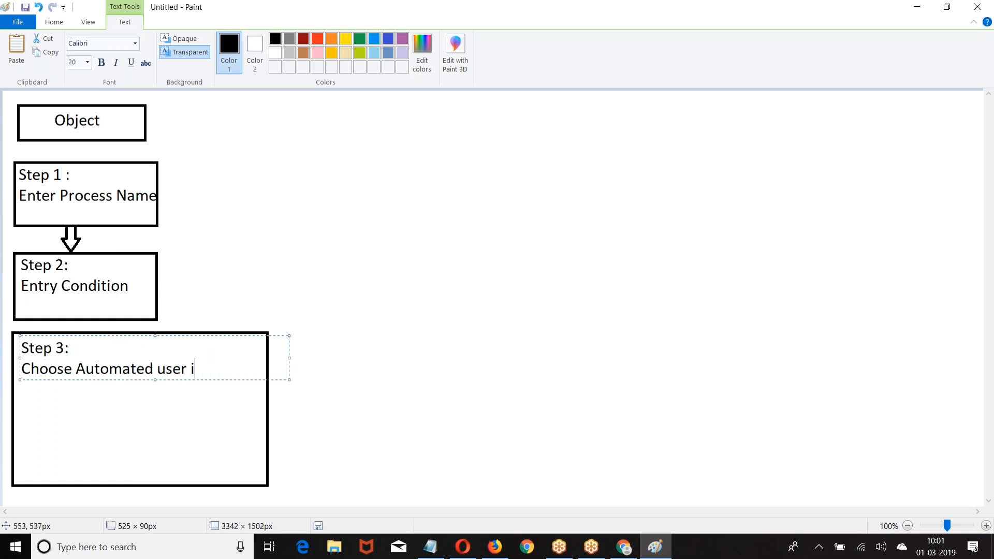
{"action": "type", "text": "f ay"}
{"action": "key", "text": "BackSpace"}
{"action": "type", "text": "ny"}
{"action": "key", "text": "Return"}
{"action": "key", "text": "Return"}
{"action": "type", "text": "Record Editi"}
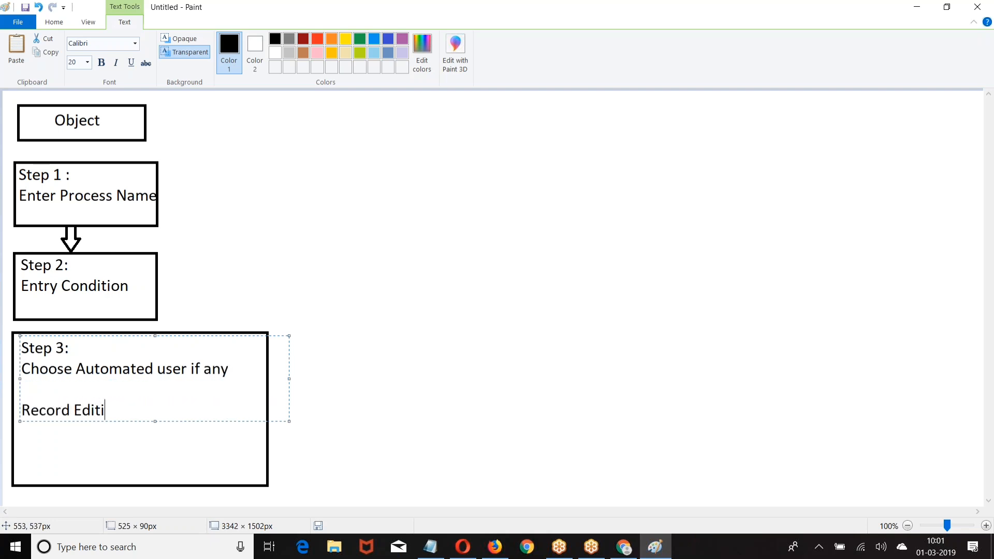
{"action": "key", "text": "BackSpace"}
{"action": "type", "text": "ablity"}
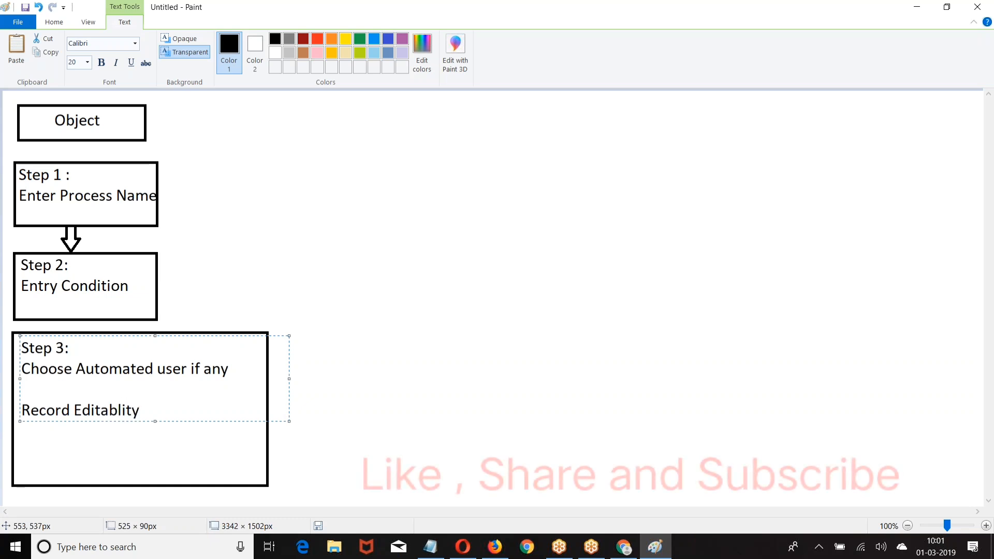
{"action": "type", "text": ":"}
{"action": "key", "text": "Return"}
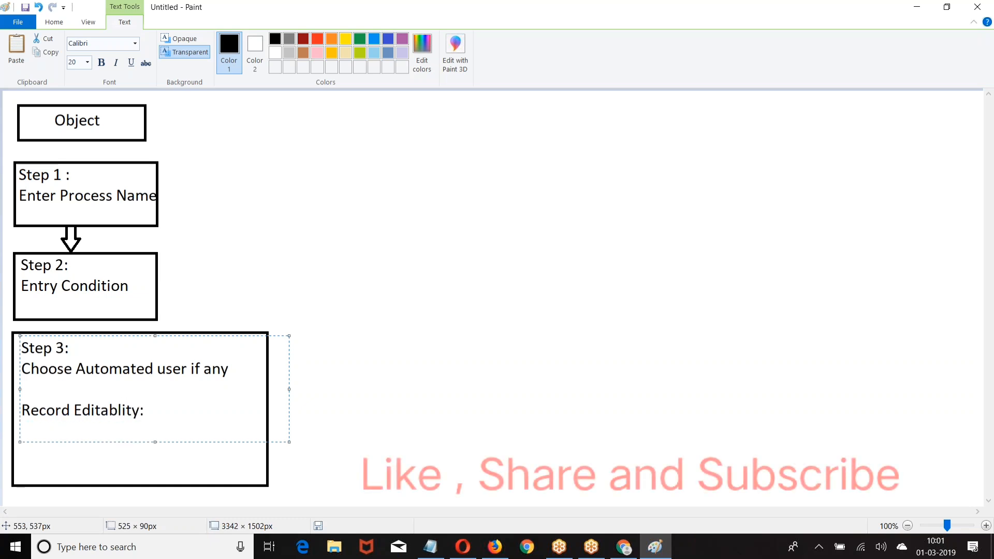
{"action": "type", "text": "Admin"}
{"action": "key", "text": "Return"}
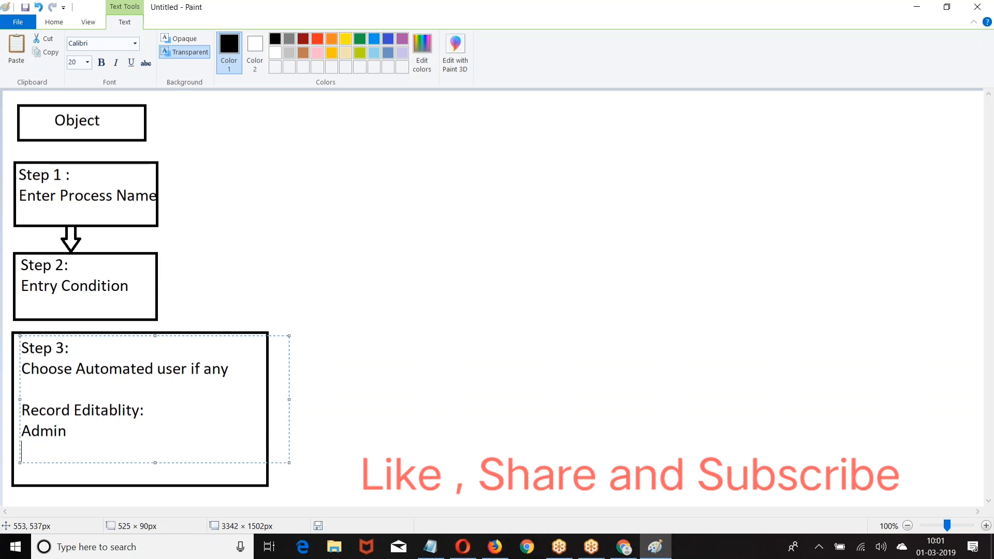
{"action": "type", "text": "Admin & "}
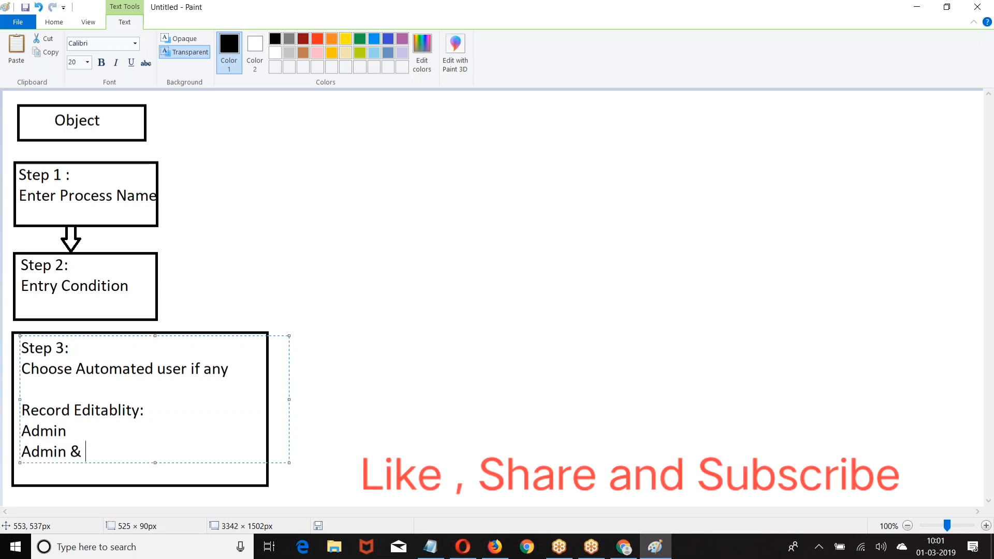
{"action": "type", "text": "Approver"}
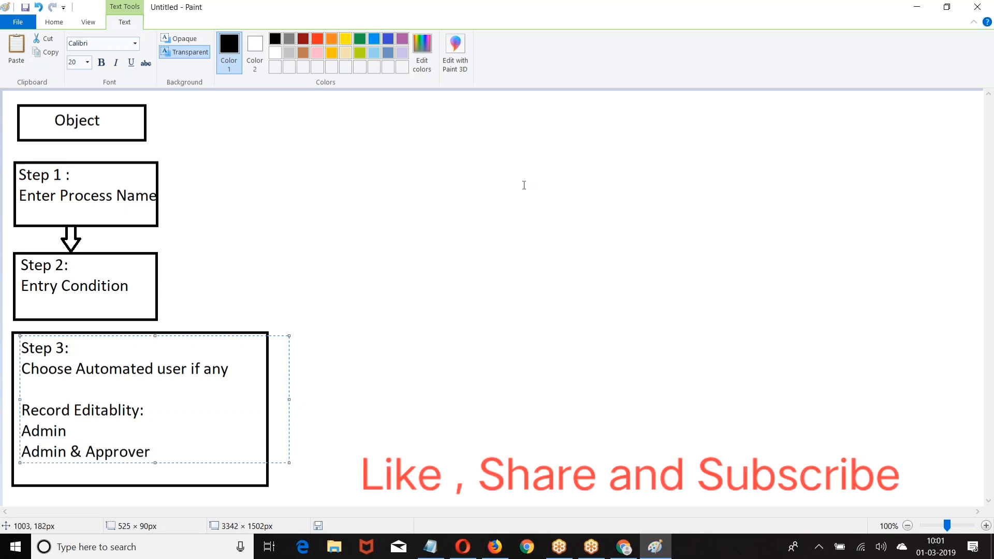
{"action": "left_click", "coordinate": [524, 184]}
Draw a new box to the right of the Step 3 box.
{"action": "left_click", "coordinate": [266, 40]}
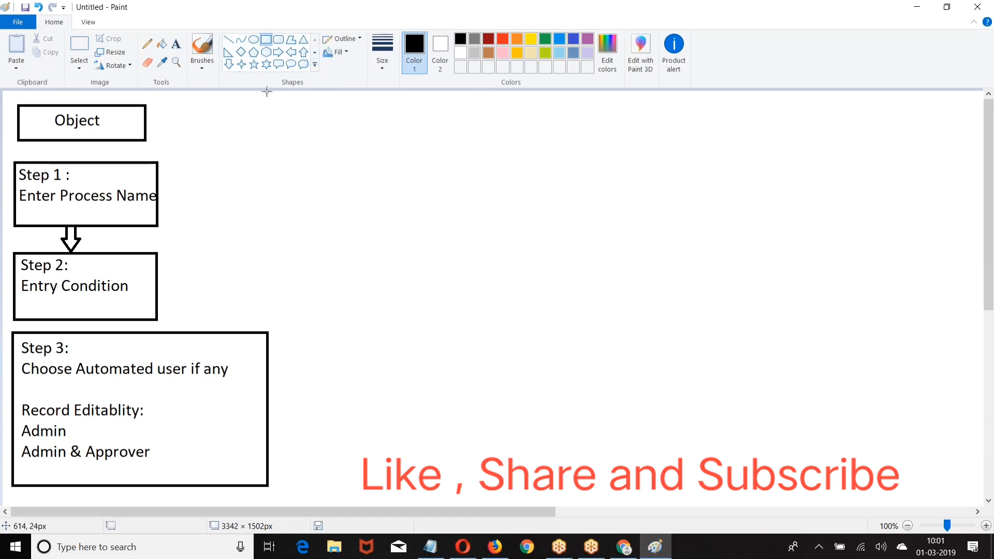
{"action": "mouse_move", "coordinate": [282, 332]}
{"action": "left_mouse_down"}
{"action": "mouse_move", "coordinate": [322, 342]}
{"action": "mouse_move", "coordinate": [432, 437]}
{"action": "mouse_move", "coordinate": [501, 452]}
{"action": "mouse_move", "coordinate": [493, 480]}
{"action": "left_mouse_up"}
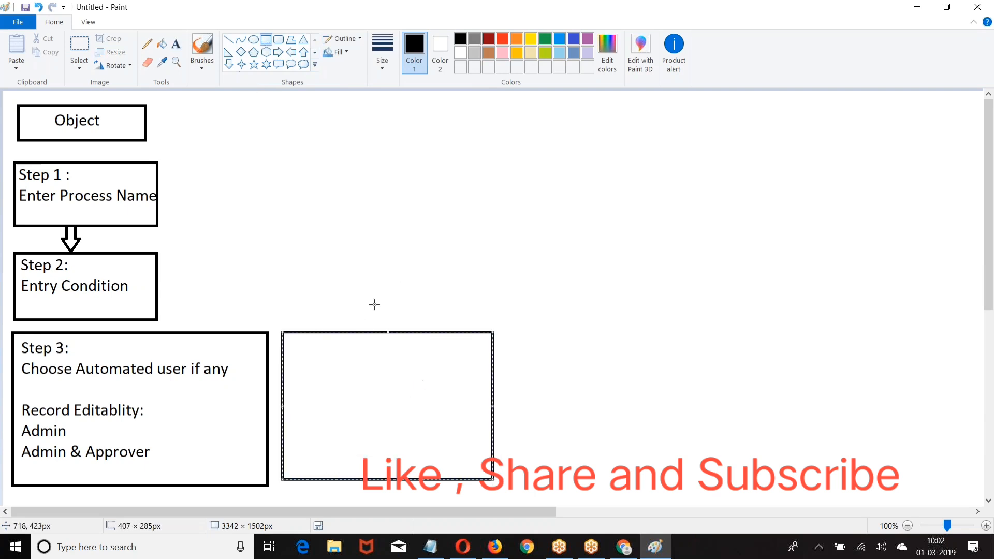
{"action": "left_click", "coordinate": [226, 160]}
Label the new box 'Step 4 :' with 'Notify :' on the next line.
{"action": "left_click", "coordinate": [177, 44]}
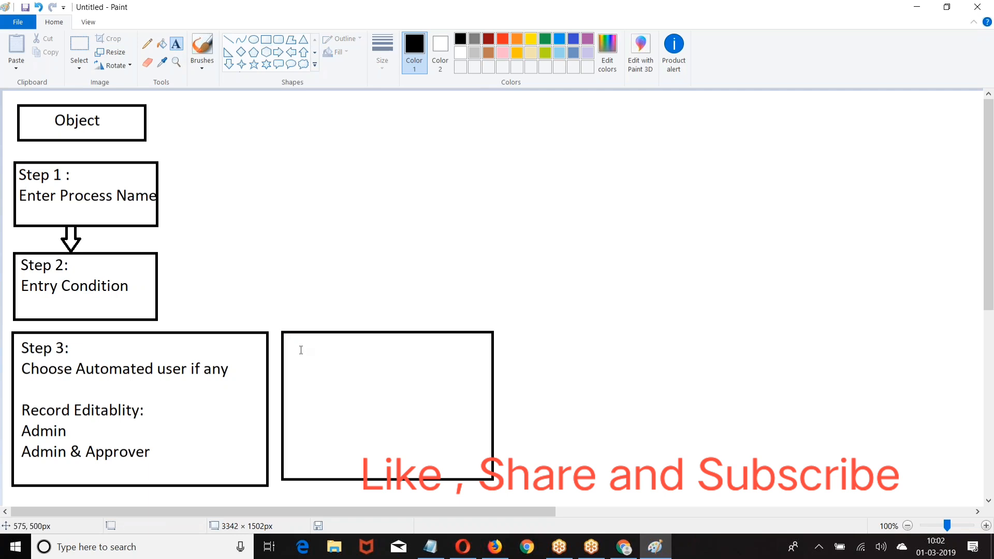
{"action": "left_click", "coordinate": [295, 336]}
{"action": "type", "text": "Step 2"}
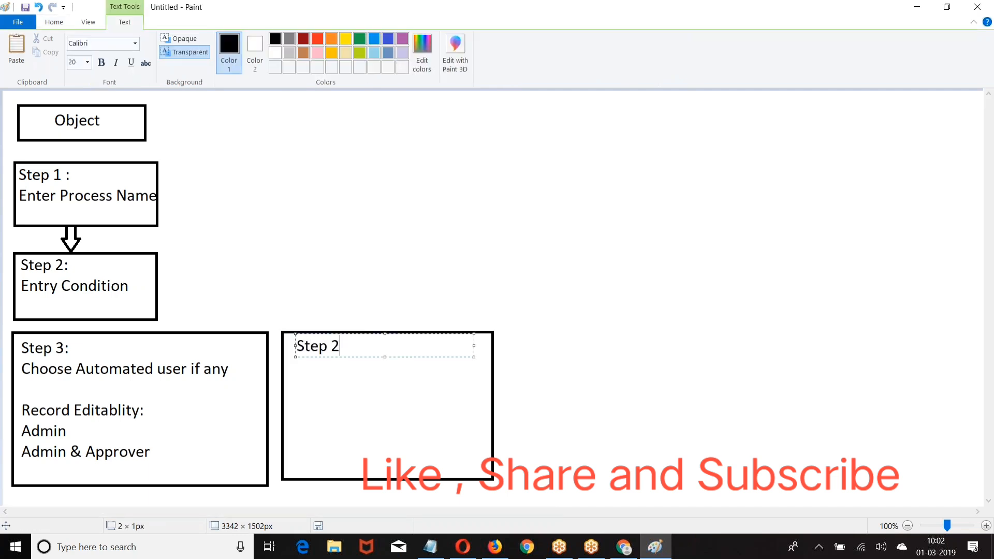
{"action": "key", "text": "BackSpace"}
{"action": "type", "text": "4 :"}
{"action": "key", "text": "Return"}
{"action": "type", "text": "Notify :"}
Add 'Email' and 'Chatter Template' as separate lines under Notify.
{"action": "key", "text": "Return"}
{"action": "type", "text": "E"}
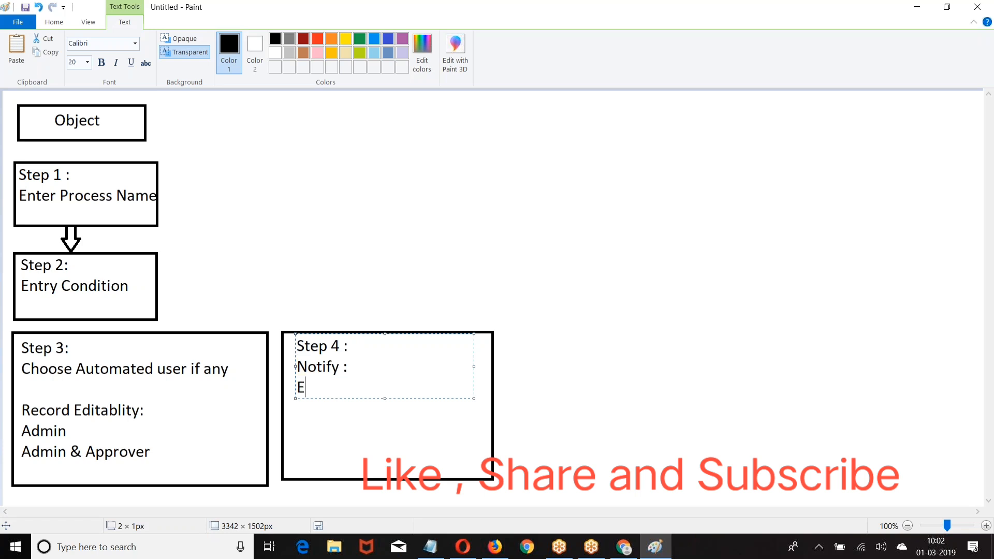
{"action": "type", "text": "mail"}
{"action": "key", "text": "Return"}
{"action": "type", "text": "Chat"}
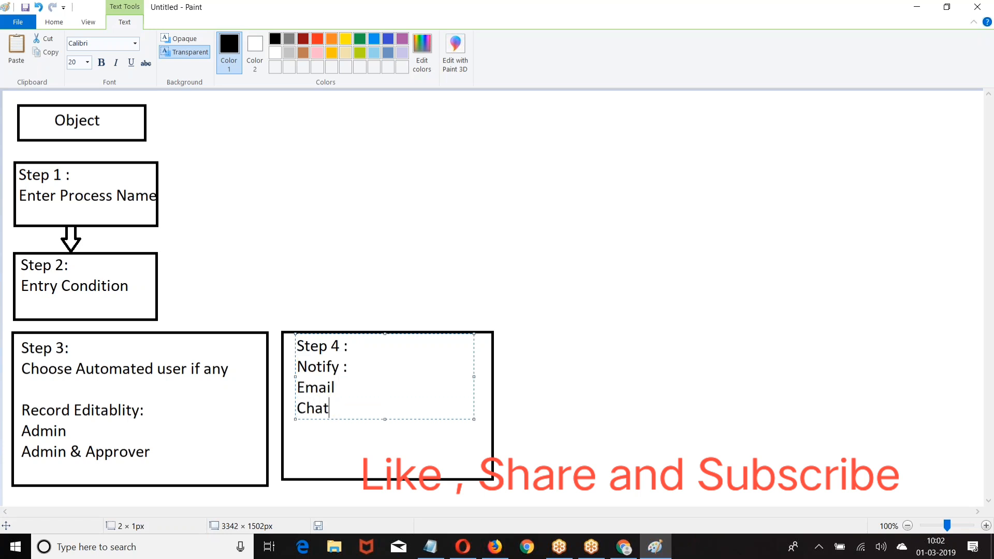
{"action": "type", "text": "ter Tempat"}
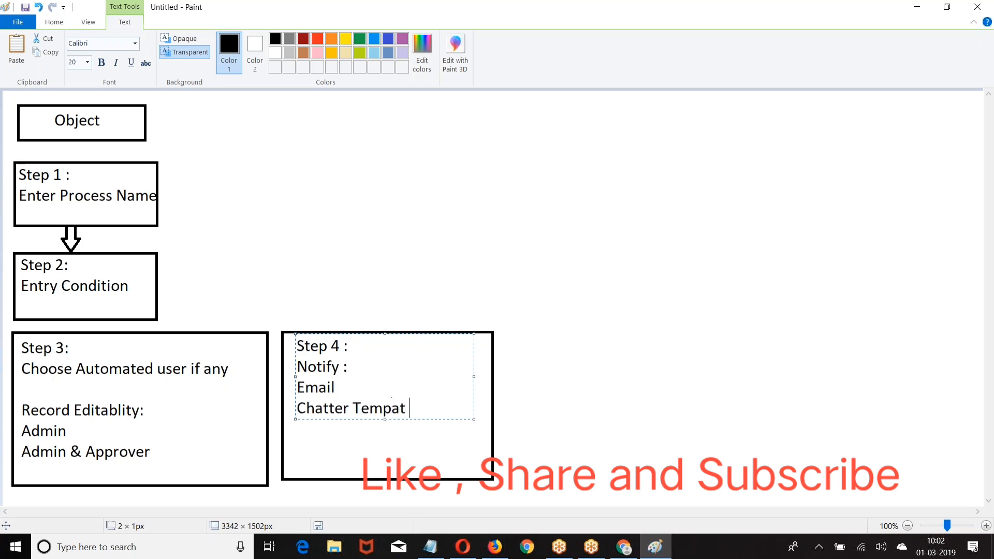
{"action": "key", "text": "BackSpace"}
{"action": "key", "text": "BackSpace"}
{"action": "key", "text": "BackSpace"}
{"action": "type", "text": "late"}
{"action": "left_click", "coordinate": [358, 161]}
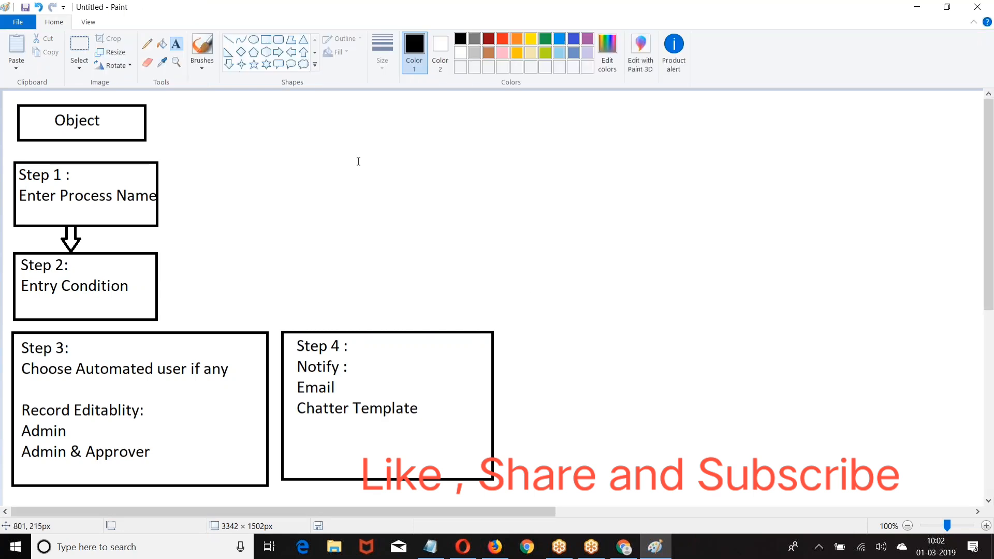
Draw a box above Step 4 and stretch it up toward Step 1.
{"action": "left_click", "coordinate": [267, 40]}
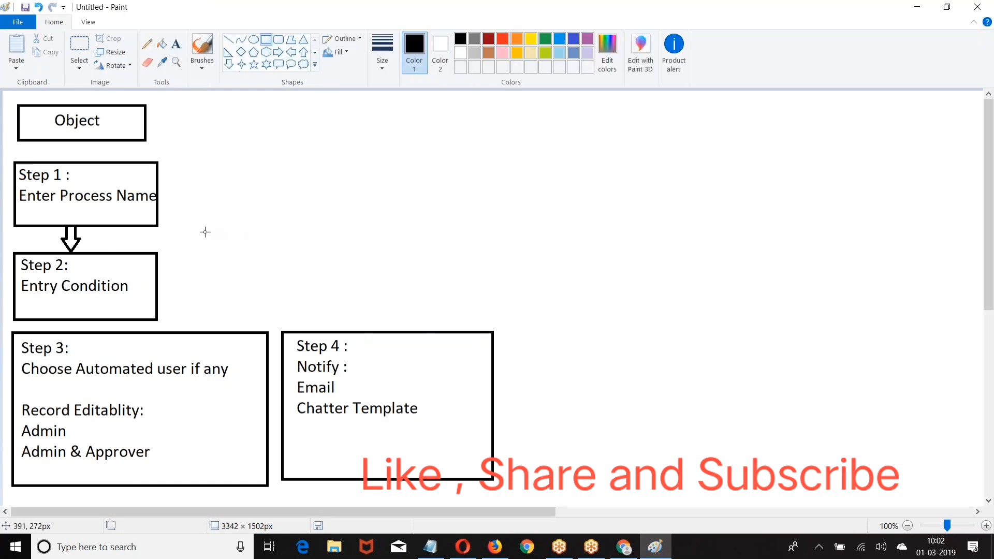
{"action": "mouse_move", "coordinate": [205, 222]}
{"action": "left_mouse_down"}
{"action": "mouse_move", "coordinate": [426, 286]}
{"action": "mouse_move", "coordinate": [480, 317]}
{"action": "left_mouse_up"}
{"action": "left_click_drag", "start_coordinate": [342, 222], "coordinate": [342, 188]}
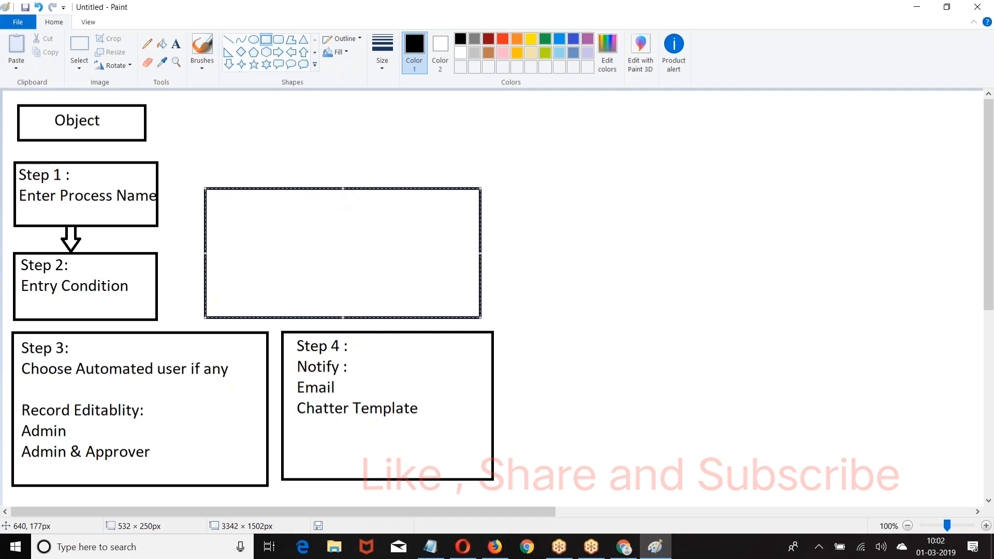
{"action": "left_click", "coordinate": [290, 129]}
Type 'Step 5:' and '1. Approval Layout' in the new box, widening the text area.
{"action": "left_click", "coordinate": [177, 45]}
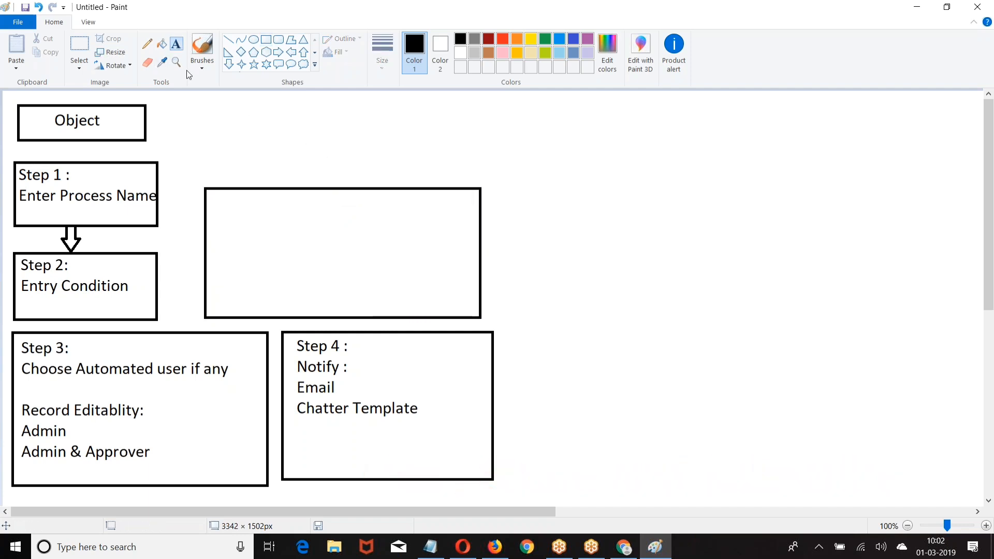
{"action": "left_click", "coordinate": [213, 207]}
{"action": "type", "text": "Step"}
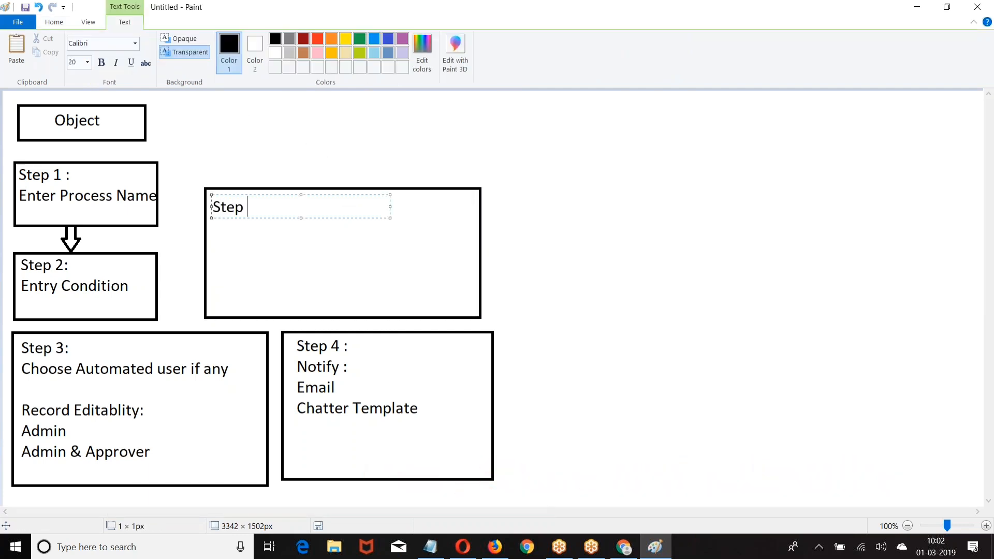
{"action": "type", "text": " 5:"}
{"action": "key", "text": "Return"}
{"action": "type", "text": "1. "}
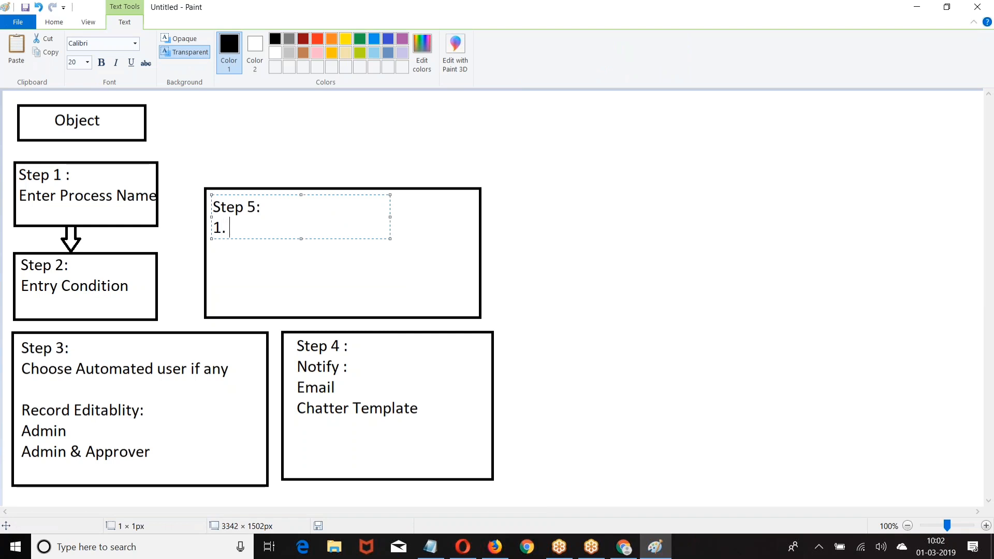
{"action": "type", "text": "Approval Layout"}
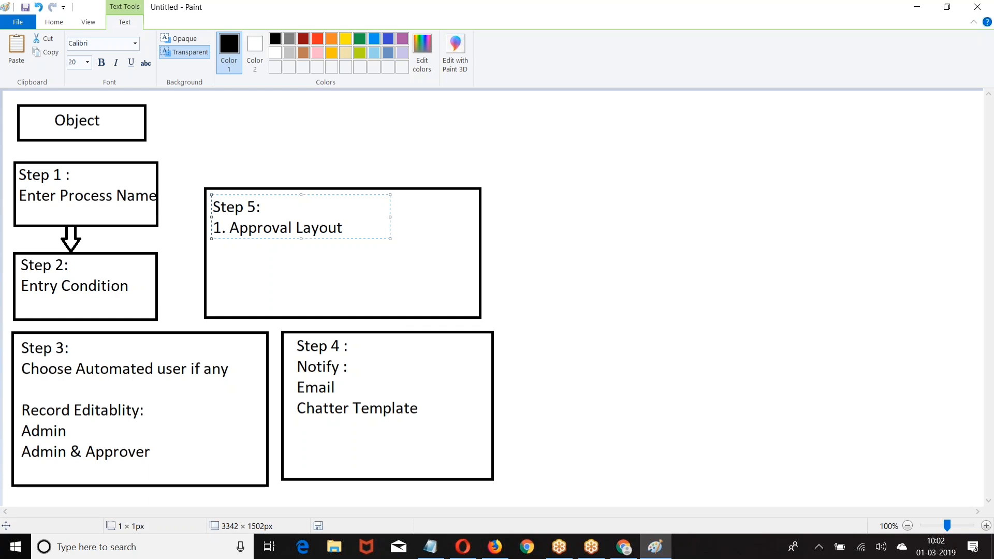
{"action": "left_click_drag", "start_coordinate": [391, 217], "coordinate": [478, 218]}
Add list items '2. Approval history' and '3. Security Settings'.
{"action": "key", "text": "Return"}
{"action": "type", "text": "2"}
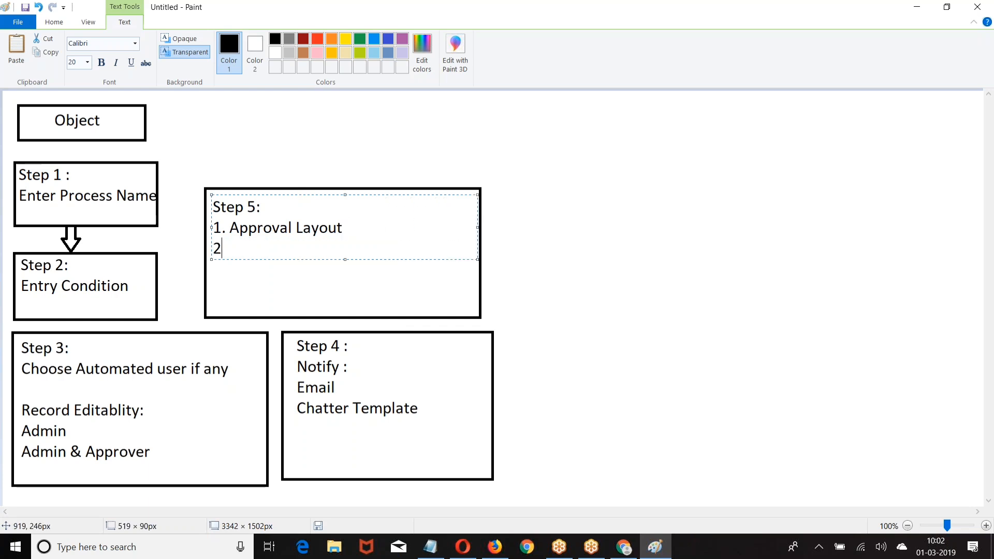
{"action": "type", "text": ". Approv"}
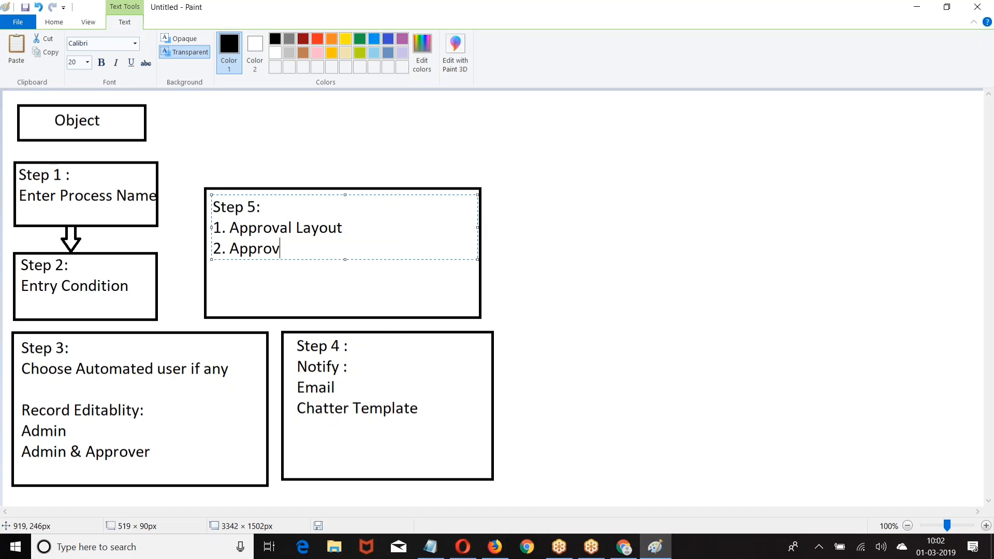
{"action": "type", "text": "al history"}
{"action": "key", "text": "Return"}
{"action": "type", "text": "3. "}
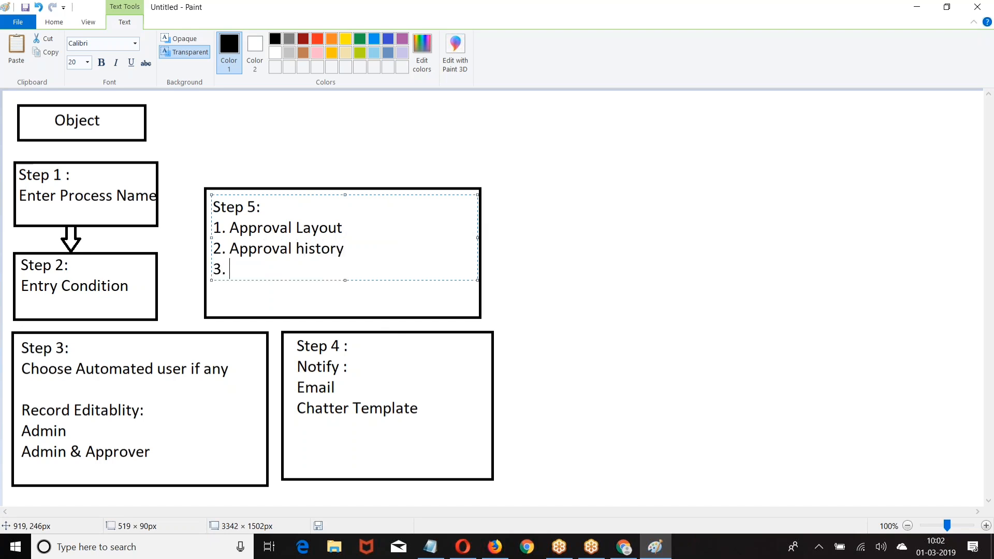
{"action": "type", "text": "Security Sett"}
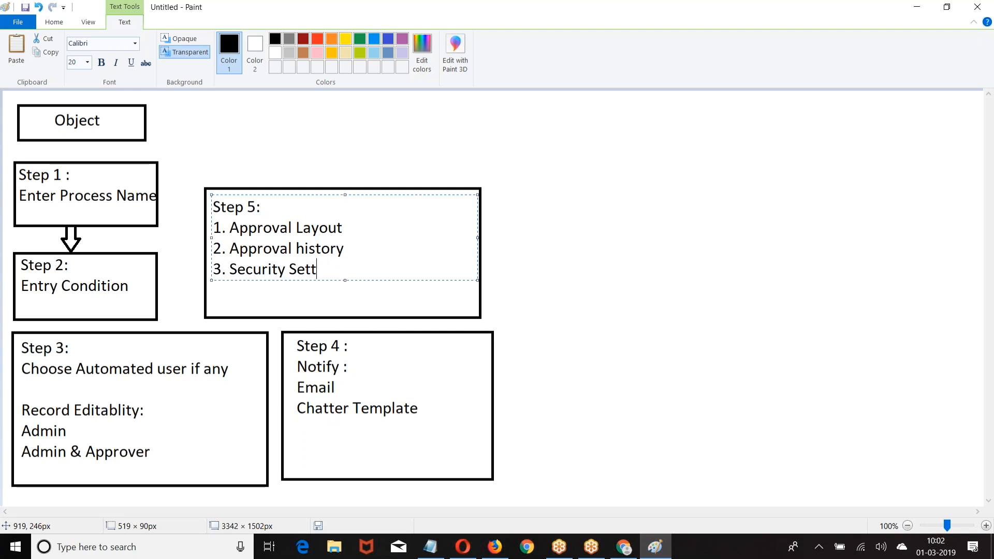
{"action": "type", "text": "ings"}
Add indented sub-items 'a. Salesforce Page' and 'b. Salesforce page or wireless', fitting the text in the box.
{"action": "key", "text": "Return"}
{"action": "key", "text": "Tab"}
{"action": "type", "text": "a. Log"}
{"action": "key", "text": "BackSpace"}
{"action": "key", "text": "BackSpace"}
{"action": "key", "text": "BackSpace"}
{"action": "type", "text": "Sal"}
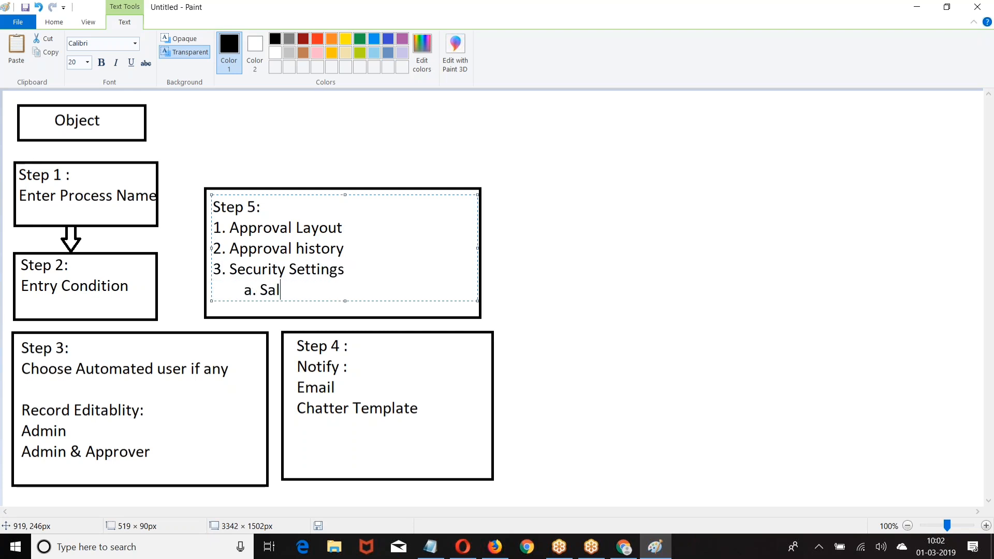
{"action": "type", "text": "esforce Page"}
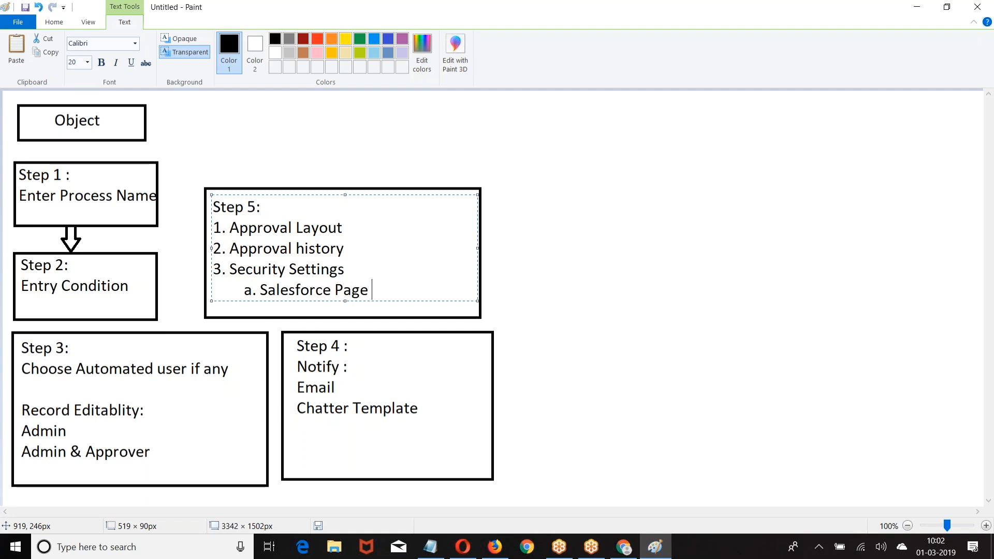
{"action": "key", "text": "Return"}
{"action": "key", "text": "Tab"}
{"action": "type", "text": "b. Salesforc"}
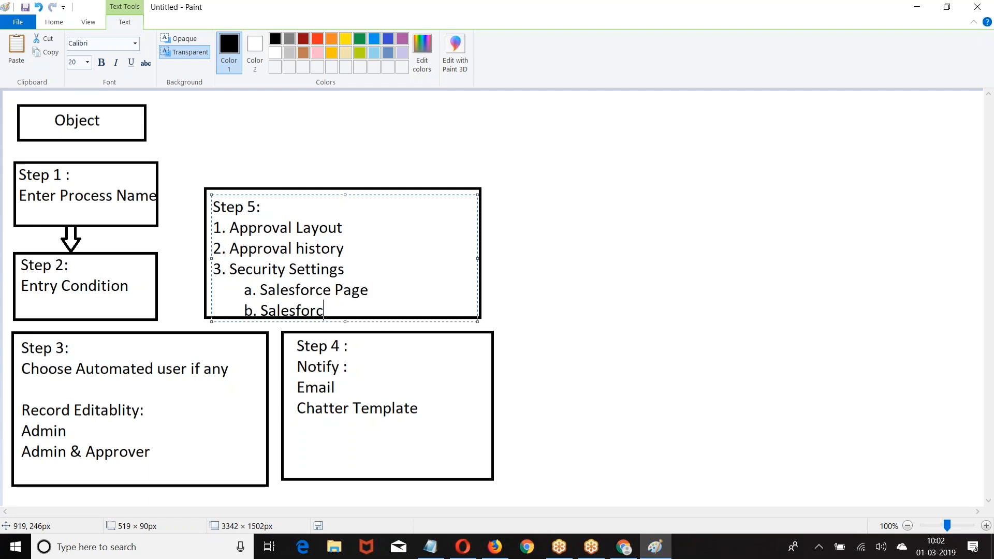
{"action": "type", "text": "e page or wir"}
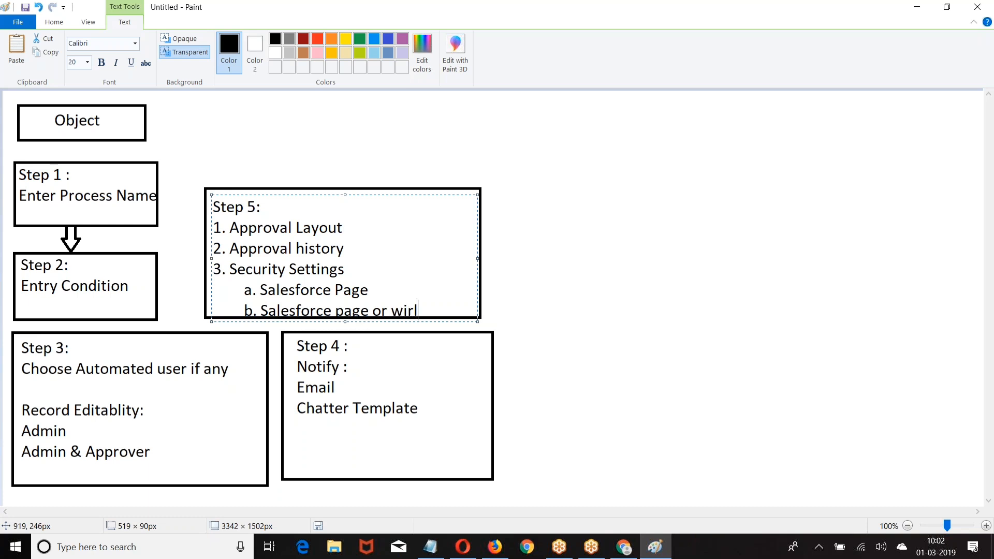
{"action": "type", "text": "eless"}
{"action": "left_click_drag", "start_coordinate": [344, 195], "coordinate": [347, 186]}
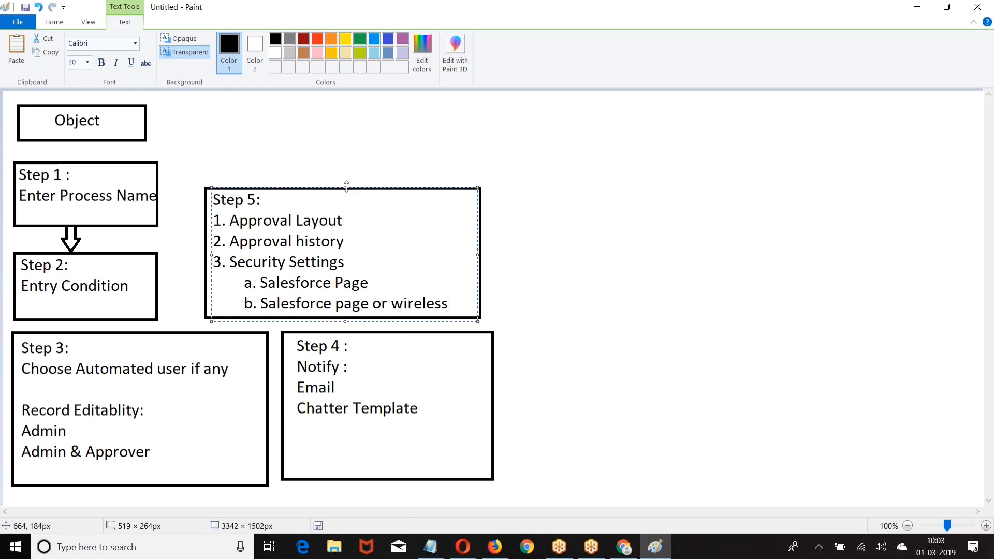
{"action": "left_click", "coordinate": [286, 149]}
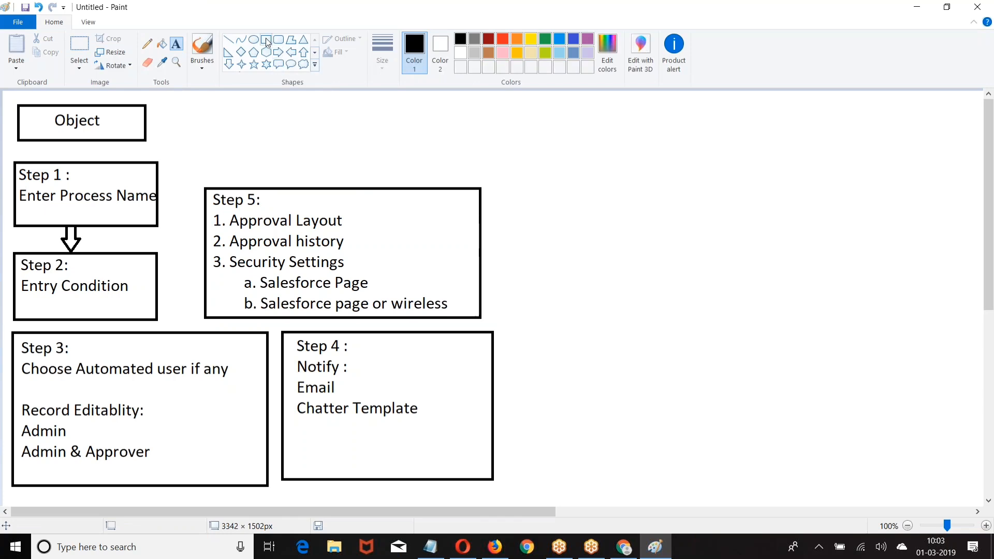
Draw a box above Step 5, matching its width.
{"action": "left_click", "coordinate": [267, 41]}
{"action": "left_click_drag", "start_coordinate": [197, 96], "coordinate": [479, 179]}
{"action": "left_click_drag", "start_coordinate": [197, 135], "coordinate": [202, 135]}
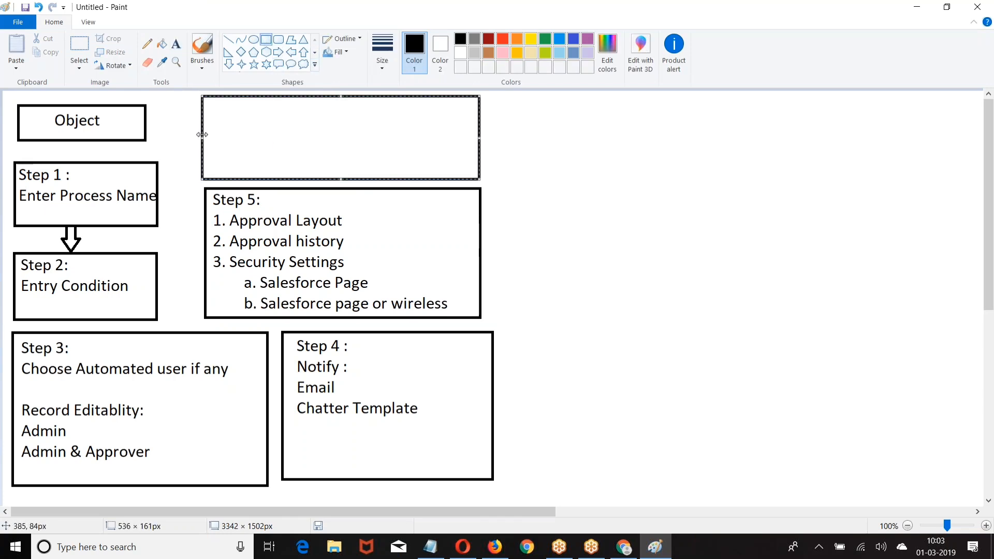
{"action": "left_click", "coordinate": [608, 167]}
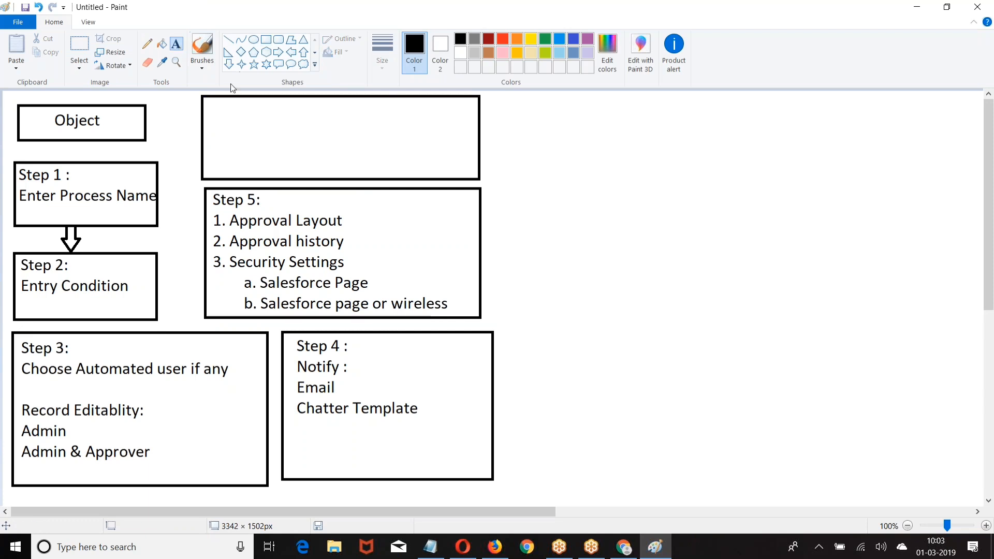
Label the top box 'Step 6:', 'Intial Submitter', 'Recall Action', then frame all boxes with an outer border.
{"action": "left_click", "coordinate": [214, 96]}
{"action": "type", "text": "Ste"}
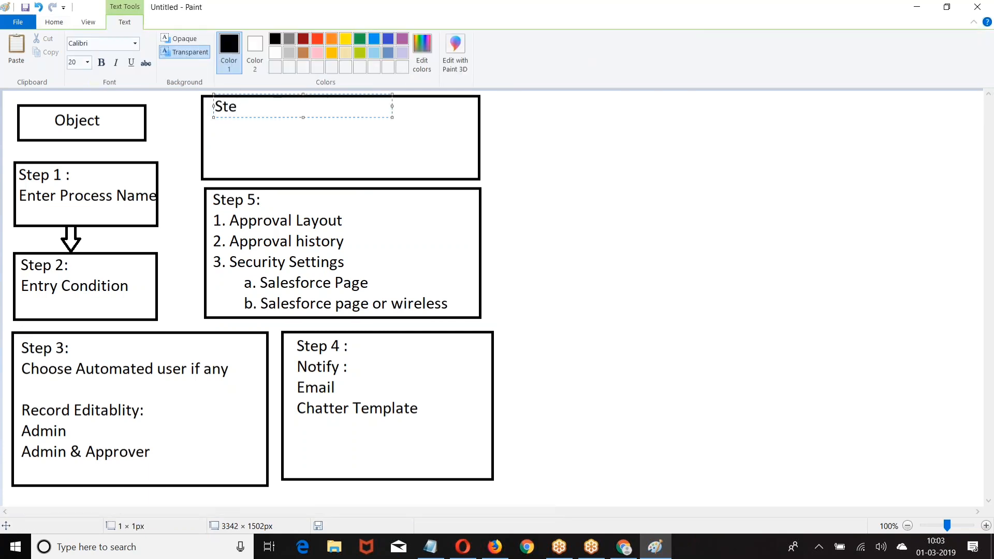
{"action": "type", "text": "p 6:"}
{"action": "key", "text": "Return"}
{"action": "type", "text": "In"}
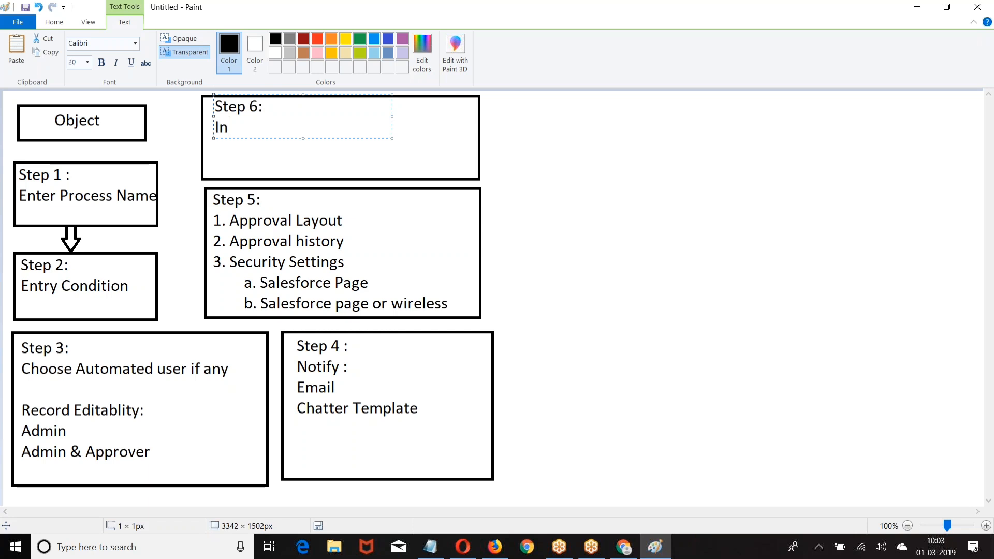
{"action": "type", "text": "tial Submitter"}
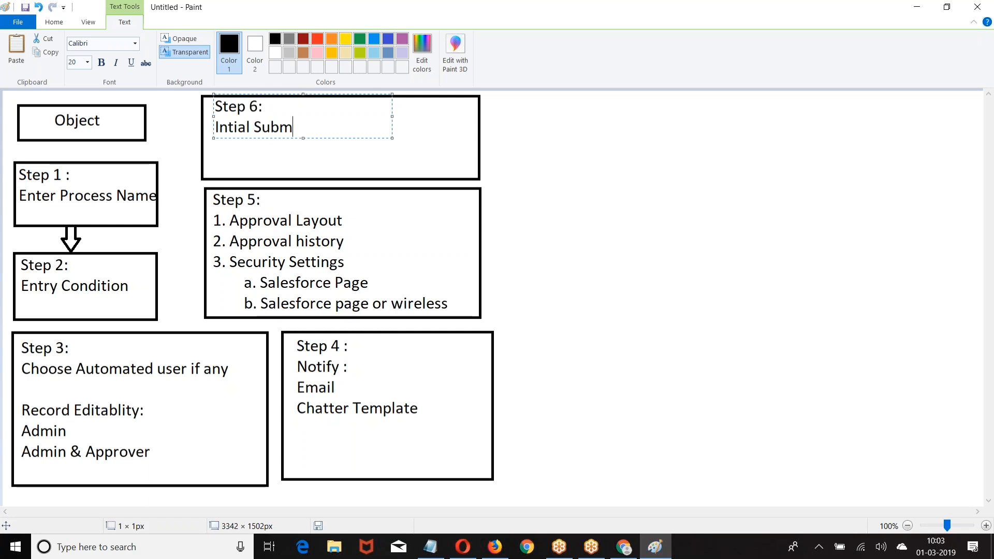
{"action": "key", "text": "Return"}
{"action": "type", "text": "Re"}
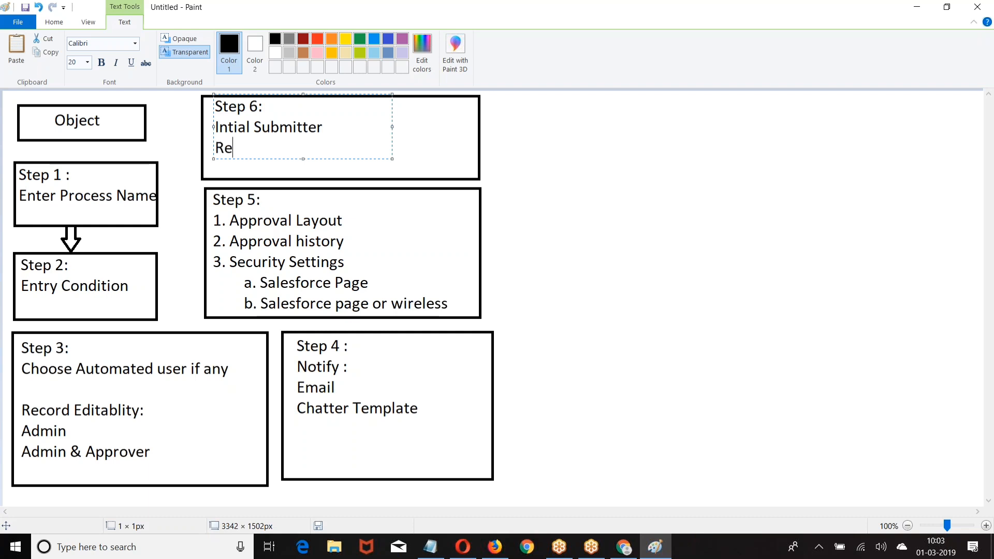
{"action": "type", "text": "cca"}
{"action": "key", "text": "BackSpace"}
{"action": "key", "text": "BackSpace"}
{"action": "type", "text": "all "}
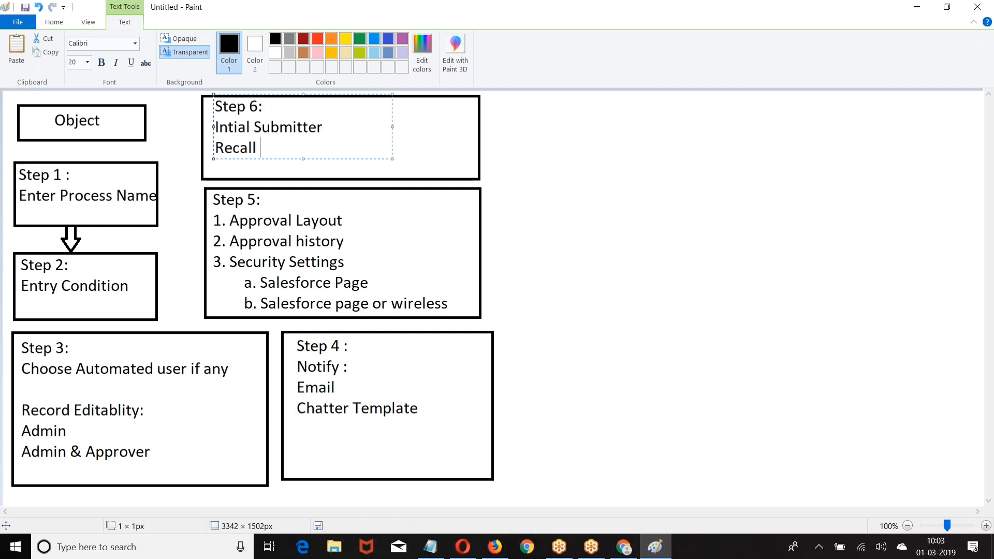
{"action": "type", "text": "Action"}
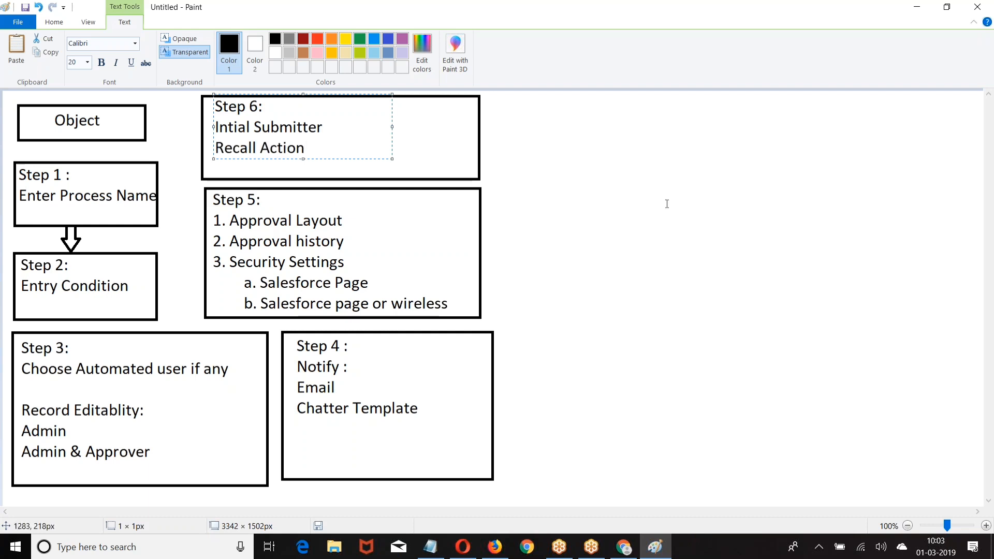
{"action": "left_click", "coordinate": [666, 202]}
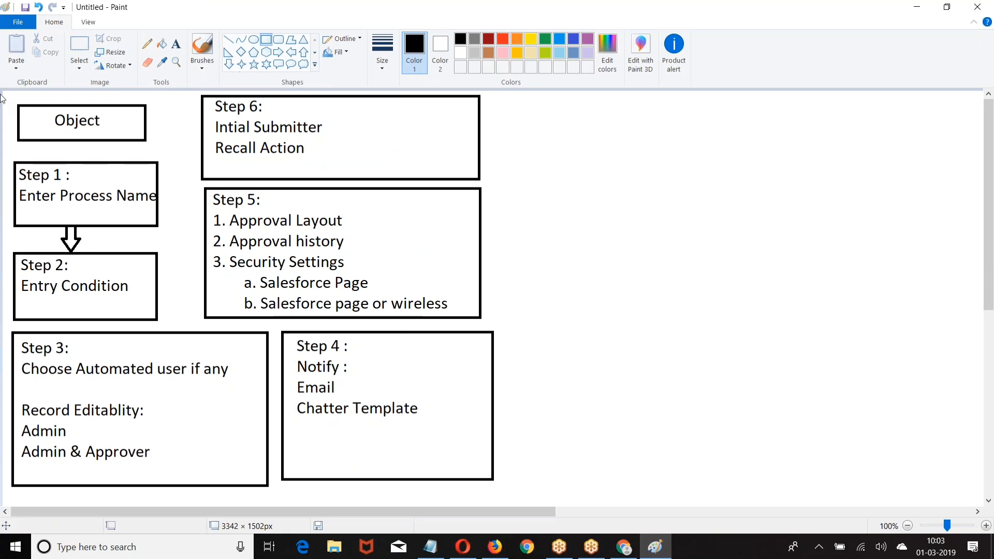
{"action": "mouse_move", "coordinate": [8, 92]}
{"action": "left_mouse_down"}
{"action": "mouse_move", "coordinate": [147, 120]}
{"action": "mouse_move", "coordinate": [573, 390]}
{"action": "mouse_move", "coordinate": [534, 497]}
{"action": "mouse_move", "coordinate": [514, 492]}
{"action": "left_mouse_up"}
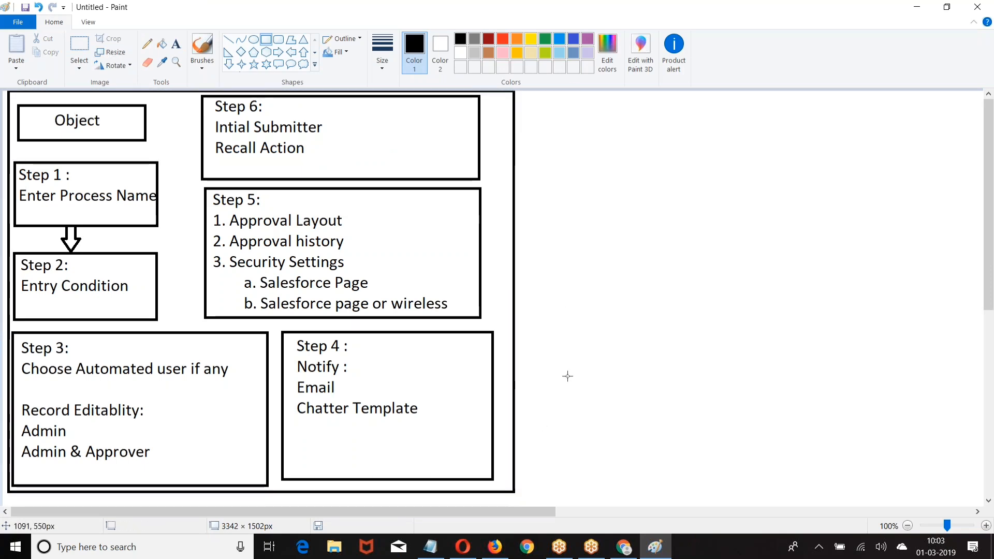
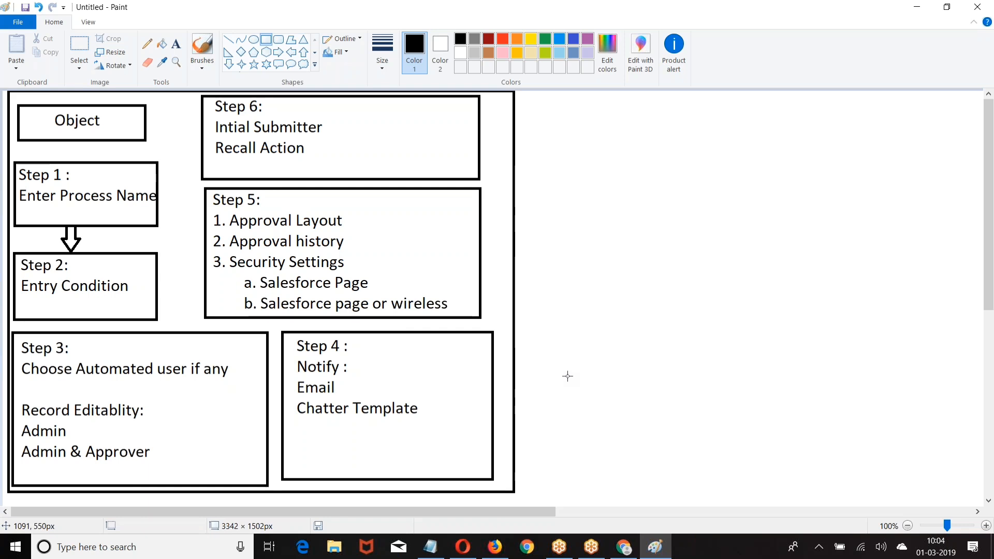
Draw a right-pointing block arrow right of the diagram, followed by a diamond decision shape.
{"action": "left_click", "coordinate": [278, 52]}
{"action": "left_click_drag", "start_coordinate": [515, 114], "coordinate": [564, 140]}
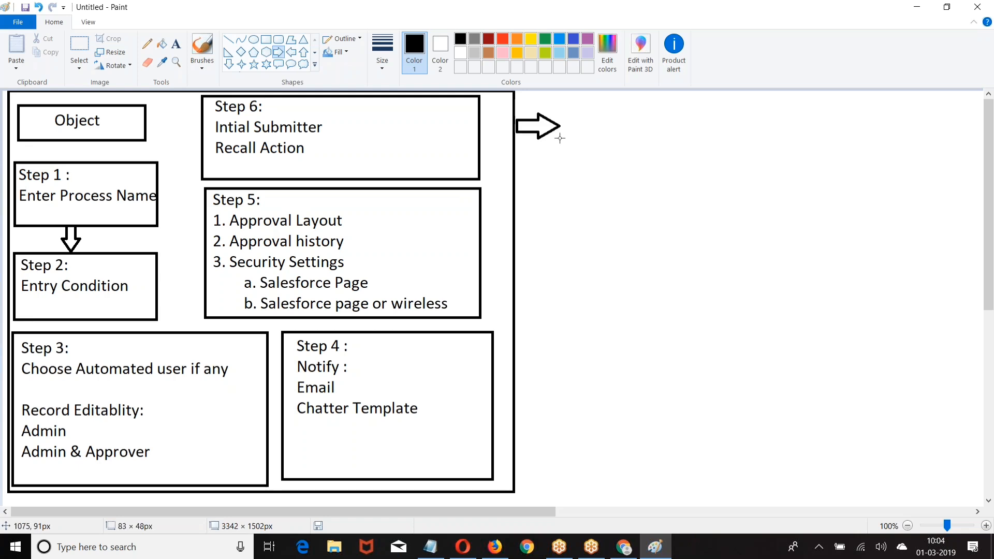
{"action": "left_click", "coordinate": [267, 39]}
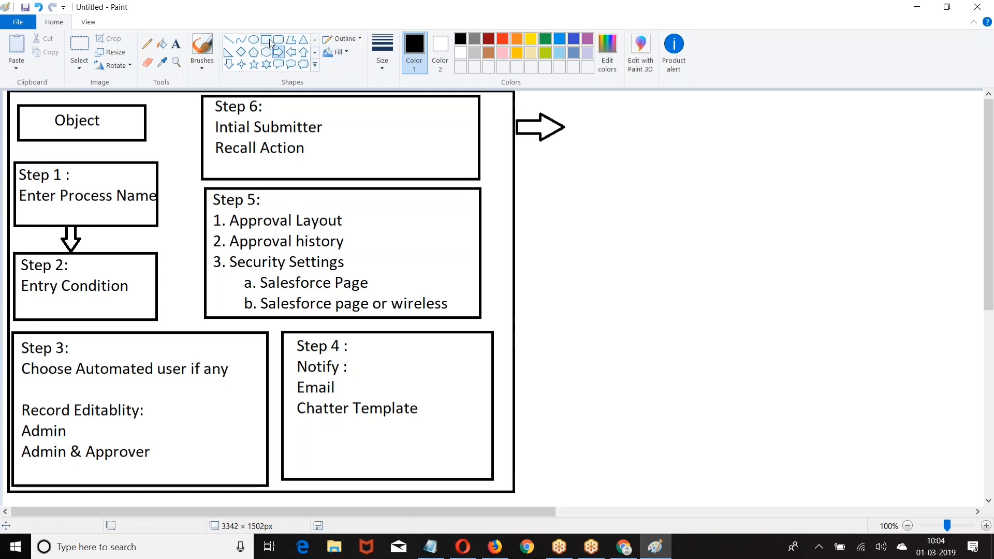
{"action": "left_click", "coordinate": [241, 52]}
{"action": "mouse_move", "coordinate": [571, 106]}
{"action": "left_mouse_down"}
{"action": "mouse_move", "coordinate": [683, 155]}
{"action": "mouse_move", "coordinate": [633, 128]}
{"action": "left_mouse_up"}
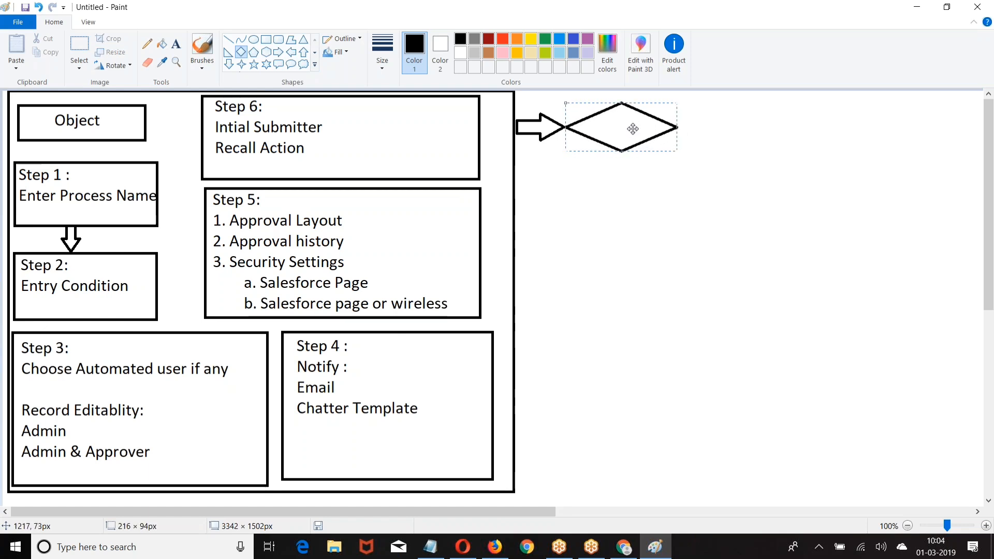
{"action": "left_click", "coordinate": [763, 173]}
Draw a large rectangle to the right of the diamond.
{"action": "left_click", "coordinate": [266, 39]}
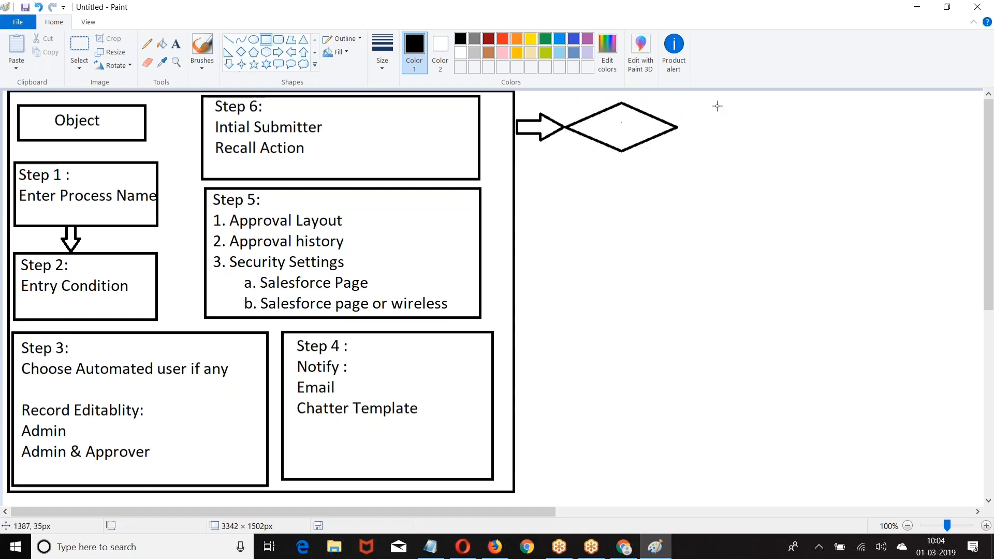
{"action": "mouse_move", "coordinate": [725, 100]}
{"action": "left_mouse_down"}
{"action": "mouse_move", "coordinate": [926, 137]}
{"action": "mouse_move", "coordinate": [958, 184]}
{"action": "left_mouse_up"}
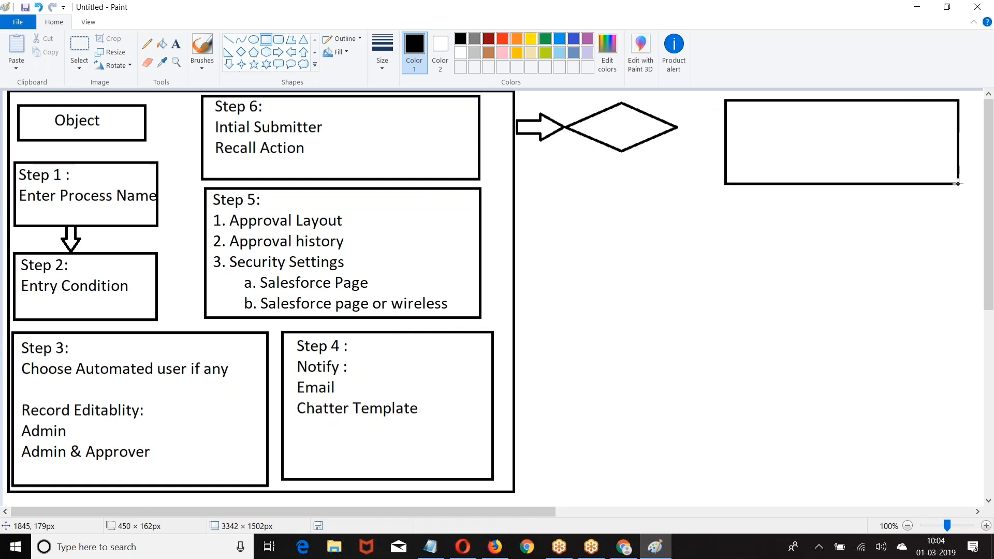
{"action": "left_click", "coordinate": [692, 231]}
Label the new box 'Approval Step' and join it to the diamond with a line.
{"action": "left_click", "coordinate": [176, 43]}
{"action": "left_click", "coordinate": [747, 108]}
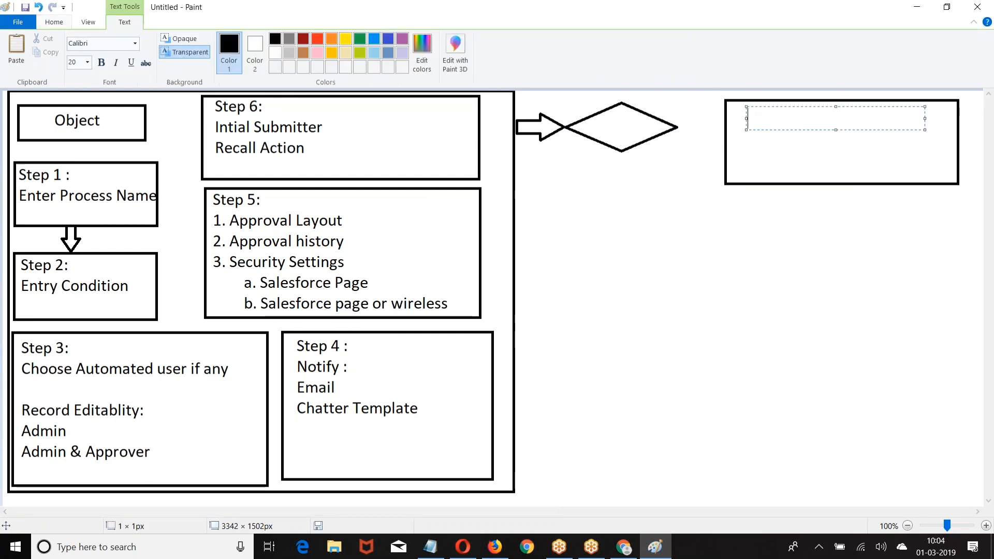
{"action": "type", "text": "Approval Set"}
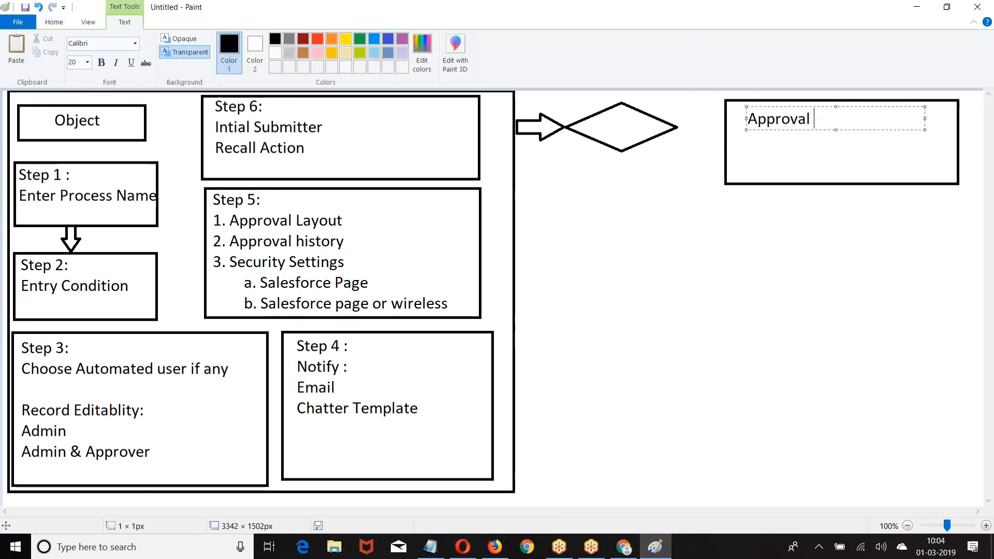
{"action": "key", "text": "BackSpace"}
{"action": "key", "text": "BackSpace"}
{"action": "type", "text": "tep"}
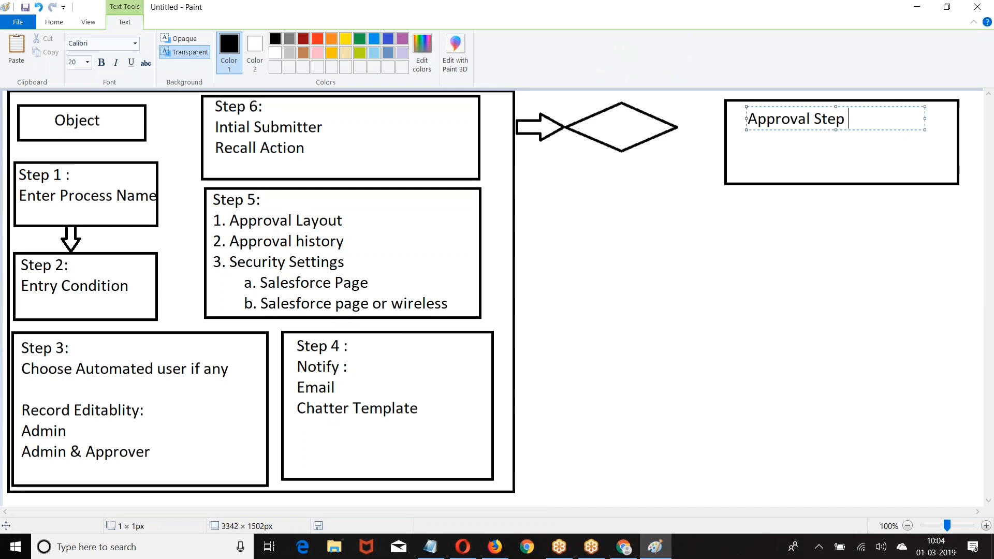
{"action": "left_click", "coordinate": [636, 187]}
{"action": "left_click", "coordinate": [227, 40]}
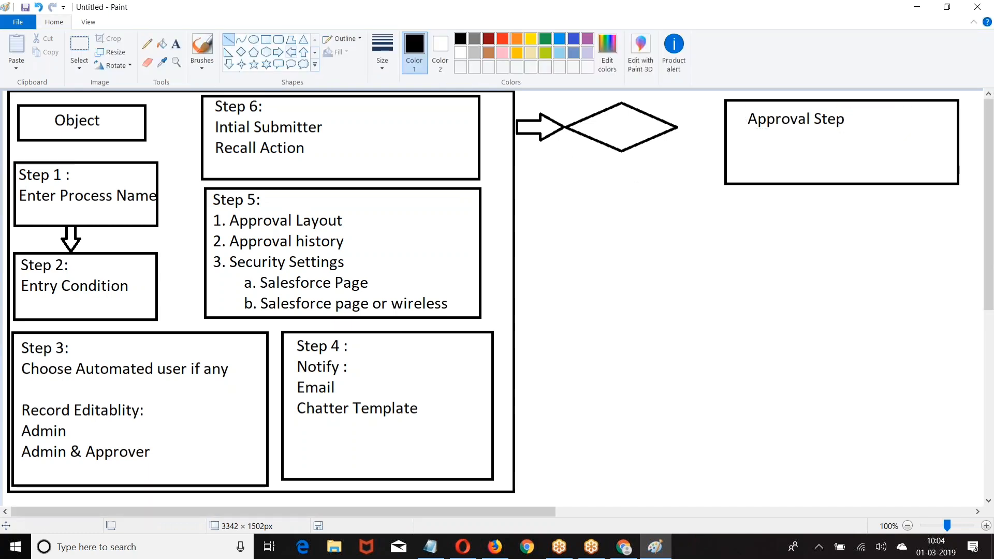
{"action": "left_click_drag", "start_coordinate": [678, 127], "coordinate": [724, 127]}
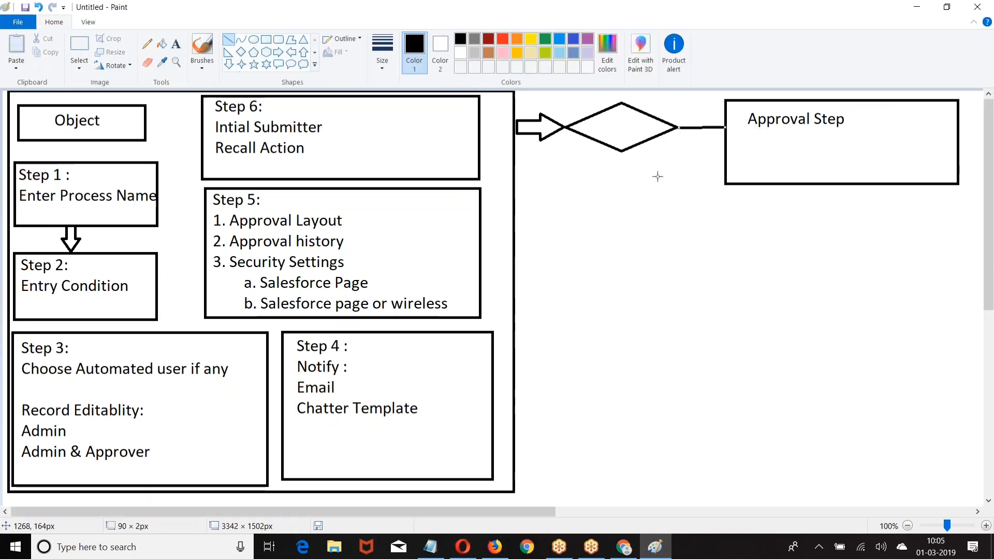
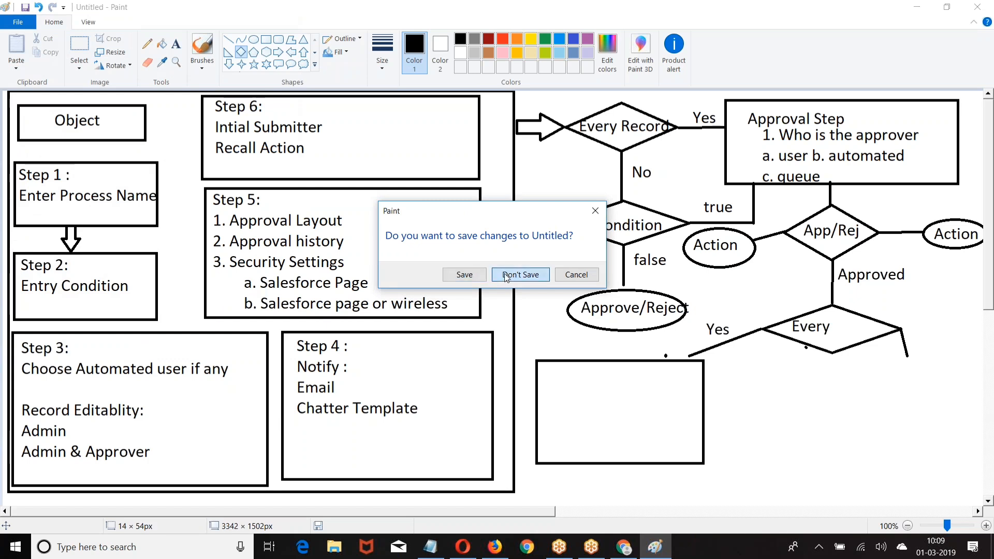
Discard the old flowchart unsaved and draw a top-left box labelled 'Object'.
{"action": "left_click", "coordinate": [520, 274]}
{"action": "left_click", "coordinate": [265, 39]}
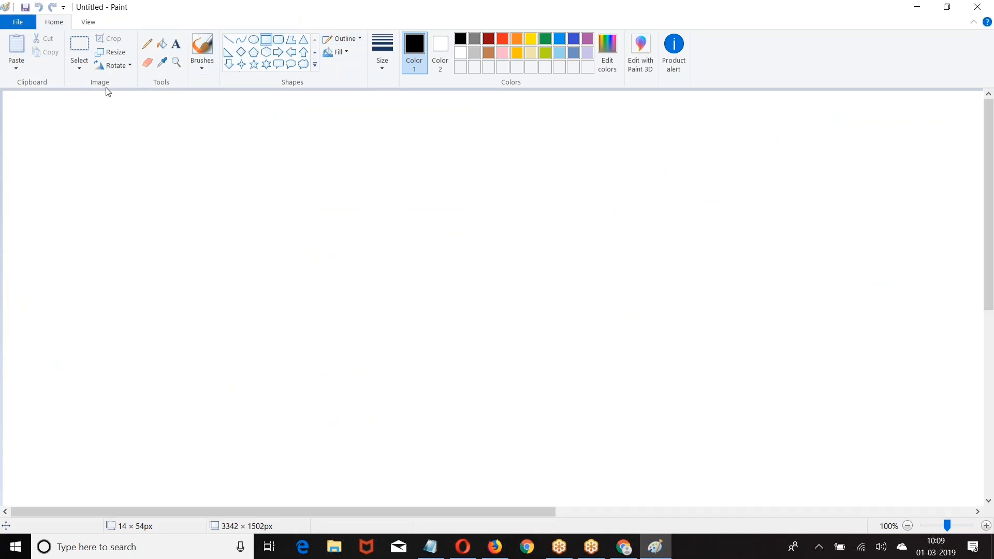
{"action": "left_click_drag", "start_coordinate": [11, 113], "coordinate": [140, 150]}
{"action": "left_click", "coordinate": [204, 142]}
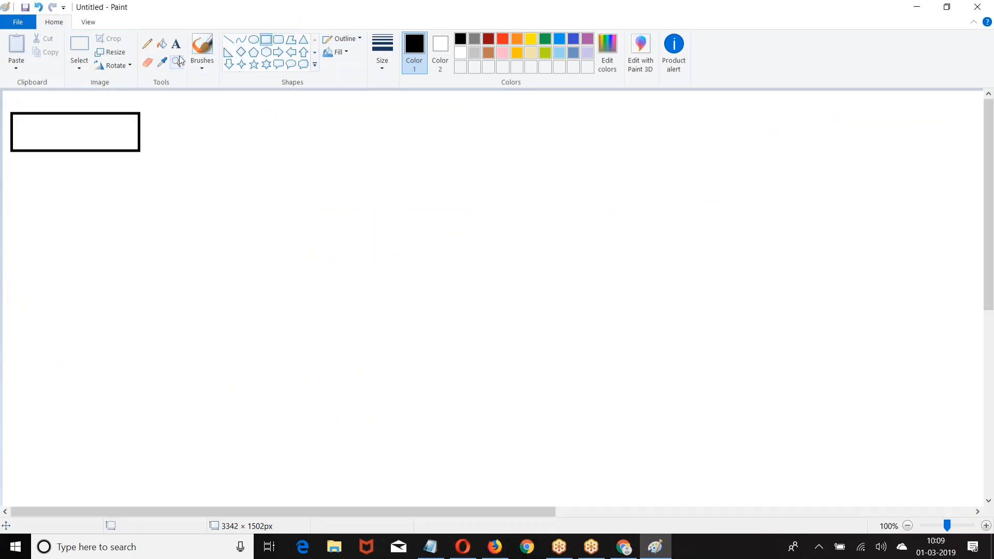
{"action": "left_click", "coordinate": [176, 44]}
{"action": "left_click", "coordinate": [39, 120]}
{"action": "type", "text": "Object"}
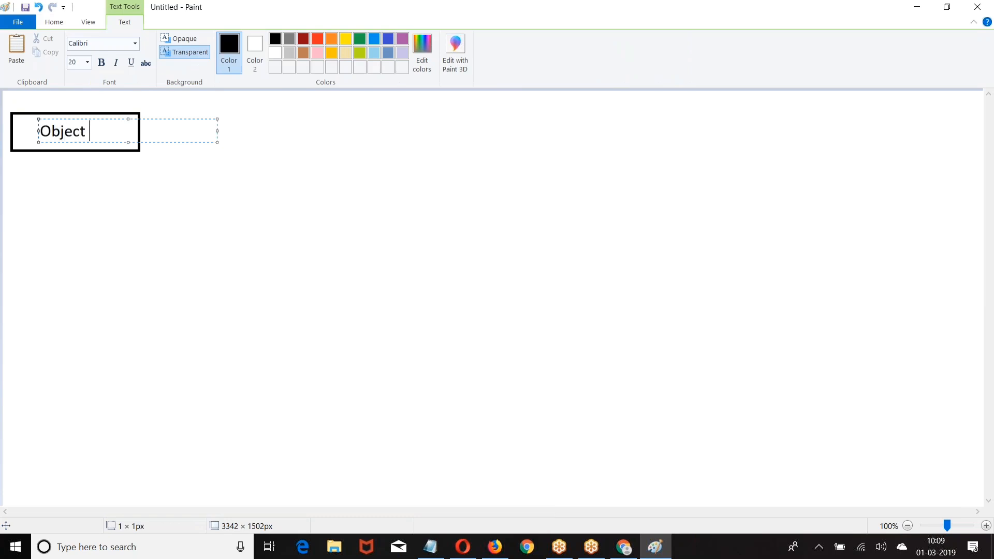
{"action": "left_click", "coordinate": [482, 206]}
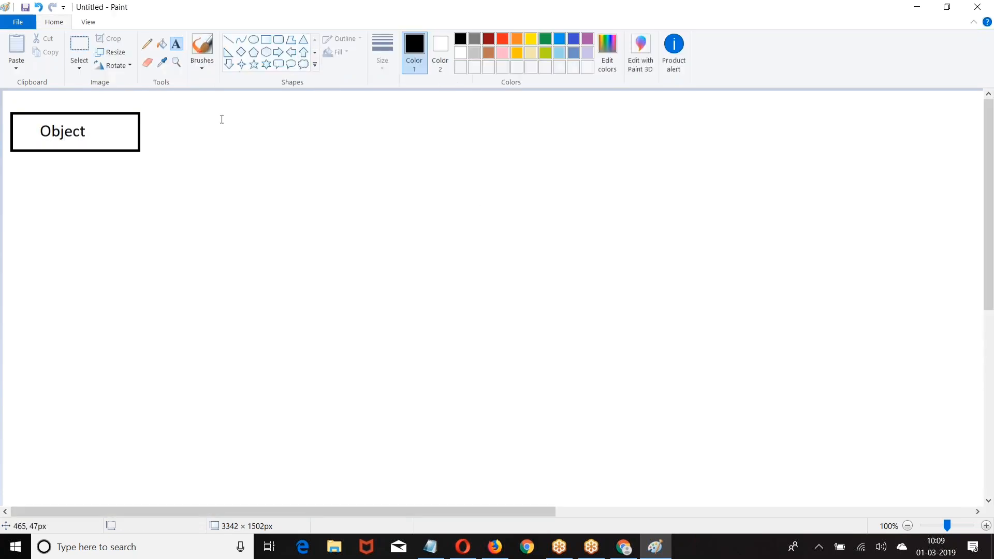
Add a boxed red 'Step1 :' over black 'Enter Process name' right of the Object box.
{"action": "left_click", "coordinate": [199, 104]}
{"action": "type", "text": "Step"}
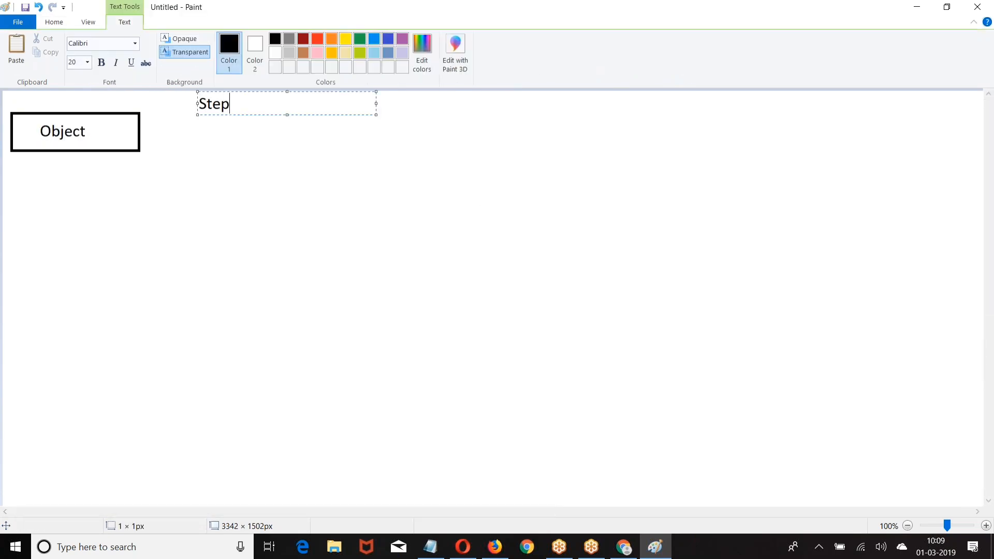
{"action": "type", "text": "1 :"}
{"action": "left_click_drag", "start_coordinate": [254, 103], "coordinate": [186, 100]}
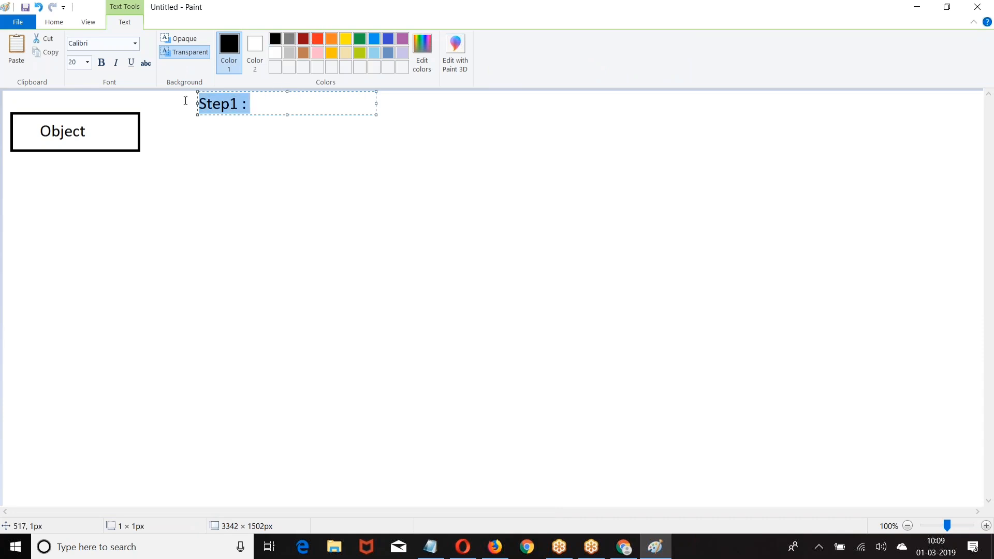
{"action": "left_click", "coordinate": [316, 40]}
{"action": "left_click", "coordinate": [279, 122]}
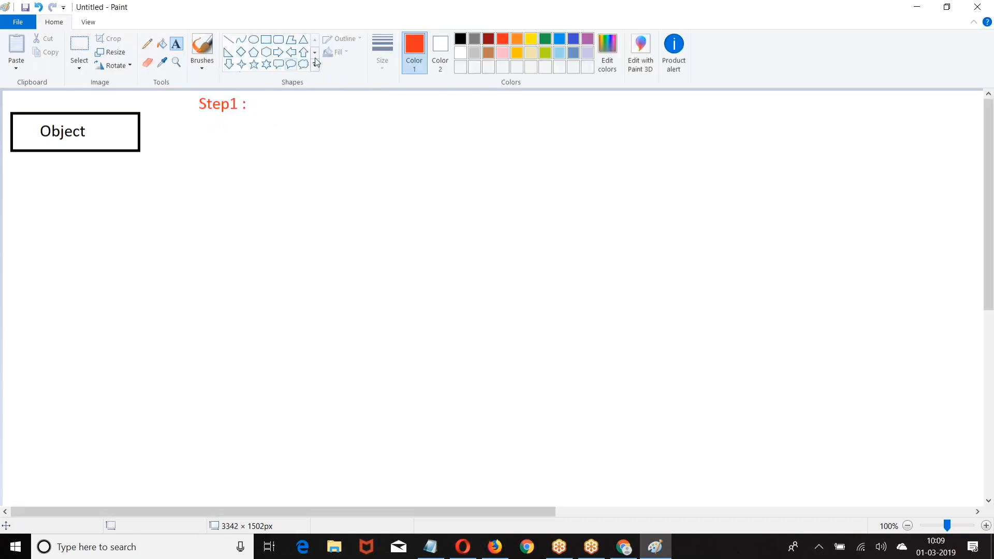
{"action": "left_click", "coordinate": [461, 40]}
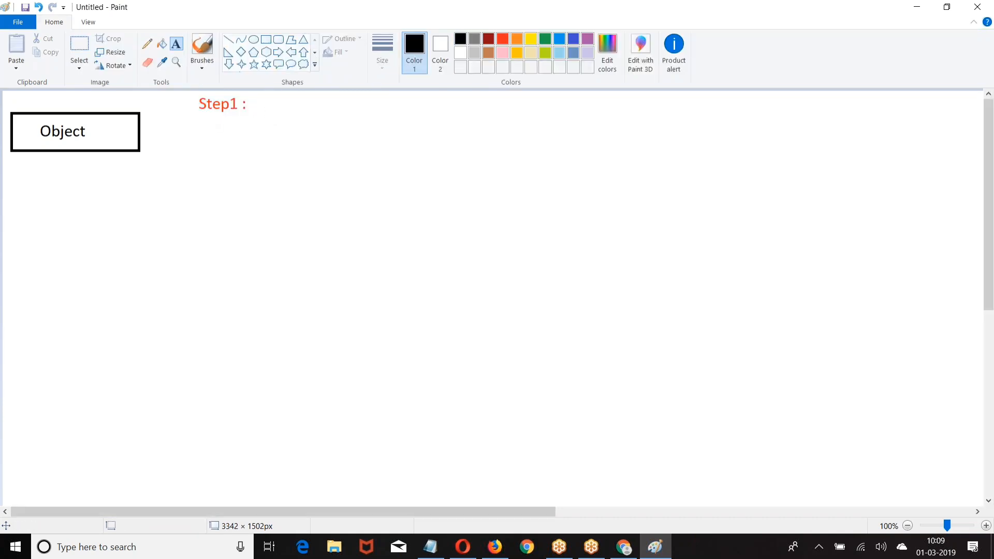
{"action": "left_click", "coordinate": [201, 125]}
{"action": "type", "text": "Enter "}
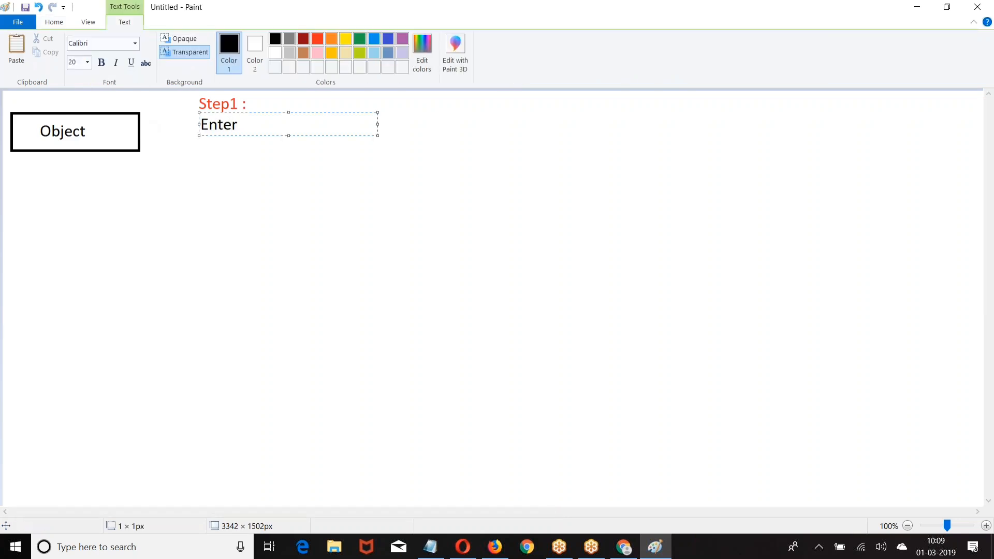
{"action": "type", "text": "Process name"}
{"action": "left_click", "coordinate": [428, 162]}
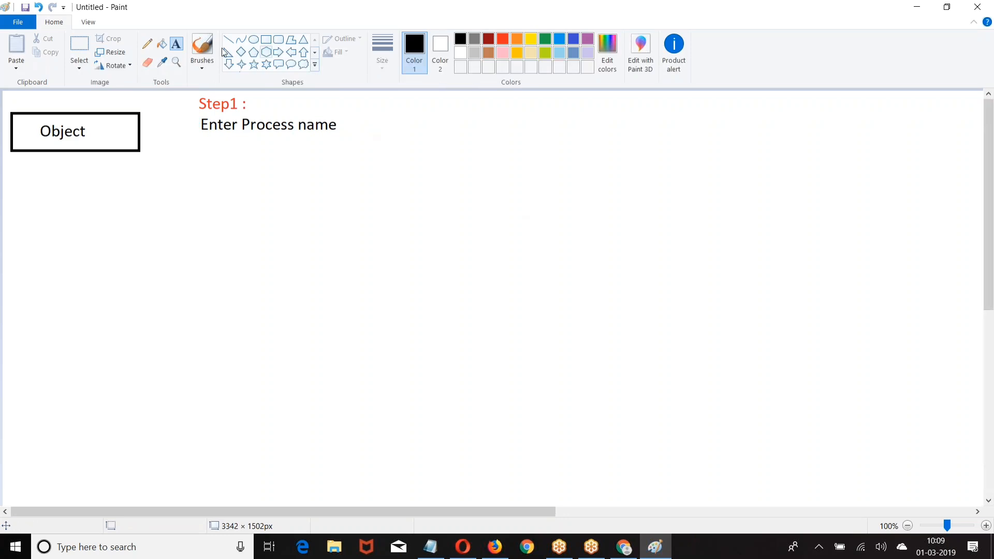
{"action": "mouse_move", "coordinate": [188, 94]}
{"action": "left_mouse_down"}
{"action": "mouse_move", "coordinate": [285, 106]}
{"action": "mouse_move", "coordinate": [356, 142]}
{"action": "left_mouse_up"}
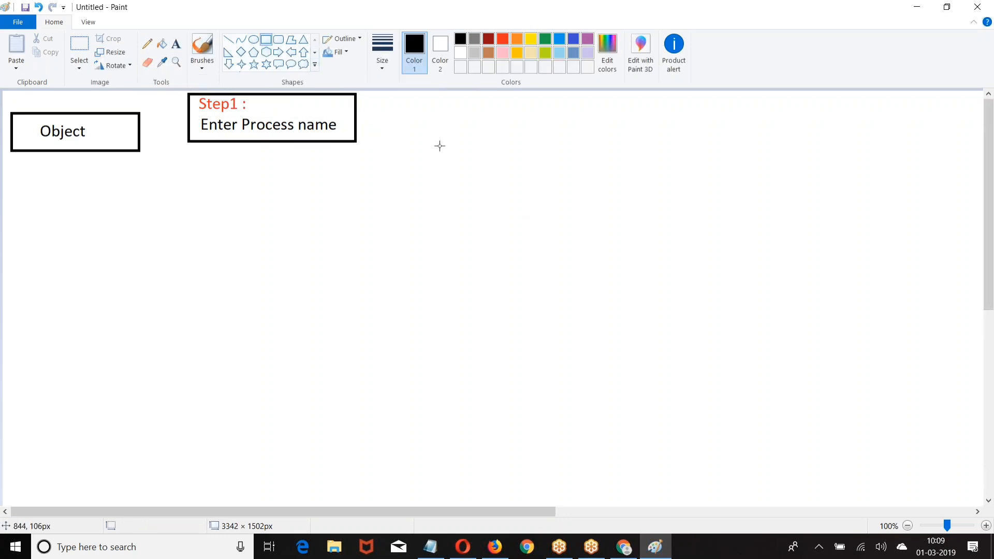
Draw an empty box to the right of the Step1 box.
{"action": "left_click", "coordinate": [269, 41]}
{"action": "left_click_drag", "start_coordinate": [405, 97], "coordinate": [609, 154]}
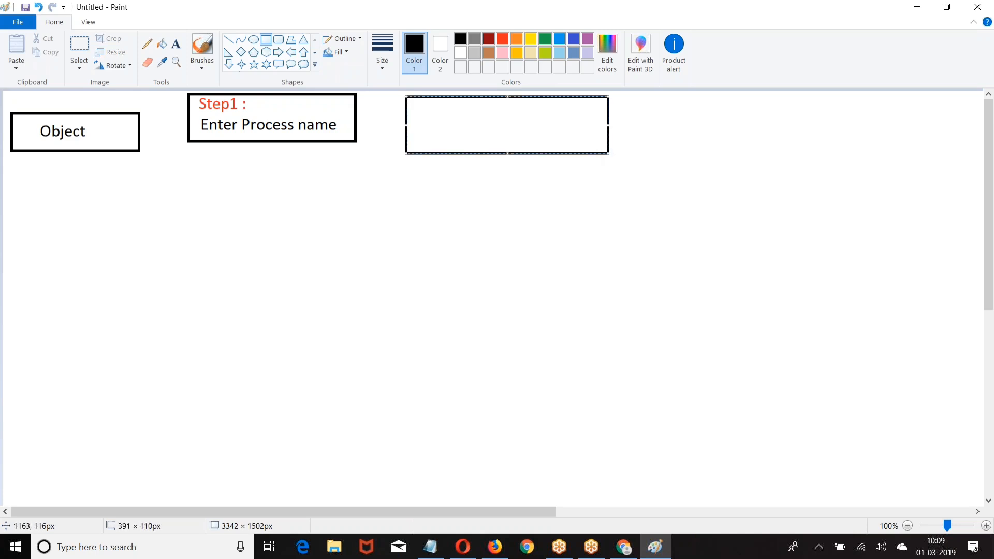
{"action": "left_click", "coordinate": [382, 169]}
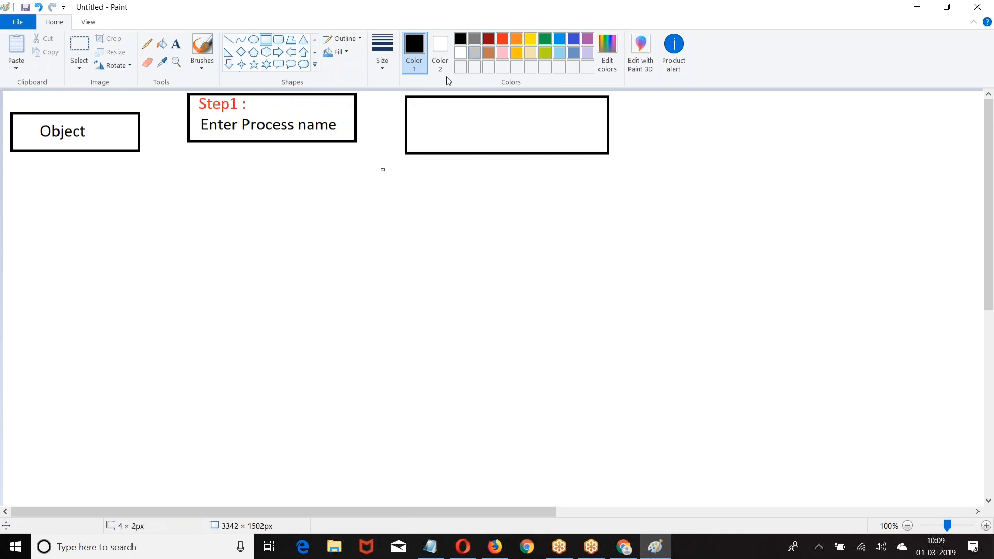
Write 'Specify Entry Criteria' inside the new box, positioned in its lower half.
{"action": "left_click", "coordinate": [177, 44]}
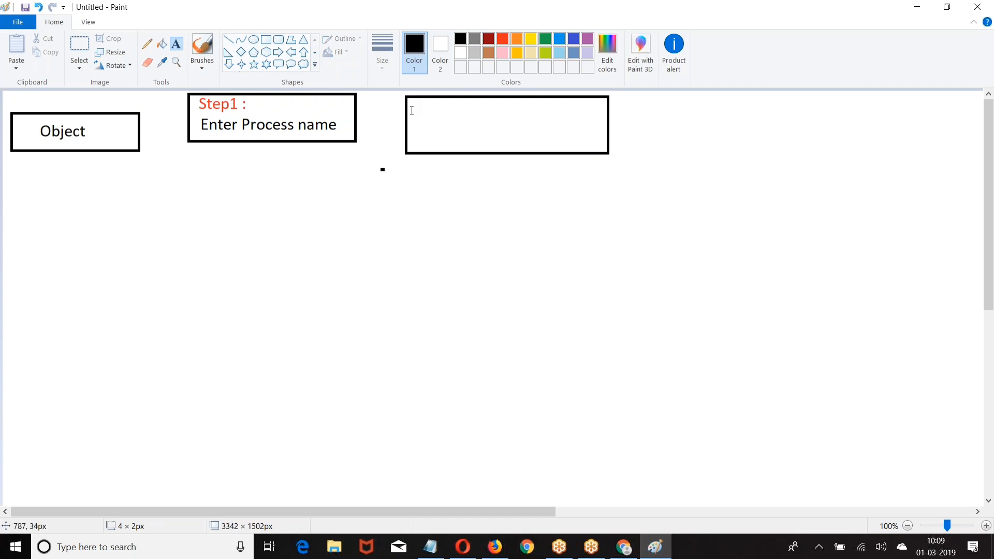
{"action": "left_click", "coordinate": [410, 126]}
{"action": "type", "text": "Specirty"}
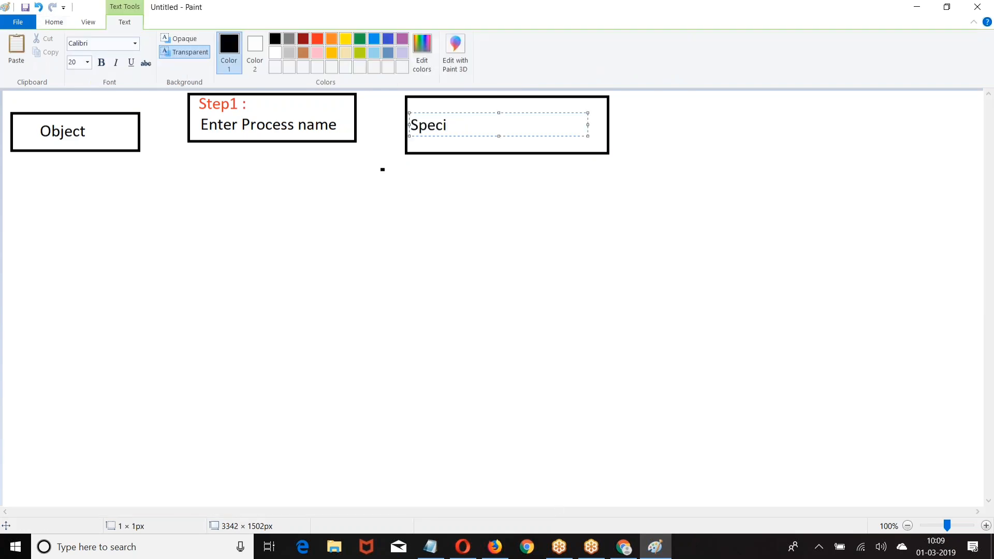
{"action": "key", "text": "BackSpace"}
{"action": "key", "text": "BackSpace"}
{"action": "type", "text": "y En"}
{"action": "key", "text": "BackSpace"}
{"action": "key", "text": "BackSpace"}
{"action": "key", "text": "BackSpace"}
{"action": "type", "text": "Entry Co"}
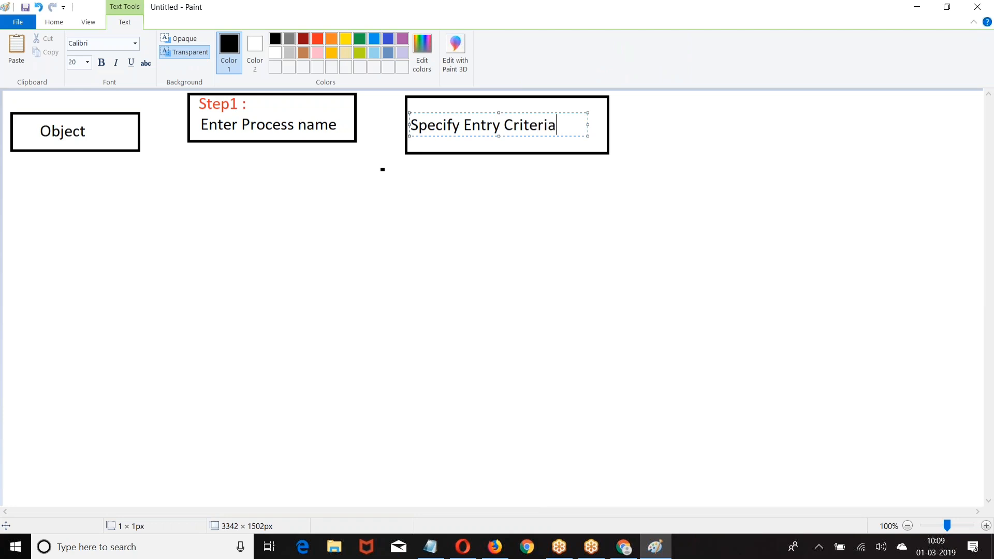
{"action": "left_click", "coordinate": [499, 134]}
{"action": "left_click_drag", "start_coordinate": [499, 137], "coordinate": [500, 151]}
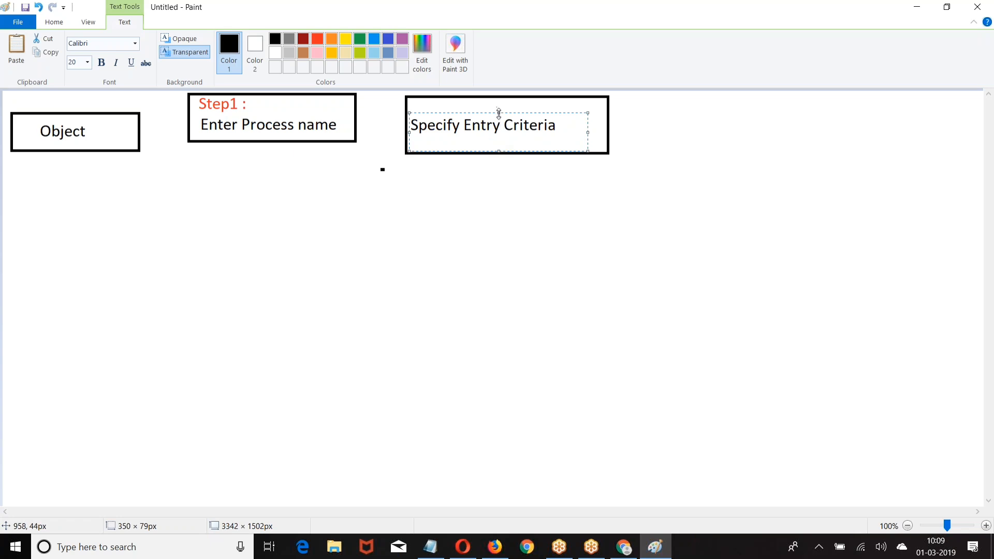
{"action": "left_click_drag", "start_coordinate": [499, 111], "coordinate": [498, 125]}
{"action": "left_click", "coordinate": [380, 167]}
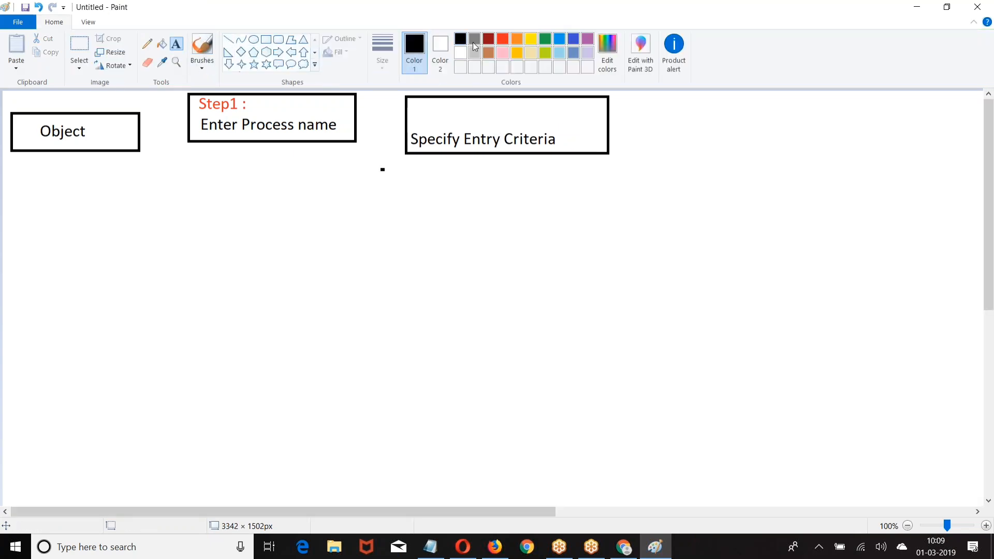
Add a red 'Step 2' heading at the box's top, then draw another box to its right.
{"action": "left_click", "coordinate": [503, 39]}
{"action": "left_click", "coordinate": [413, 112]}
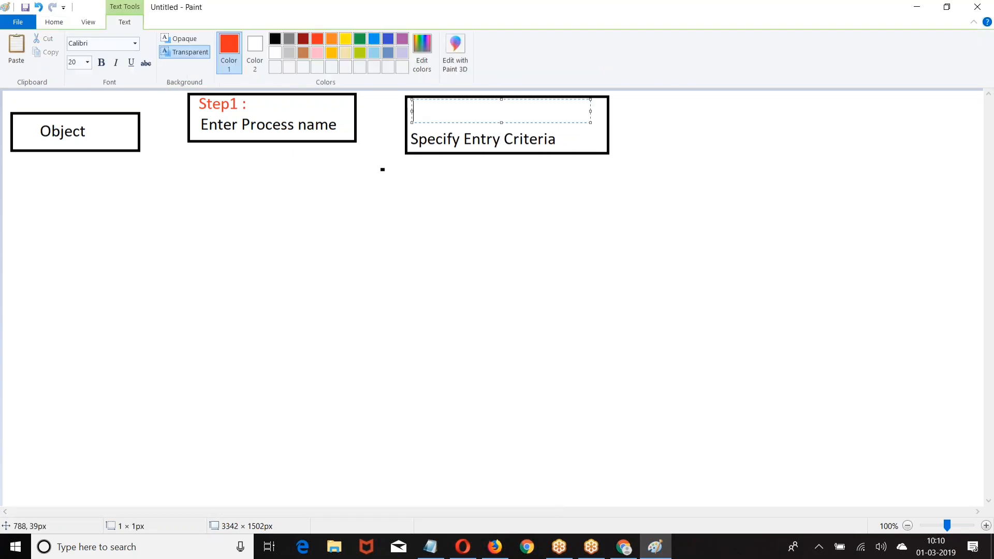
{"action": "type", "text": "Step 2"}
{"action": "left_click", "coordinate": [661, 104]}
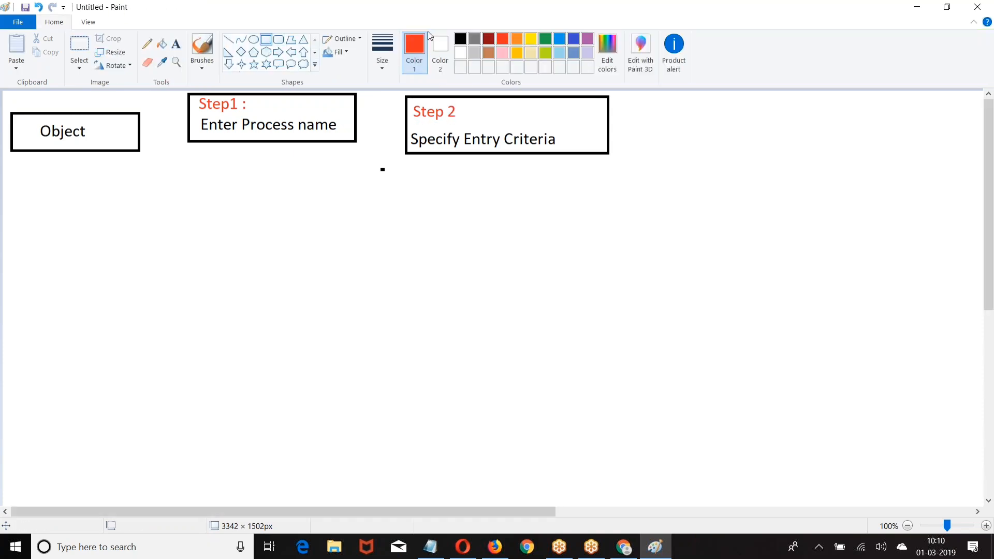
{"action": "left_click", "coordinate": [460, 38]}
{"action": "left_click_drag", "start_coordinate": [634, 96], "coordinate": [857, 150]}
Give the new fourth box a red 'Step 3' heading.
{"action": "left_click", "coordinate": [176, 43]}
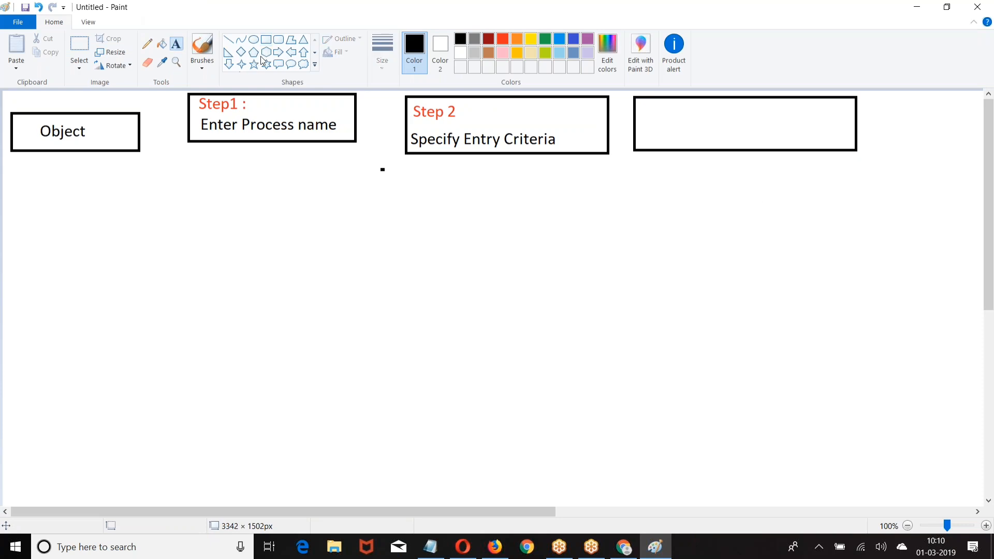
{"action": "left_click", "coordinate": [639, 100]}
{"action": "type", "text": "Step 3"}
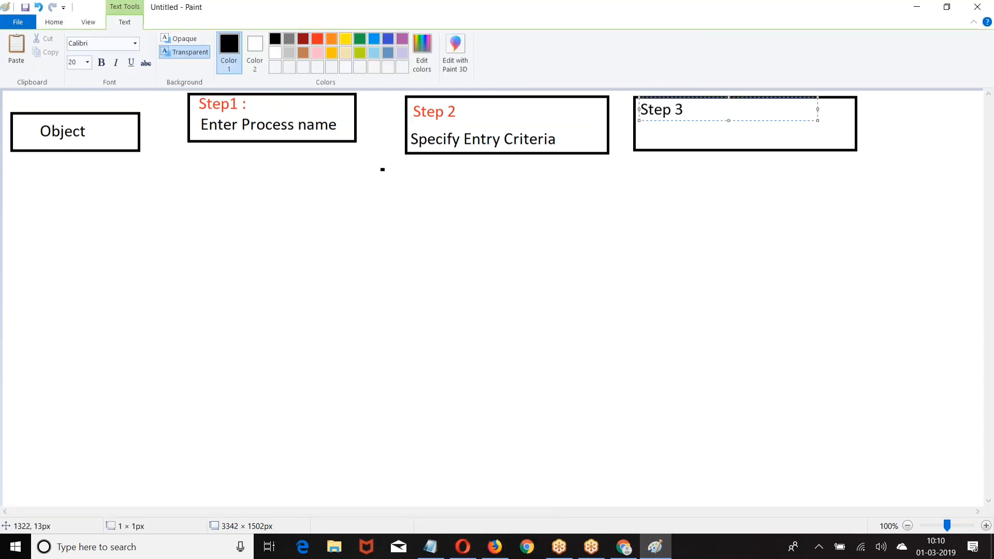
{"action": "key", "text": "ctrl+a"}
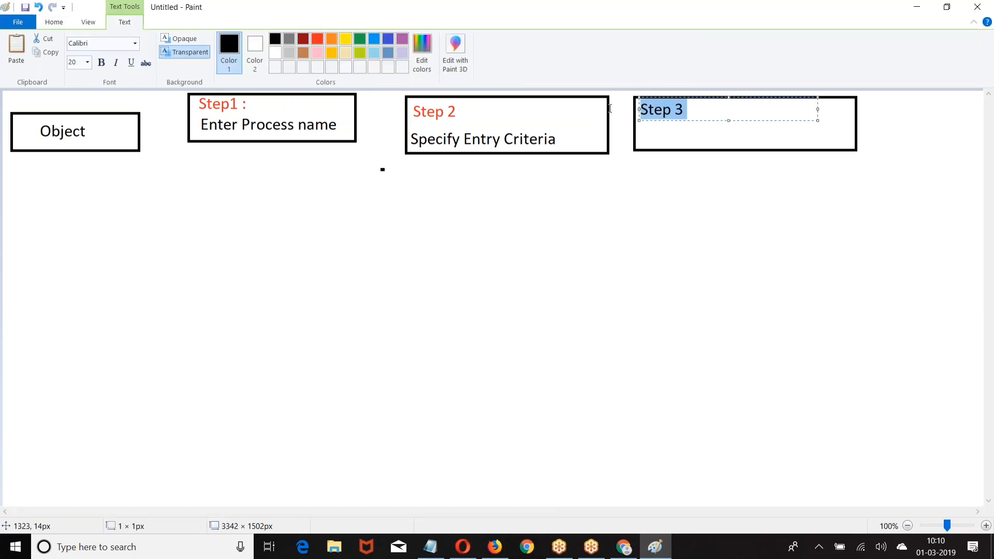
{"action": "left_click", "coordinate": [317, 38]}
{"action": "left_click", "coordinate": [648, 132]}
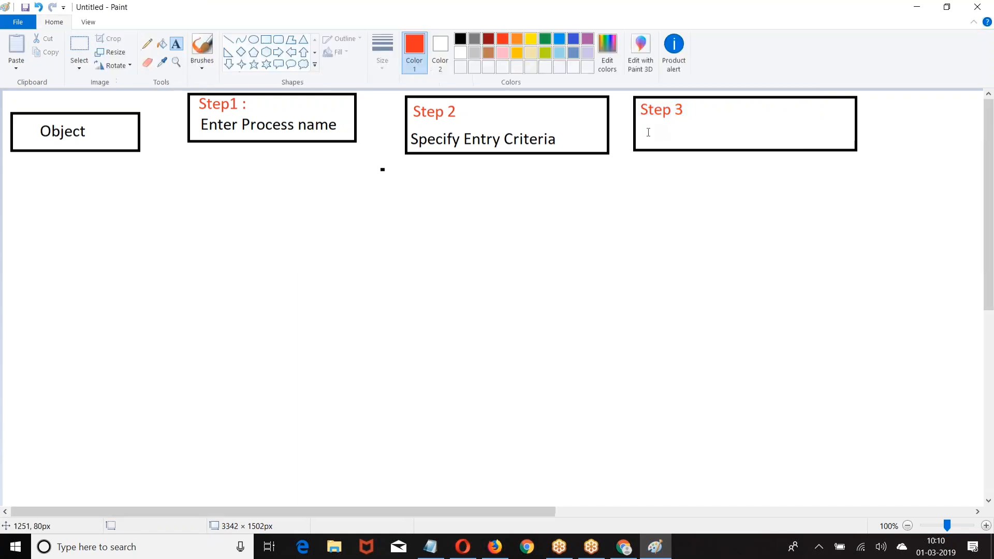
Add black 'Nofify Approver : Email ,Chatter' below the Step 3 heading.
{"action": "left_click", "coordinate": [643, 133]}
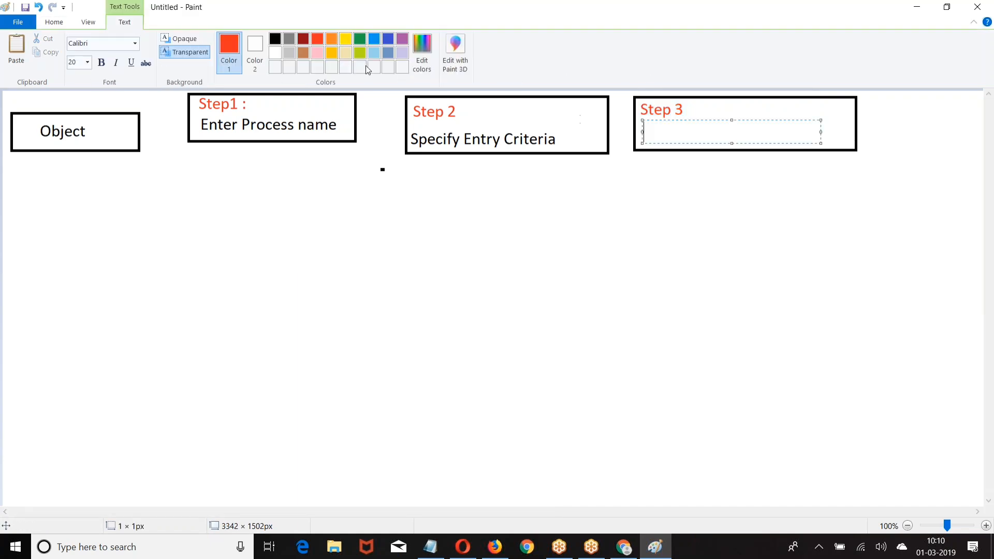
{"action": "left_click", "coordinate": [278, 39]}
{"action": "type", "text": "Nofi"}
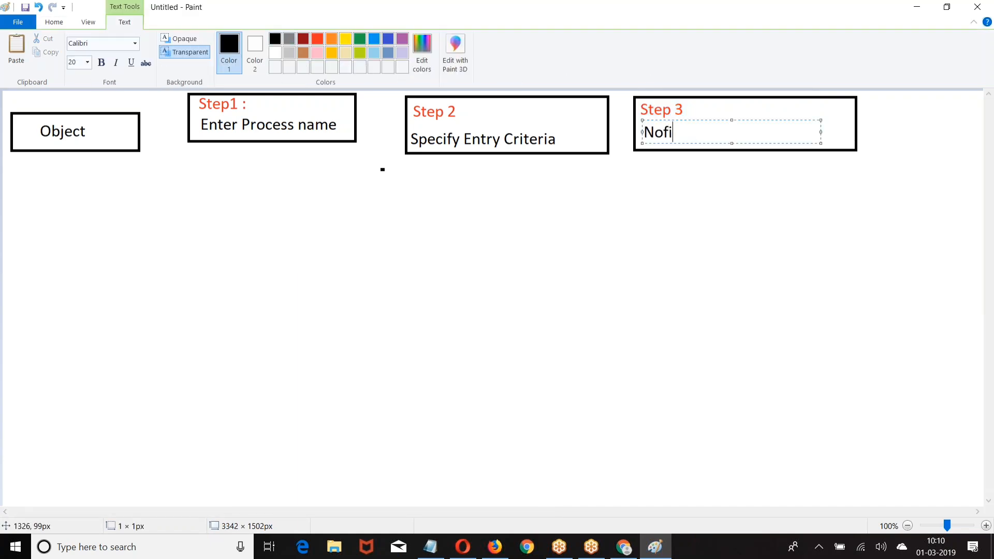
{"action": "type", "text": "fy APpr"}
{"action": "key", "text": "BackSpace"}
{"action": "key", "text": "BackSpace"}
{"action": "key", "text": "BackSpace"}
{"action": "type", "text": "pprover "}
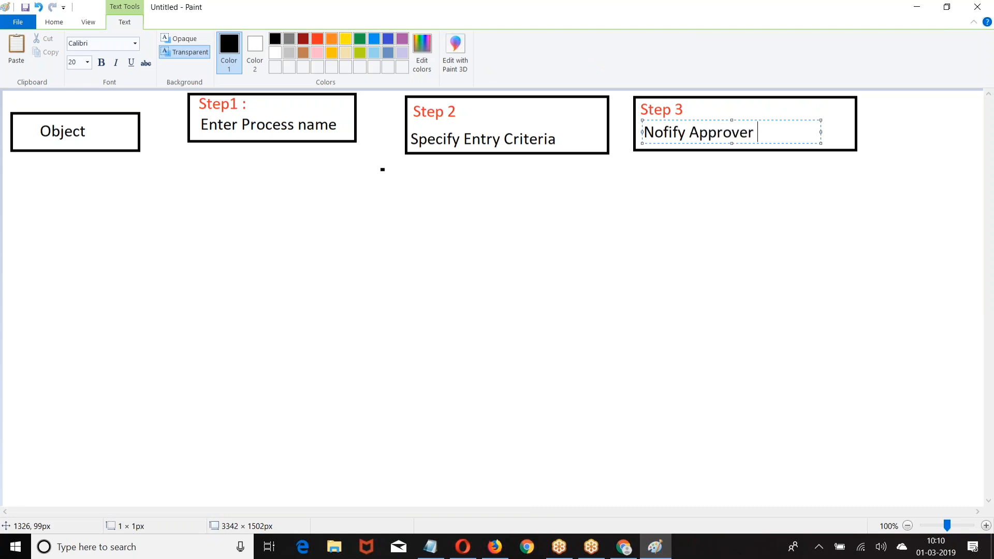
{"action": "type", "text": ": Email"}
{"action": "type", "text": " ,Ca"}
{"action": "type", "text": "hater"}
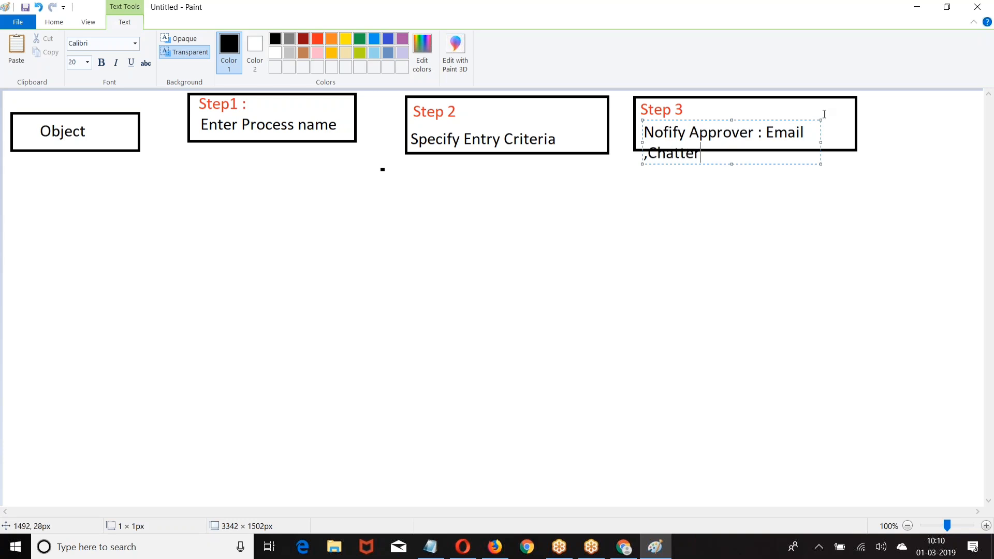
{"action": "left_click_drag", "start_coordinate": [821, 142], "coordinate": [857, 137]}
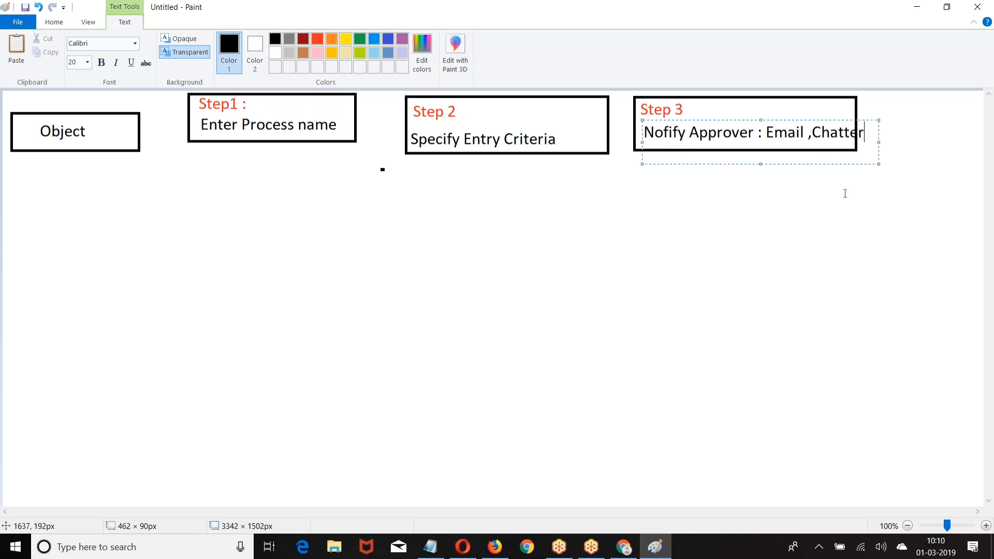
{"action": "left_click", "coordinate": [661, 166]}
Draw connector lines linking the Object, Step1, Step 2 and Step 3 boxes in sequence.
{"action": "left_click", "coordinate": [228, 39]}
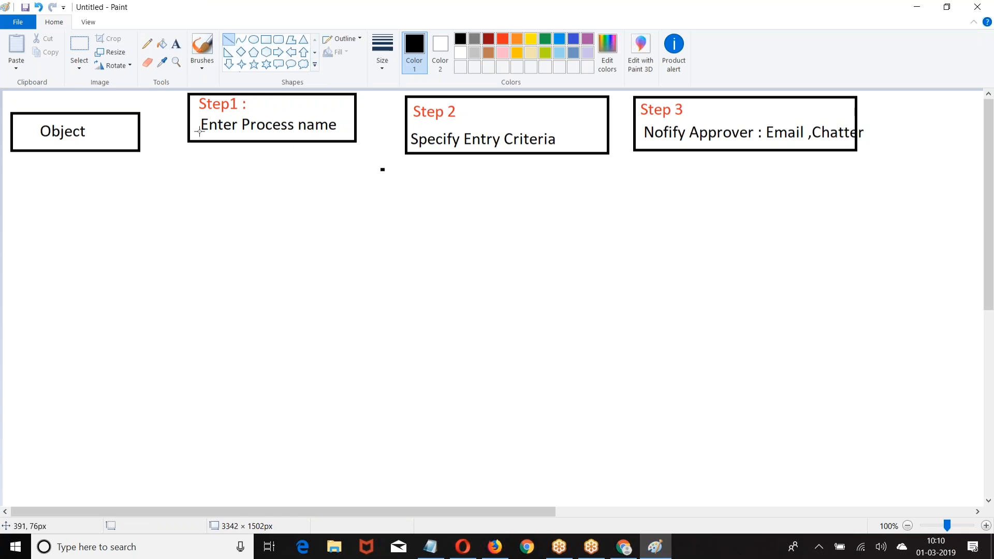
{"action": "left_click_drag", "start_coordinate": [143, 131], "coordinate": [190, 109]}
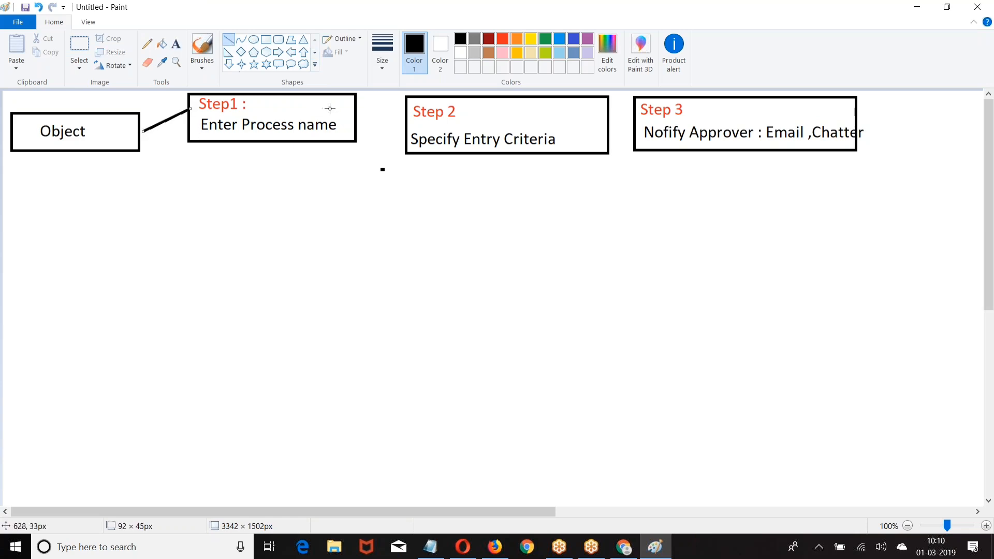
{"action": "left_click_drag", "start_coordinate": [354, 111], "coordinate": [405, 111]}
{"action": "left_click_drag", "start_coordinate": [609, 109], "coordinate": [633, 108]}
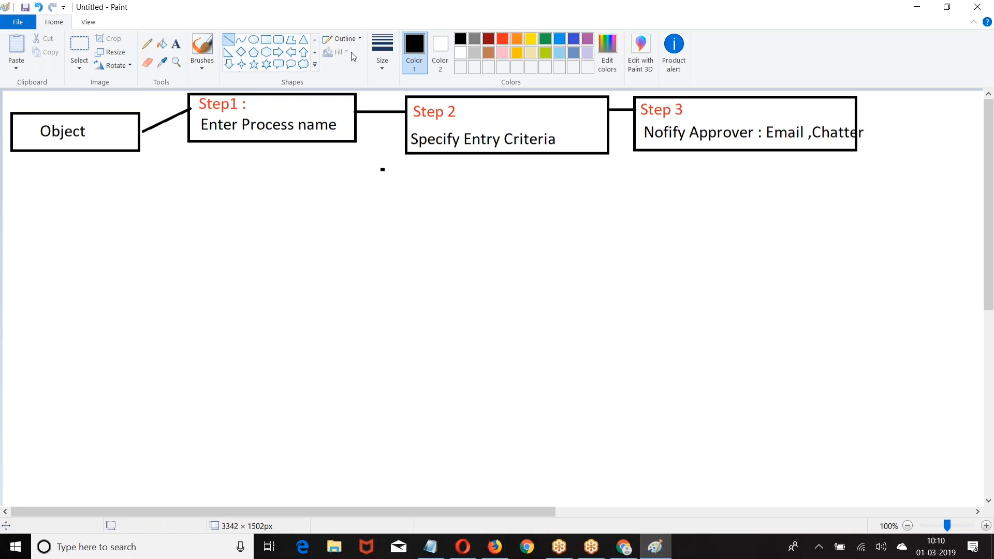
{"action": "left_click", "coordinate": [266, 39]}
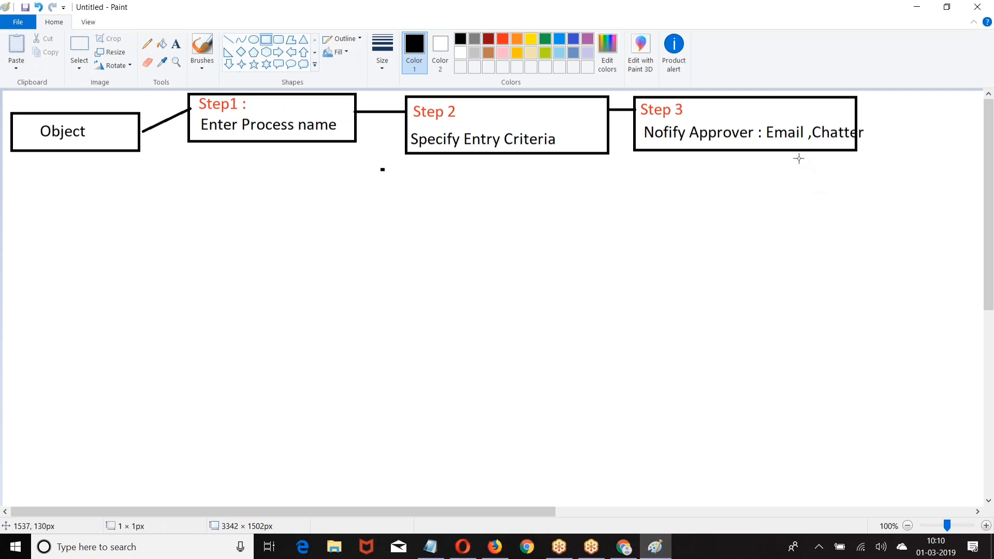
Draw a box below Step 3, then undo it along with the connector lines.
{"action": "left_click_drag", "start_coordinate": [799, 158], "coordinate": [983, 250]}
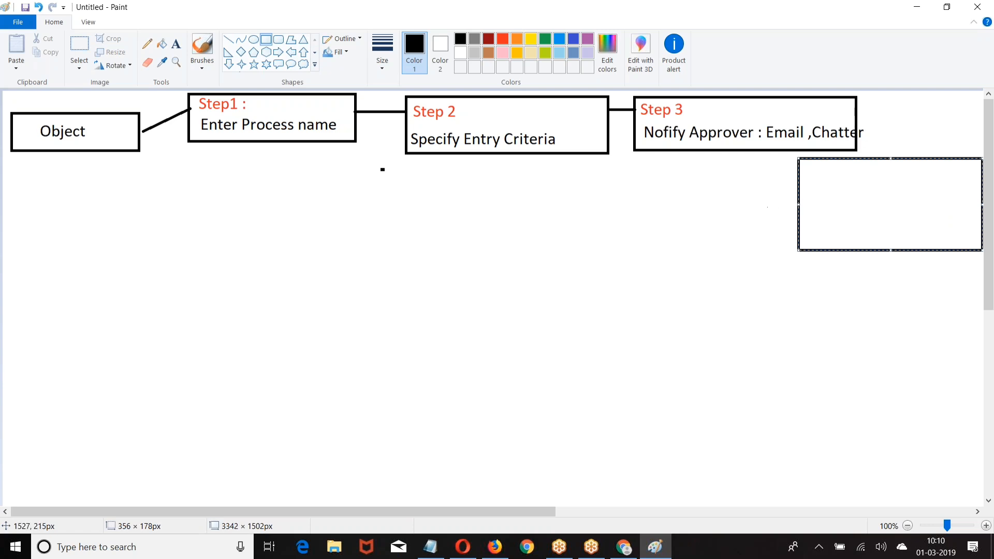
{"action": "left_click_drag", "start_coordinate": [794, 202], "coordinate": [755, 203]}
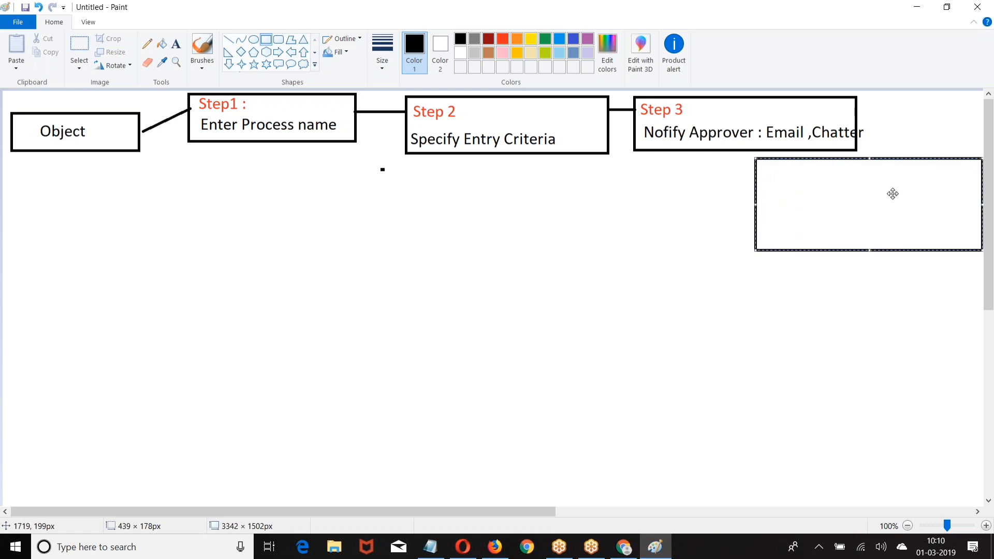
{"action": "mouse_move", "coordinate": [882, 199]}
{"action": "left_mouse_down"}
{"action": "mouse_move", "coordinate": [861, 207]}
{"action": "mouse_move", "coordinate": [872, 205]}
{"action": "left_mouse_up"}
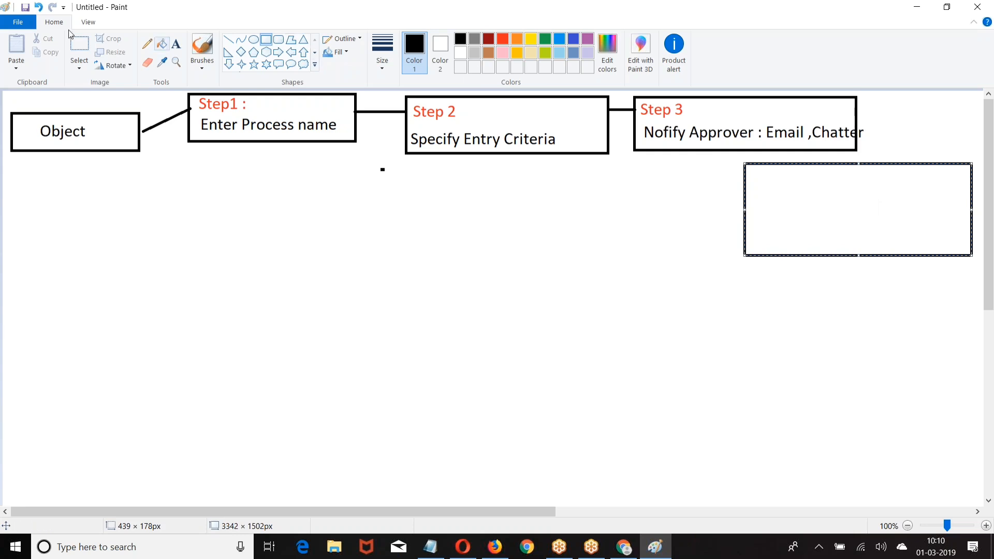
{"action": "left_click", "coordinate": [79, 45]}
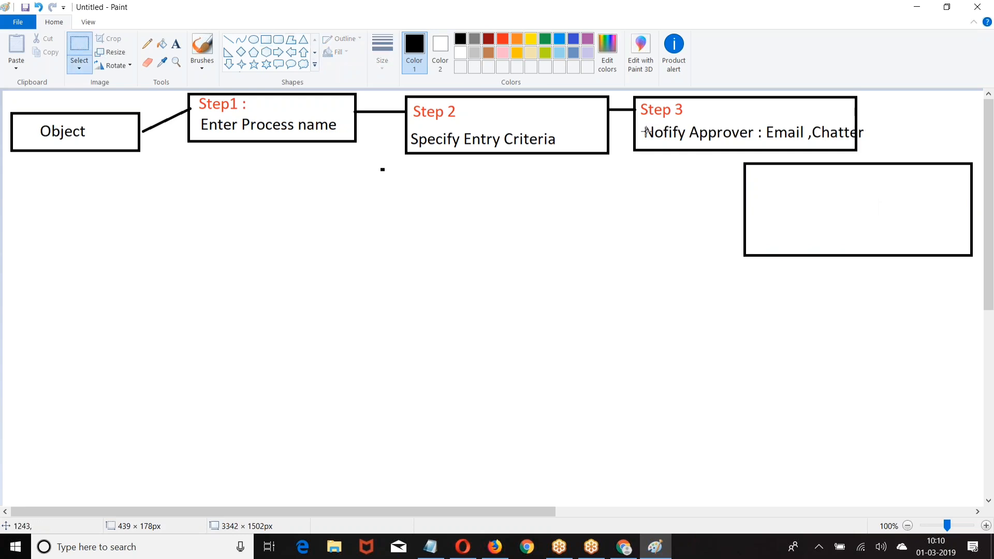
{"action": "key", "text": "ctrl+z"}
{"action": "key", "text": "ctrl+z"}
{"action": "key", "text": "ctrl+z"}
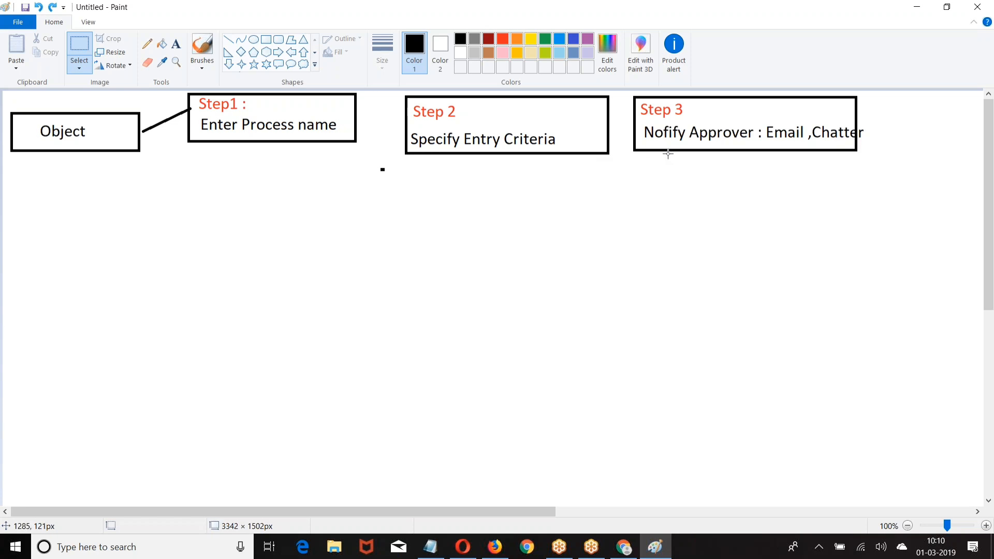
{"action": "key", "text": "ctrl+z"}
Select and delete the Step 3 box's description and heading area.
{"action": "left_click_drag", "start_coordinate": [632, 126], "coordinate": [867, 164]}
{"action": "key", "text": "Delete"}
{"action": "mouse_move", "coordinate": [708, 118]}
{"action": "left_mouse_down"}
{"action": "mouse_move", "coordinate": [630, 95]}
{"action": "mouse_move", "coordinate": [882, 142]}
{"action": "left_mouse_up"}
{"action": "key", "text": "Delete"}
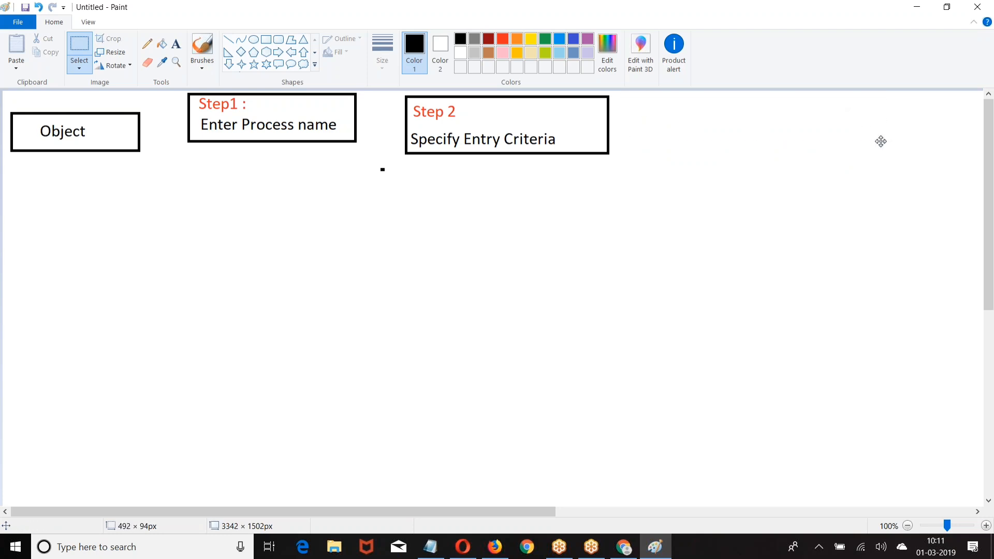
{"action": "left_click", "coordinate": [176, 44]}
Type a red 'Step 3' heading at the upper right with black item '1. Choose Automated user'.
{"action": "left_click", "coordinate": [502, 40]}
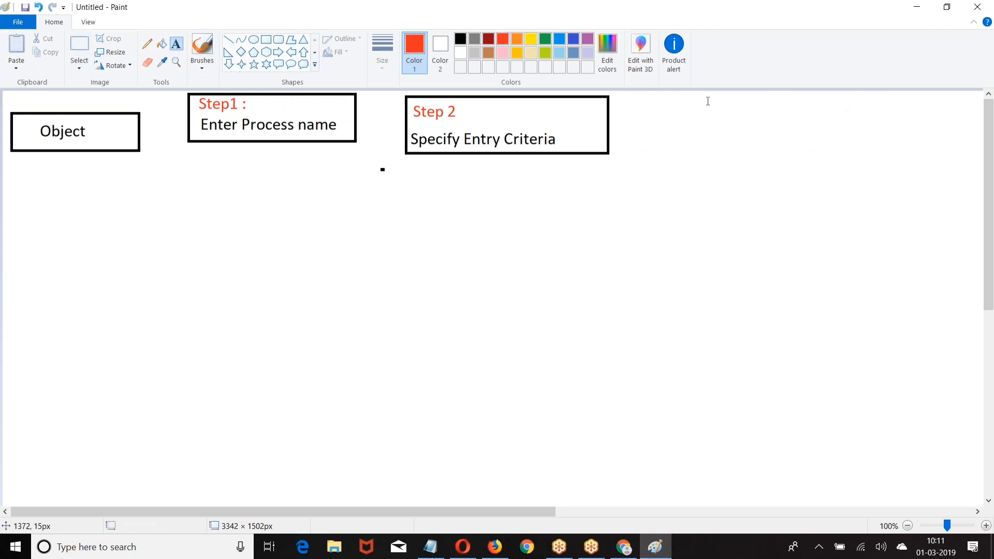
{"action": "left_click", "coordinate": [668, 93]}
{"action": "type", "text": "Step"}
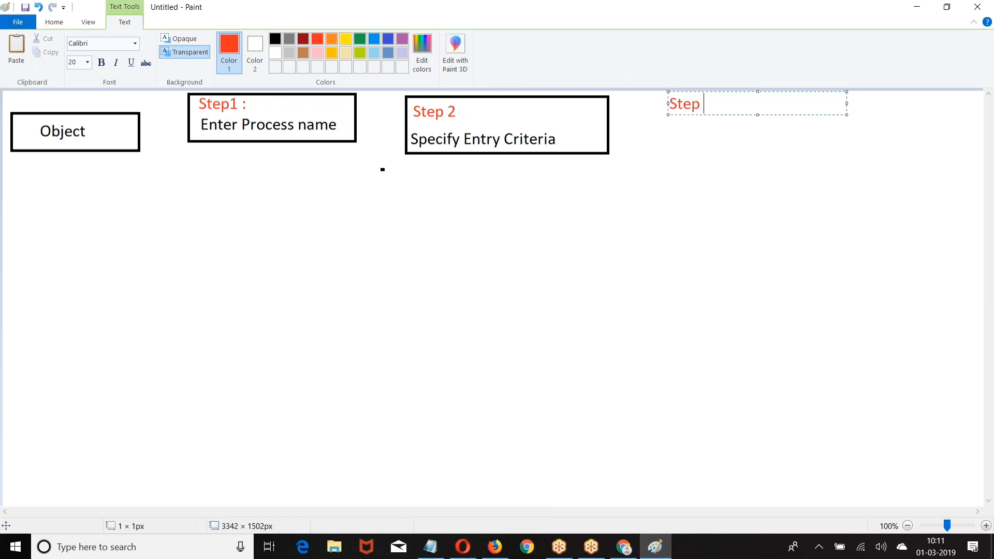
{"action": "type", "text": " 3"}
{"action": "key", "text": "Return"}
{"action": "left_click", "coordinate": [274, 40]}
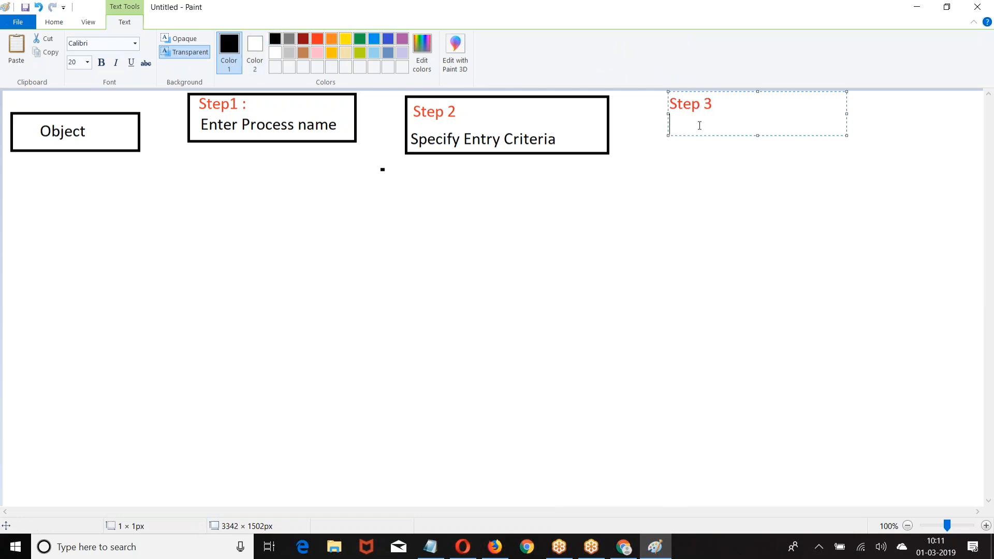
{"action": "type", "text": "1. Choose Automated user"}
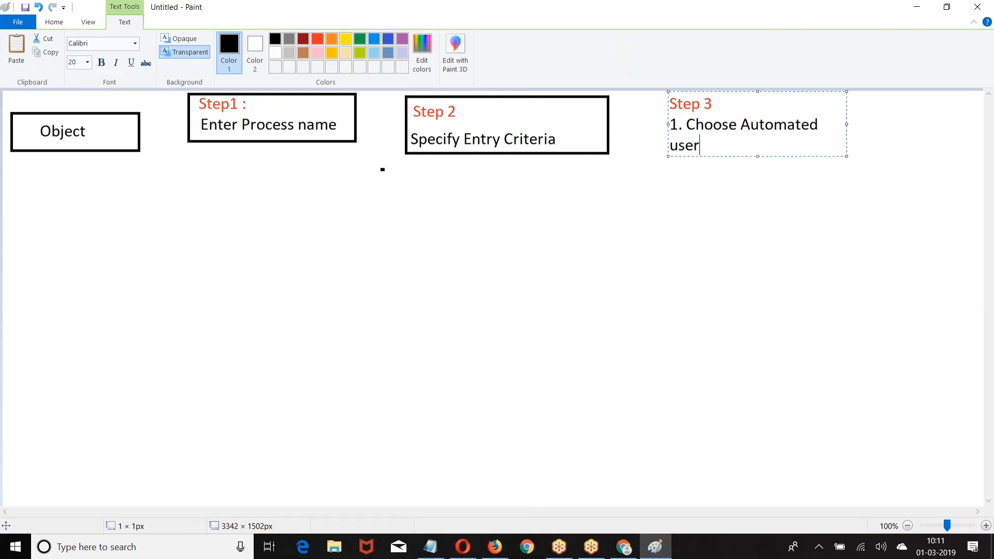
Add item '2. Record Editability' and draw a frame around the Step 3 text.
{"action": "left_click_drag", "start_coordinate": [846, 124], "coordinate": [930, 124]}
{"action": "type", "text": "2."}
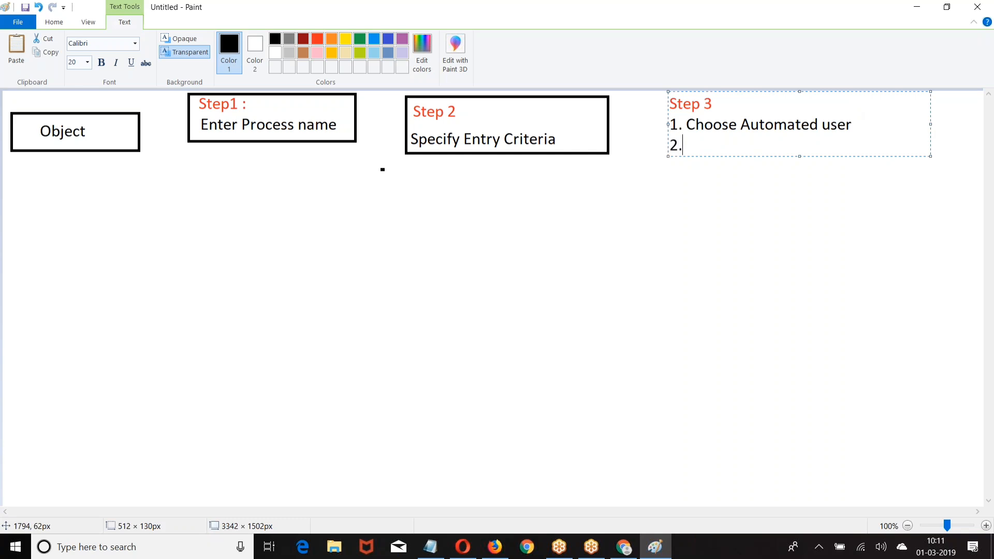
{"action": "type", "text": " er"}
{"action": "key", "text": "BackSpace"}
{"action": "type", "text": "Record Edita"}
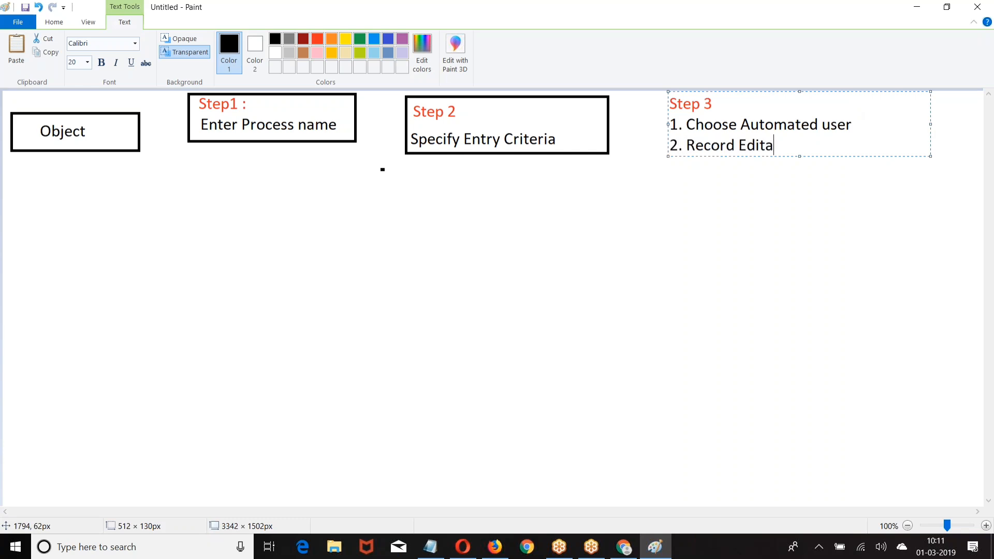
{"action": "type", "text": "bikl"}
{"action": "left_click", "coordinate": [868, 202]}
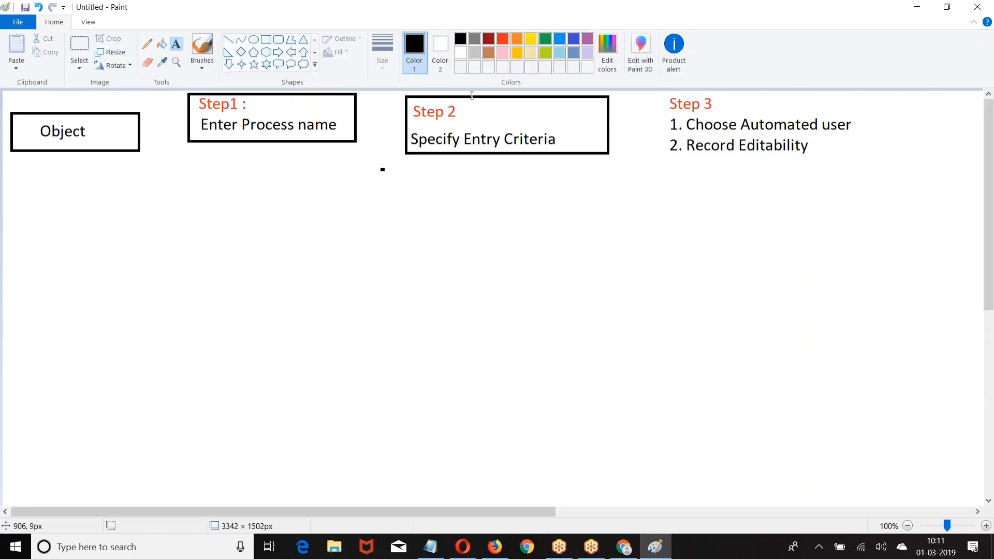
{"action": "left_click", "coordinate": [268, 39]}
{"action": "left_click_drag", "start_coordinate": [655, 95], "coordinate": [921, 155]}
Finish the Step 3 frame, draw a box below it, and add a red 'Step 4' heading.
{"action": "left_click", "coordinate": [849, 169]}
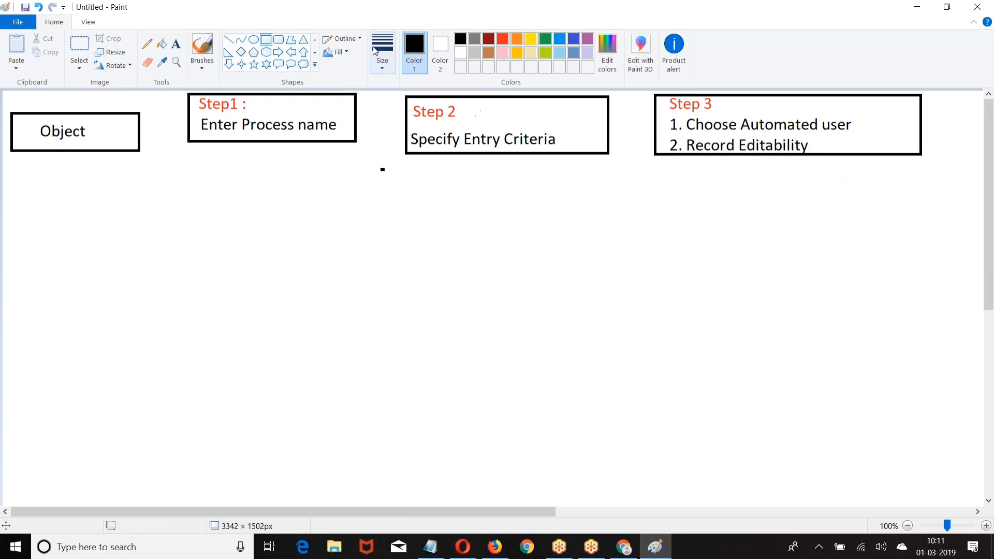
{"action": "left_click_drag", "start_coordinate": [767, 165], "coordinate": [961, 218]}
{"action": "left_click", "coordinate": [705, 196]}
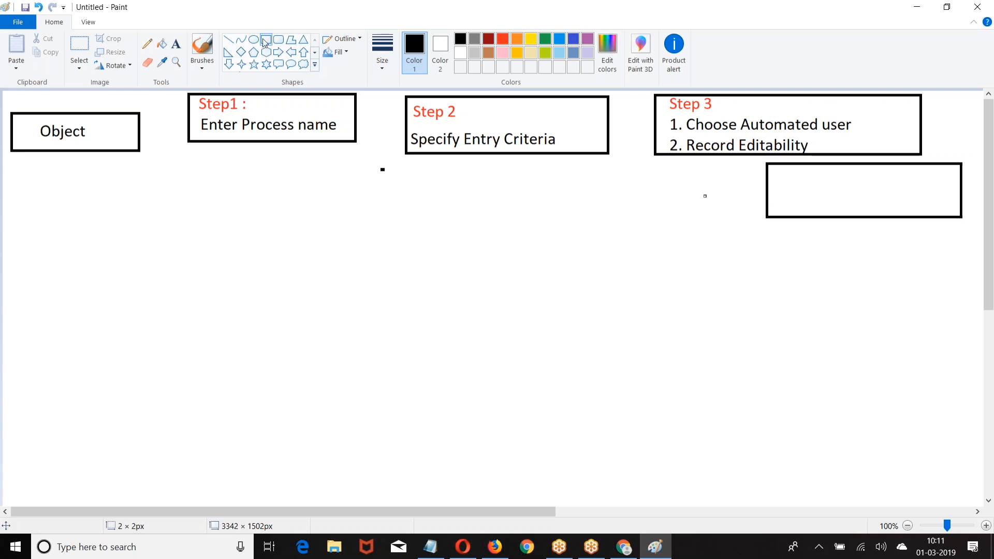
{"action": "left_click", "coordinate": [176, 43]}
{"action": "left_click", "coordinate": [503, 39]}
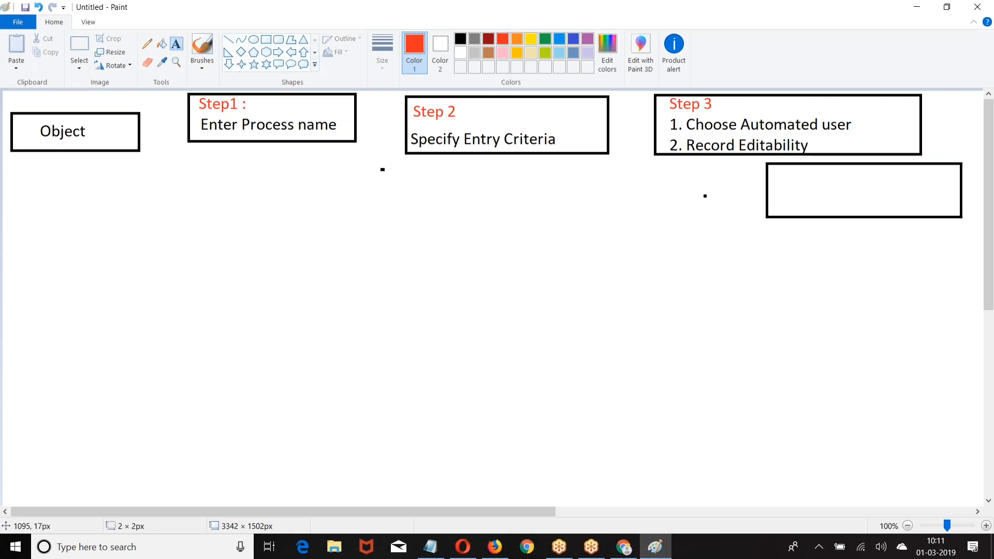
{"action": "left_click", "coordinate": [772, 163]}
{"action": "type", "text": "Ste"}
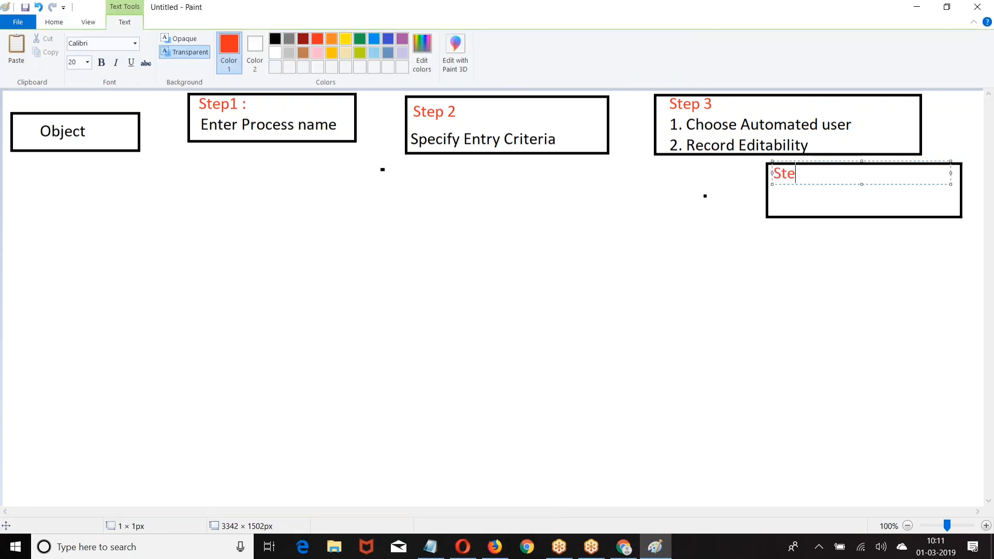
{"action": "type", "text": "p 4"}
{"action": "left_click", "coordinate": [667, 209]}
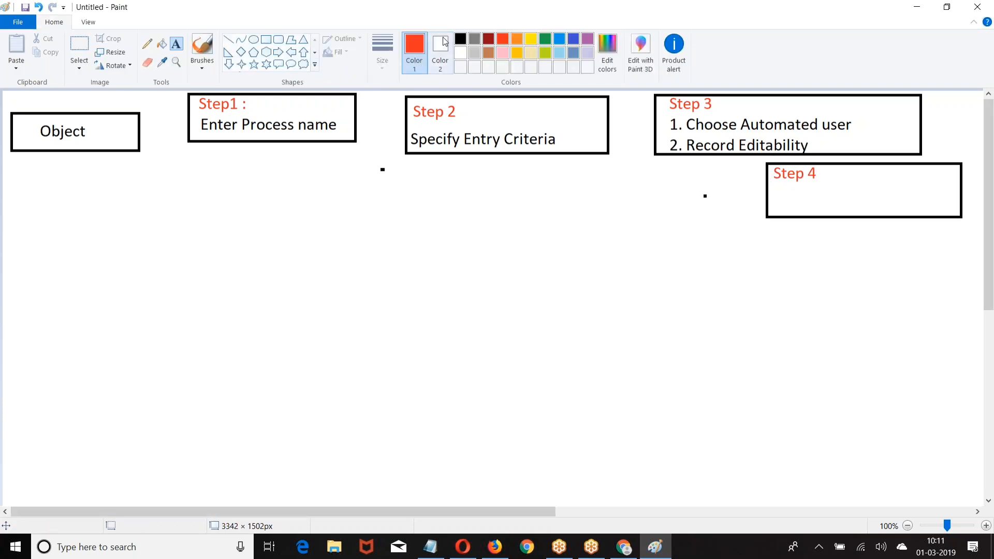
Write black '1. Notify Approver' under the Step 4 heading.
{"action": "left_click", "coordinate": [459, 39]}
{"action": "left_click", "coordinate": [776, 188]}
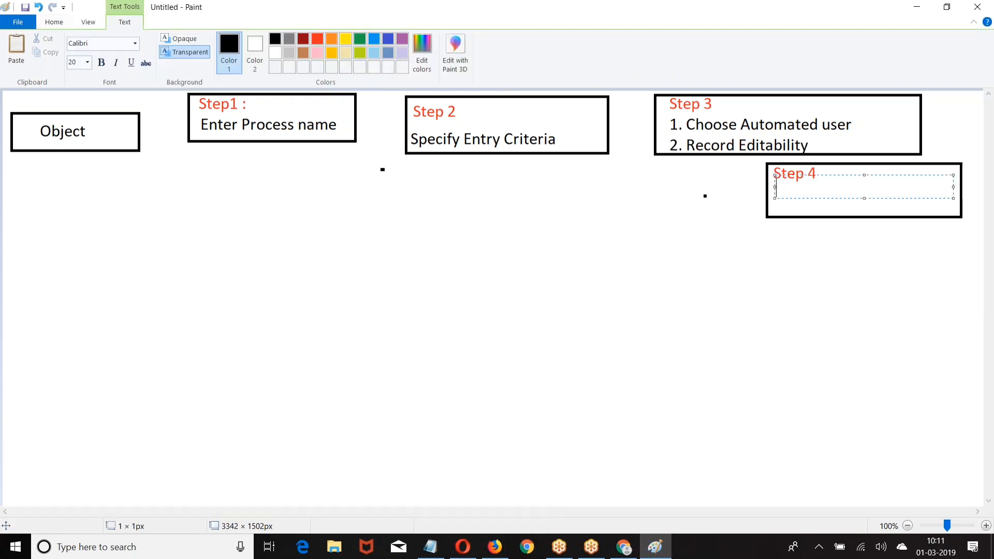
{"action": "type", "text": "1"}
{"action": "type", "text": " .BNof"}
{"action": "key", "text": "BackSpace"}
{"action": "key", "text": "BackSpace"}
{"action": "key", "text": "BackSpace"}
{"action": "key", "text": "BackSpace"}
{"action": "key", "text": "BackSpace"}
{"action": "key", "text": "BackSpace"}
{"action": "type", "text": ". Nofify"}
{"action": "key", "text": "BackSpace"}
{"action": "key", "text": "BackSpace"}
{"action": "key", "text": "BackSpace"}
{"action": "key", "text": "BackSpace"}
{"action": "key", "text": "BackSpace"}
{"action": "key", "text": "BackSpace"}
{"action": "key", "text": "BackSpace"}
{"action": "type", "text": "Notify "}
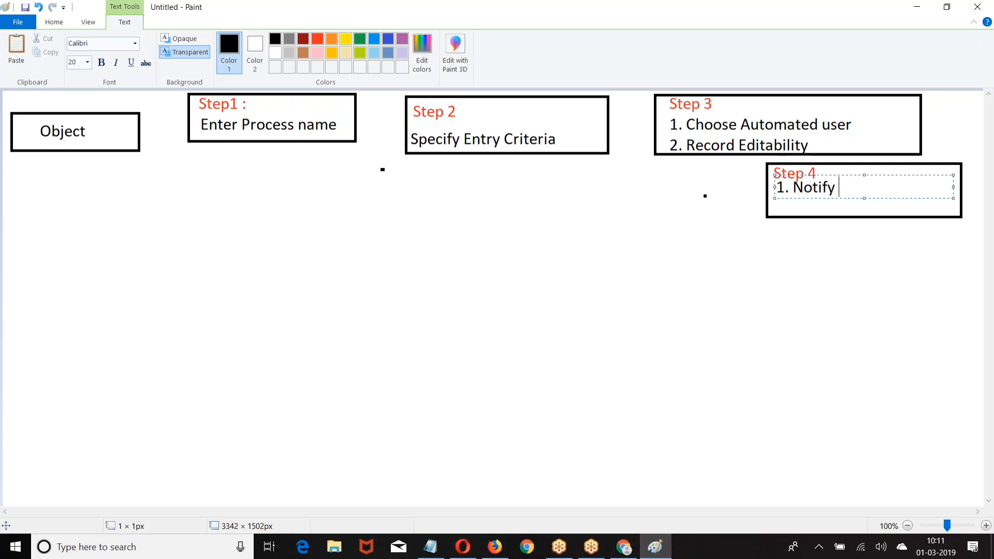
{"action": "type", "text": "Approver"}
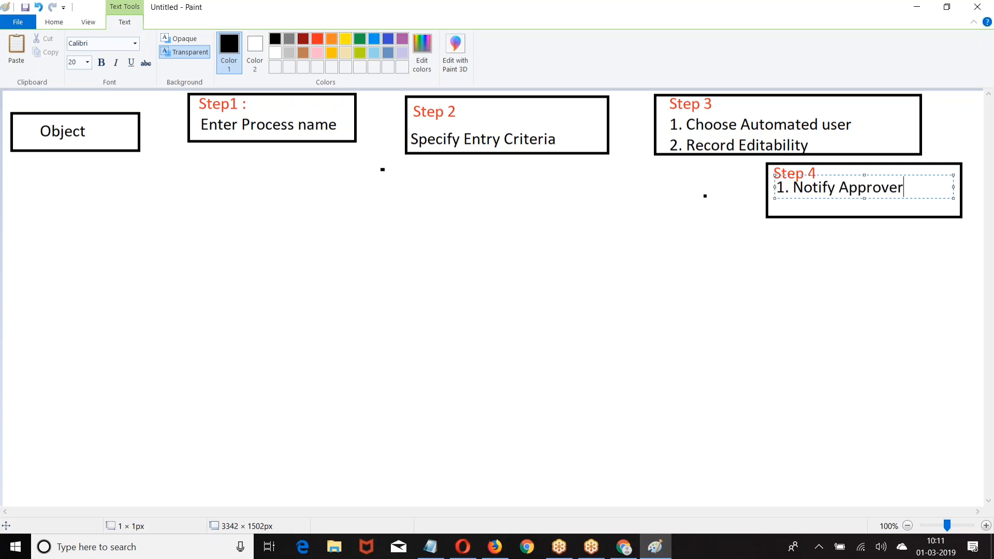
{"action": "left_click", "coordinate": [765, 249]}
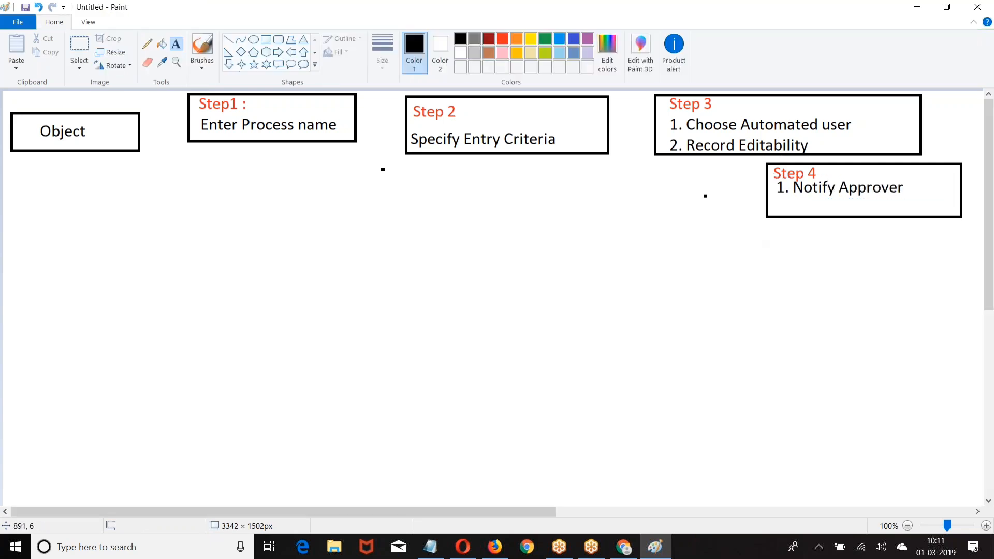
{"action": "left_click", "coordinate": [266, 40]}
Draw a tall box below Step 4, replacing a misplaced one, with a red 'Step 5' heading.
{"action": "left_click_drag", "start_coordinate": [487, 164], "coordinate": [714, 217]}
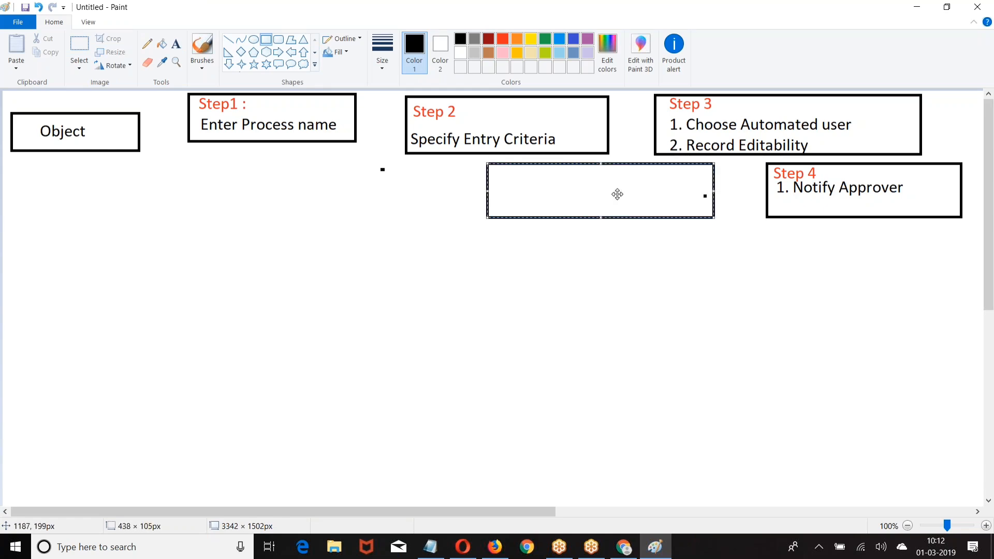
{"action": "key", "text": "ctrl+z"}
{"action": "left_click_drag", "start_coordinate": [769, 237], "coordinate": [972, 374]}
{"action": "left_click", "coordinate": [176, 44]}
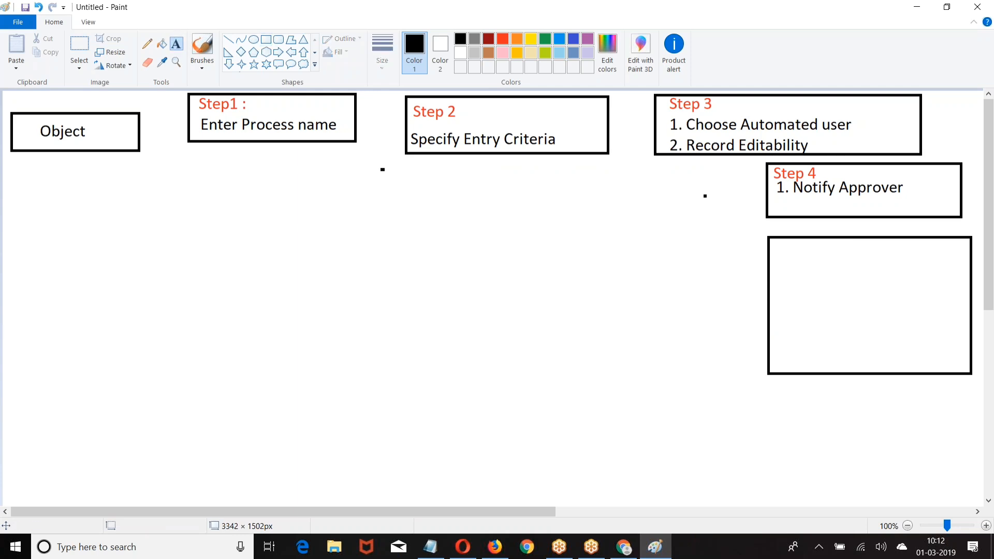
{"action": "left_click", "coordinate": [782, 241]}
{"action": "type", "text": "Ste"}
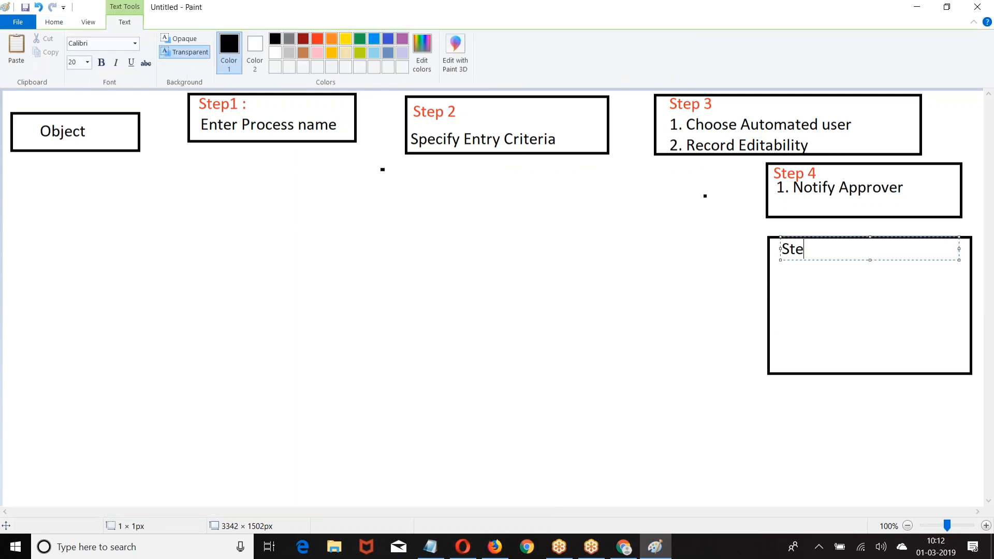
{"action": "type", "text": "p 5"}
{"action": "key", "text": "ctrl+a"}
{"action": "left_click", "coordinate": [319, 40]}
{"action": "left_click", "coordinate": [799, 273]}
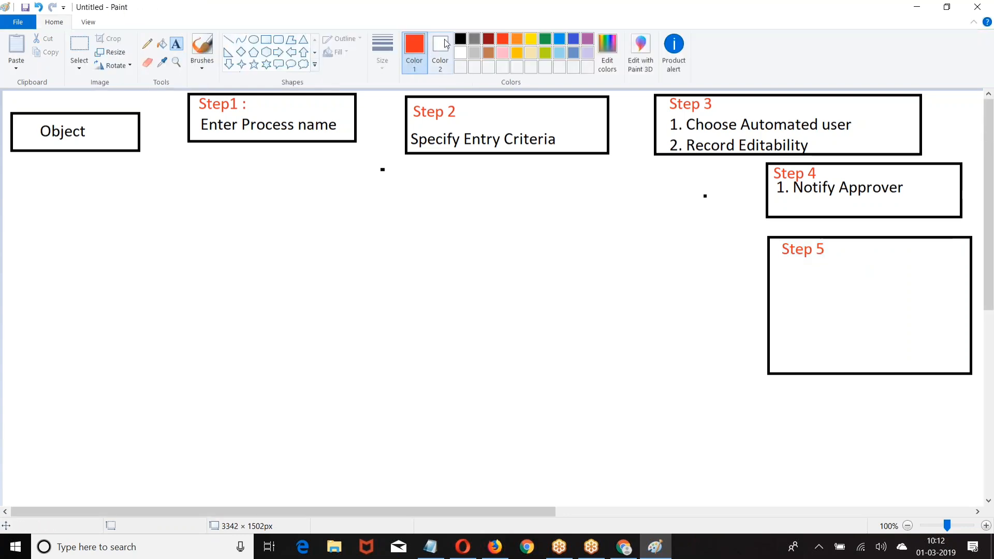
List 'Approver PageLayout', '1. Approval history' and 'How to approve' under the Step 5 heading.
{"action": "left_click", "coordinate": [460, 39]}
{"action": "left_click", "coordinate": [777, 270]}
{"action": "type", "text": "A"}
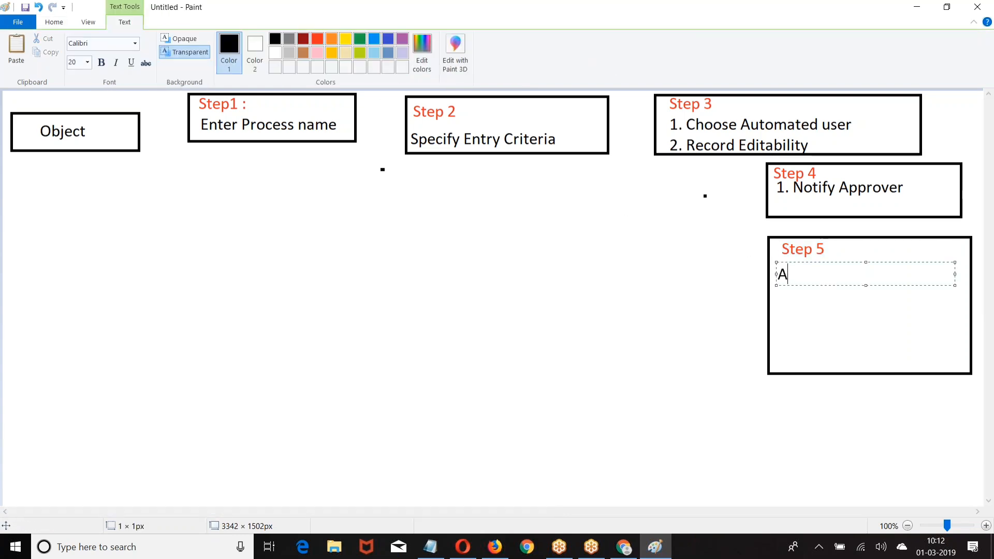
{"action": "type", "text": "pprover PageLayout"}
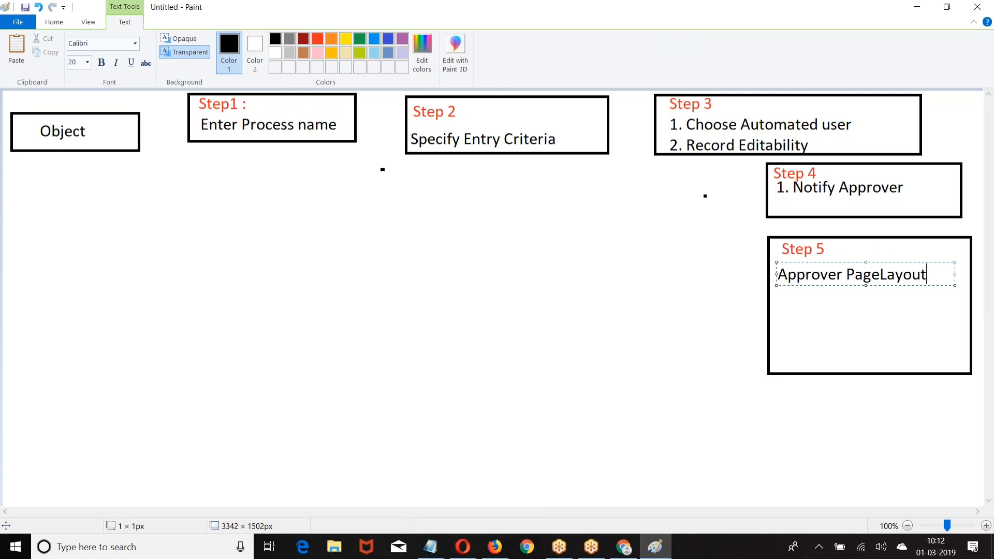
{"action": "key", "text": "Return"}
{"action": "type", "text": "1. APprova"}
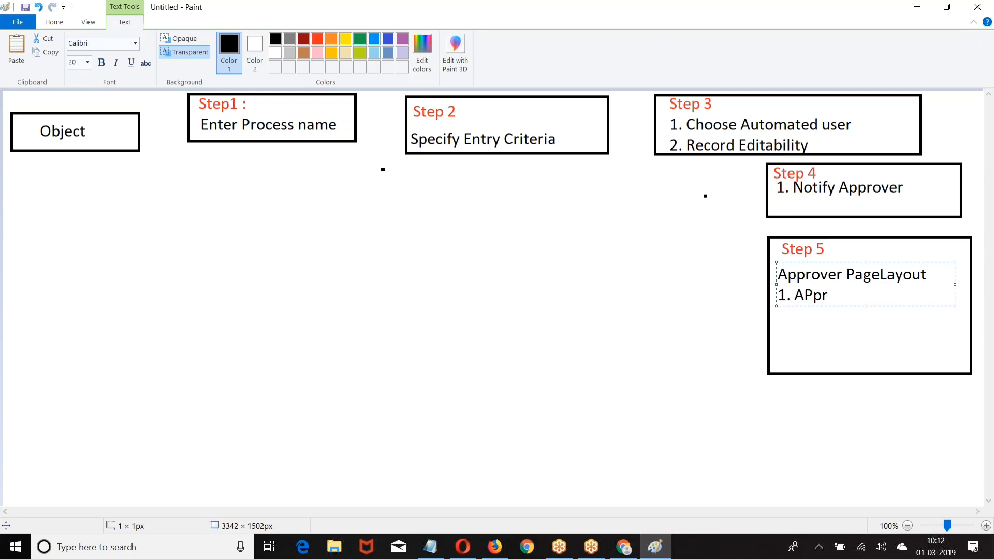
{"action": "key", "text": "BackSpace"}
{"action": "key", "text": "BackSpace"}
{"action": "key", "text": "BackSpace"}
{"action": "key", "text": "BackSpace"}
{"action": "type", "text": "pproval h"}
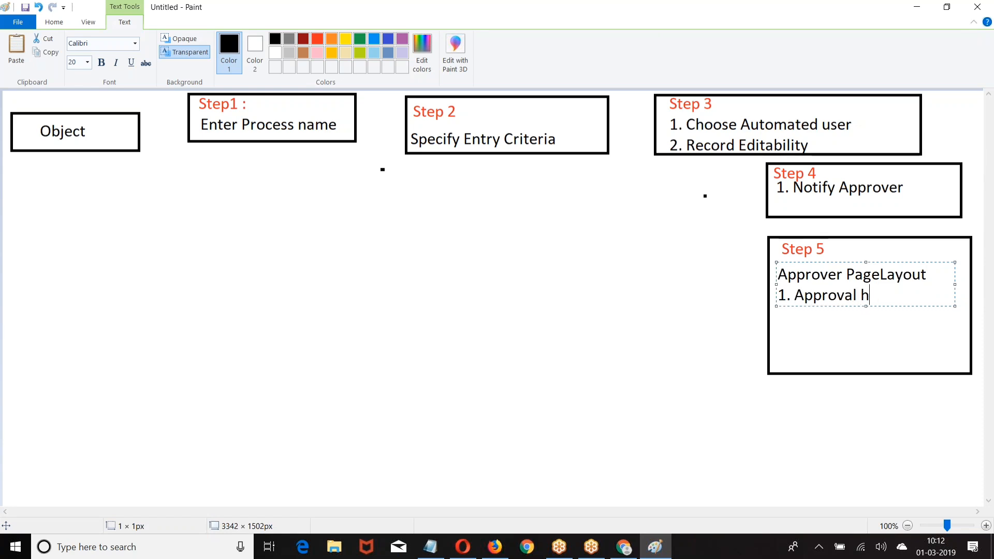
{"action": "type", "text": "istory  How"}
{"action": "key", "text": "Return"}
{"action": "key", "text": "Return"}
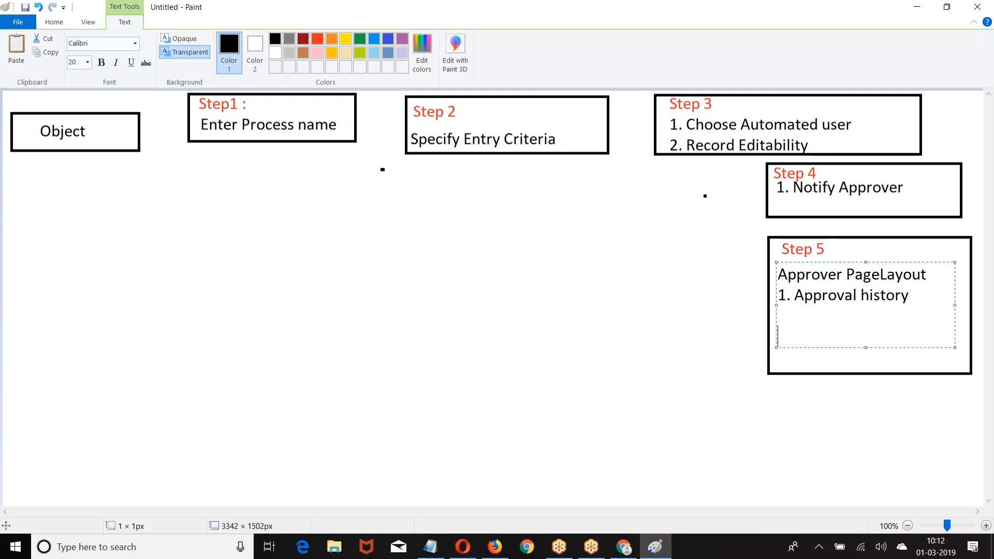
{"action": "type", "text": "How to approv"}
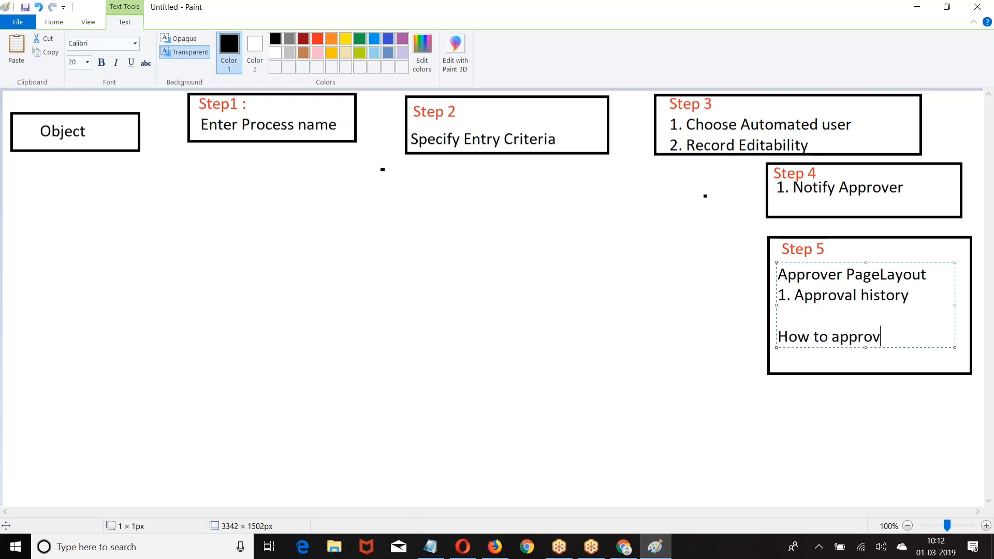
{"action": "type", "text": "e"}
{"action": "left_click", "coordinate": [695, 282]}
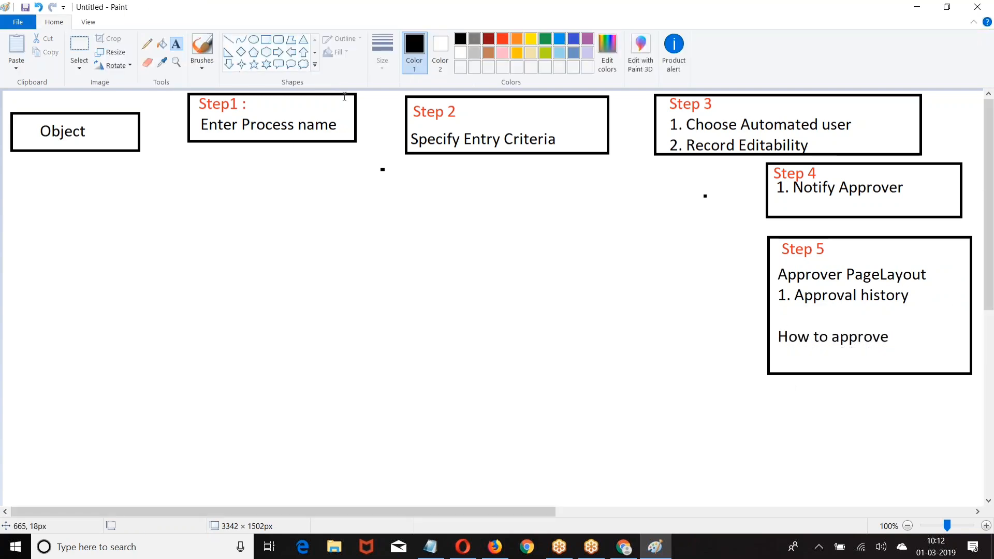
Draw a box below Step 5 reading red 'Step :6' over black 'Initial Submitter'.
{"action": "left_click", "coordinate": [265, 39]}
{"action": "left_click_drag", "start_coordinate": [768, 385], "coordinate": [971, 466]}
{"action": "left_click_drag", "start_coordinate": [619, 383], "coordinate": [625, 384]}
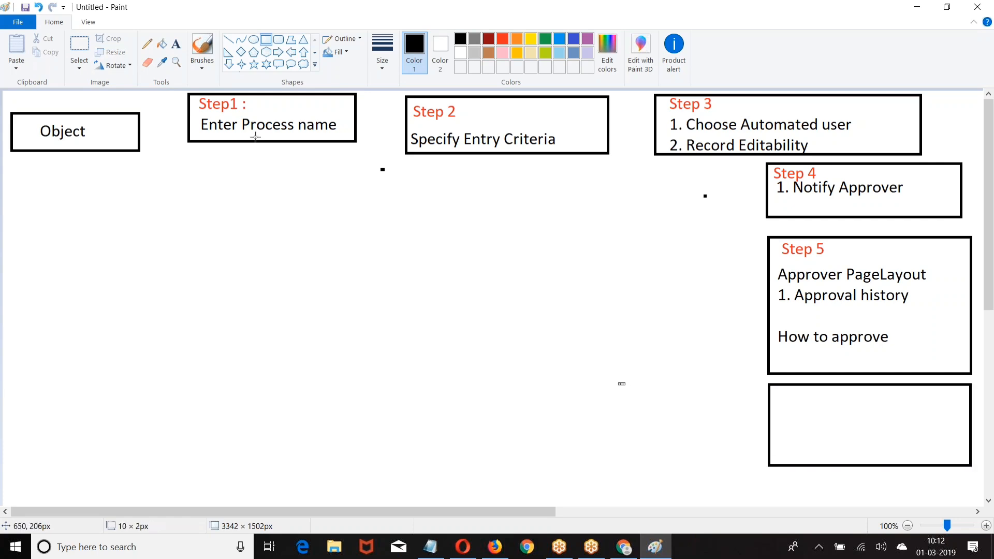
{"action": "left_click", "coordinate": [501, 43]}
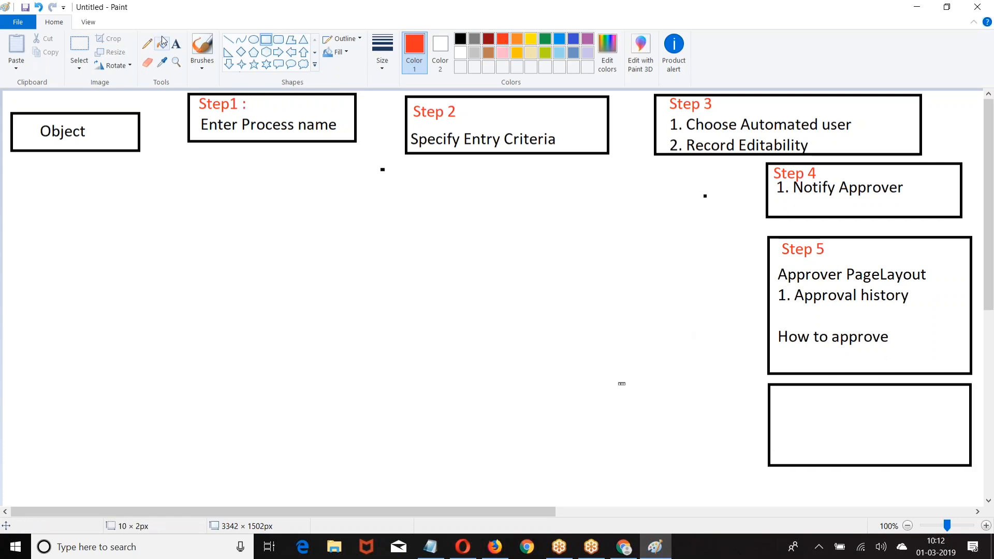
{"action": "left_click", "coordinate": [176, 44]}
{"action": "left_click", "coordinate": [787, 392]}
{"action": "type", "text": "S"}
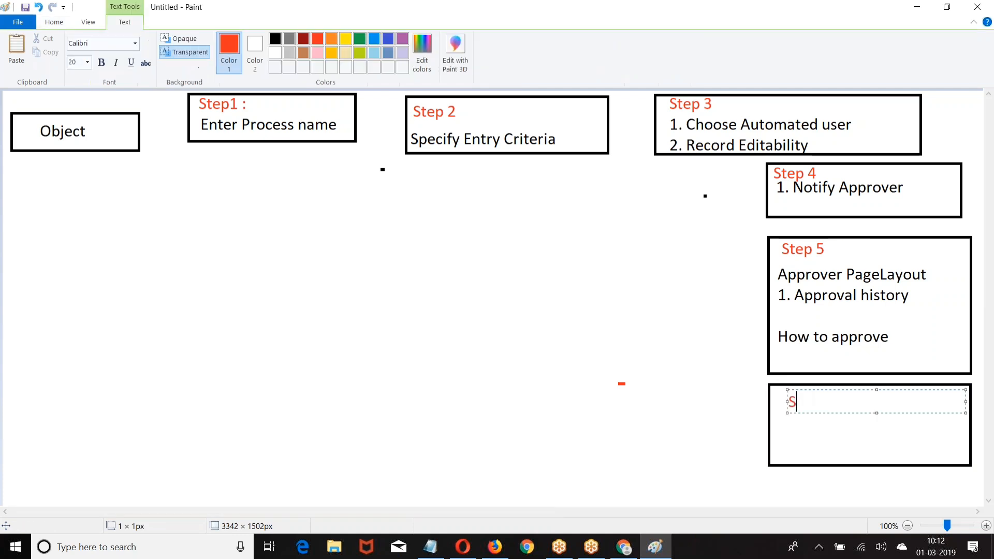
{"action": "type", "text": "tep :"}
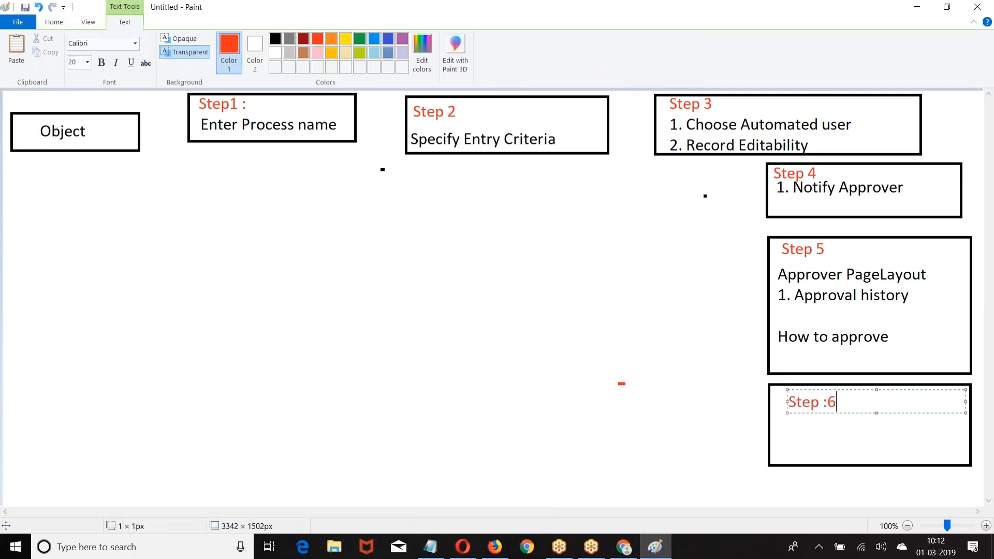
{"action": "type", "text": "6"}
{"action": "key", "text": "Return"}
{"action": "left_click", "coordinate": [275, 39]}
{"action": "type", "text": "1"}
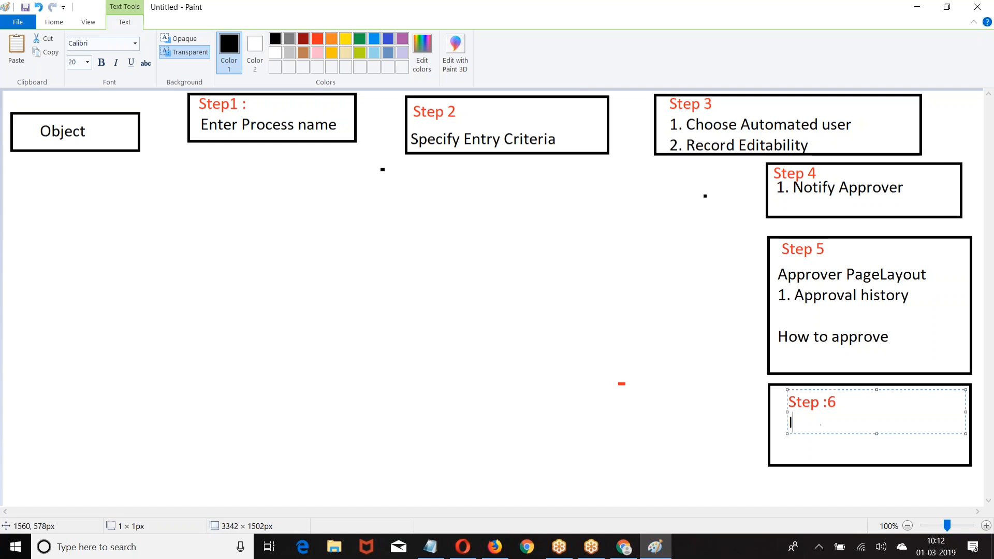
{"action": "type", "text": "nitial Submitter"}
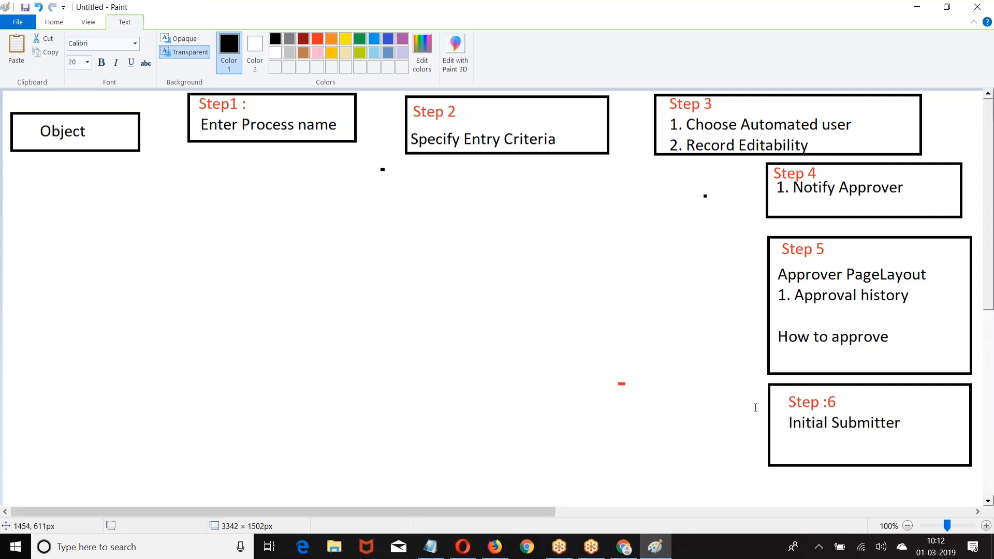
{"action": "left_click", "coordinate": [306, 188]}
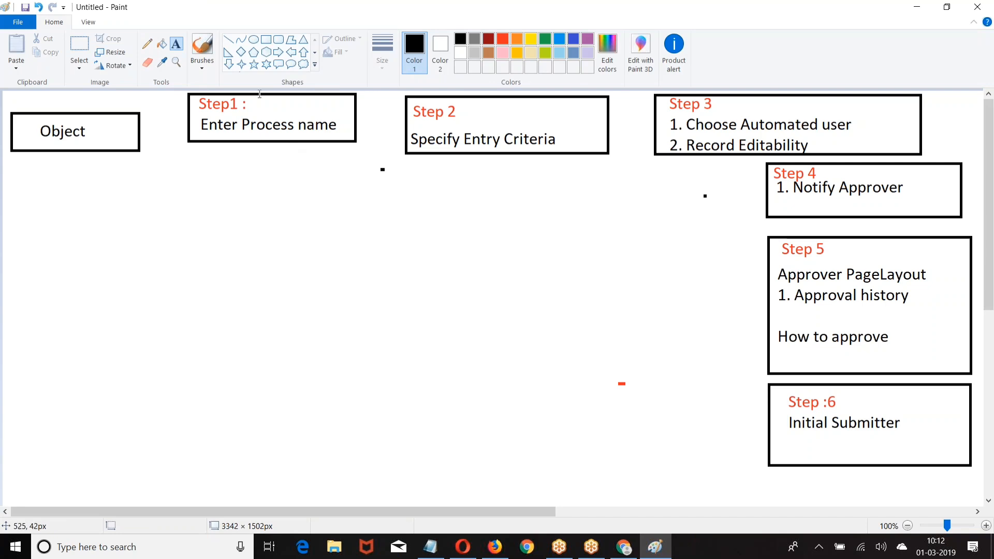
Draw grouping frames around the Object–Step 3 row and the Step 4–6 boxes.
{"action": "left_click", "coordinate": [266, 39]}
{"action": "left_click_drag", "start_coordinate": [6, 92], "coordinate": [955, 163]}
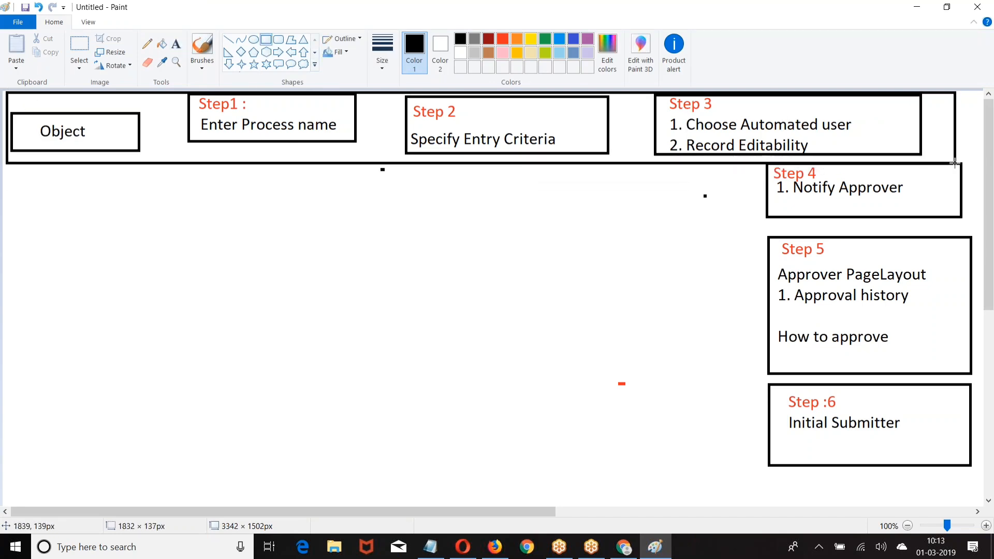
{"action": "left_click_drag", "start_coordinate": [738, 165], "coordinate": [979, 482]}
{"action": "left_click", "coordinate": [662, 460]}
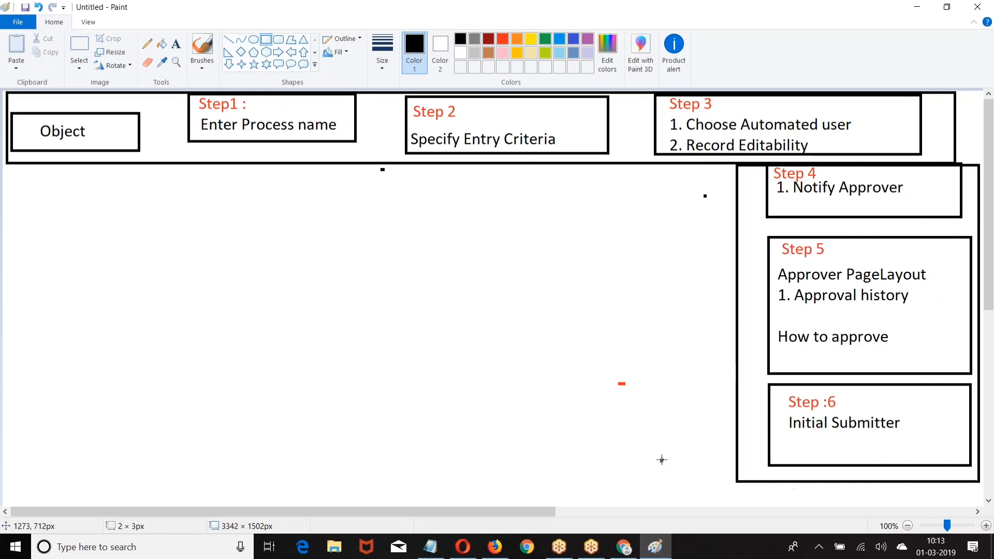
Add a decision diamond left of the Step 4–6 frame, joined by a line, with a short line leading left.
{"action": "left_click", "coordinate": [241, 52]}
{"action": "left_click_drag", "start_coordinate": [625, 244], "coordinate": [628, 270]}
{"action": "left_click", "coordinate": [696, 266]}
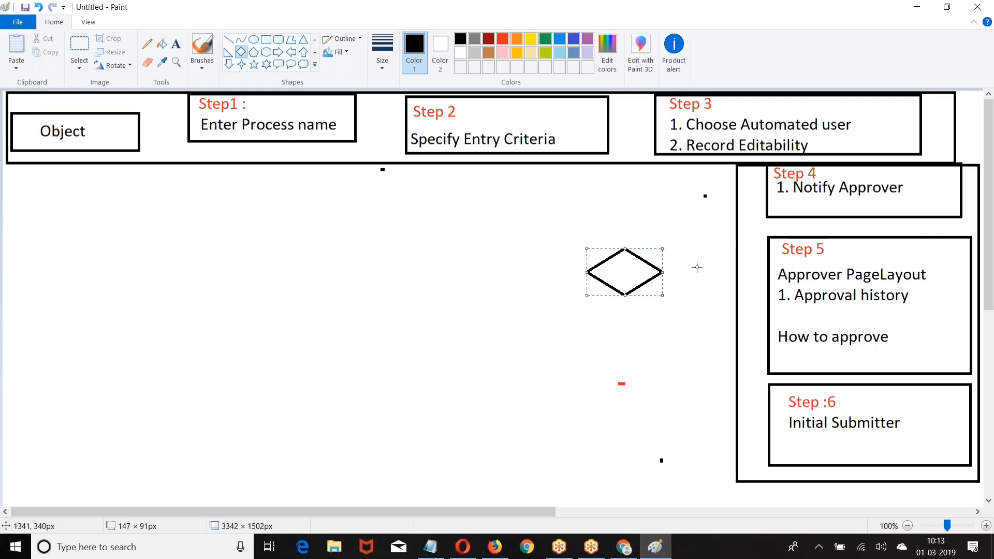
{"action": "left_click", "coordinate": [229, 41]}
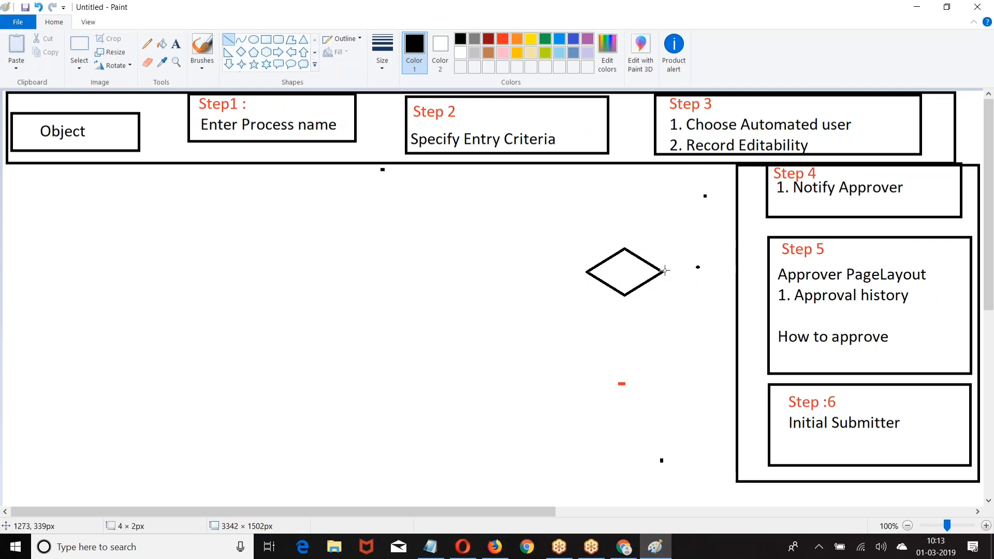
{"action": "left_click_drag", "start_coordinate": [666, 271], "coordinate": [736, 272]}
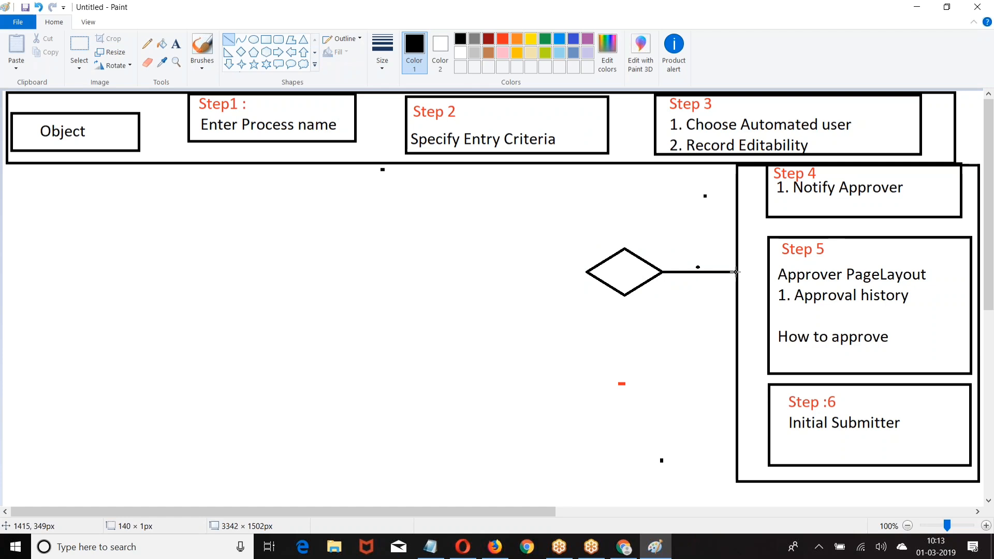
{"action": "mouse_move", "coordinate": [538, 270]}
{"action": "left_mouse_down"}
{"action": "mouse_move", "coordinate": [566, 270]}
{"action": "mouse_move", "coordinate": [538, 270]}
{"action": "left_mouse_up"}
Draw a wide rectangle box to the left of the diamond.
{"action": "left_click", "coordinate": [376, 214]}
{"action": "left_click", "coordinate": [266, 39]}
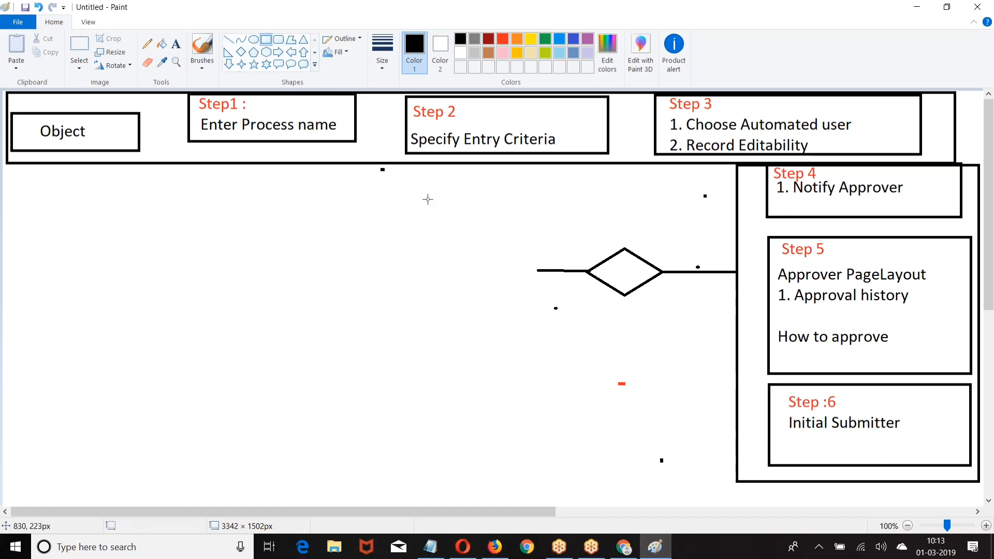
{"action": "left_click_drag", "start_coordinate": [403, 170], "coordinate": [535, 296]}
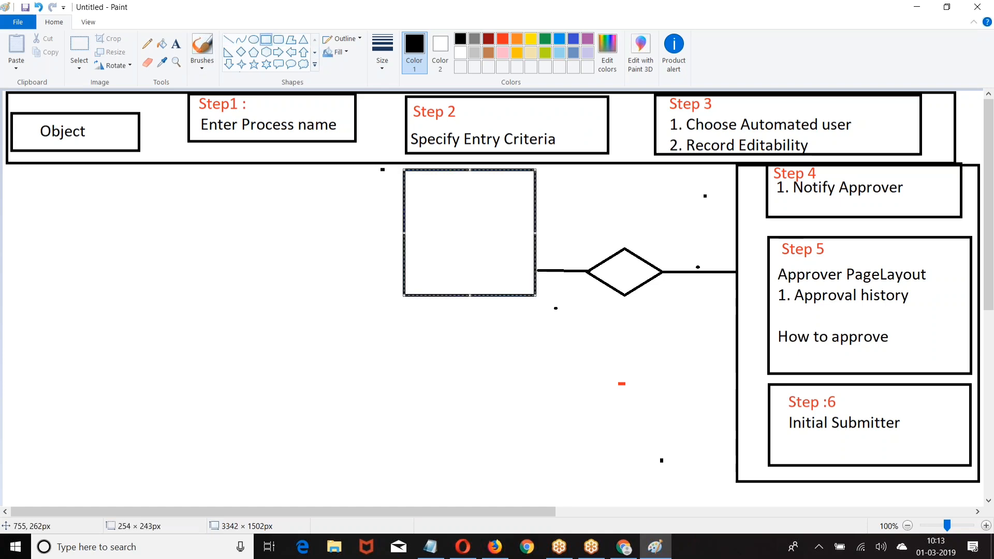
{"action": "left_click_drag", "start_coordinate": [403, 230], "coordinate": [269, 228]}
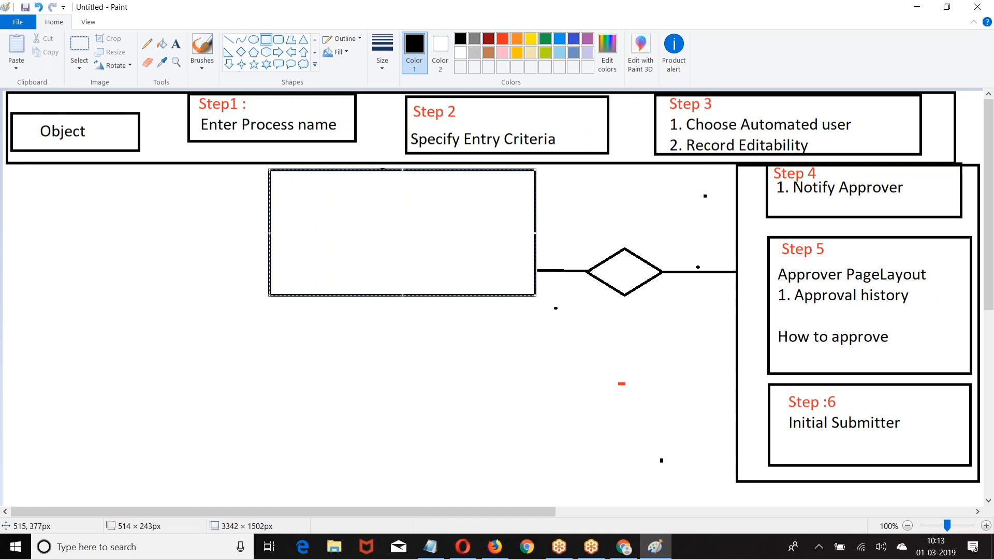
{"action": "left_click", "coordinate": [144, 111]}
Write 'Approval Step : 1' on two lines inside the new box.
{"action": "left_click", "coordinate": [176, 43]}
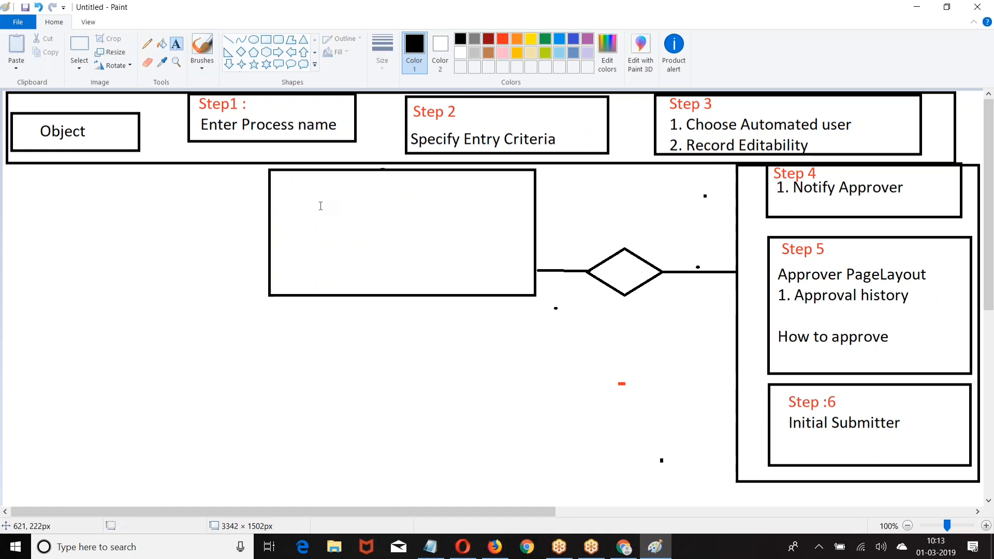
{"action": "left_click", "coordinate": [292, 180]}
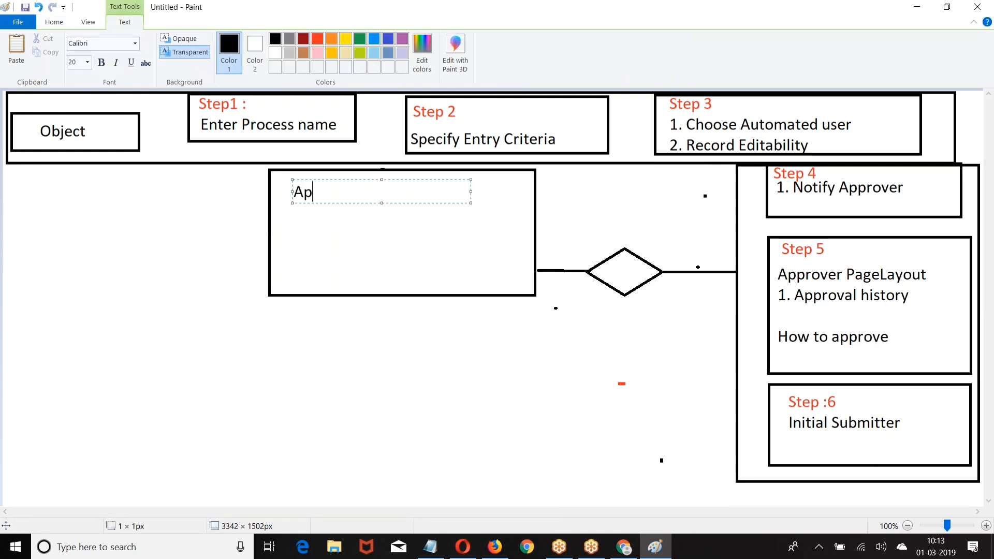
{"action": "type", "text": "Approval Step"}
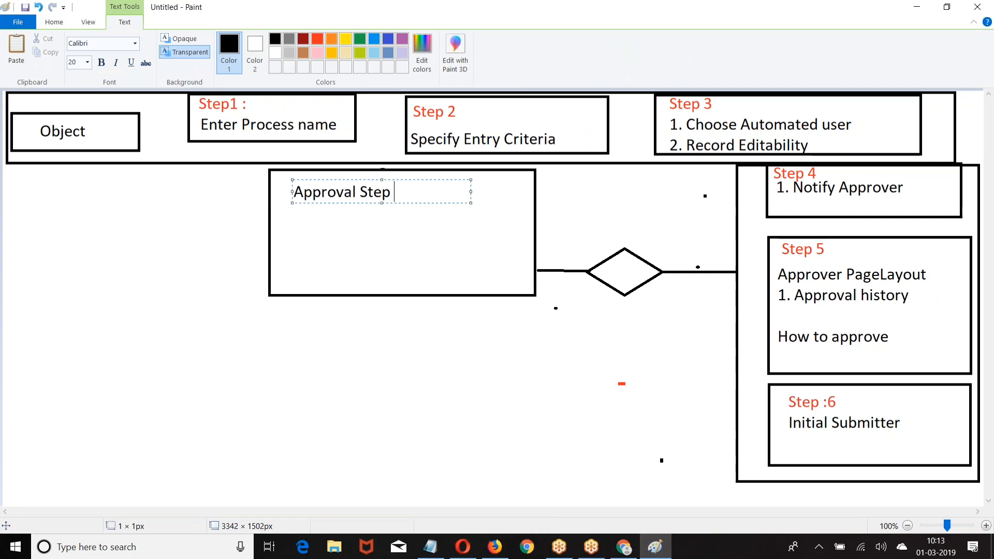
{"action": "type", "text": " :"}
{"action": "key", "text": "Return"}
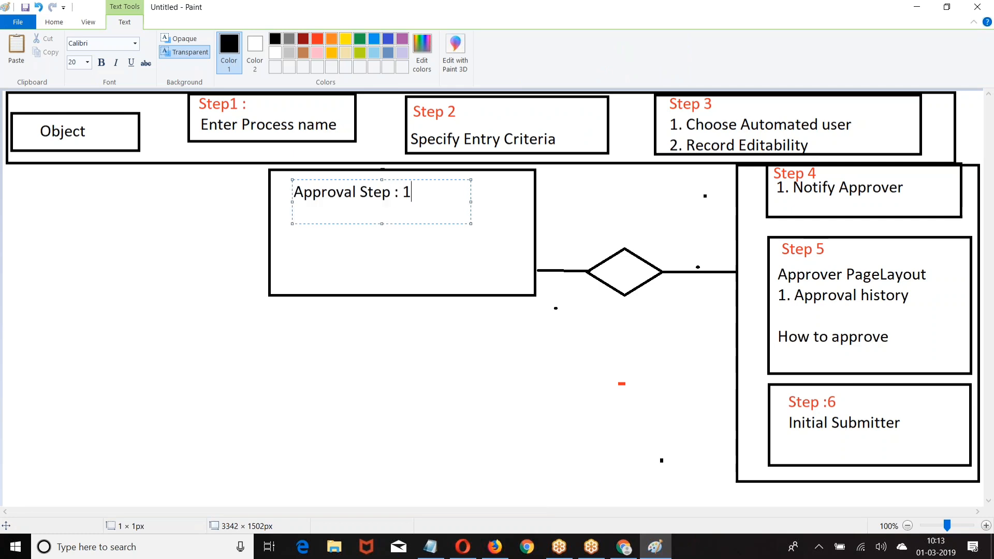
{"action": "type", "text": "1"}
{"action": "key", "text": "Return"}
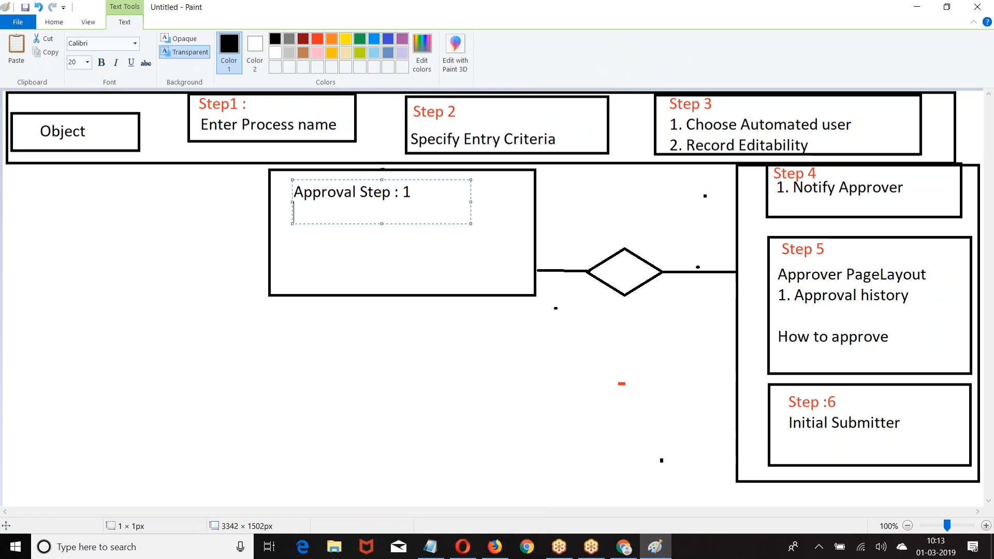
Label the connector line 'Yes' and the diamond 'All'.
{"action": "left_click_drag", "start_coordinate": [554, 249], "coordinate": [732, 272]}
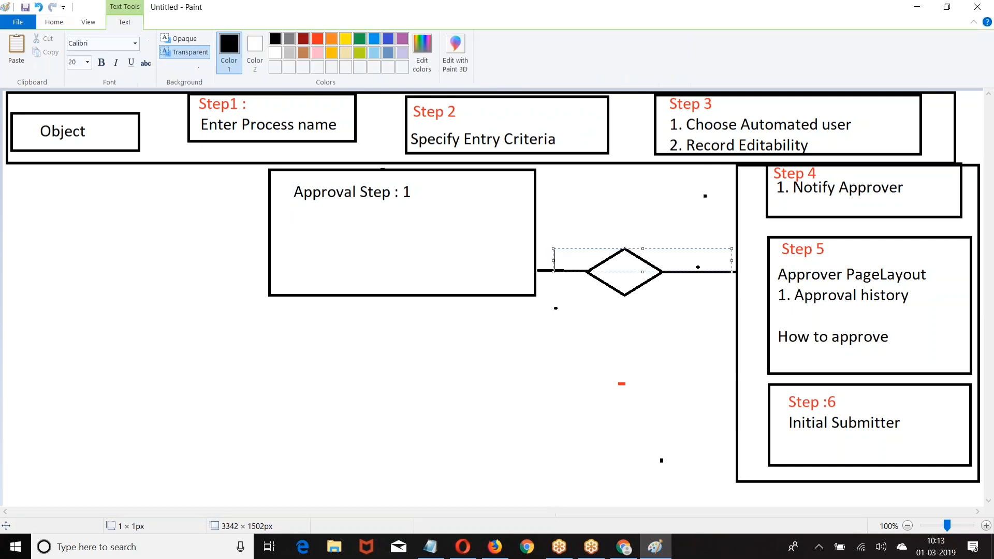
{"action": "left_click", "coordinate": [619, 269]}
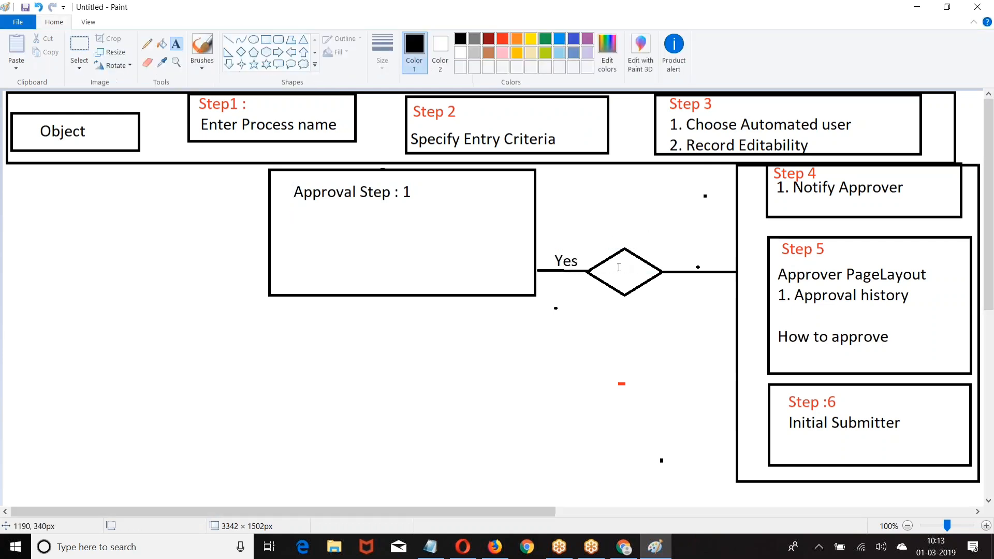
{"action": "left_click", "coordinate": [609, 272]}
{"action": "type", "text": "All"}
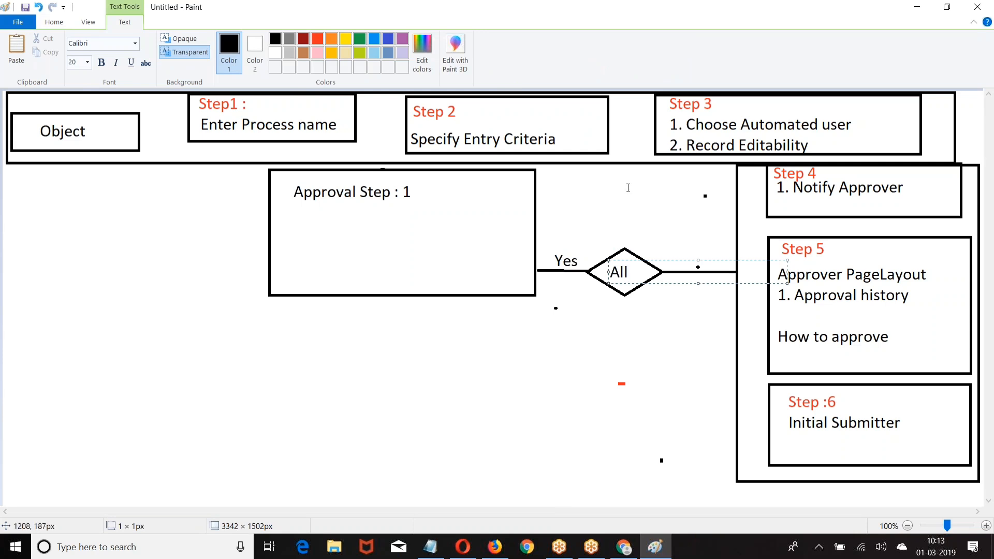
{"action": "left_click", "coordinate": [628, 187]}
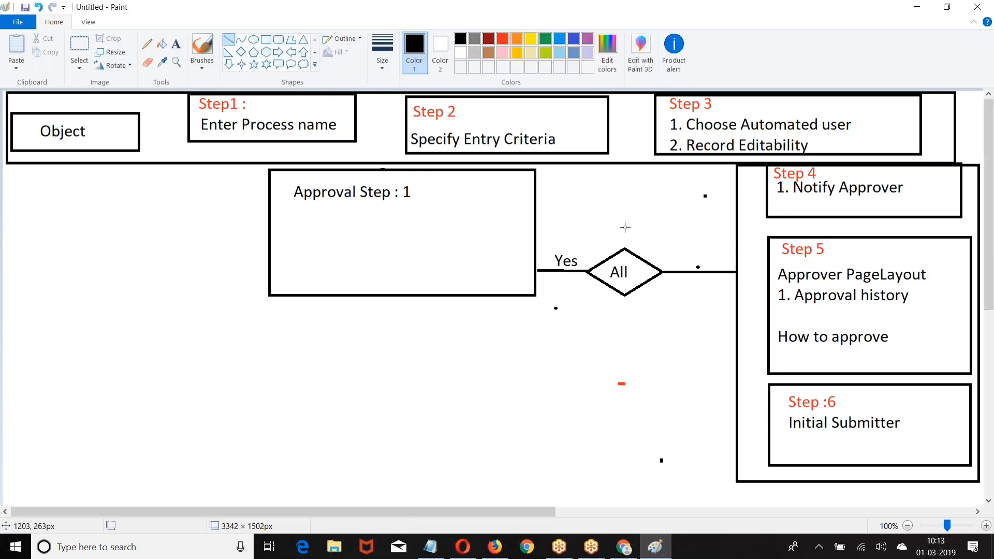
Add a vertical line and a second diamond above, then link the Approval Step box to it.
{"action": "left_click_drag", "start_coordinate": [624, 222], "coordinate": [625, 248]}
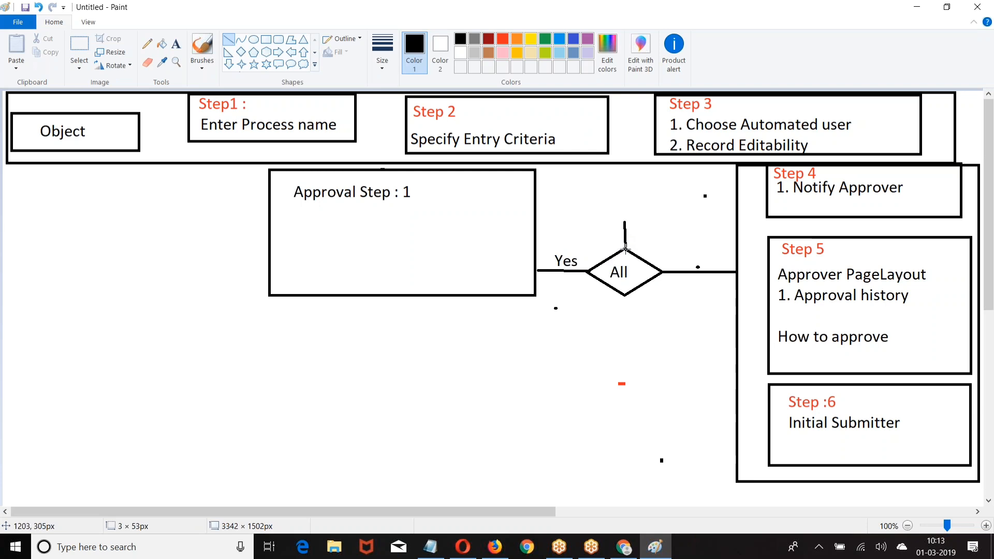
{"action": "left_click", "coordinate": [241, 52]}
{"action": "mouse_move", "coordinate": [605, 175]}
{"action": "left_mouse_down"}
{"action": "mouse_move", "coordinate": [667, 215]}
{"action": "mouse_move", "coordinate": [628, 199]}
{"action": "left_mouse_up"}
{"action": "left_click", "coordinate": [705, 196]}
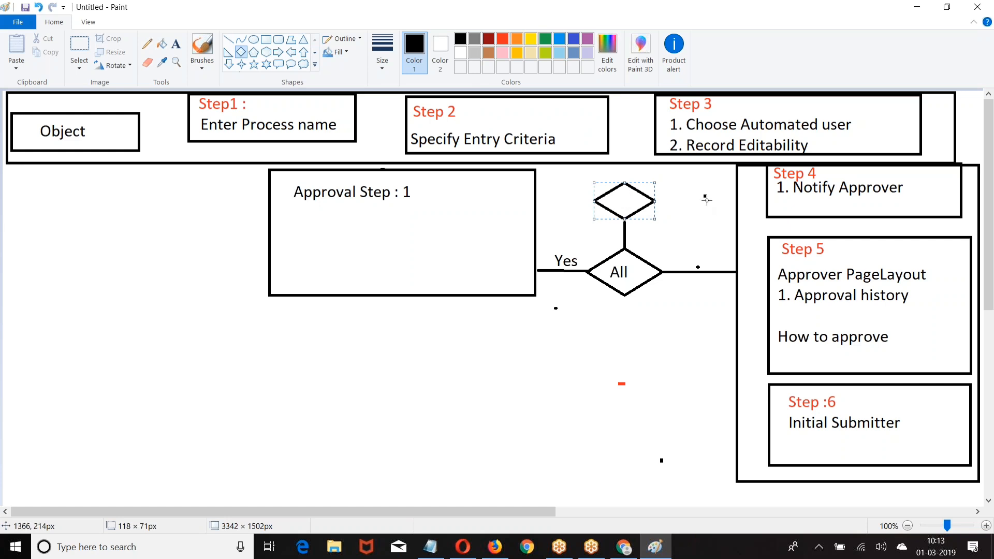
{"action": "left_click", "coordinate": [228, 40]}
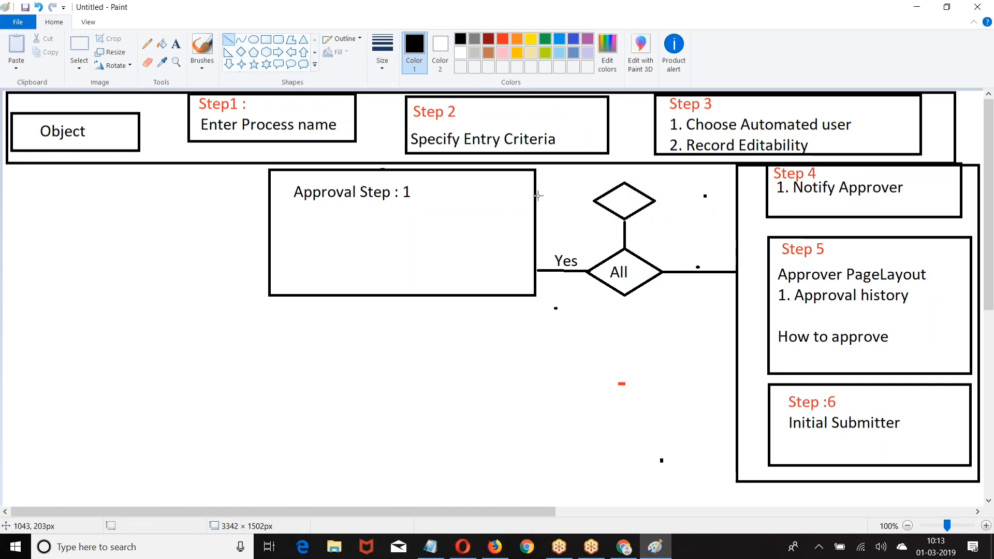
{"action": "left_click_drag", "start_coordinate": [536, 200], "coordinate": [595, 200]}
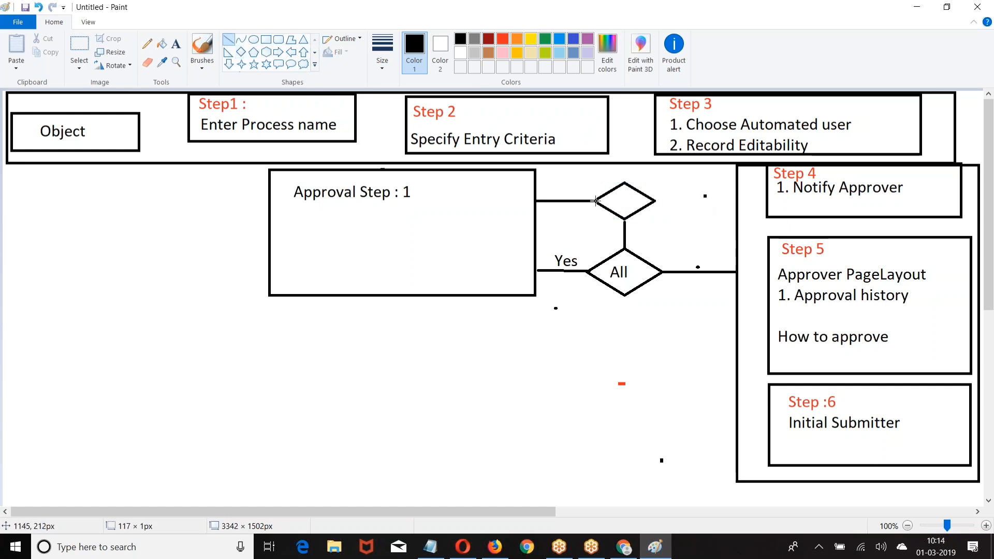